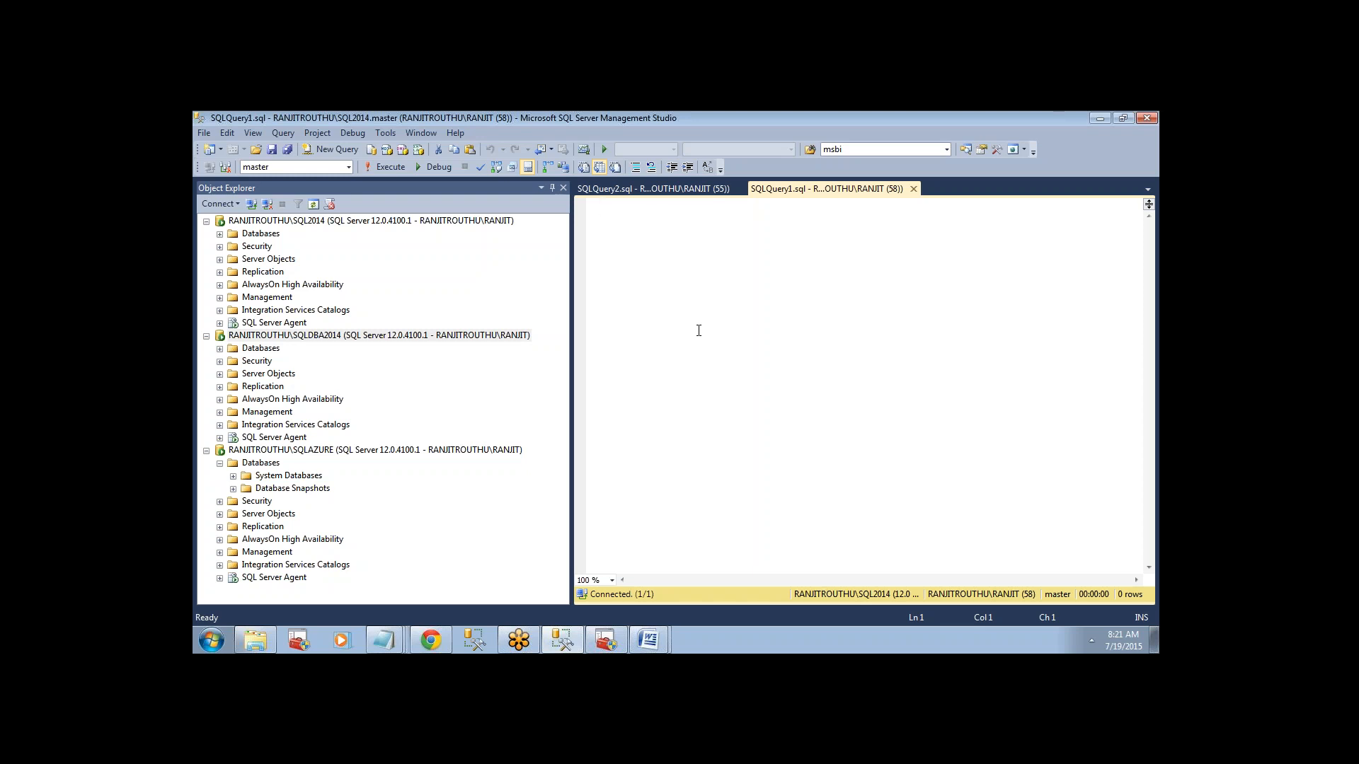
Examine the databases on the SQL2014 and SQLDBA2014 server instances.
left_click(244, 223)
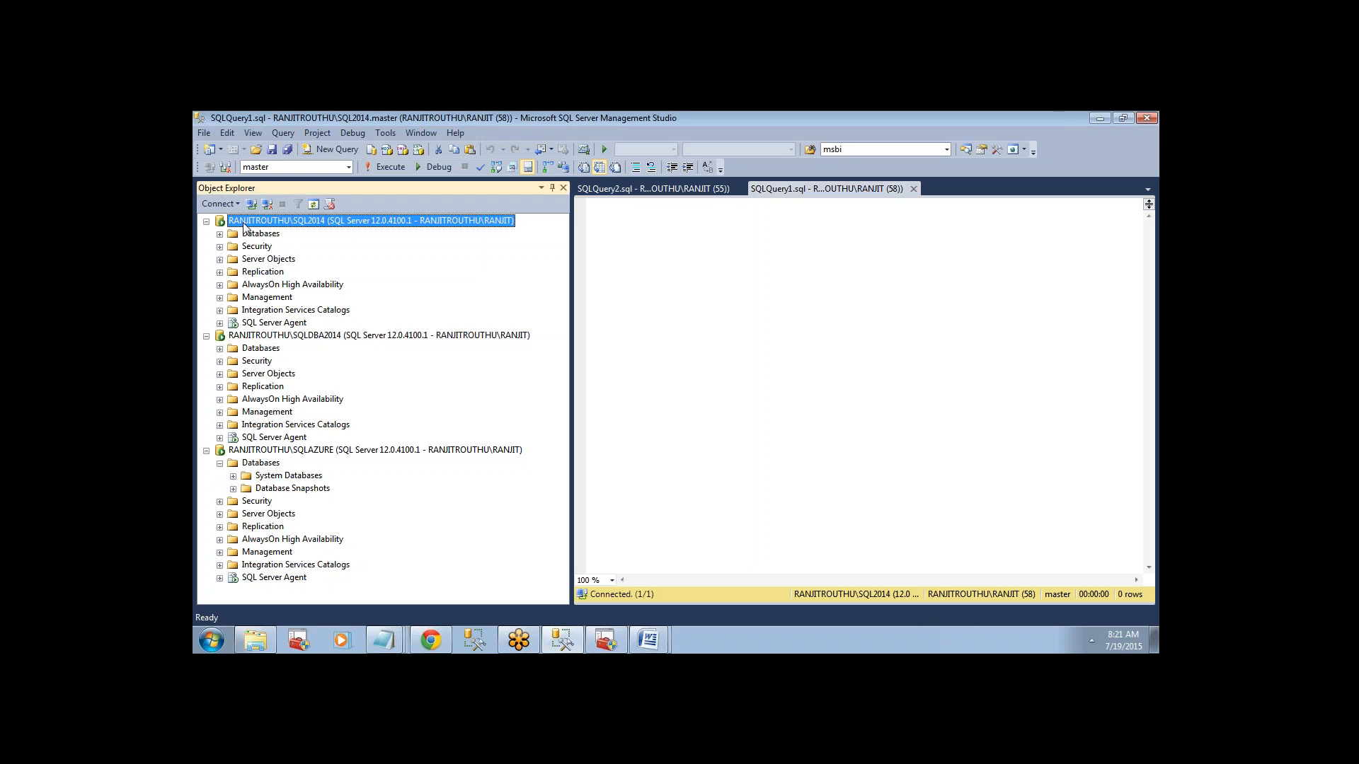
left_click(261, 335)
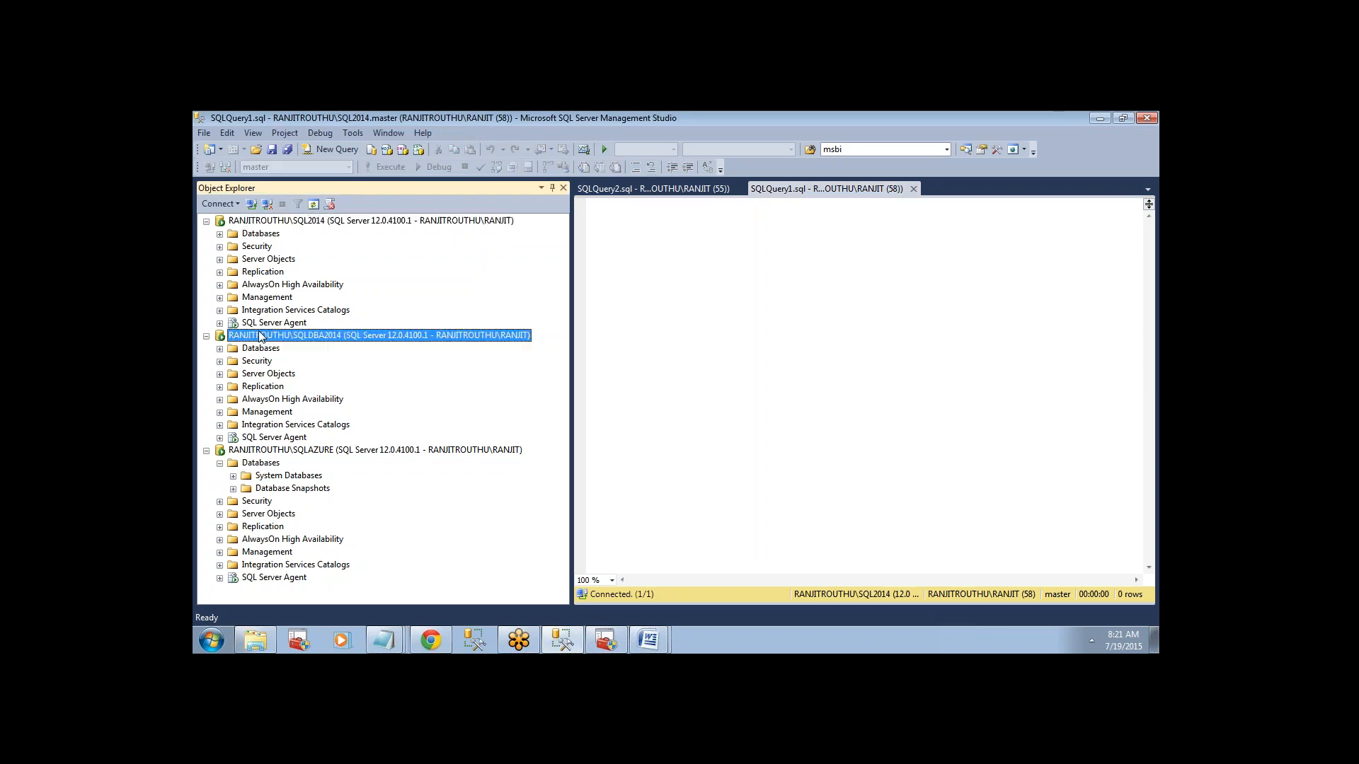
left_click(219, 234)
left_click(267, 274)
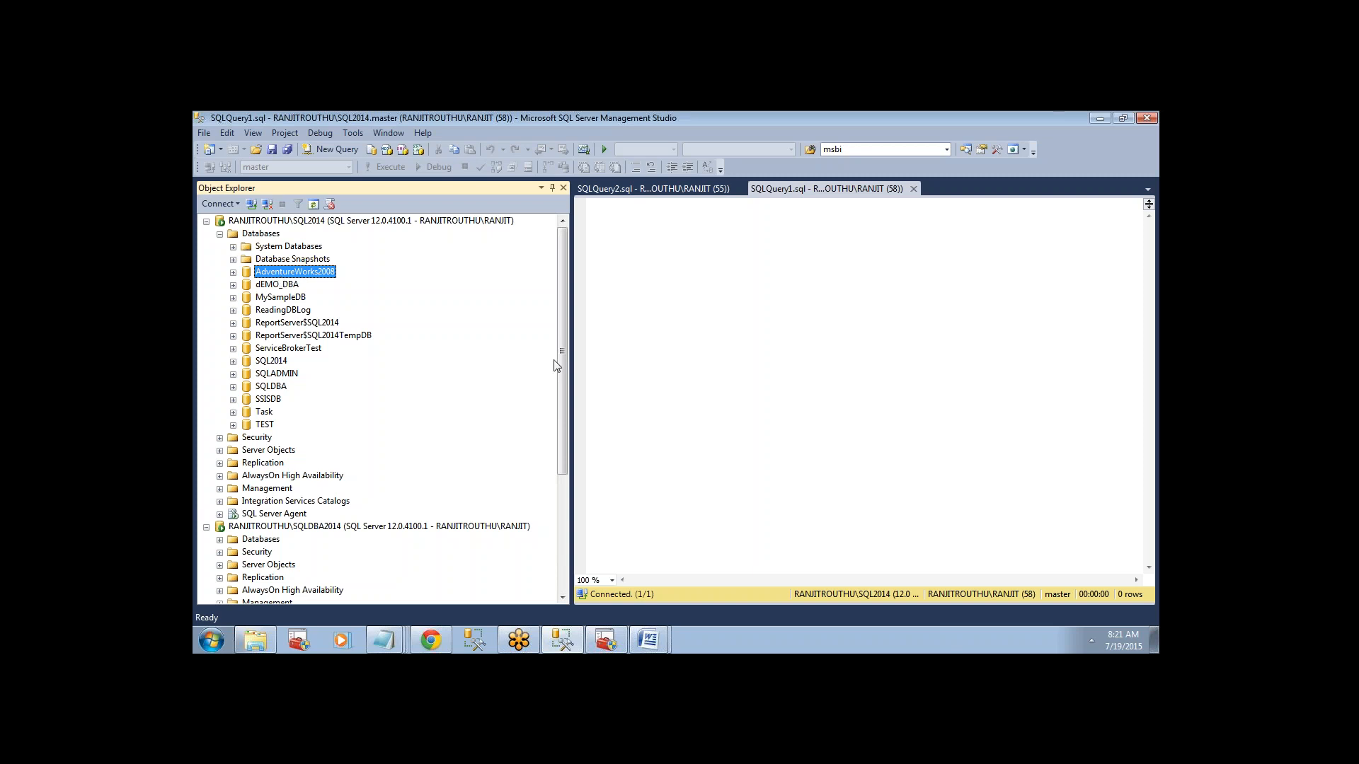
left_click_drag(561, 368, 562, 462)
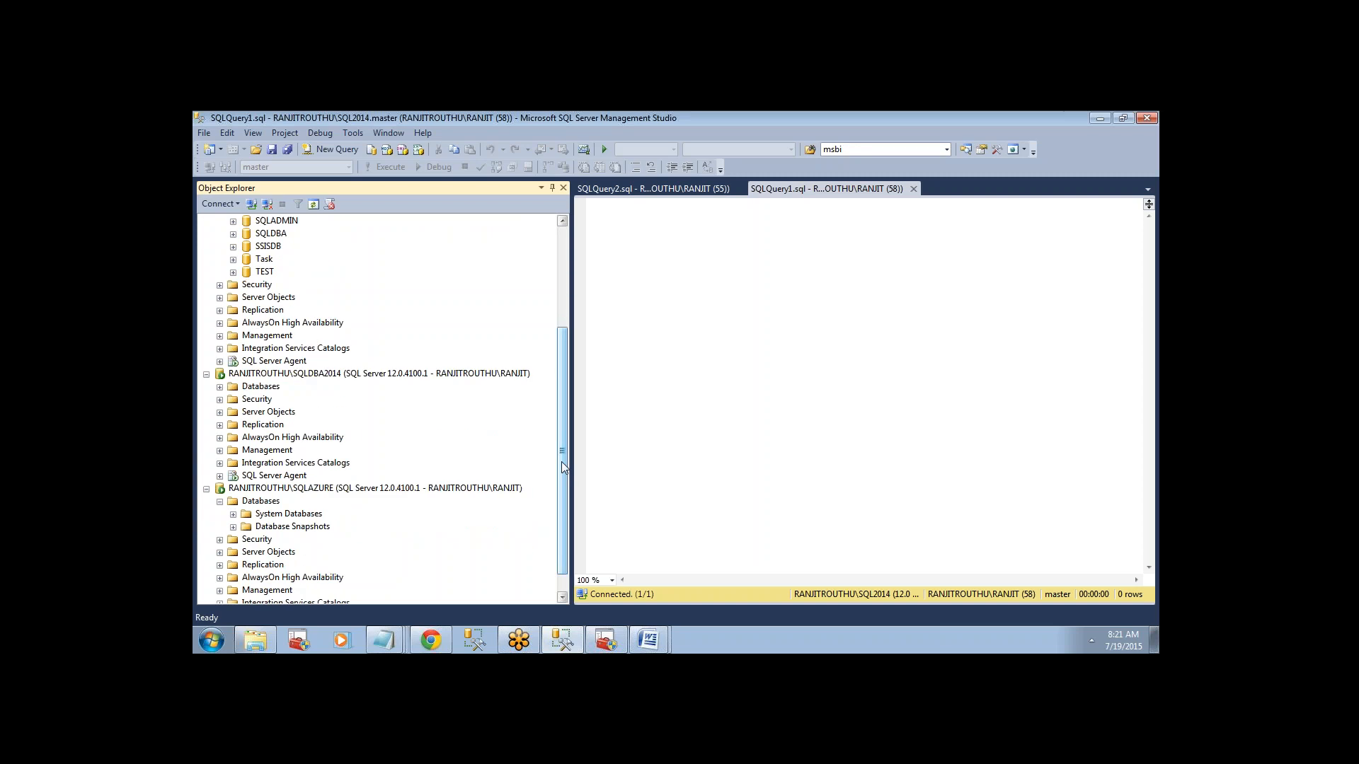
left_click(220, 387)
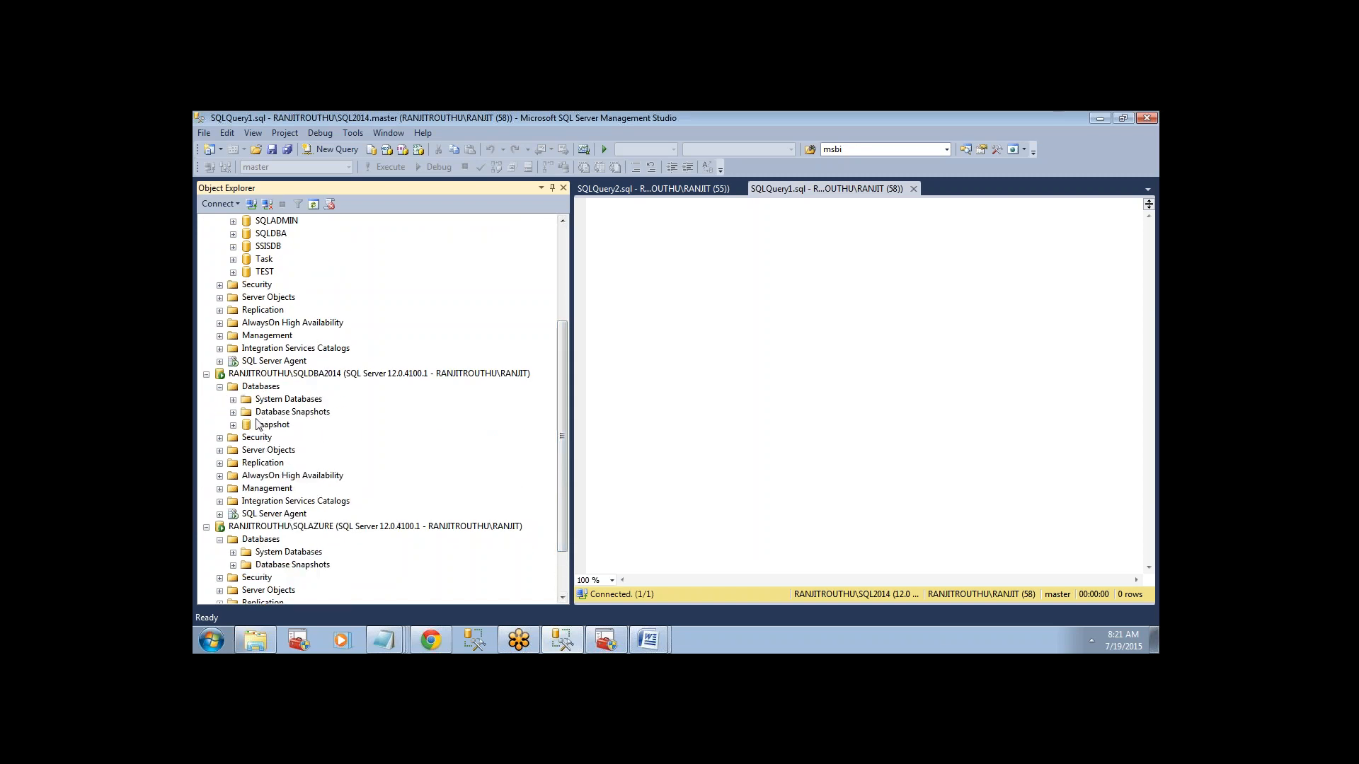
left_click_drag(562, 436, 555, 359)
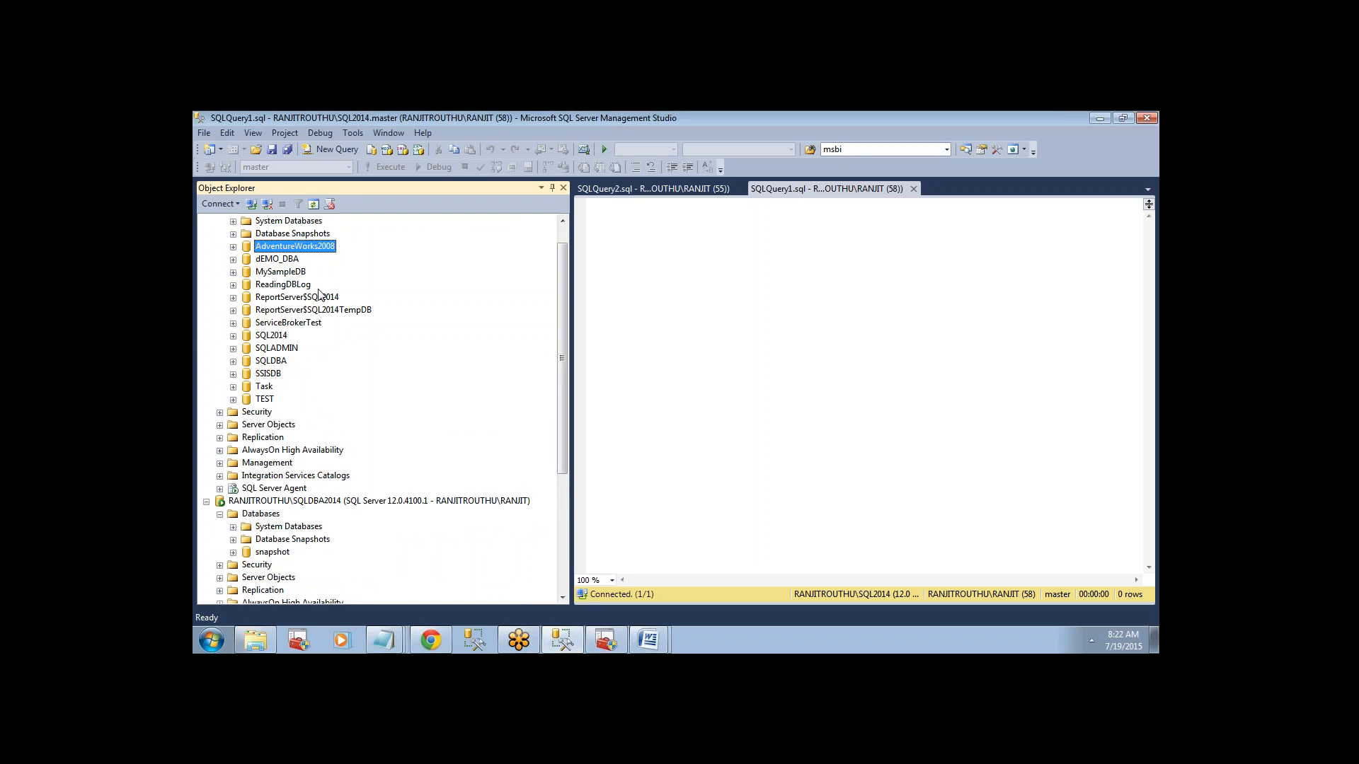
left_click_drag(561, 313, 556, 280)
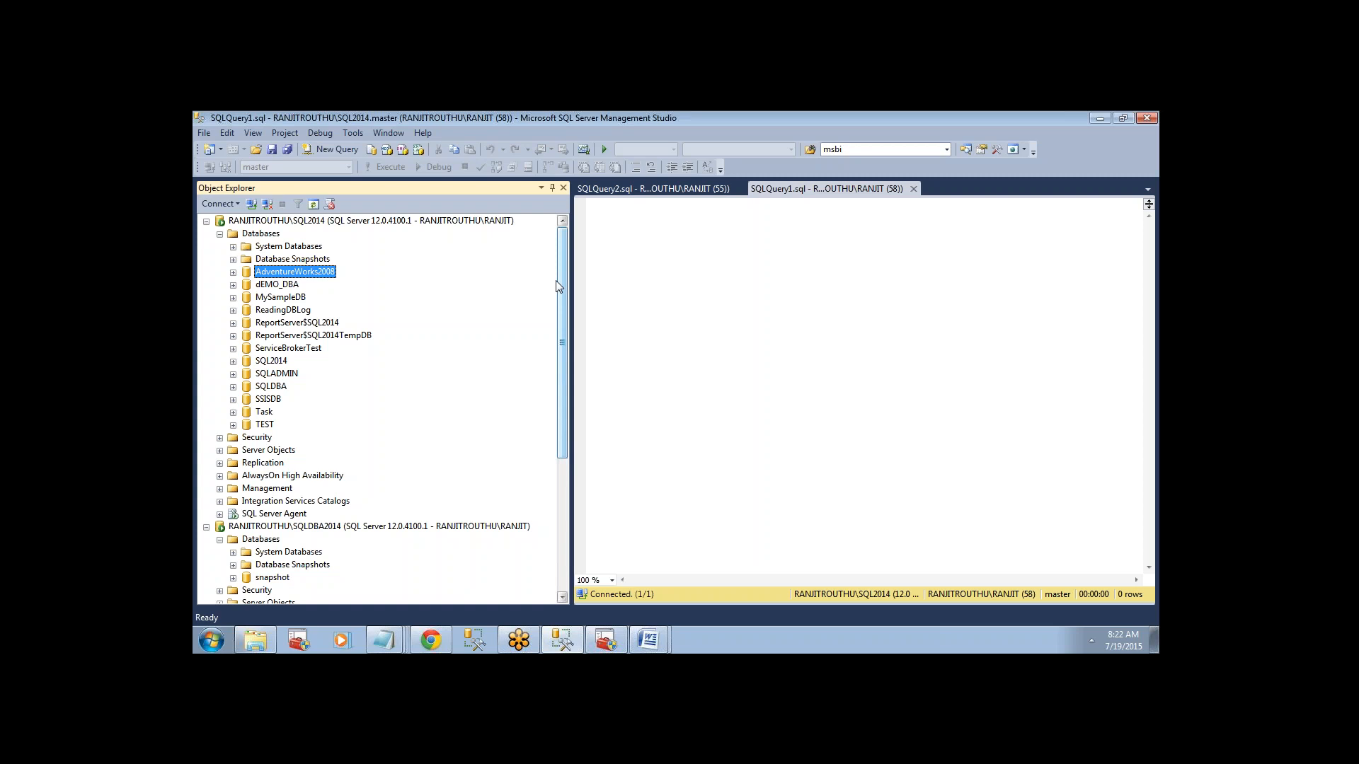
left_click_drag(556, 279, 557, 337)
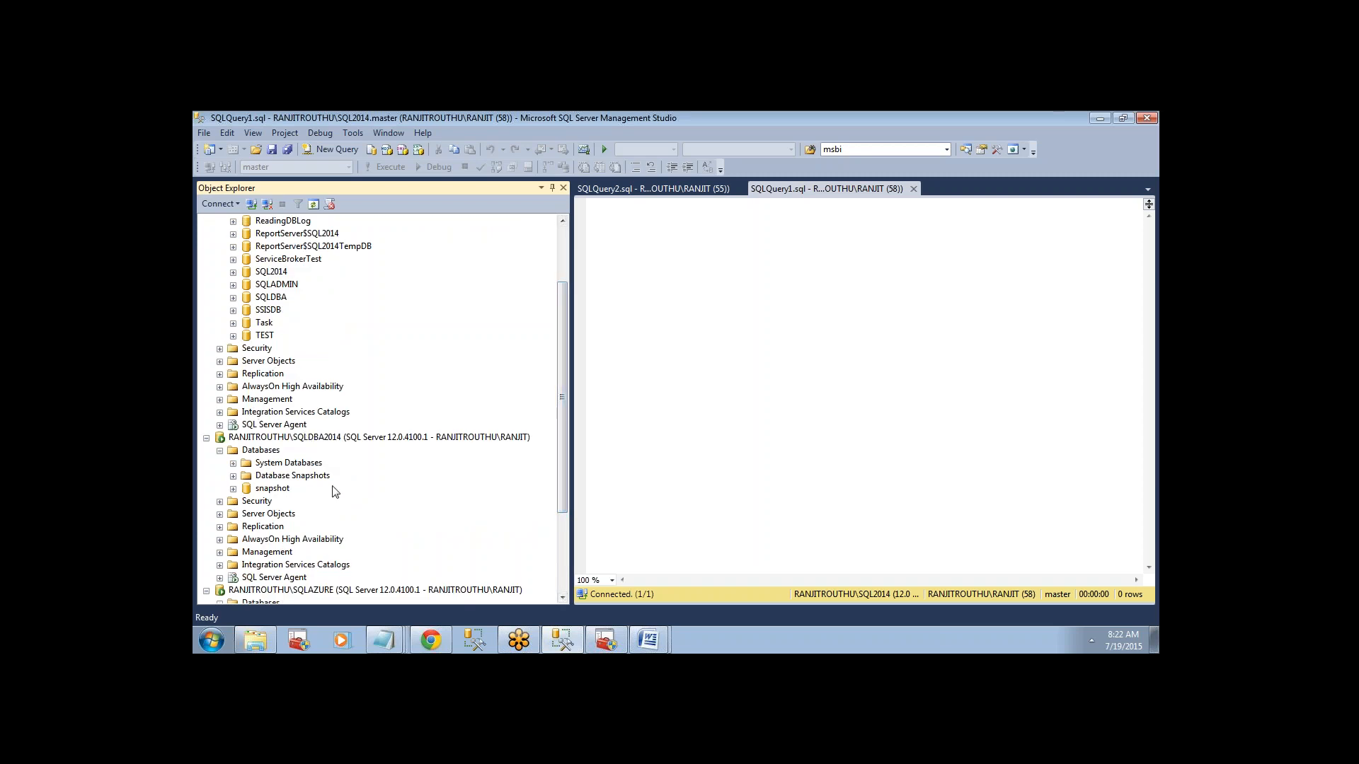
left_click_drag(568, 378, 561, 280)
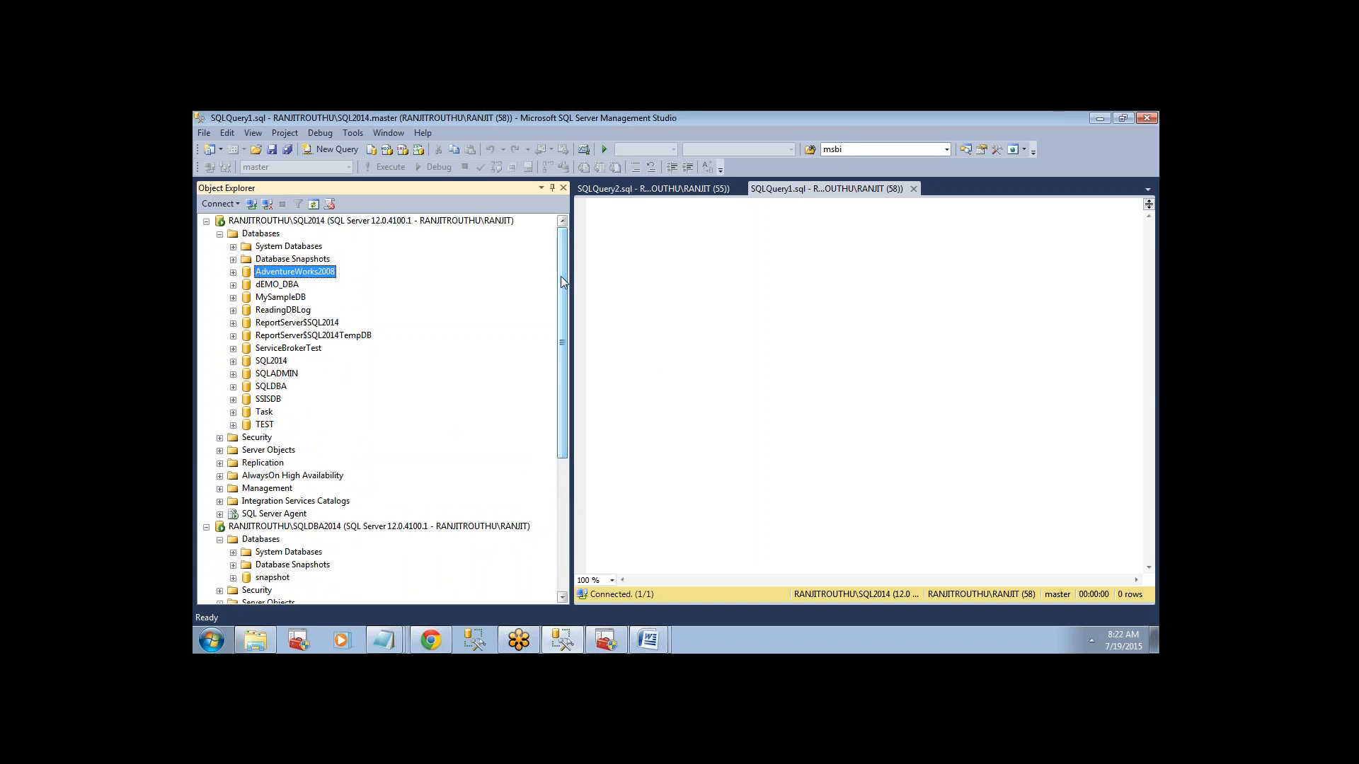
Enter "1.snapshot replication" as the first line of the empty query, followed by a blank line.
left_click(670, 290)
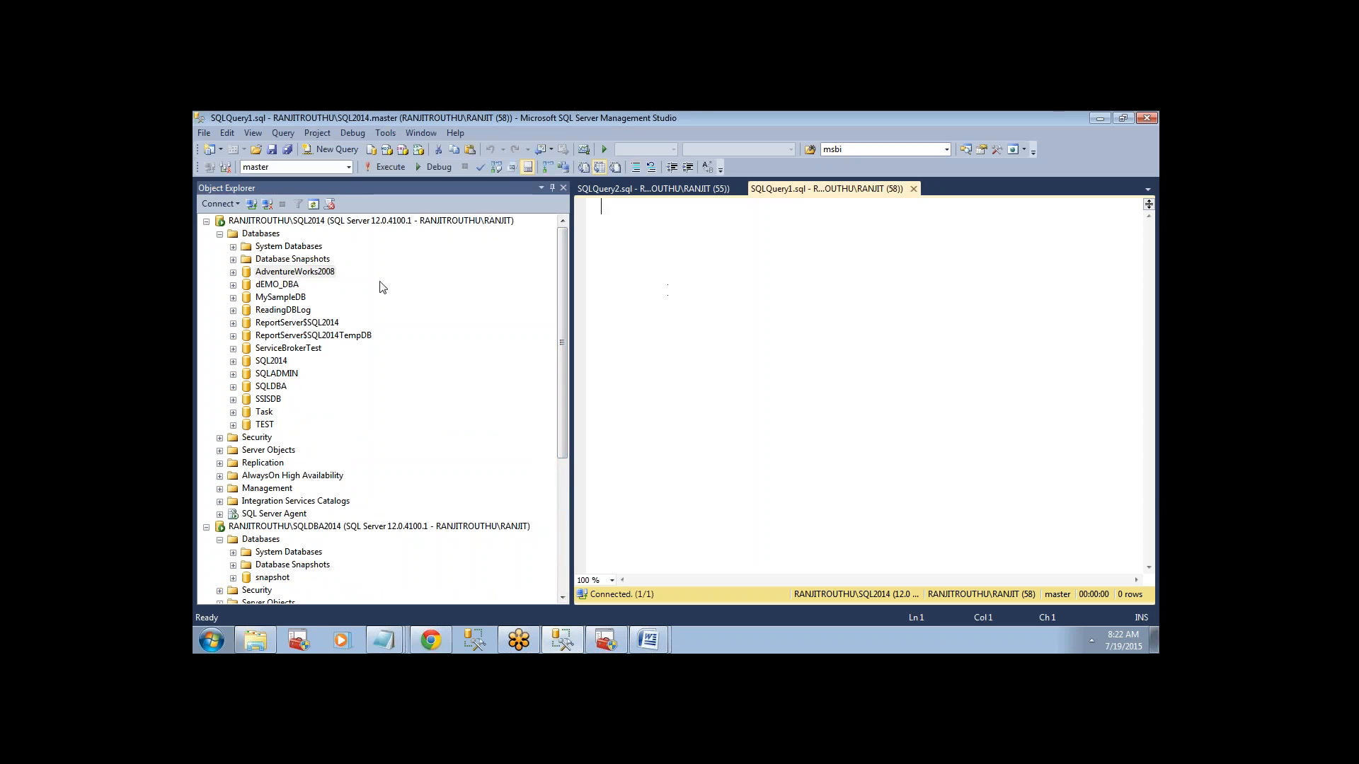
type("1.sna")
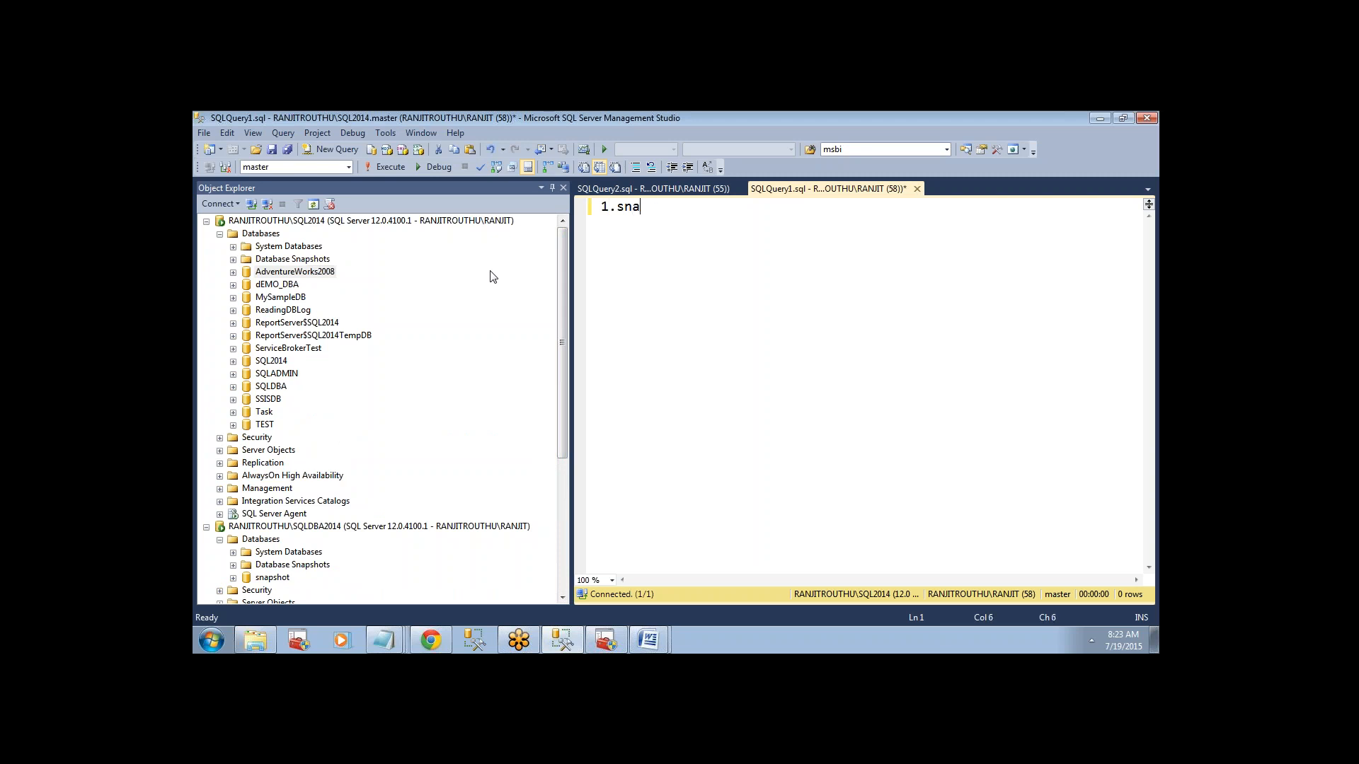
type("pshot replication")
key("Return")
key("Return")
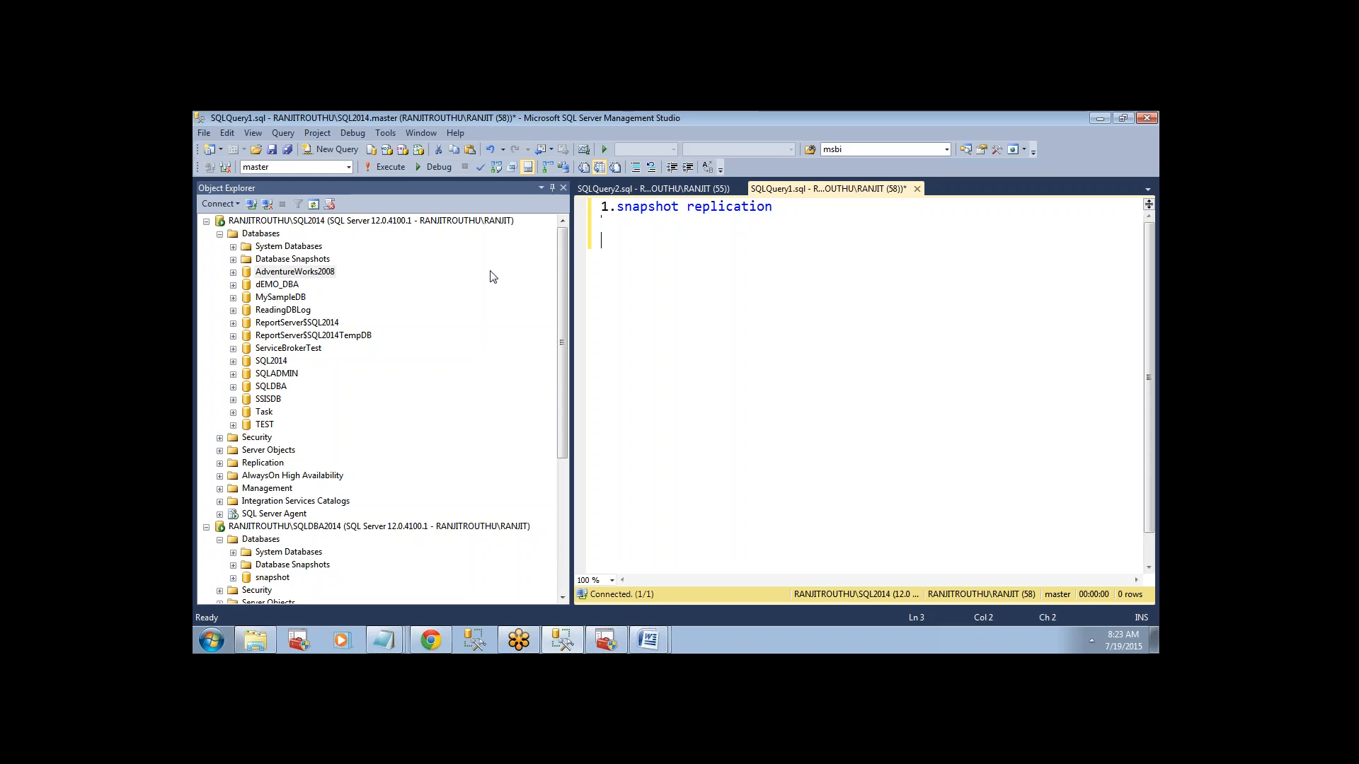
Add "2. Transactional replication" as the second item of the replication types list.
type("2. Tra")
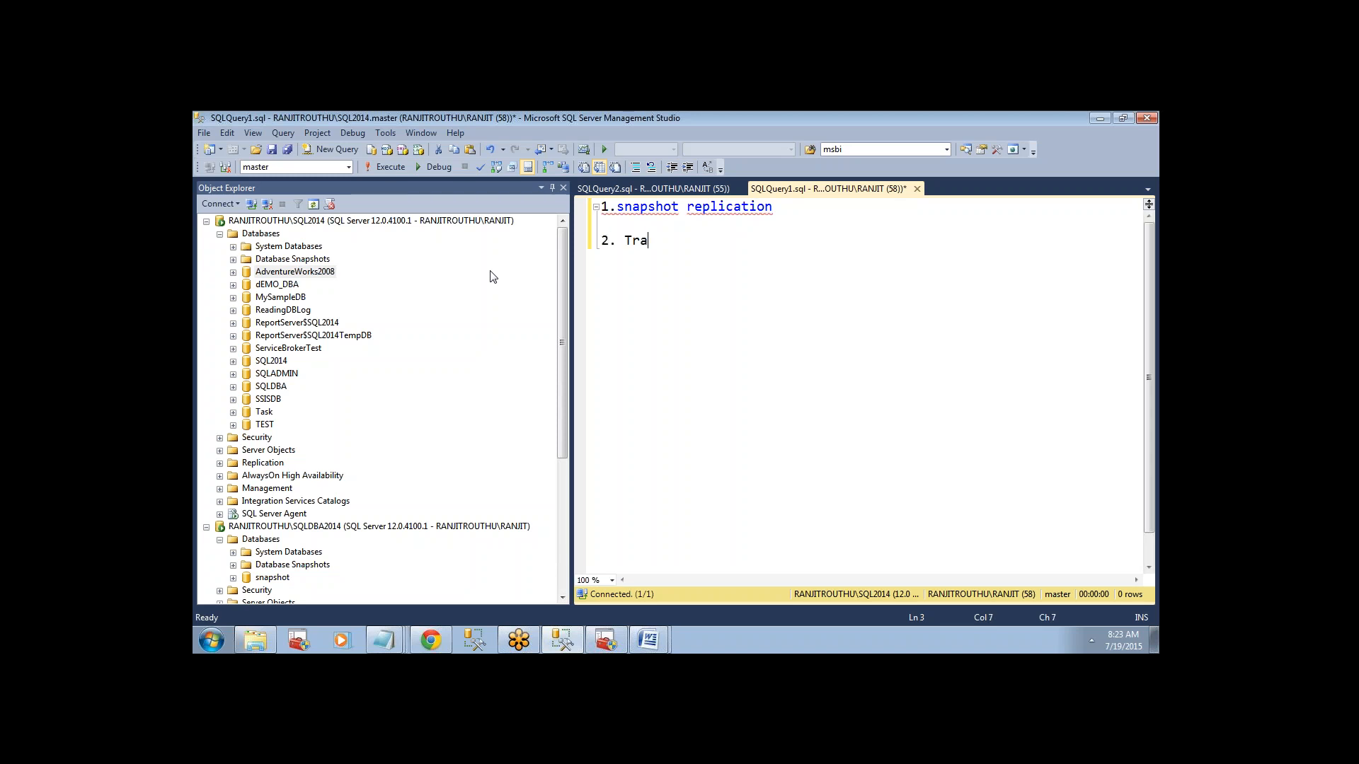
type("nsactional replication")
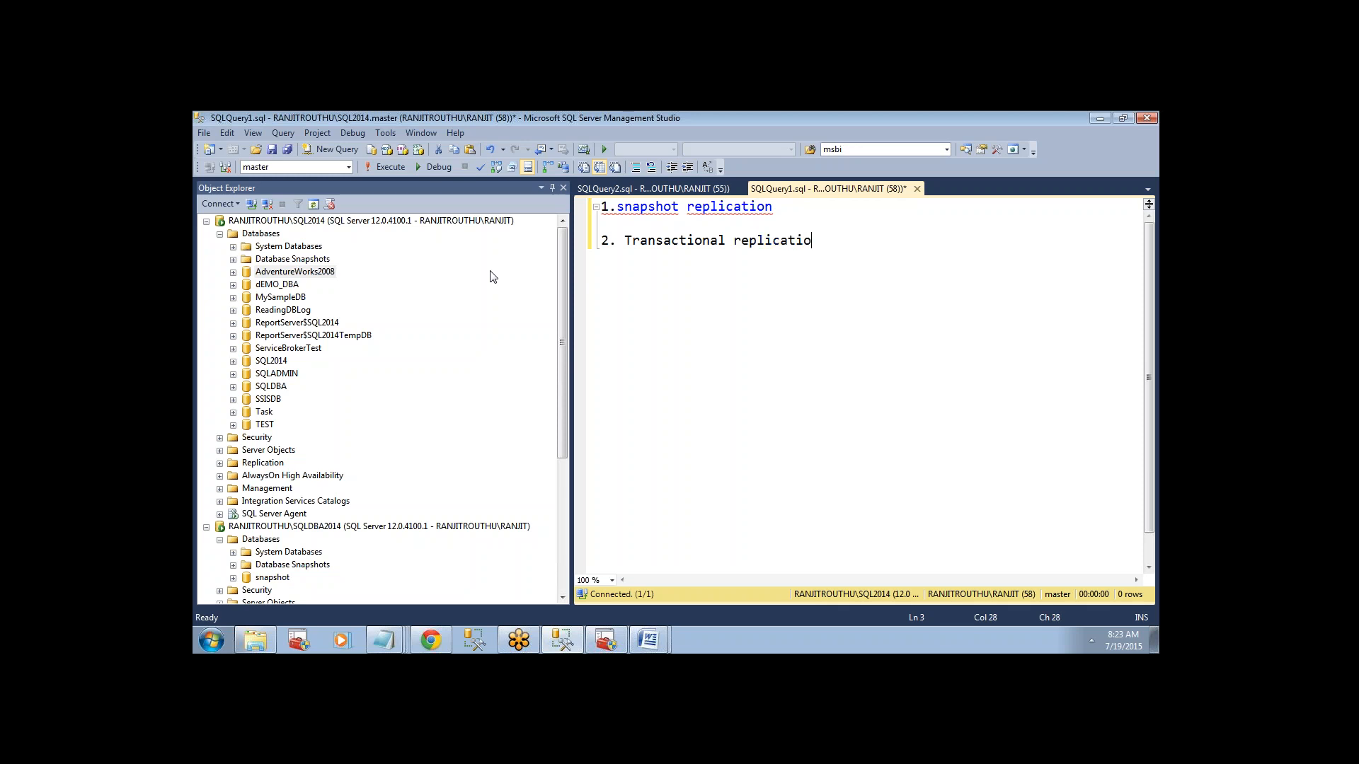
key("Return")
key("Return")
left_click(316, 273)
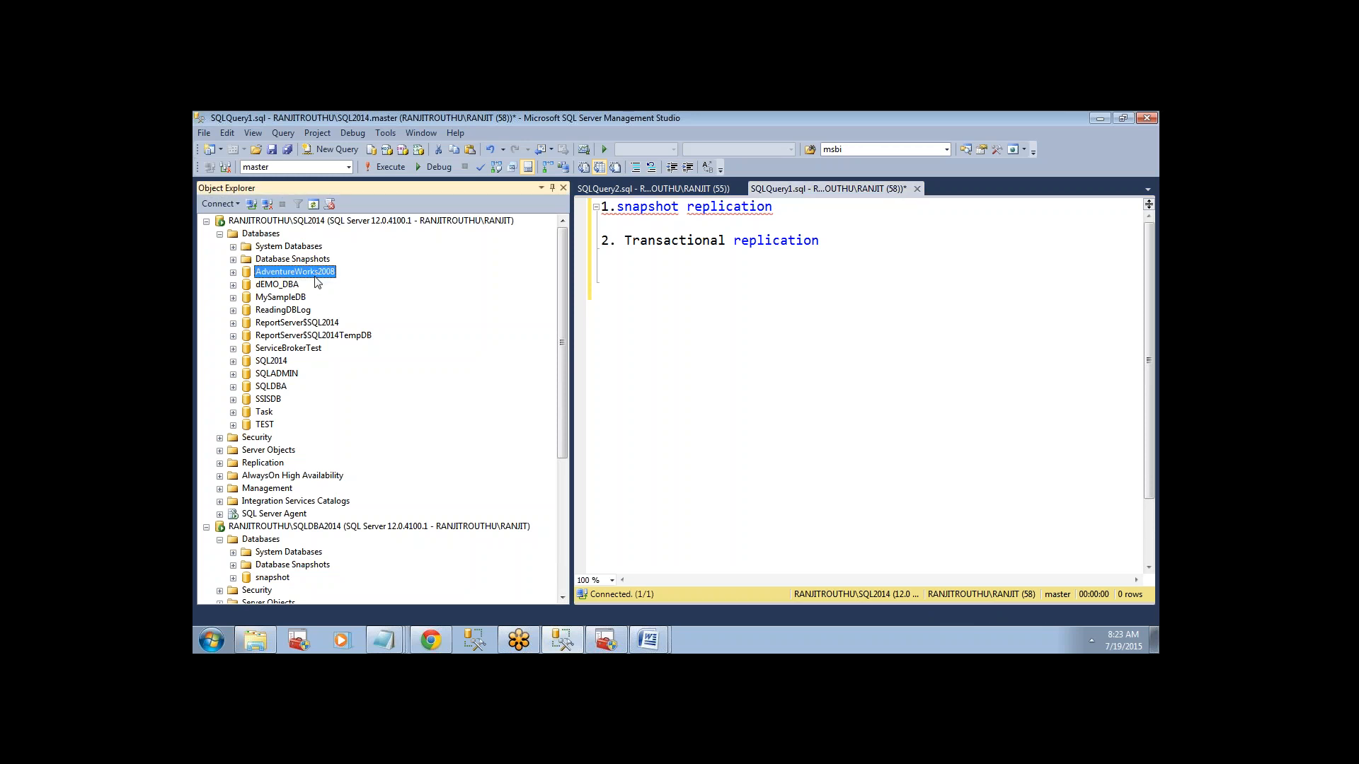
left_click(314, 566)
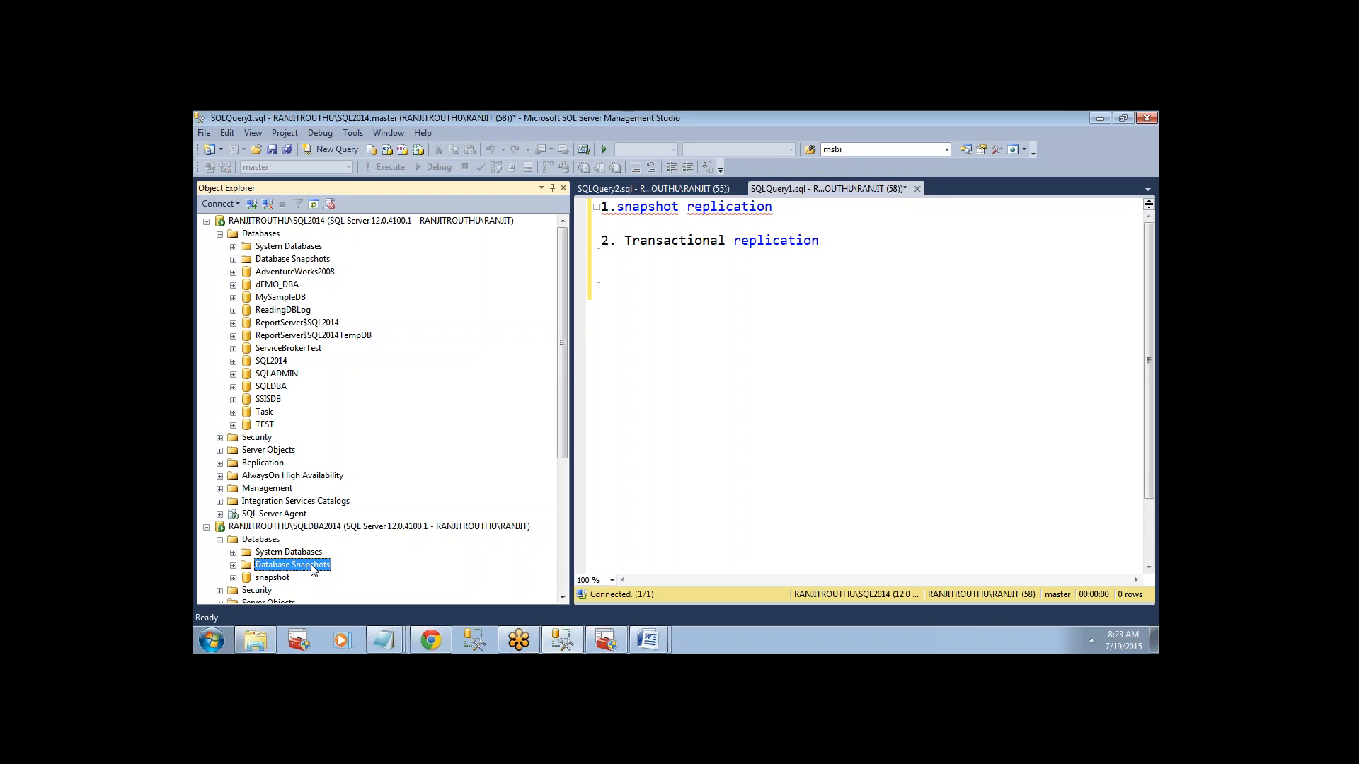
left_click(276, 286)
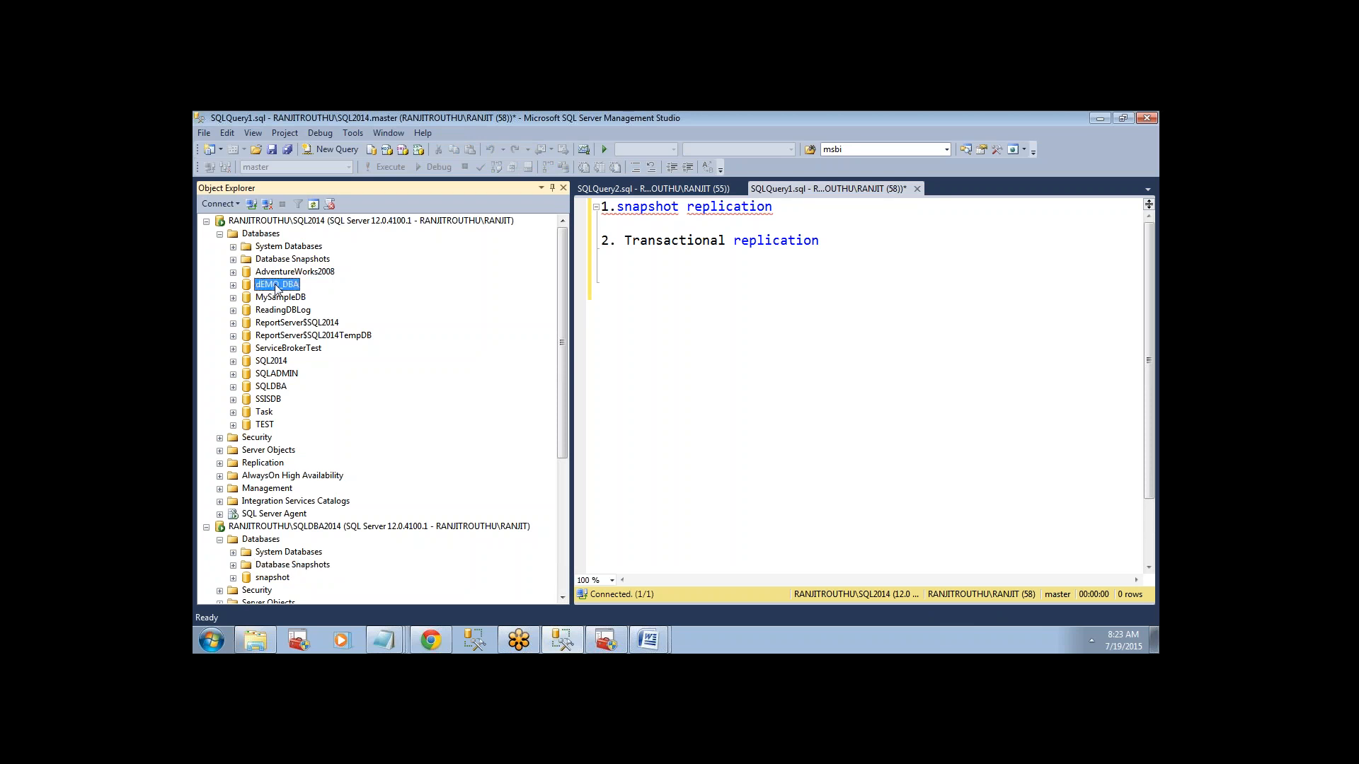
mouse_move(652, 640)
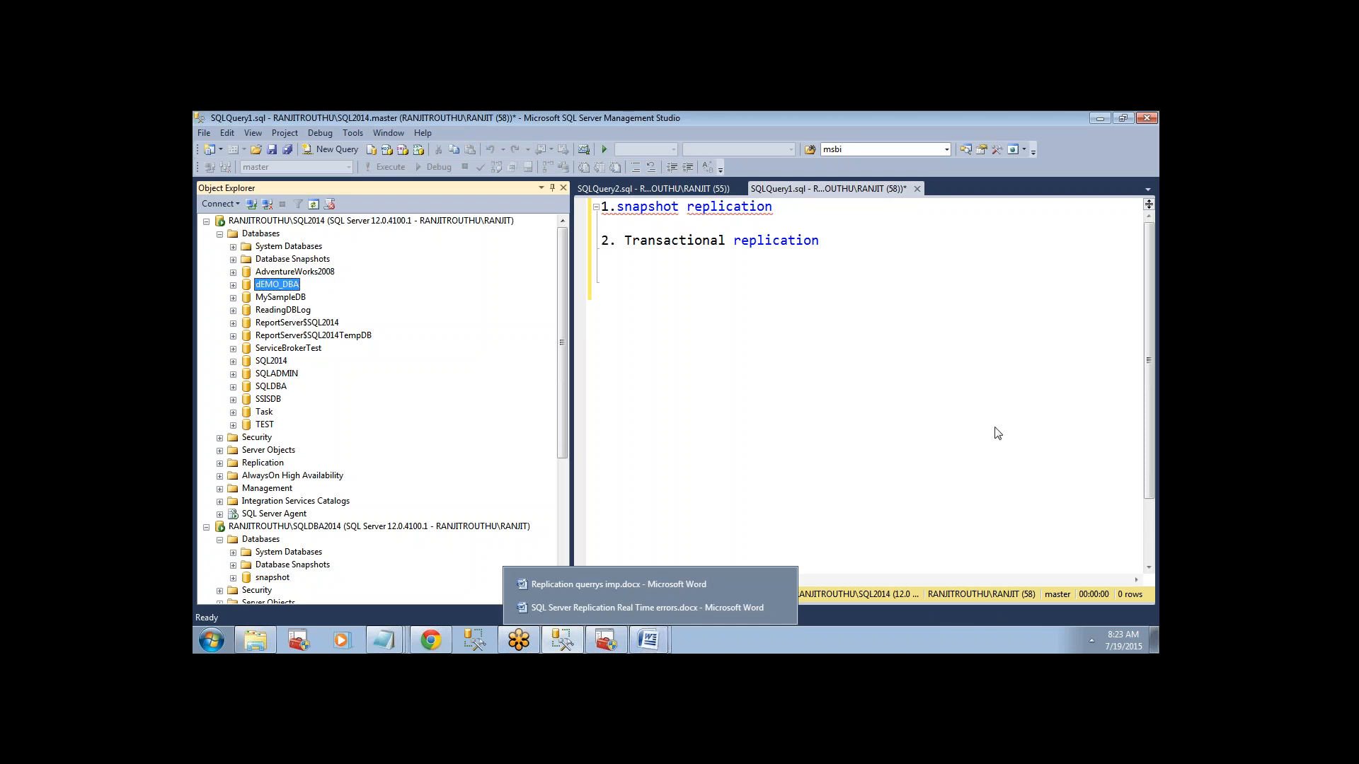
Underline the "2. Transactional replication" line with a row of equals signs directly beneath it.
left_click_drag(802, 229, 830, 253)
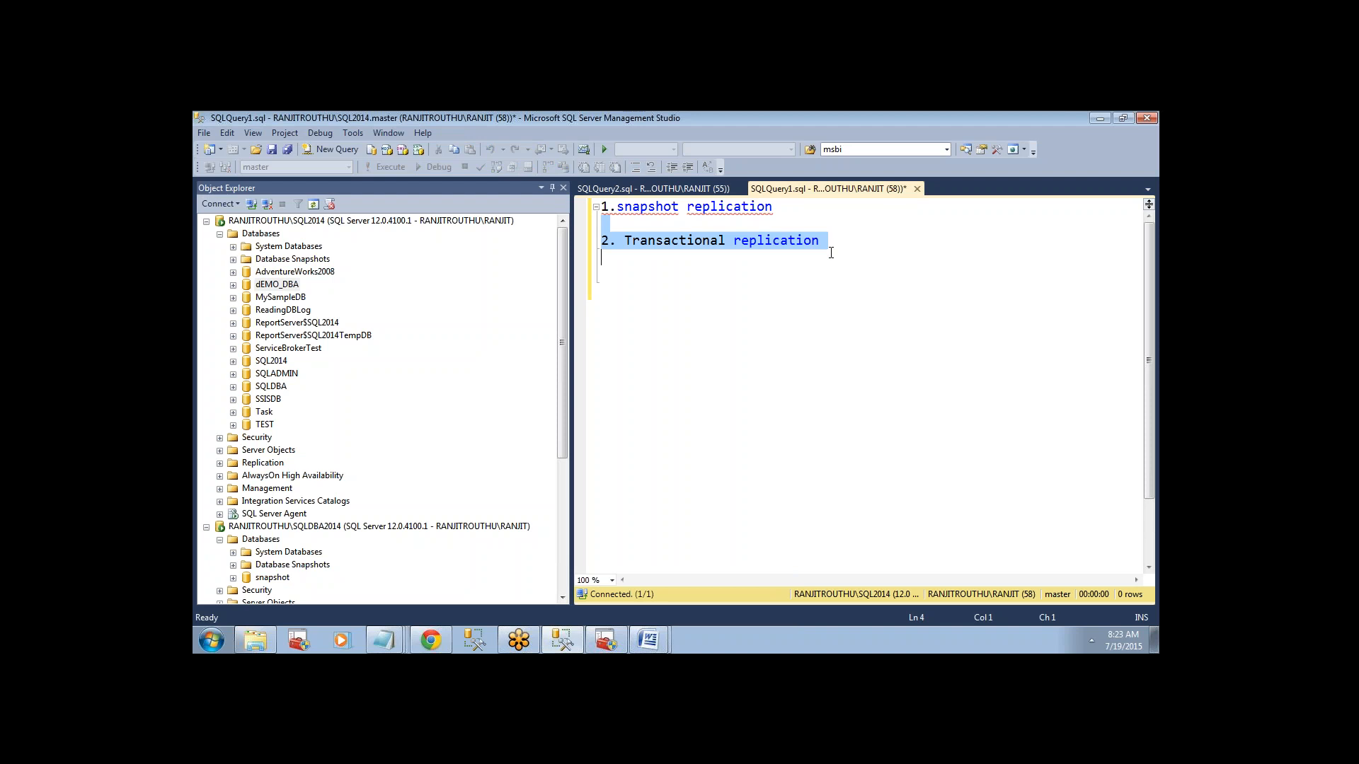
left_click(830, 252)
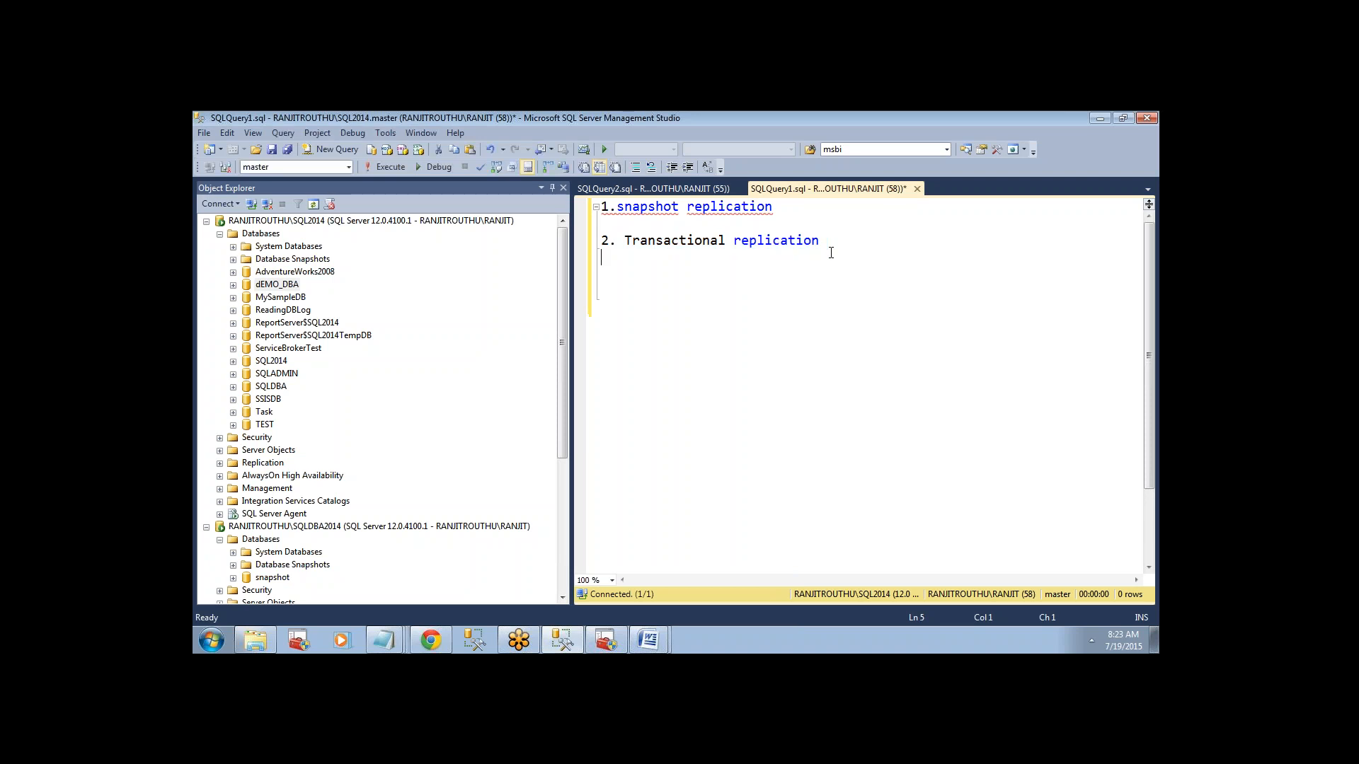
type("===========================")
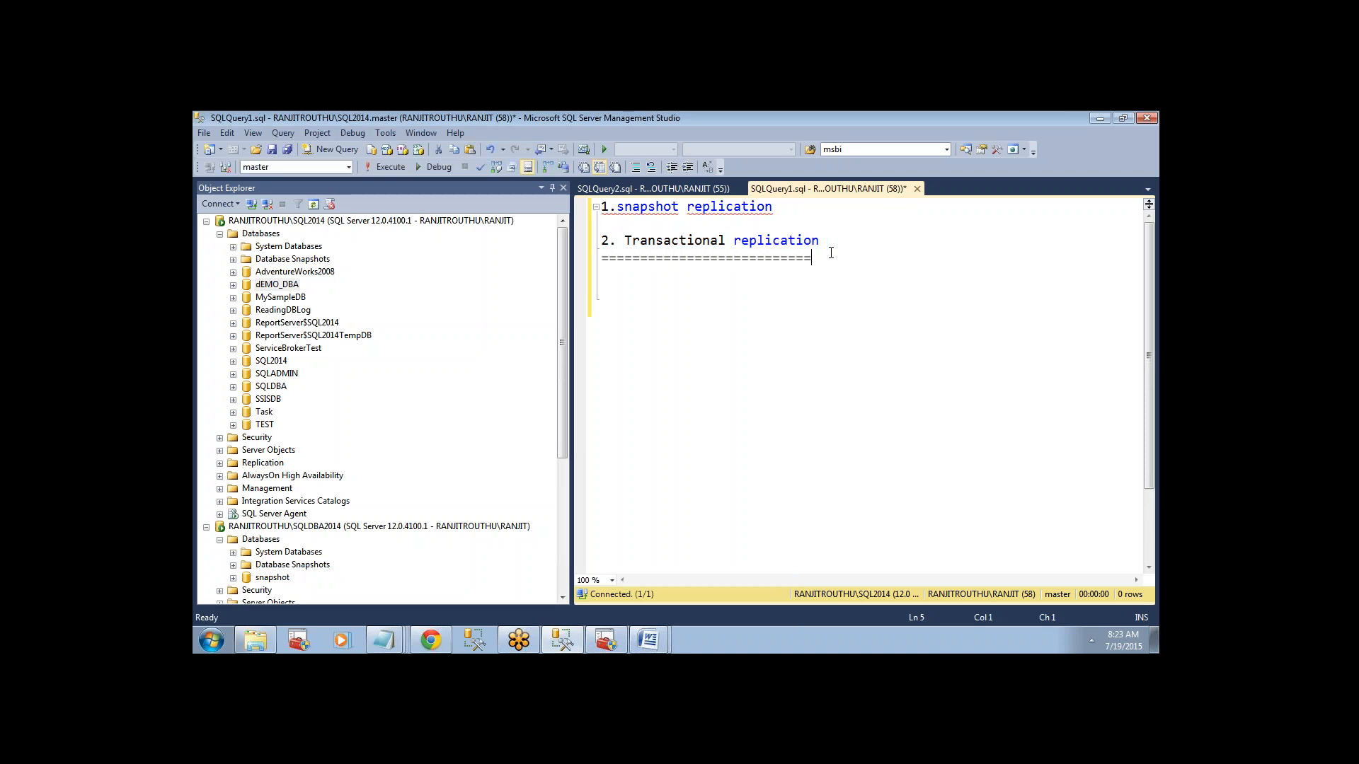
Start a list of server roles below the separator with "1. publisher server", leaving a blank line between them.
key("Return")
key("Return")
key("Return")
key("BackSpace")
type("1. publisher")
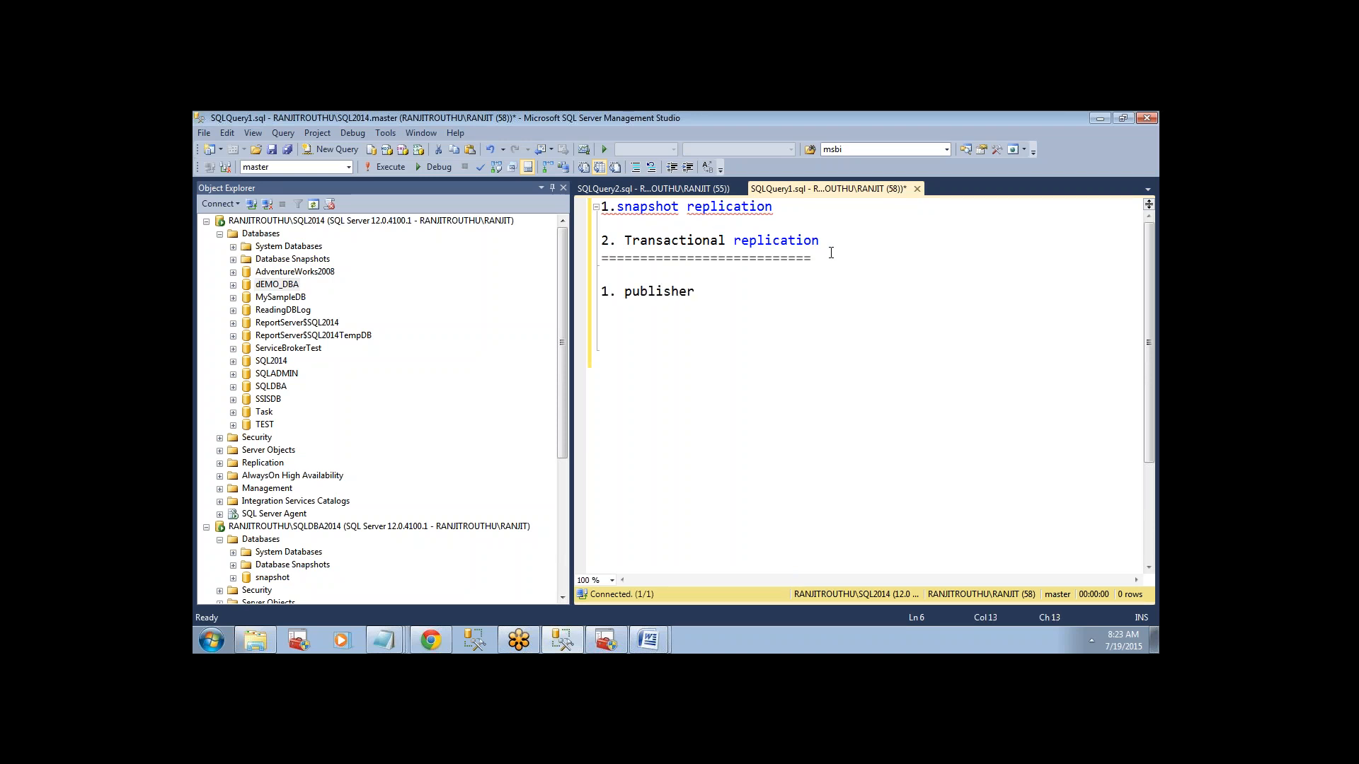
type(" server")
Add "2.Distributor server" and "3.Subscriber" on separate lines to complete the list of server roles.
key("Return")
type("2.")
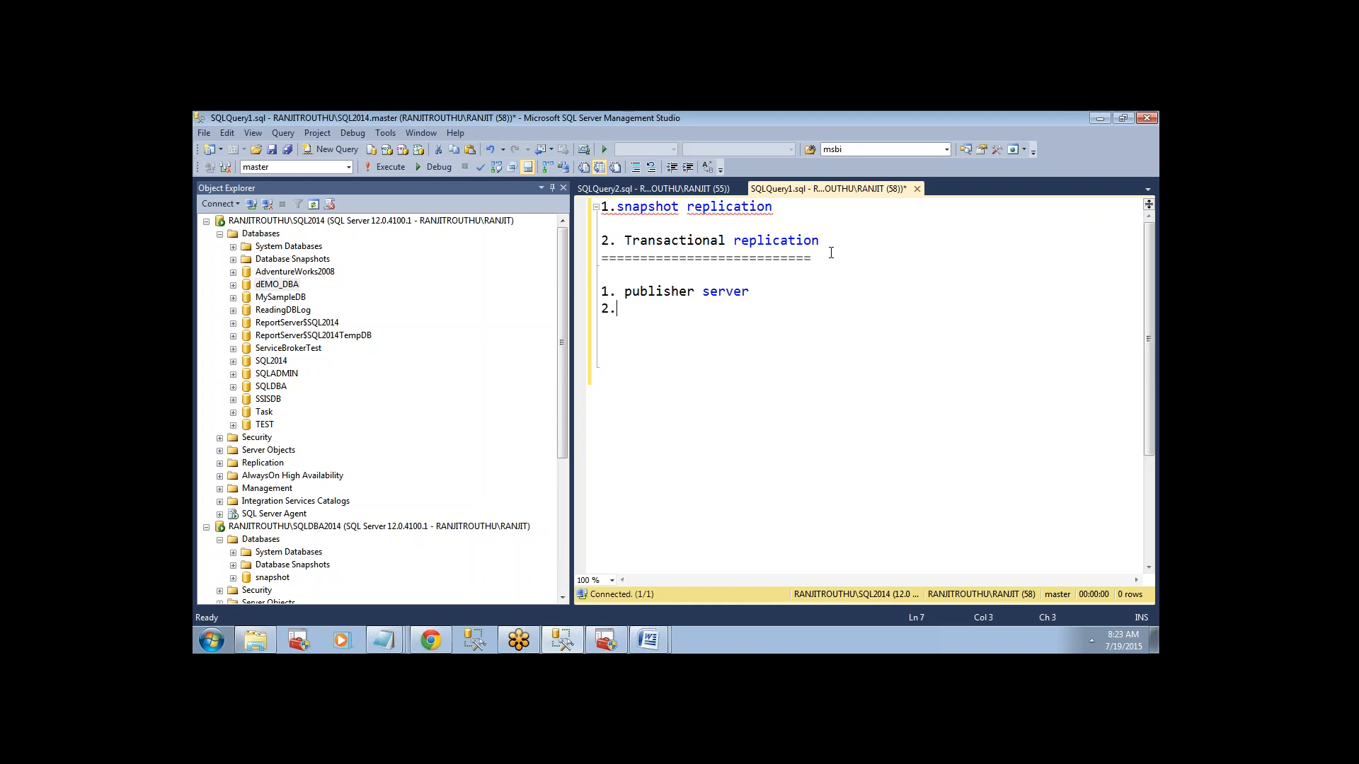
type("Distributor server")
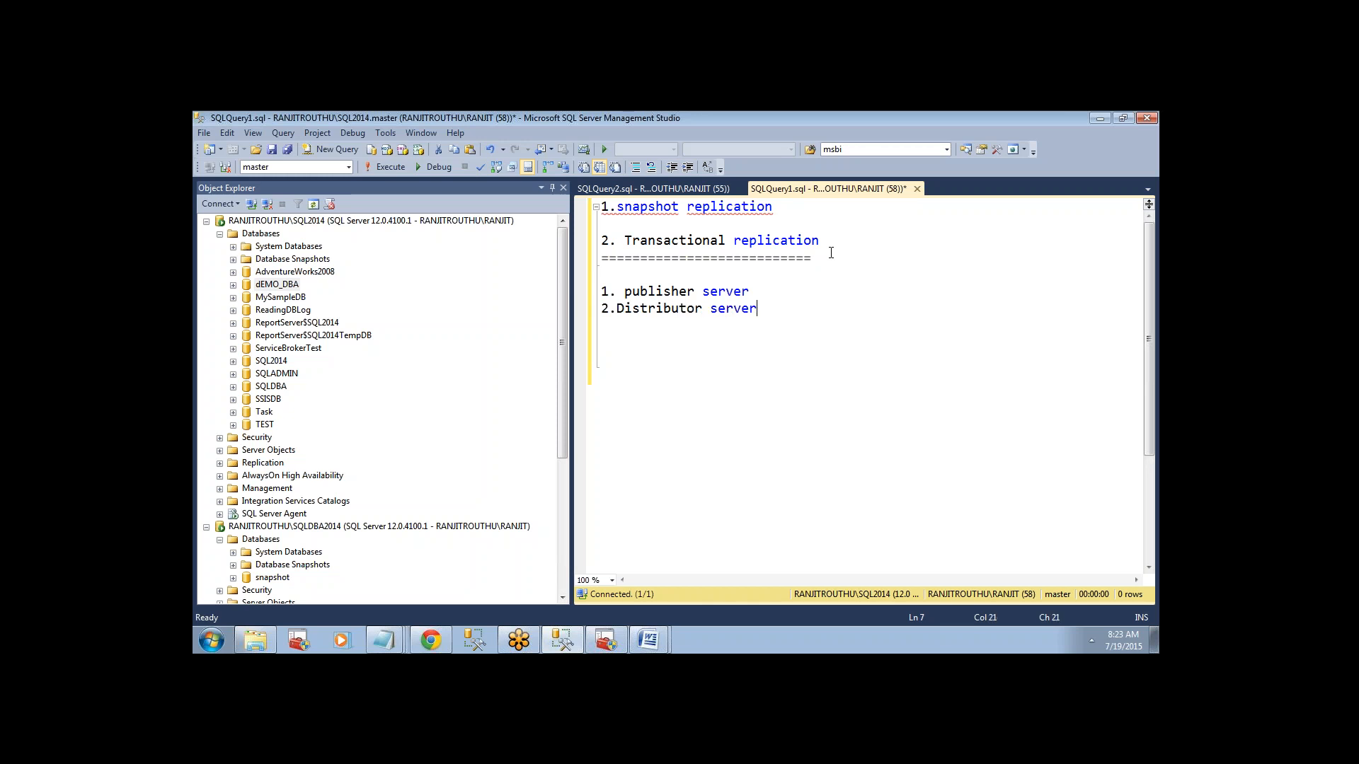
key("Return")
type("3.Subscriber")
left_click(379, 222)
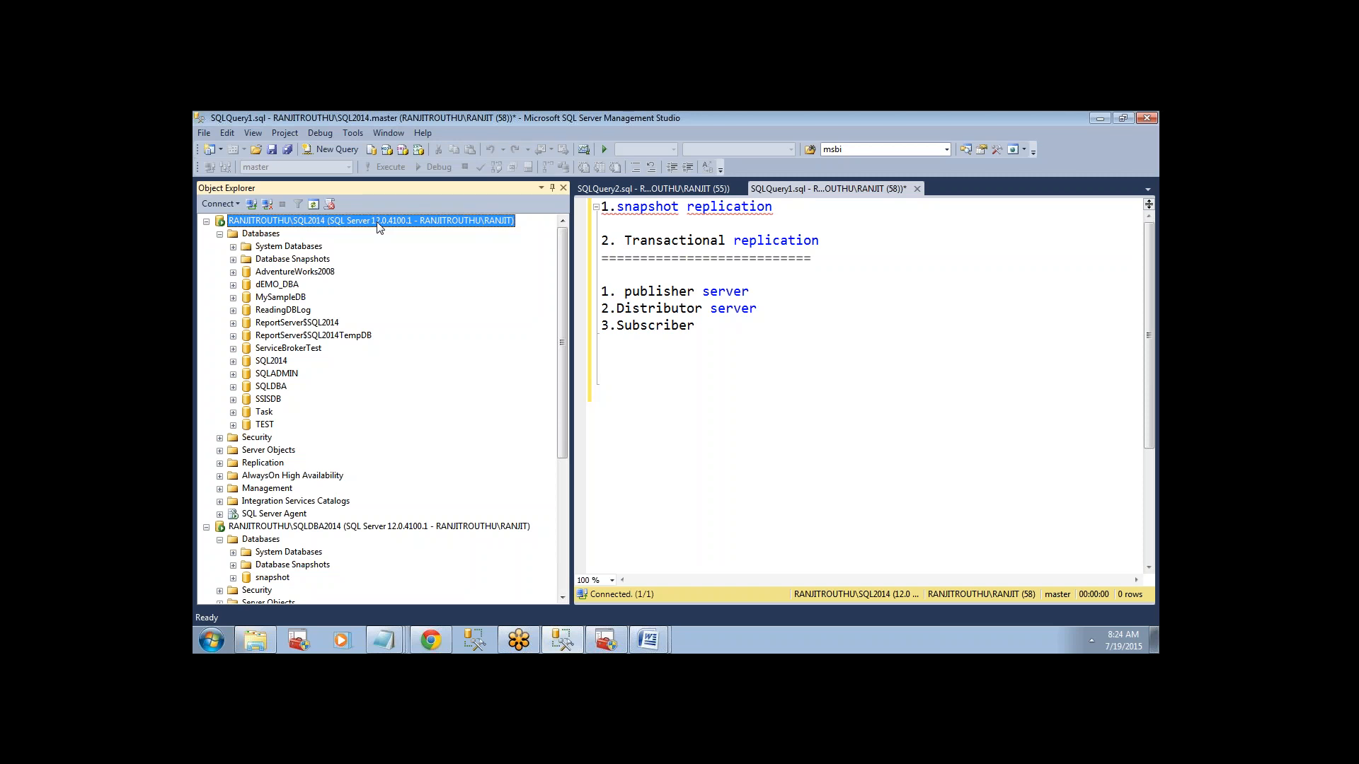
left_click(713, 331)
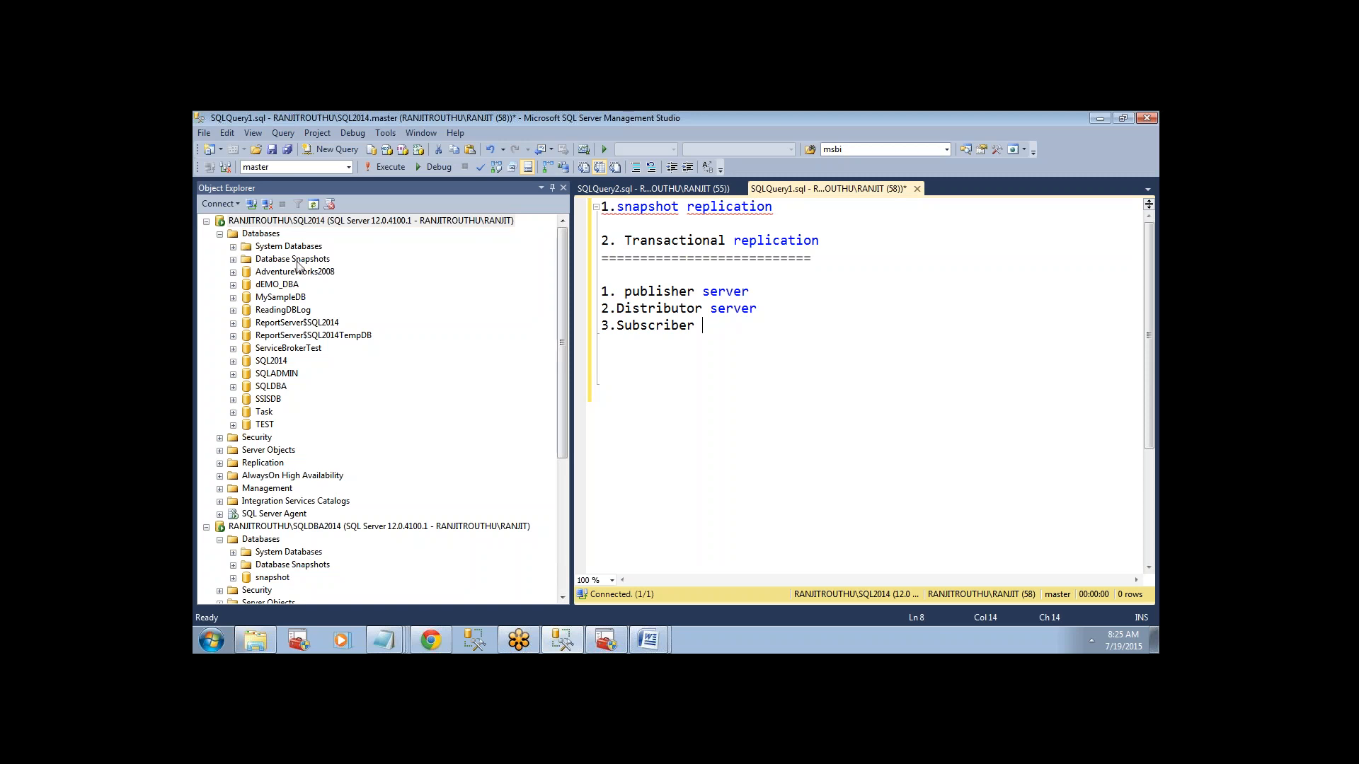
Examine the tables, views and stored procedures of the AdventureWorks2008 database on the SQL2014 instance.
left_click(233, 272)
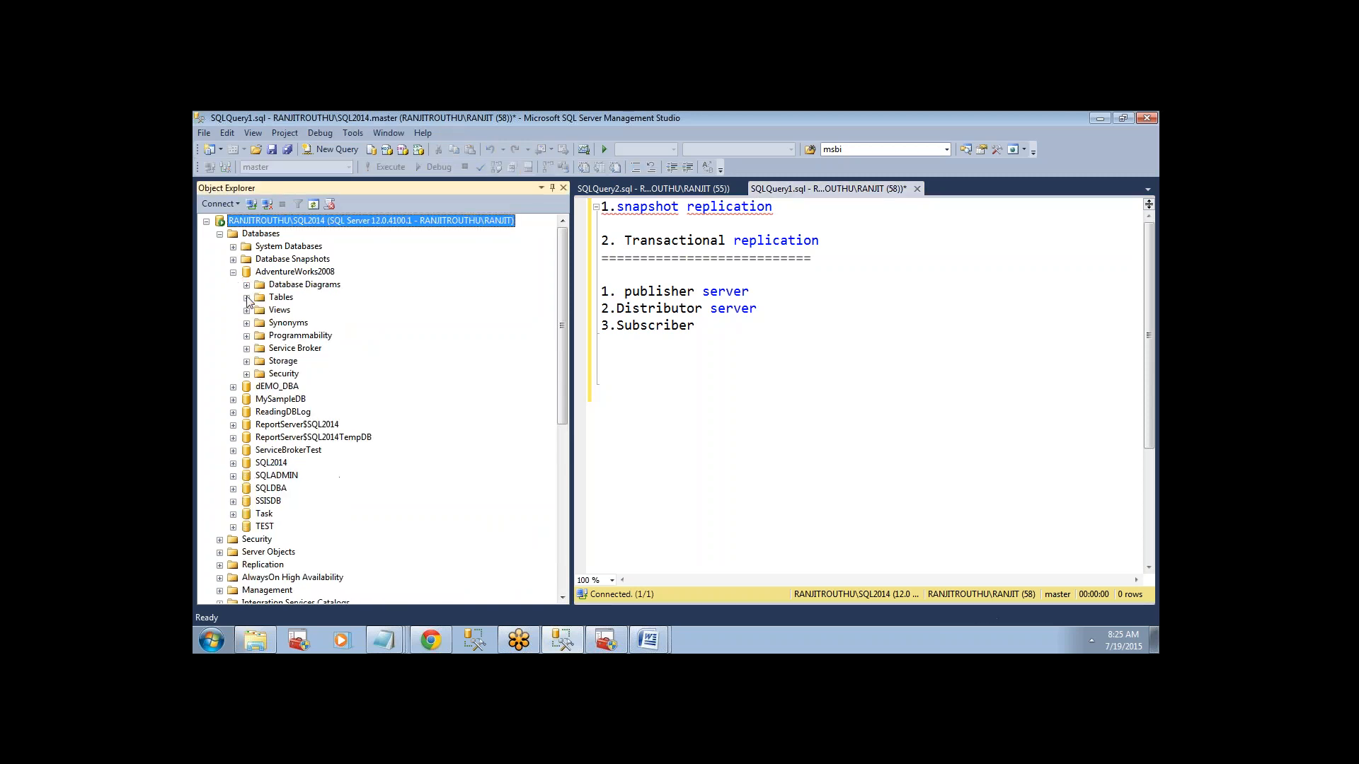
left_click(246, 297)
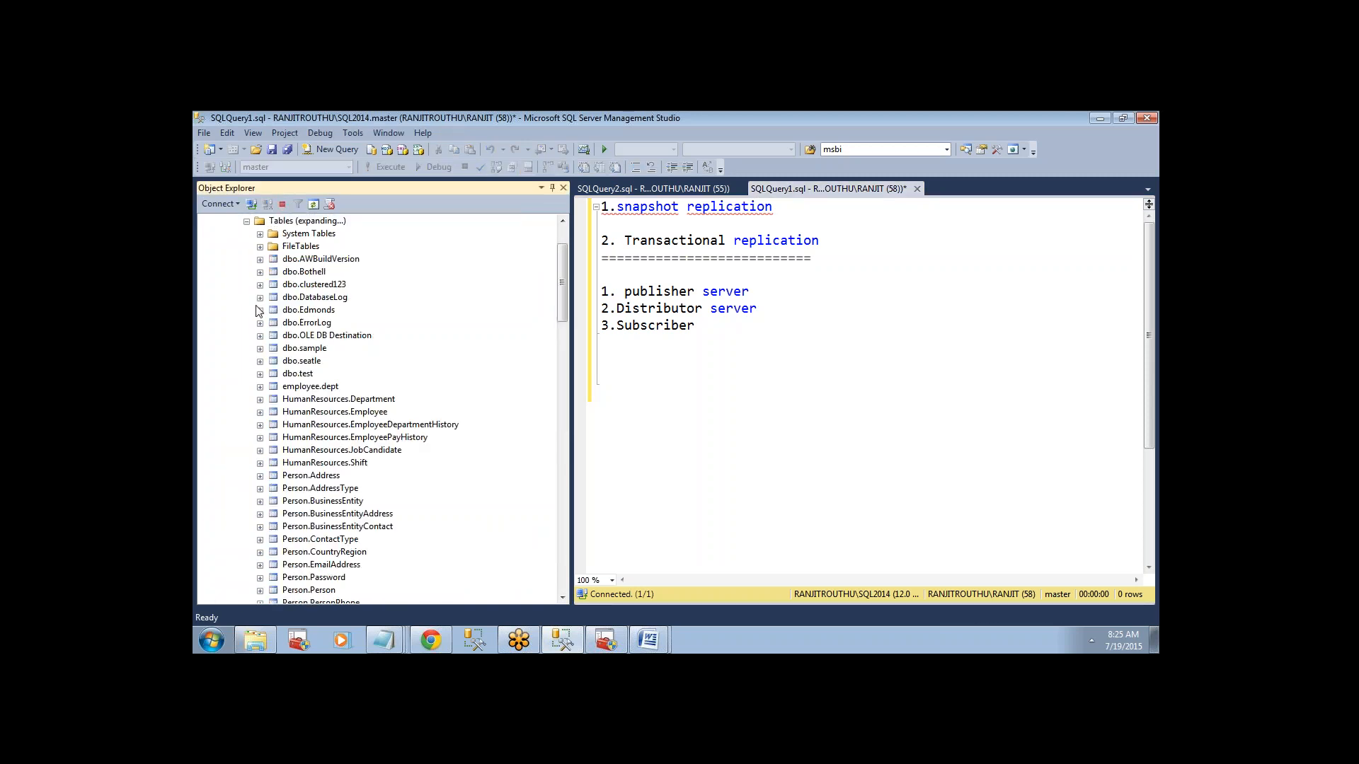
left_click(324, 402)
left_click(336, 464)
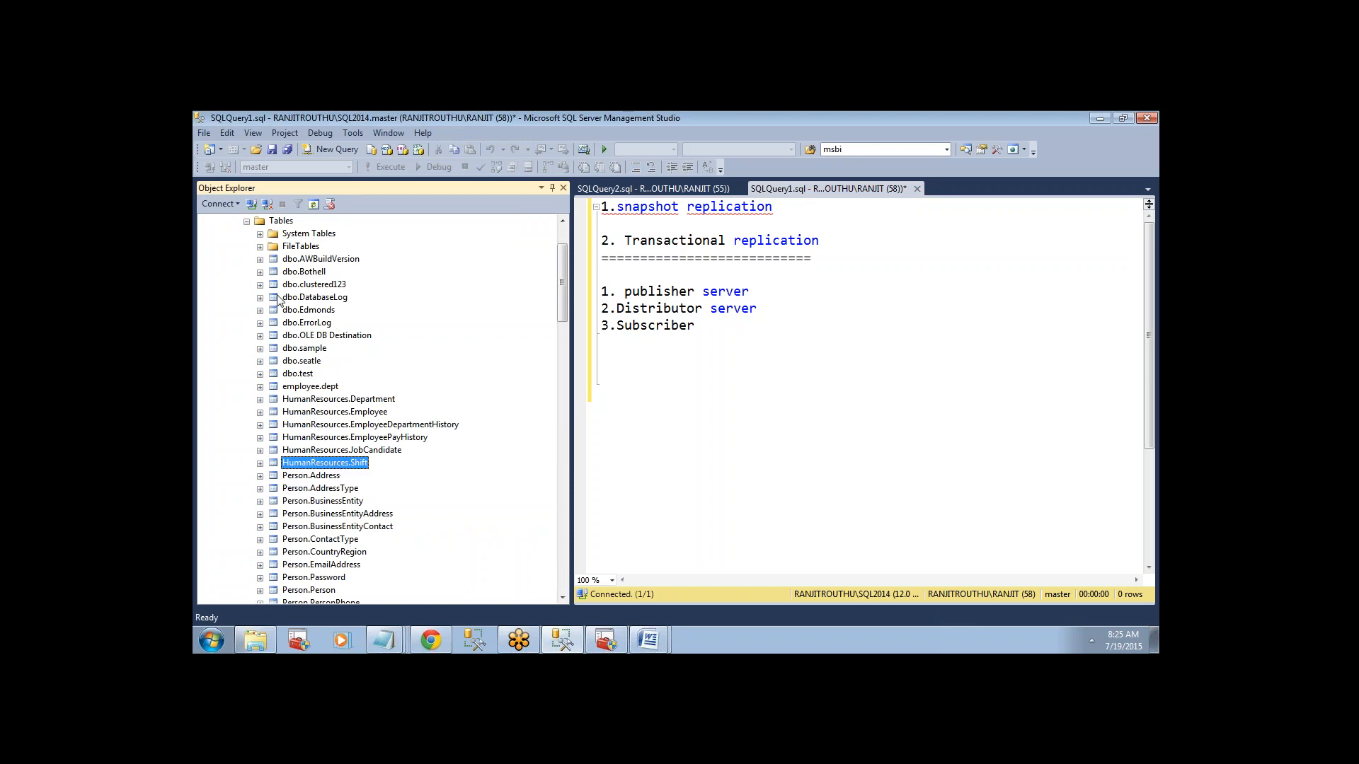
left_click(246, 221)
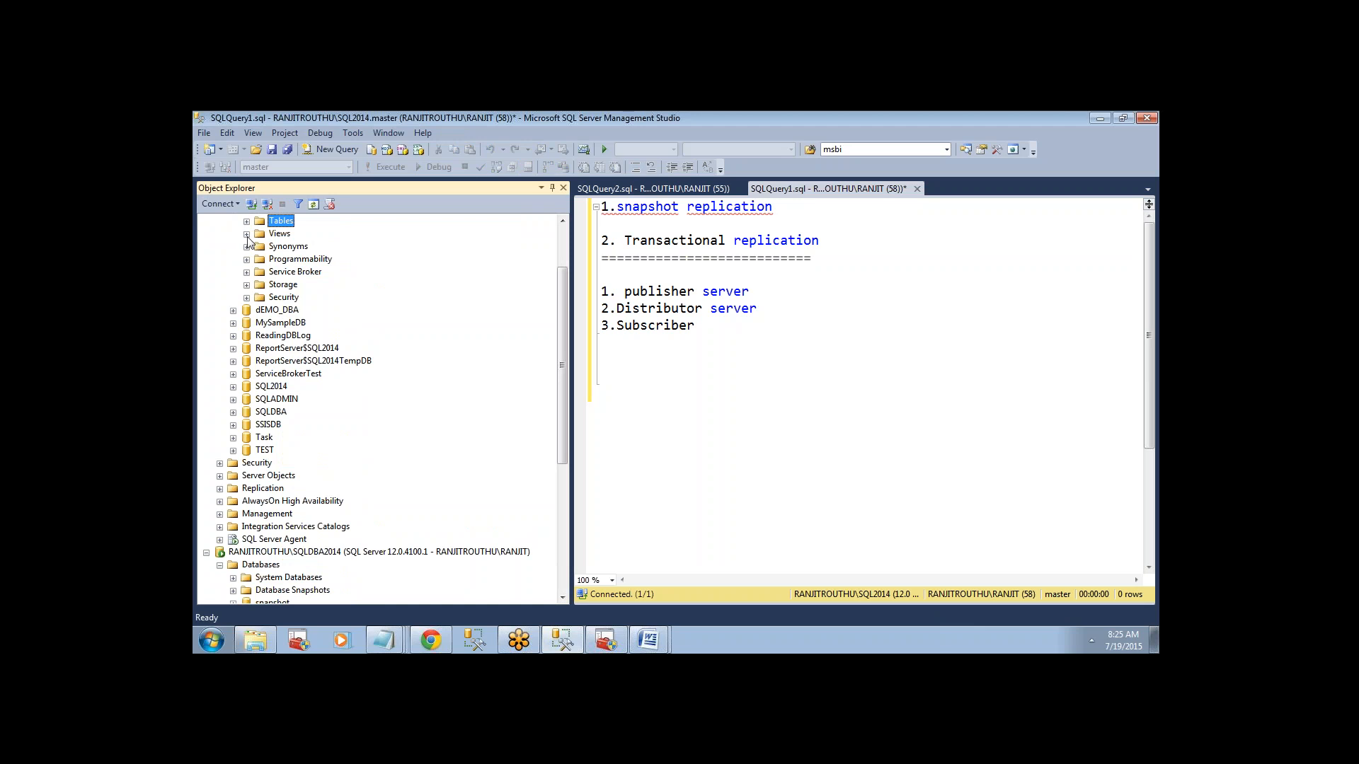
left_click(247, 233)
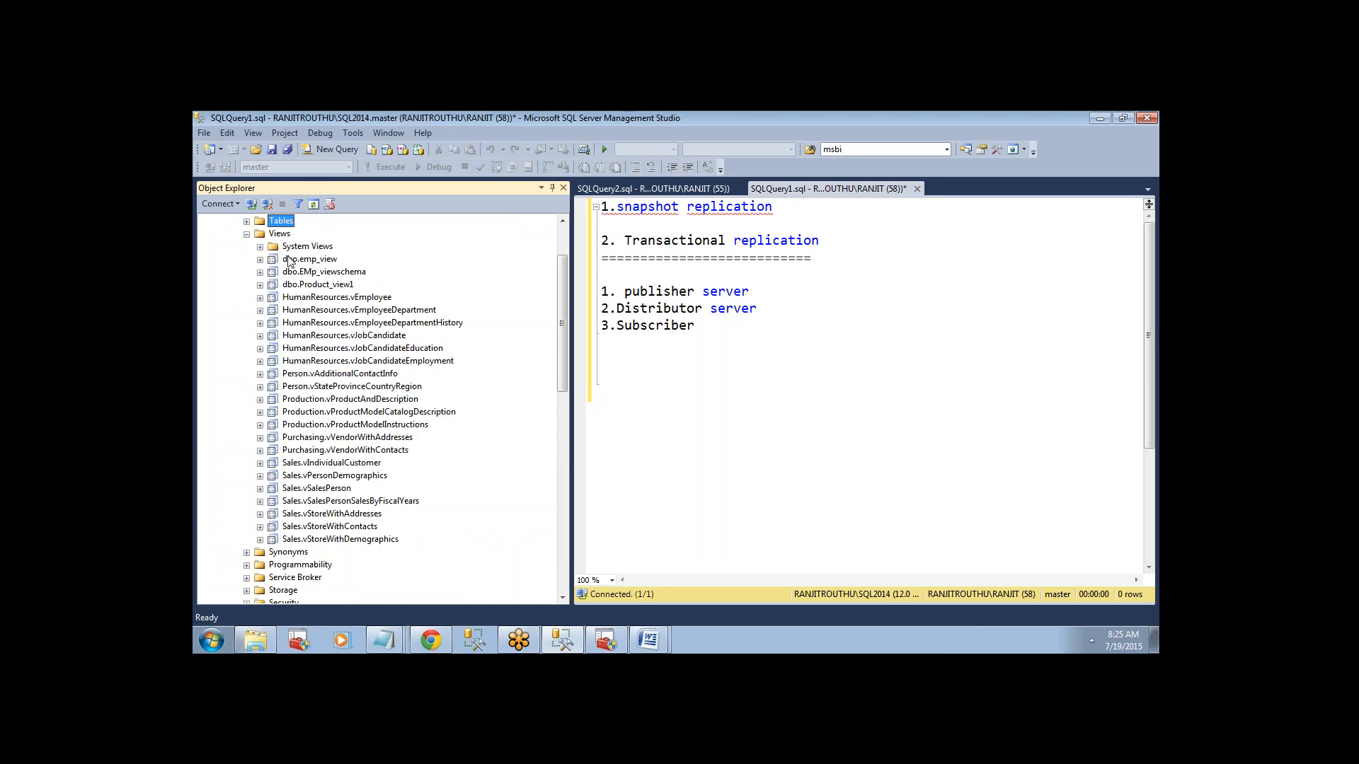
left_click(246, 233)
left_click(246, 259)
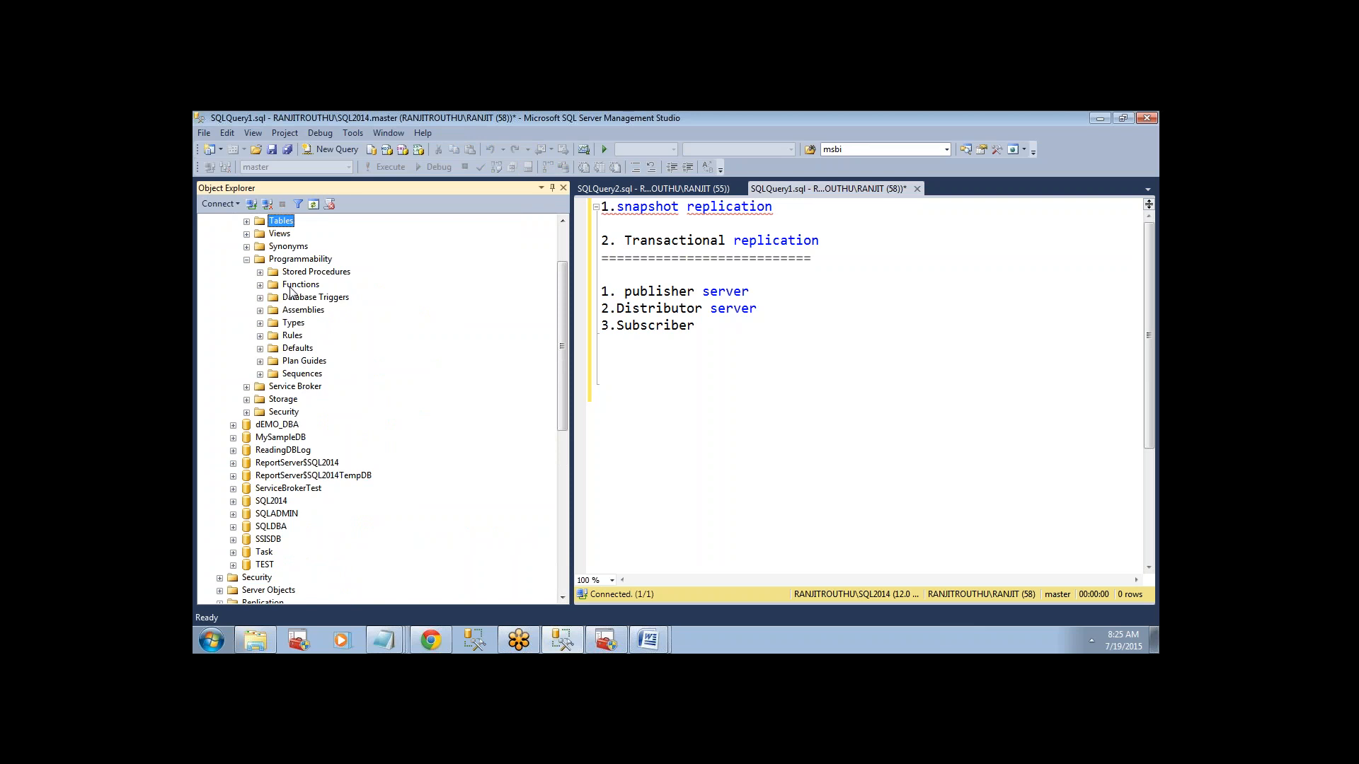
left_click(260, 272)
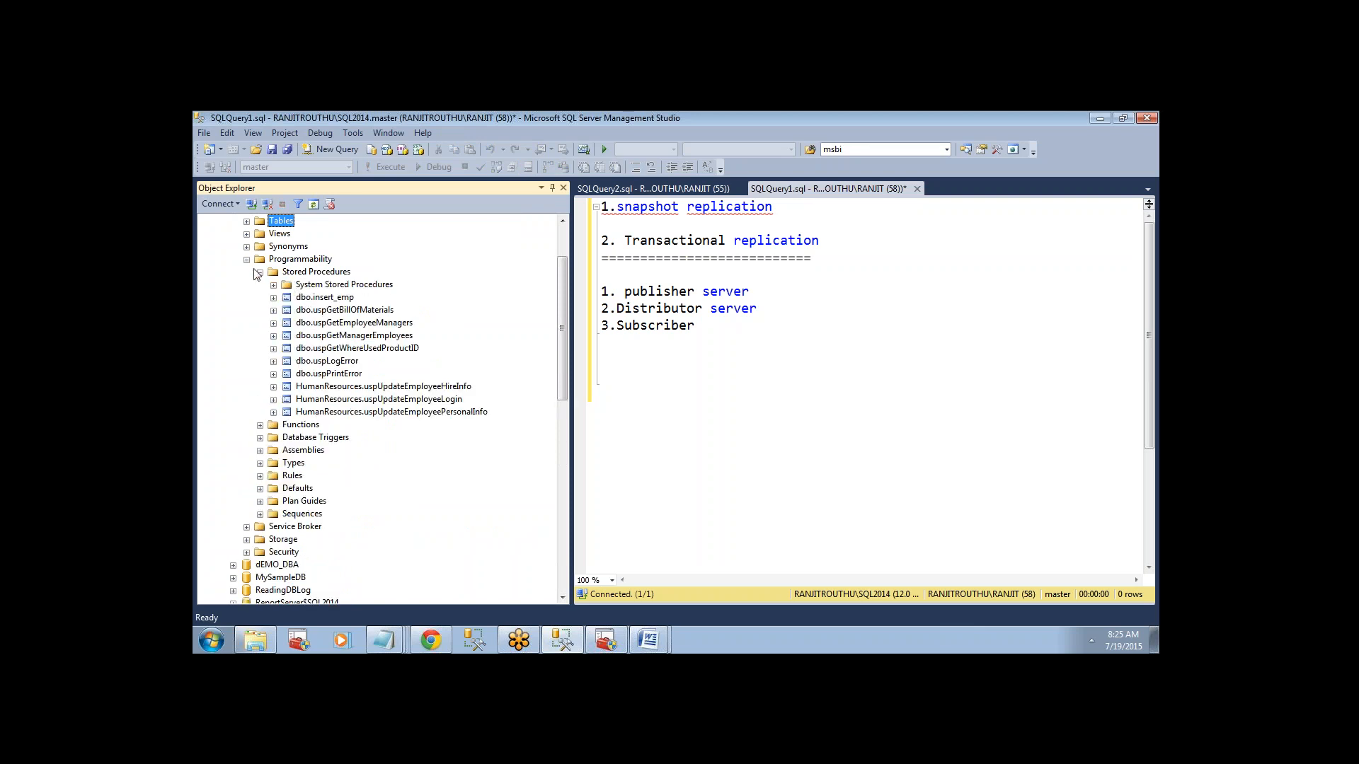
left_click(246, 260)
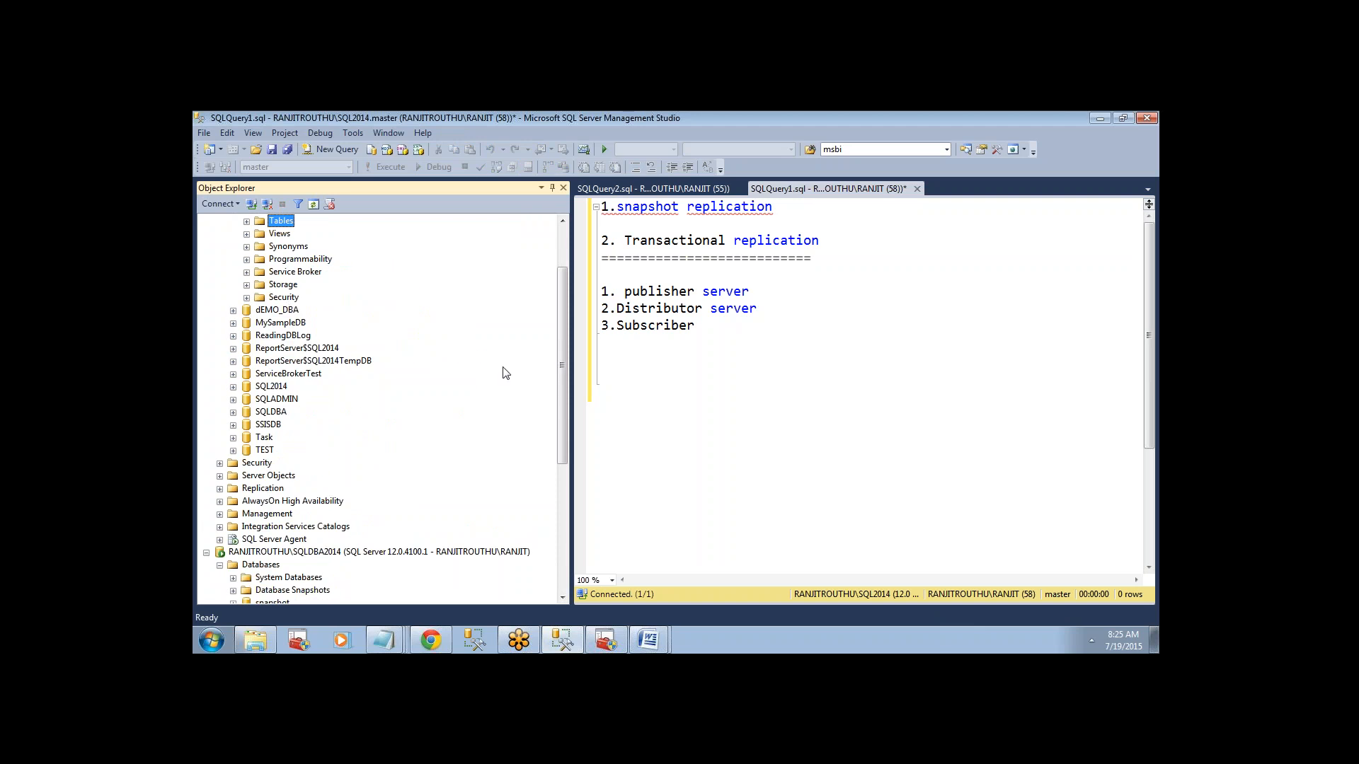
scroll(561, 388, "up", 2)
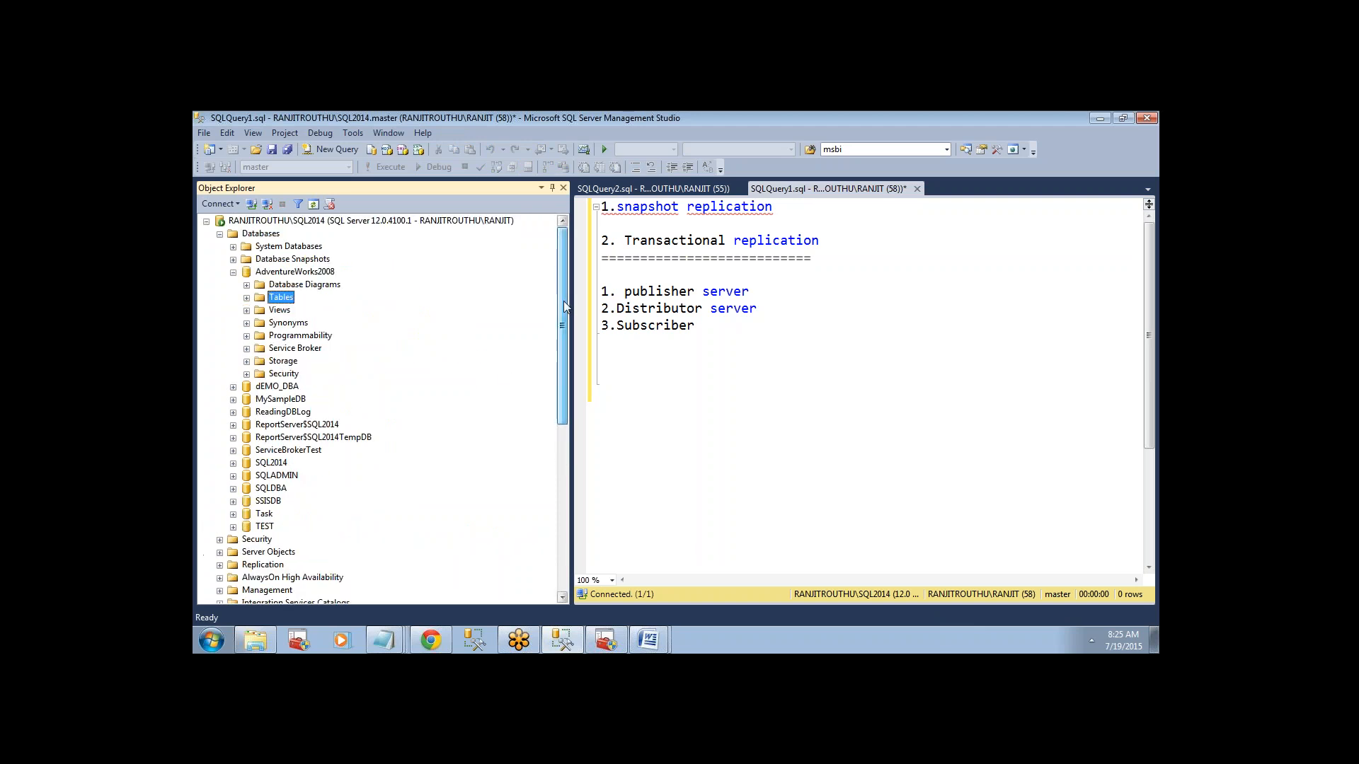
Collapse the AdventureWorks2008 database and the whole database list of the SQL2014 instance.
left_click(724, 329)
left_click(233, 272)
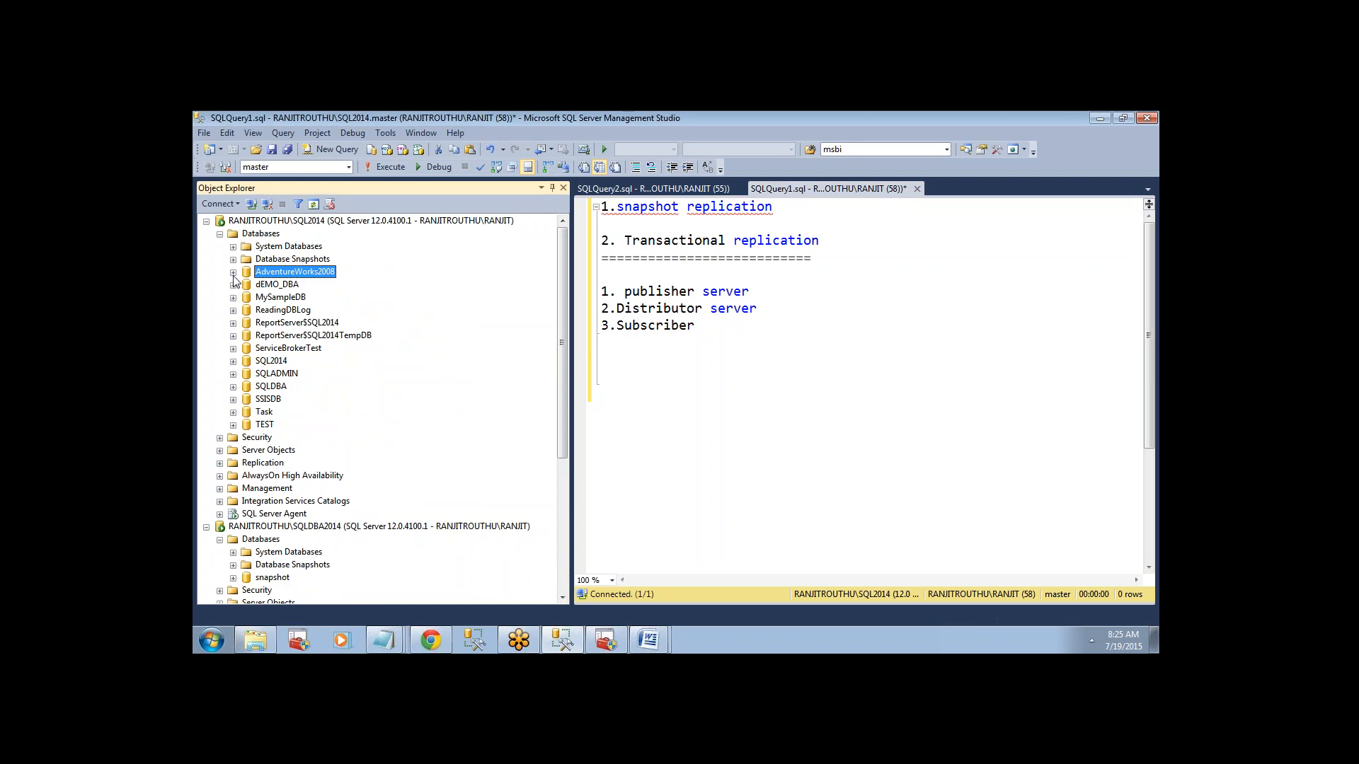
left_click(265, 425)
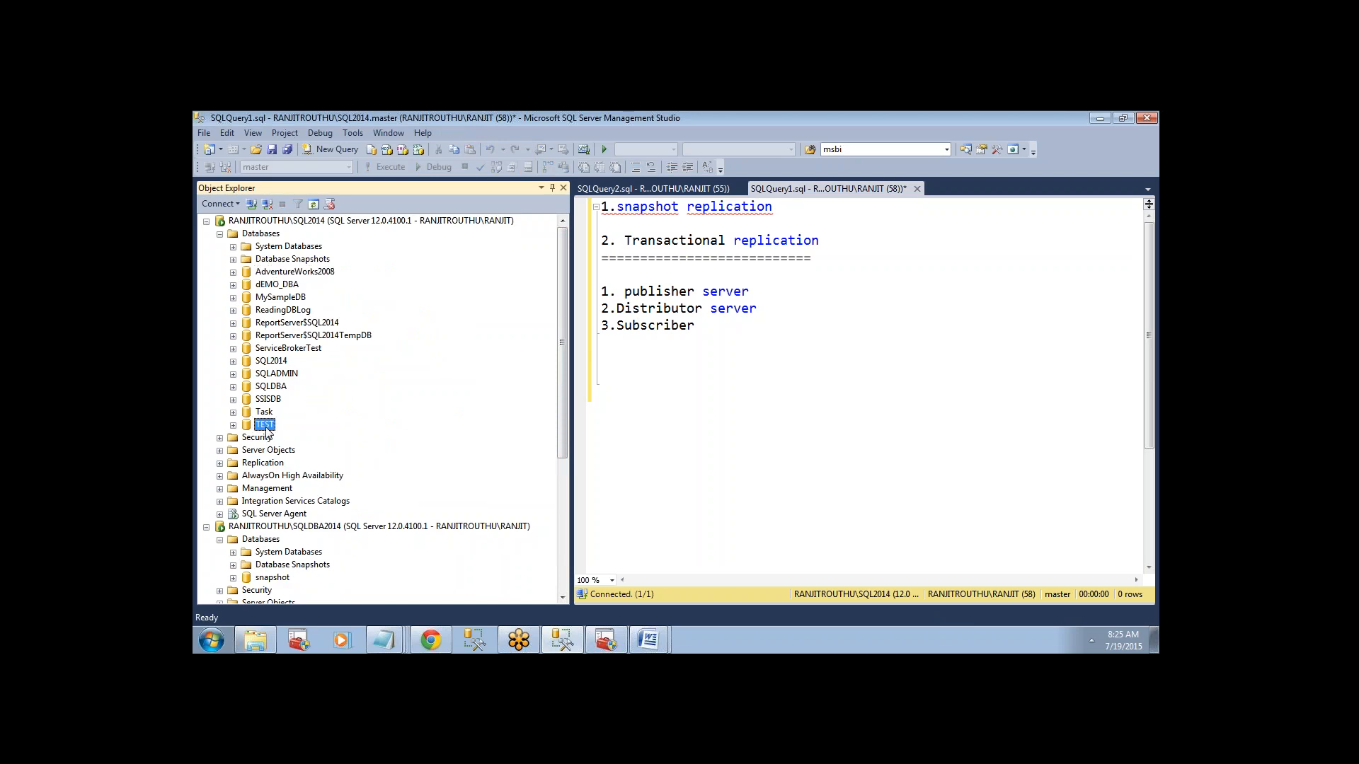
left_click(220, 234)
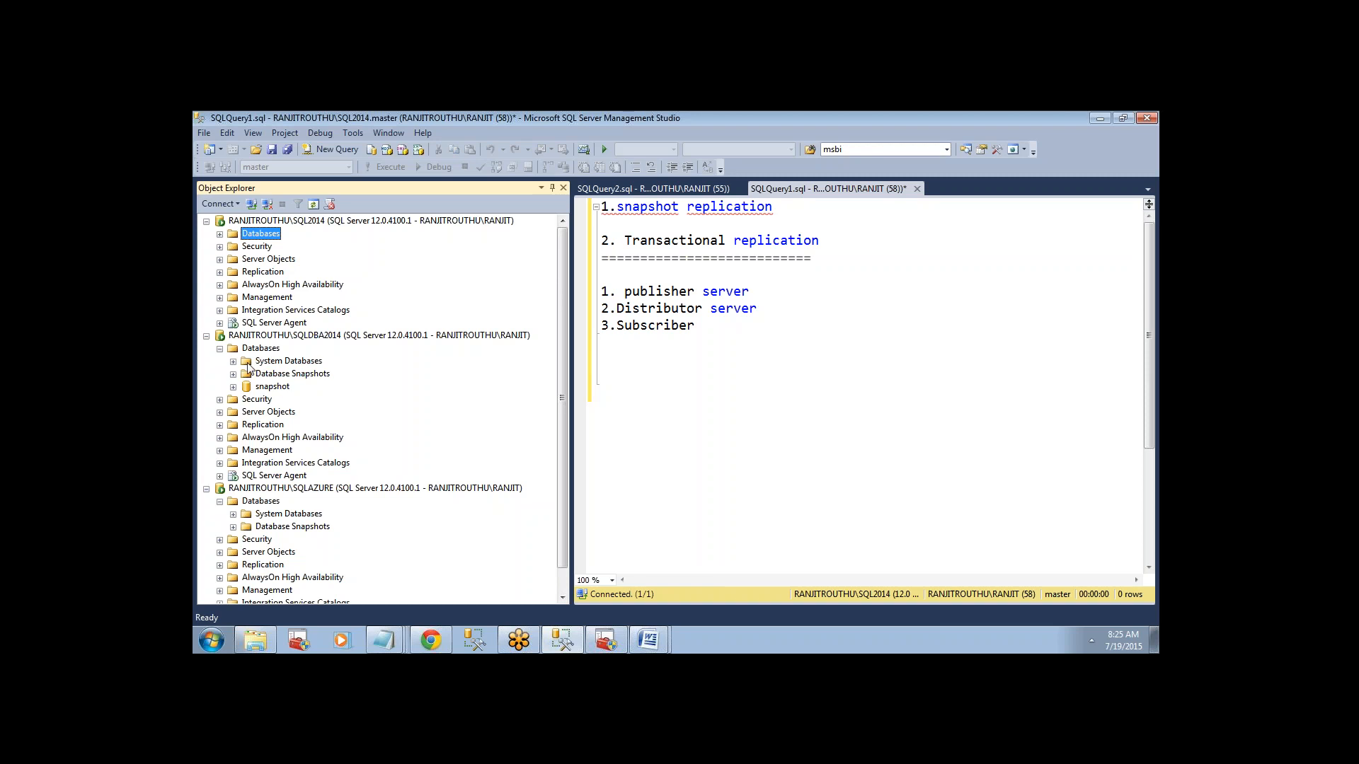
Examine the snapshot database and its dbo.employee table on the SQLDBA2014 instance as the counterpart to the SQL2014 databases.
left_click(233, 387)
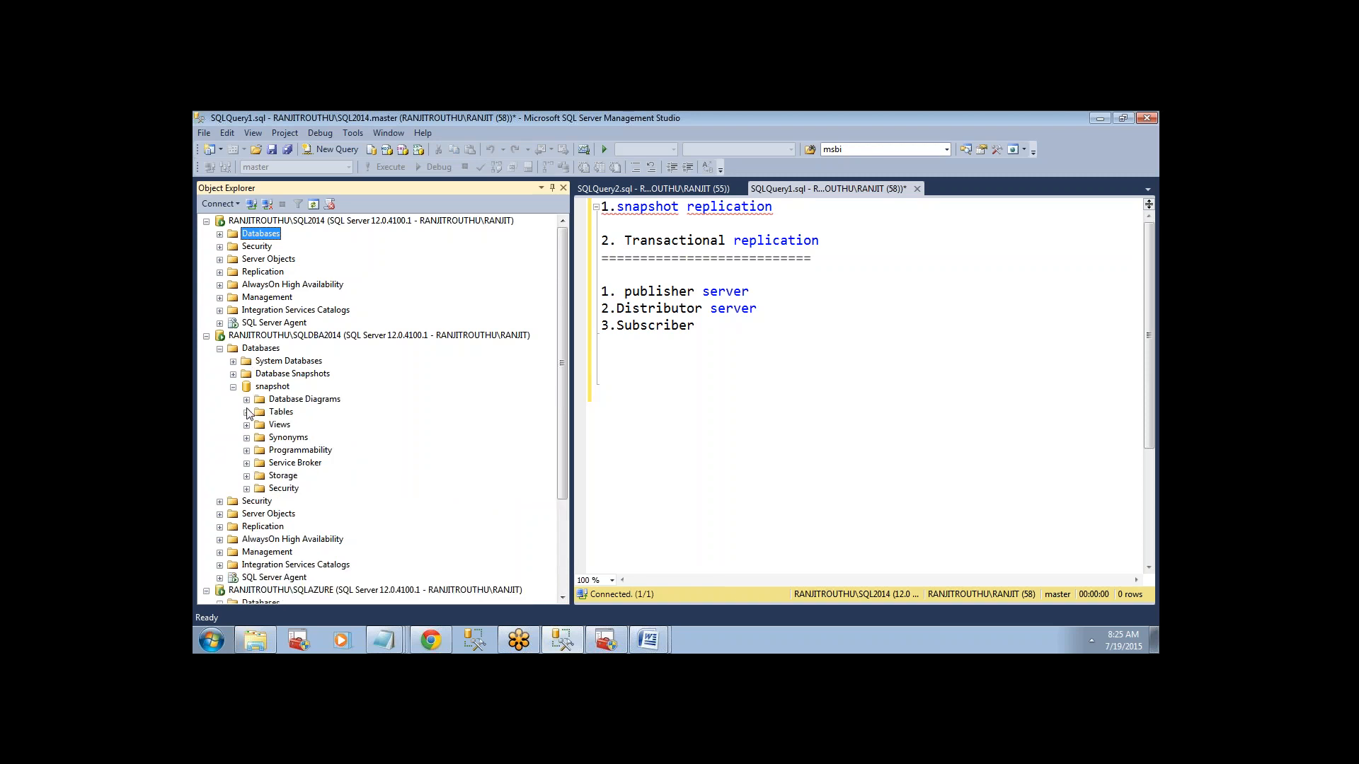
left_click(263, 391)
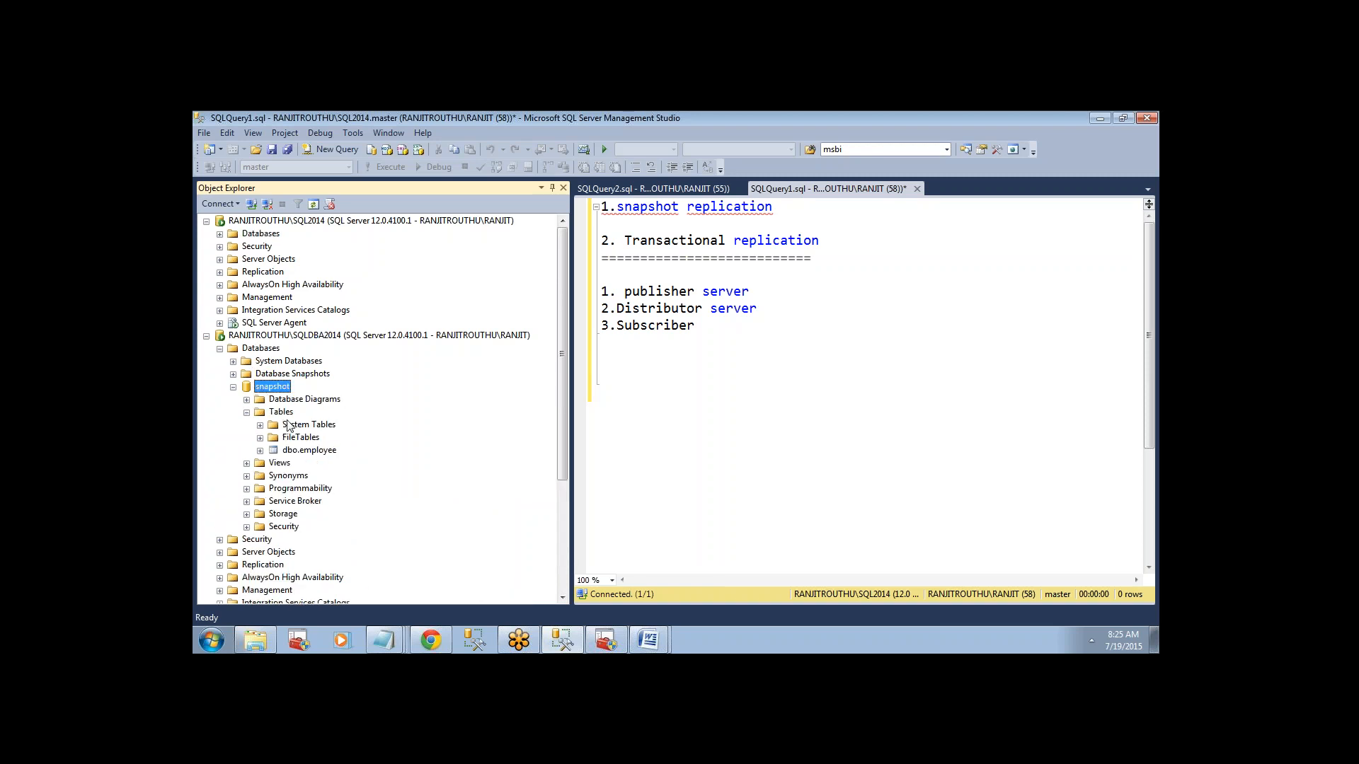
left_click(305, 452)
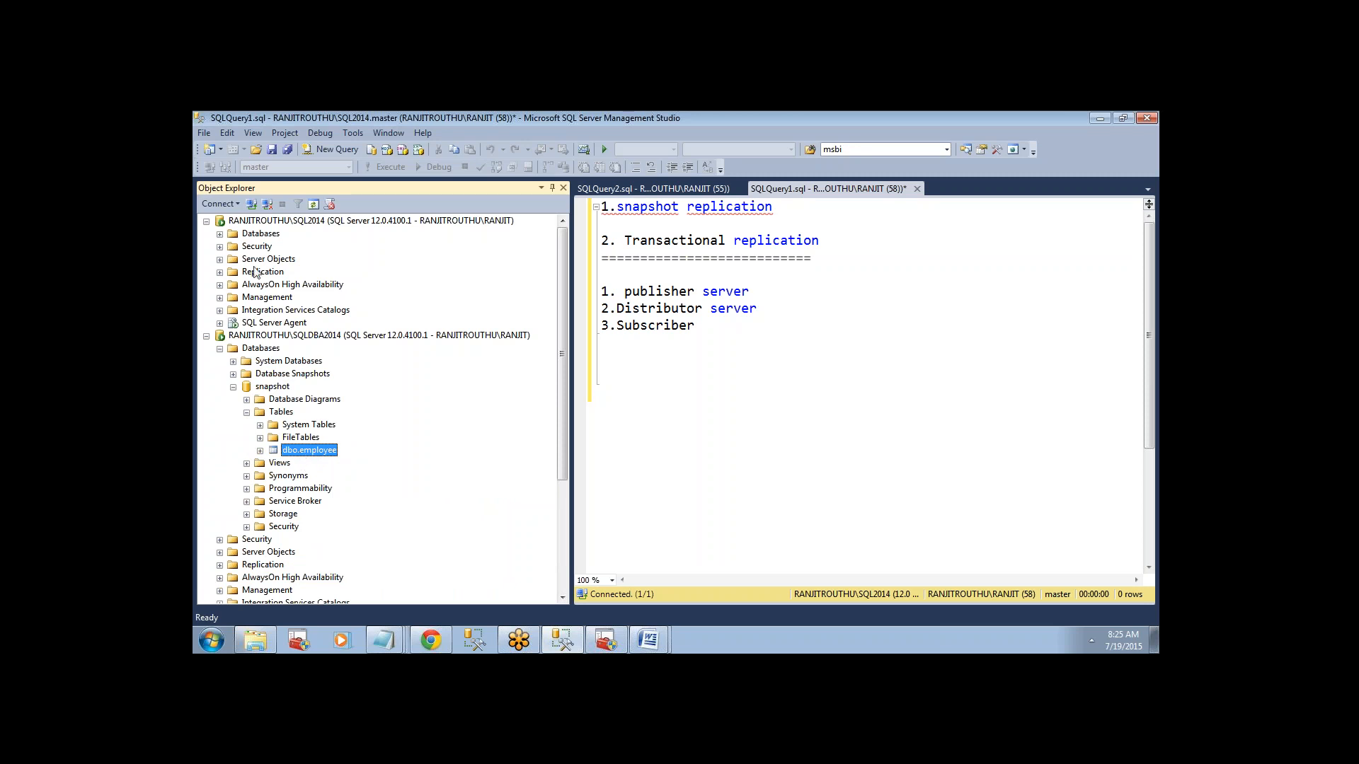
left_click(251, 236)
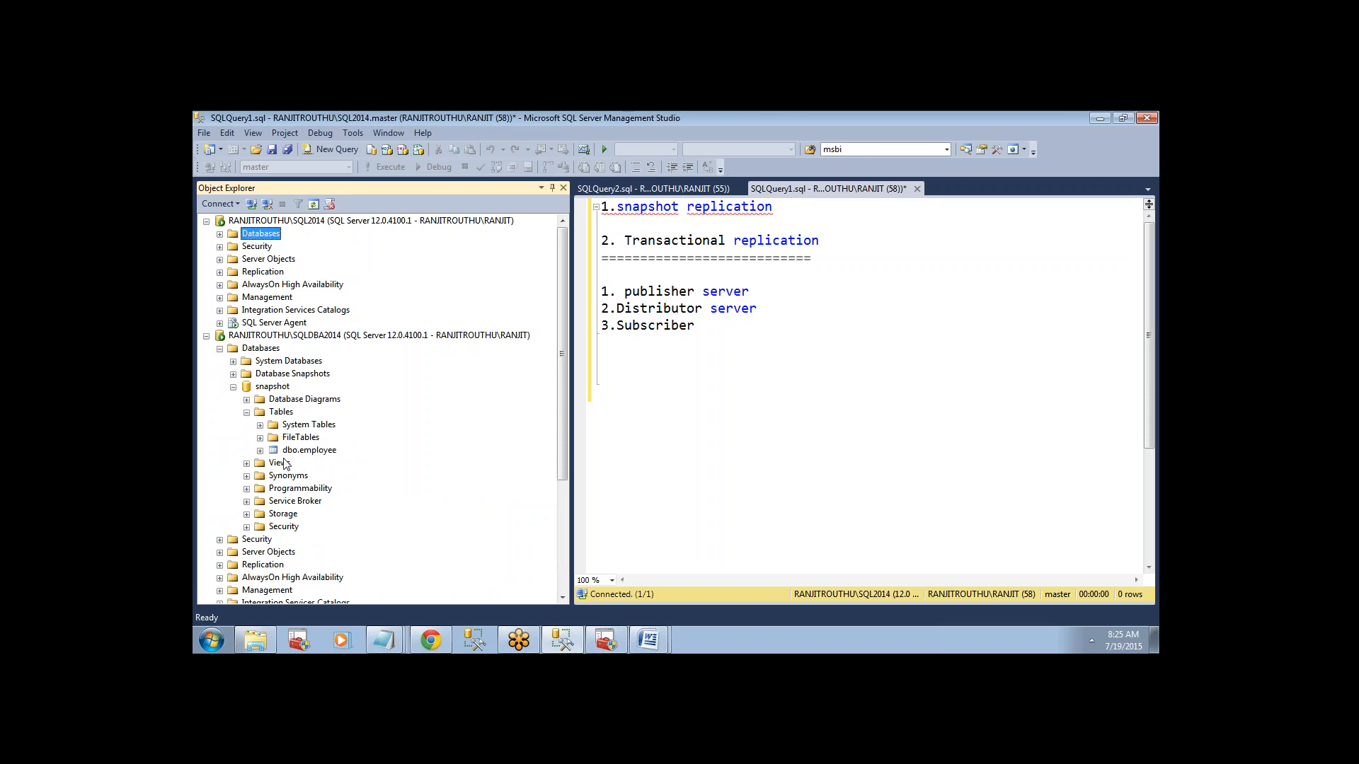
left_click(288, 452)
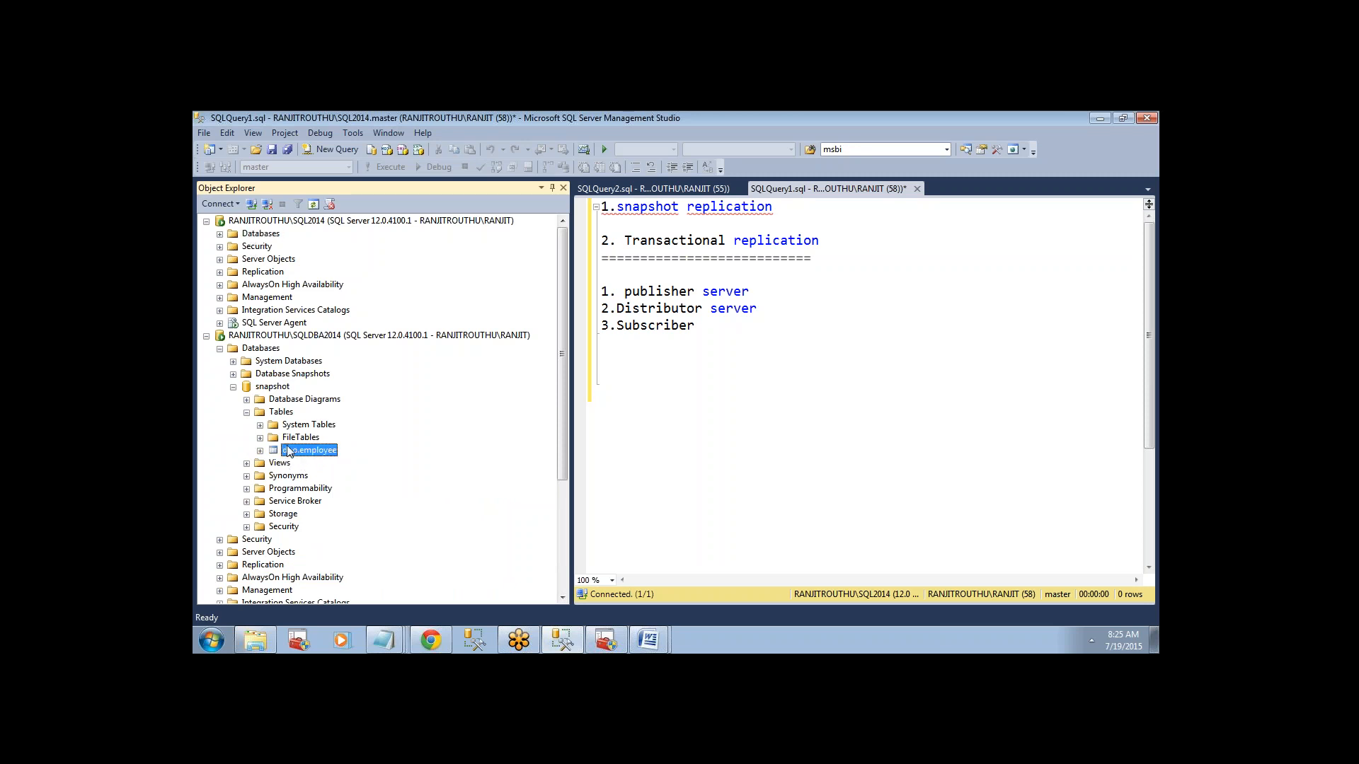
left_click(272, 388)
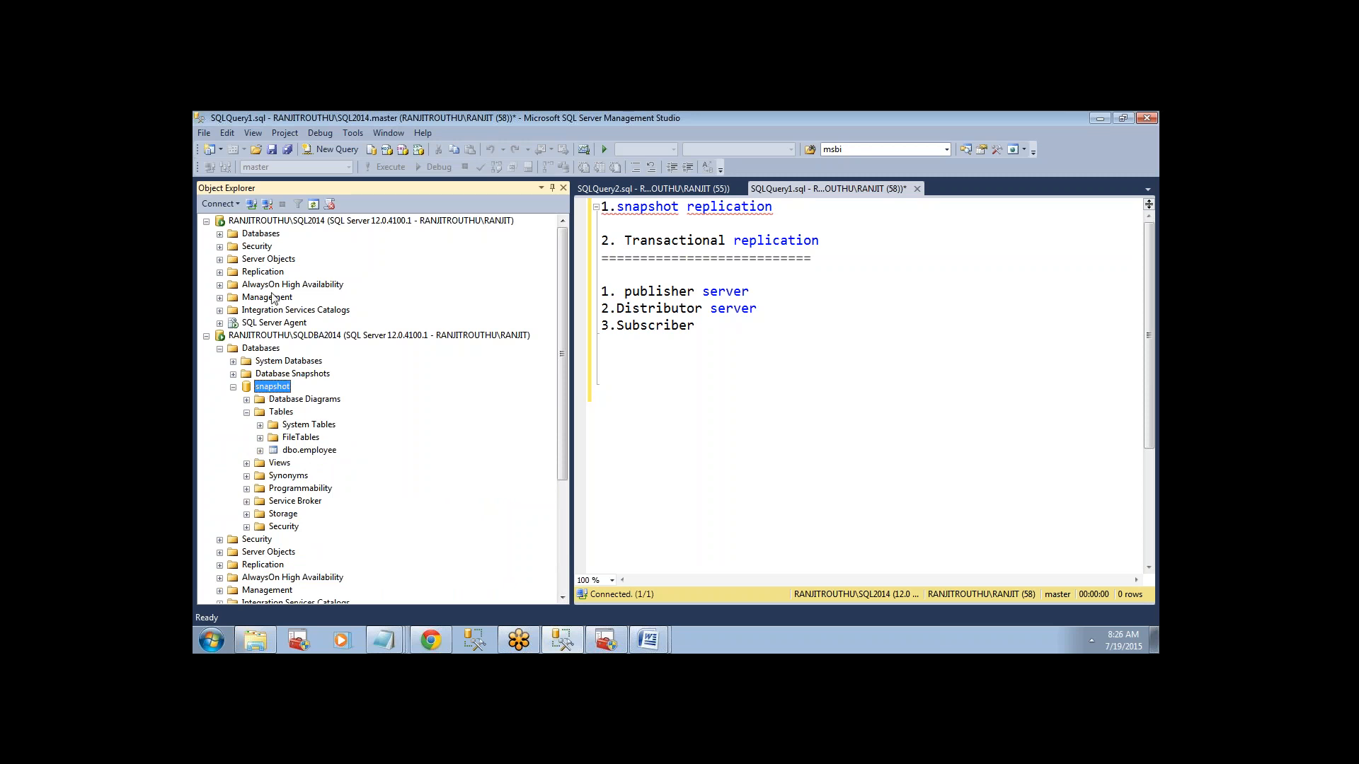
left_click(266, 272)
left_click(272, 389)
left_click(262, 238)
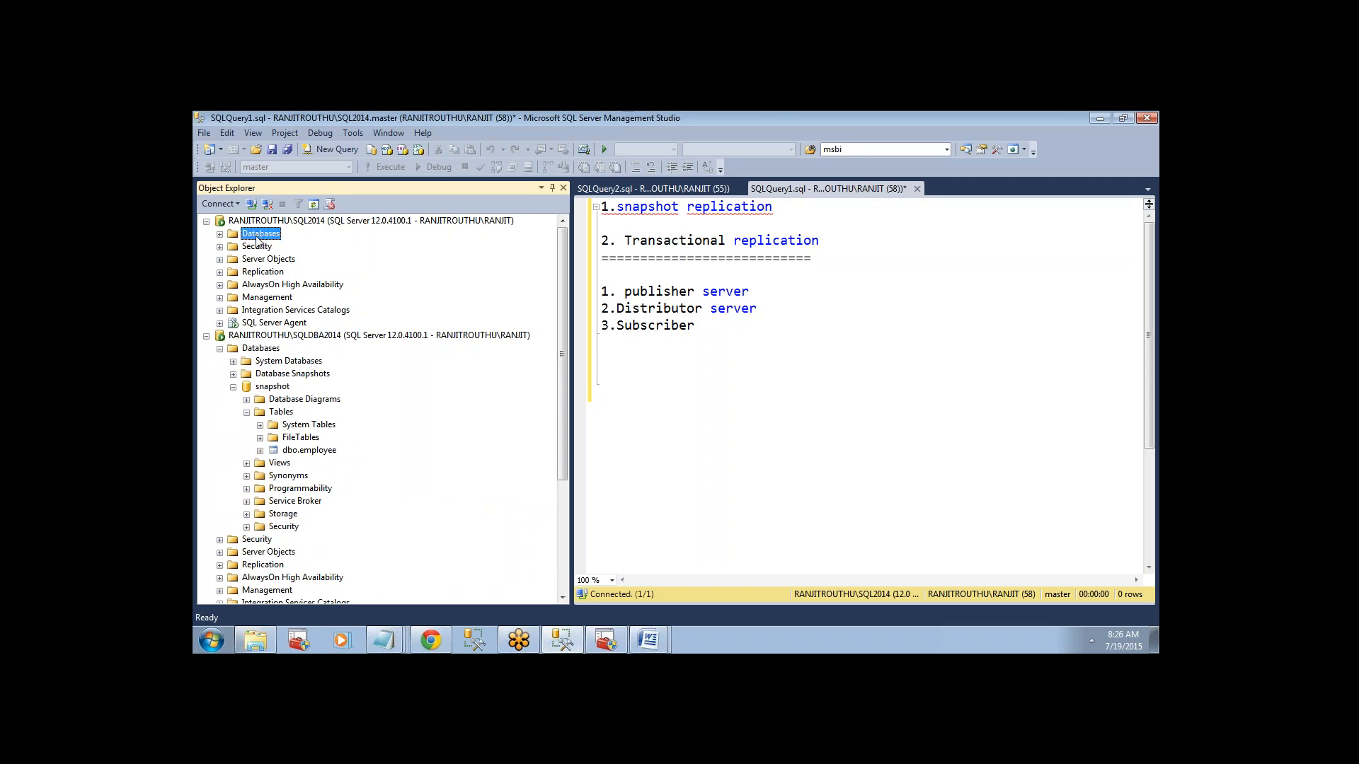
left_click(272, 387)
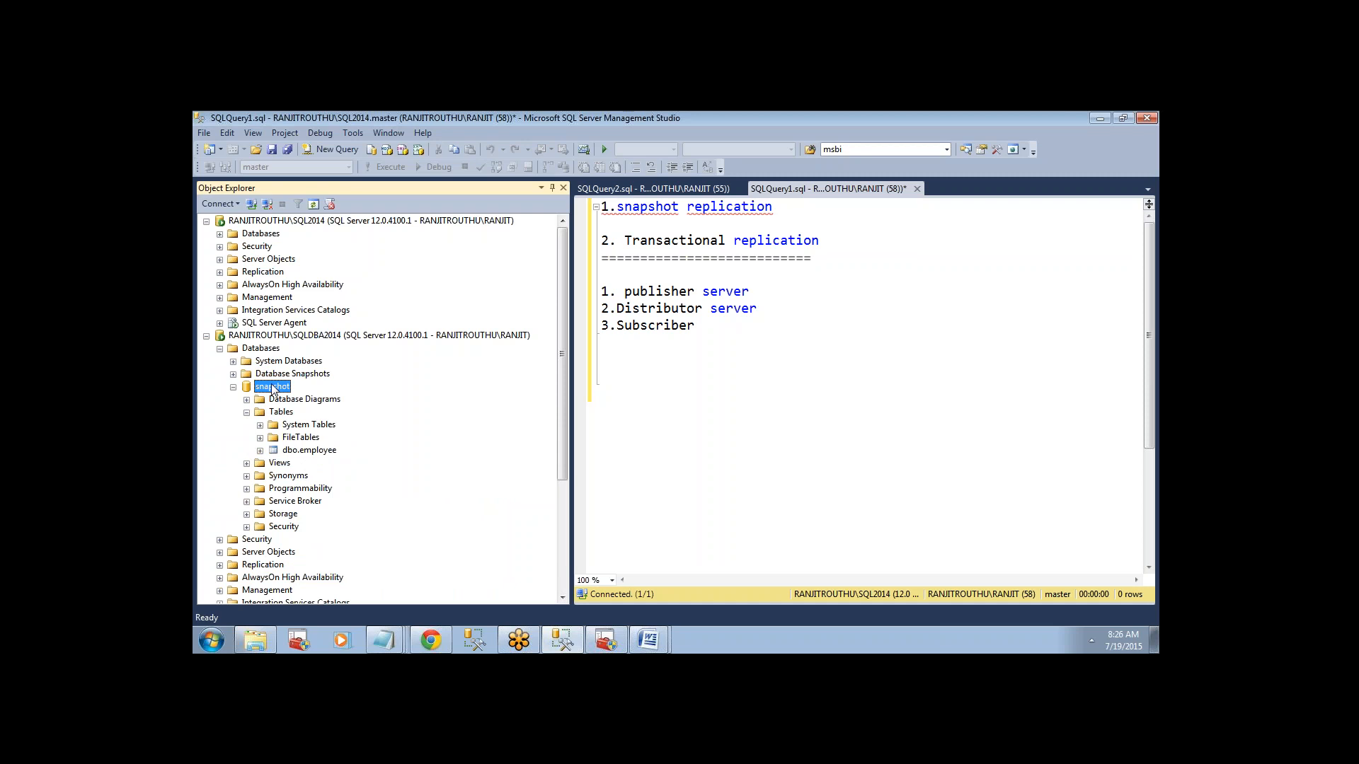
Complete the third server role so it reads "3.Subscriber server" and begin a new line beneath it.
left_click(764, 332)
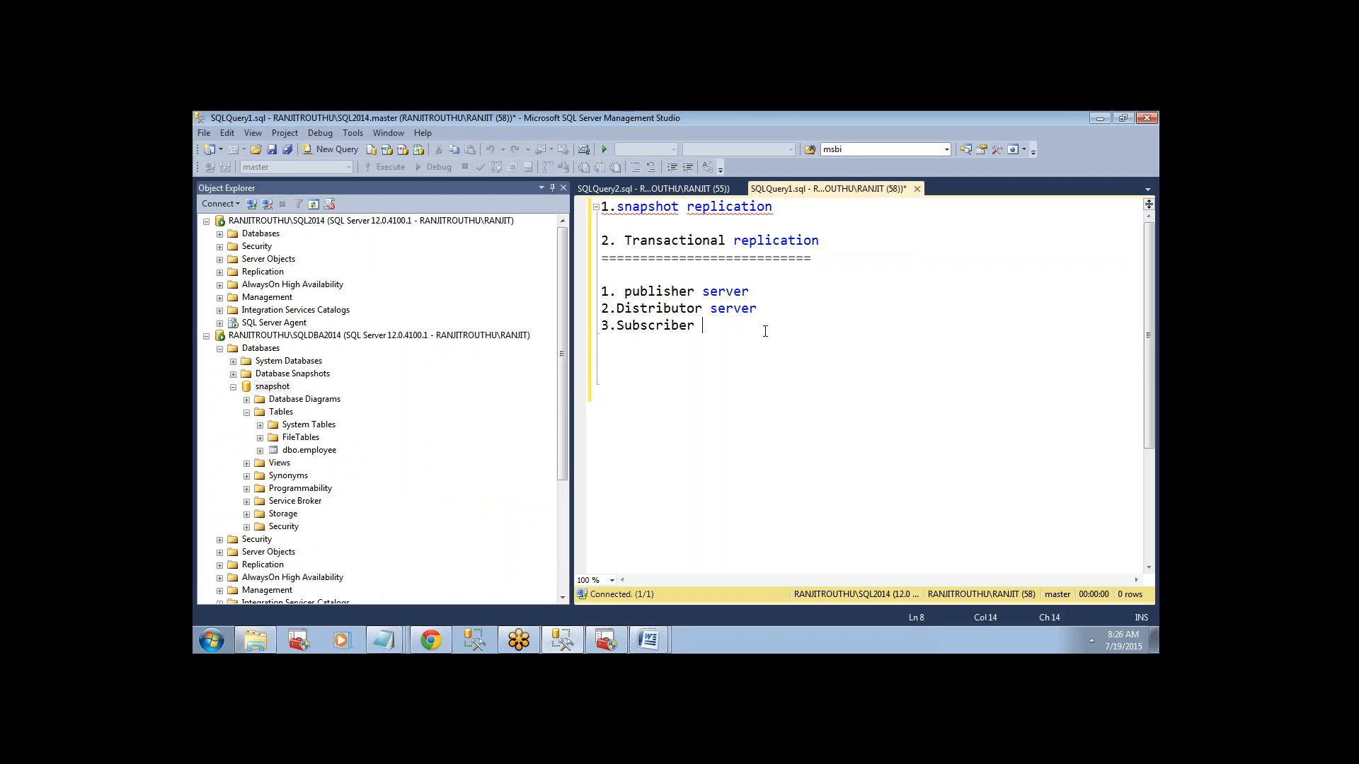
key("Return")
key("Return")
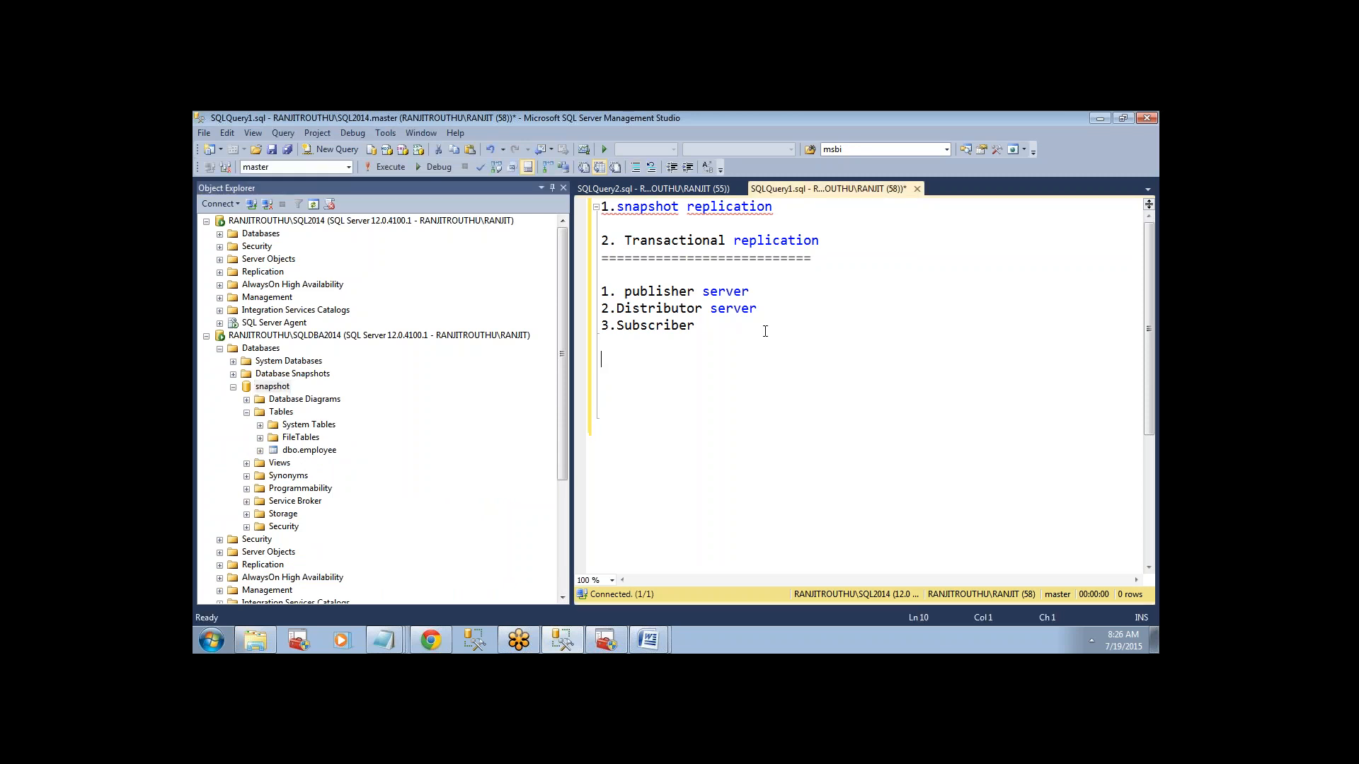
key("Up")
type("server")
key("Return")
Add the requirement "1, Primary key is required" below the server roles, continuing with "on a table" on the following line.
type("1, Primary key is required")
key("Return")
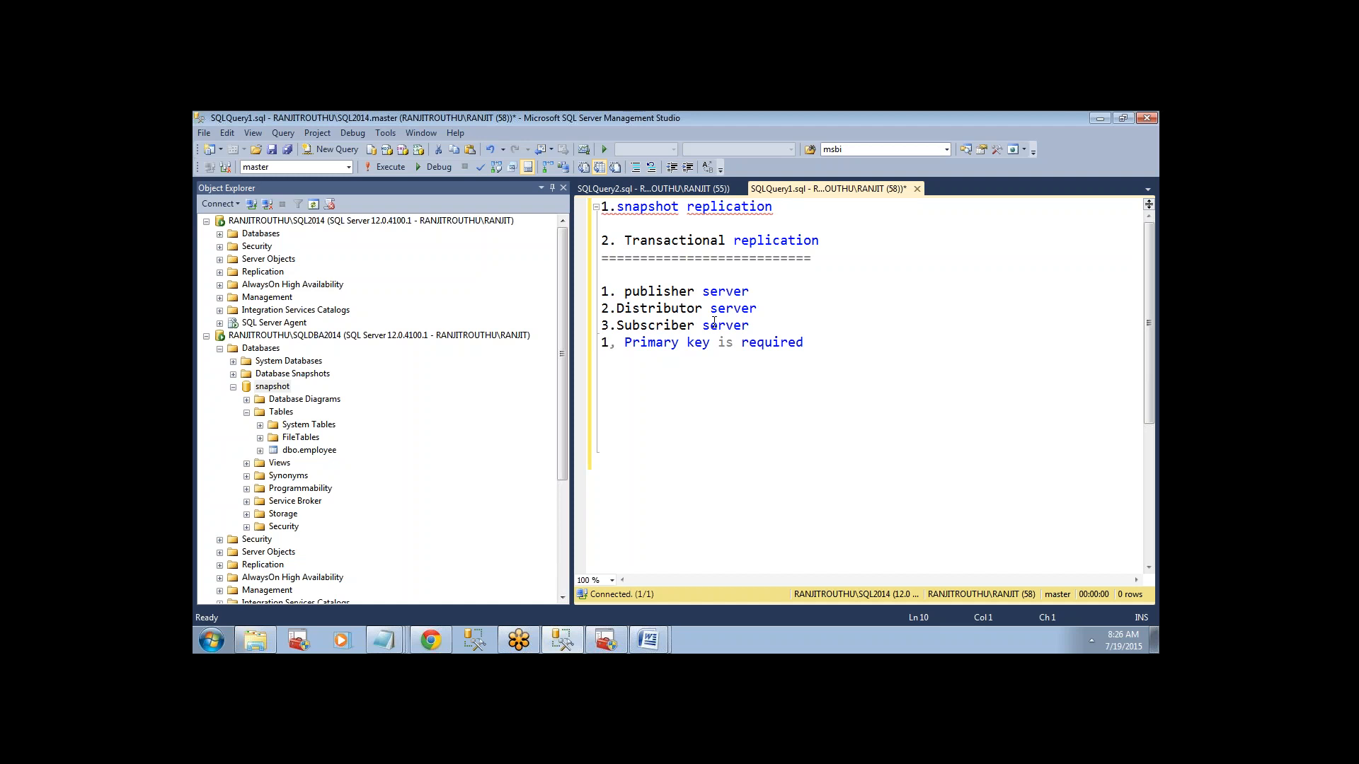
type("on a table")
Replace the "1," before the primary key requirement with "4." to continue the list numbering.
left_click(613, 343)
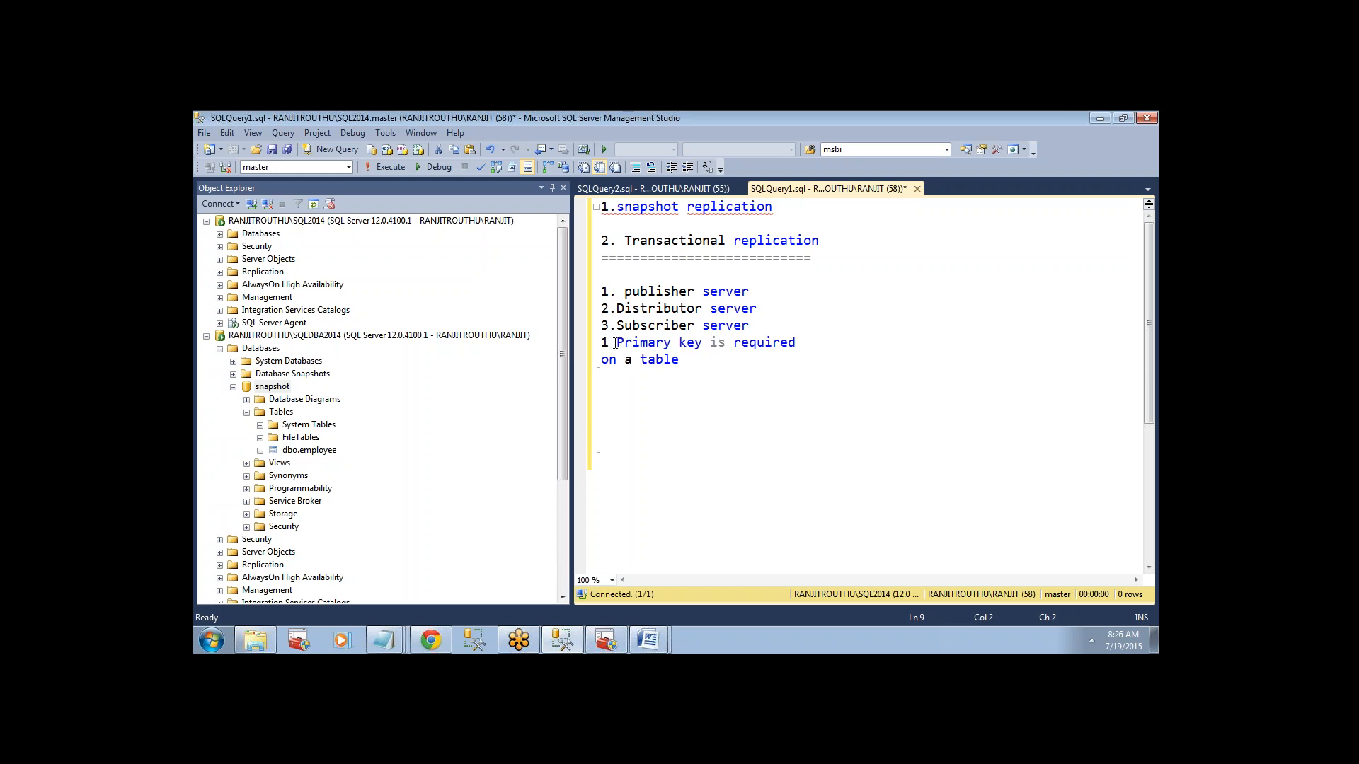
key("BackSpace")
key("BackSpace")
type("4.")
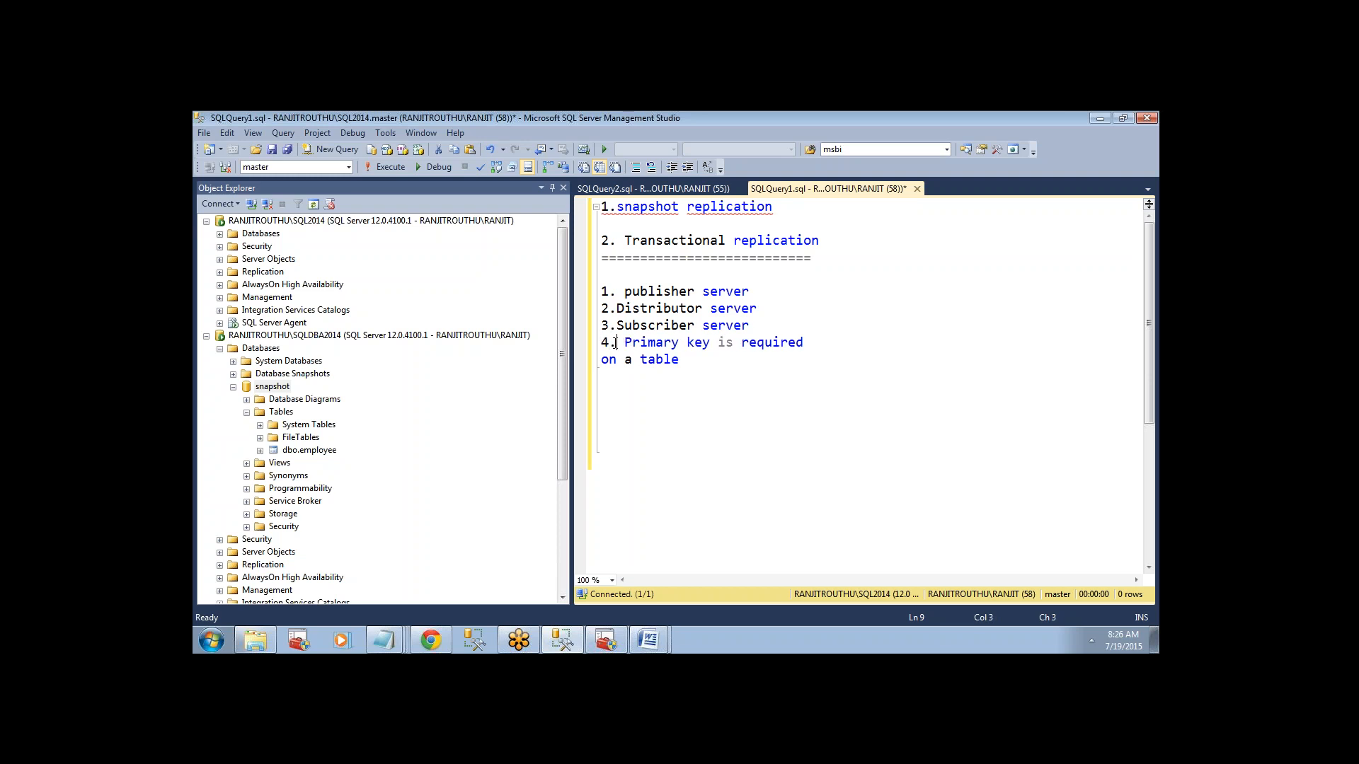
Add the note "ROW uniques in a table" below the primary key requirement, separated by a blank line.
left_click(697, 365)
key("Return")
key("Return")
type("ROW uniques in a ")
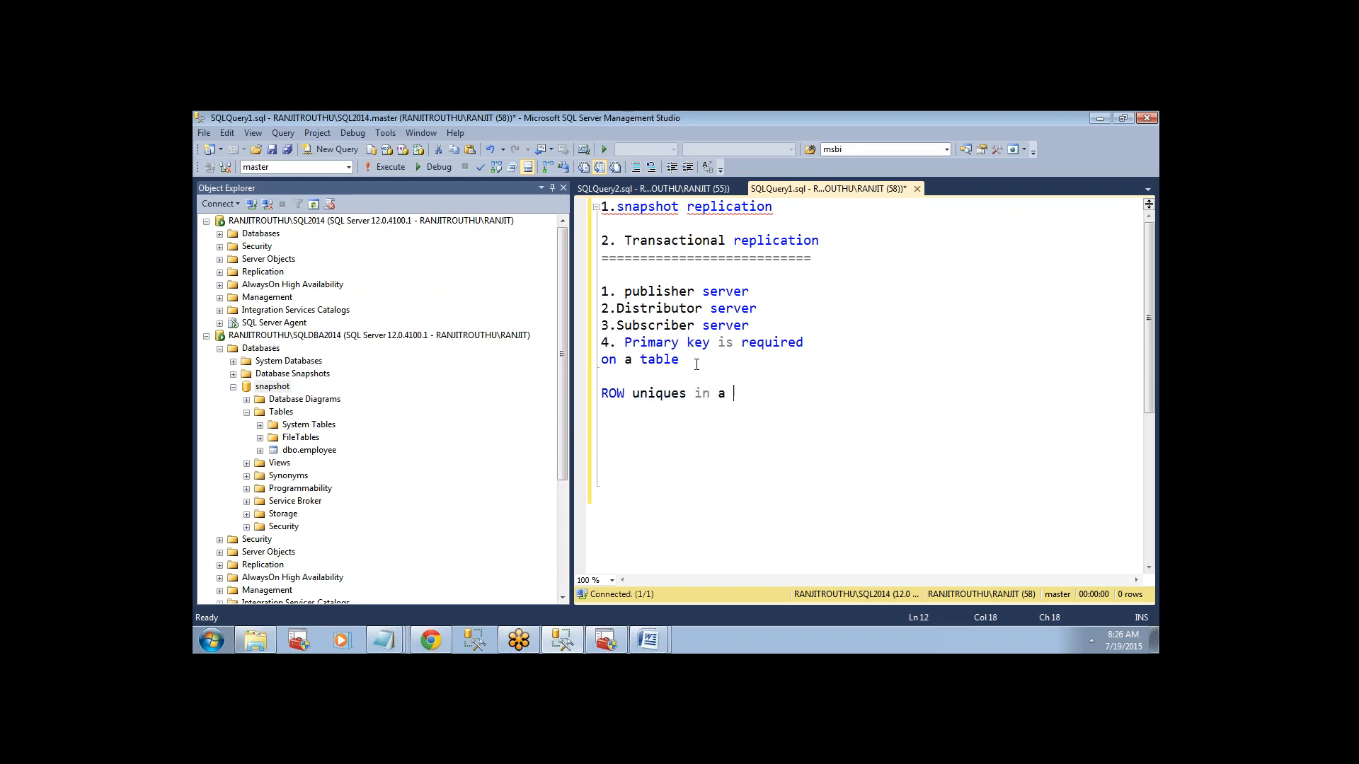
type("table")
key("Return")
key("Return")
Add the line "100 records-- unique rows in a rable" as an example below the row uniqueness note.
left_click_drag(665, 379, 799, 420)
left_click(799, 420)
type("100 records")
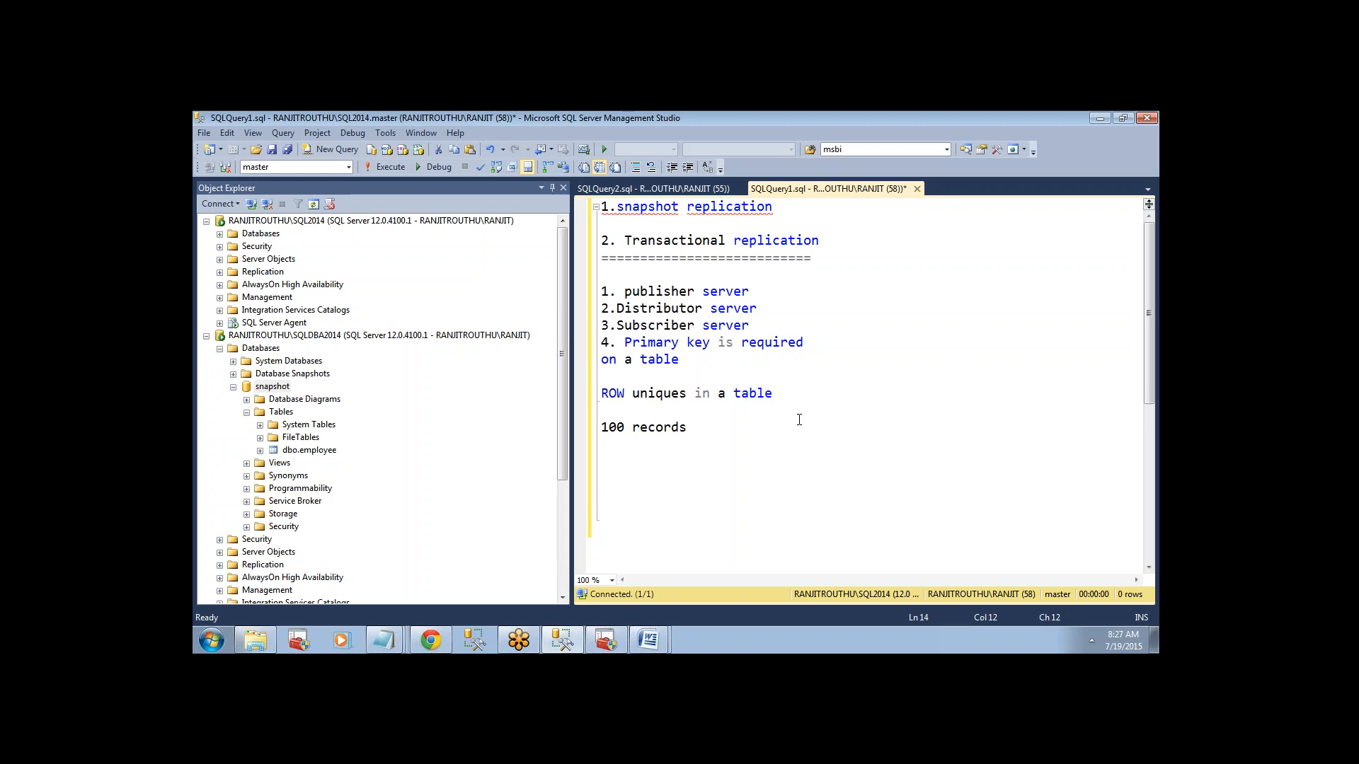
type("-- uniquew")
key("BackSpace")
type("rows in a rable")
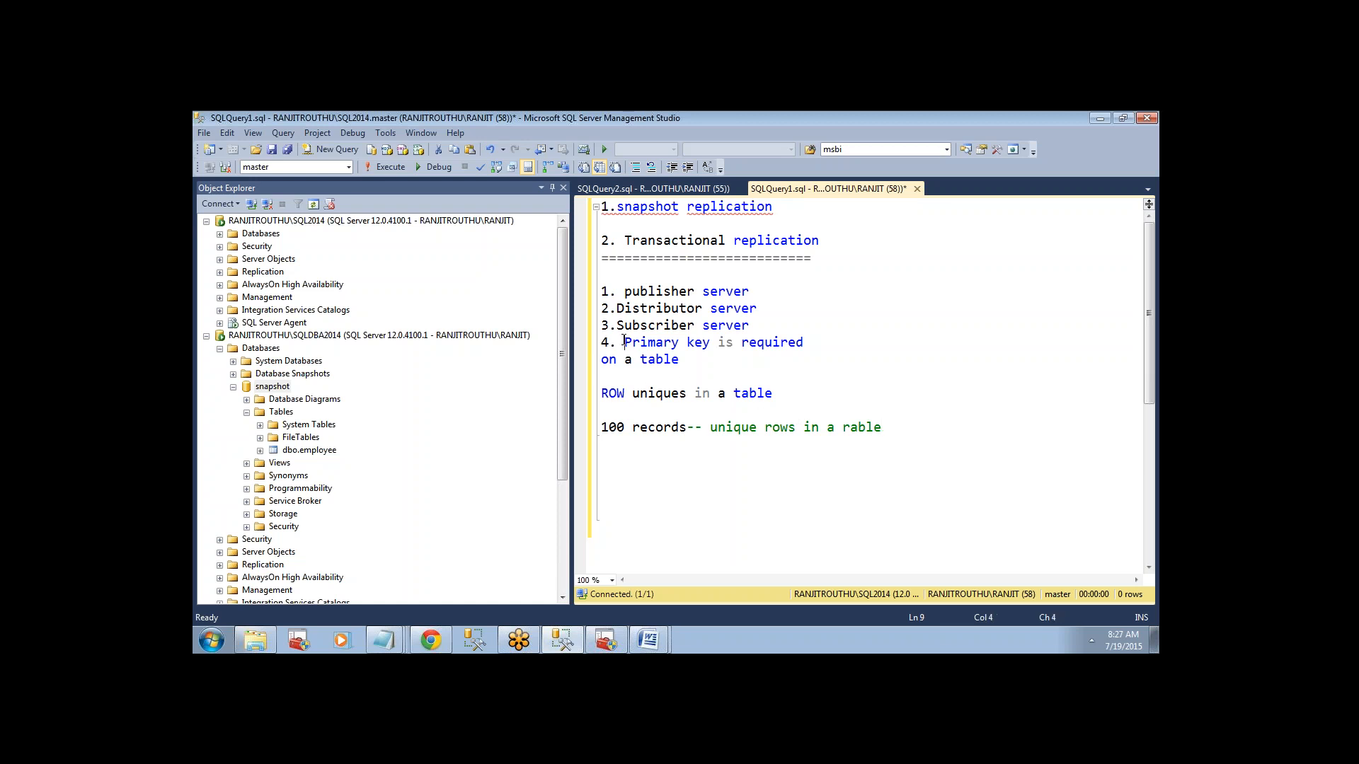
Review the primary key requirement and check the dEMO_DBA database on the SQL2014 instance for user tables.
left_click_drag(601, 343, 680, 361)
left_click(698, 367)
left_click(221, 233)
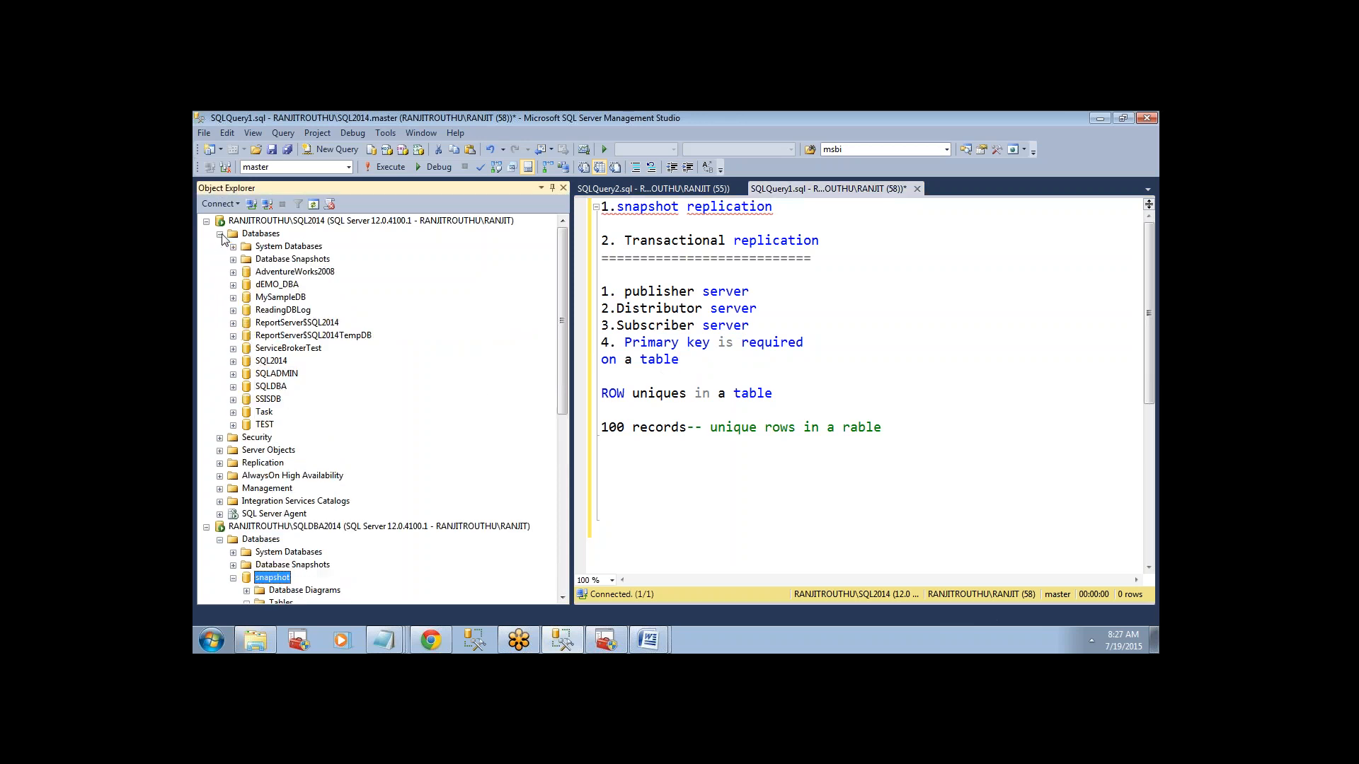
left_click(234, 285)
left_click(246, 310)
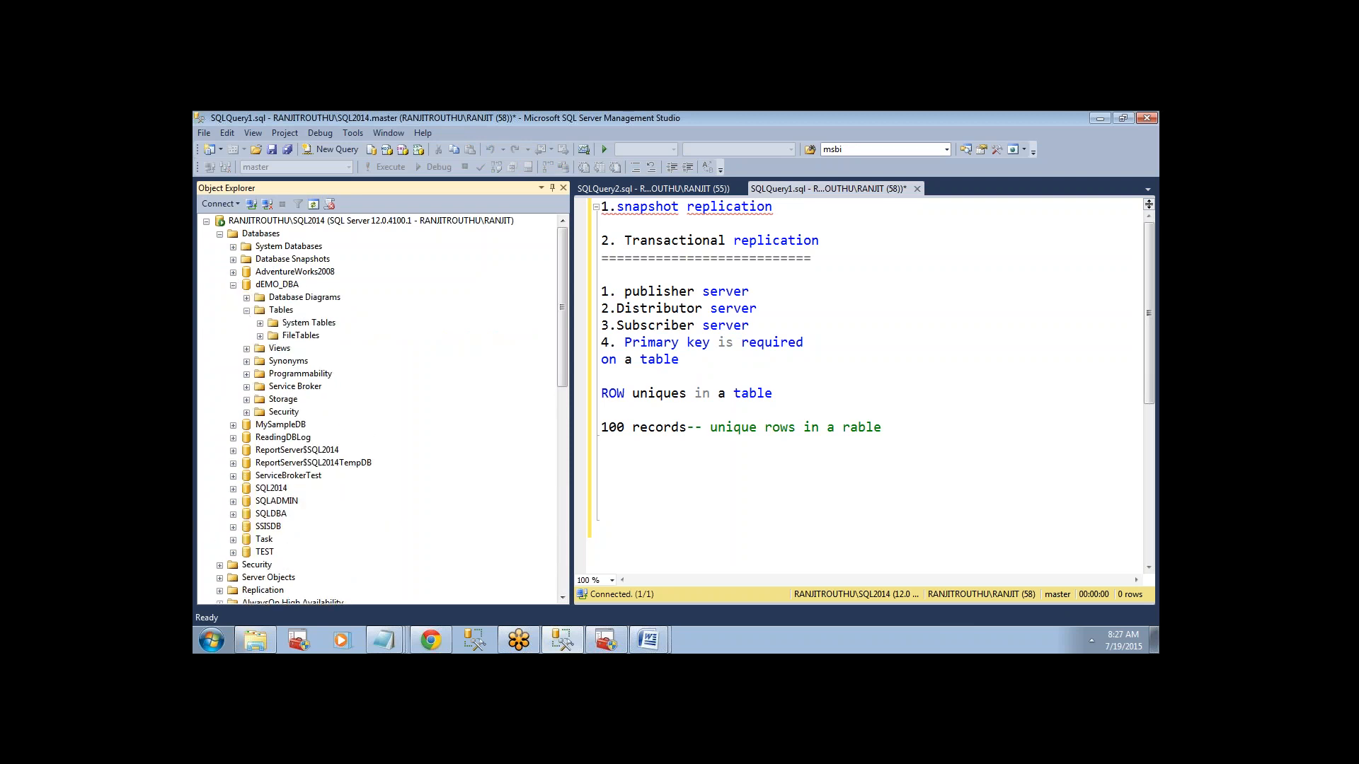
left_click(235, 285)
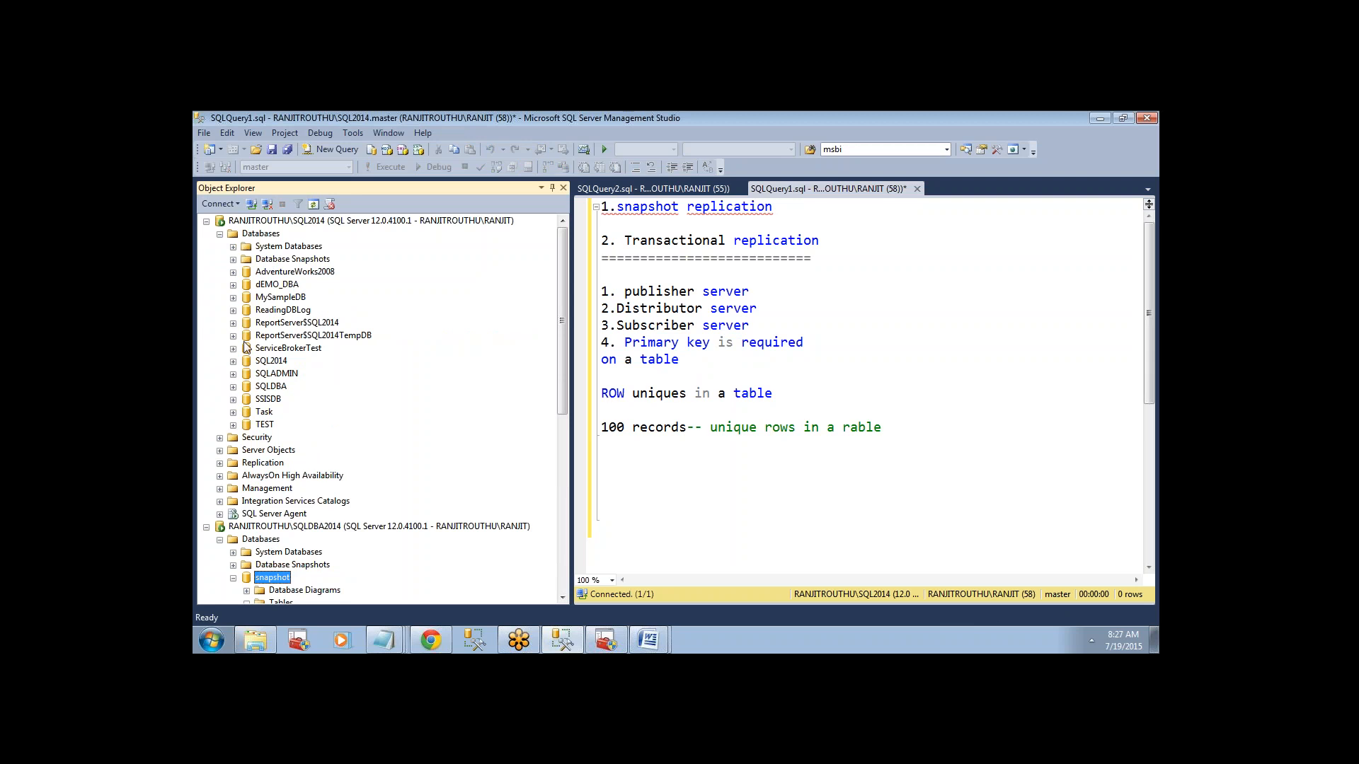
Examine the columns and keys of the dbo.CUSTOMER table in the Task database, focusing on the Cust_Number primary key.
left_click(233, 411)
left_click(247, 437)
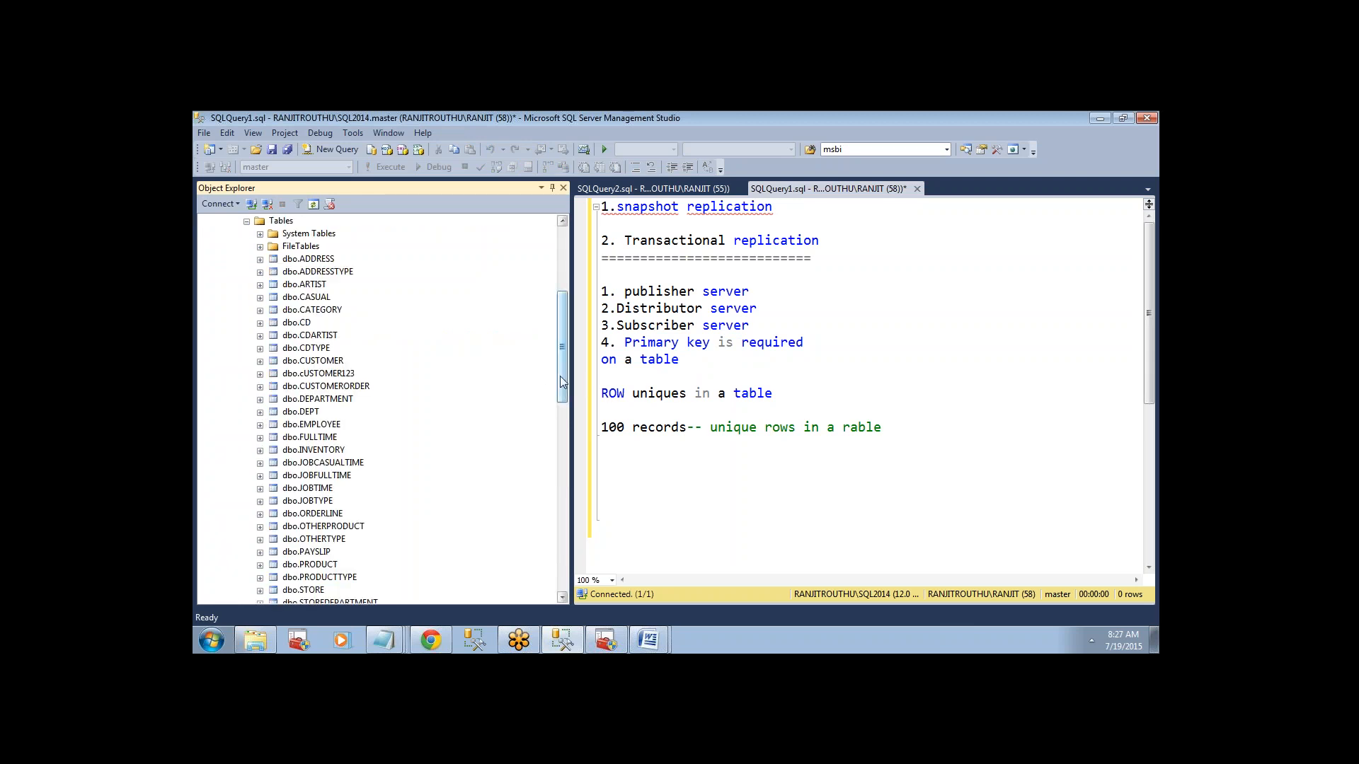
left_click_drag(559, 376, 558, 382)
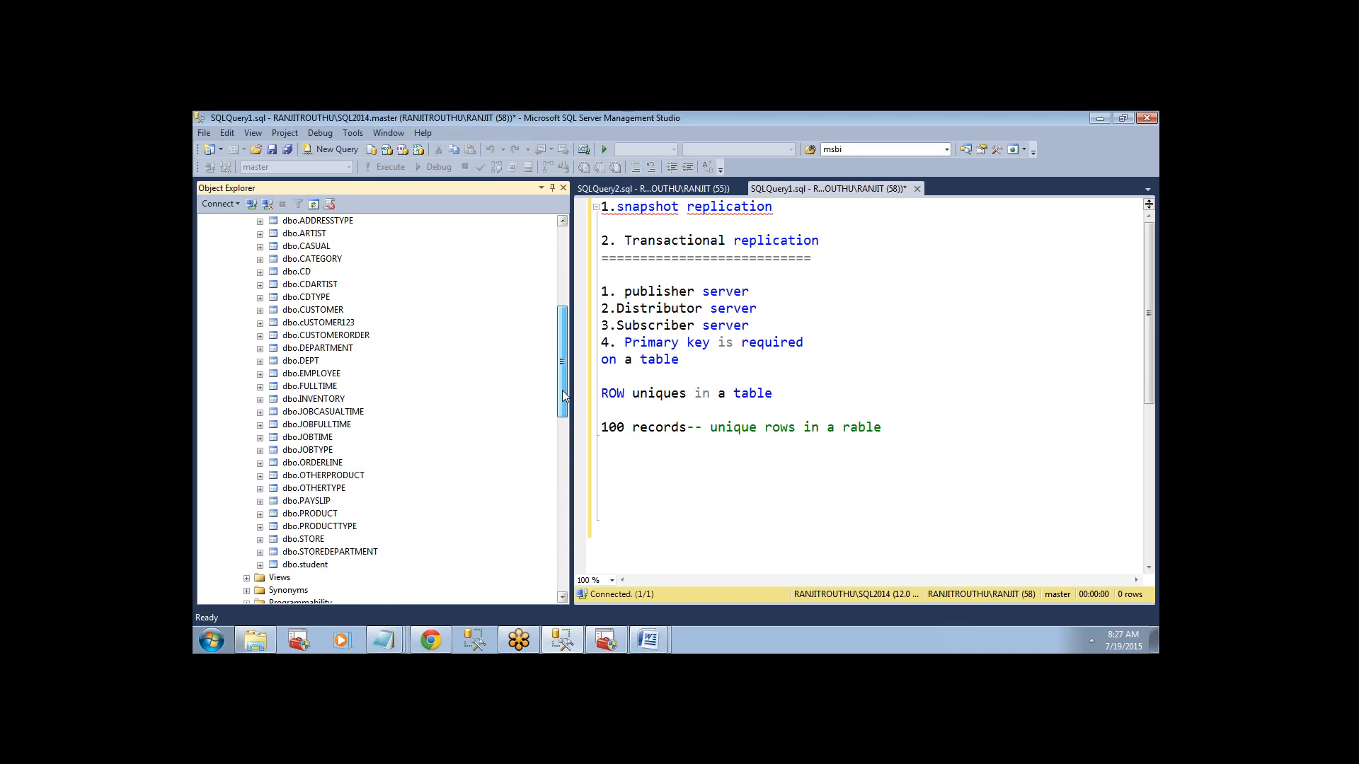
left_click(260, 309)
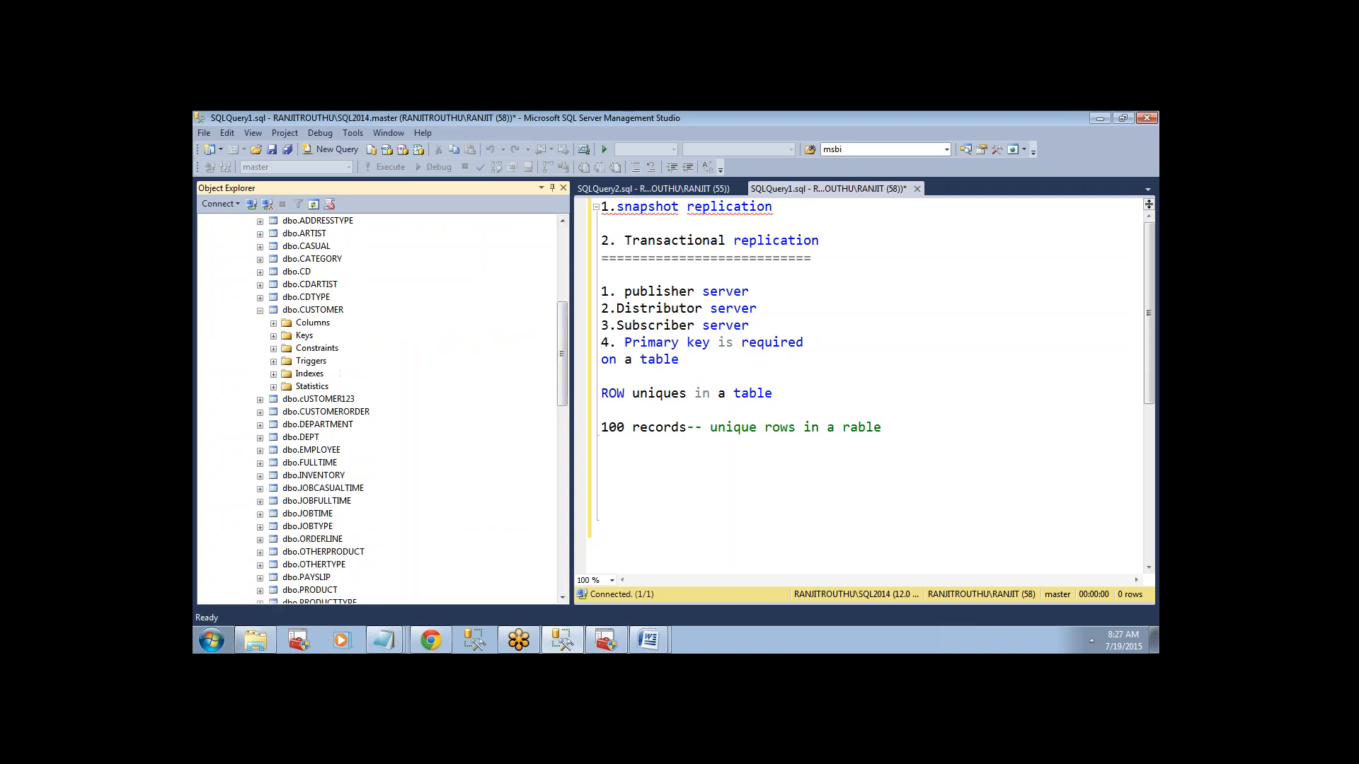
left_click(273, 322)
left_click(336, 337)
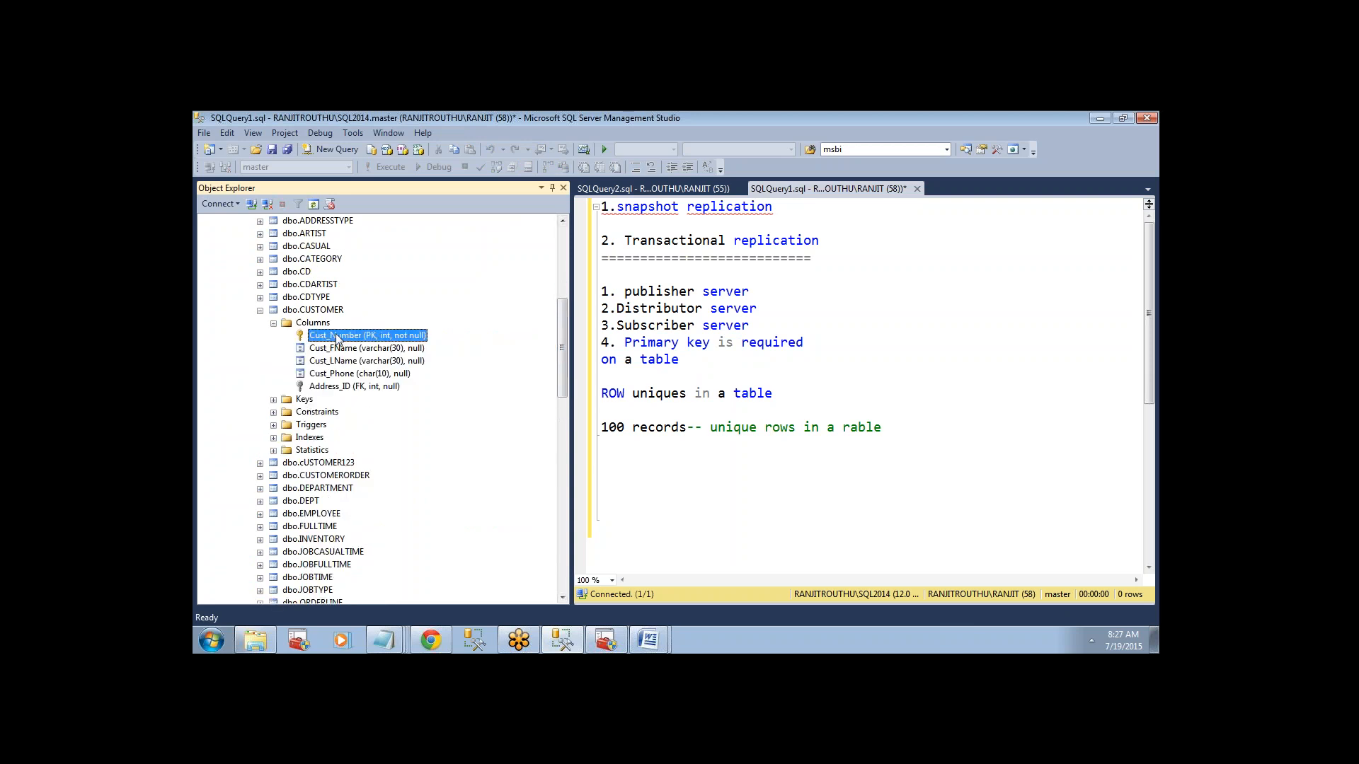
left_click(317, 311)
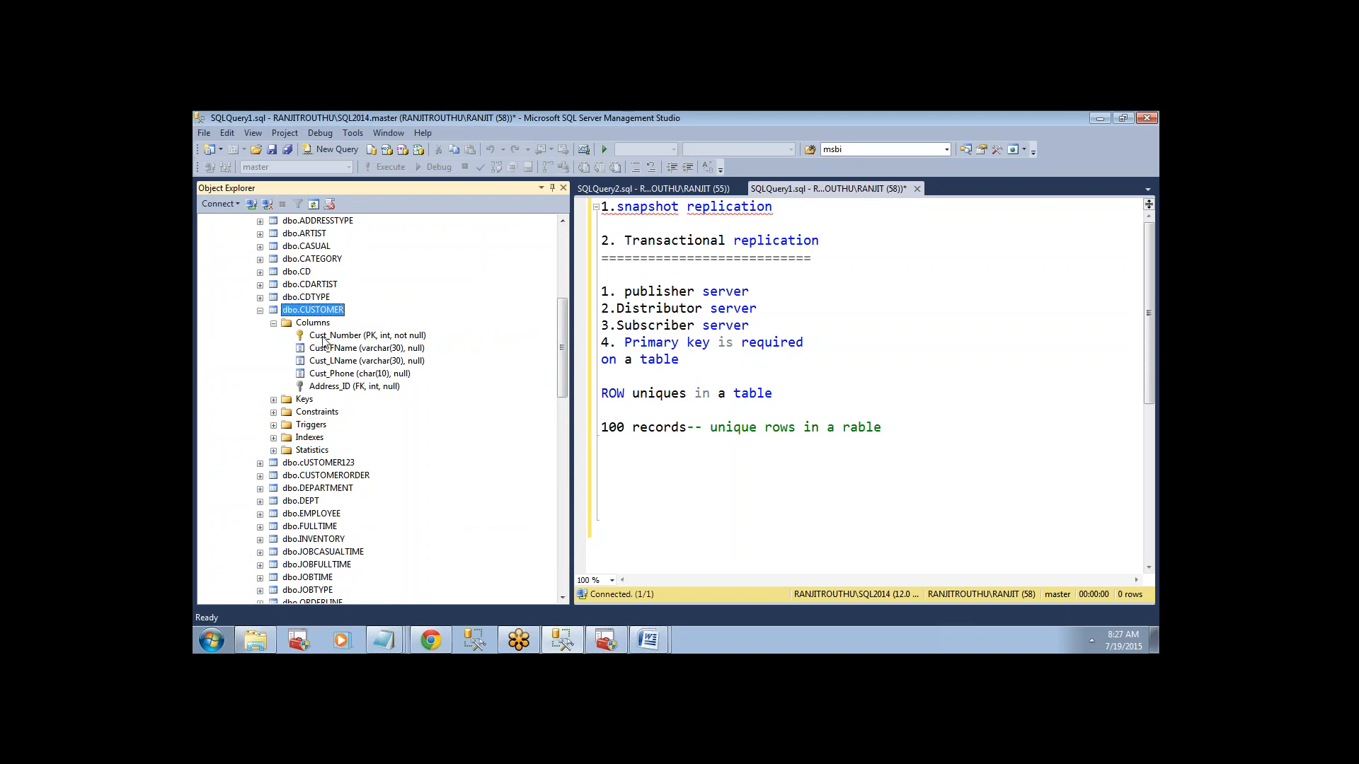
left_click(324, 337)
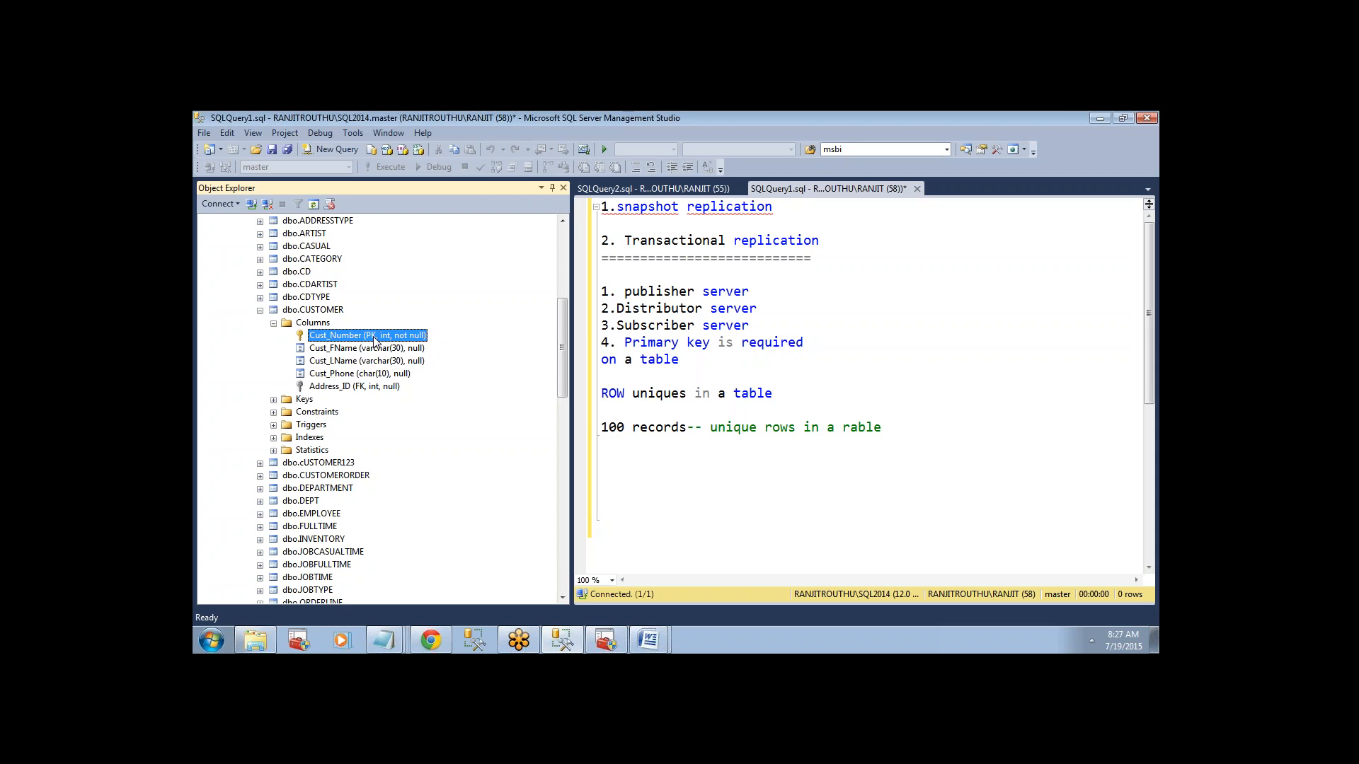
left_click(273, 399)
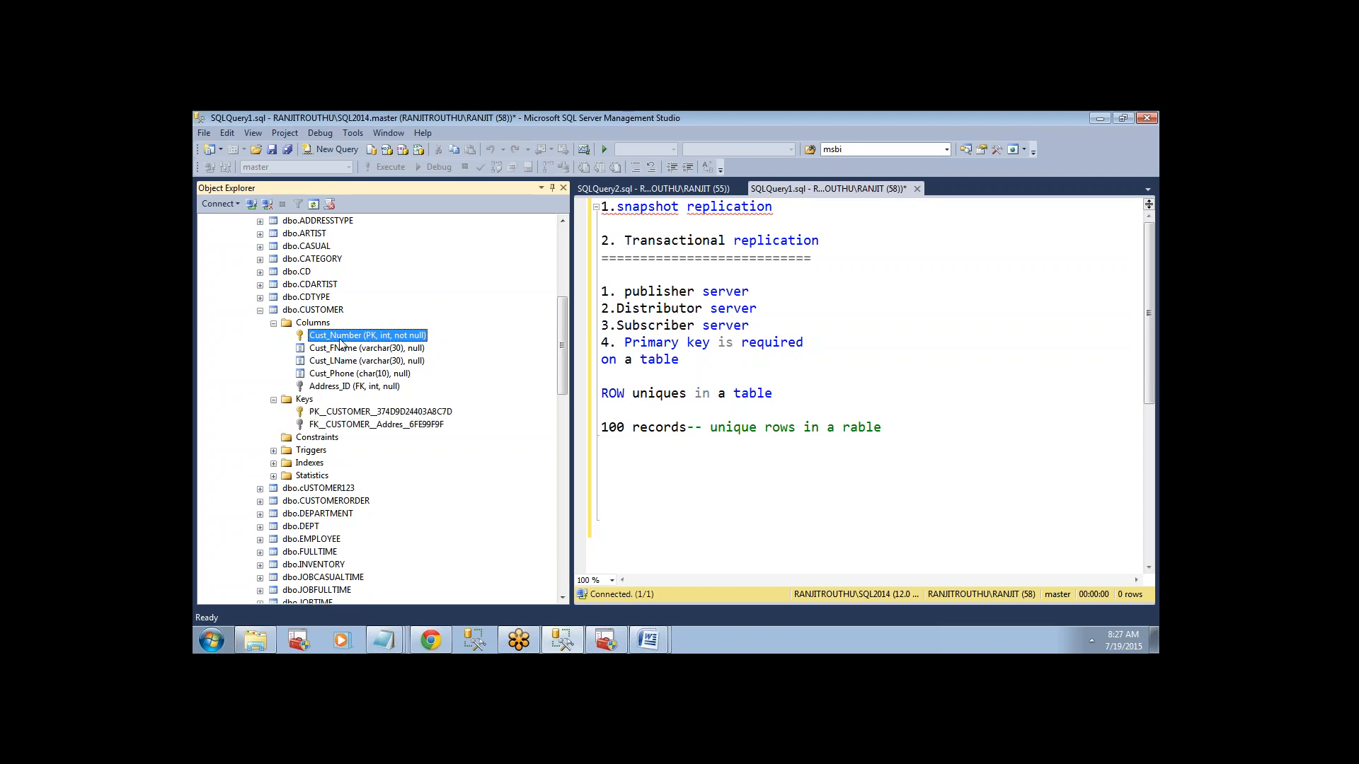
Open the dbo.CUSTOMER table in design view and examine the primary key options for the Cust_Number and Cust_FName columns.
left_click(317, 311)
right_click(317, 314)
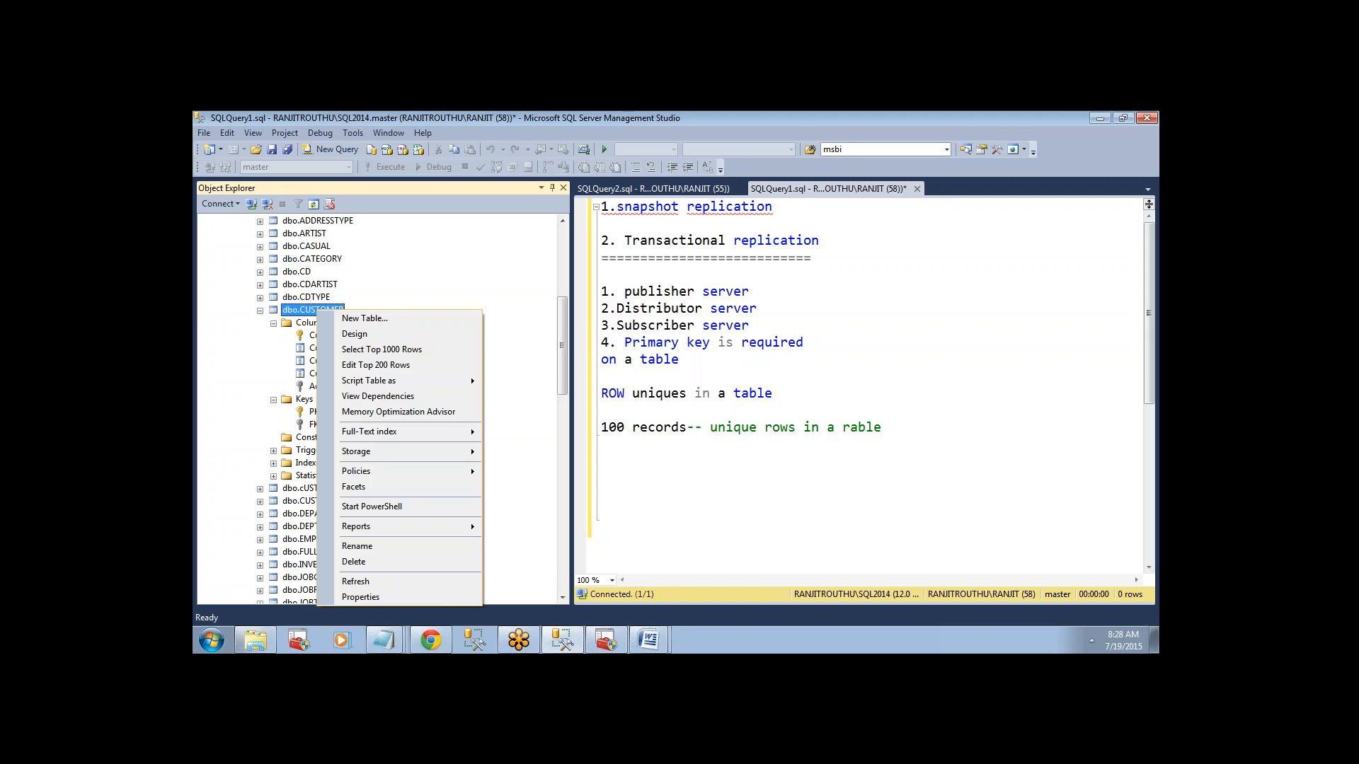
left_click(347, 335)
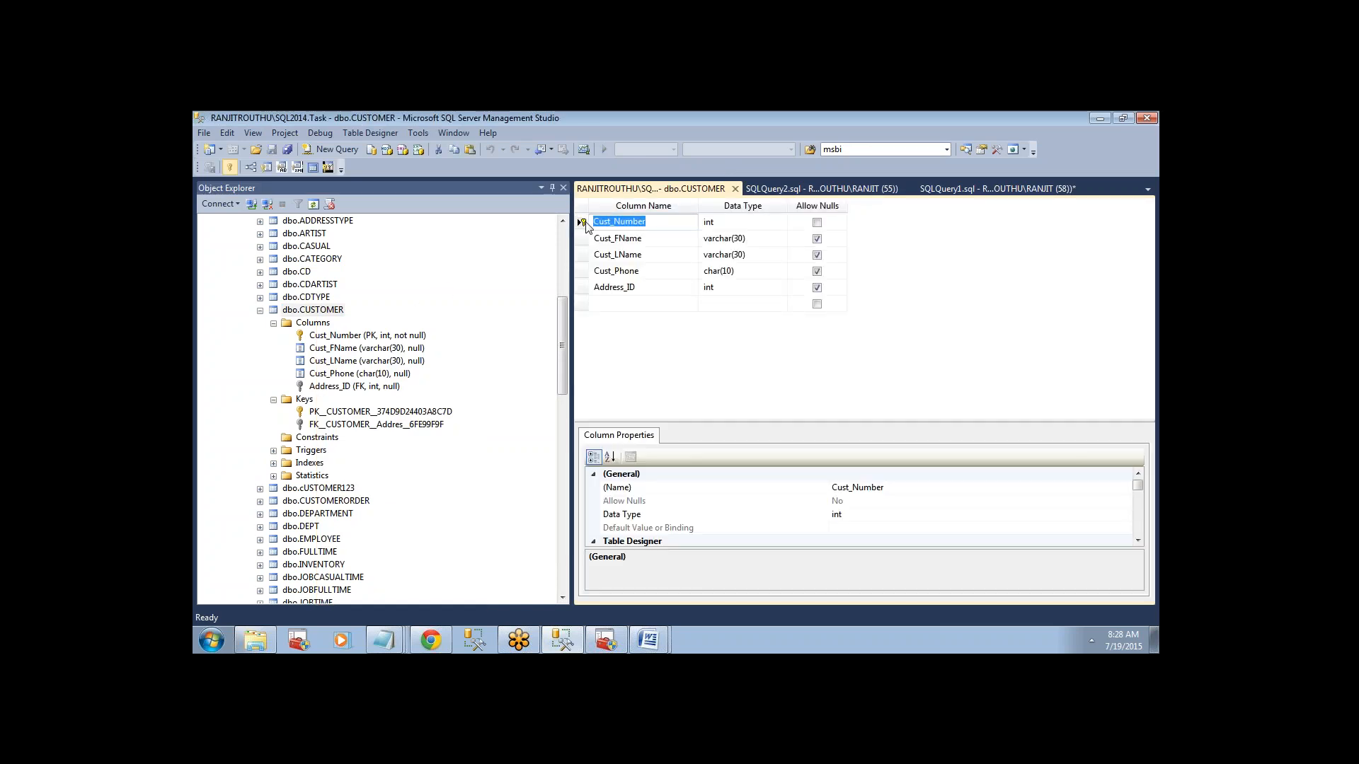
left_click(585, 222)
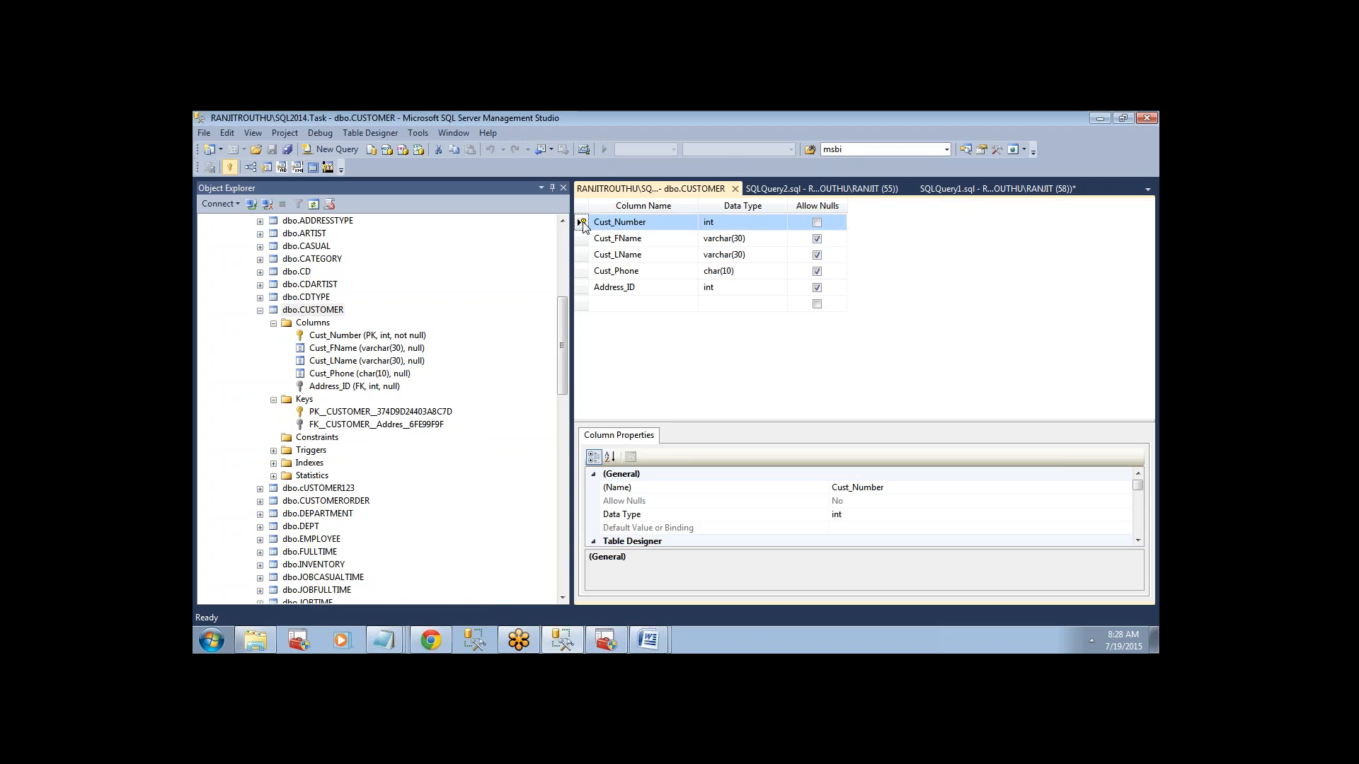
right_click(582, 221)
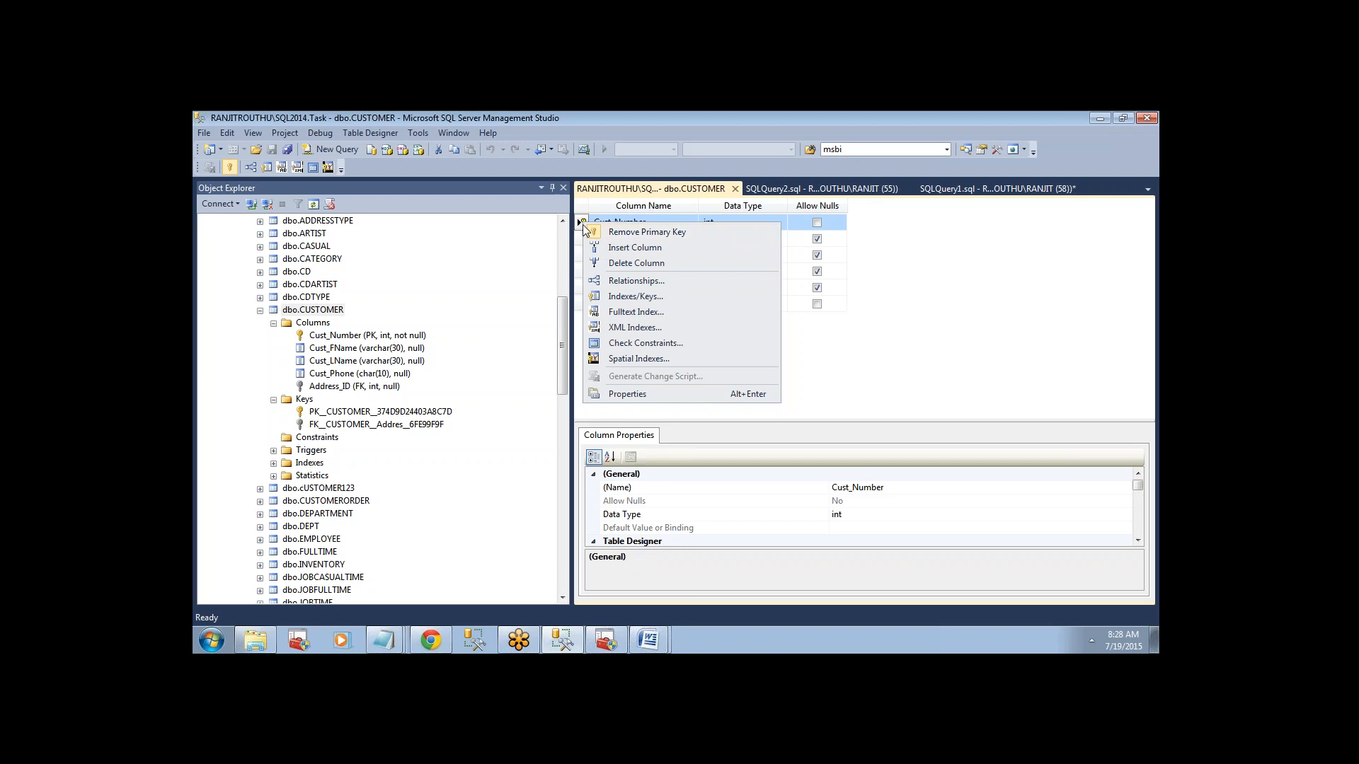
left_click(582, 223)
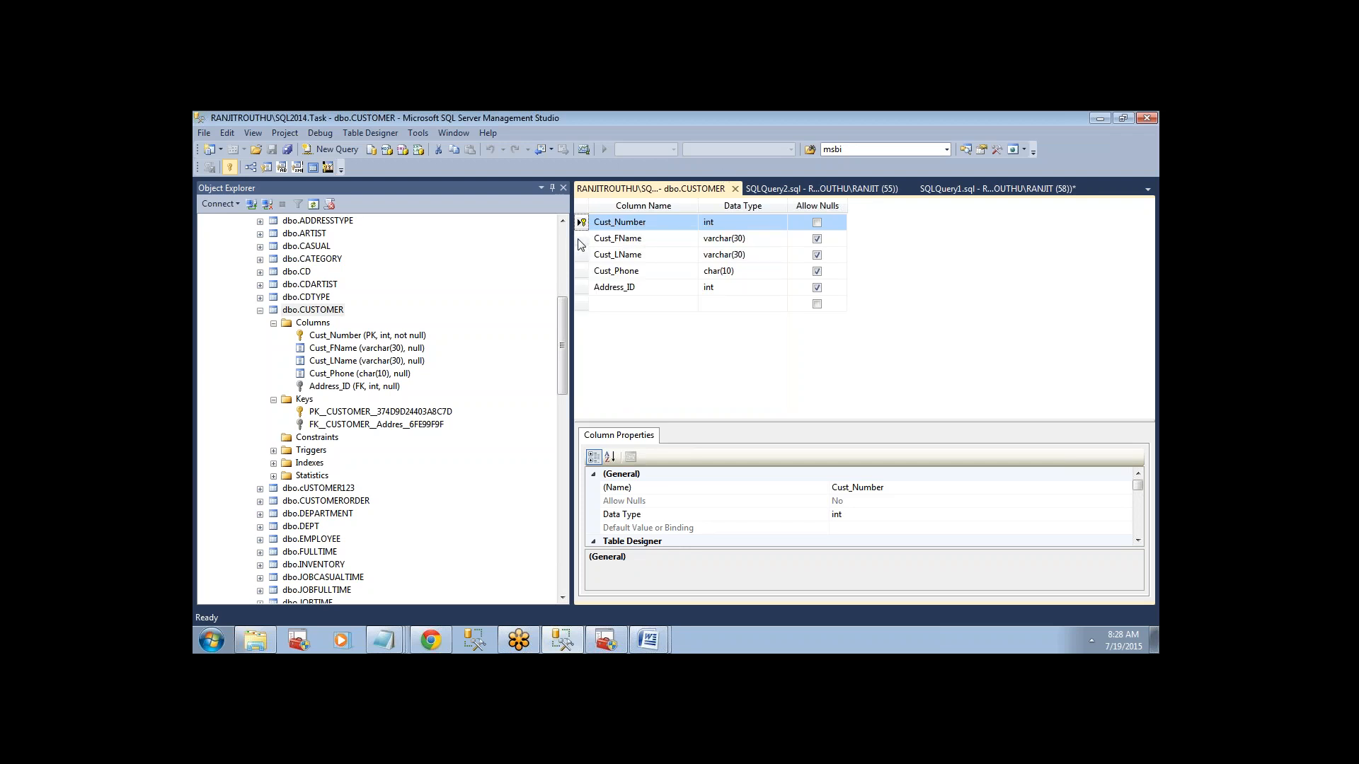
left_click(581, 239)
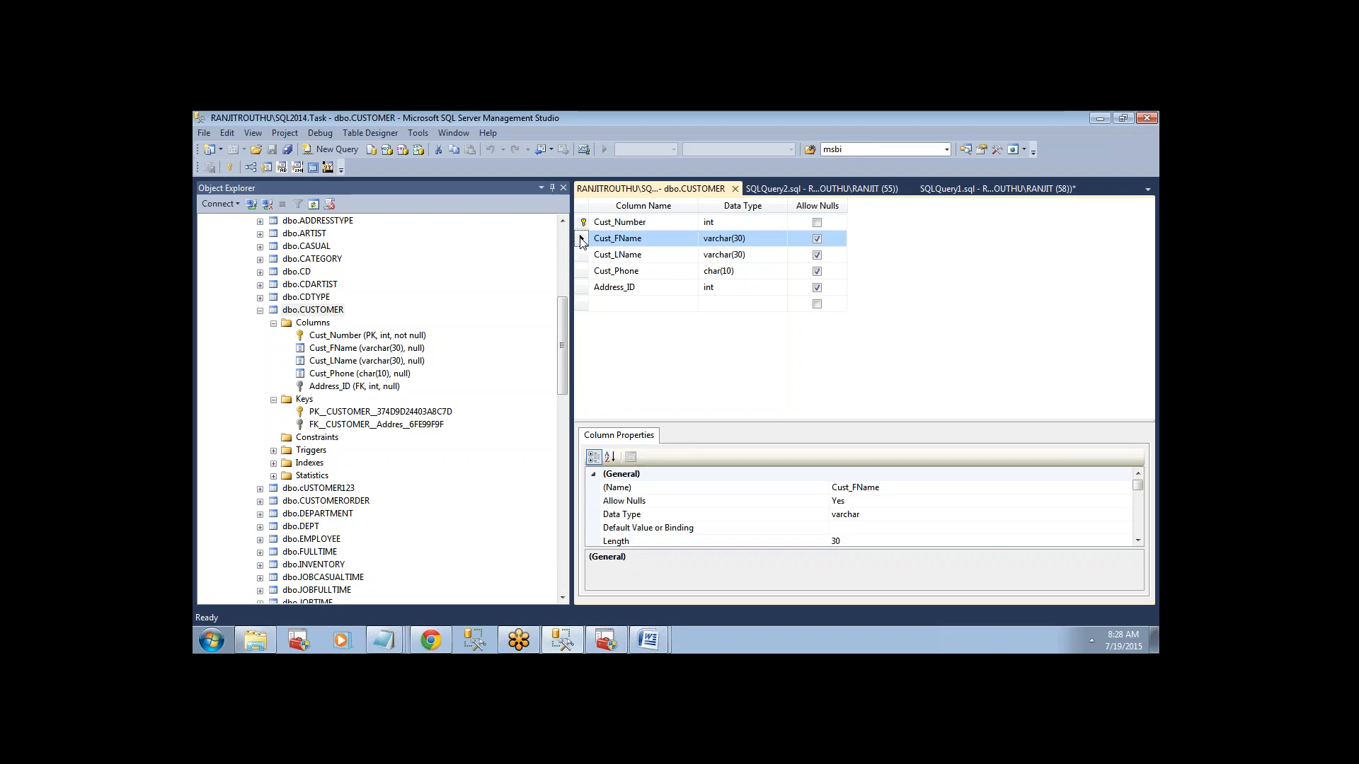
right_click(581, 239)
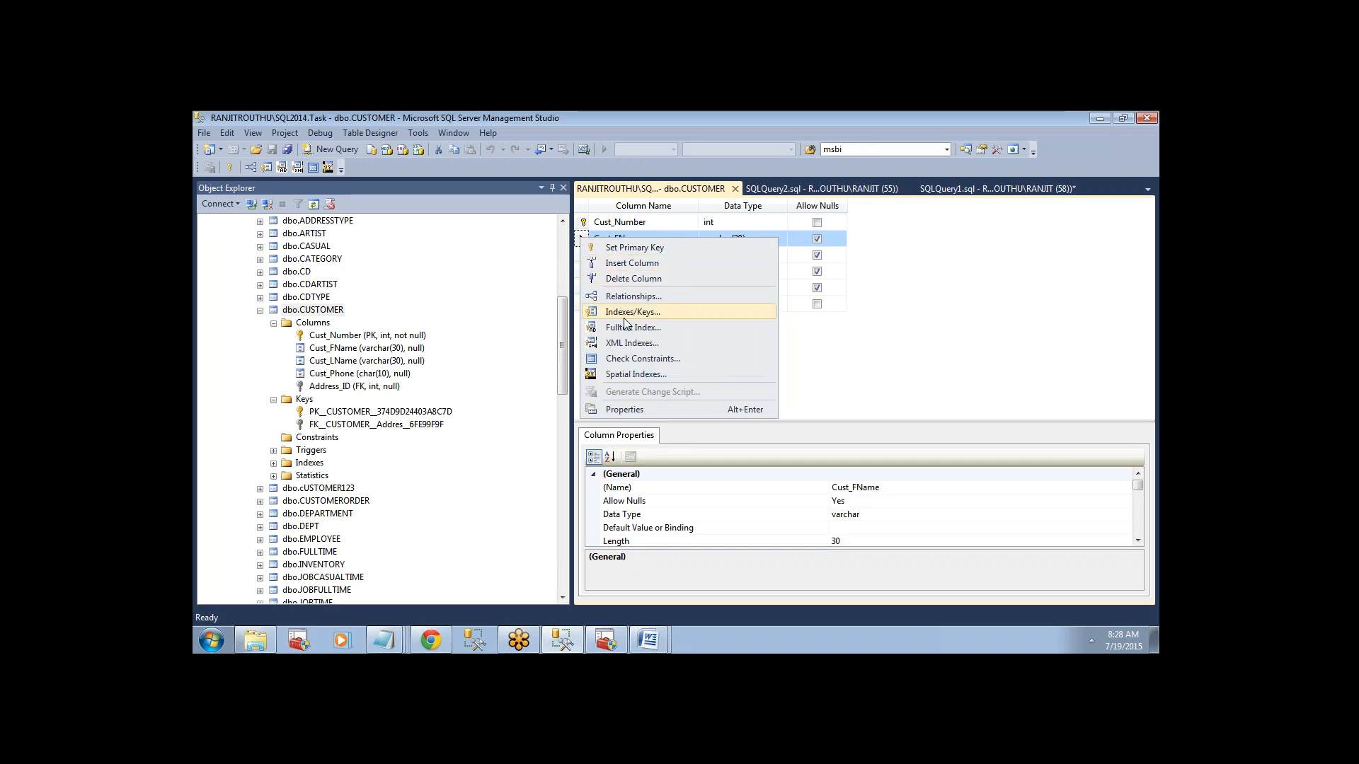
left_click(872, 409)
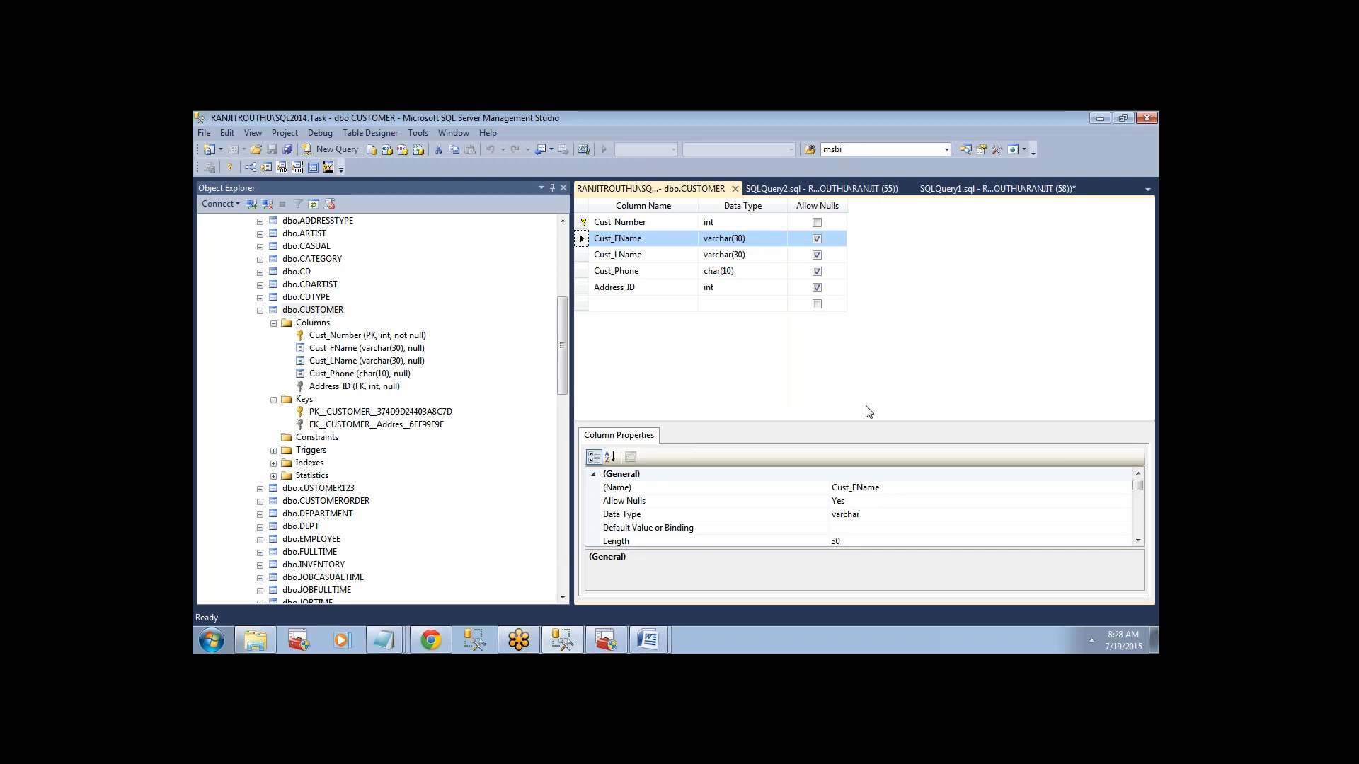
Close the CUSTOMER table design and highlight the primary key requirement in the replication notes.
right_click(685, 192)
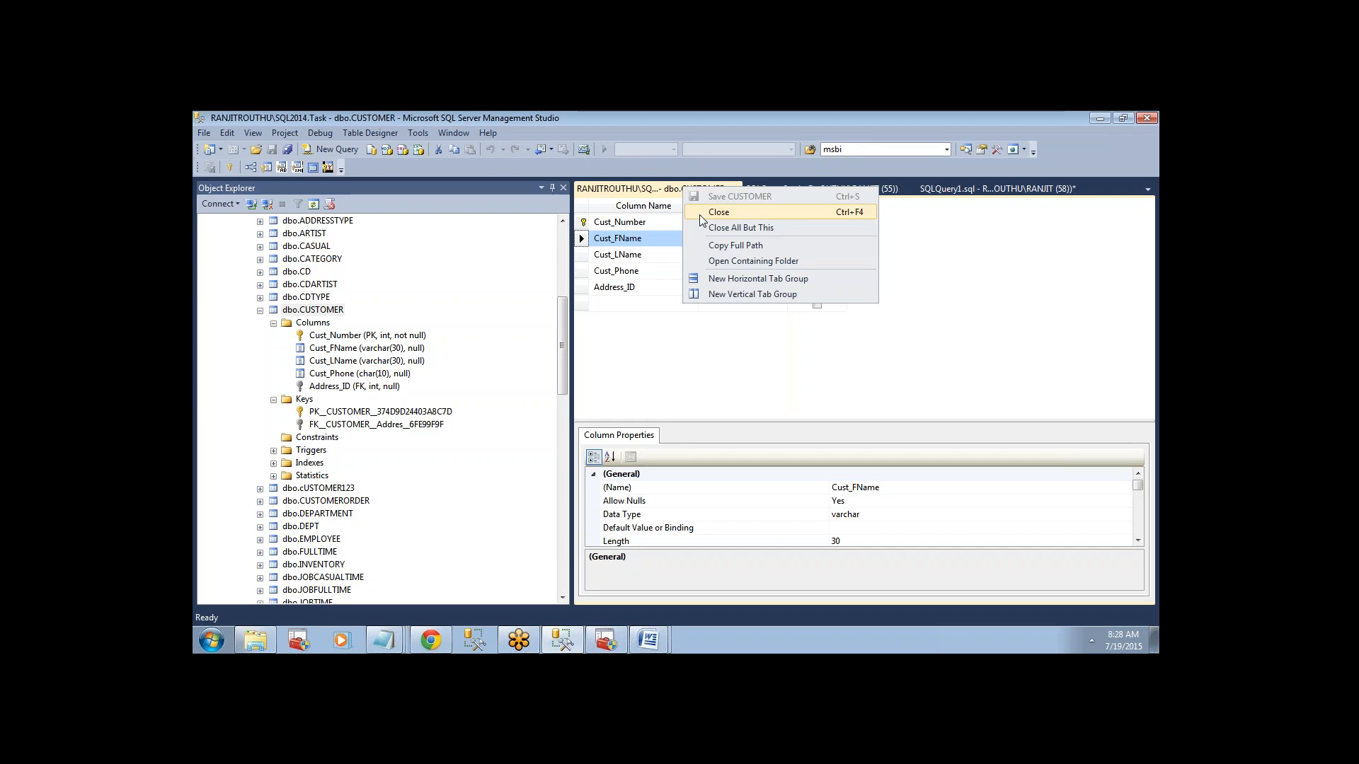
left_click(699, 214)
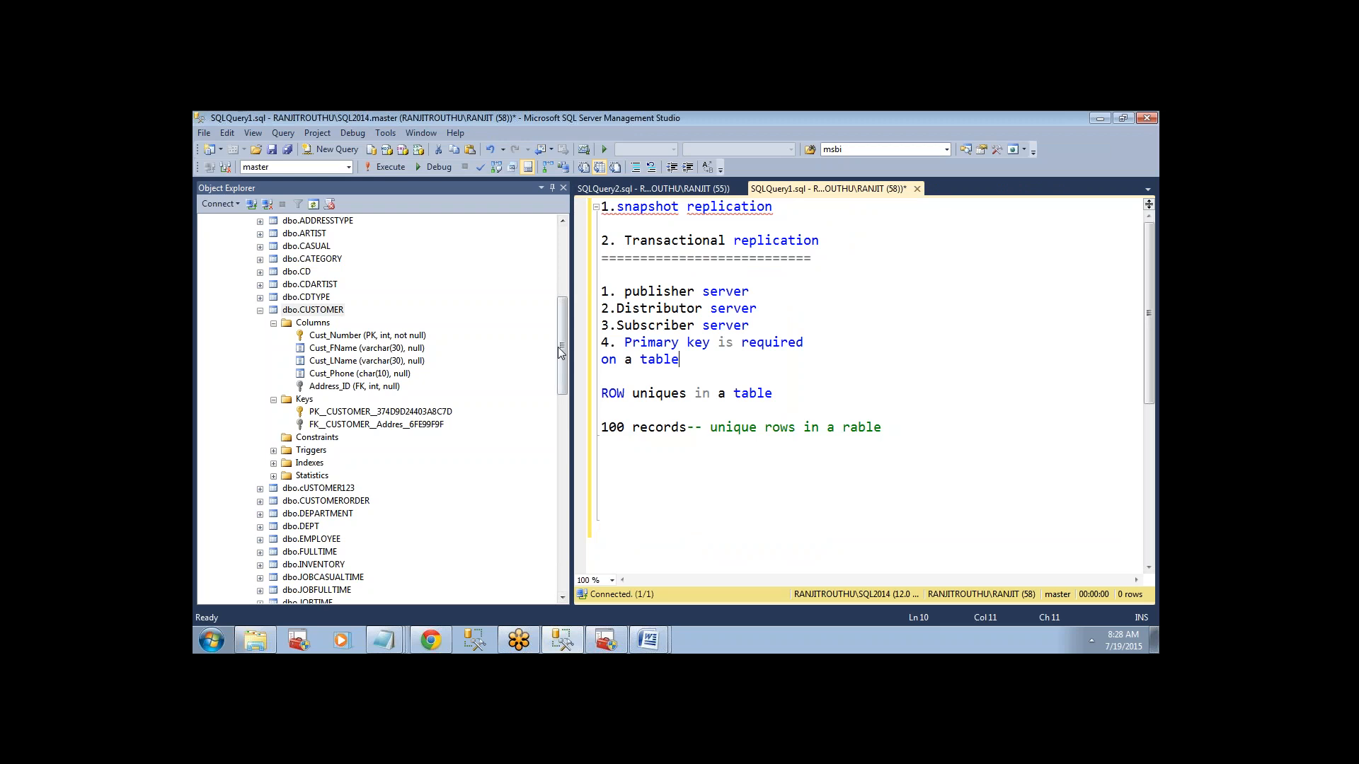
mouse_move(559, 348)
left_mouse_down()
mouse_move(561, 315)
mouse_move(563, 335)
left_mouse_up()
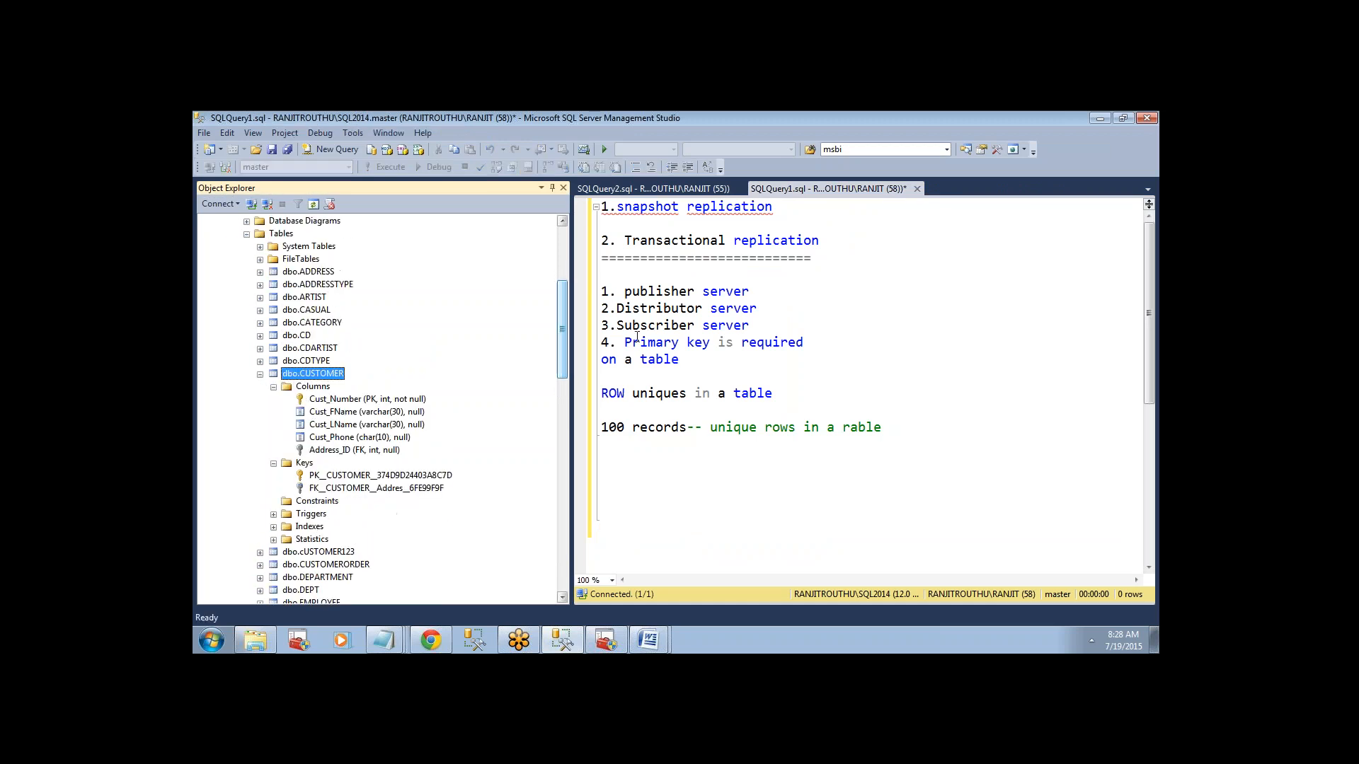
left_click_drag(729, 378, 602, 342)
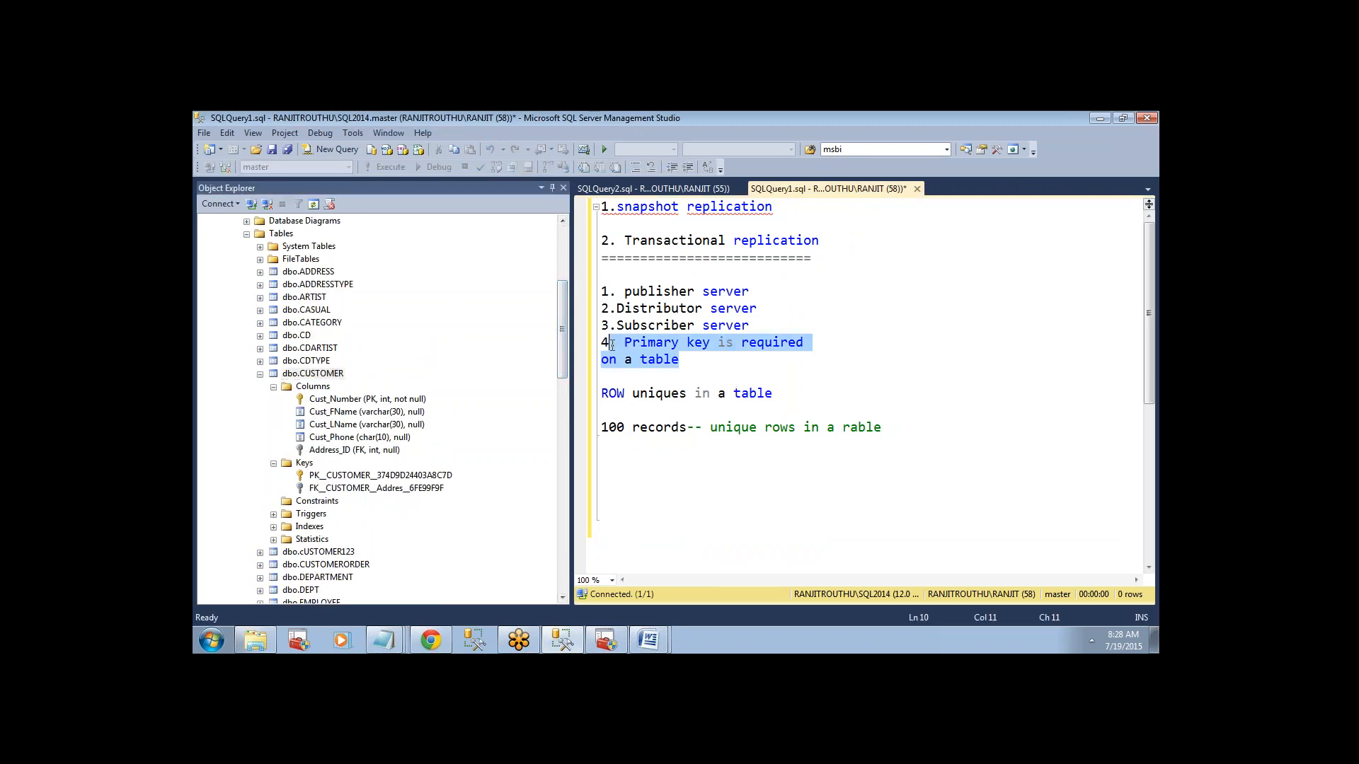
Begin a "create table testpriamey" statement below the unique rows example, separated by a blank line.
left_click(891, 410)
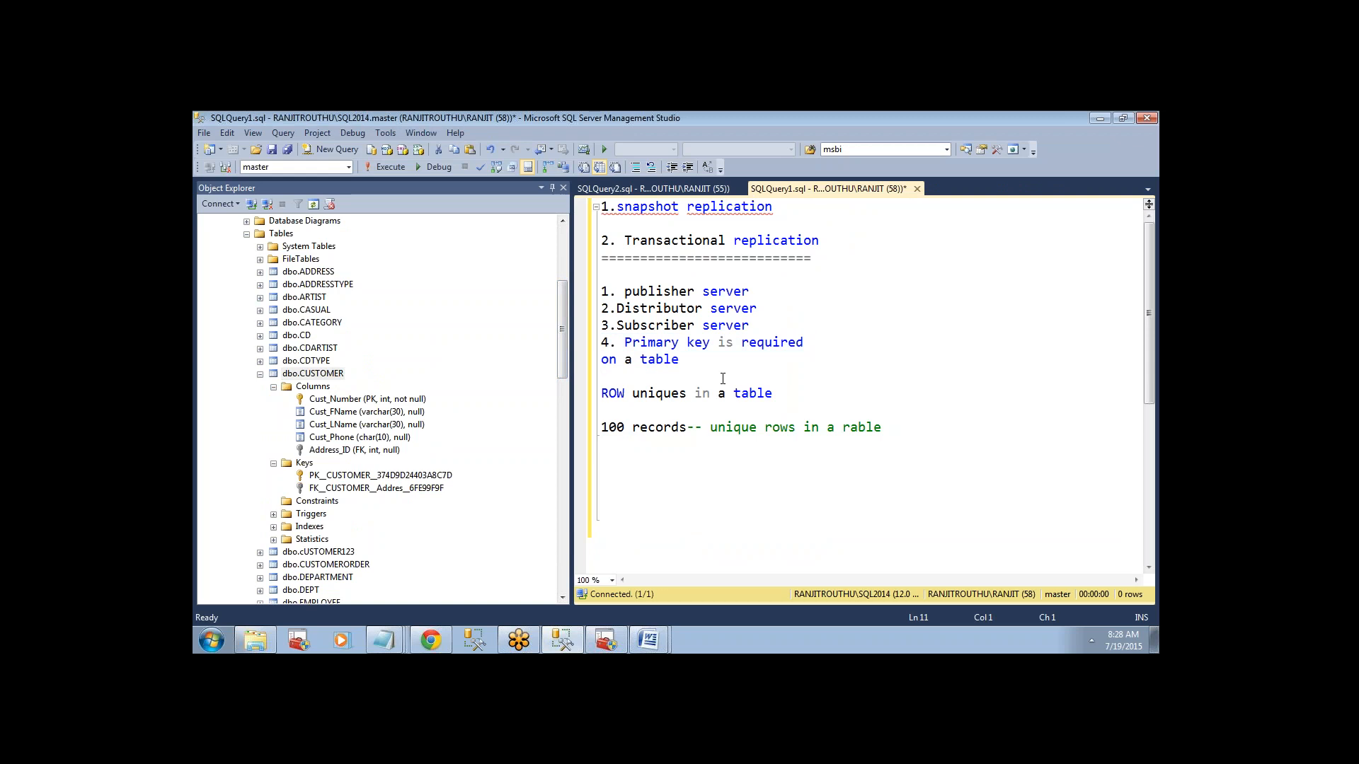
key("Down")
key("End")
key("Return")
key("Return")
type("crea")
key("BackSpace")
key("BackSpace")
type("eate table ")
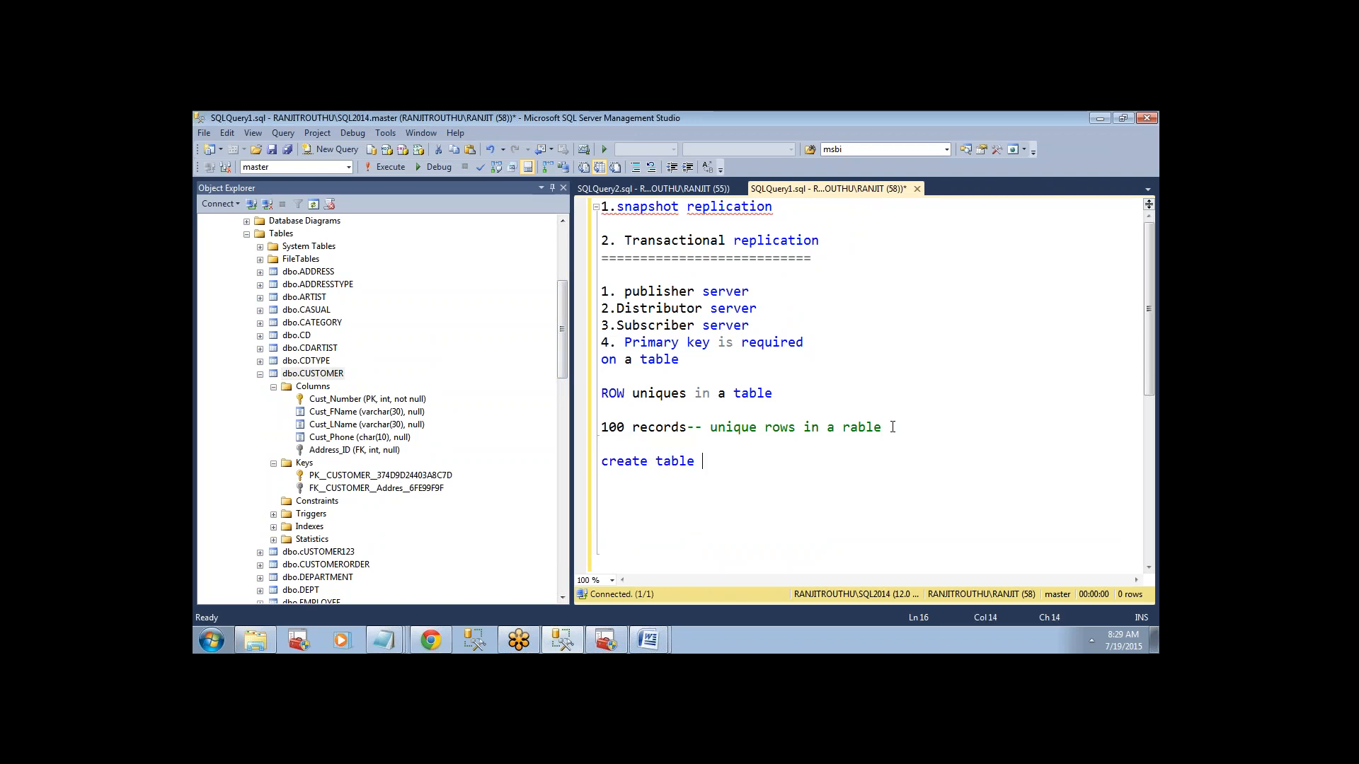
type("test")
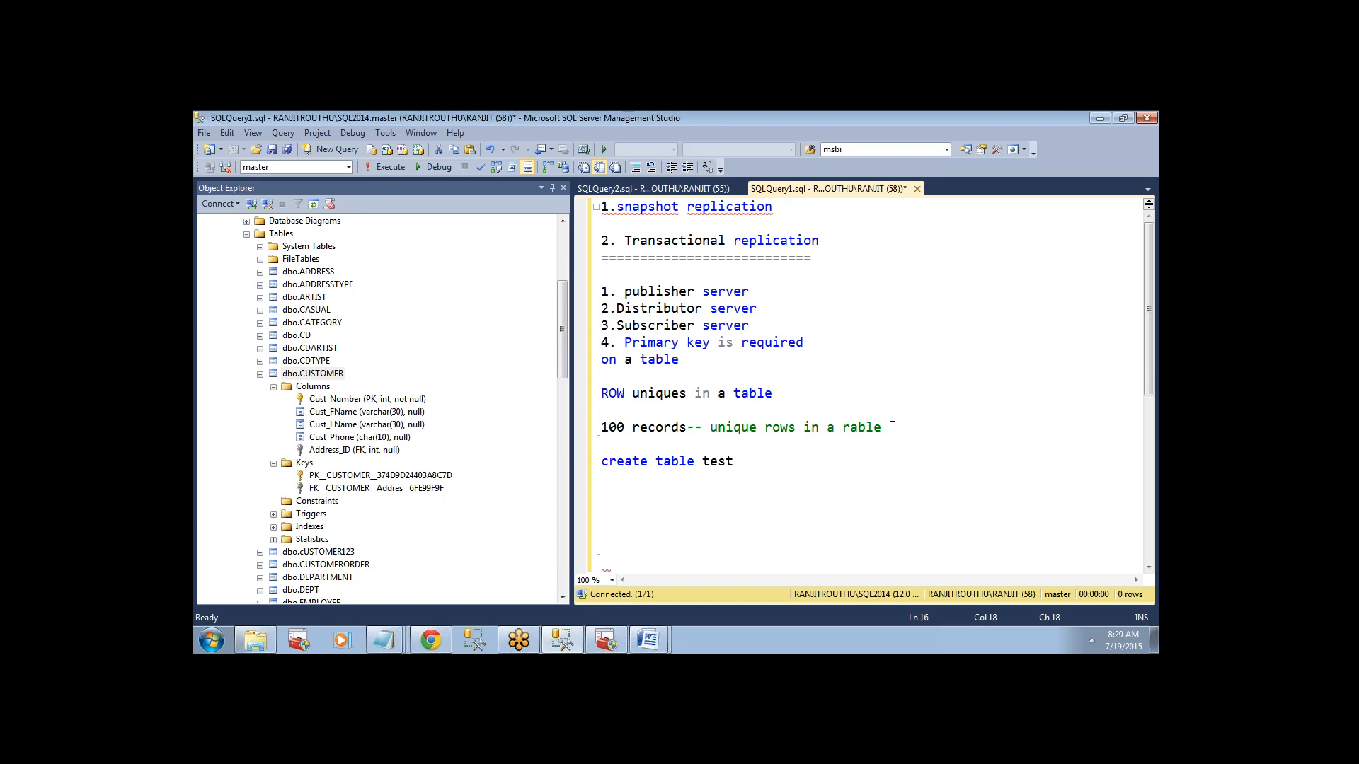
type("priamey")
Define the first column of the testpriamey table as "id int primary key".
key("Return")
type("(")
type("ind")
key("BackSpace")
key("BackSpace")
key("BackSpace")
type("d int prima")
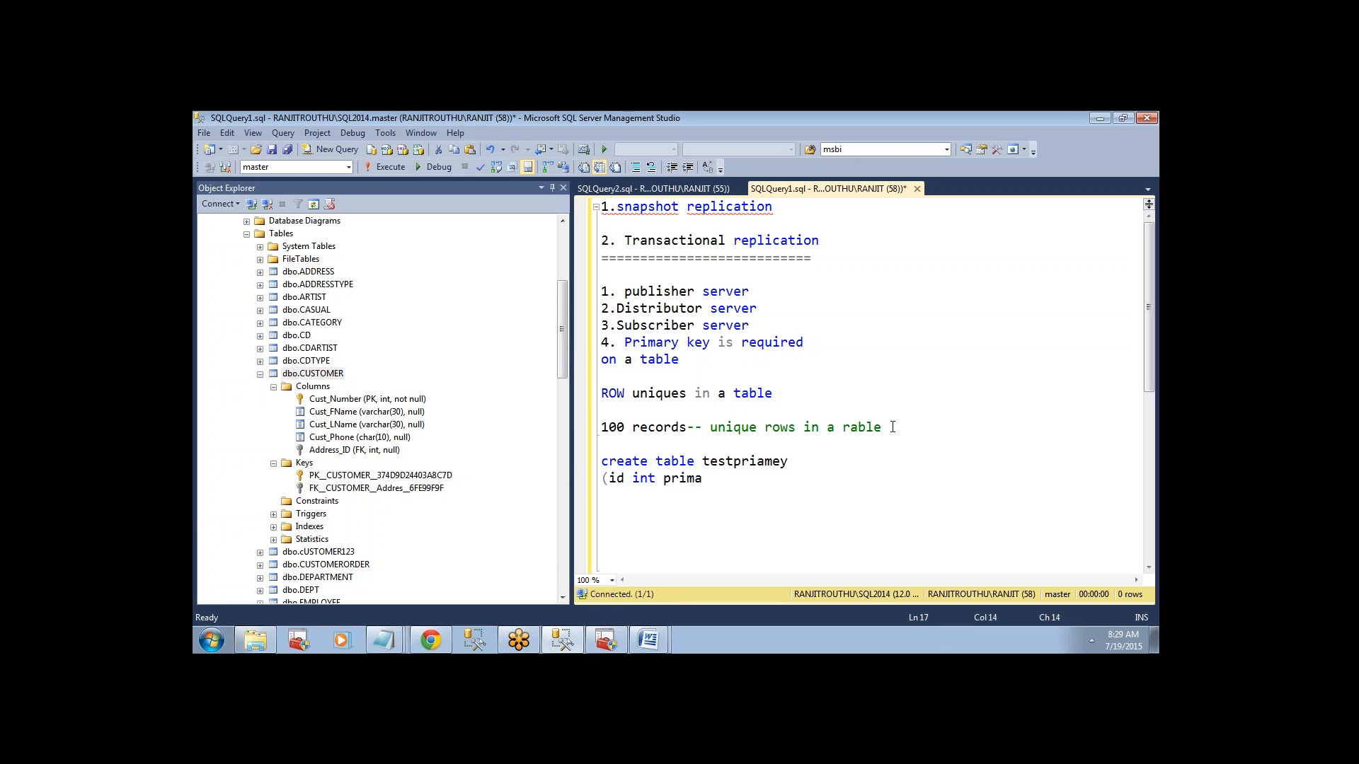
type("ry key,")
key("Return")
Highlight the id column name, its int type and the primary key constraint in the create table statement.
double_click(618, 477)
left_click_drag(622, 476, 656, 478)
key("ctrl+z")
left_click_drag(631, 478, 656, 478)
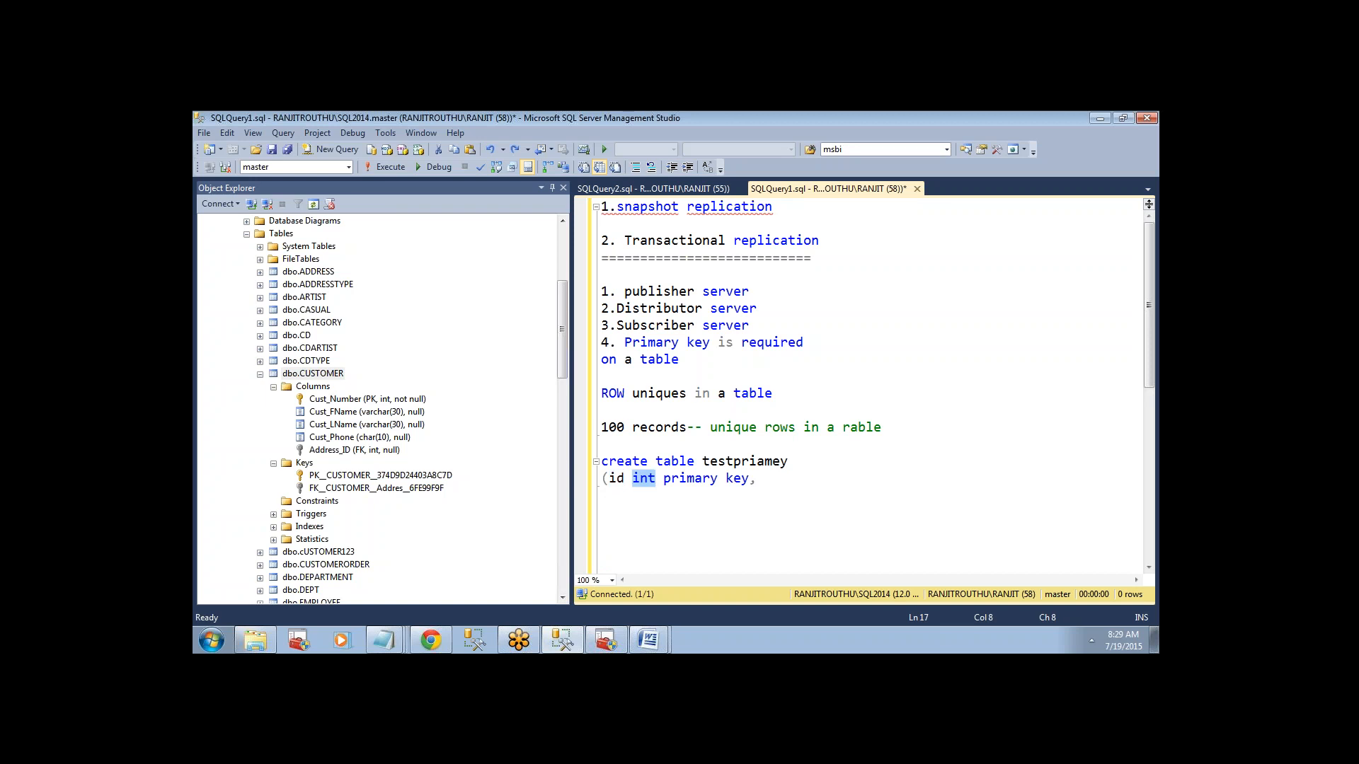
left_click(685, 479)
left_click_drag(665, 480, 749, 480)
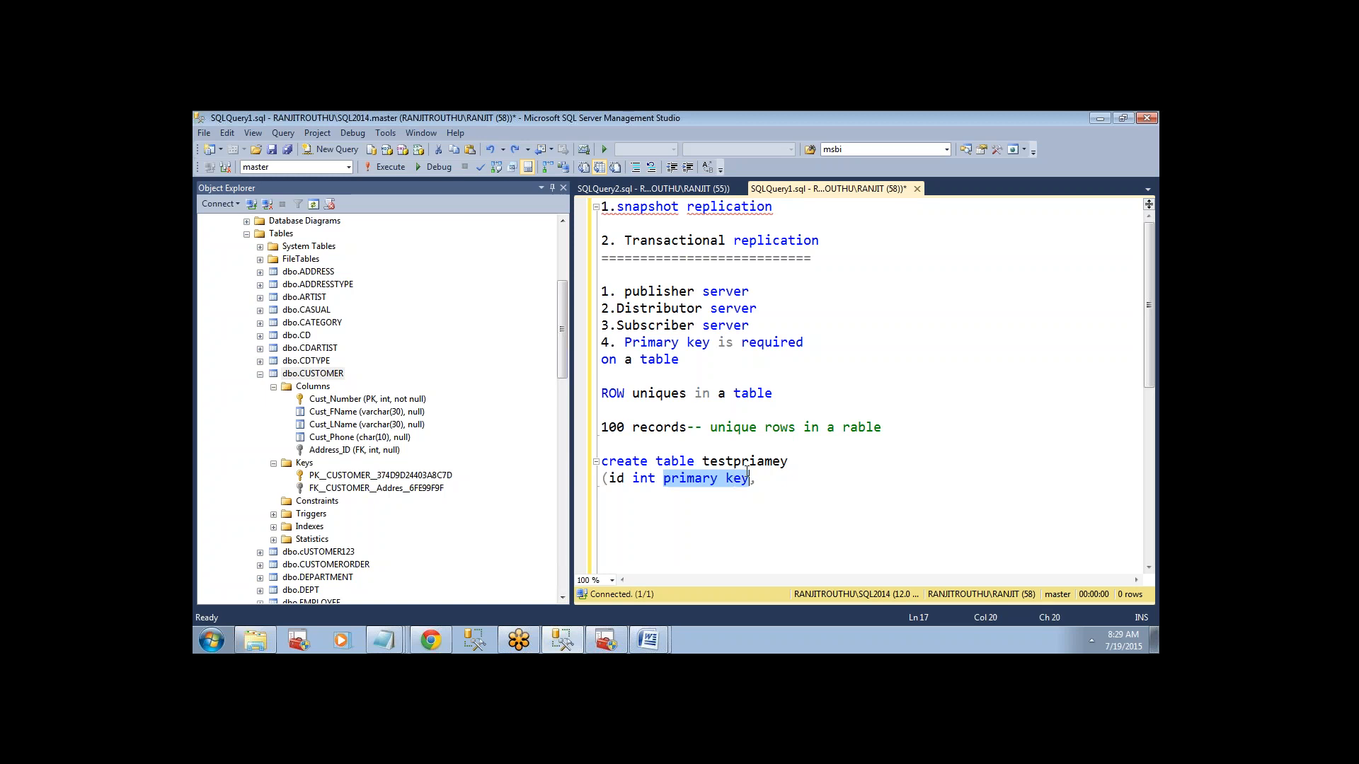
left_click_drag(609, 480, 626, 480)
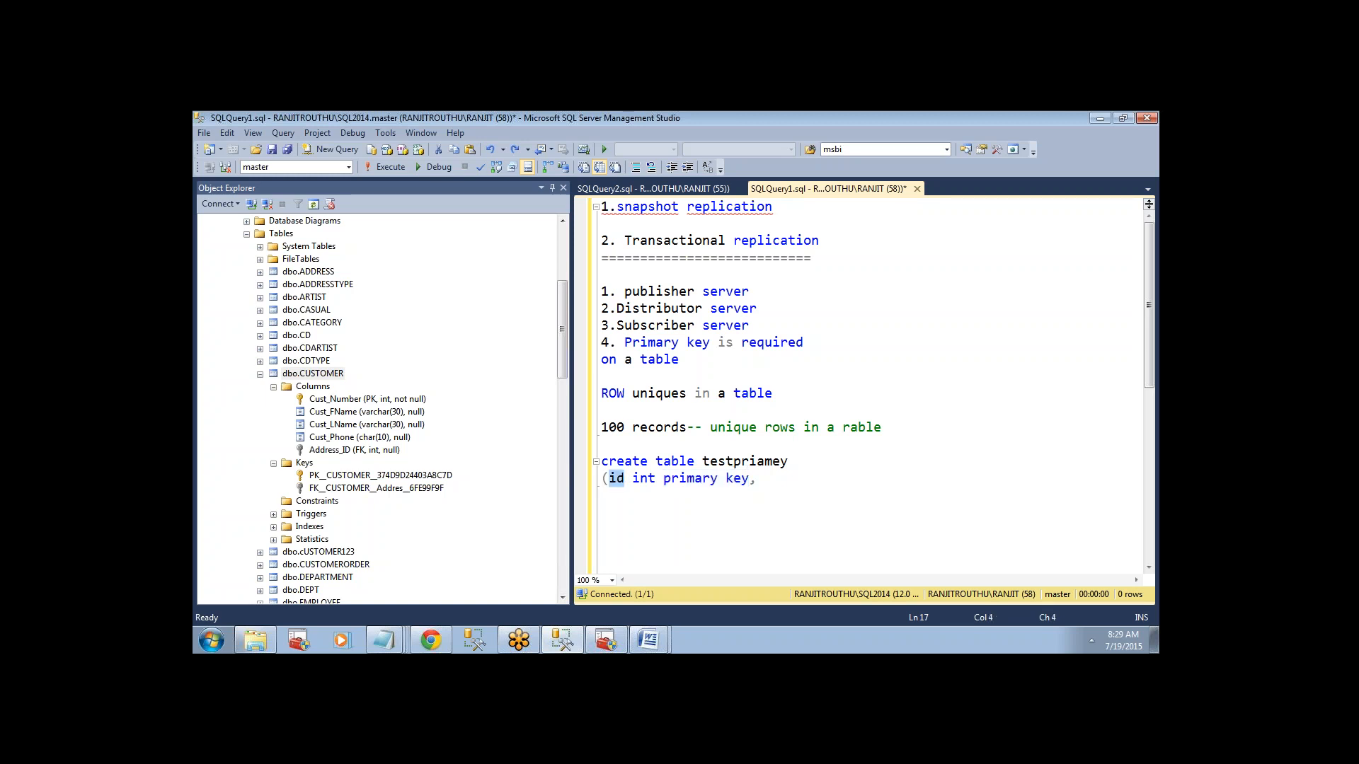
Add a "name varchar(20)" column to the create table statement and close its column list.
left_click(758, 481)
key("Return")
type("name varchar(20)")
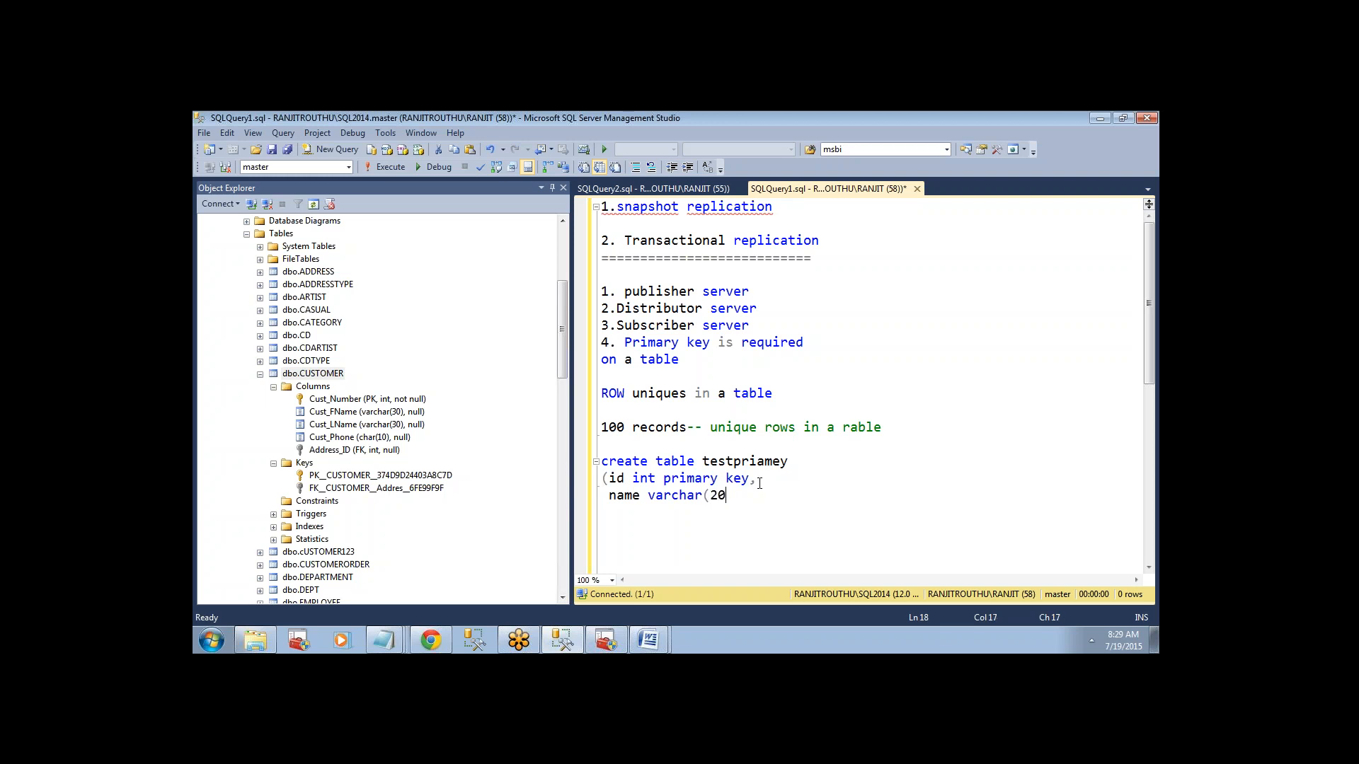
key("Return")
type(")")
key("Return")
Switch the query to the Task database and execute only the create table testpriamey statement.
left_click(349, 169)
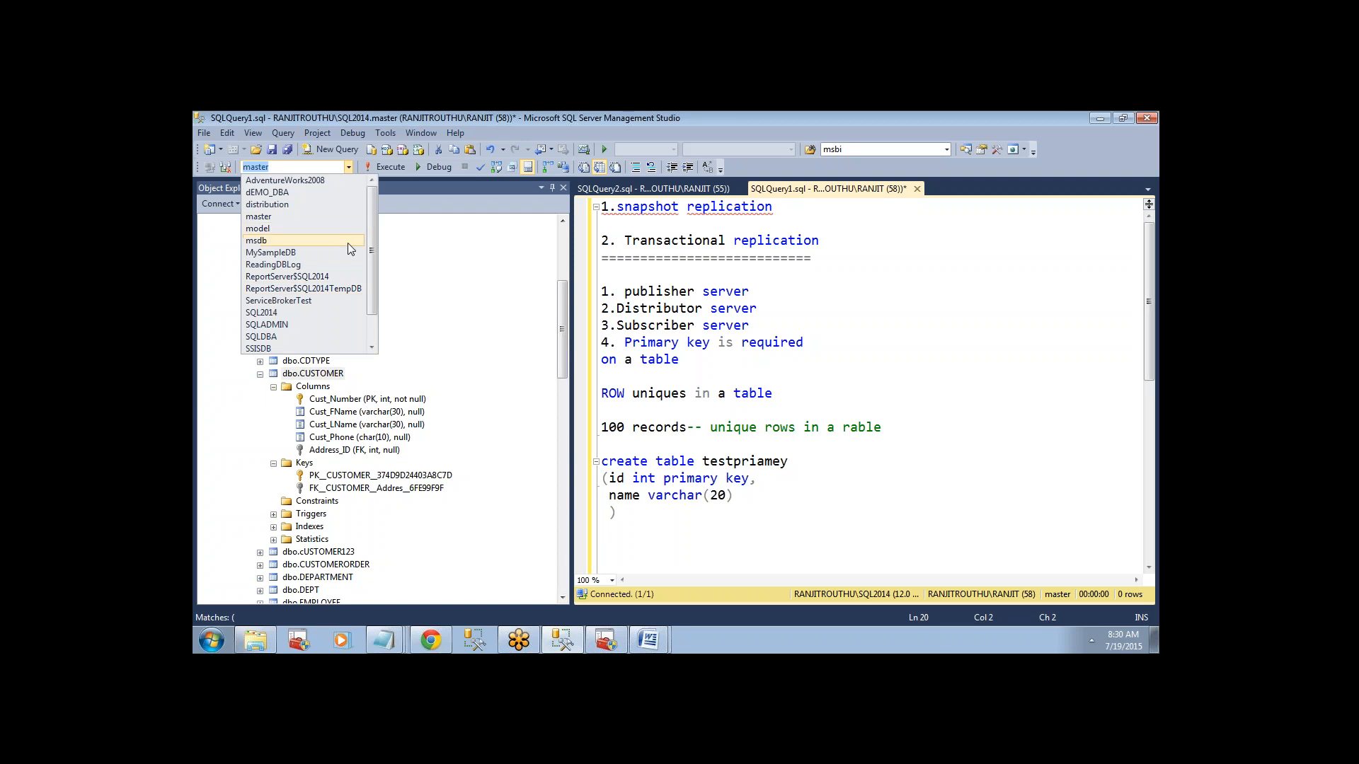
scroll(363, 259, "down", 1)
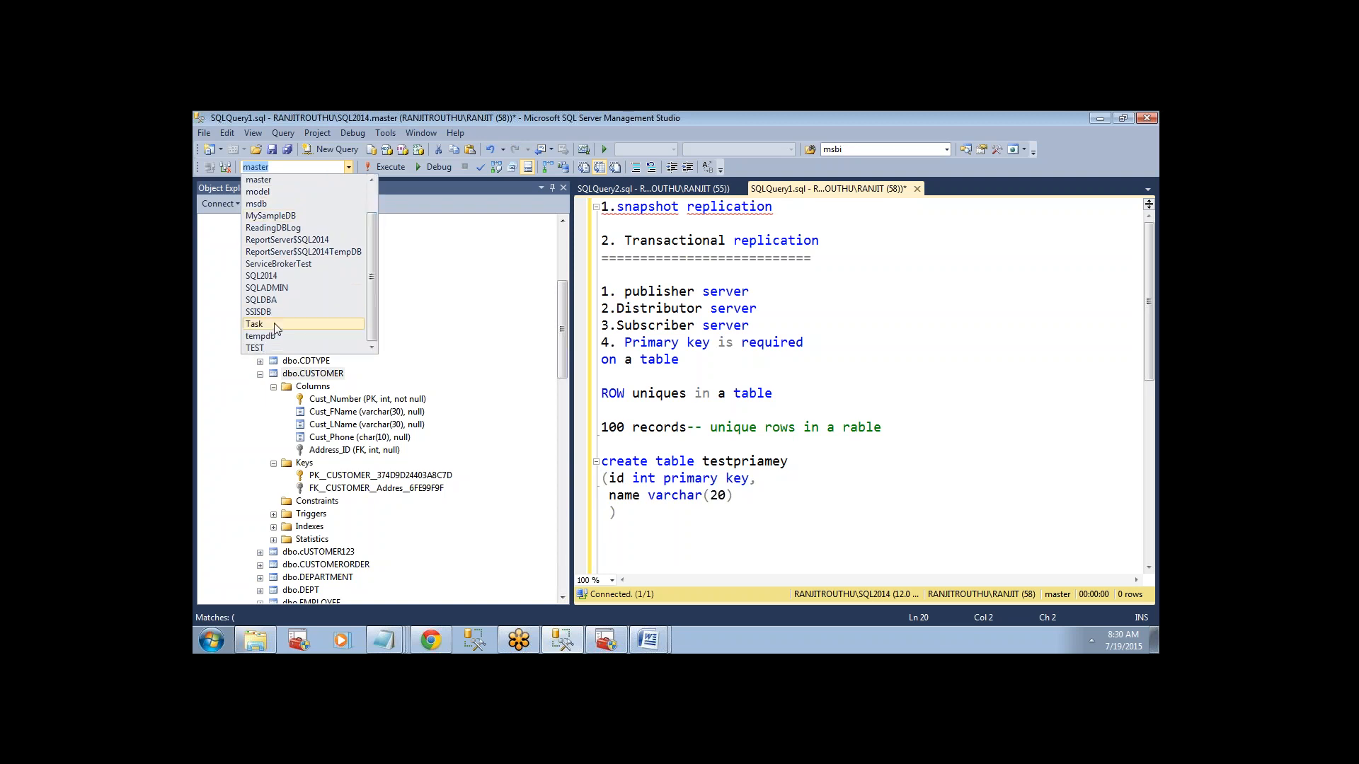
left_click(255, 324)
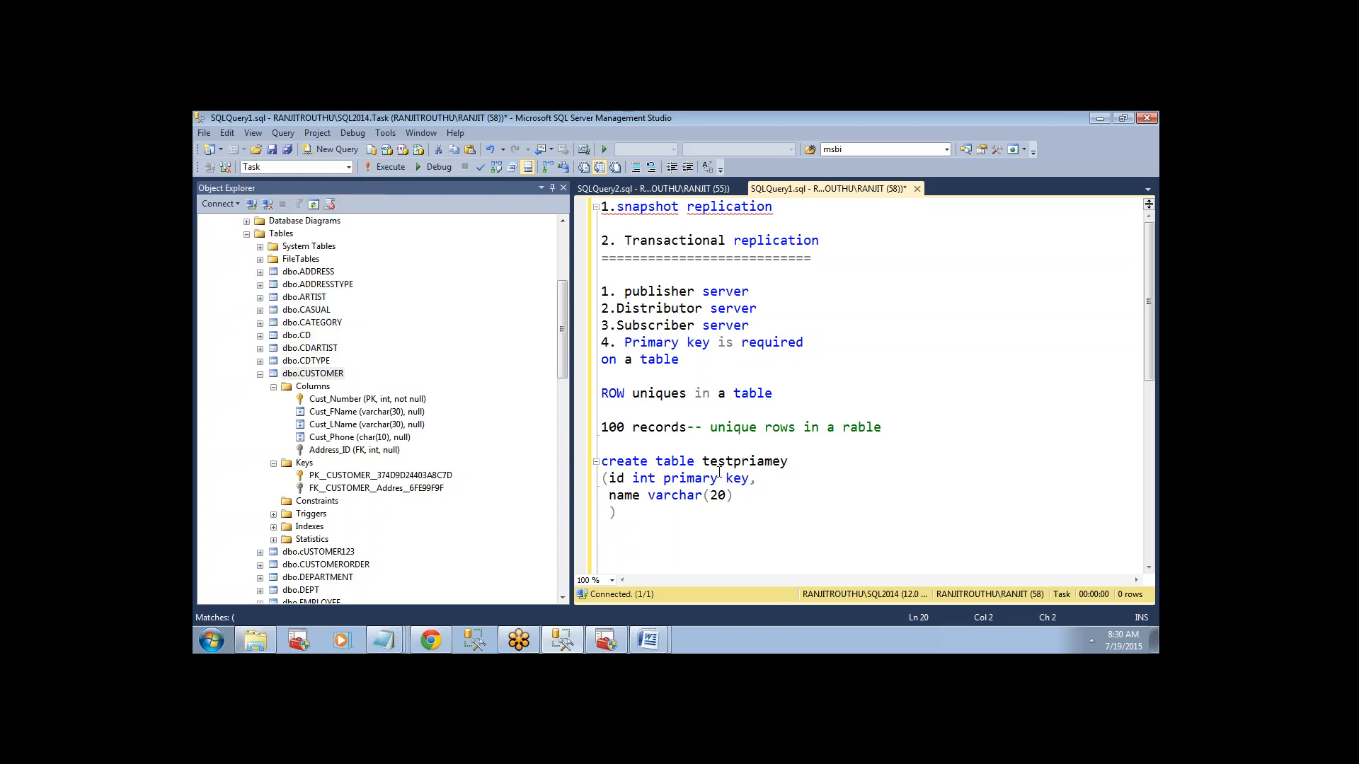
left_click_drag(656, 521, 602, 463)
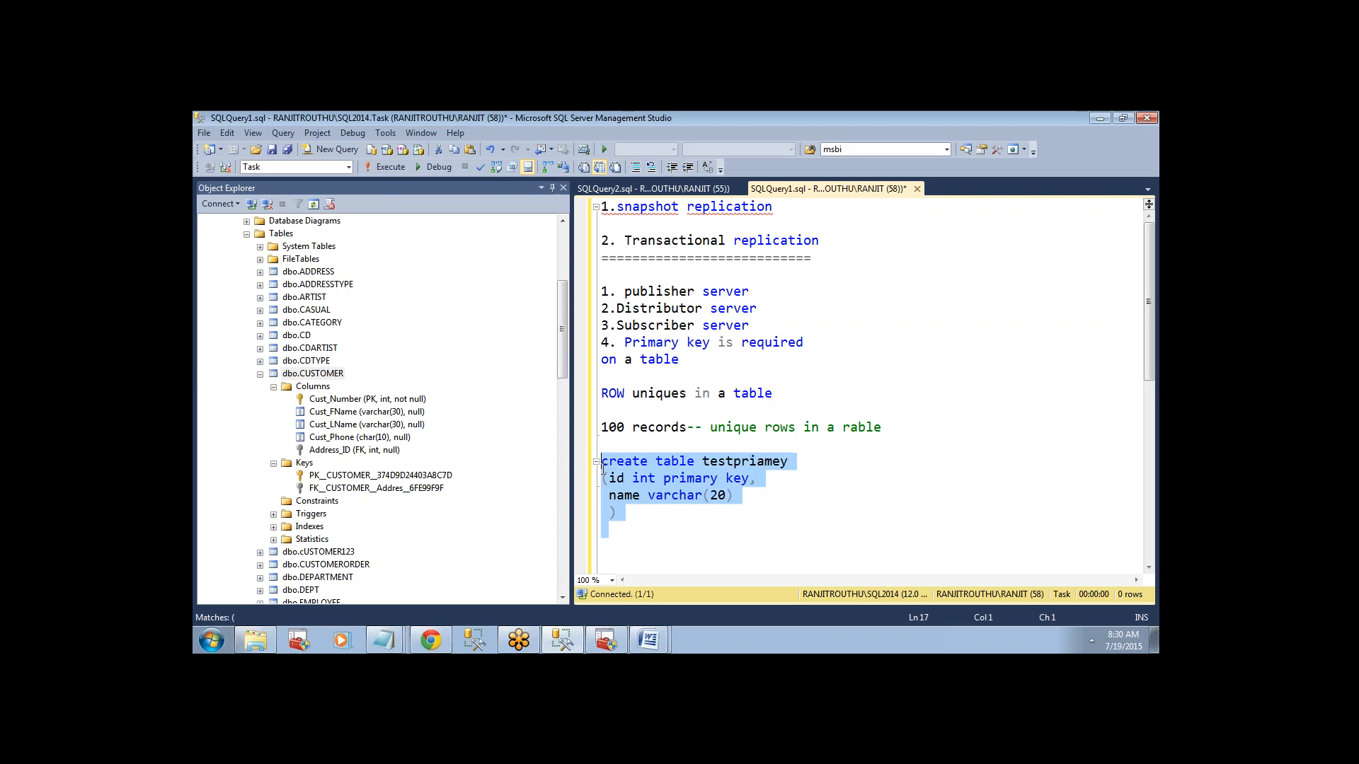
left_click(388, 168)
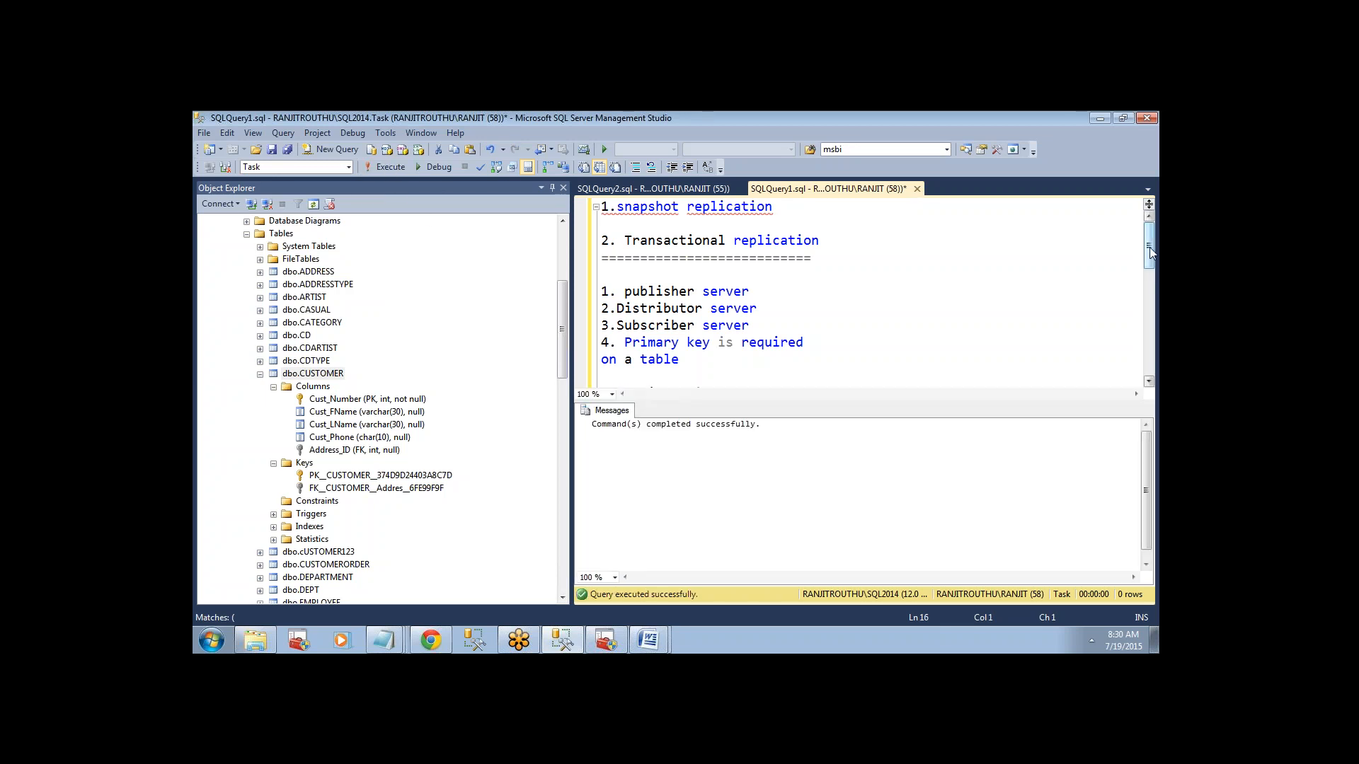
Begin an insert statement reading "insert testpriamry" directly below the create table statement.
left_click_drag(1149, 247, 1154, 287)
left_click(764, 369)
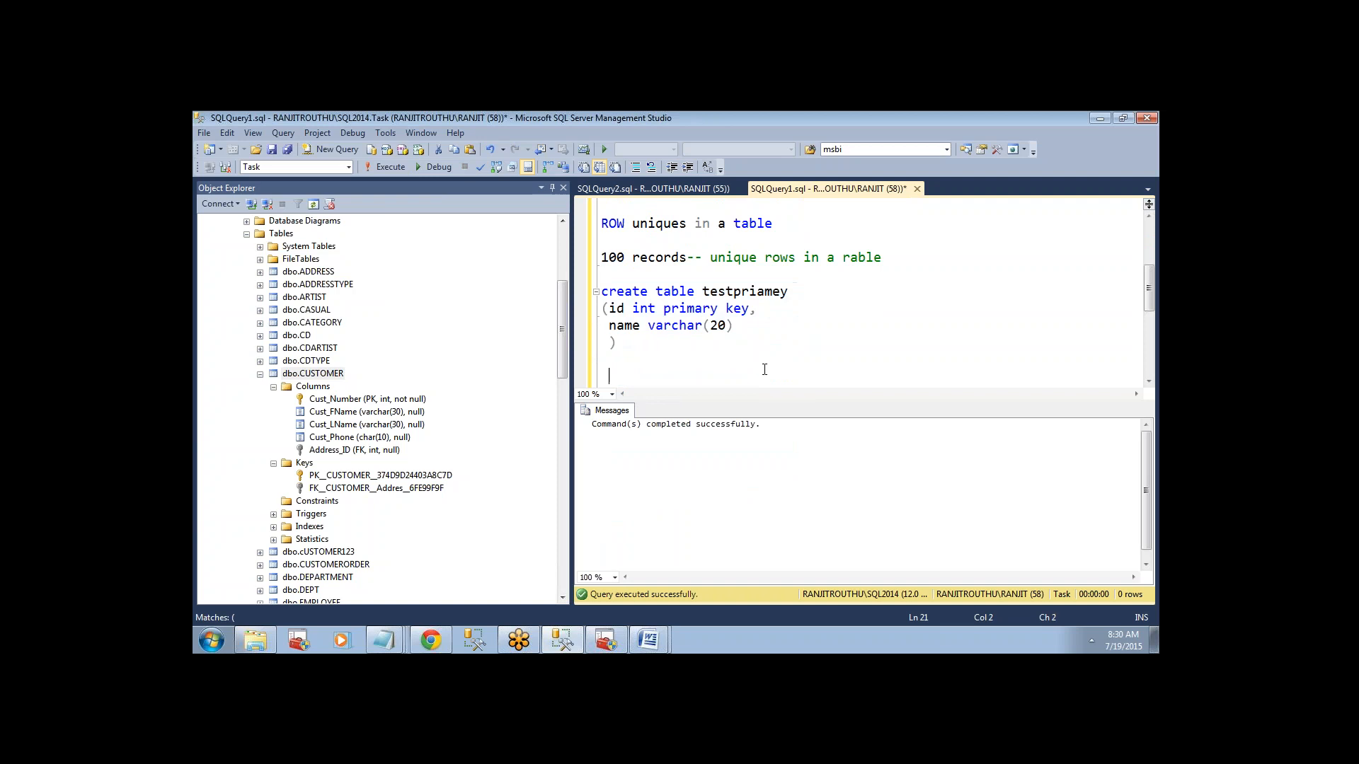
key("Up")
type("insert table testpriamry")
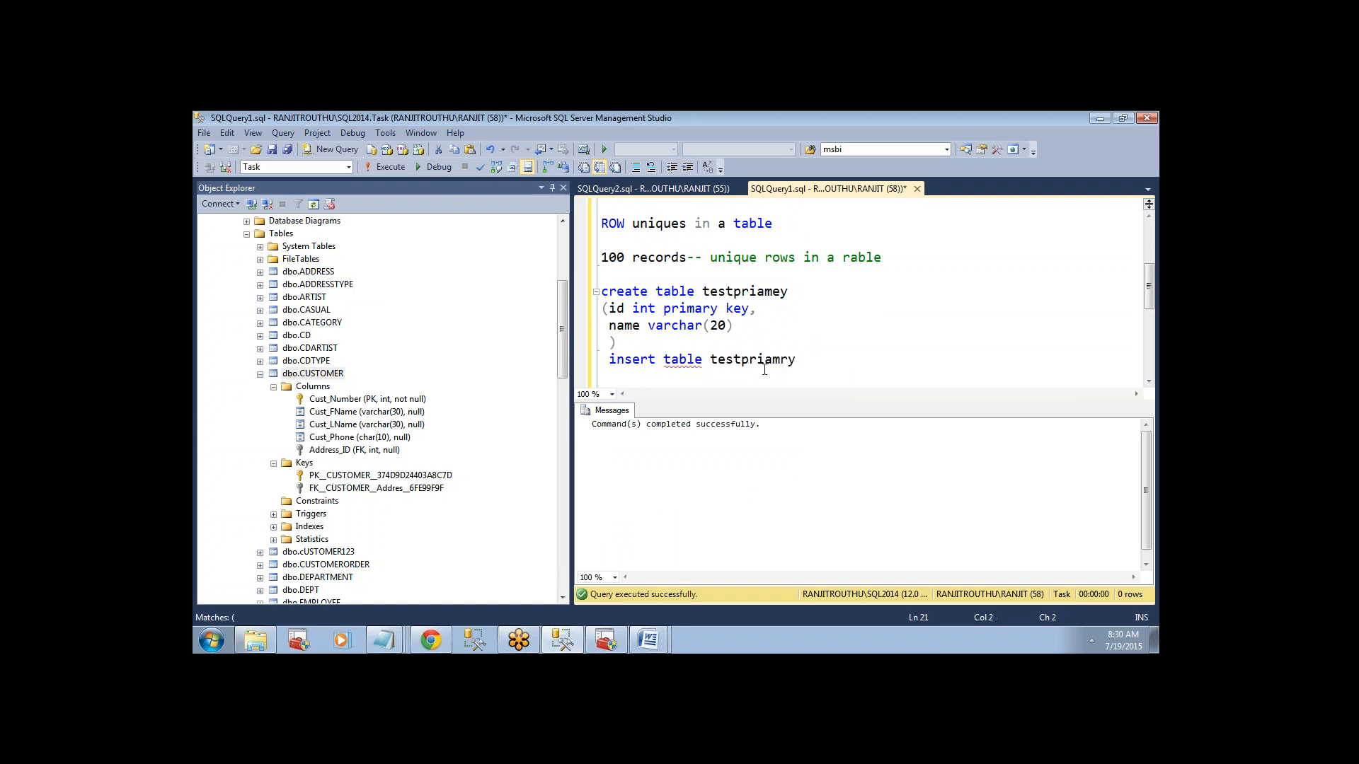
mouse_move(684, 365)
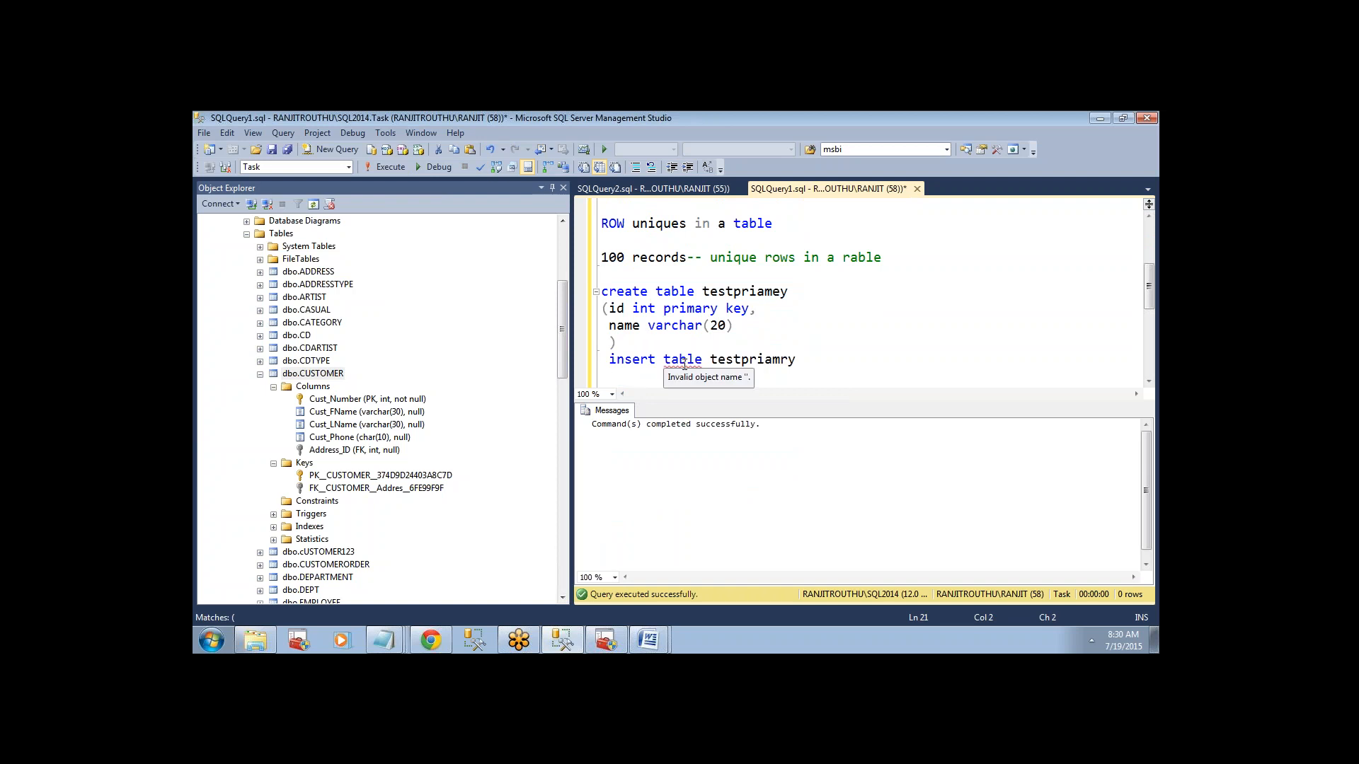
double_click(684, 359)
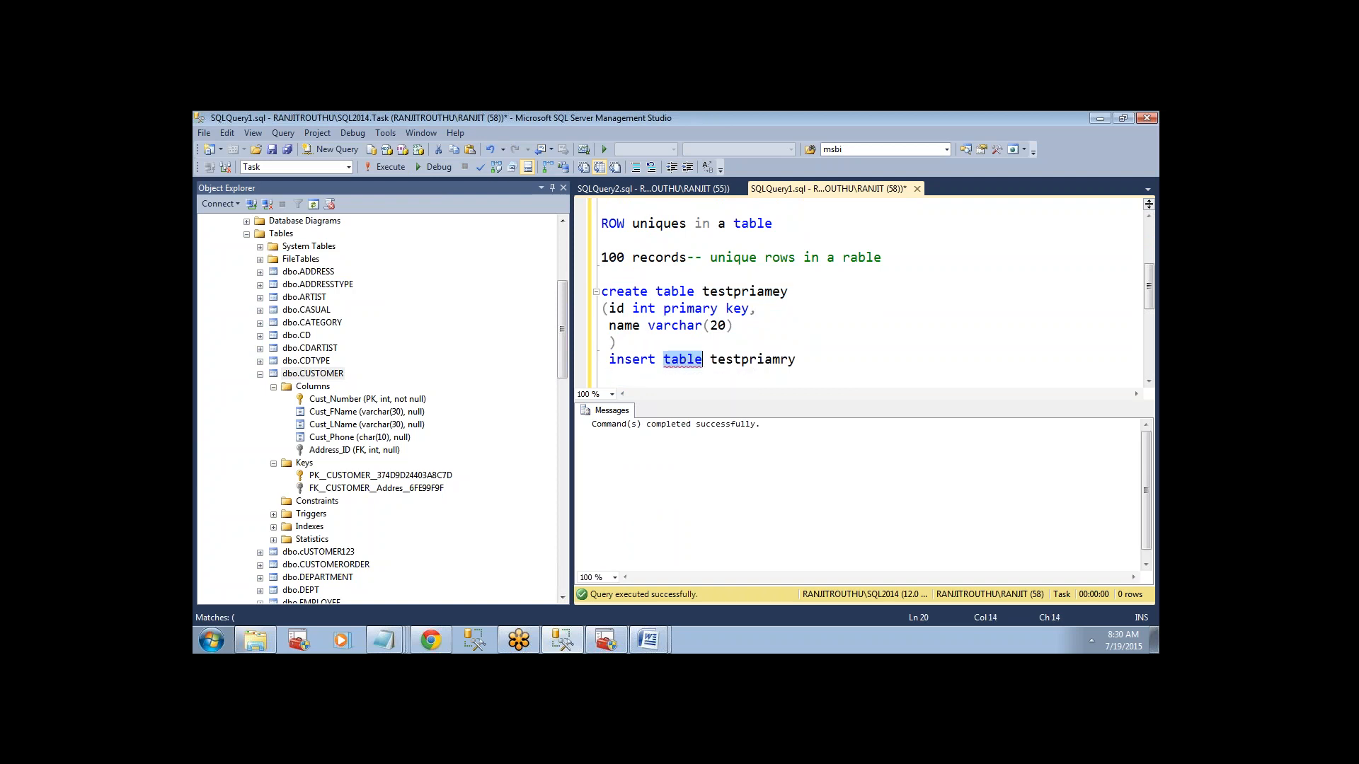
key("Delete")
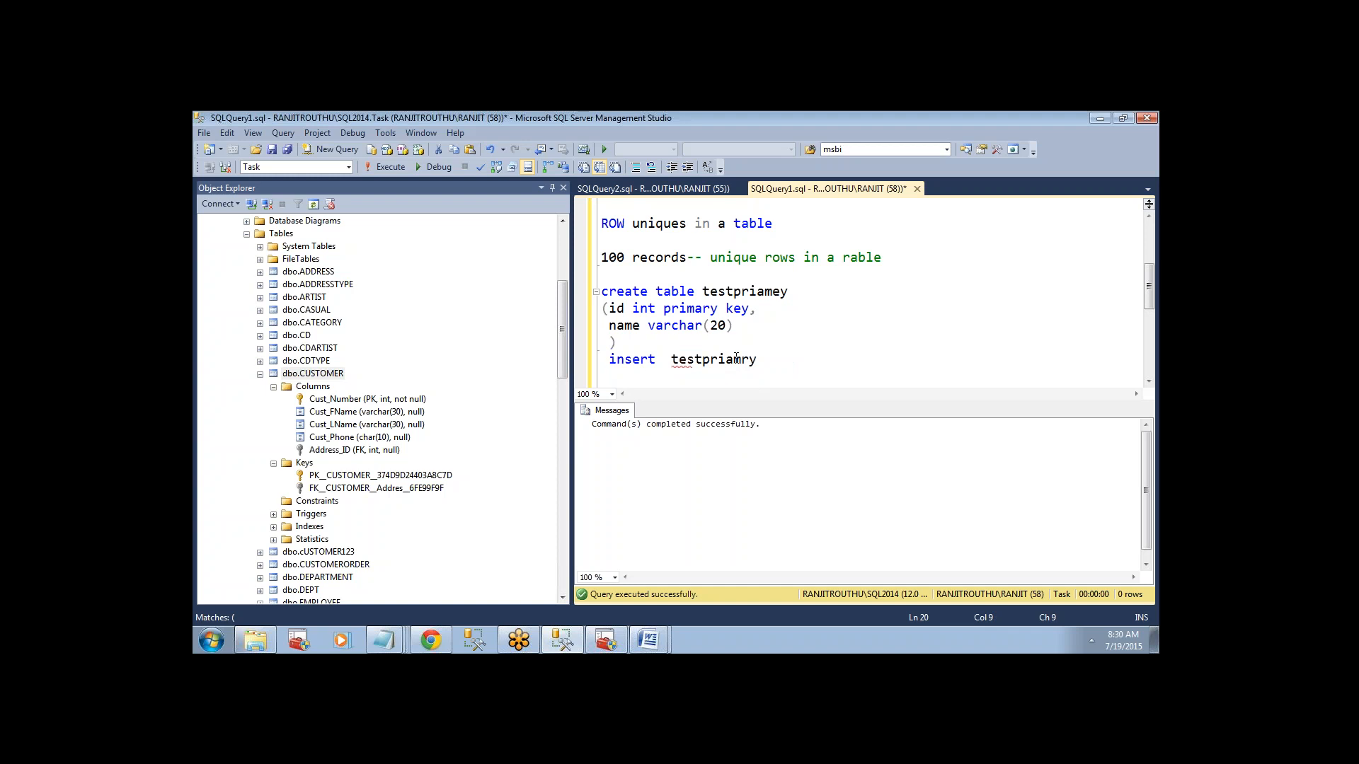
Complete the insert statement with the values 10 and a sample person's name, and execute only that statement.
type("values(10,'ra")
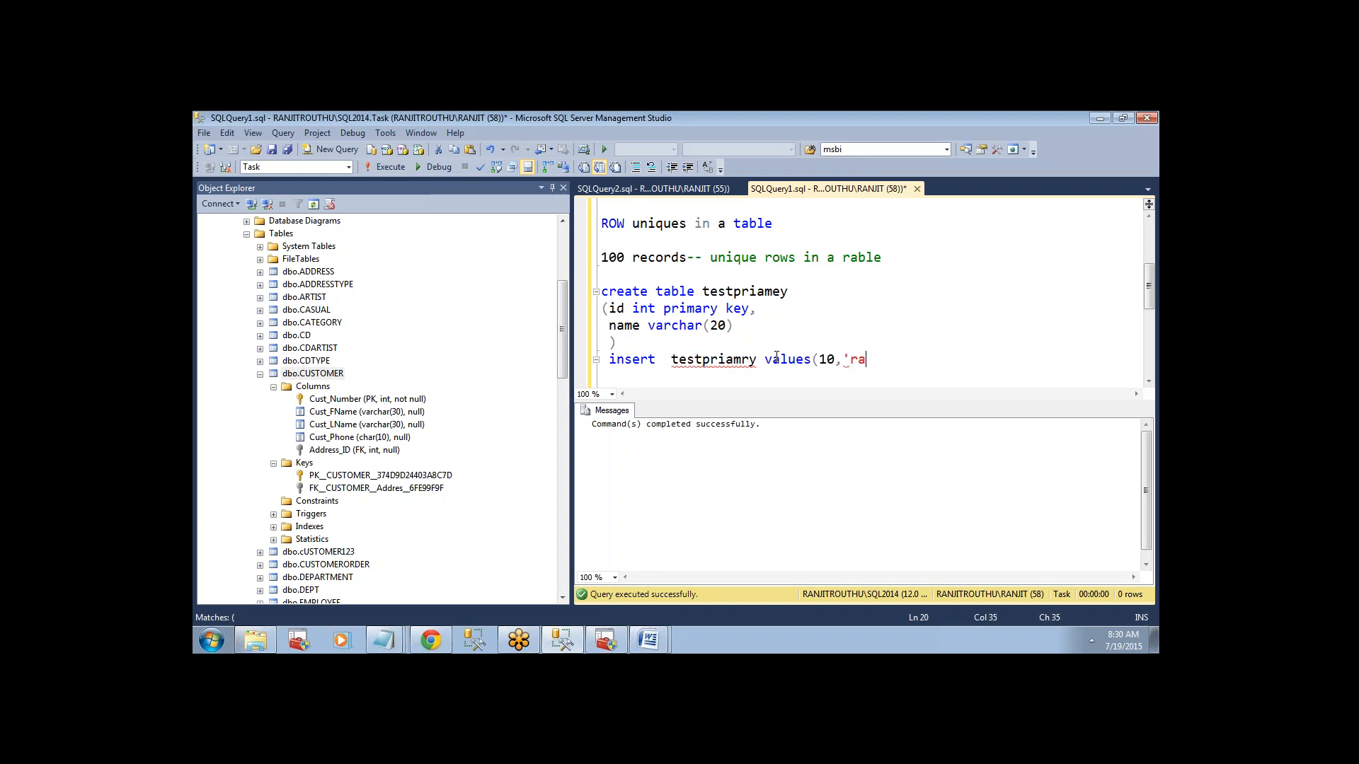
type("ksh')")
left_click_drag(909, 361, 573, 359)
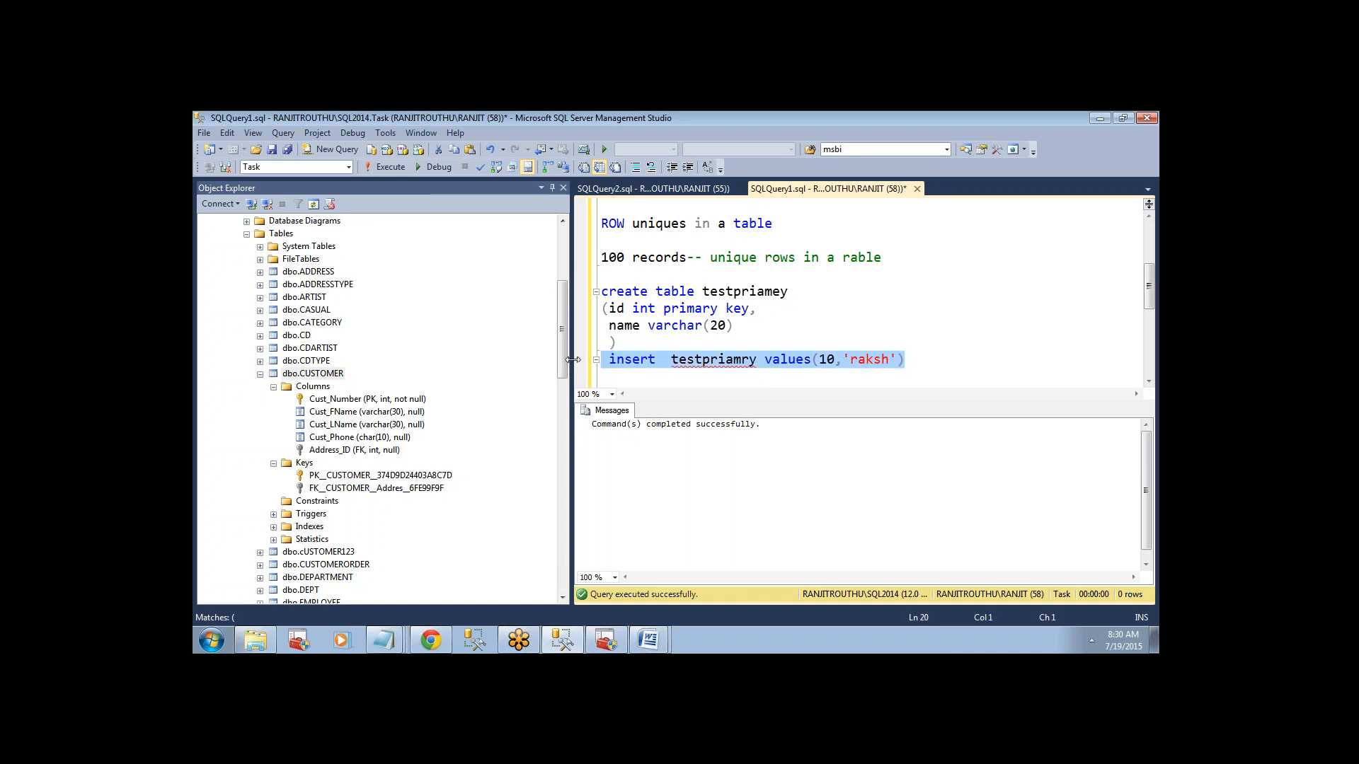
left_click(389, 165)
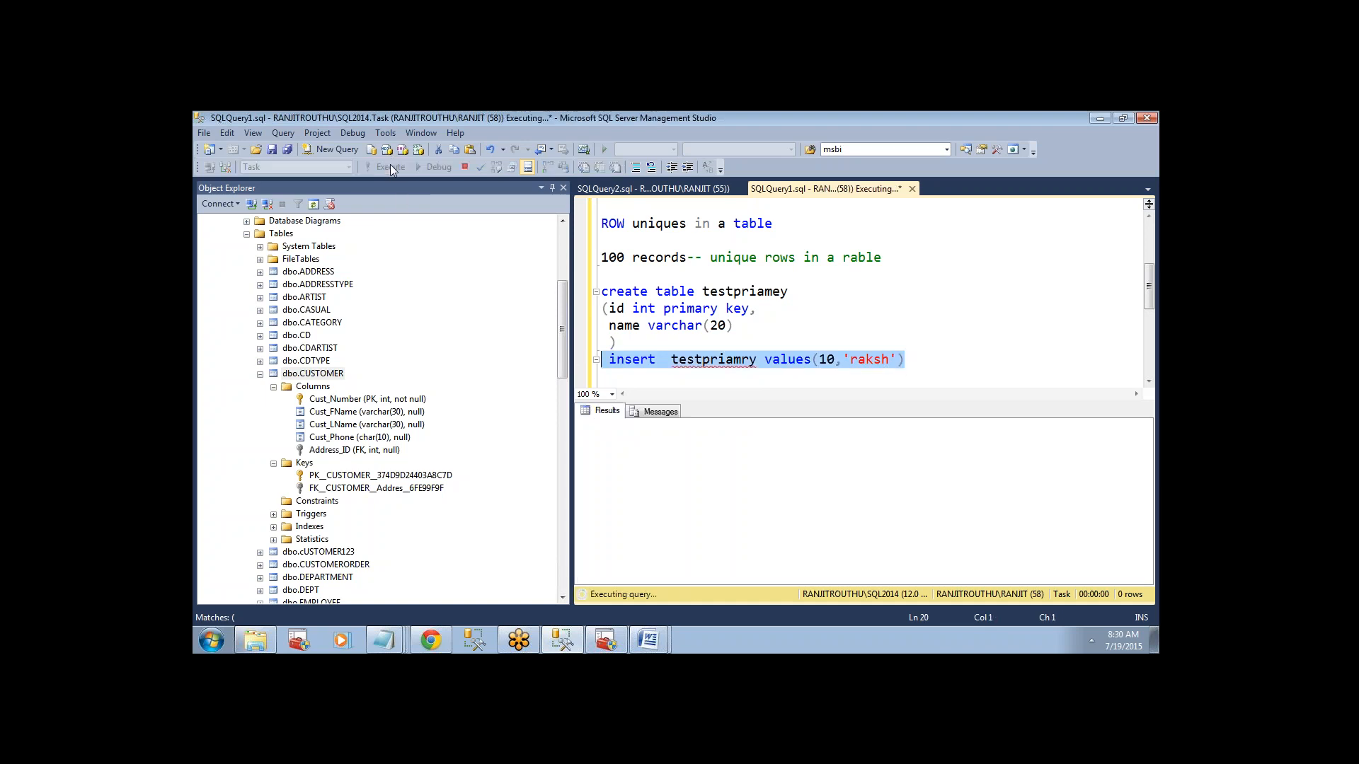
Correct the table name in the insert statement to testpriamey and execute only that statement.
left_click(695, 370)
double_click(729, 292)
key("ctrl+c")
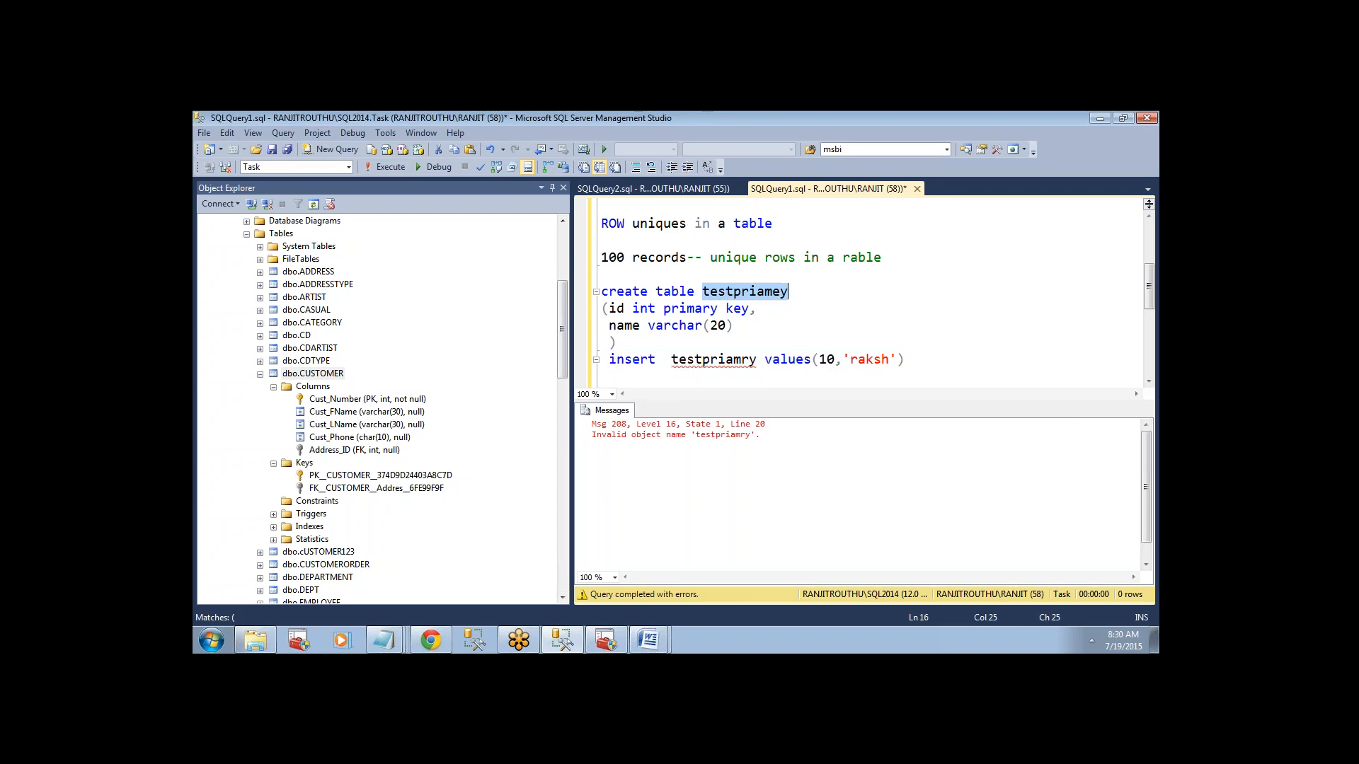
double_click(719, 359)
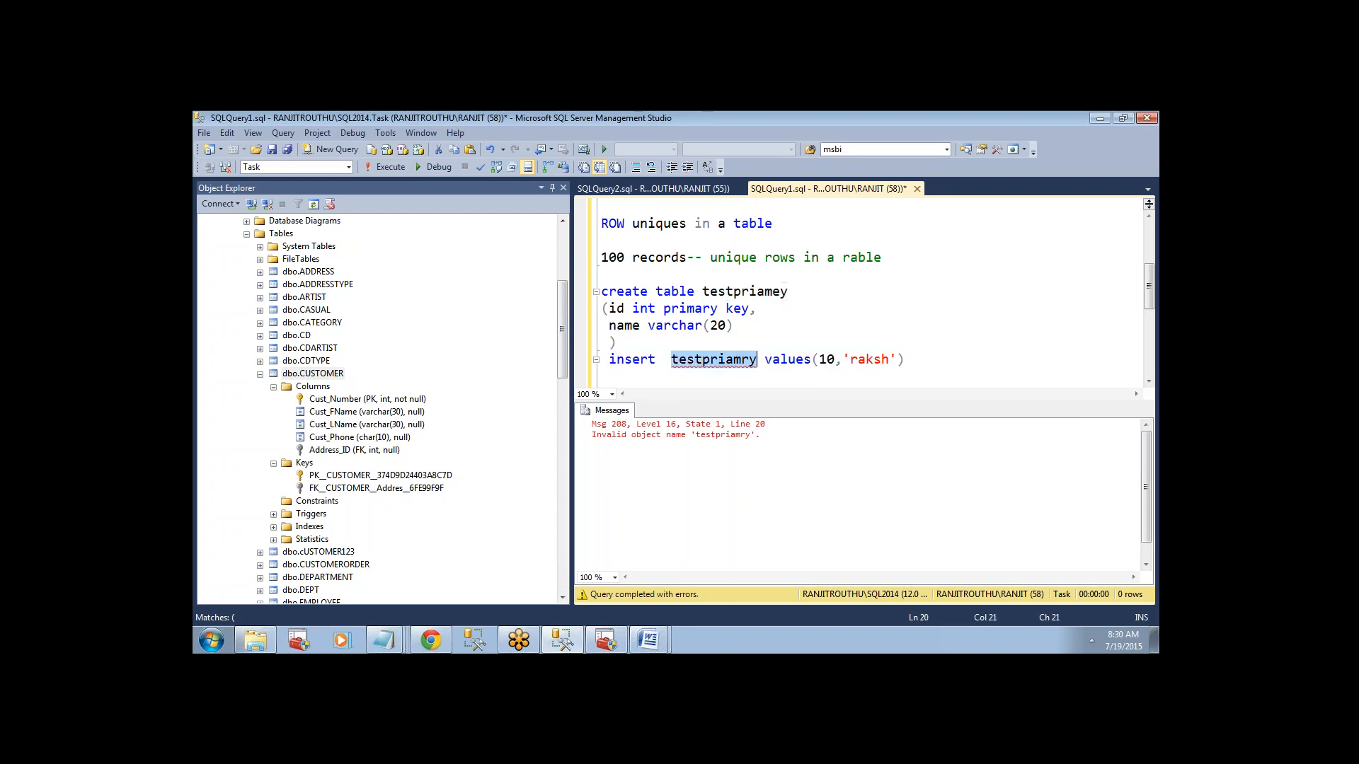
key("ctrl+v")
left_click_drag(906, 360, 550, 351)
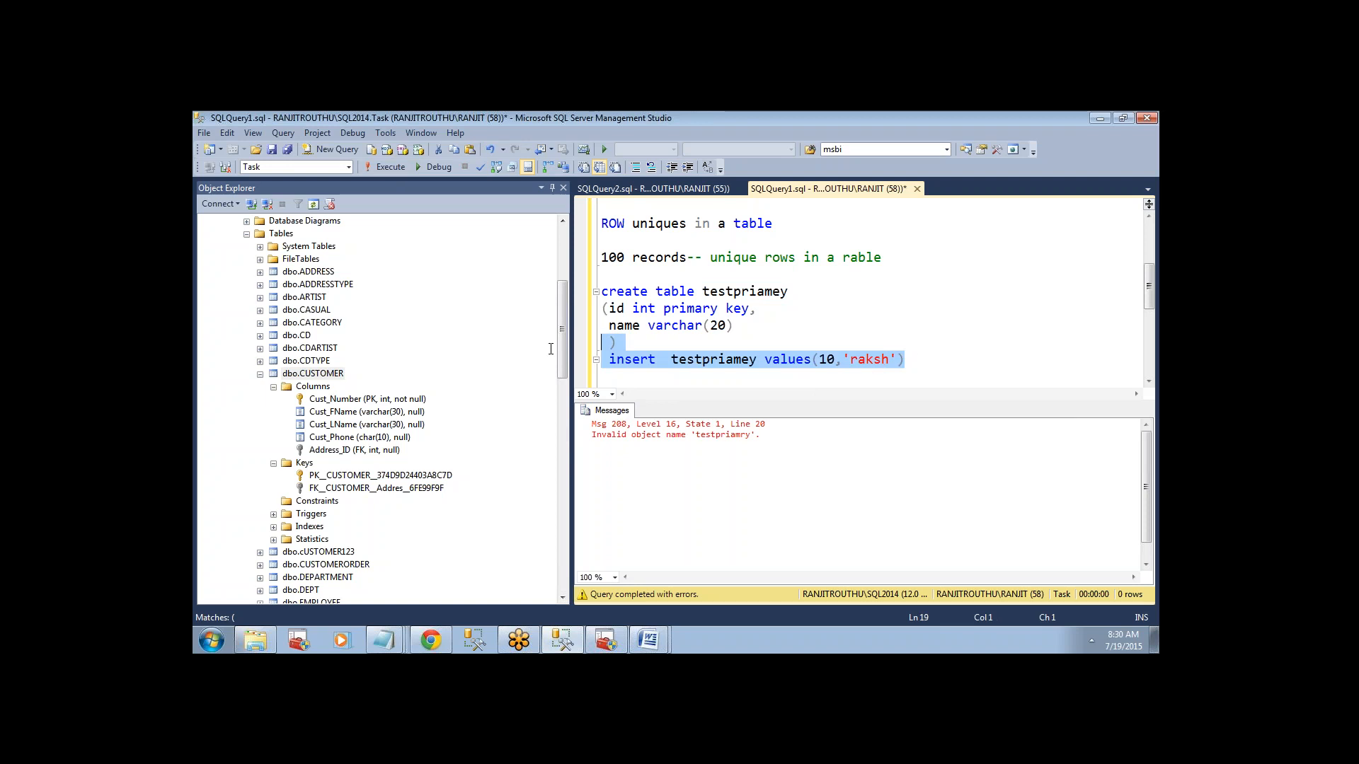
left_click(388, 169)
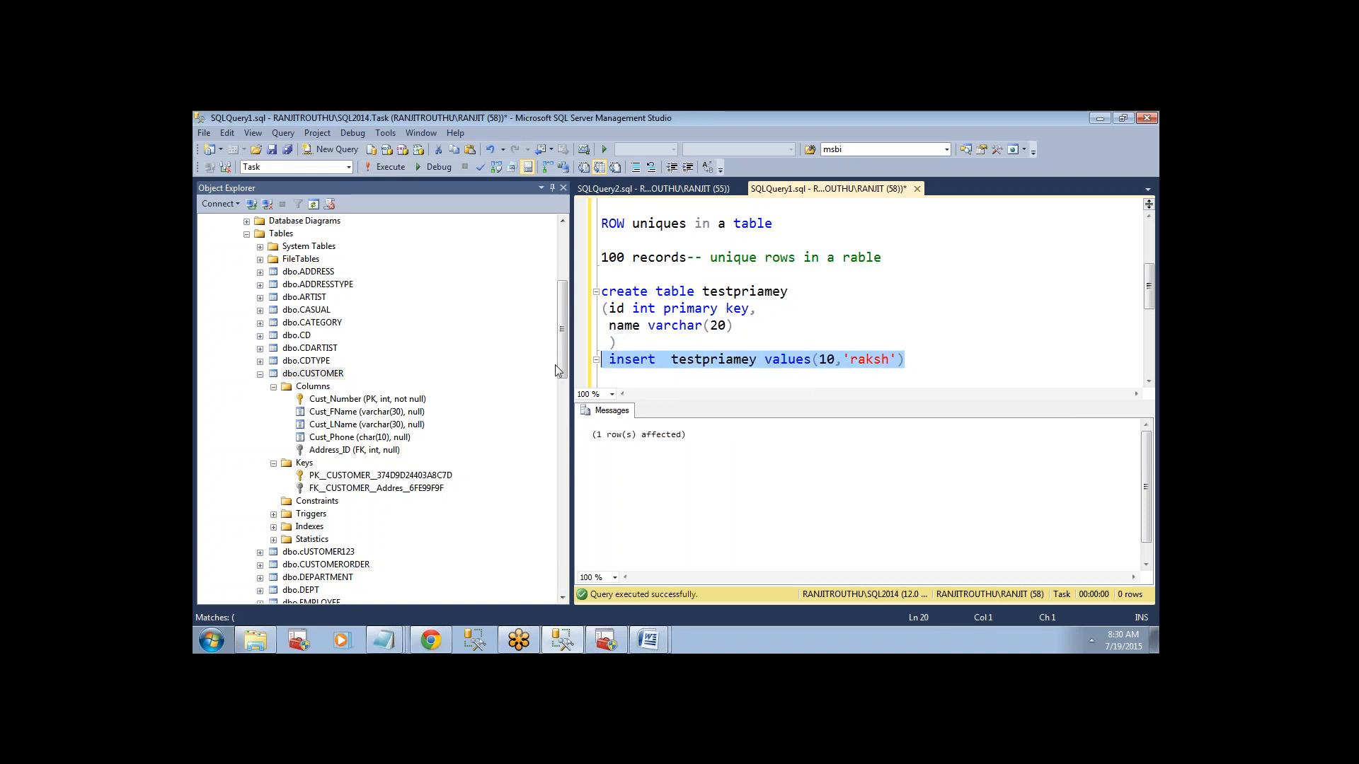
Add a go separator and "select * from testpriamey" below the insert statement, and execute only the select query.
left_click(908, 361)
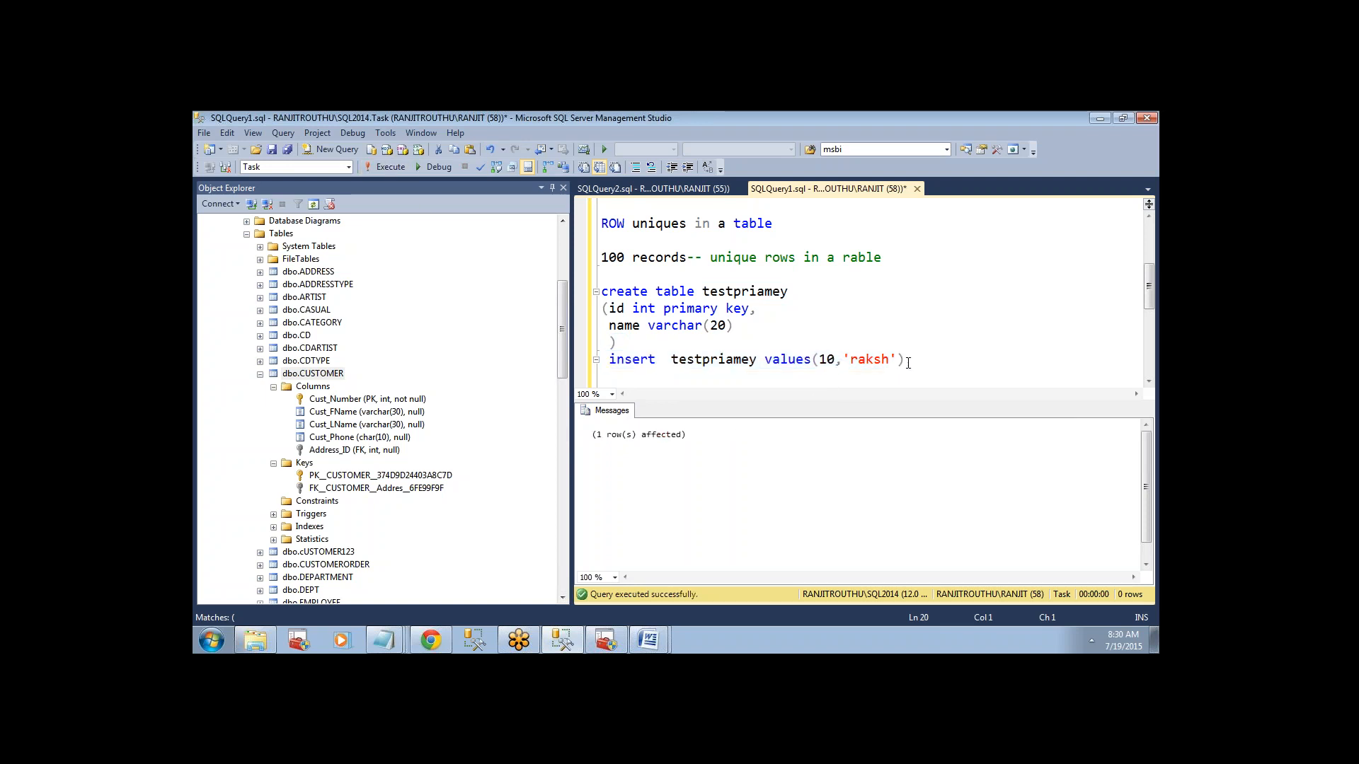
key("Return")
type("go")
key("BackSpace")
key("BackSpace")
type("go")
key("Return")
type("select")
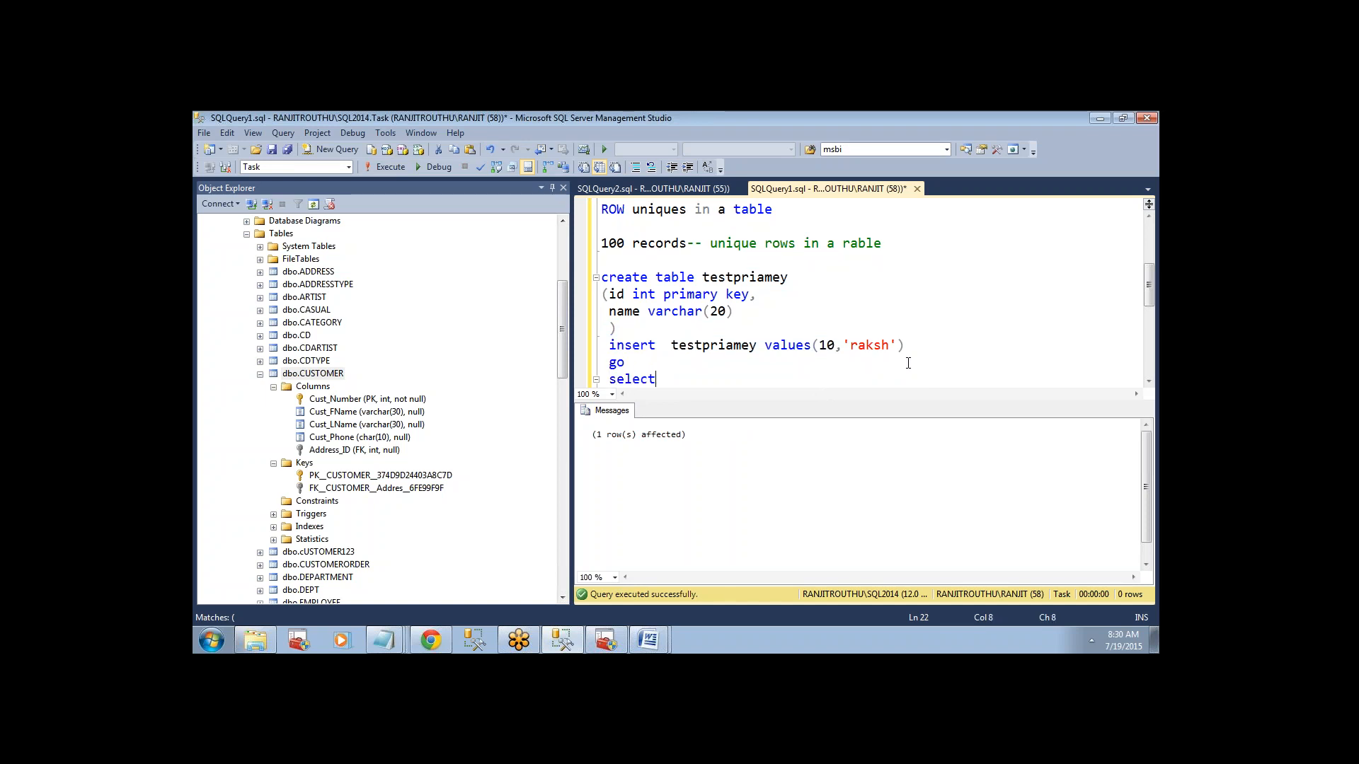
type(" * from")
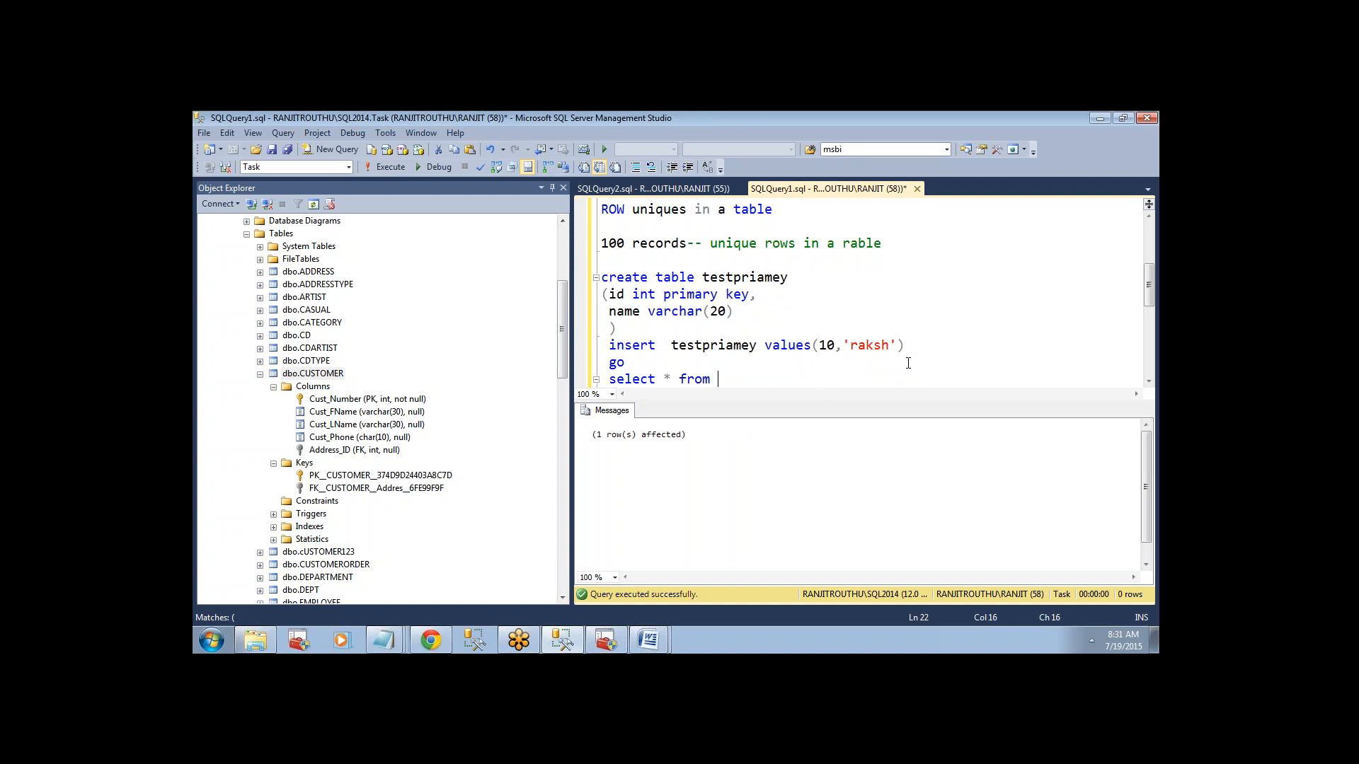
type(" testpriamey")
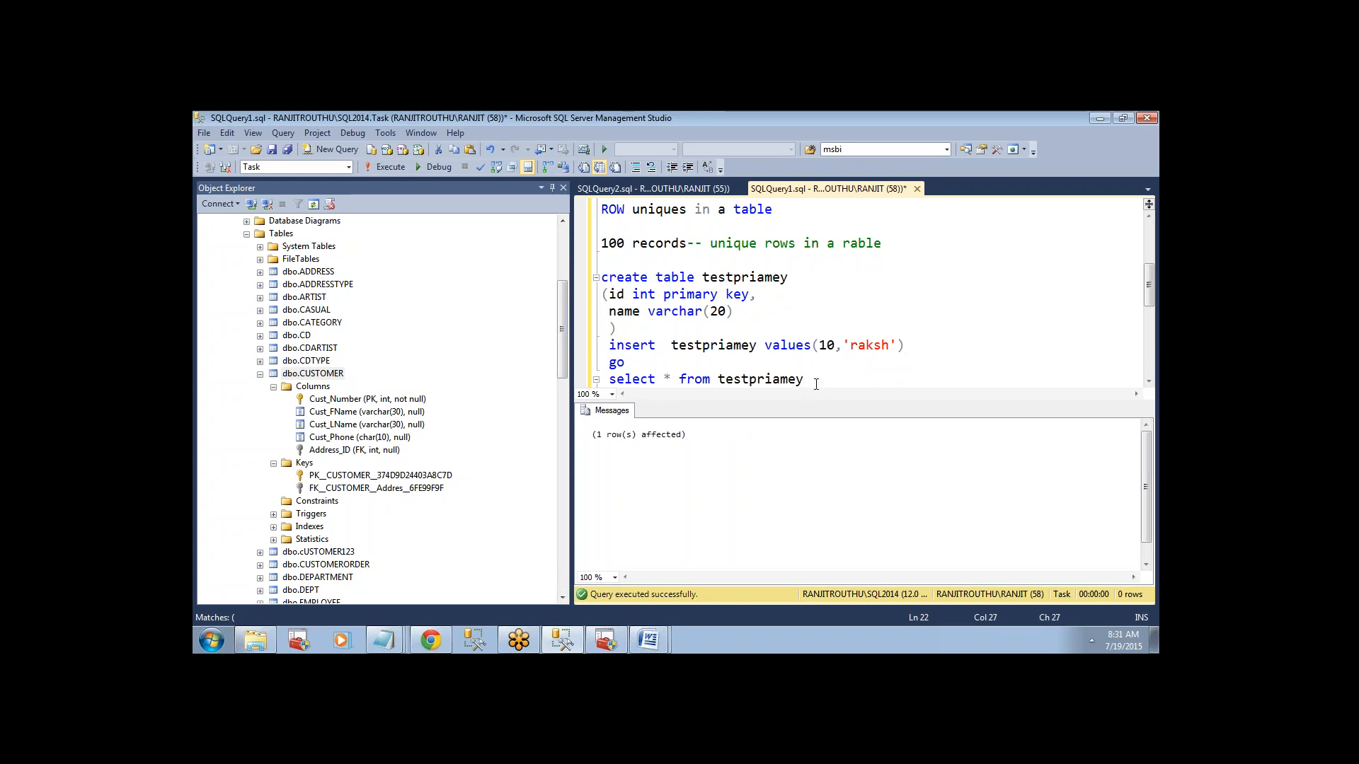
left_click_drag(816, 384, 600, 381)
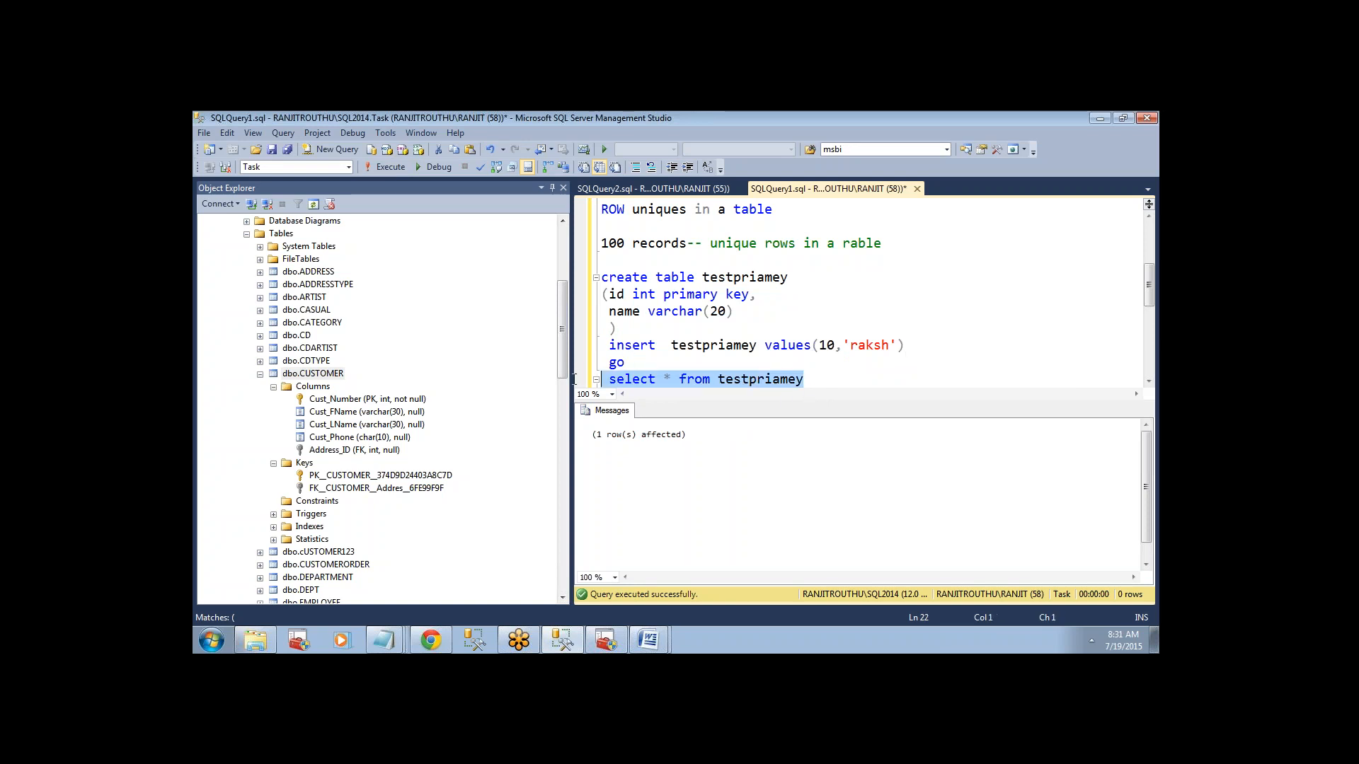
left_click(388, 167)
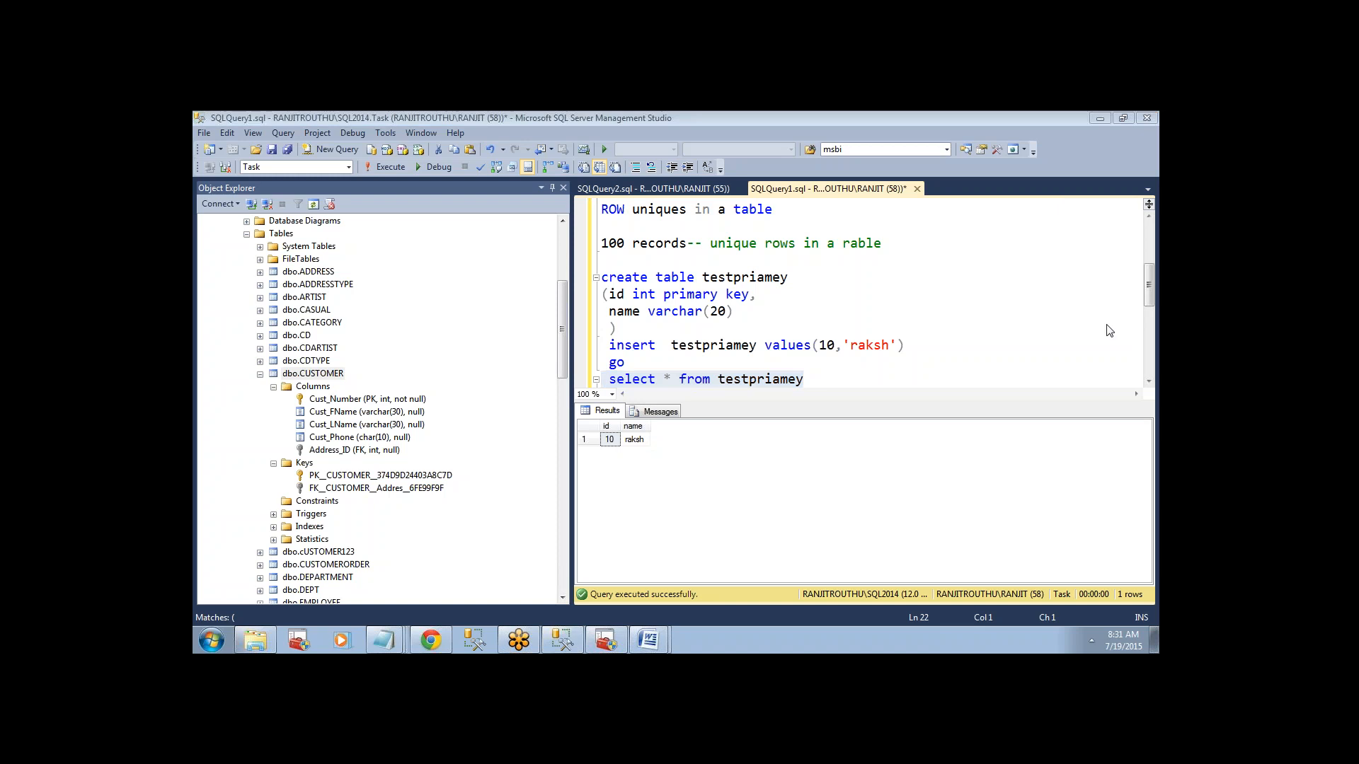
Duplicate the insert statement with id 10 directly below the go separator.
left_click(756, 379)
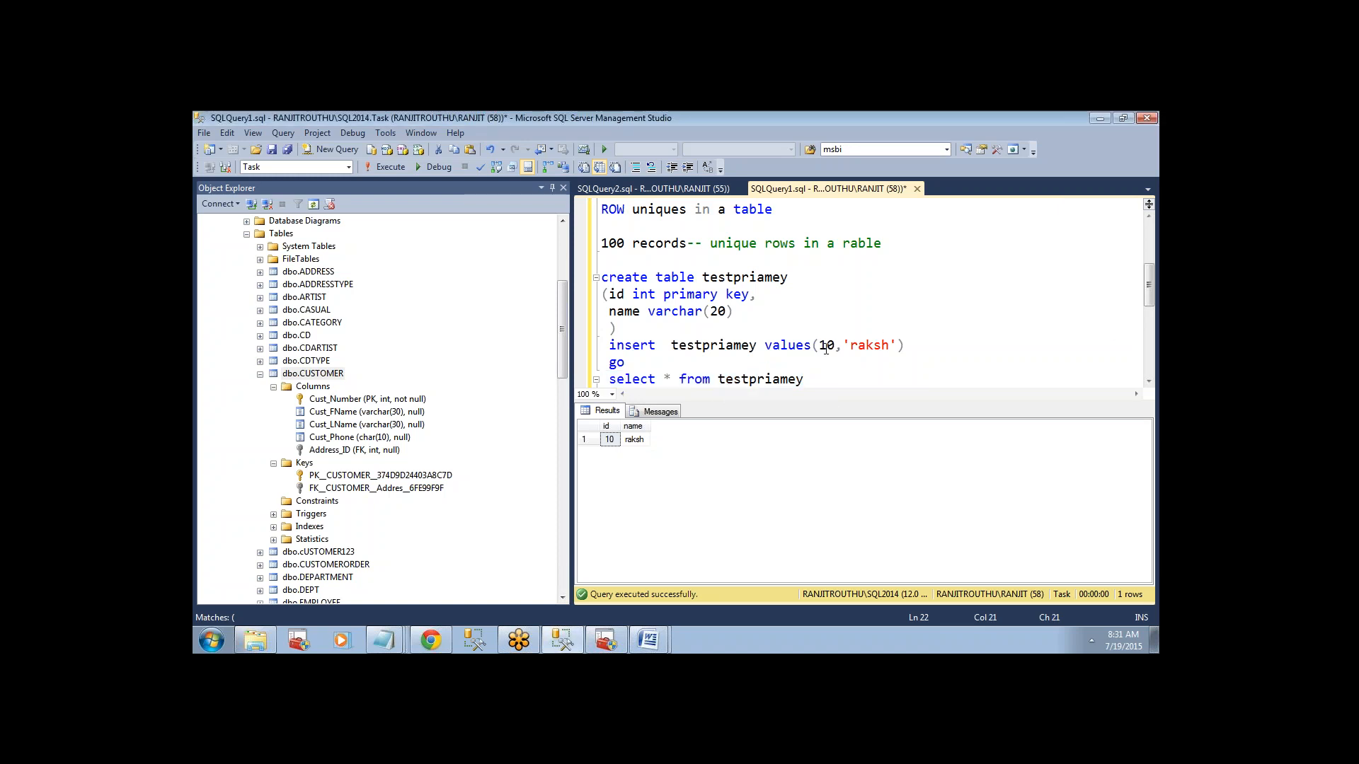
double_click(825, 346)
double_click(869, 345)
left_click_drag(905, 345, 603, 345)
key("ctrl+c")
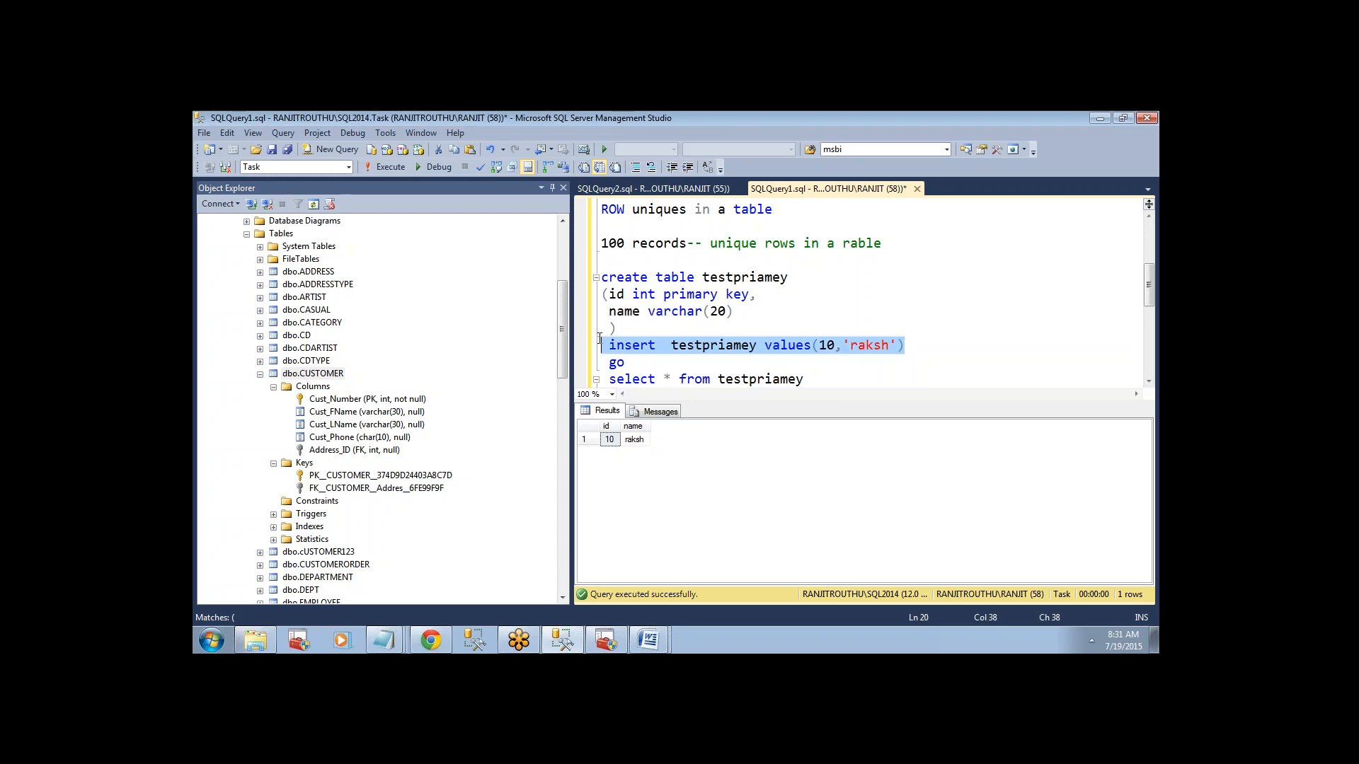
left_click(806, 365)
key("Return")
key("ctrl+v")
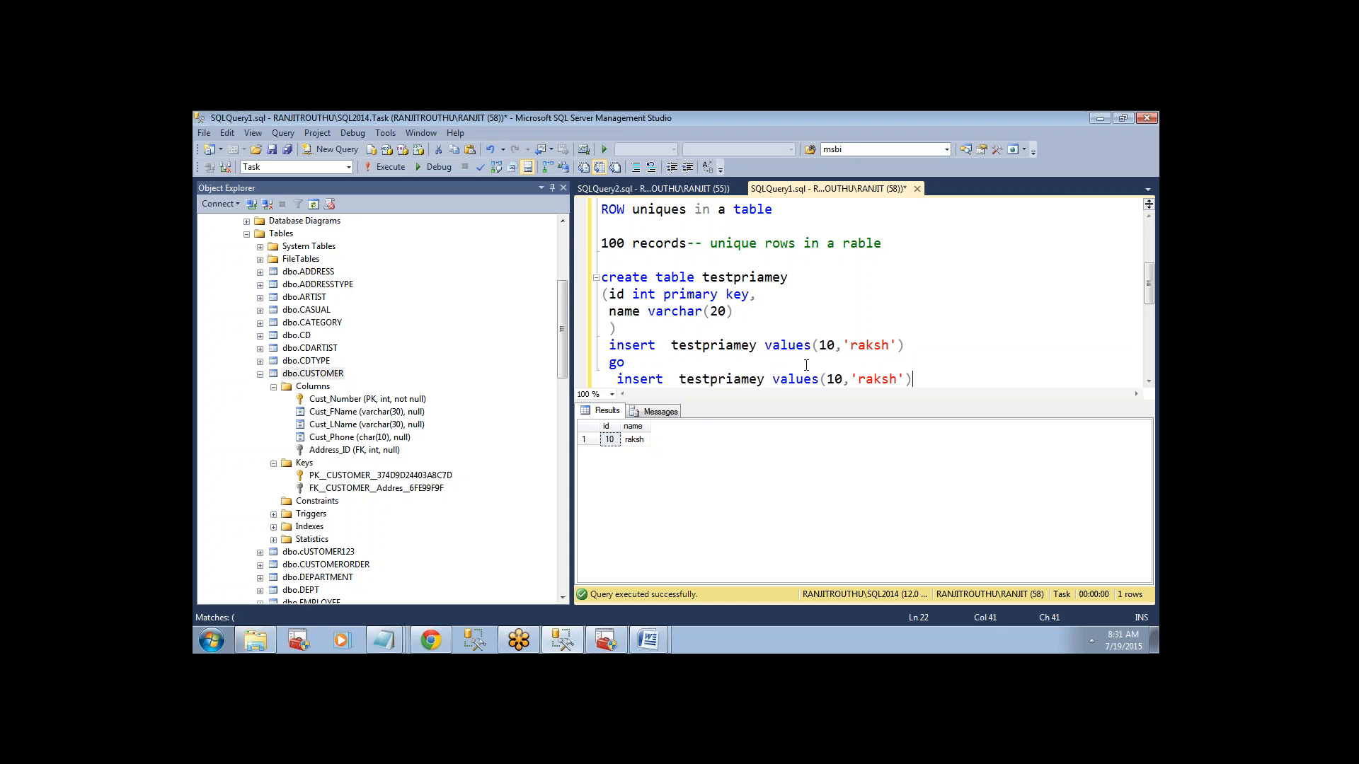
Enlarge the query editing area and add a go separator between the duplicated insert and the select query.
left_click_drag(792, 402, 785, 510)
left_click_drag(566, 392, 395, 393)
left_click(677, 425)
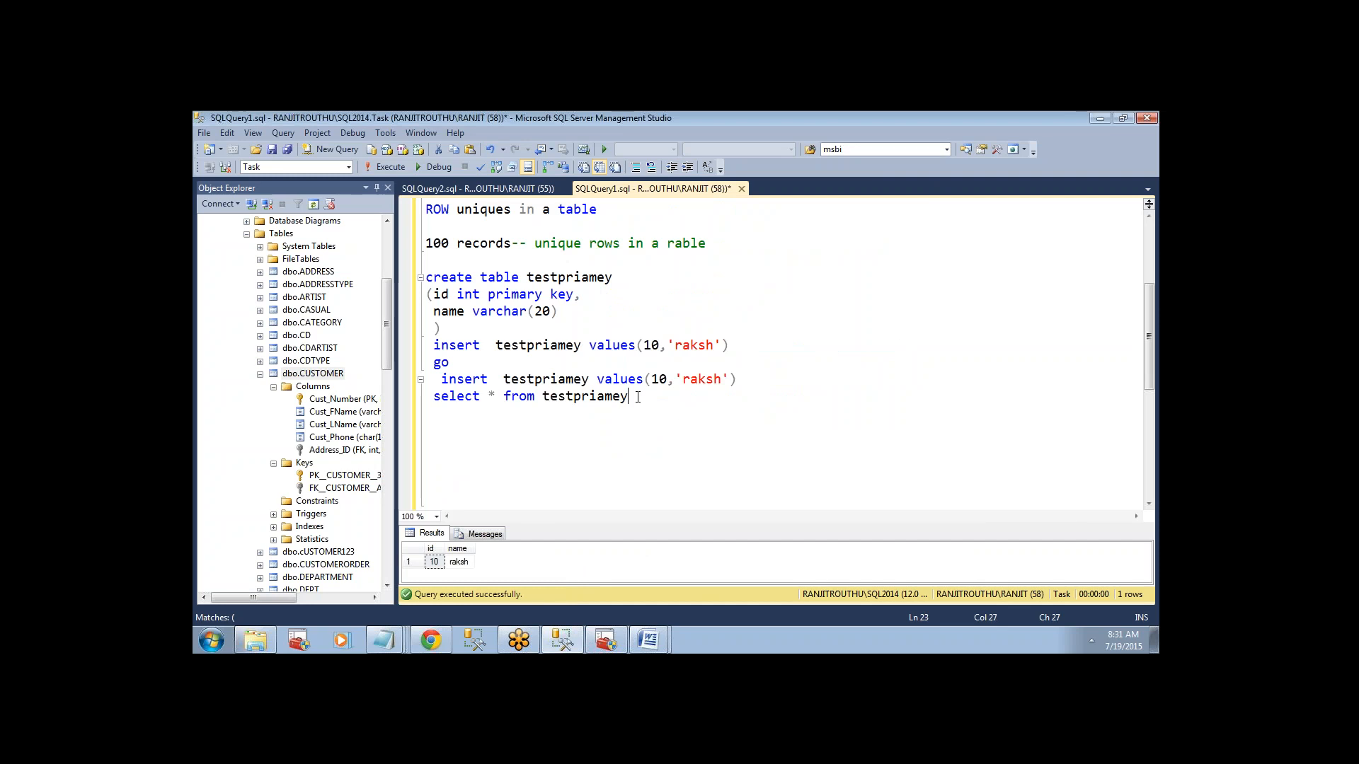
type("go")
key("BackSpace")
key("BackSpace")
key("Return")
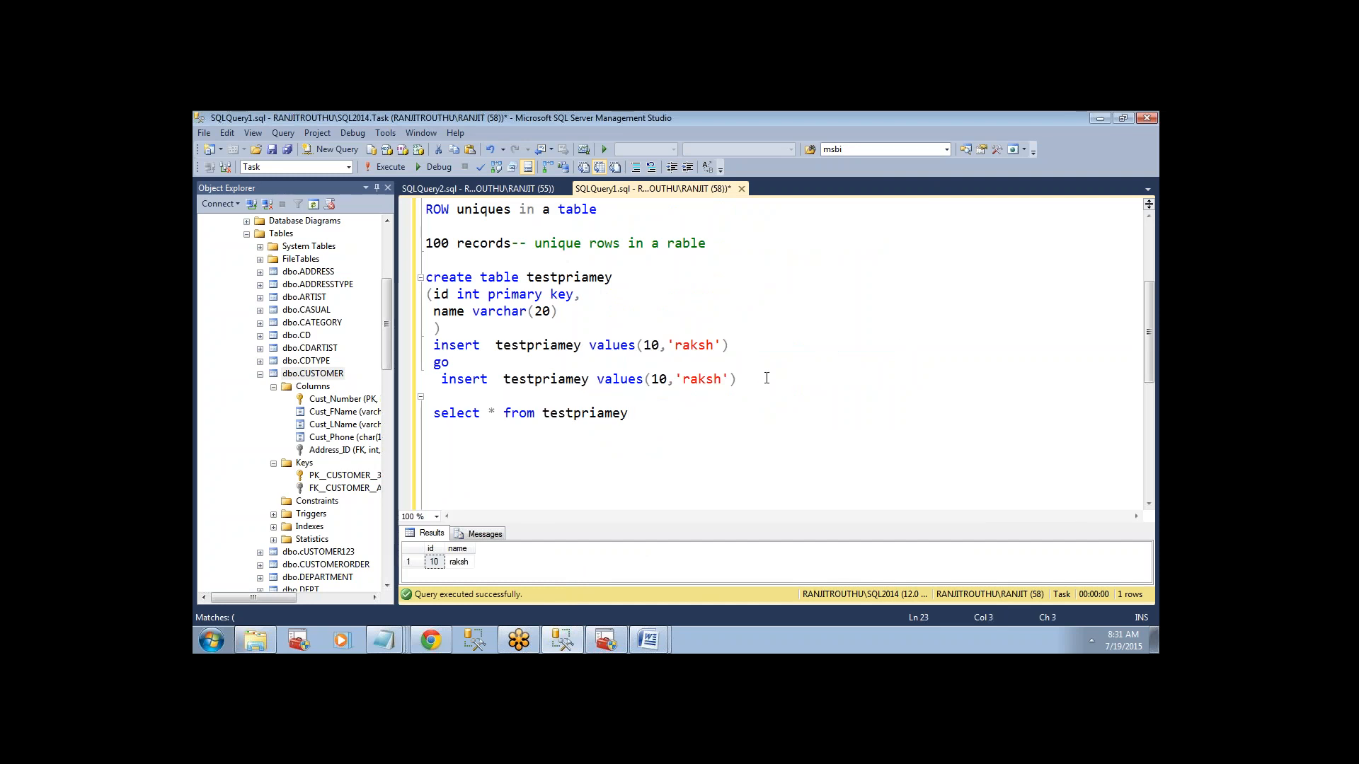
type("go")
Try to insert the same id again by executing only the duplicated insert statement.
left_click_drag(767, 377, 442, 378)
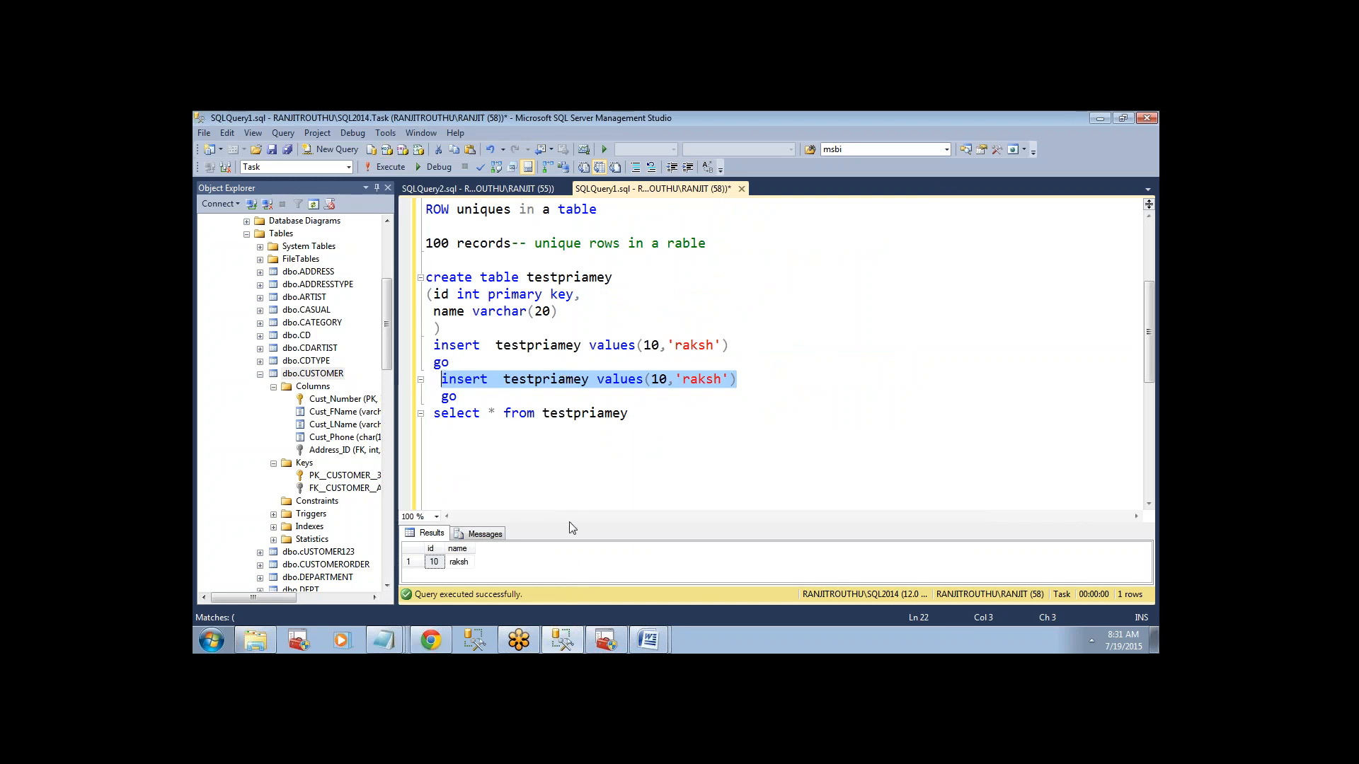
left_click_drag(568, 525, 571, 478)
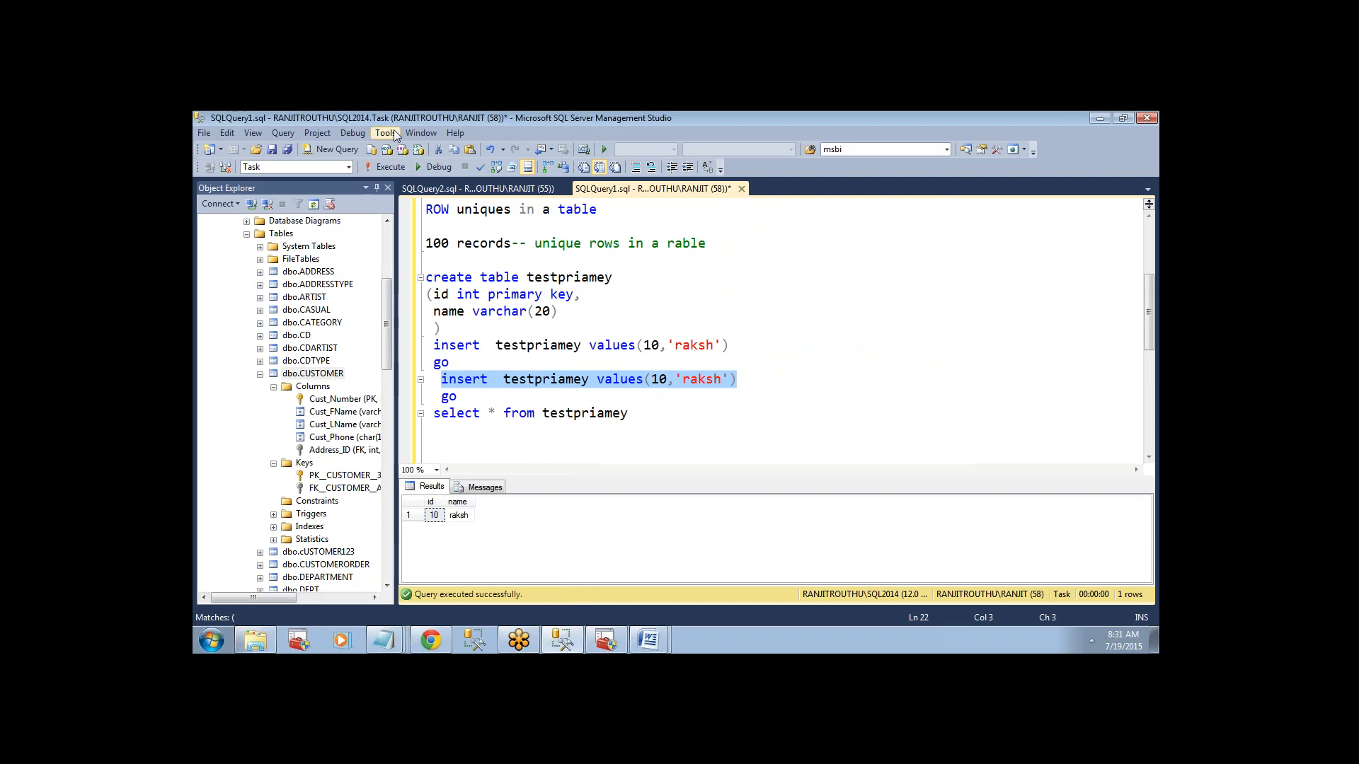
left_click(389, 173)
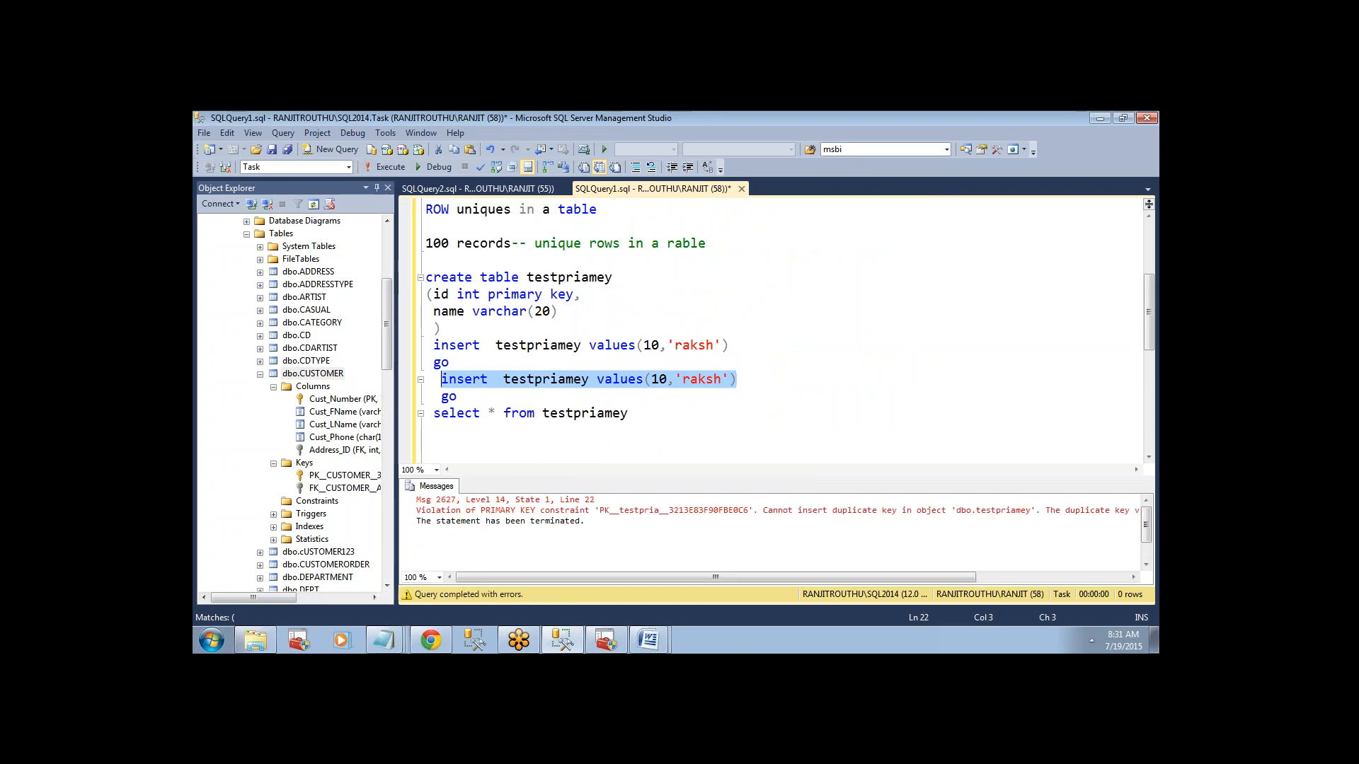
left_click(1085, 330)
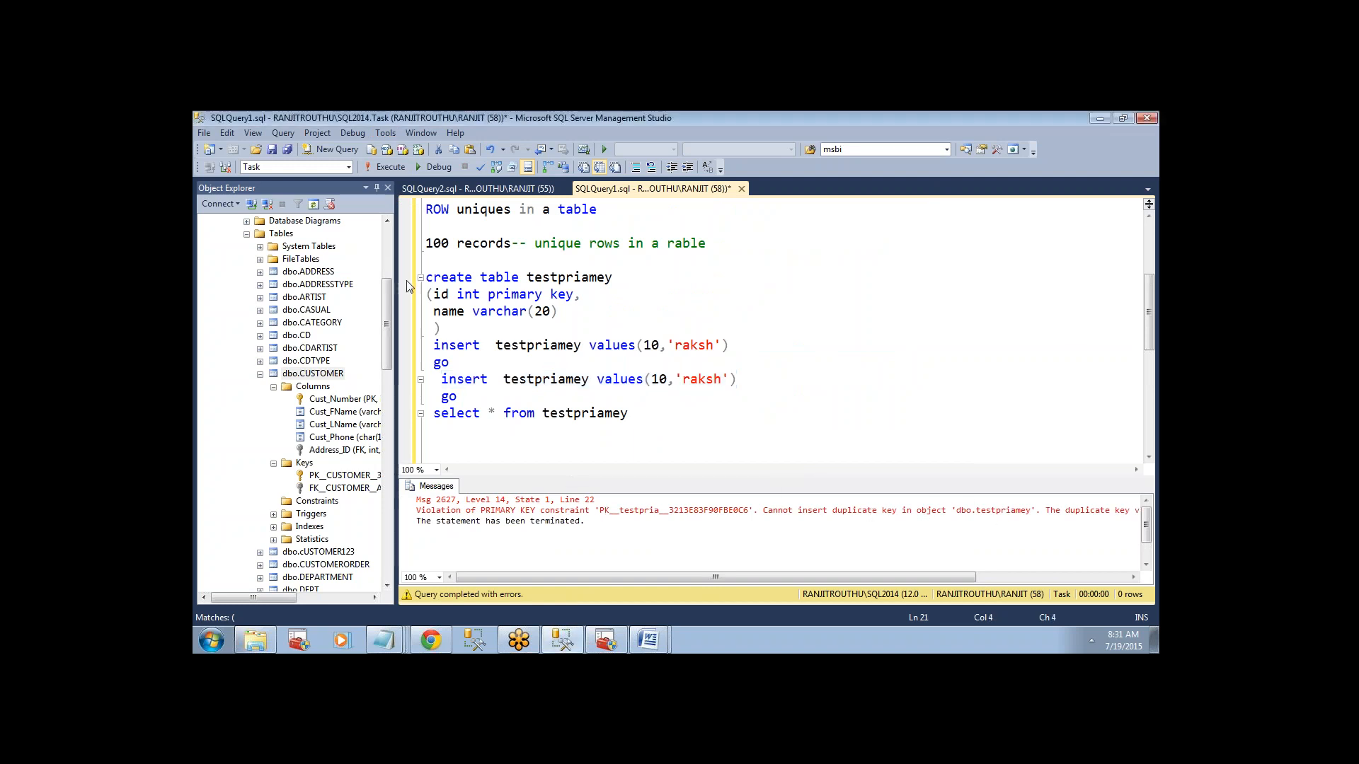
Change the id value in the second insert statement to 20 and execute only that statement.
left_click(434, 295)
left_click_drag(434, 296, 582, 296)
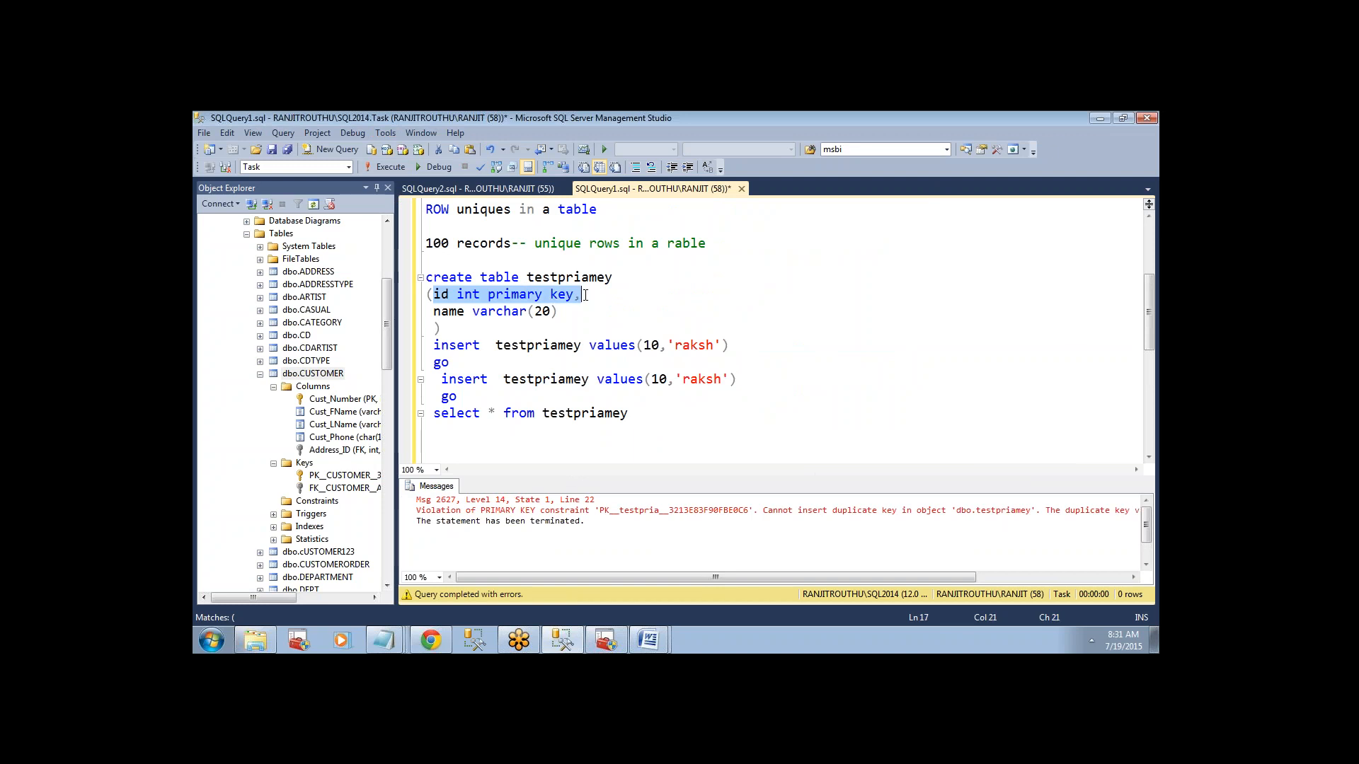
double_click(651, 346)
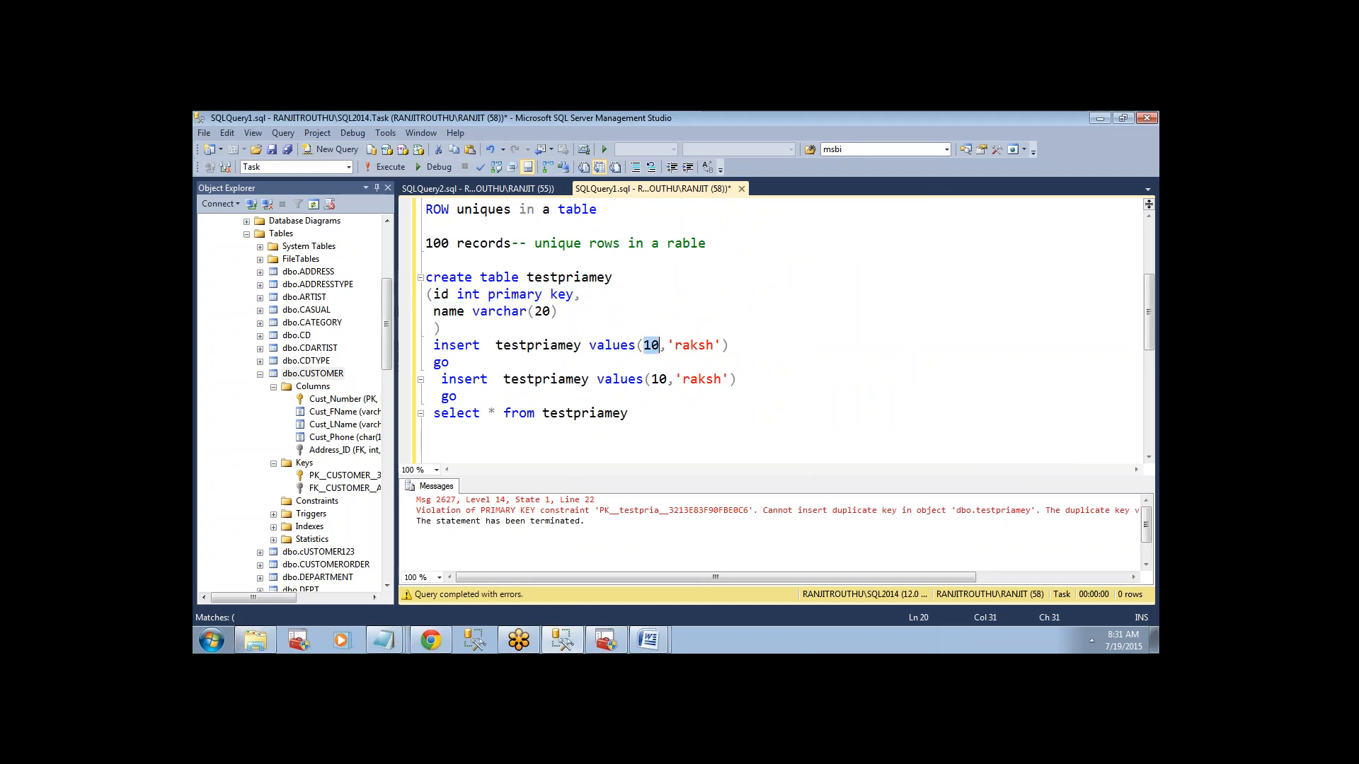
double_click(659, 380)
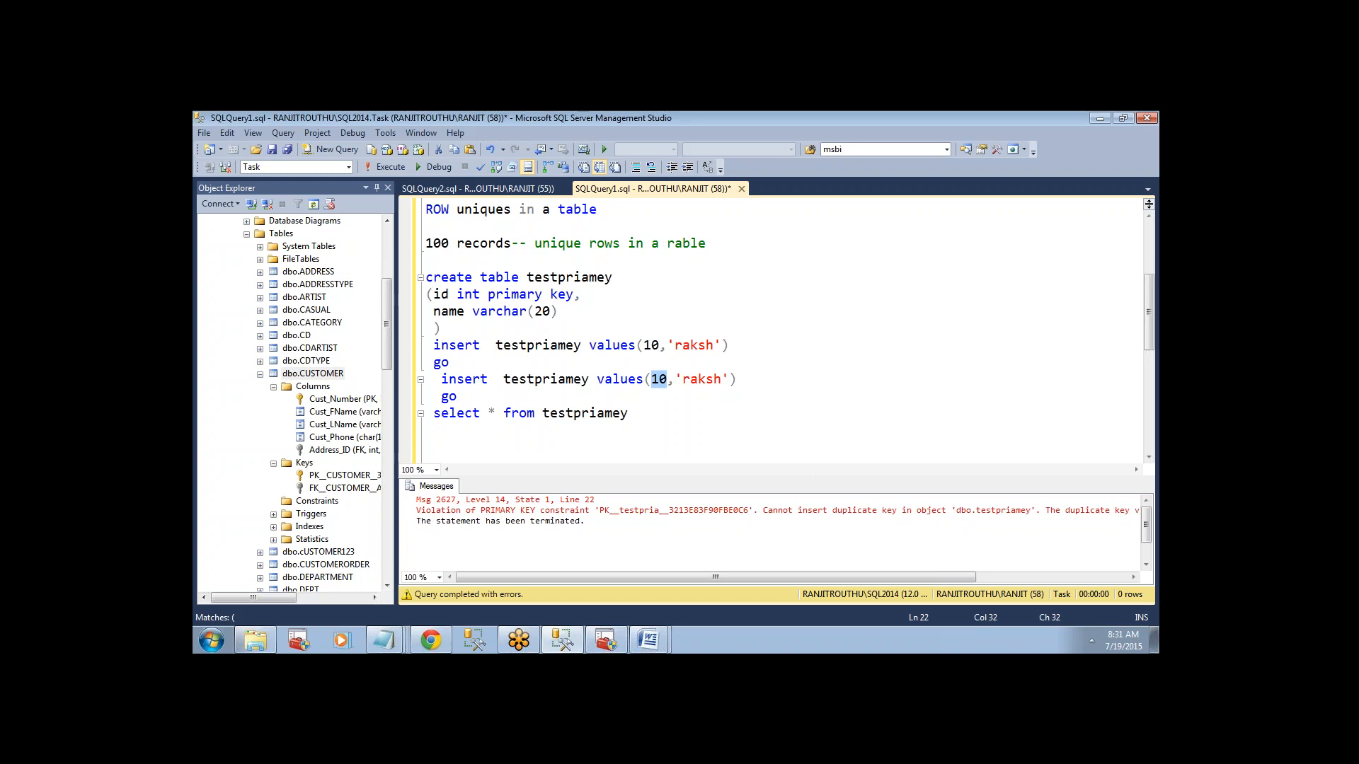
type("1")
key("BackSpace")
type("20")
left_click(735, 380)
left_click(414, 388, "shift")
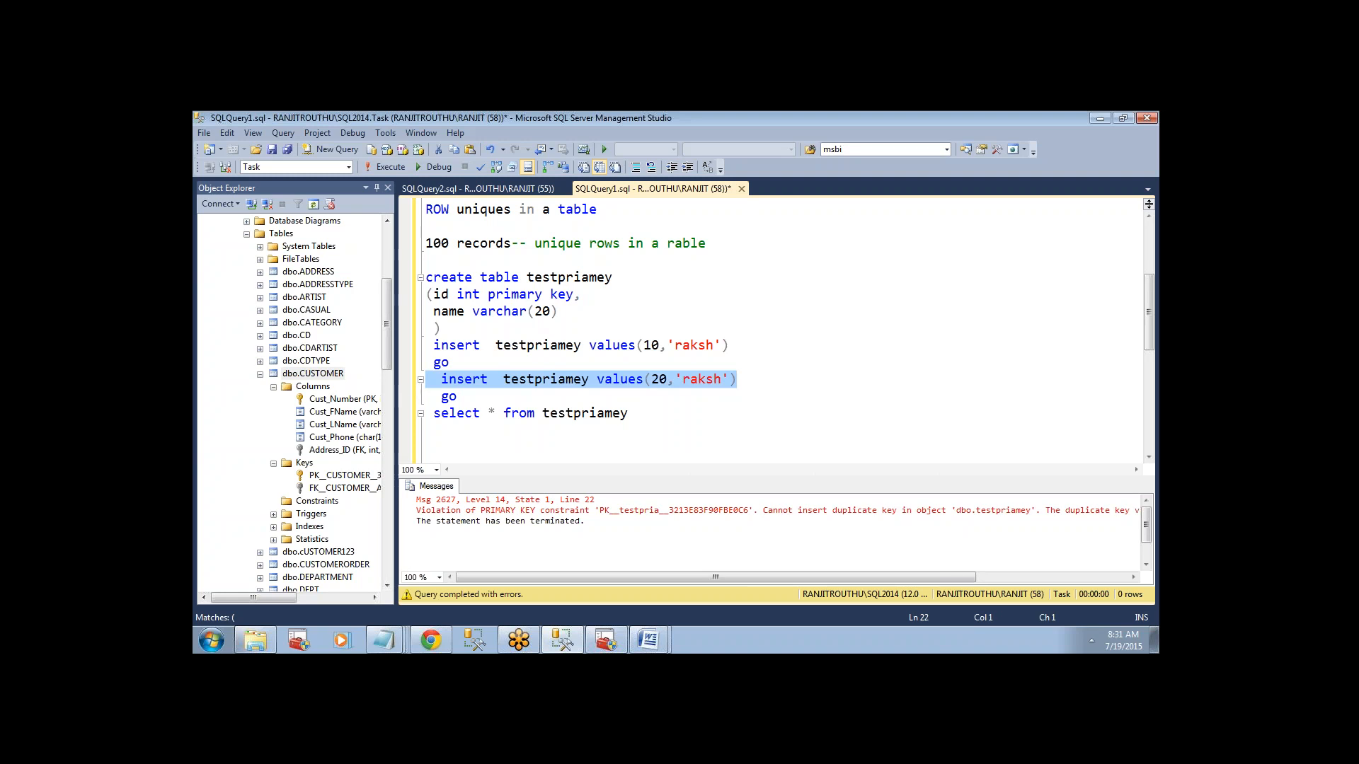
left_click(388, 170)
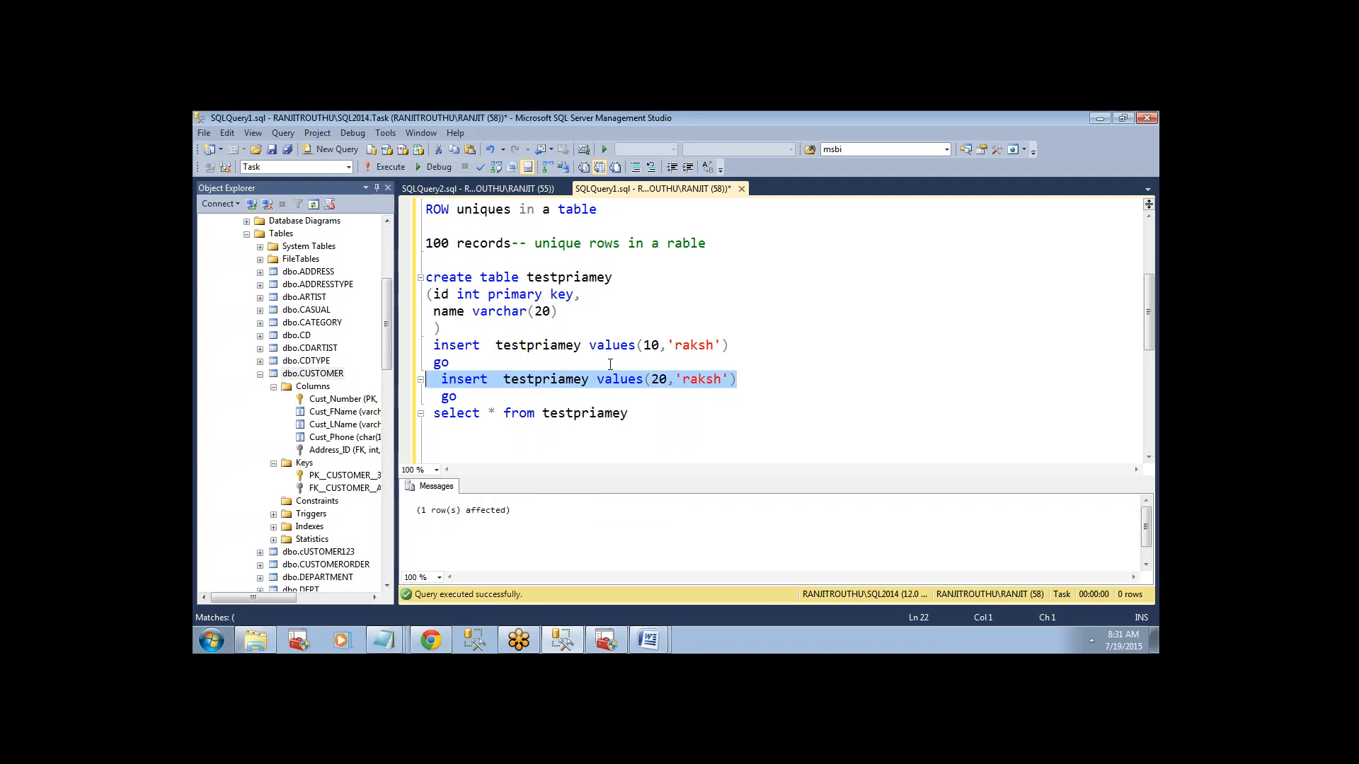
Execute only the select query on testpriamey again to view the table's rows.
left_click(632, 404)
left_click_drag(628, 414, 426, 414)
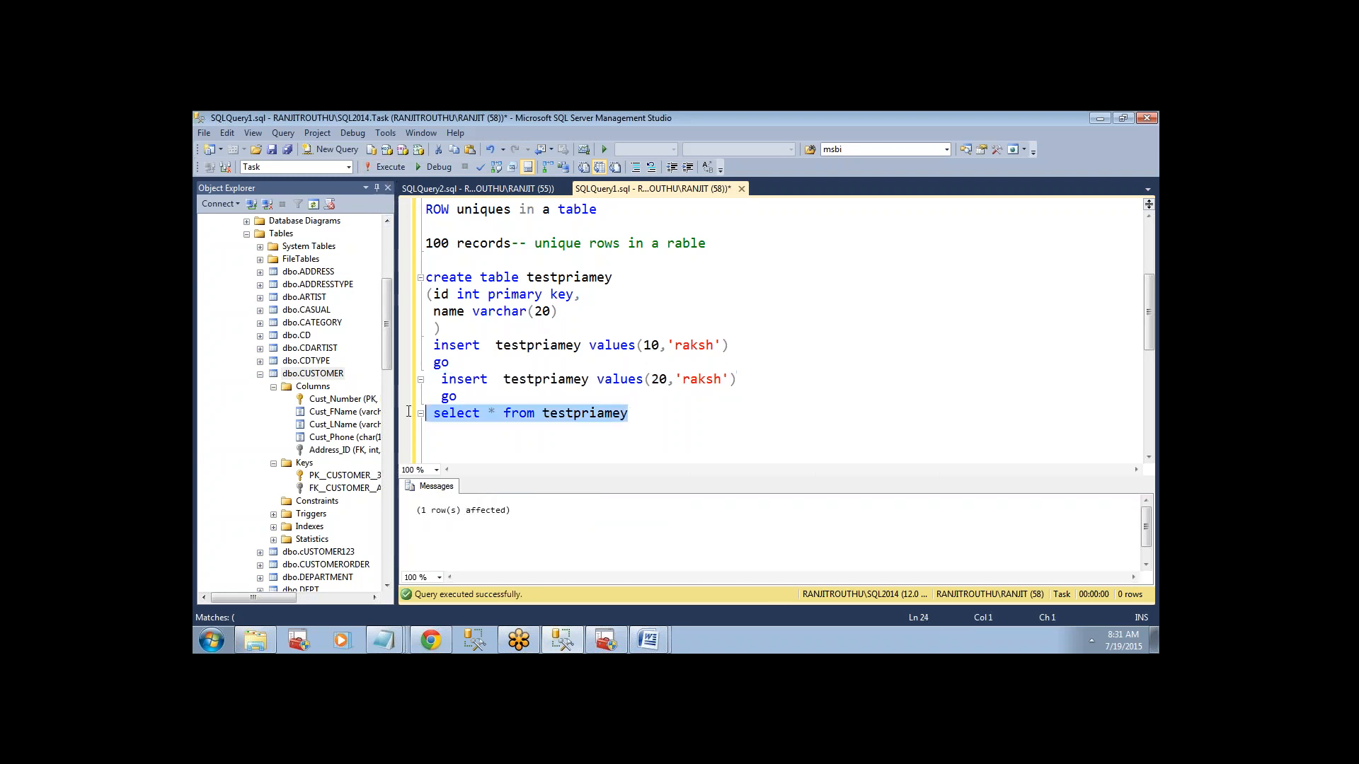
left_click(383, 171)
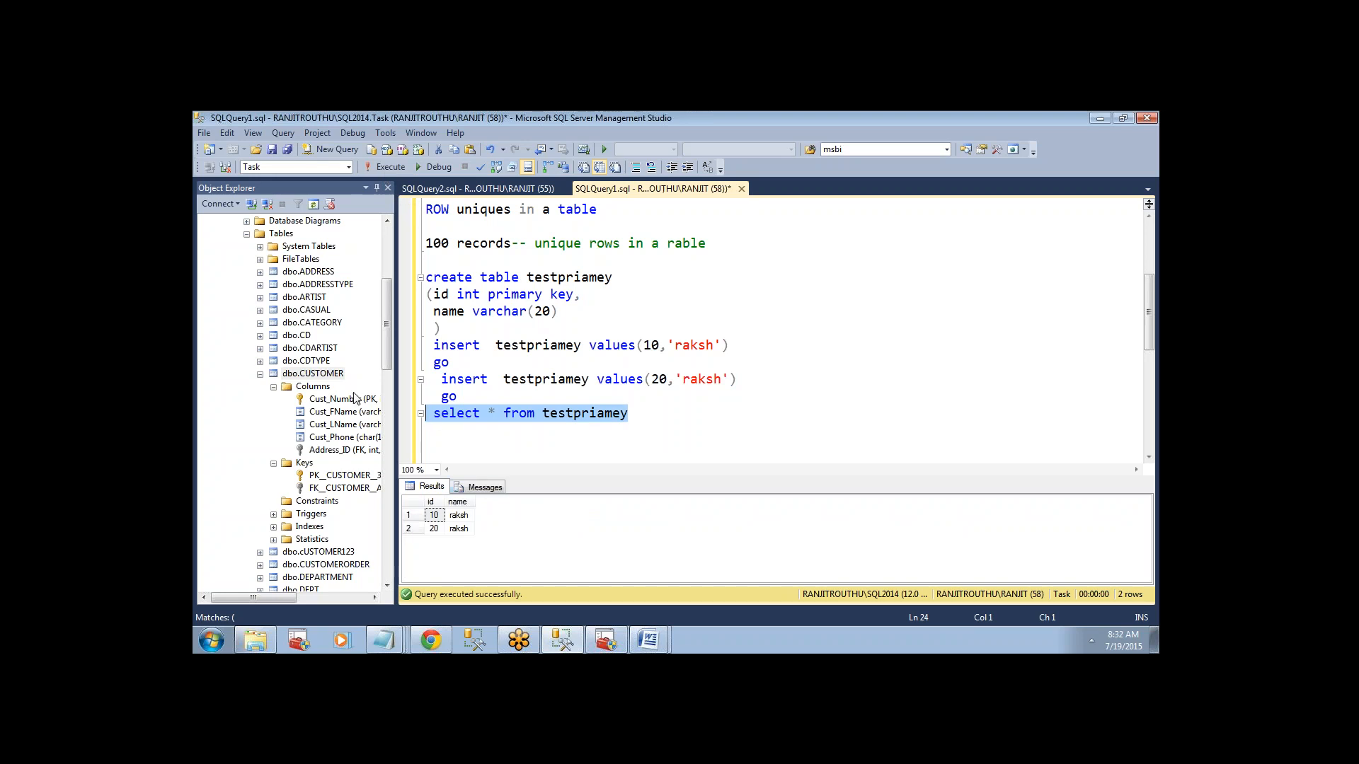
Refresh the Task database's table list and expand dbo.testpriamey down to its columns to inspect the id key column.
left_click(261, 375)
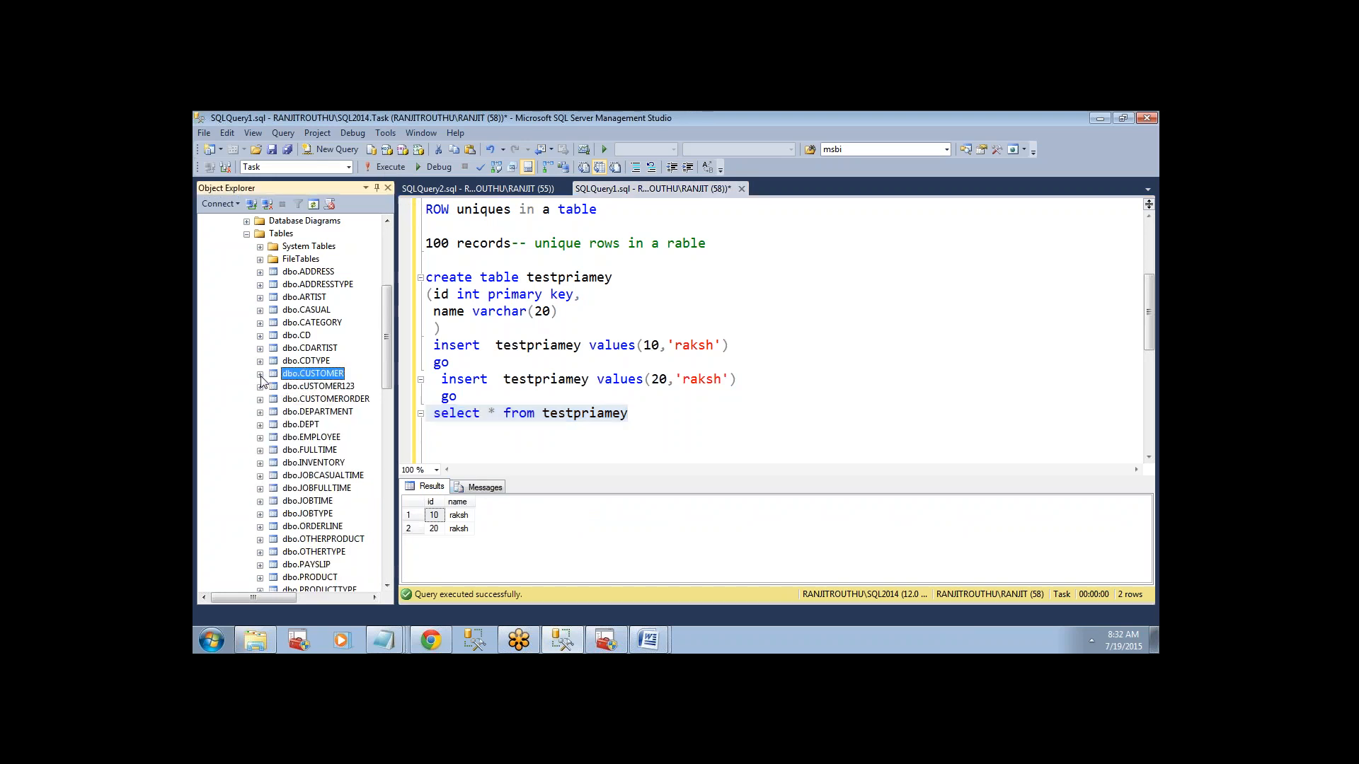
right_click(280, 237)
left_click(316, 324)
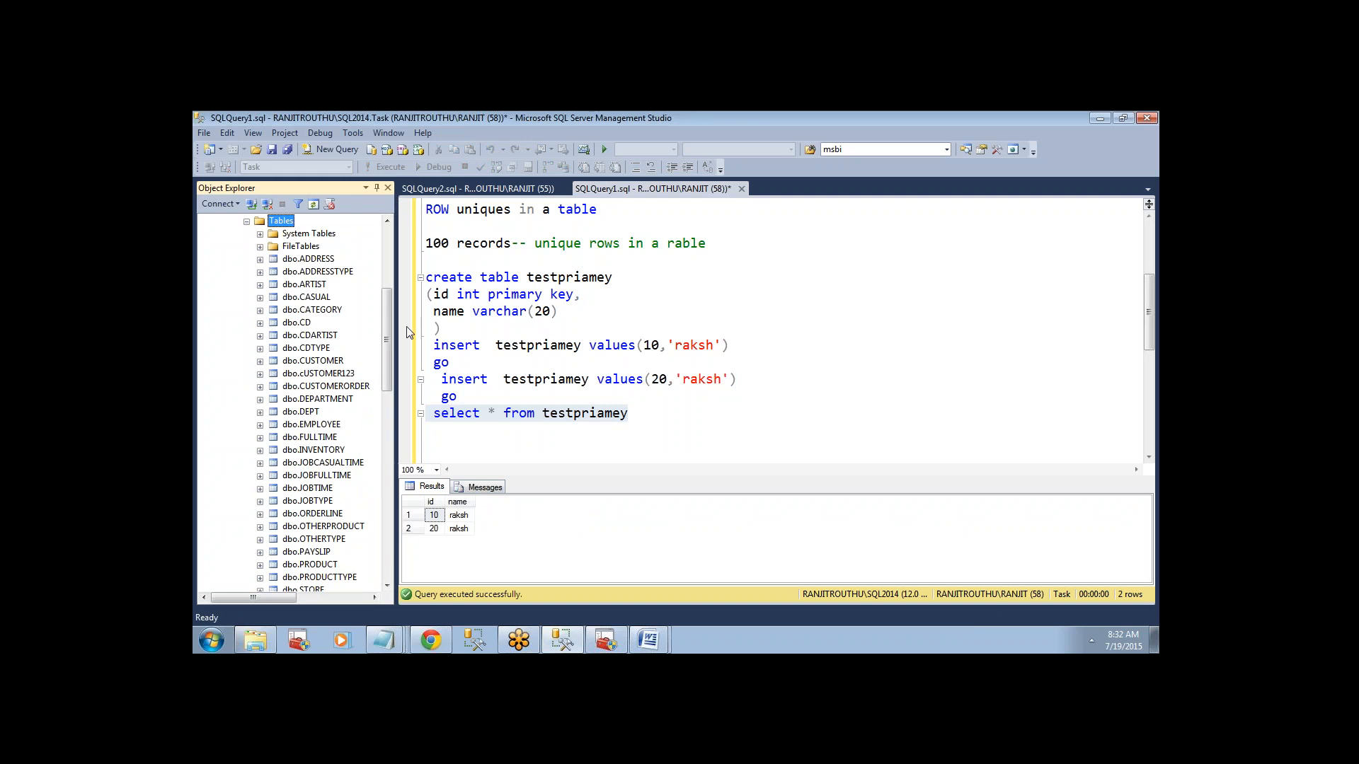
left_click_drag(394, 328, 434, 371)
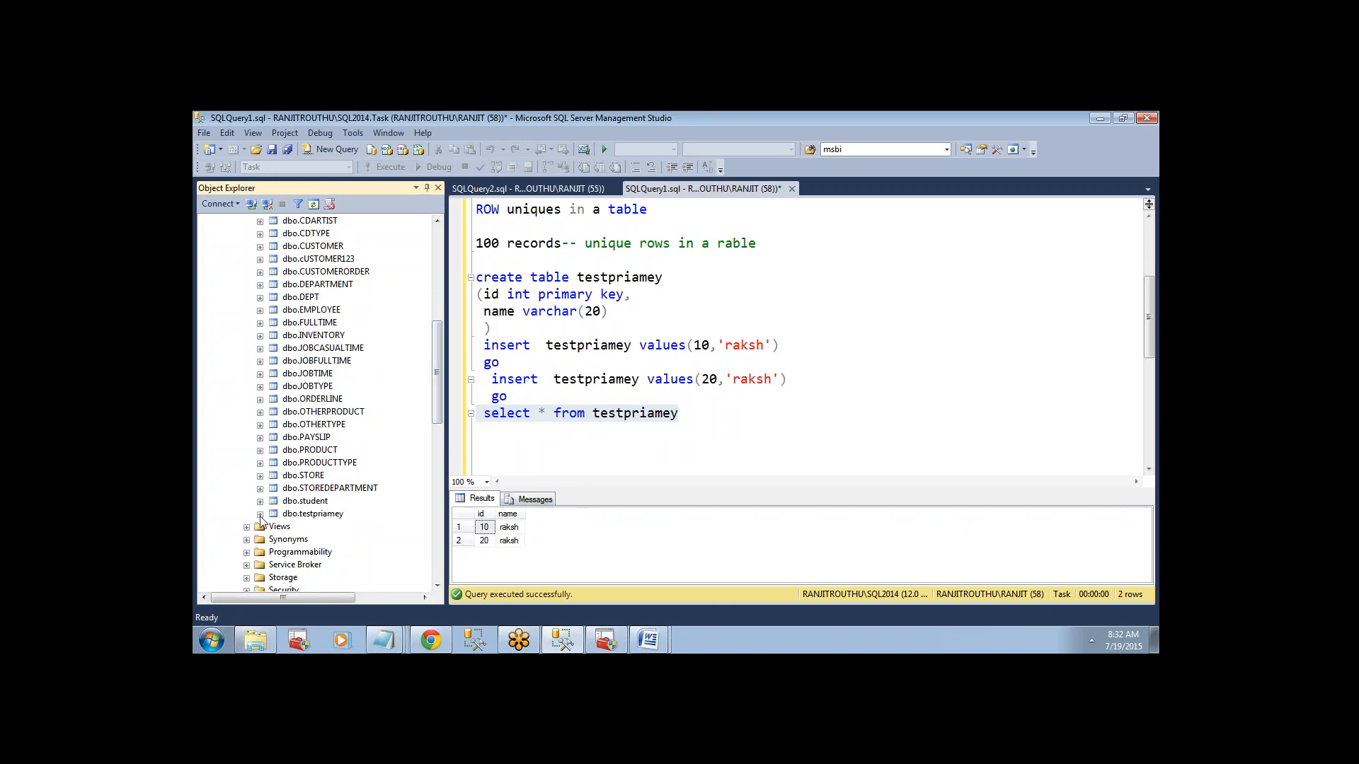
left_click(259, 514)
left_click(273, 513)
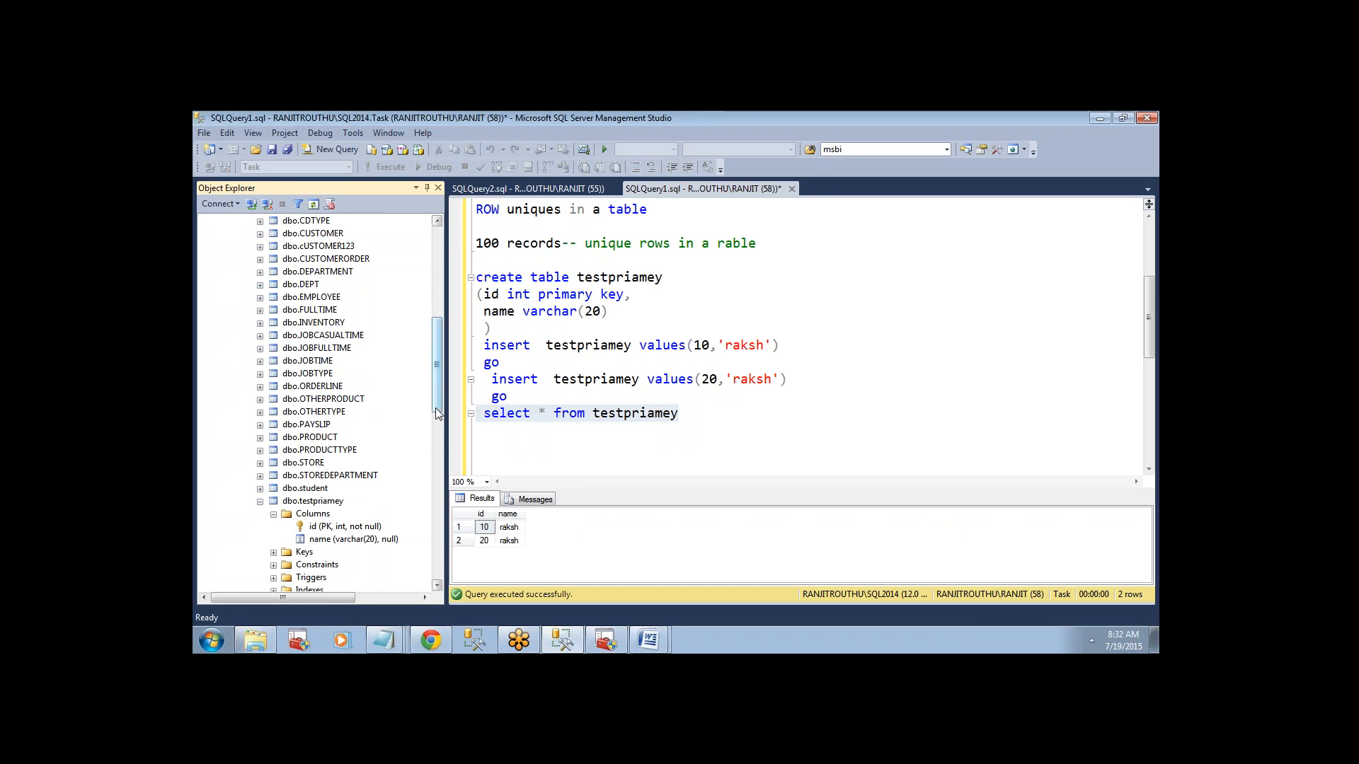
left_click_drag(435, 408, 433, 432)
left_click(323, 425)
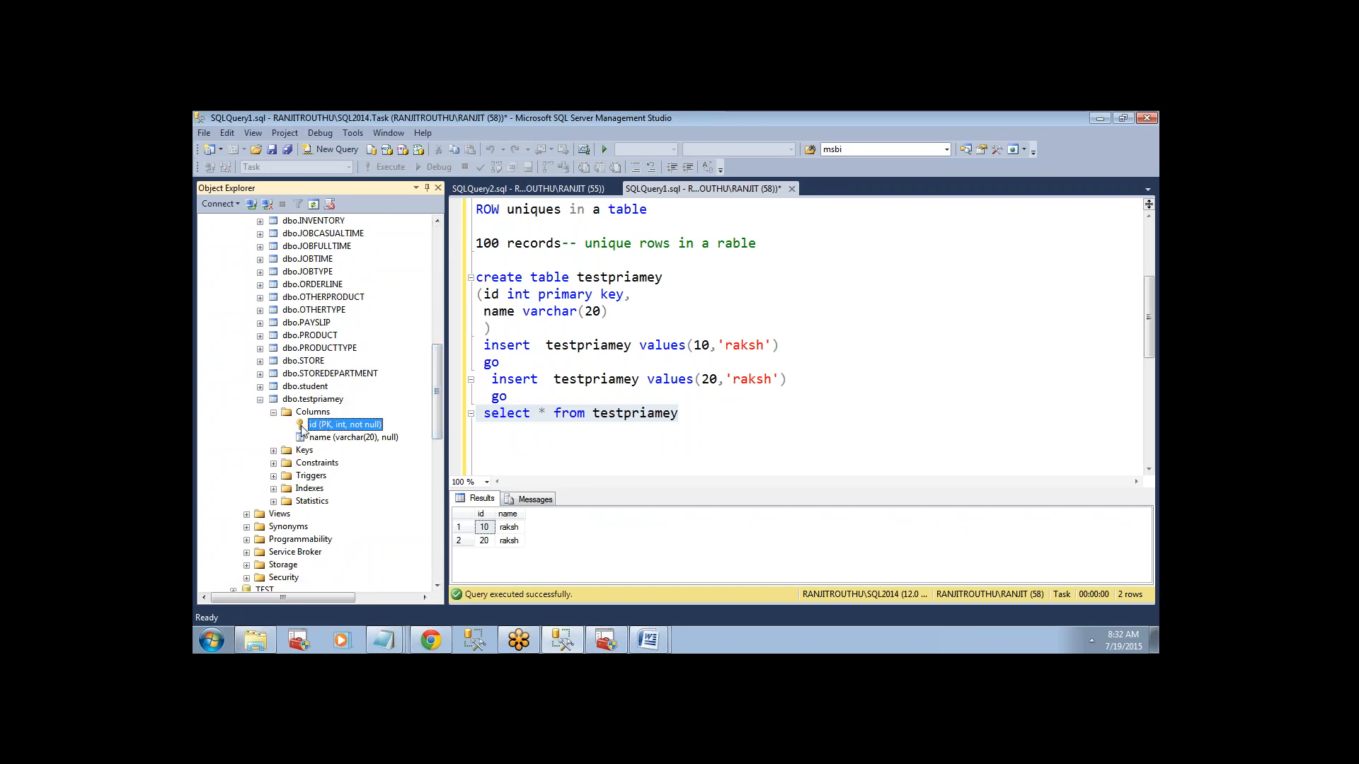
Return to the transactional replication notes in the query and collapse the Task database in the object tree.
left_click(997, 549)
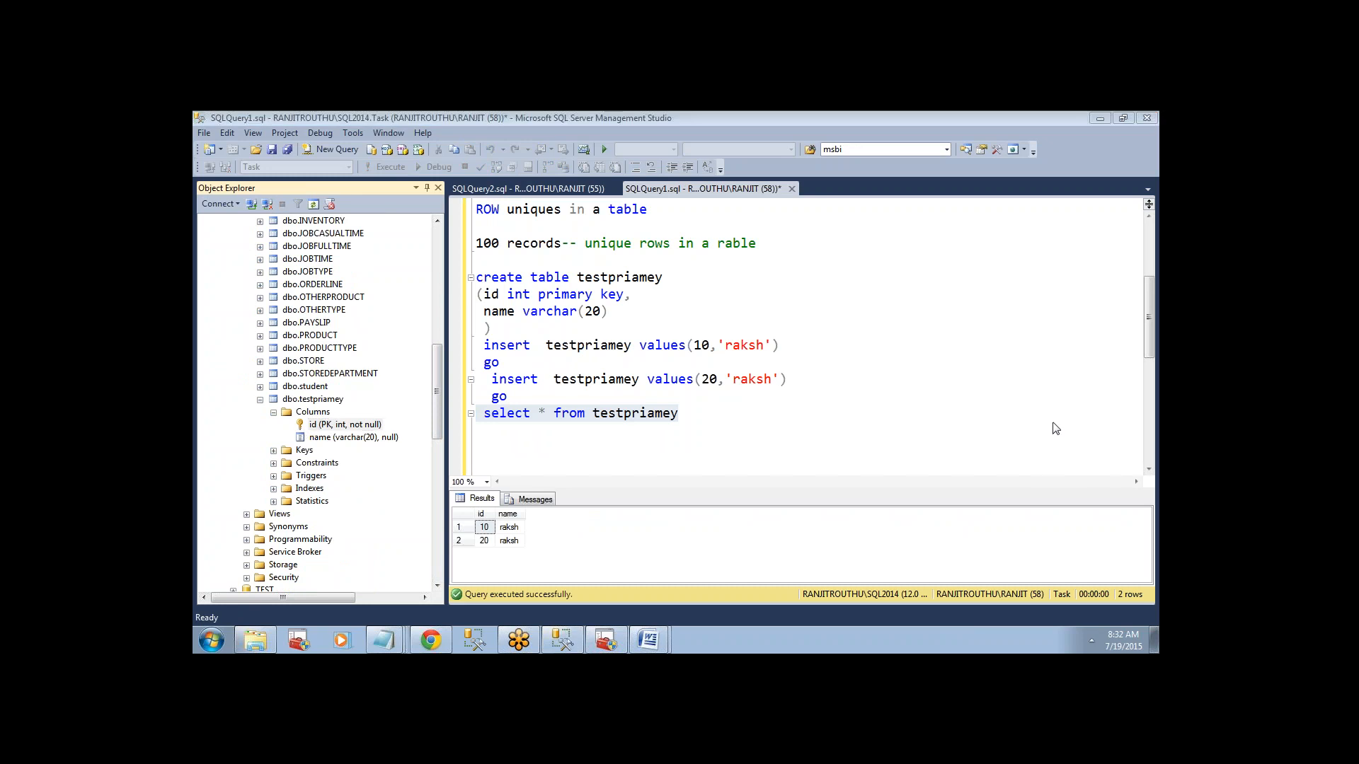
left_click(1132, 345)
left_click_drag(1146, 337, 1135, 292)
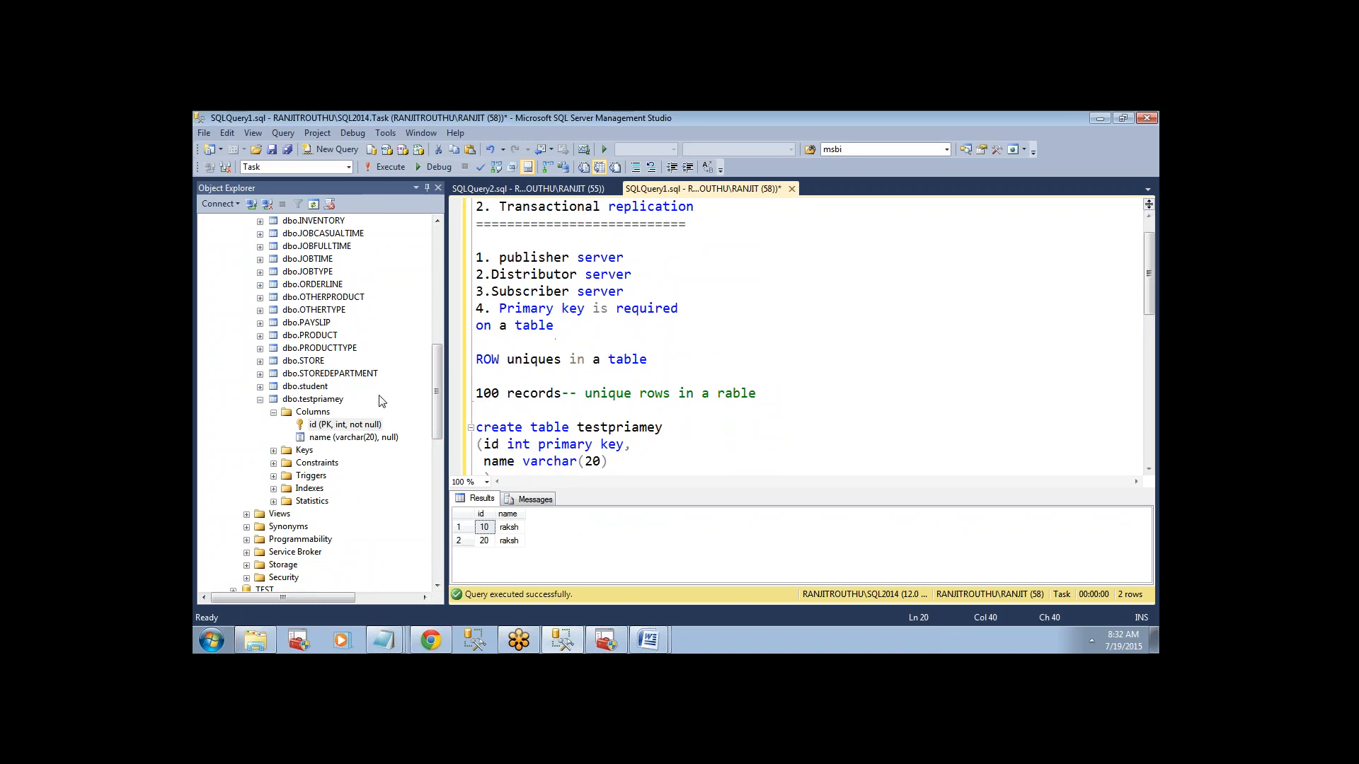
left_click_drag(441, 392, 437, 261)
left_click(233, 411)
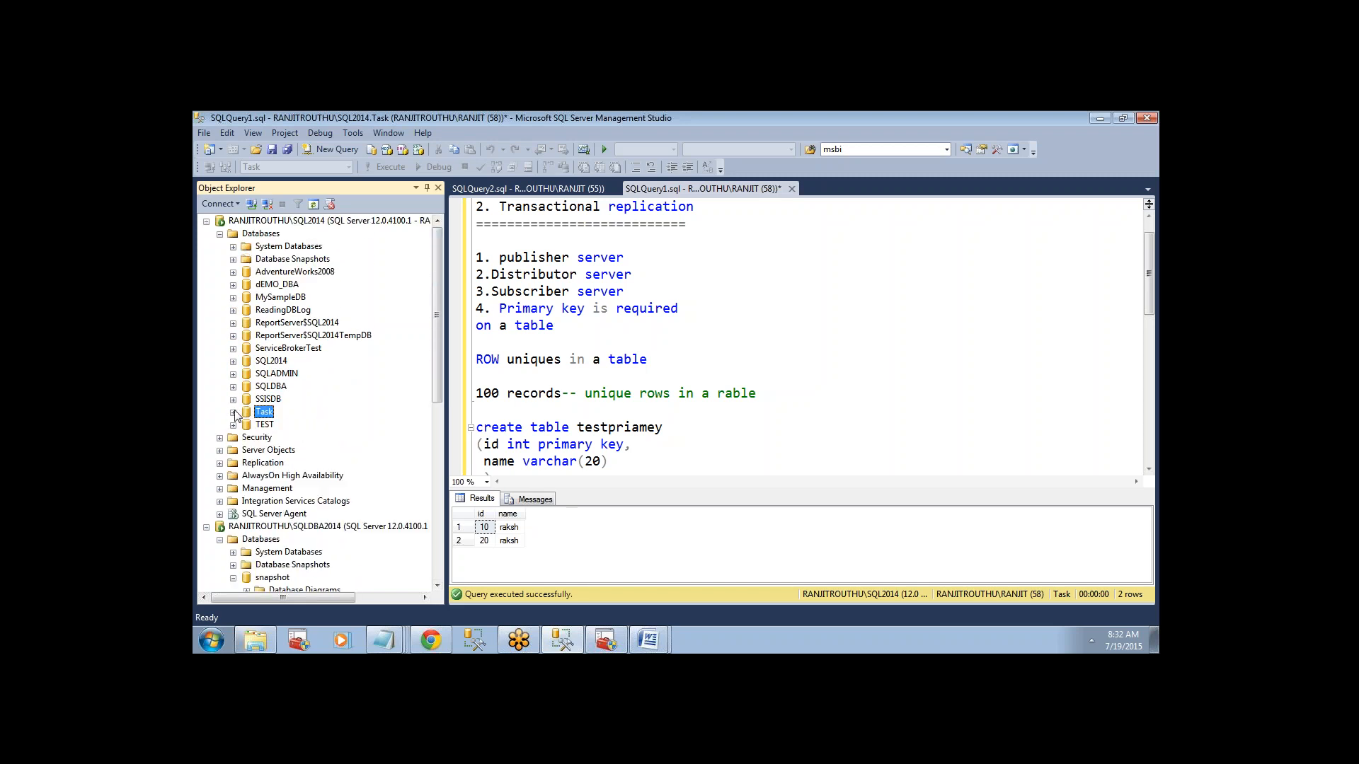
left_click_drag(439, 378, 437, 397)
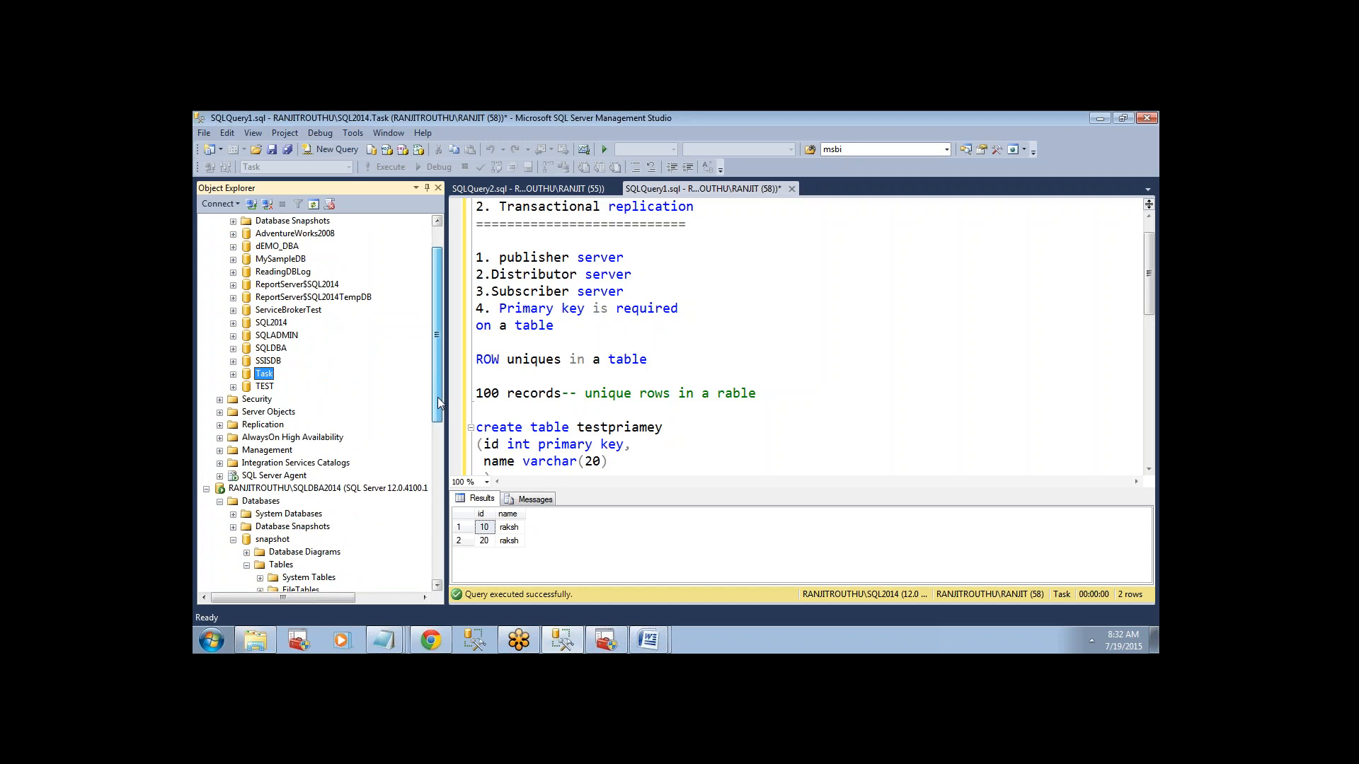
Expand Replication on the SQL2014 server and open the New Publication Wizard for its local publications.
left_click_drag(437, 397, 439, 351)
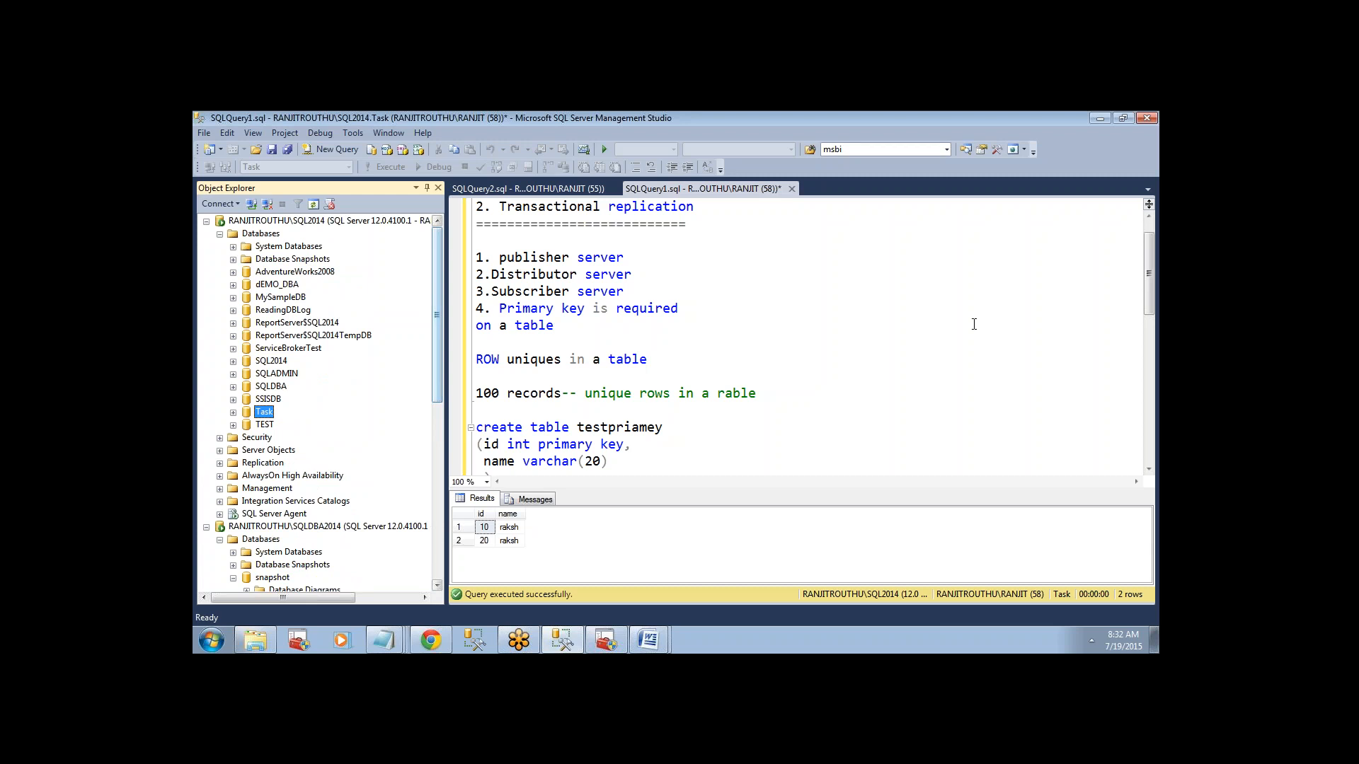
left_click_drag(1149, 273, 1158, 324)
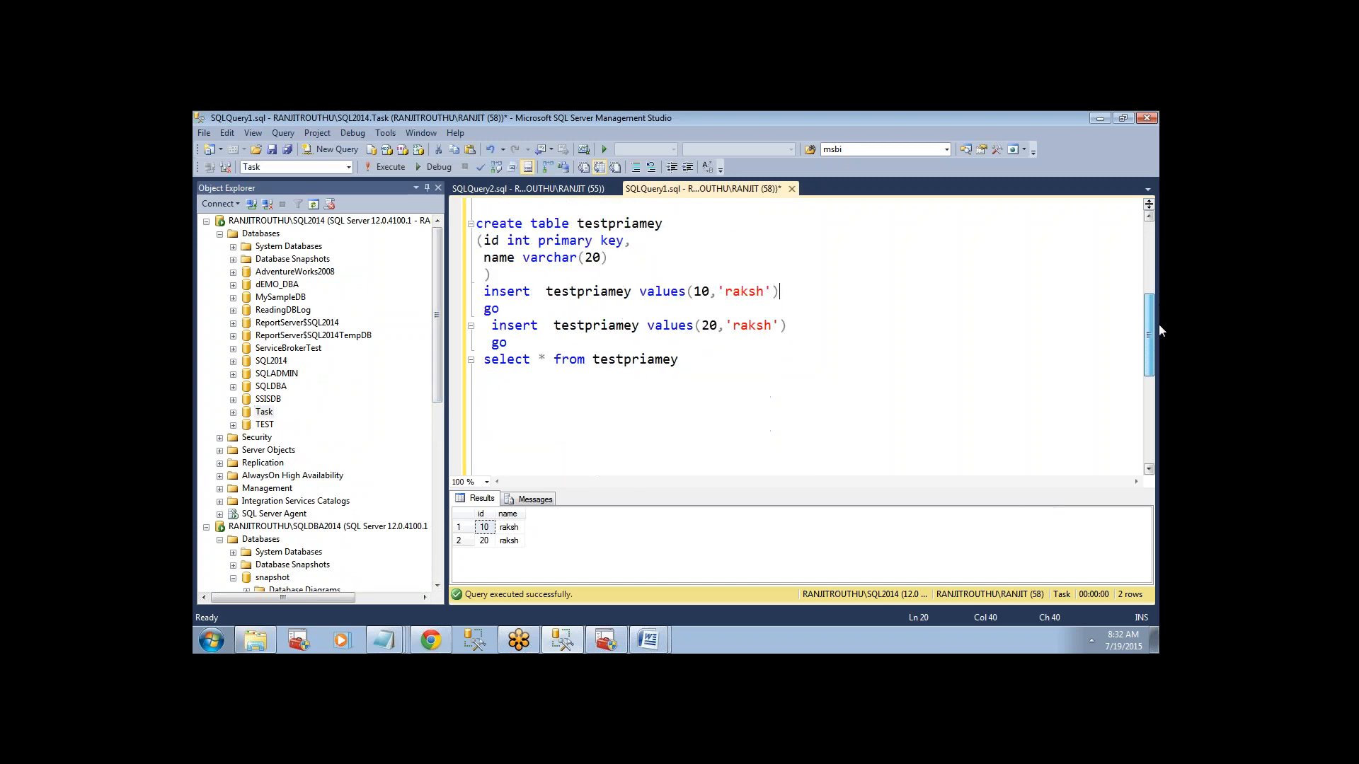
left_click(270, 238)
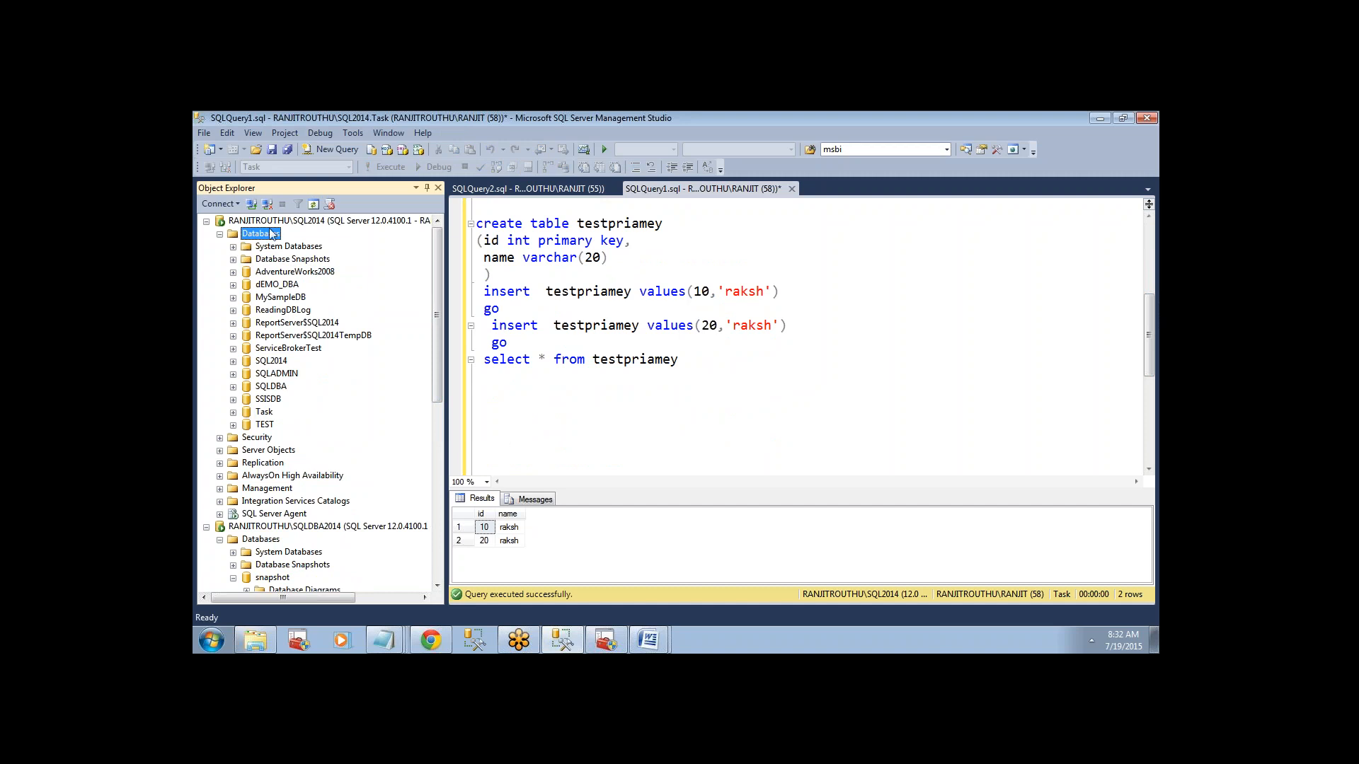
left_click(267, 224)
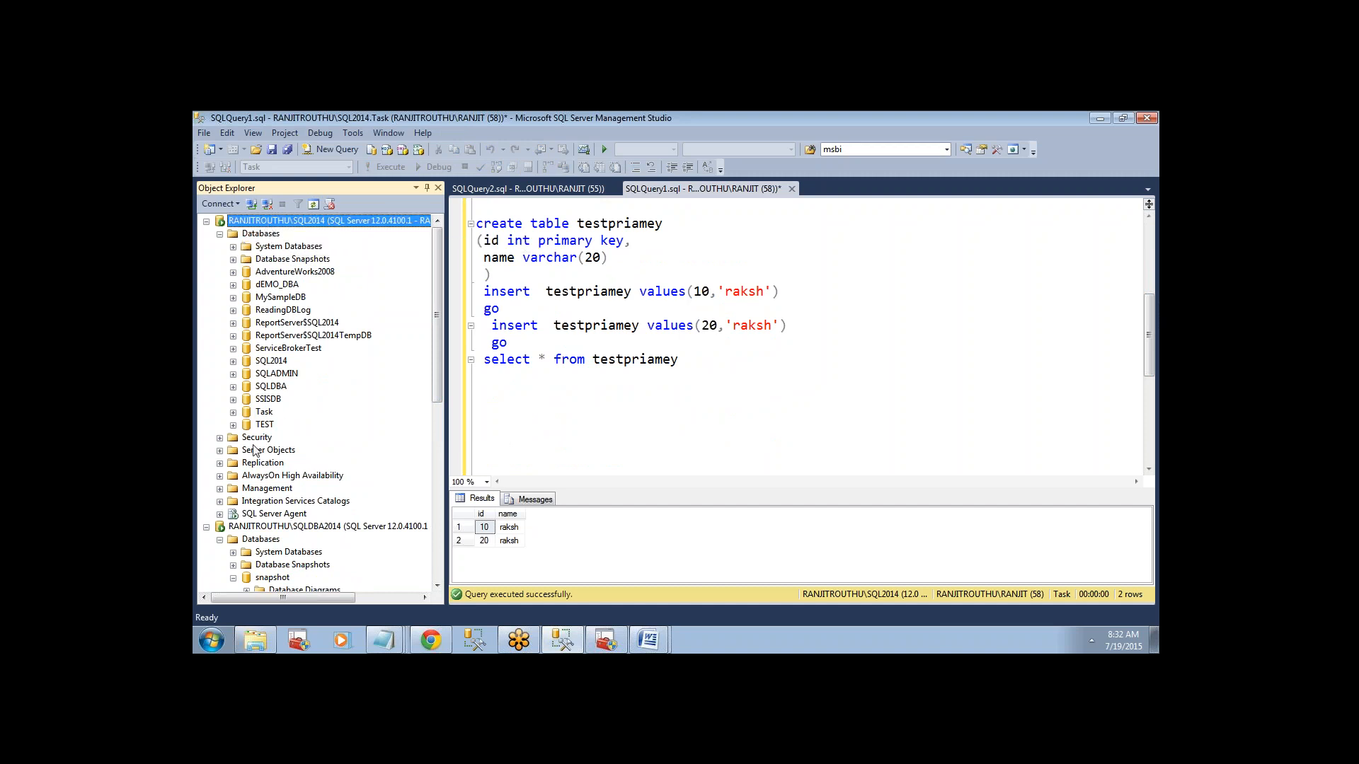
left_click(241, 464)
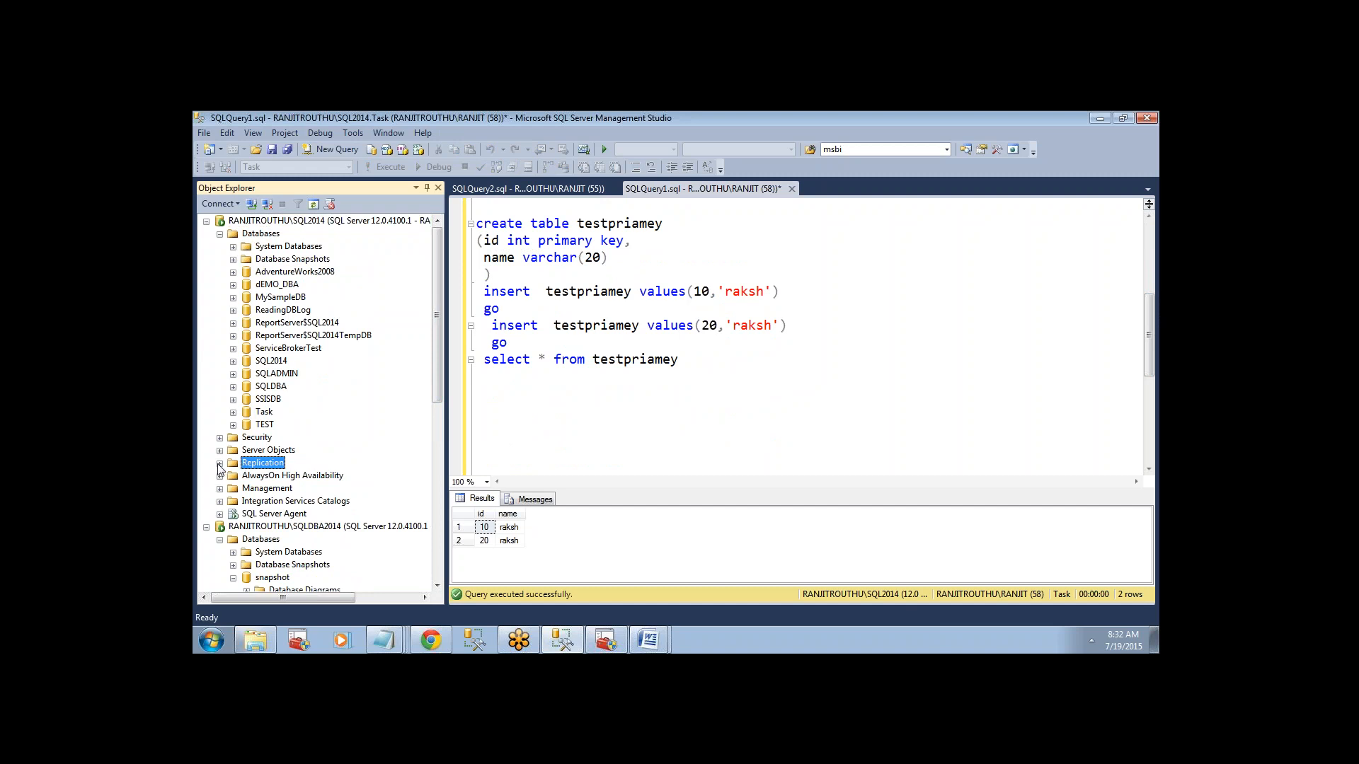
left_click(220, 463)
left_click(266, 476)
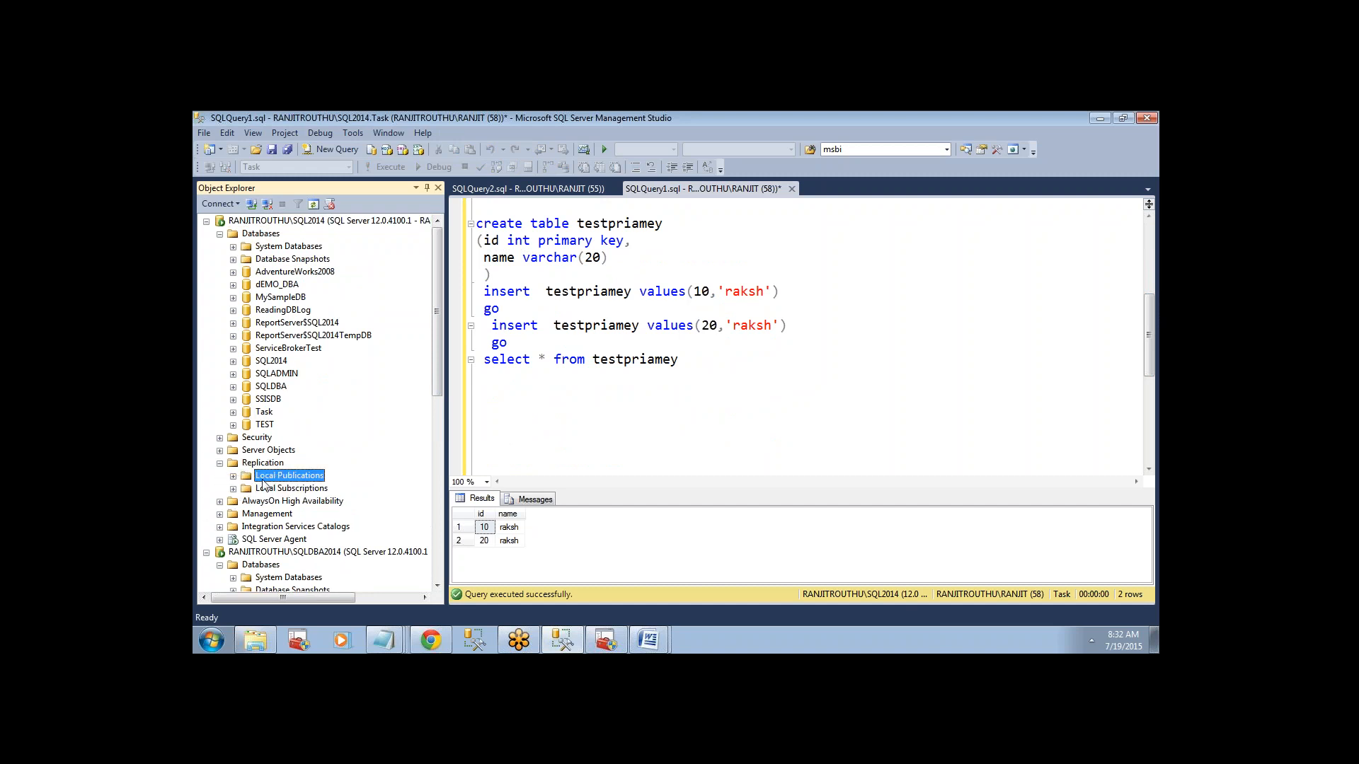
right_click(264, 484)
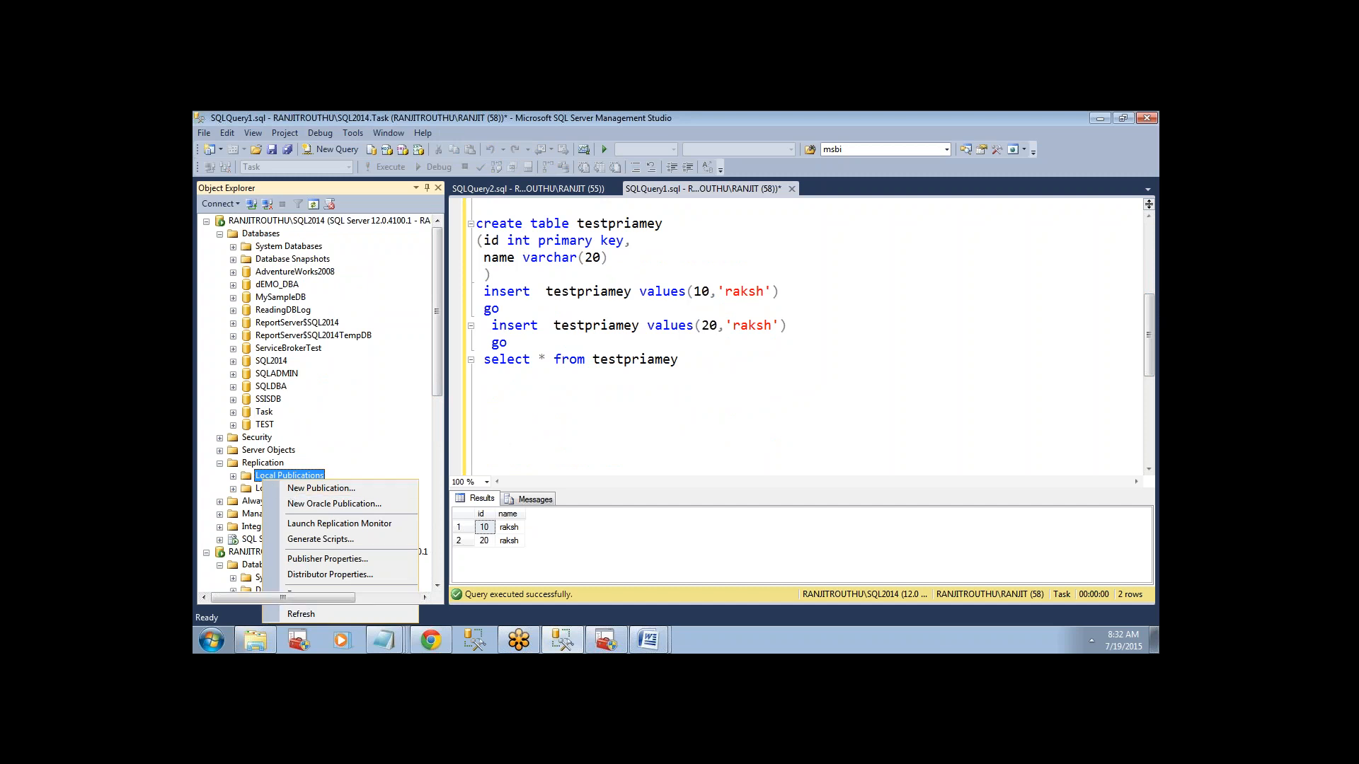
left_click(311, 488)
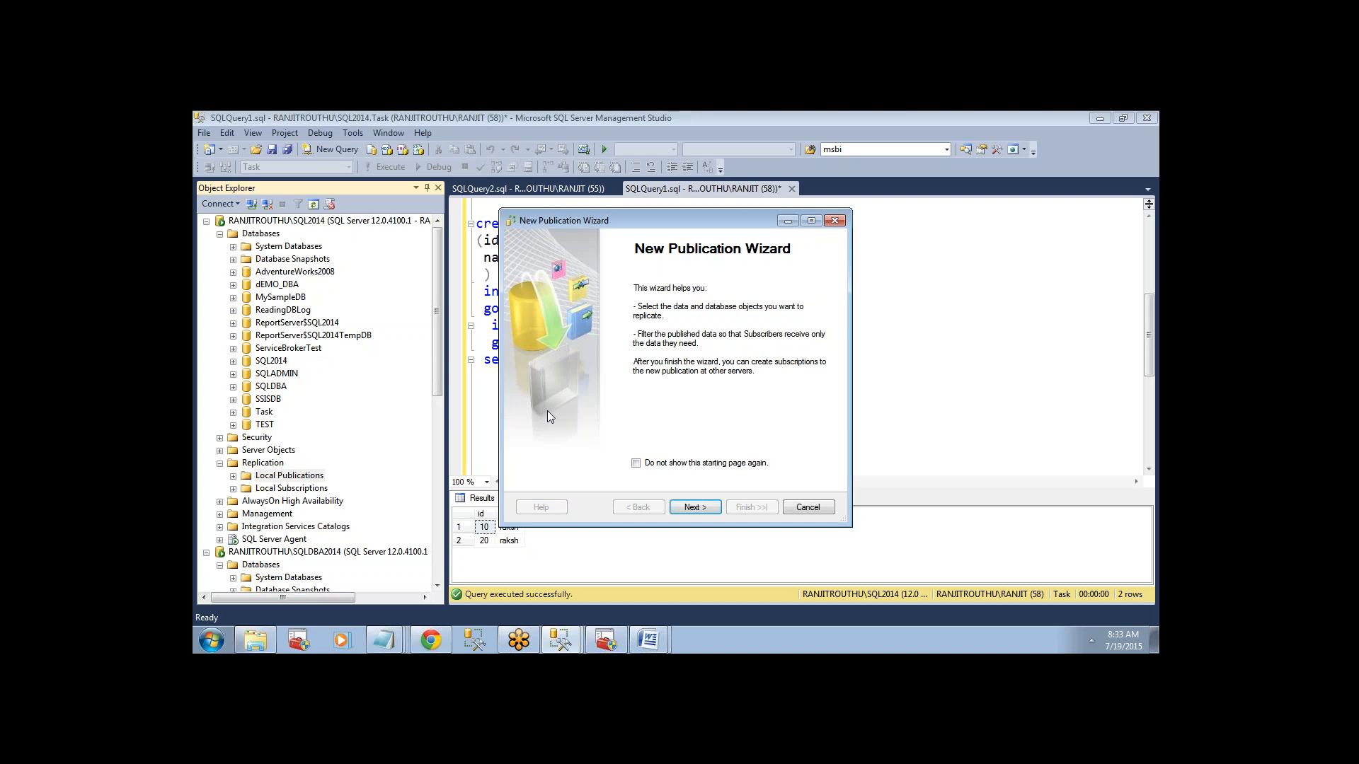
Return to the query notes and add the heading "Agents in transatcions repl" with an underline of equals signs below the select query.
left_click(897, 292)
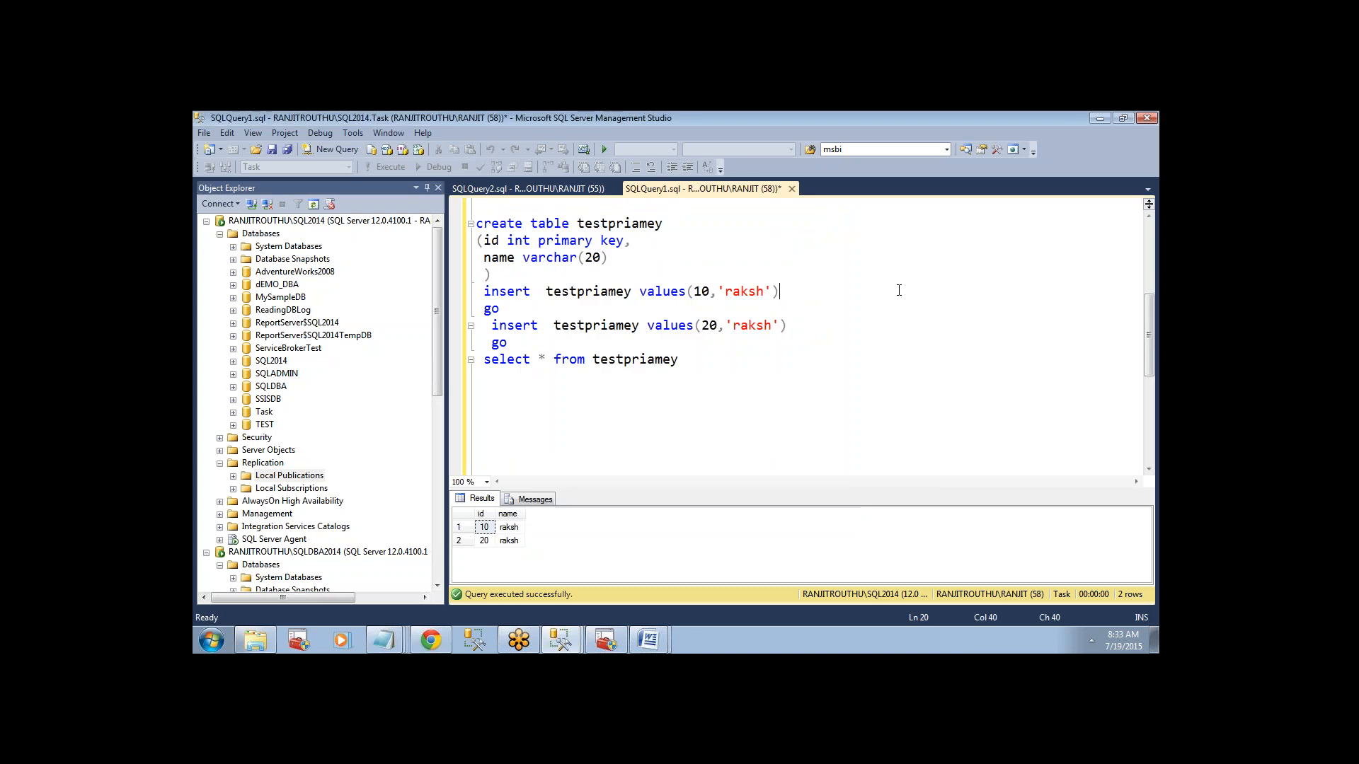
left_click(702, 379)
key("Return")
key("Return")
type("Agents in transatc")
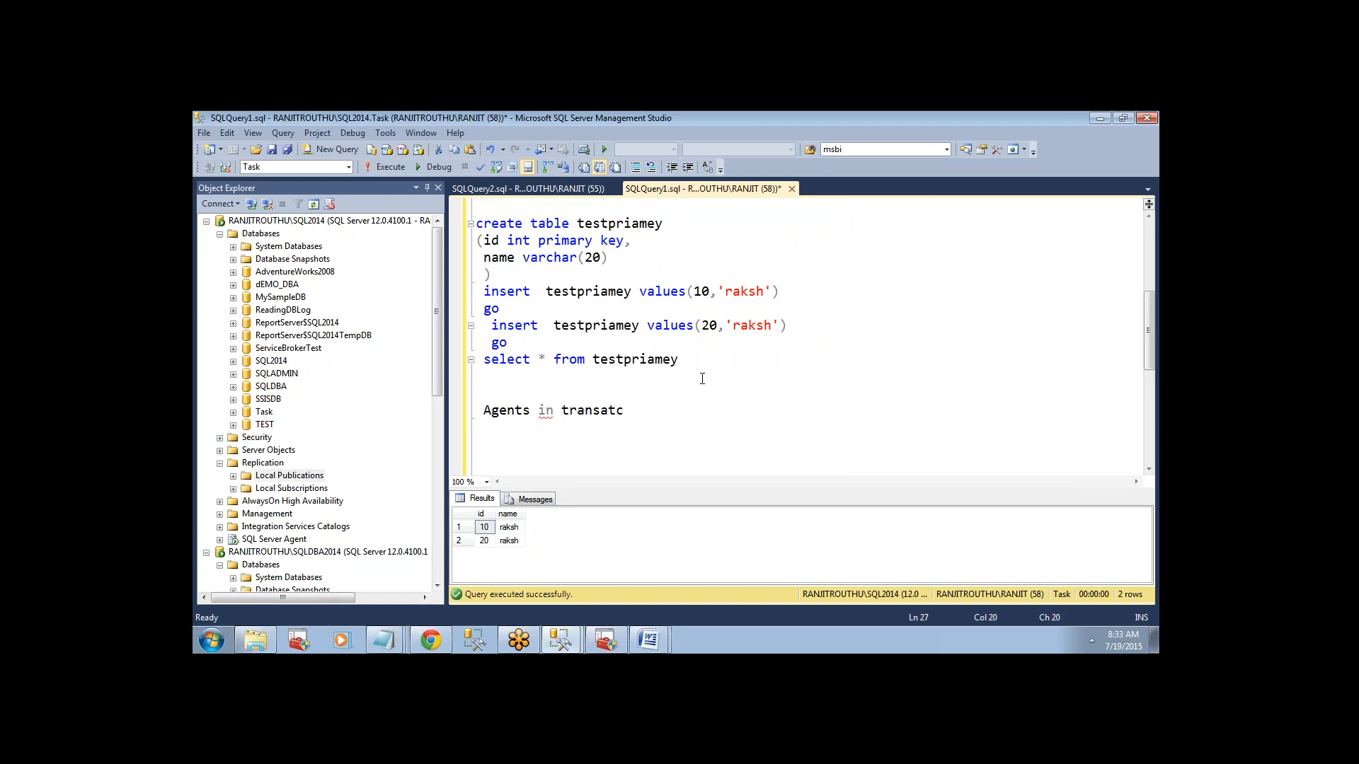
type("ions are")
key("BackSpace")
key("BackSpace")
key("BackSpace")
type("te")
key("BackSpace")
key("BackSpace")
type("repl ")
type("============================")
key("Return")
List three numbered agents under the heading: "Sanpshot agent", "Log reader agent" and "Distributor agent".
type("1.")
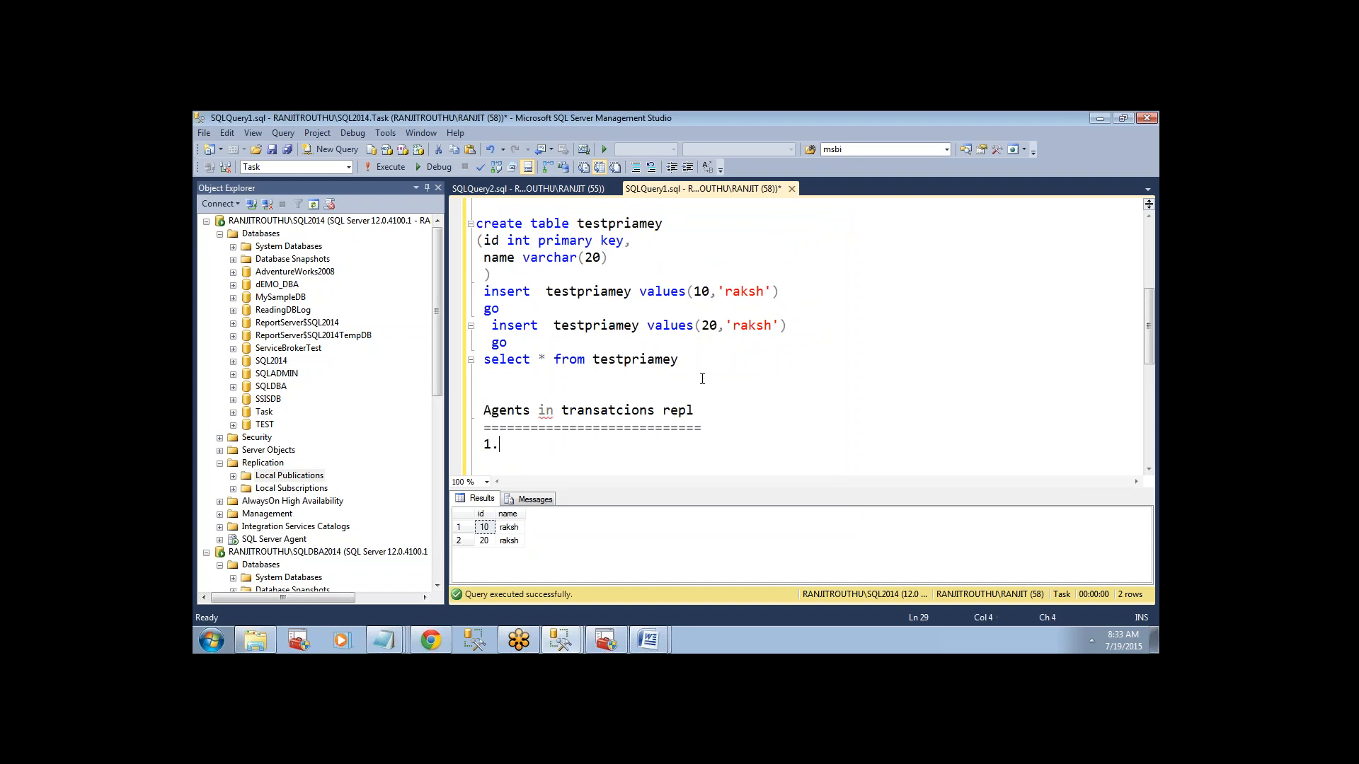
type(" Sanpshot agent 2. L")
key("BackSpace")
type("Log re")
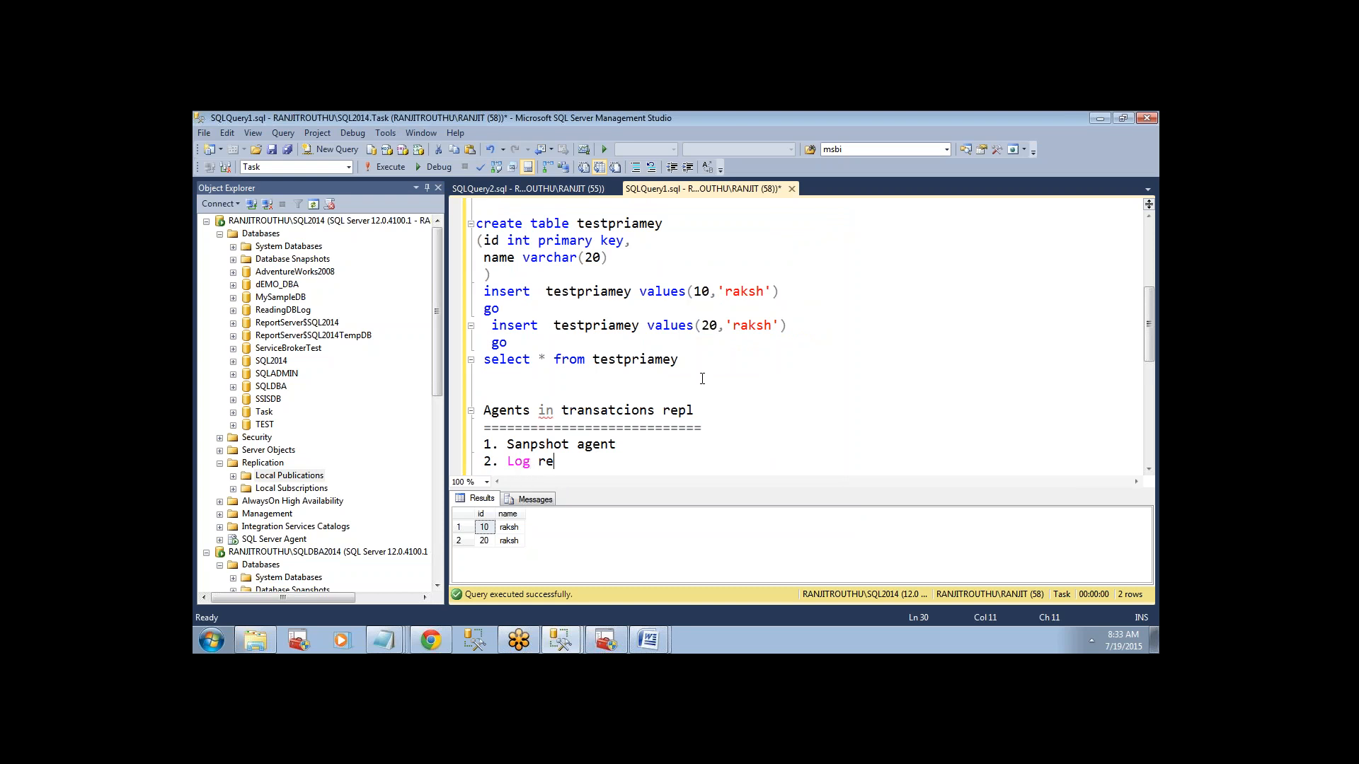
type("ader agent")
key("Return")
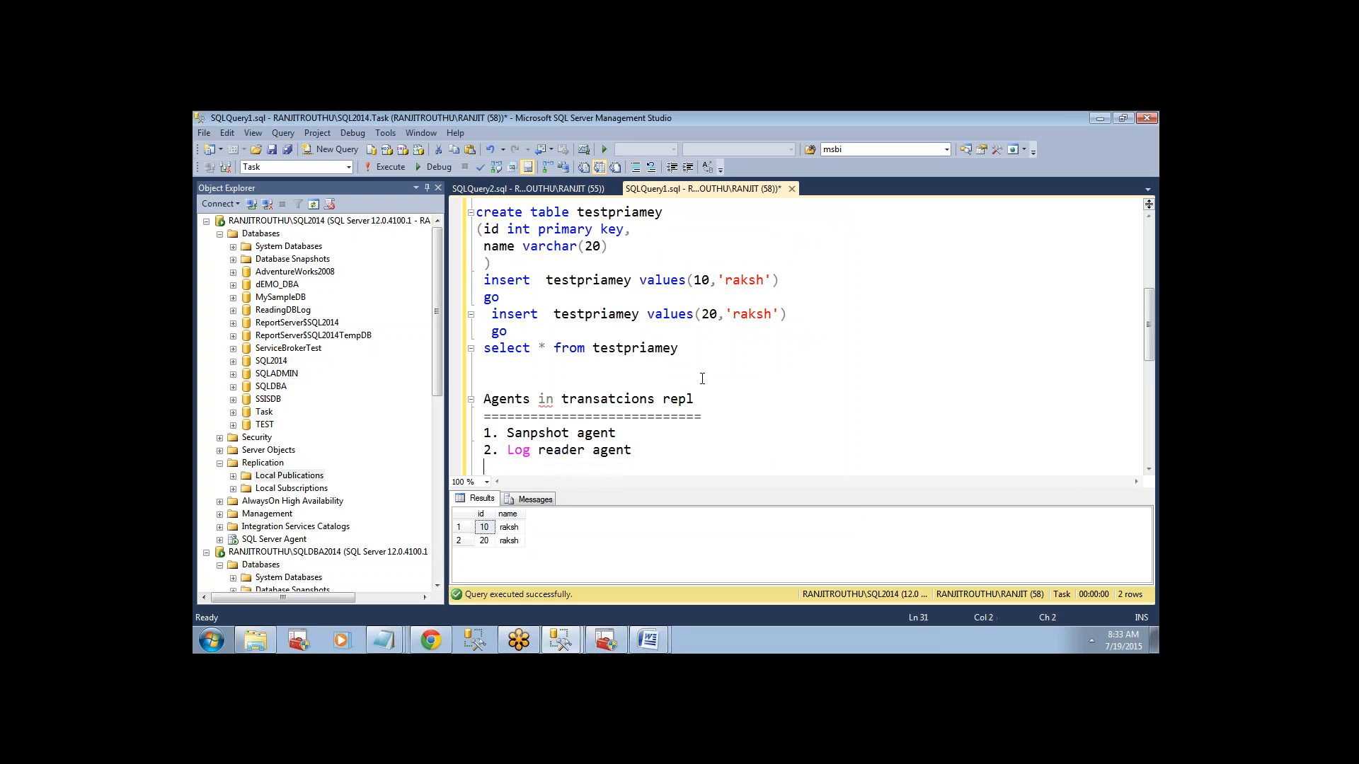
type("3. Distributor agent")
key("Return")
key("Return")
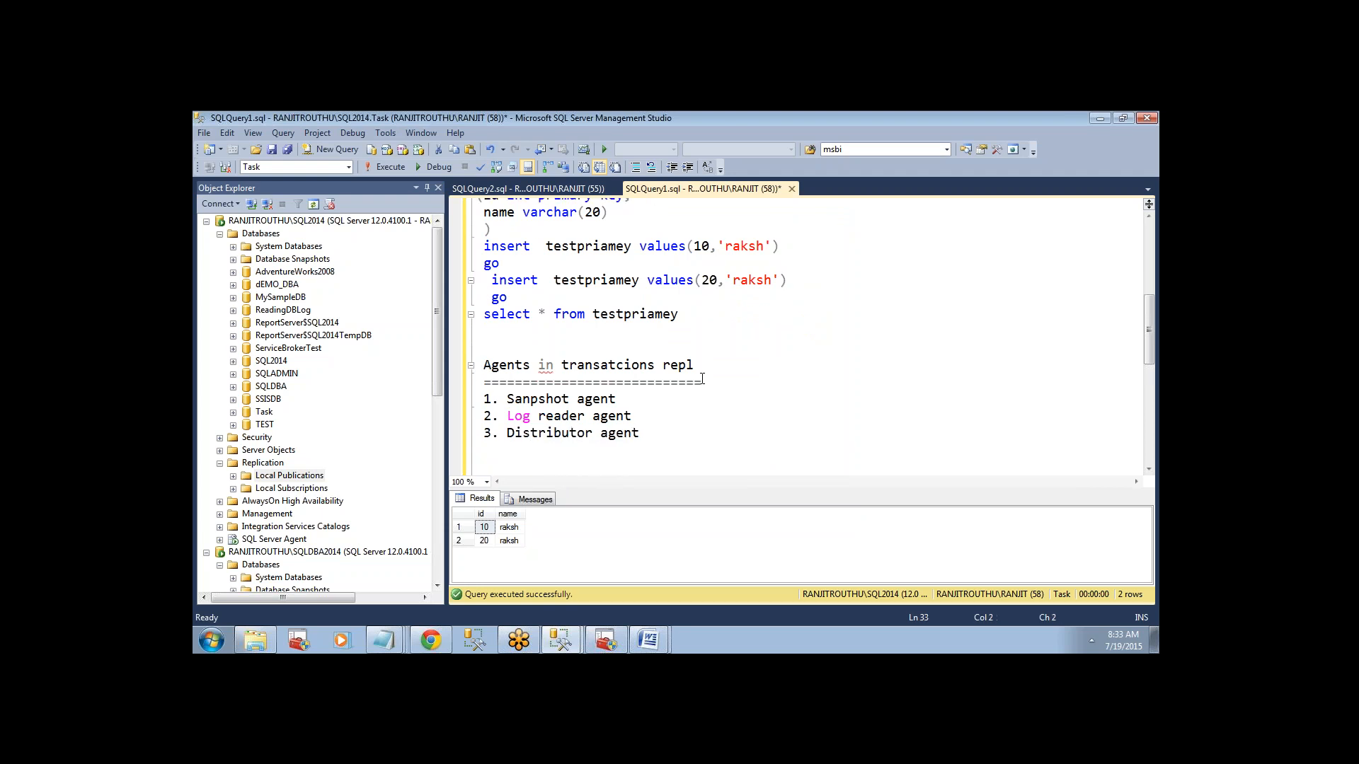
Examine the snapshot and log reader agent lines alongside the TEST database and SQLAZURE server in the object tree, collapsing the SQLDBA2014 server.
left_click_drag(1150, 334, 1149, 347)
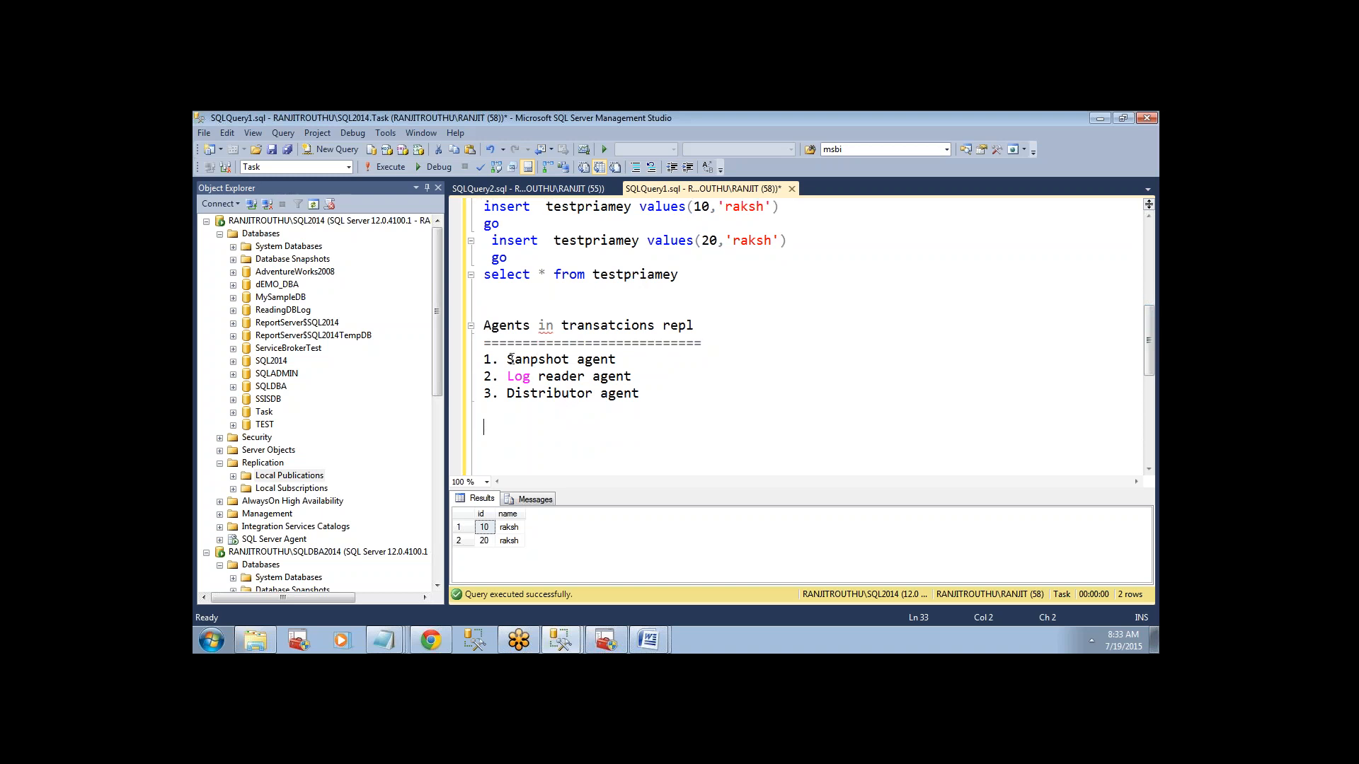
left_click_drag(506, 359, 617, 359)
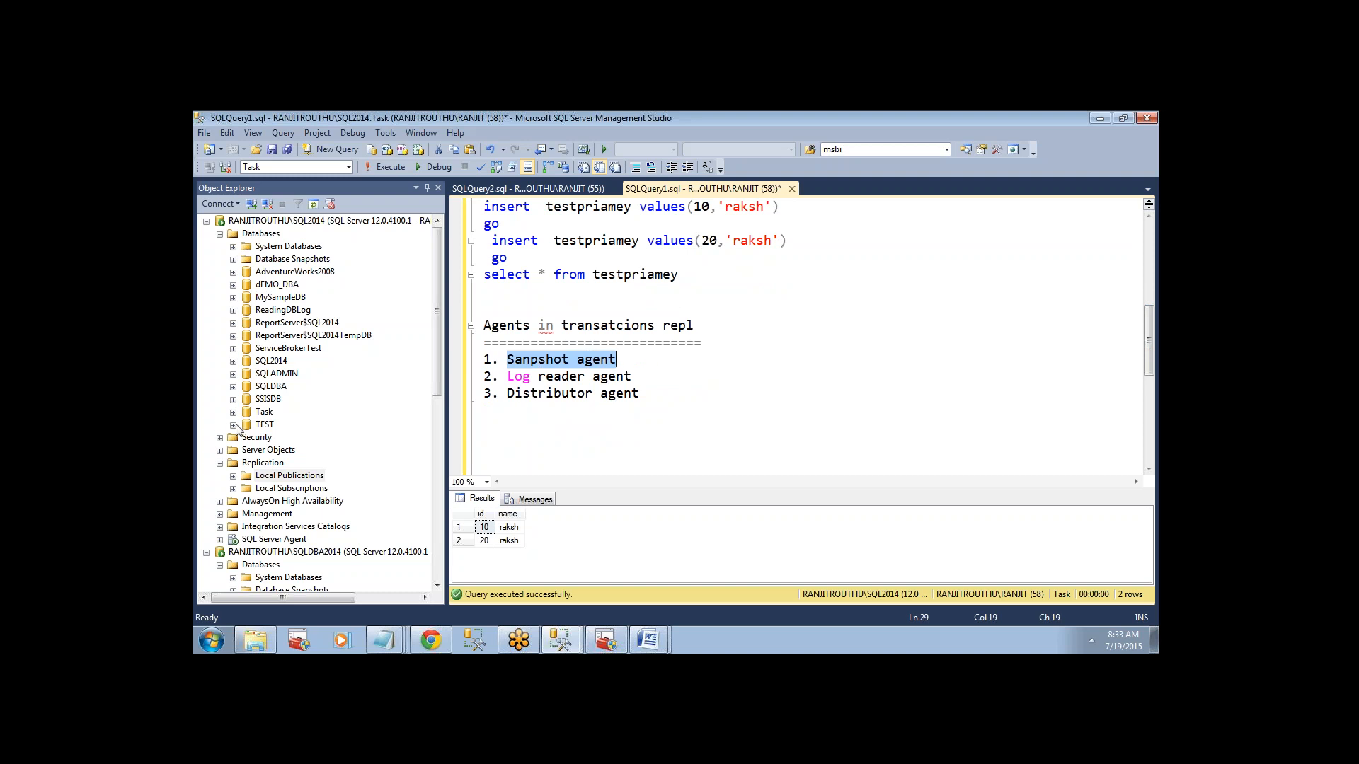
left_click(260, 426)
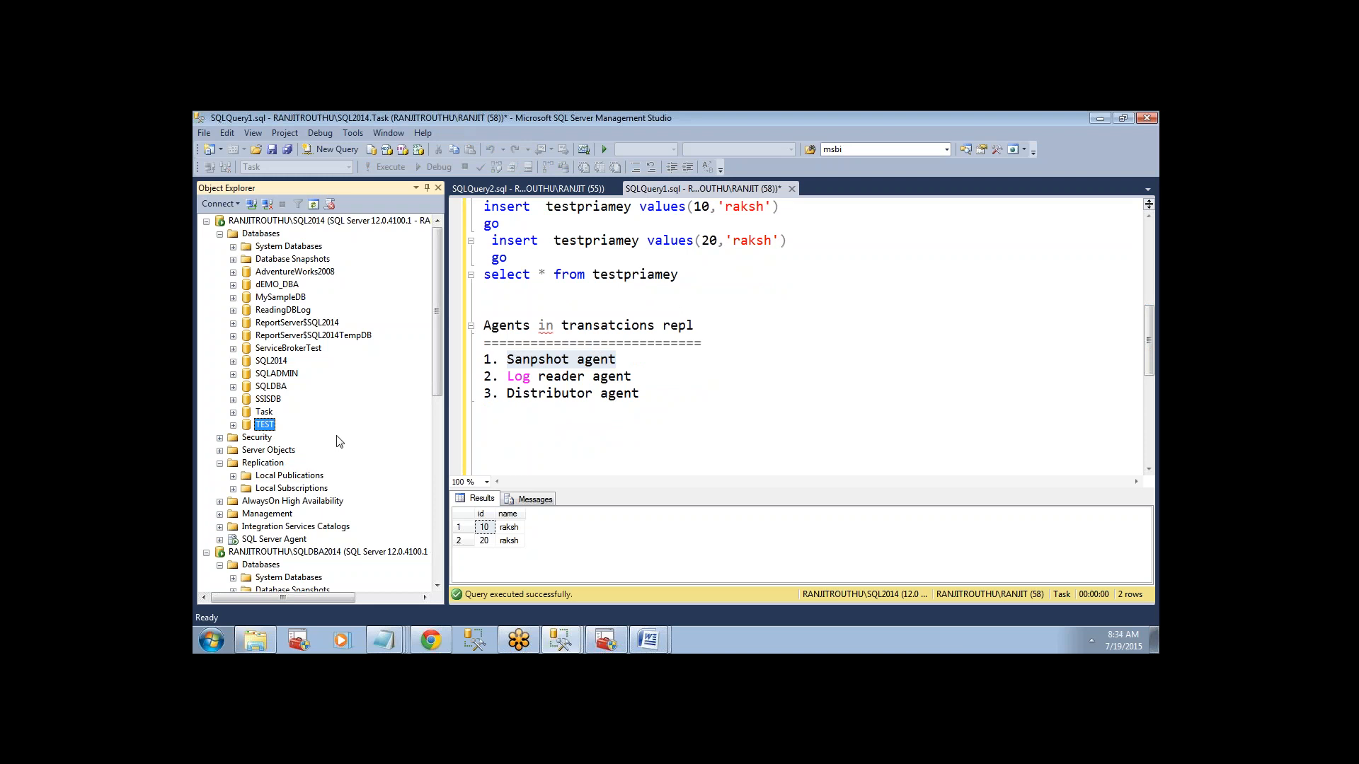
left_click_drag(435, 380, 439, 443)
left_click(317, 519)
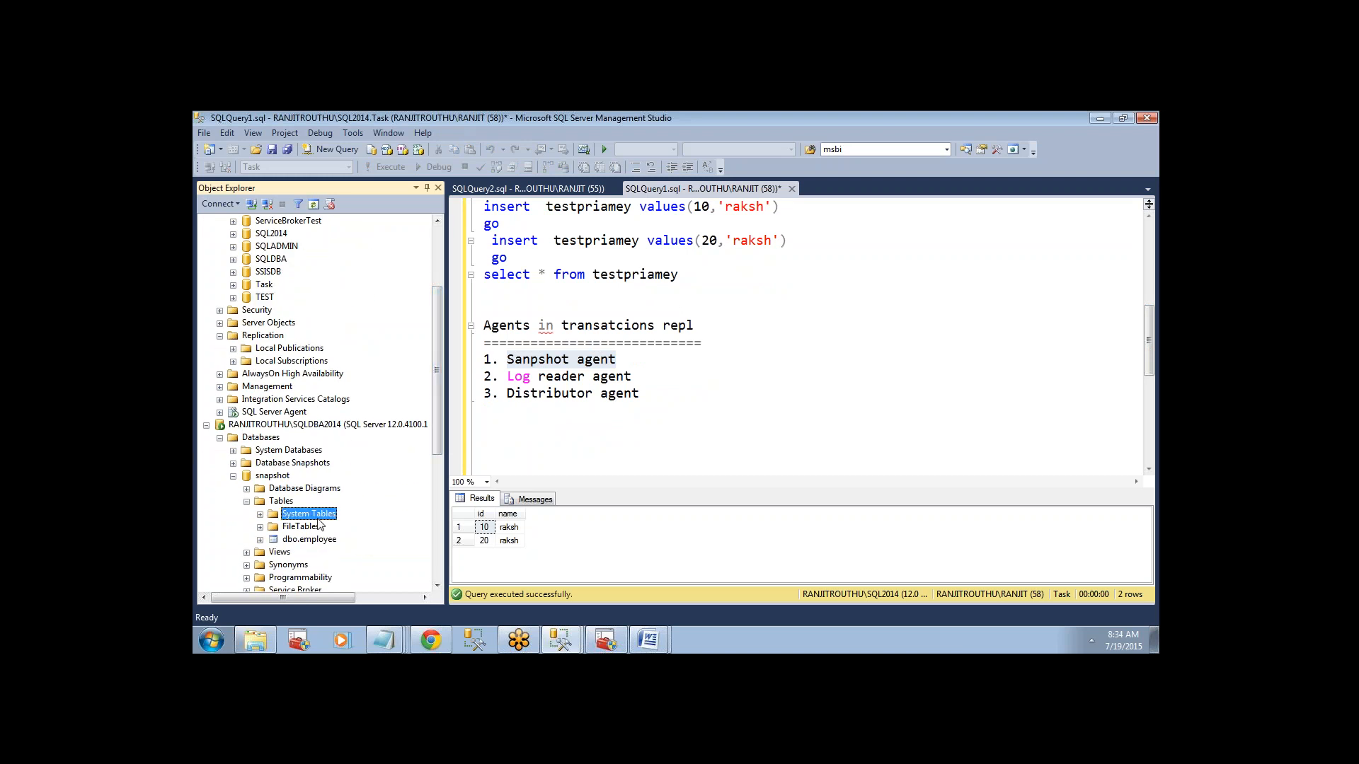
left_click(206, 424)
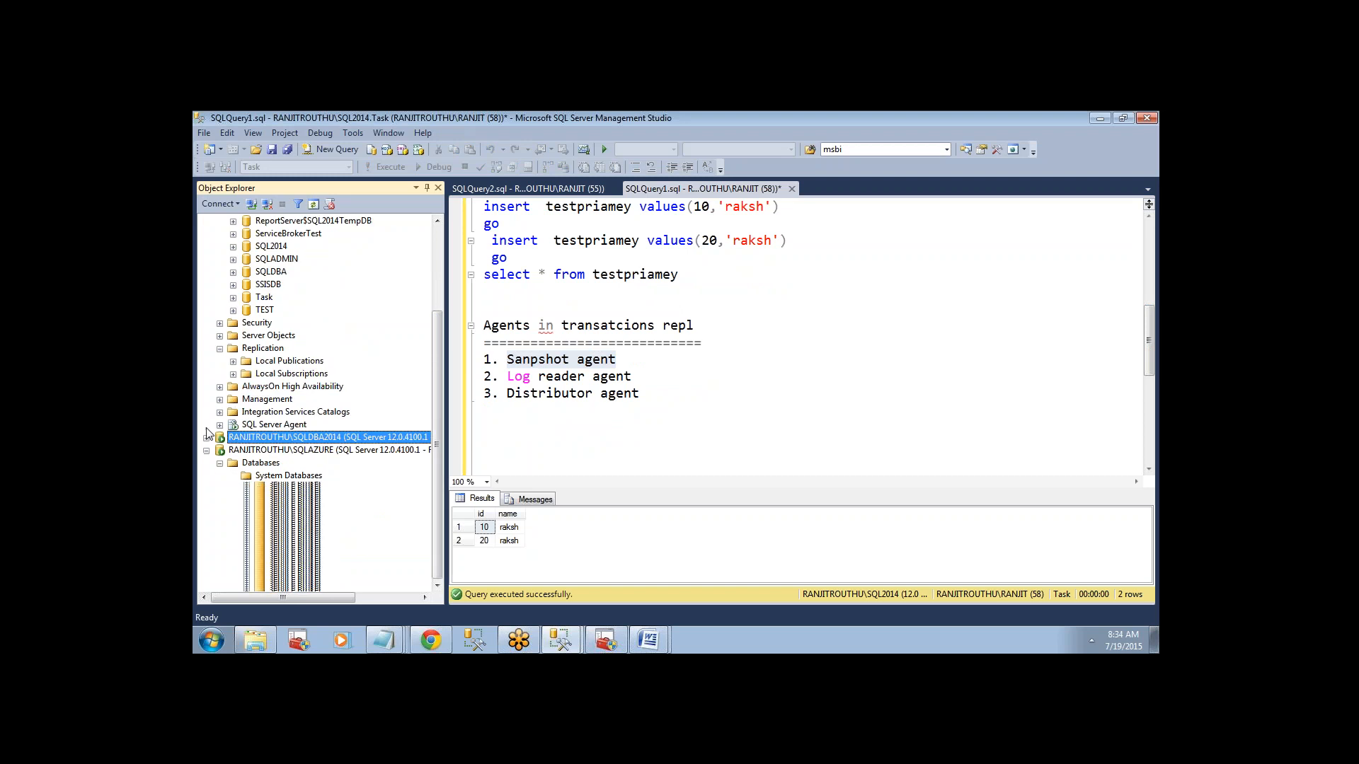
left_click(283, 451)
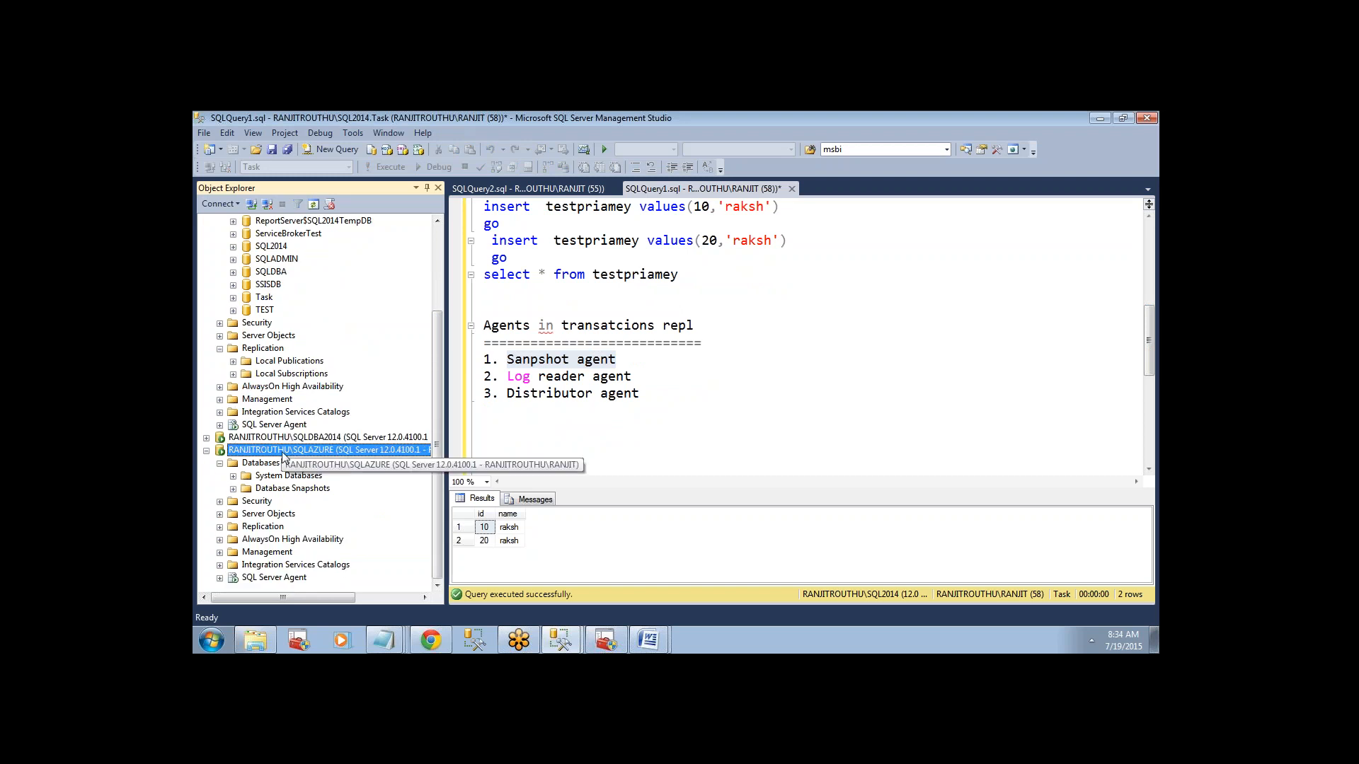
left_click_drag(617, 360, 483, 360)
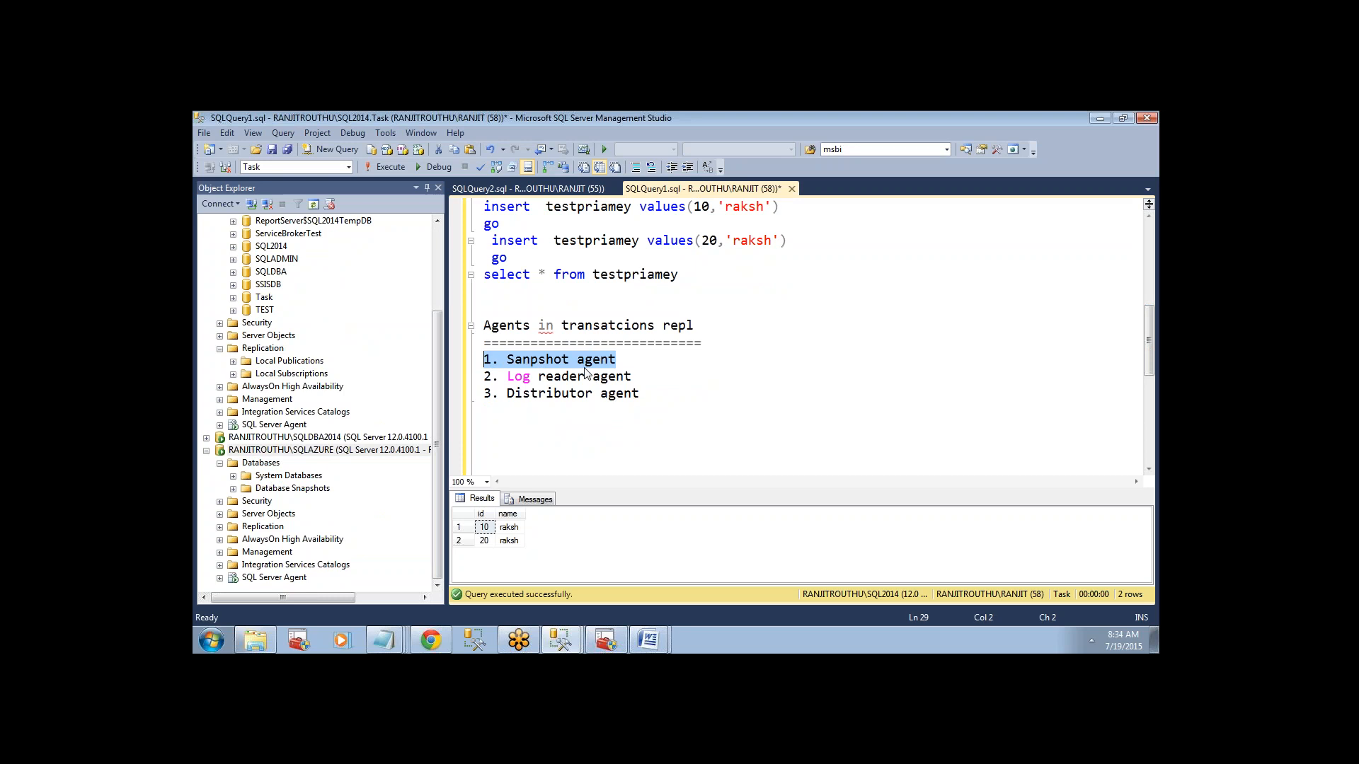
left_click_drag(485, 376, 646, 379)
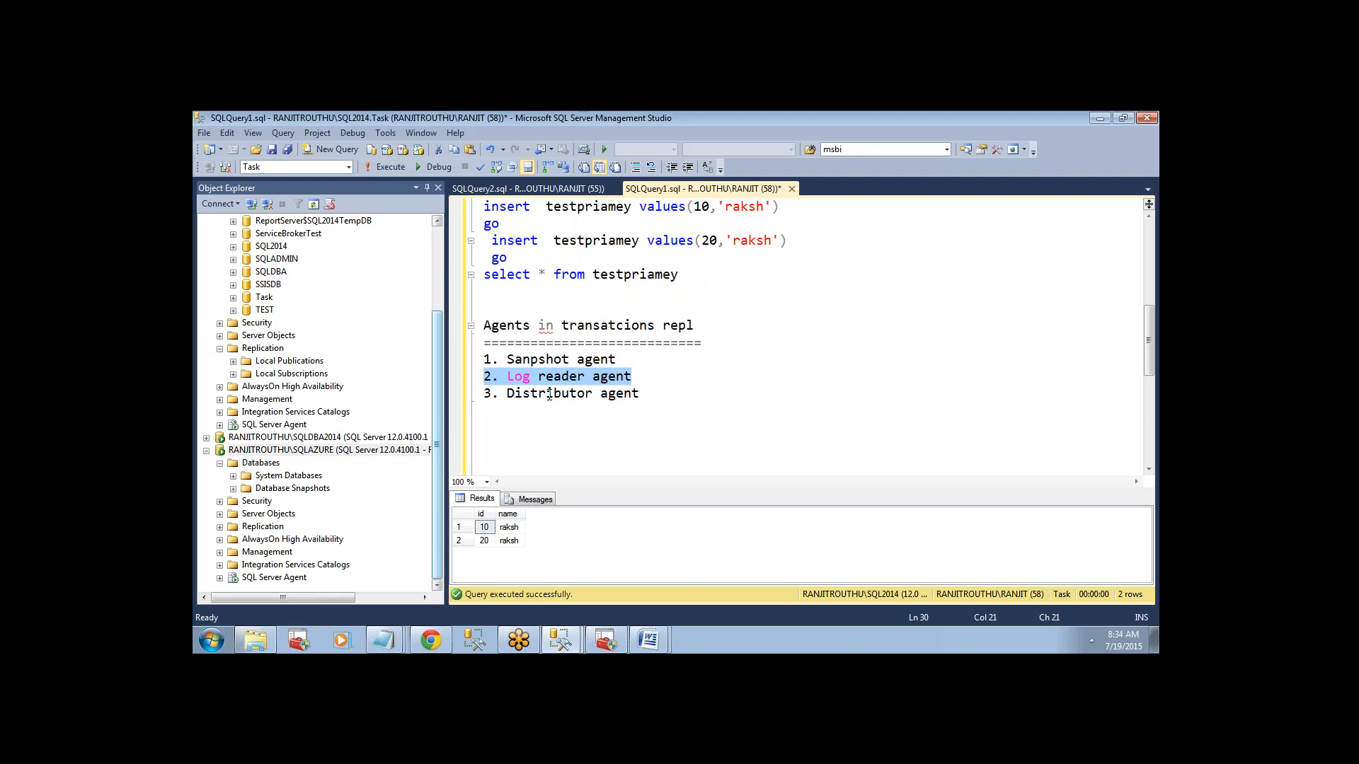
left_click(649, 373)
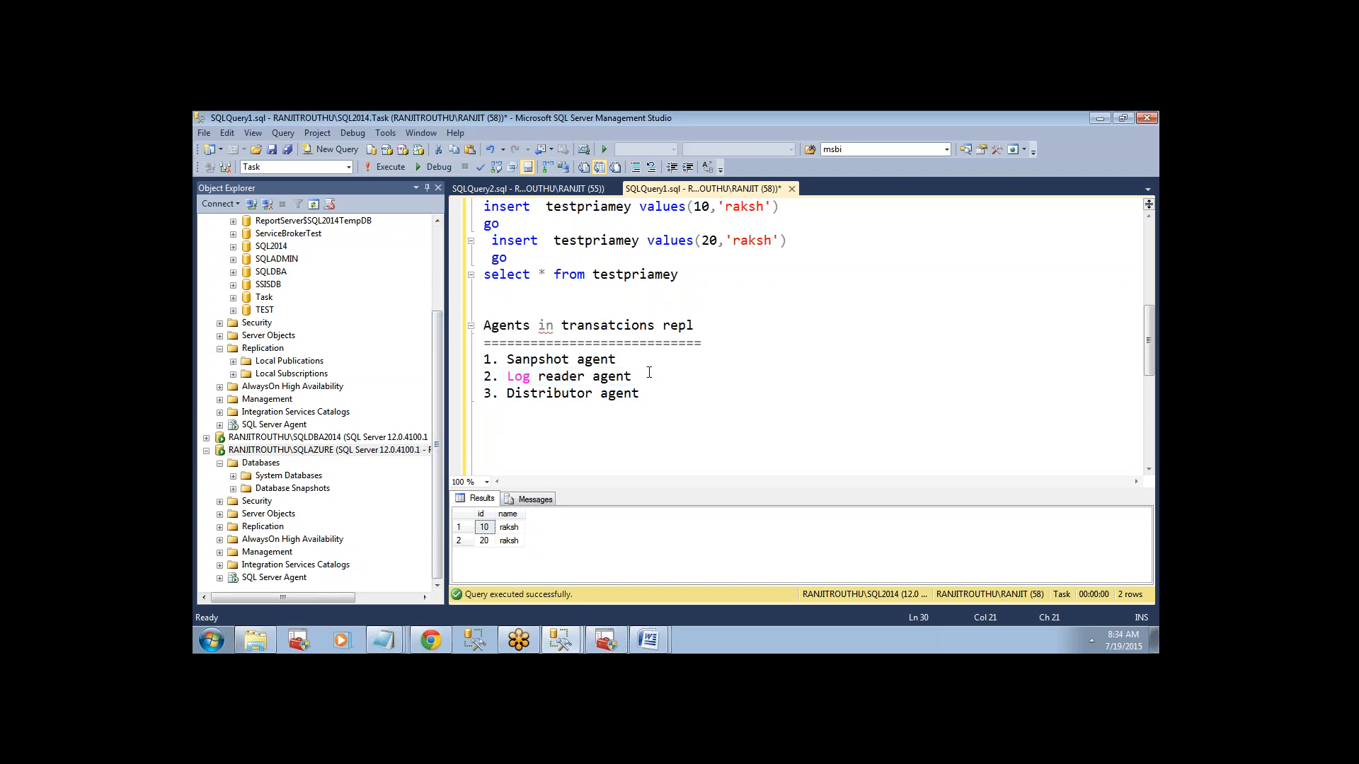
Add the note "DML--insert,update,delete" on the line directly below the select query on testpriamey.
scroll(795, 336, "up", 2)
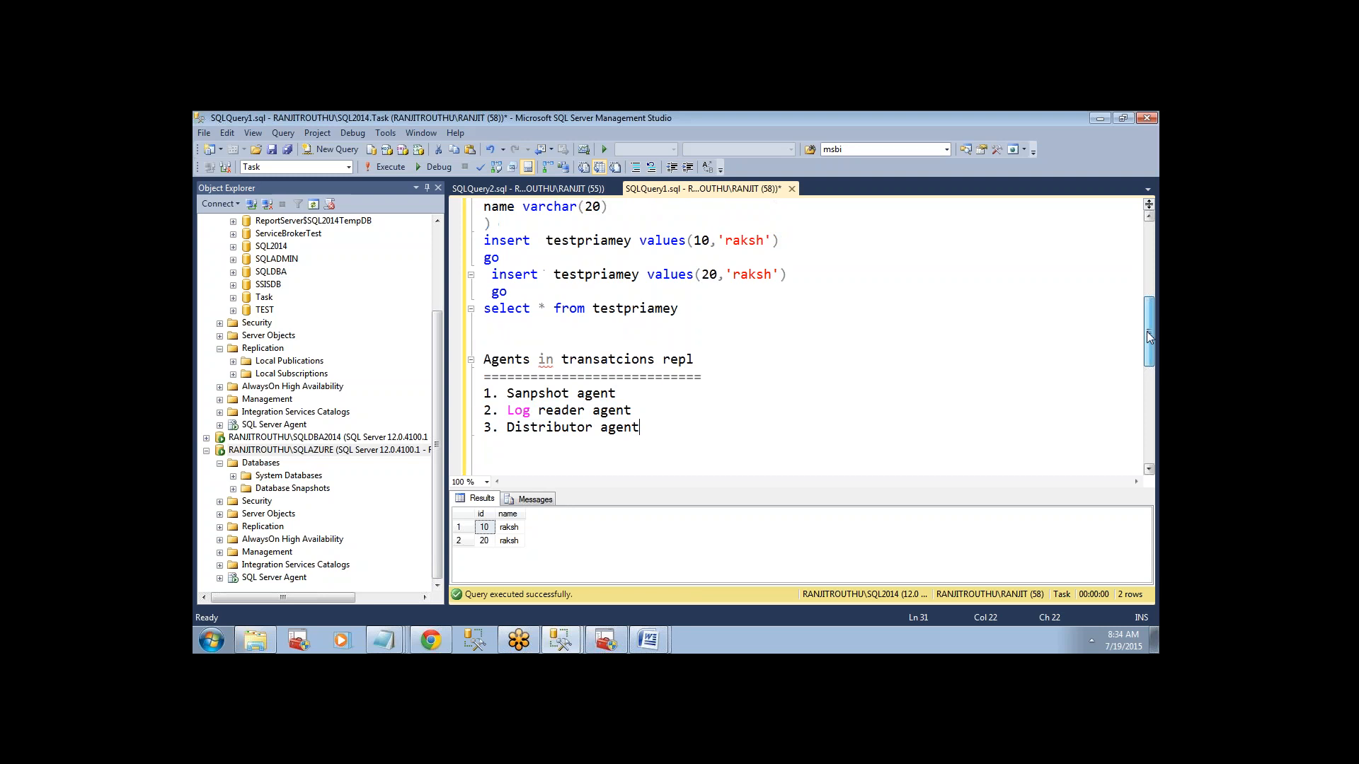
left_click_drag(476, 206, 546, 206)
double_click(594, 206)
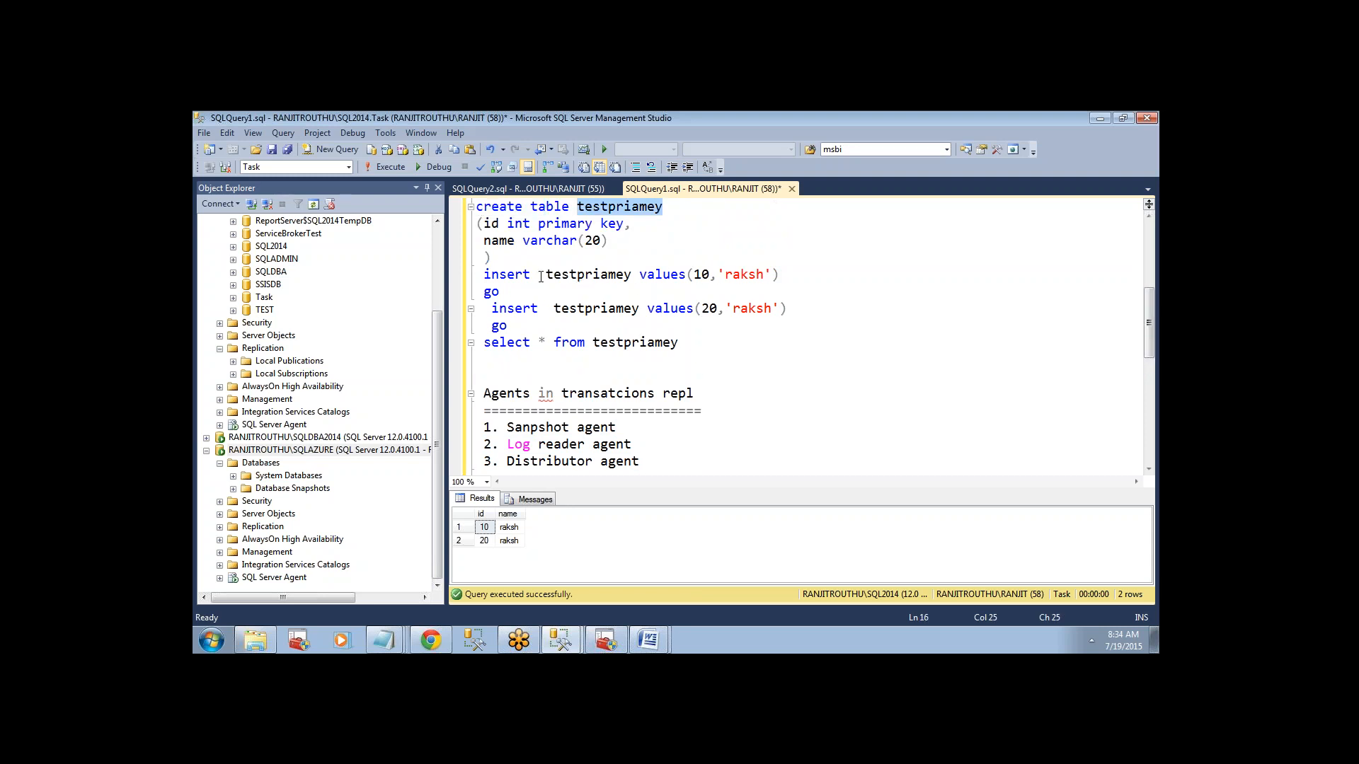
left_click(564, 319)
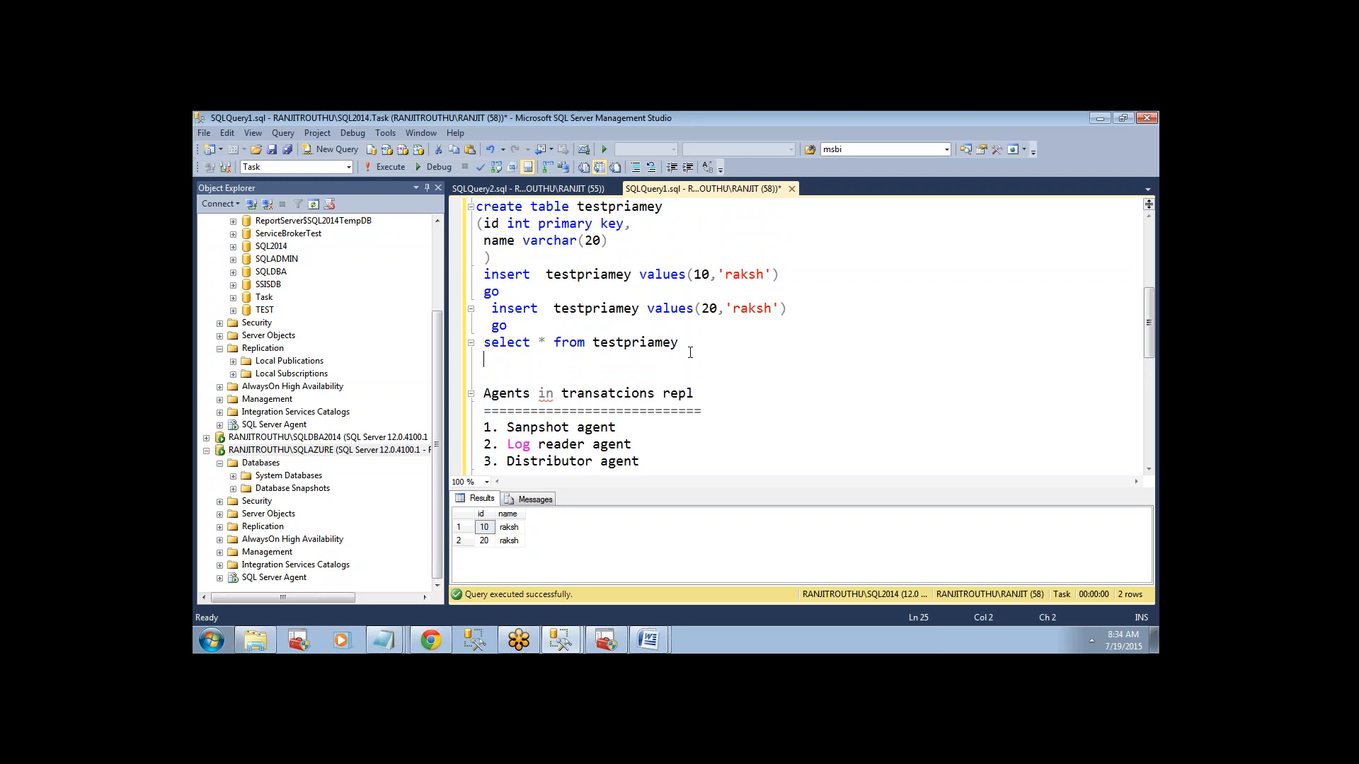
type("DML--insert,update")
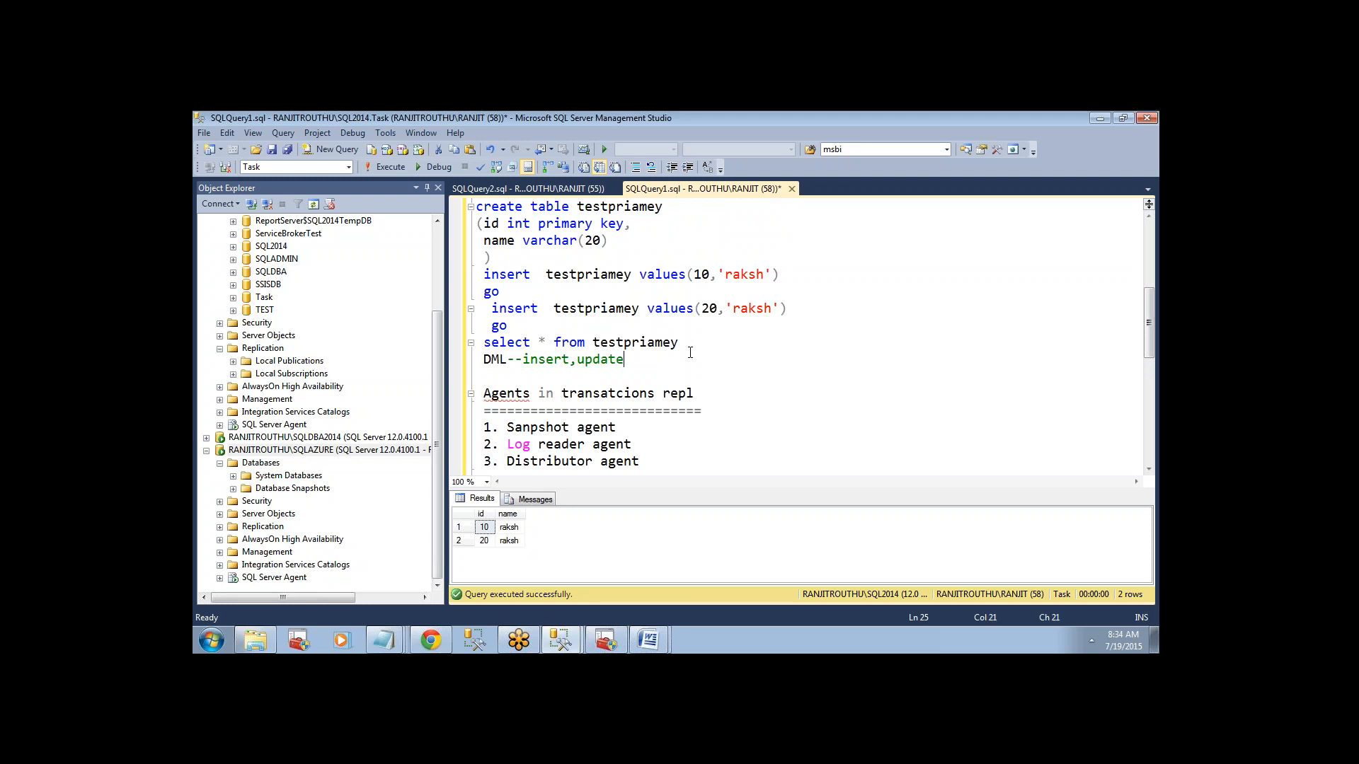
type(",delete")
Highlight the DML operations, the testpriamey create and insert statements, and the three agent names in turn to relate them to each other.
left_click_drag(691, 355, 529, 360)
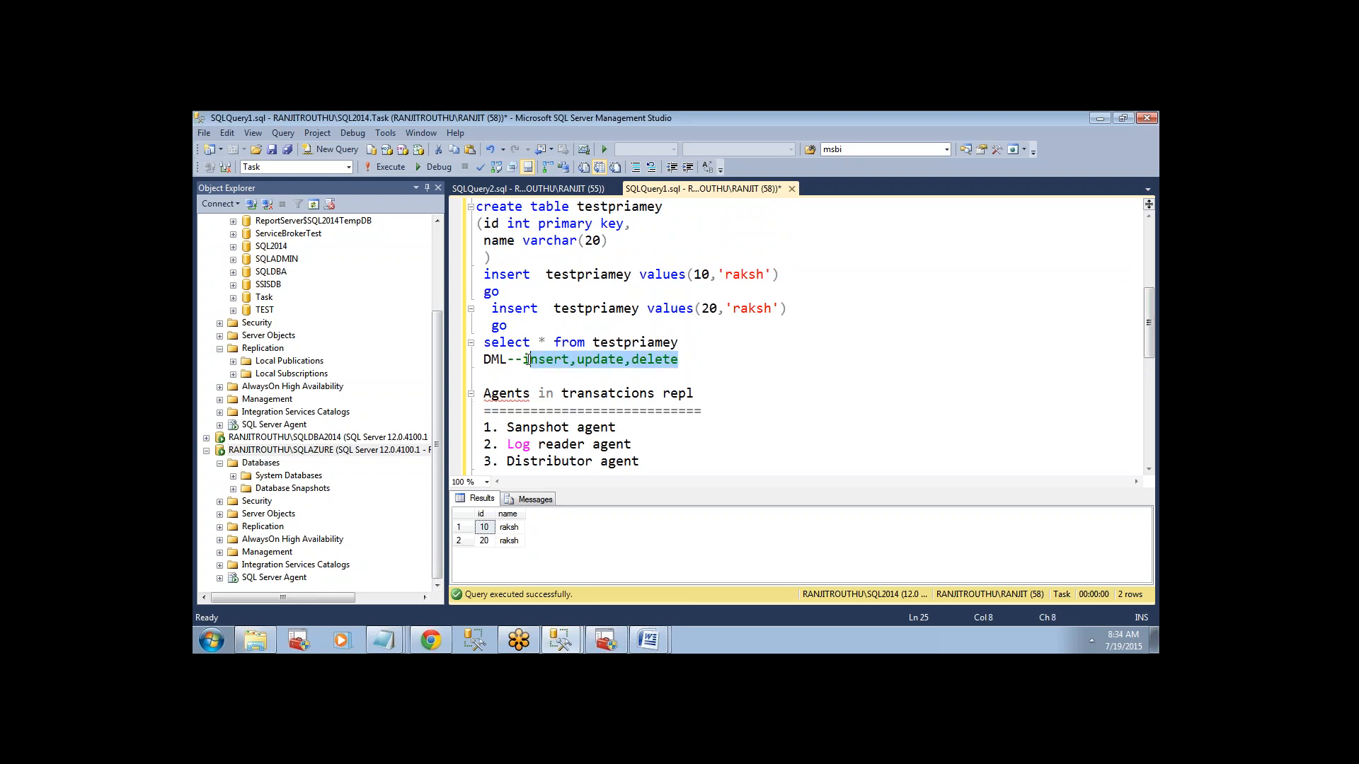
double_click(620, 206)
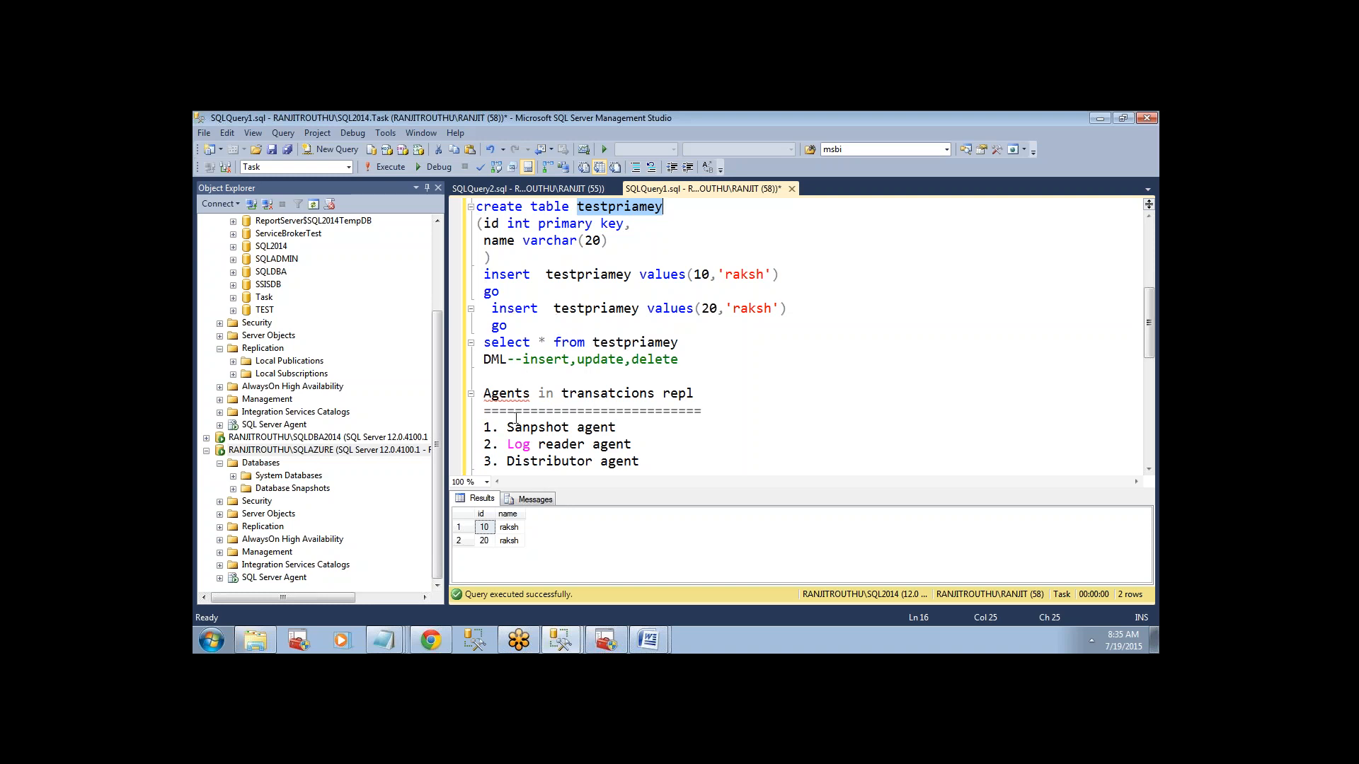
left_click_drag(507, 445, 634, 444)
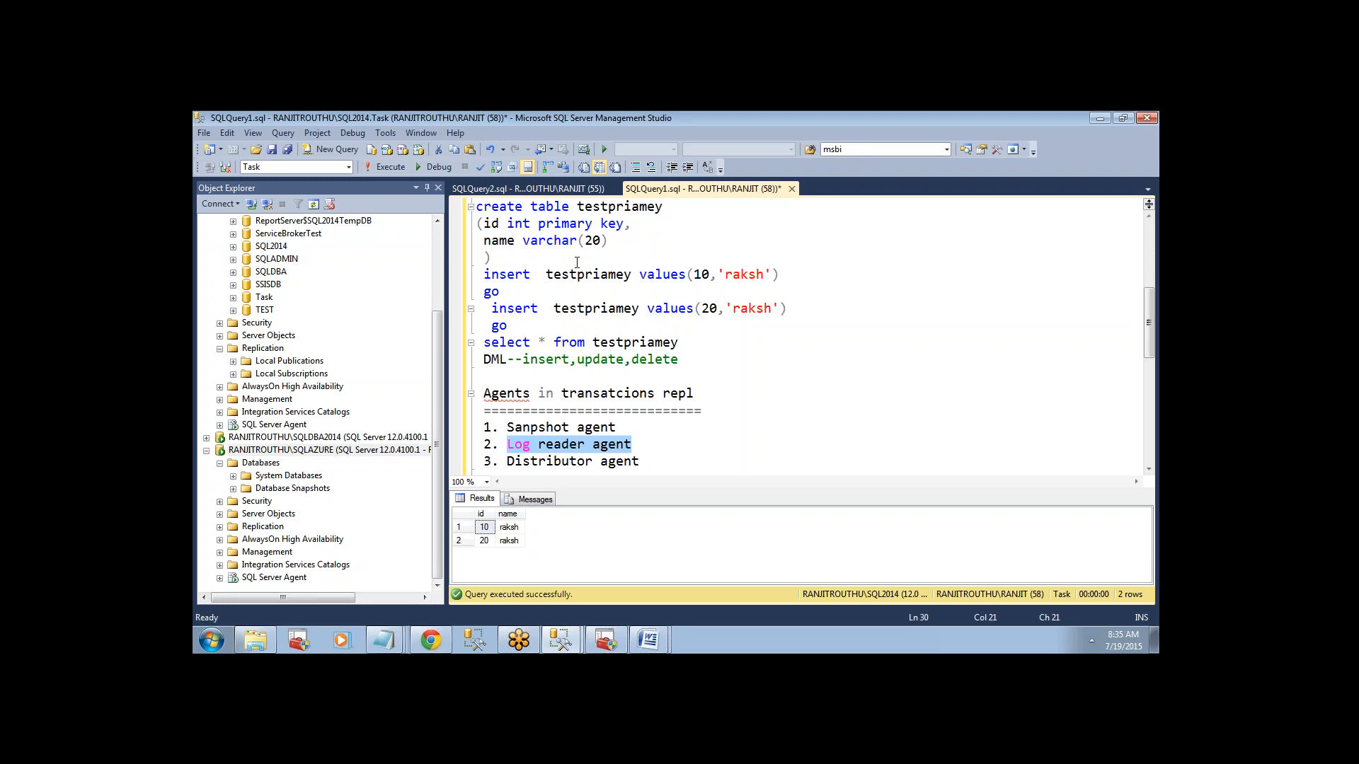
left_click(506, 256)
left_click_drag(507, 256, 476, 207)
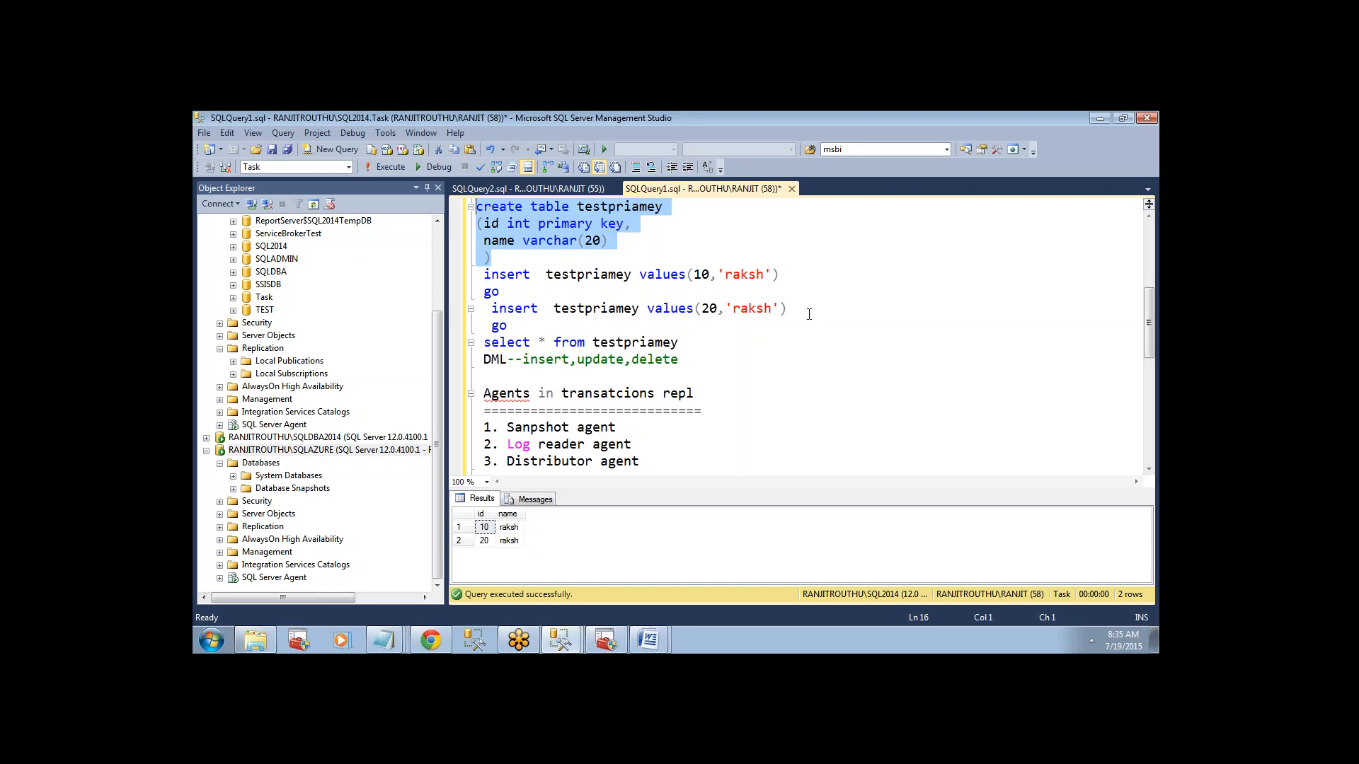
left_click_drag(786, 308, 480, 274)
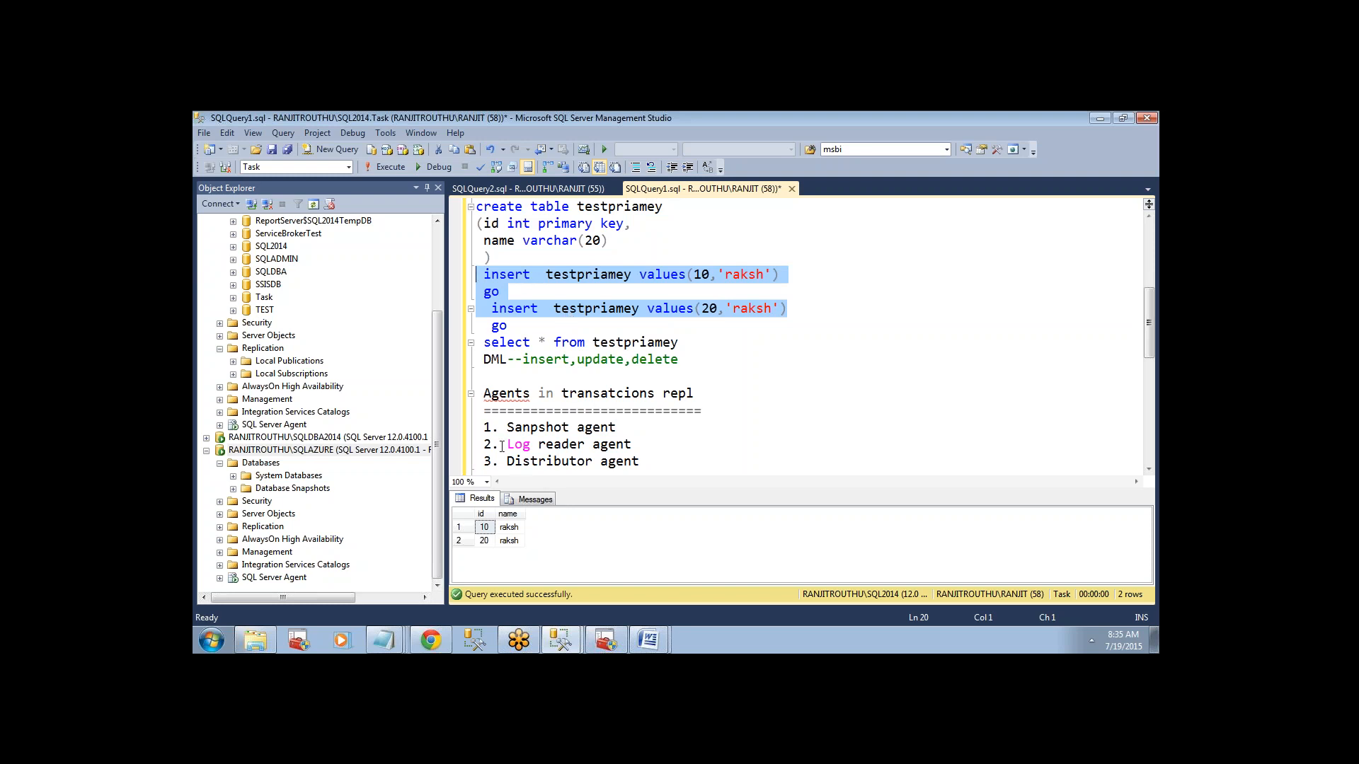
left_click_drag(508, 444, 632, 444)
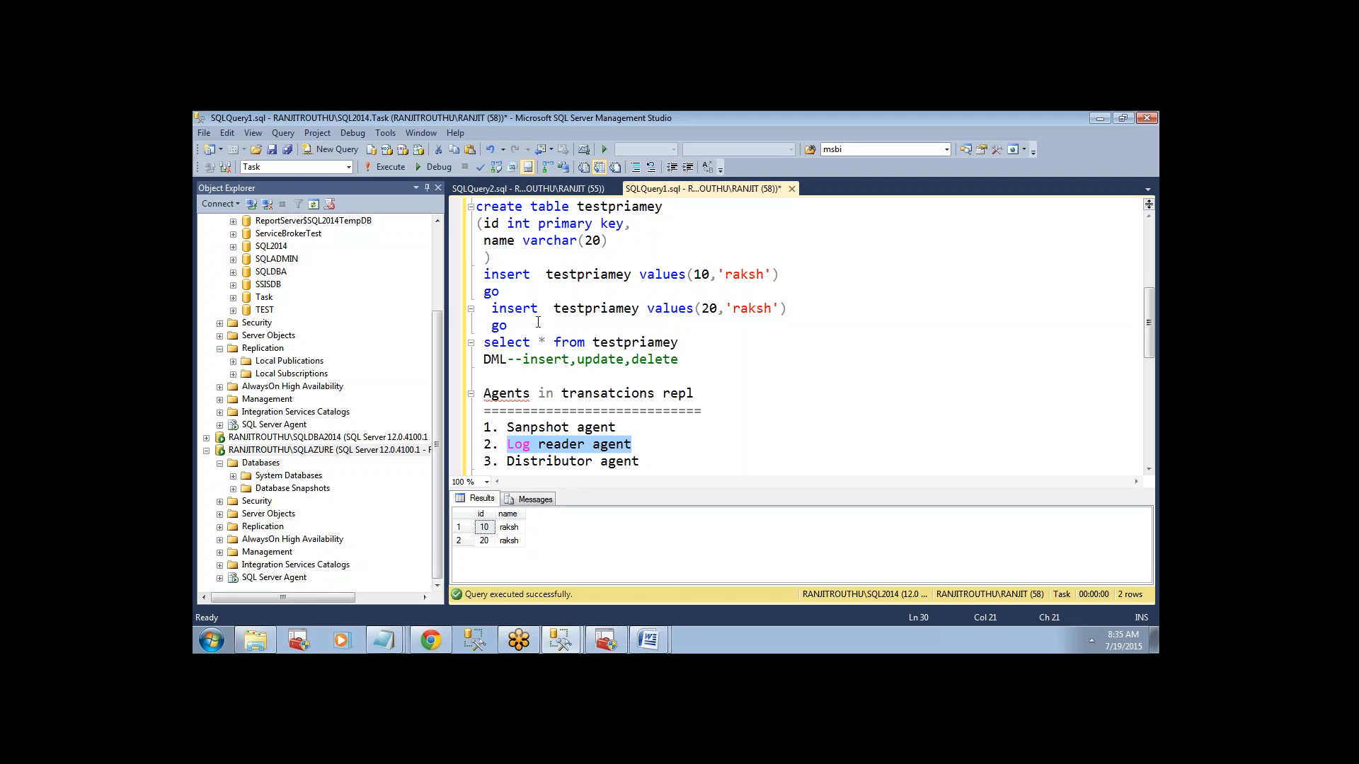
left_click_drag(538, 322, 478, 275)
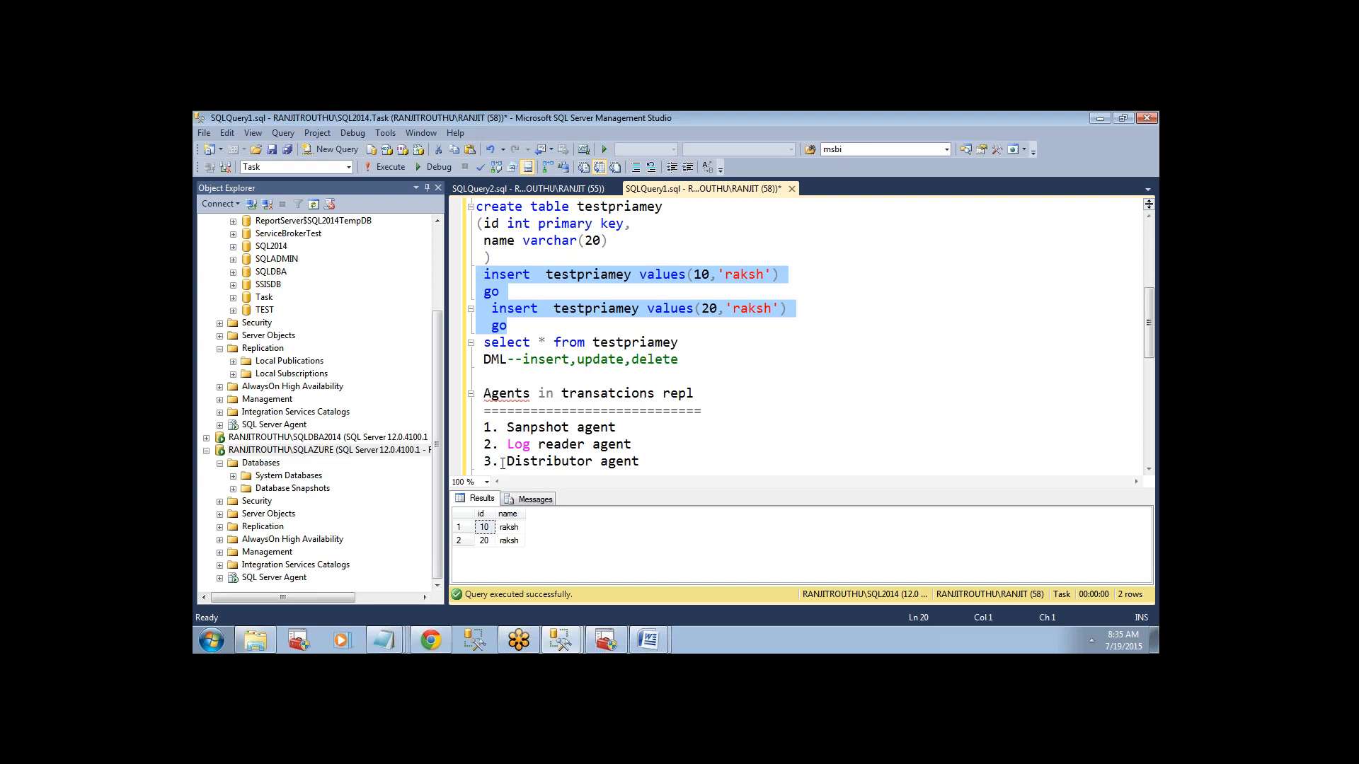
left_click_drag(503, 463, 643, 463)
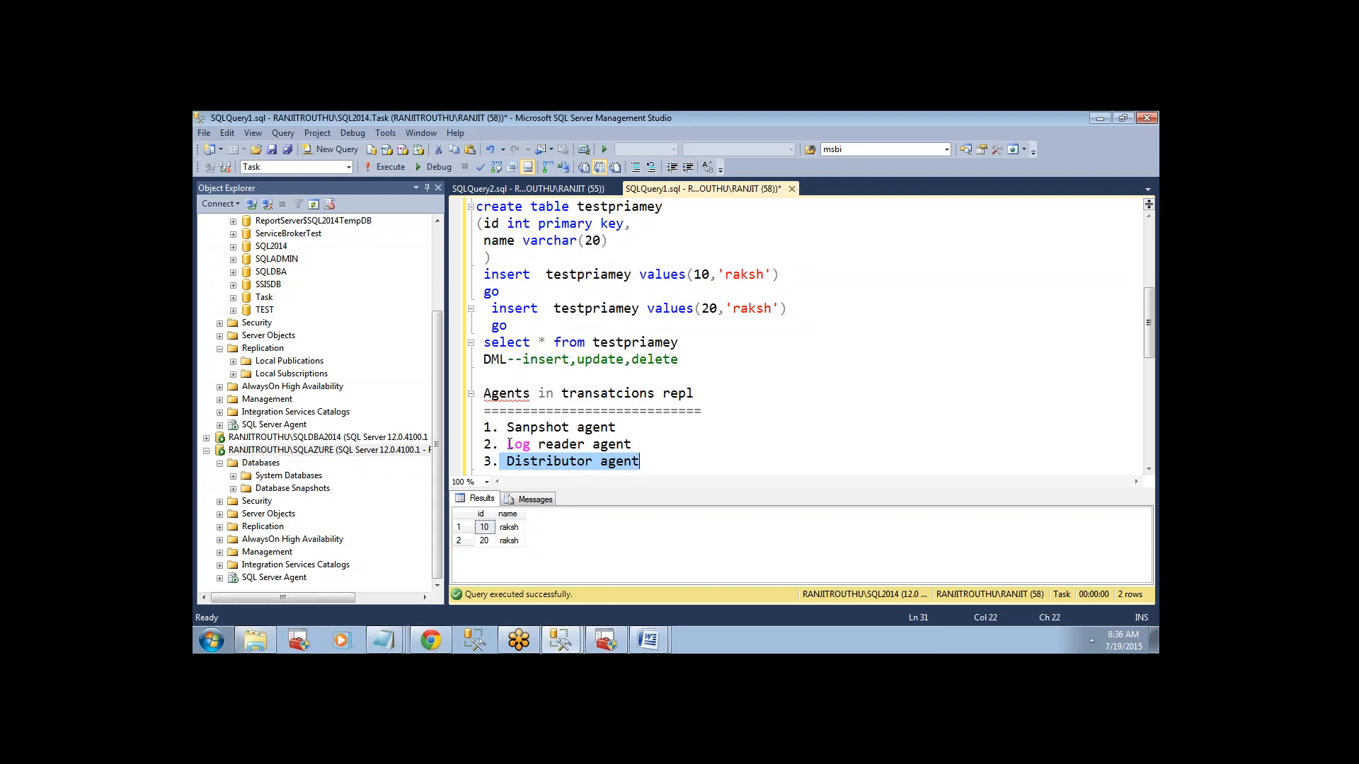
left_click_drag(506, 444, 634, 438)
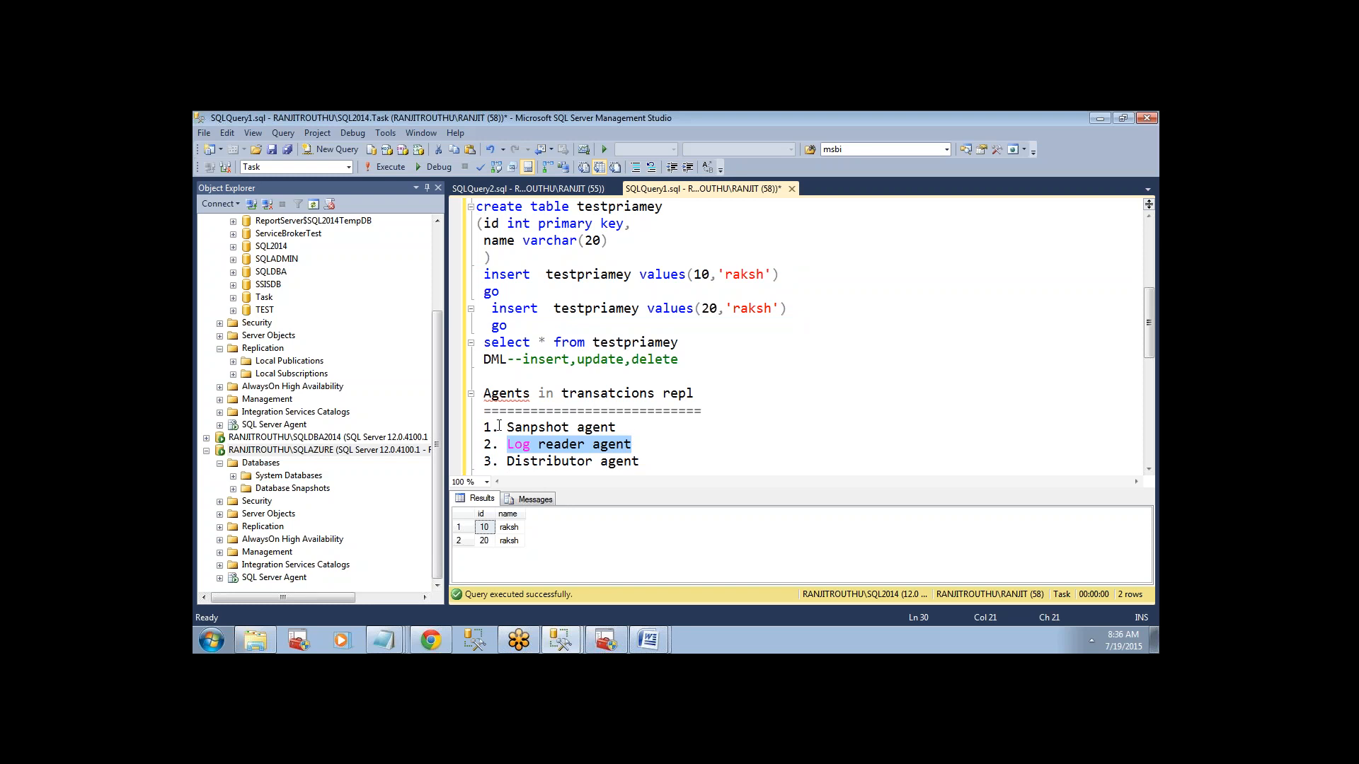
left_click_drag(500, 427, 632, 428)
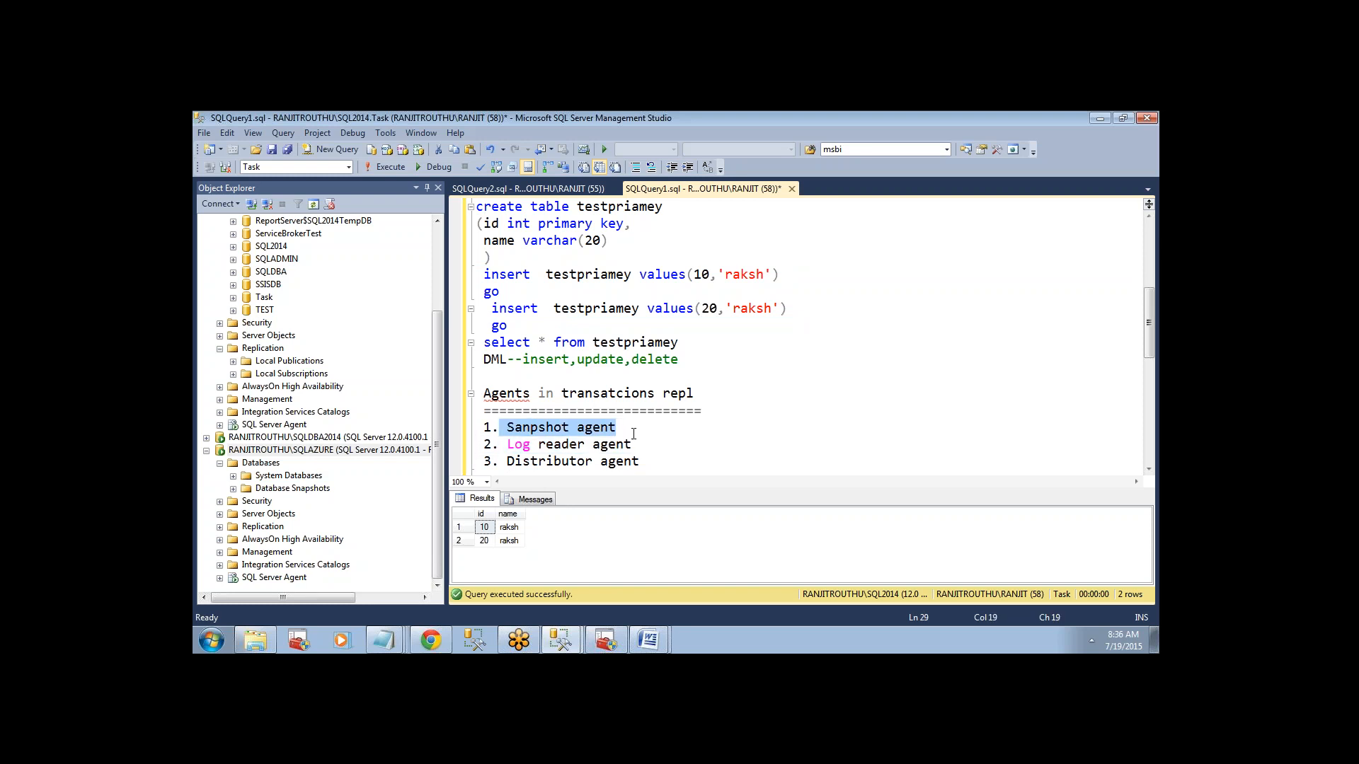
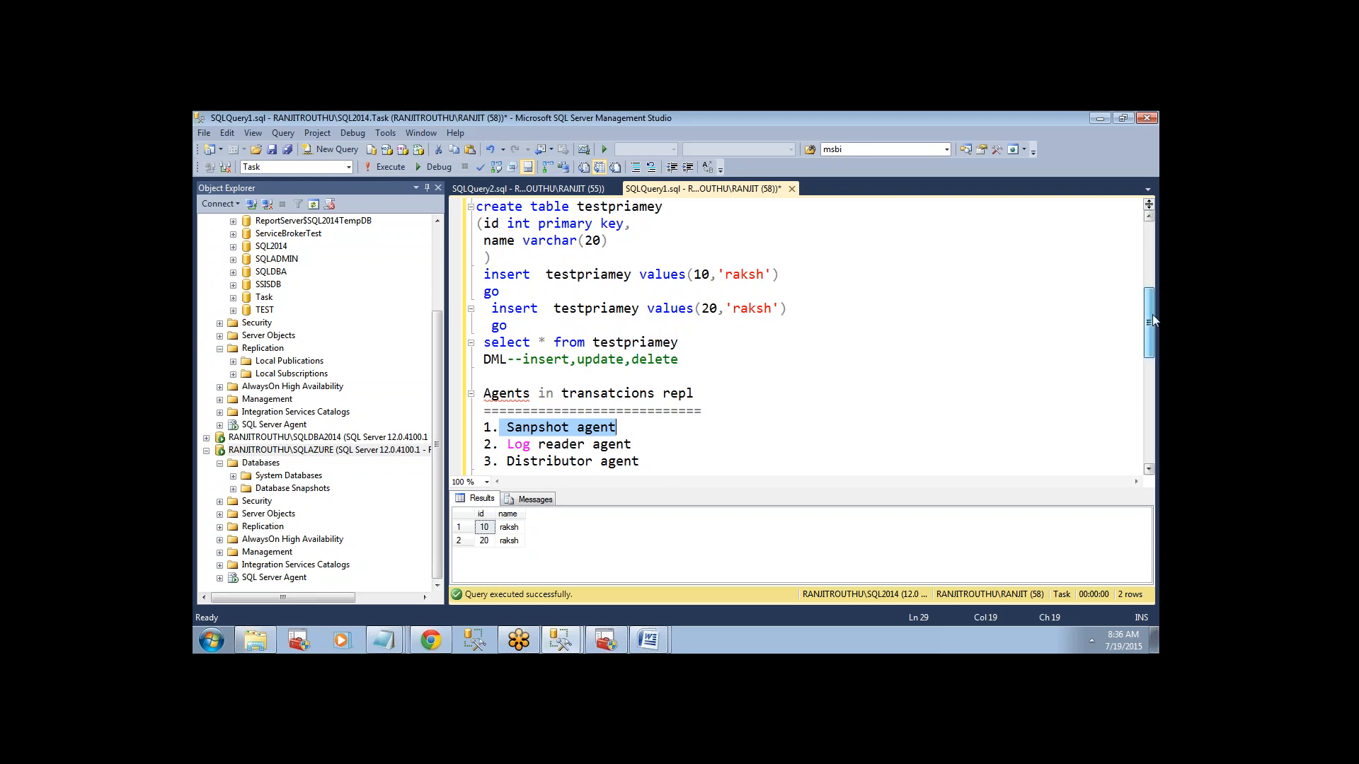
Highlight the three numbered agent lines under the transactional replication heading.
left_click_drag(1152, 315, 1156, 335)
left_click(795, 381)
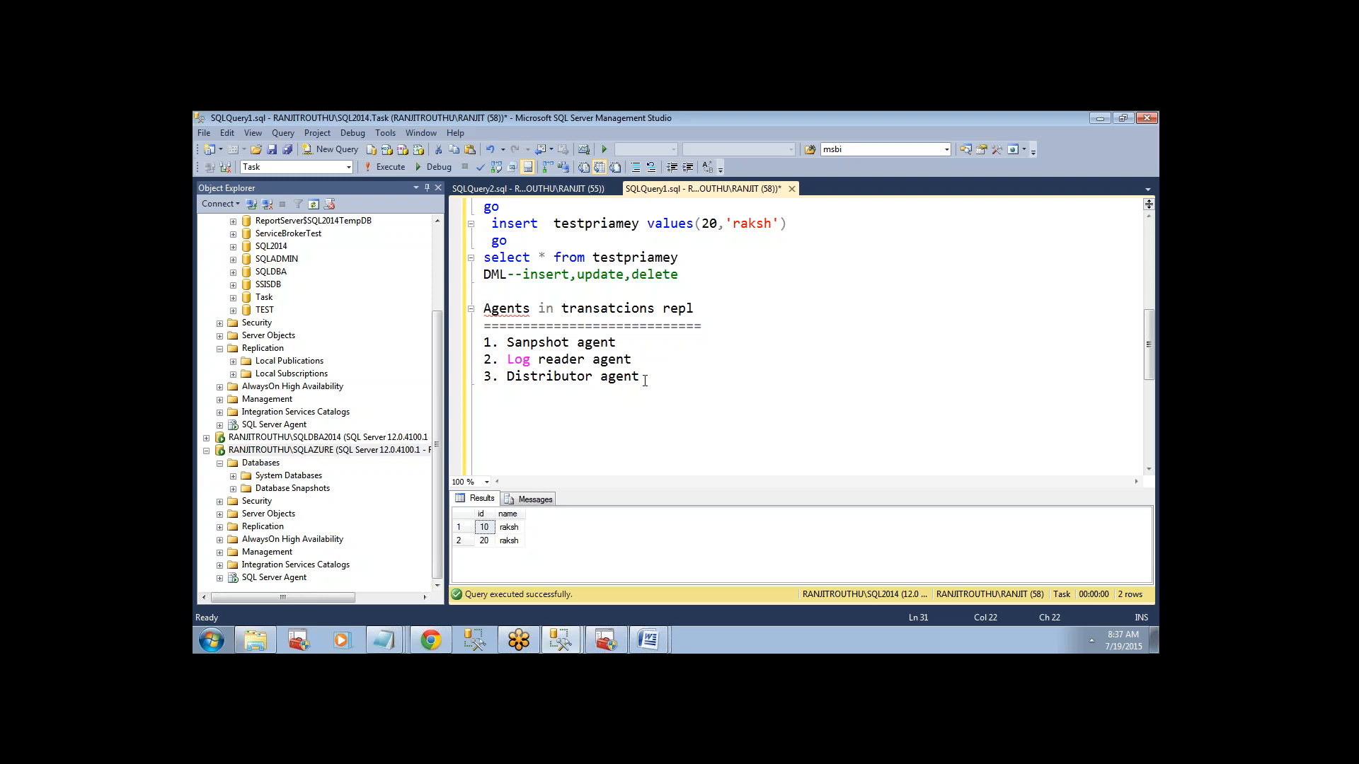
left_click_drag(639, 376, 479, 344)
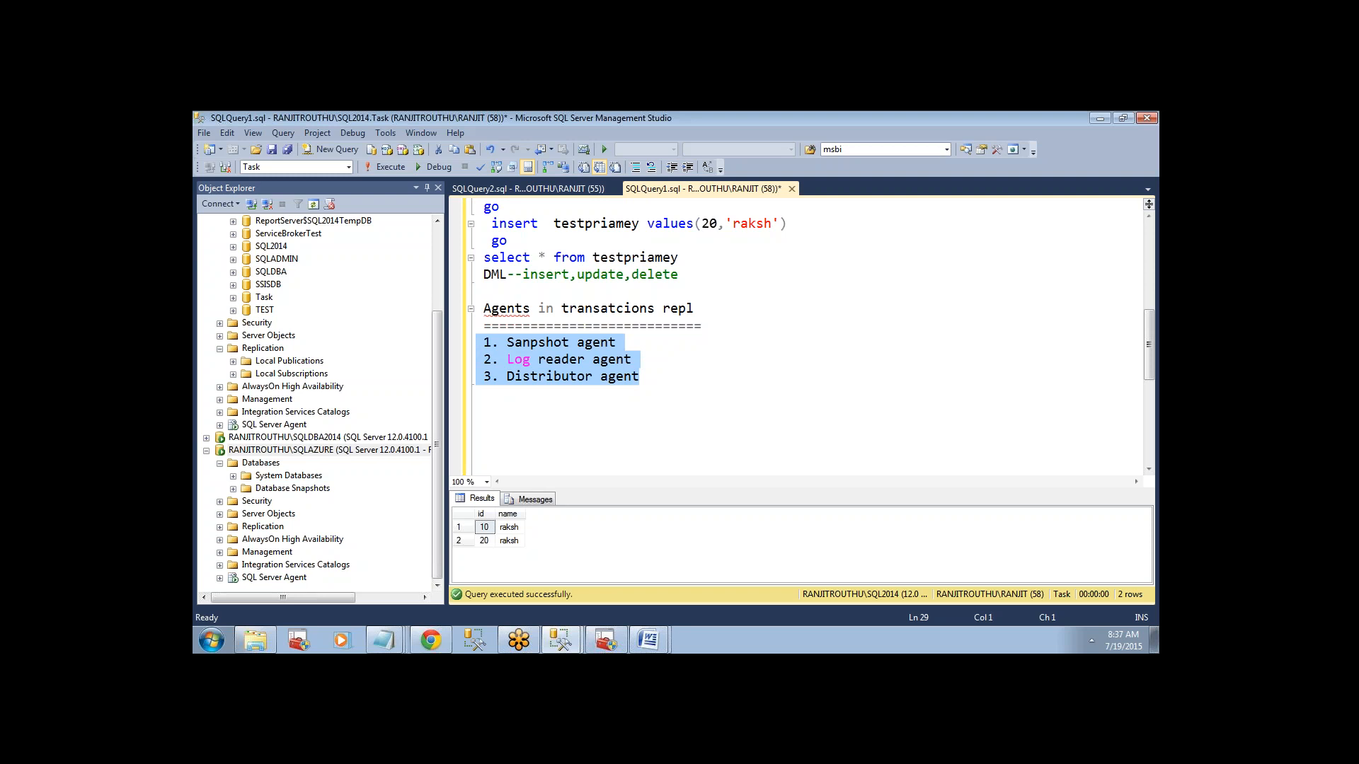
Expand System Databases on the SQL2014 server and point out the distribution database alongside the agent list.
left_click_drag(439, 336, 436, 247)
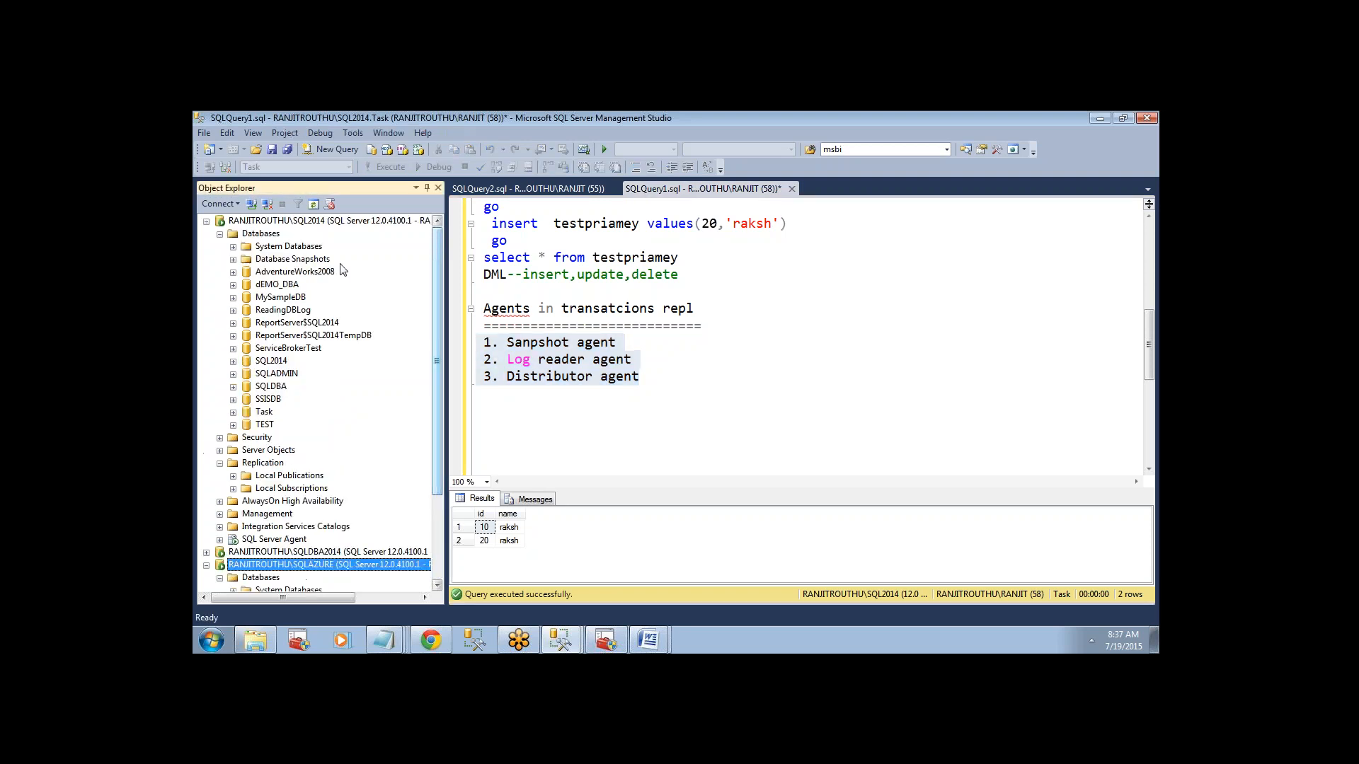
left_click(233, 247)
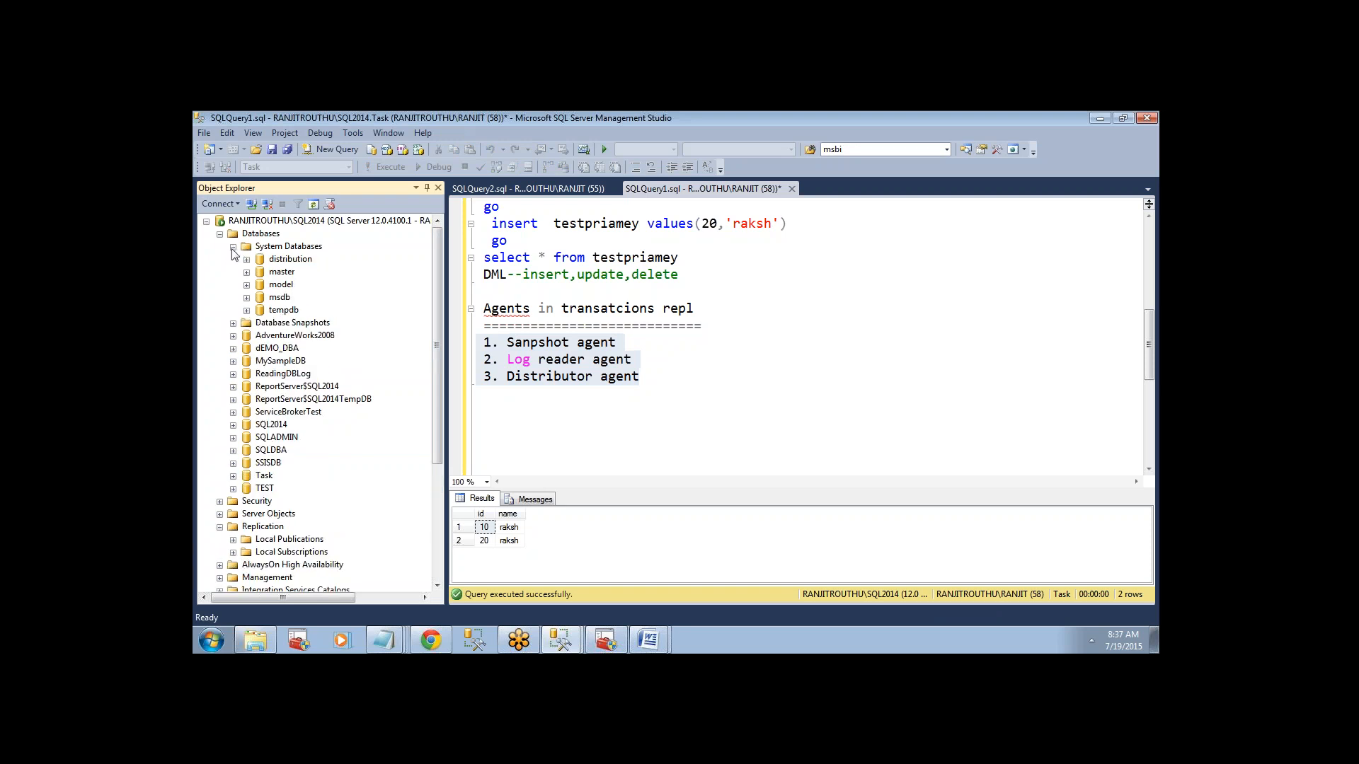
left_click(290, 259)
left_click(261, 528)
right_click(260, 527)
left_click(610, 388)
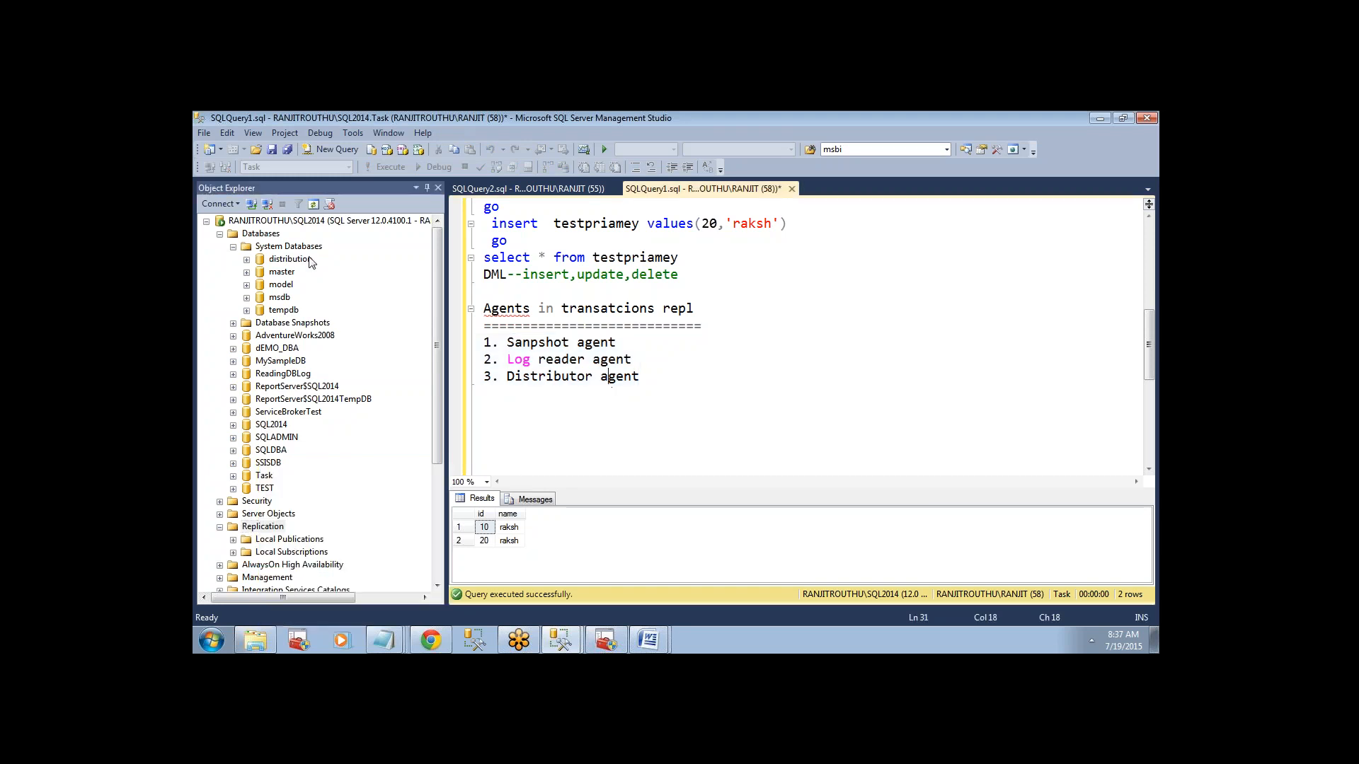
left_click(304, 260)
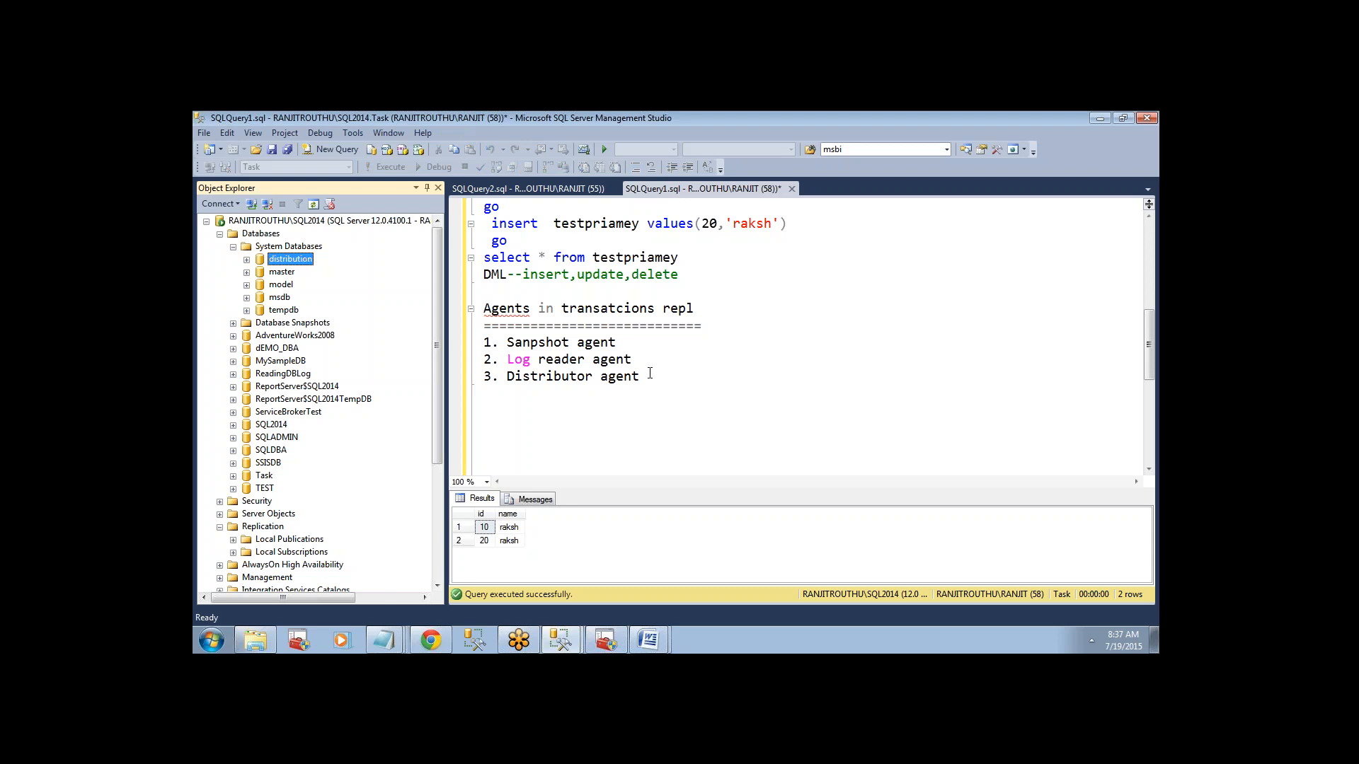
left_click_drag(649, 375, 478, 327)
Add the note "all agents are running in distributor server only" below the agent list.
left_click(747, 428)
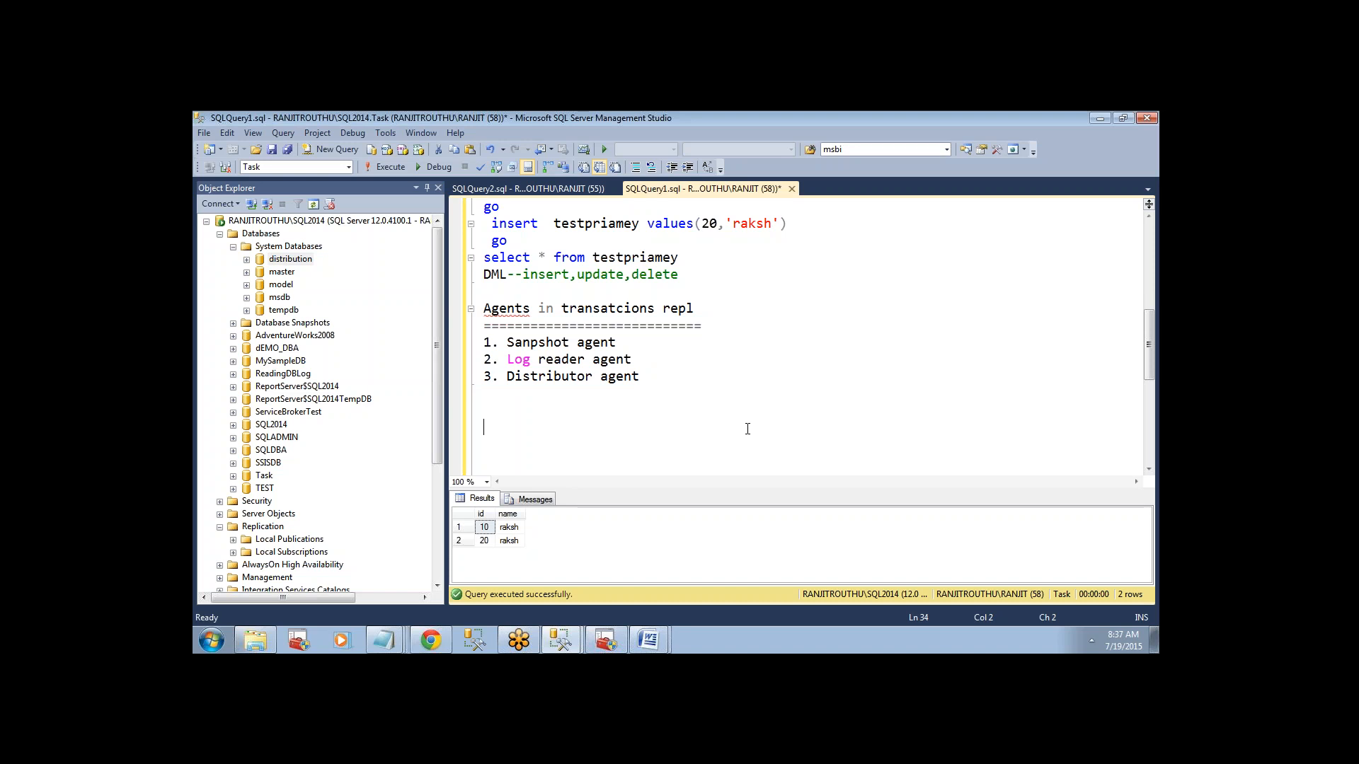
type("all agents are running in di")
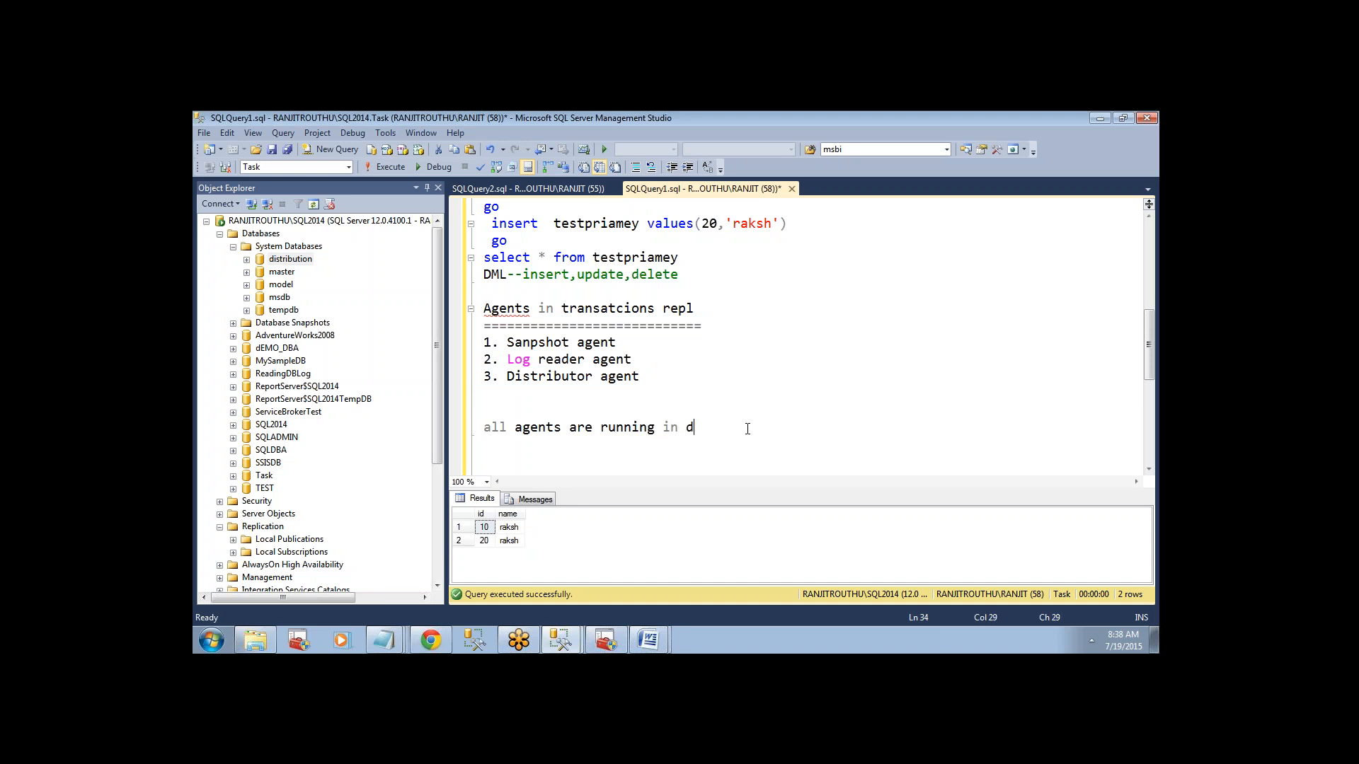
key("BackSpace")
type("istributi")
type("r")
key("BackSpace")
type("ir")
key("BackSpace")
key("BackSpace")
key("BackSpace")
type("or server only")
key("Return")
key("Return")
Collapse the Databases and Replication folders of the SQL2014 server in the object tree.
left_click_drag(1141, 339, 1148, 355)
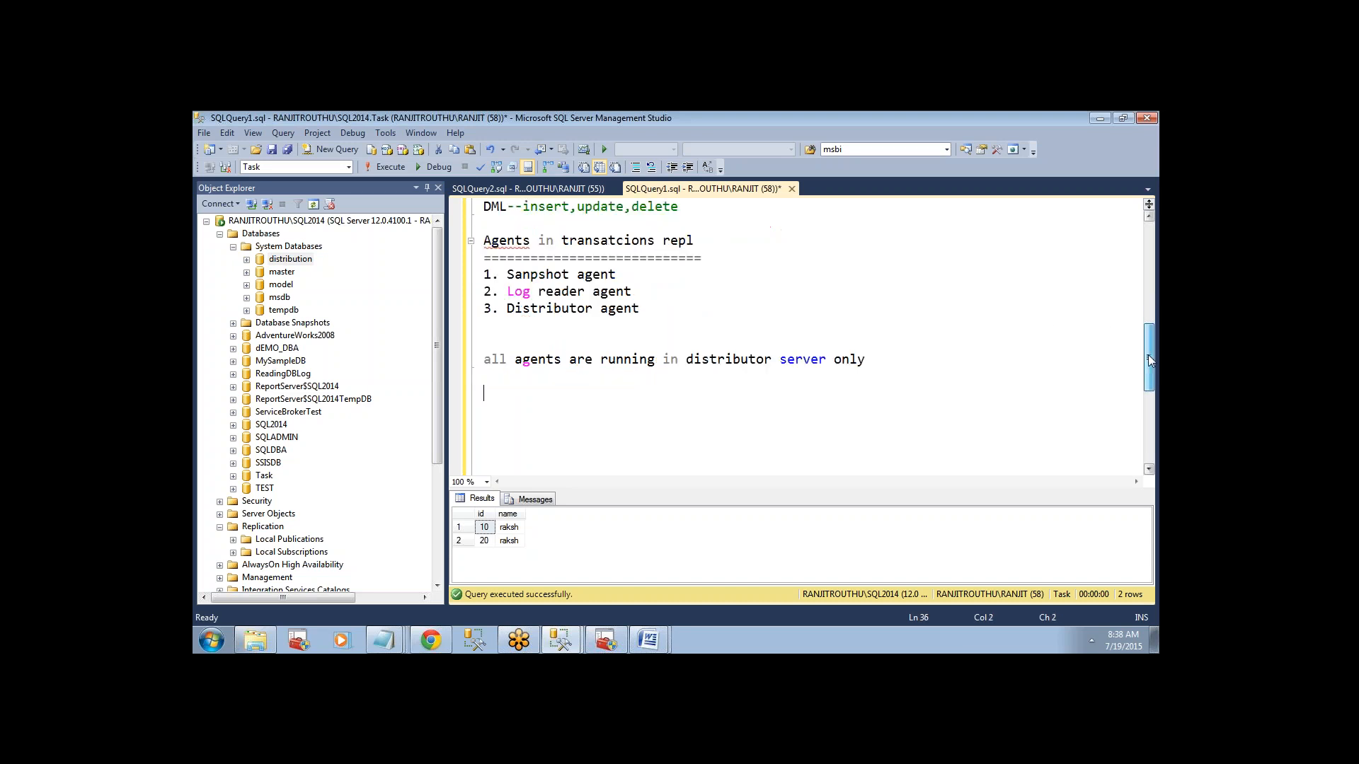
left_click(219, 234)
left_click(553, 386)
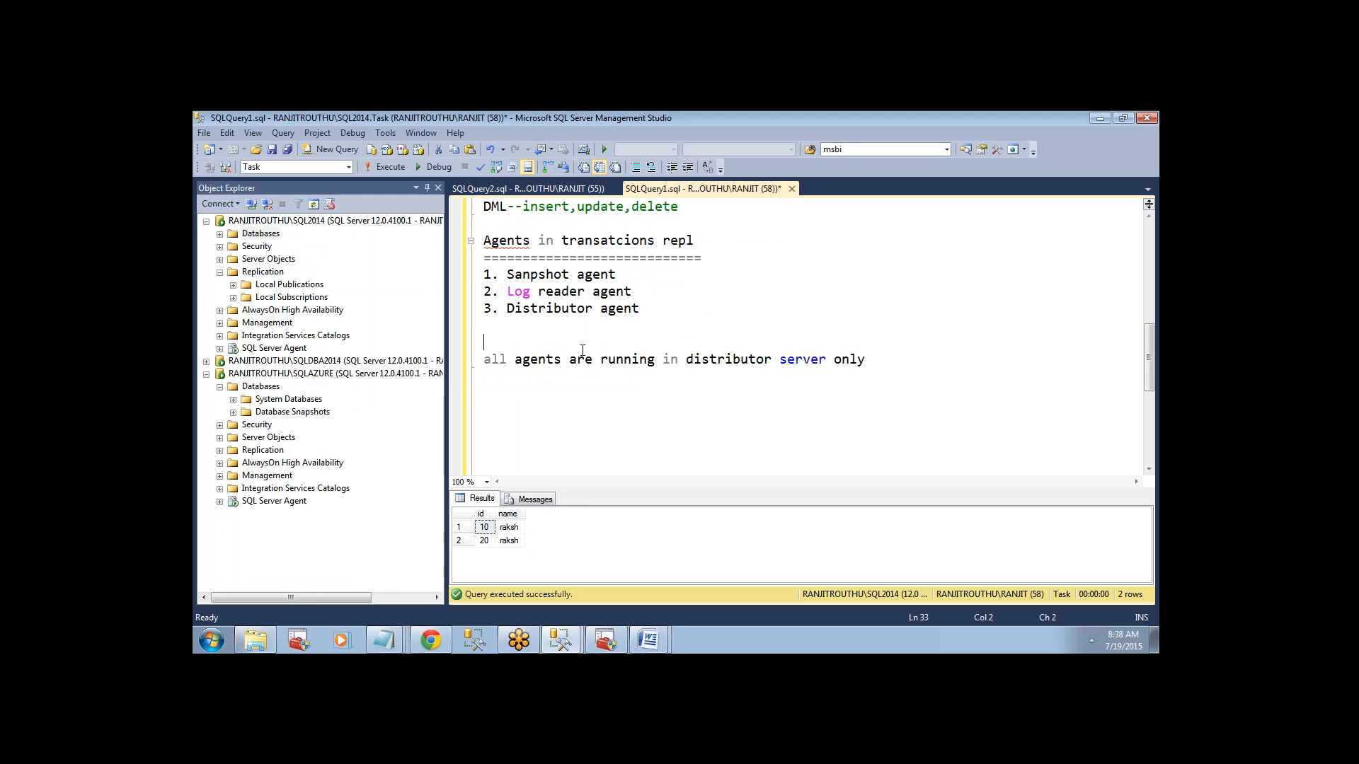
left_click(220, 271)
left_click(548, 381)
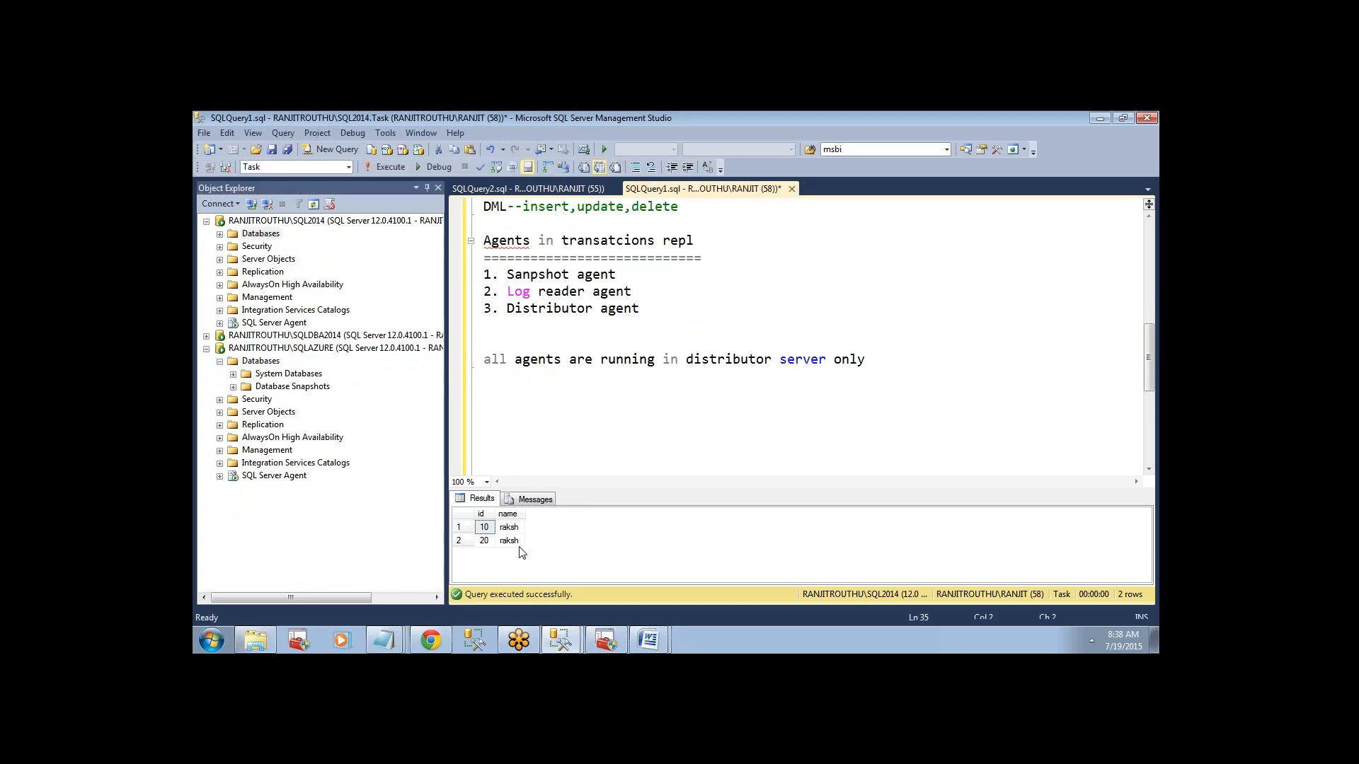
Locate Local Publications under the SQL2014 server's Replication folder and advance the already open New Publication Wizard past its starting page.
mouse_move(560, 645)
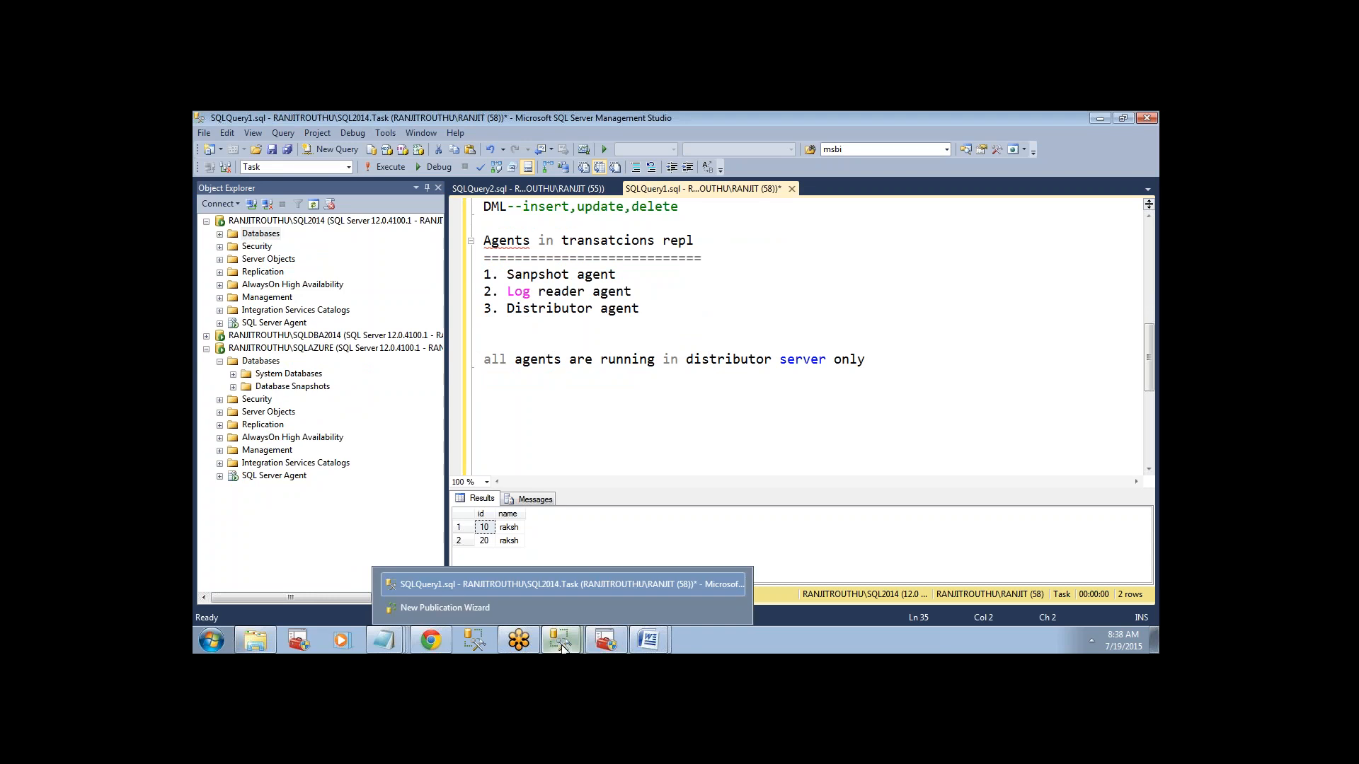
left_click(538, 613)
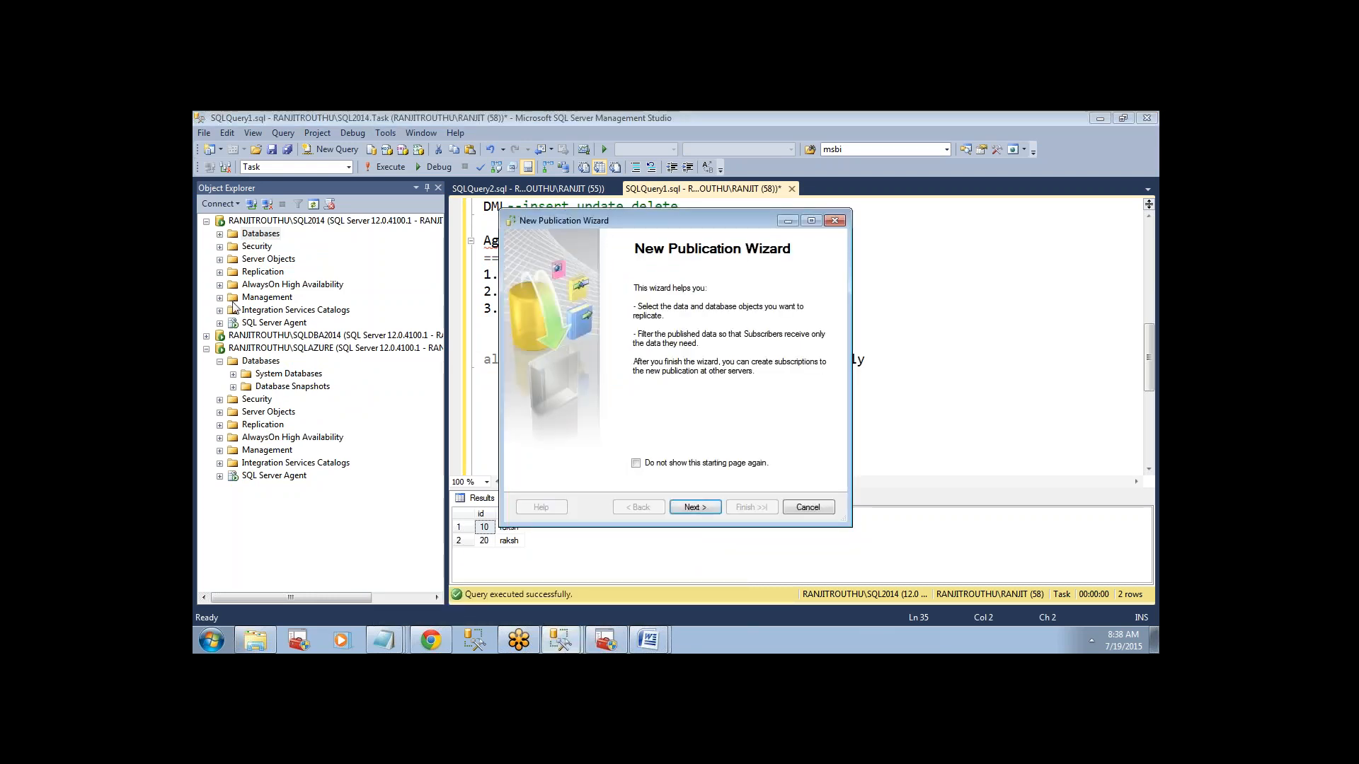
left_click(220, 273)
left_click(289, 284)
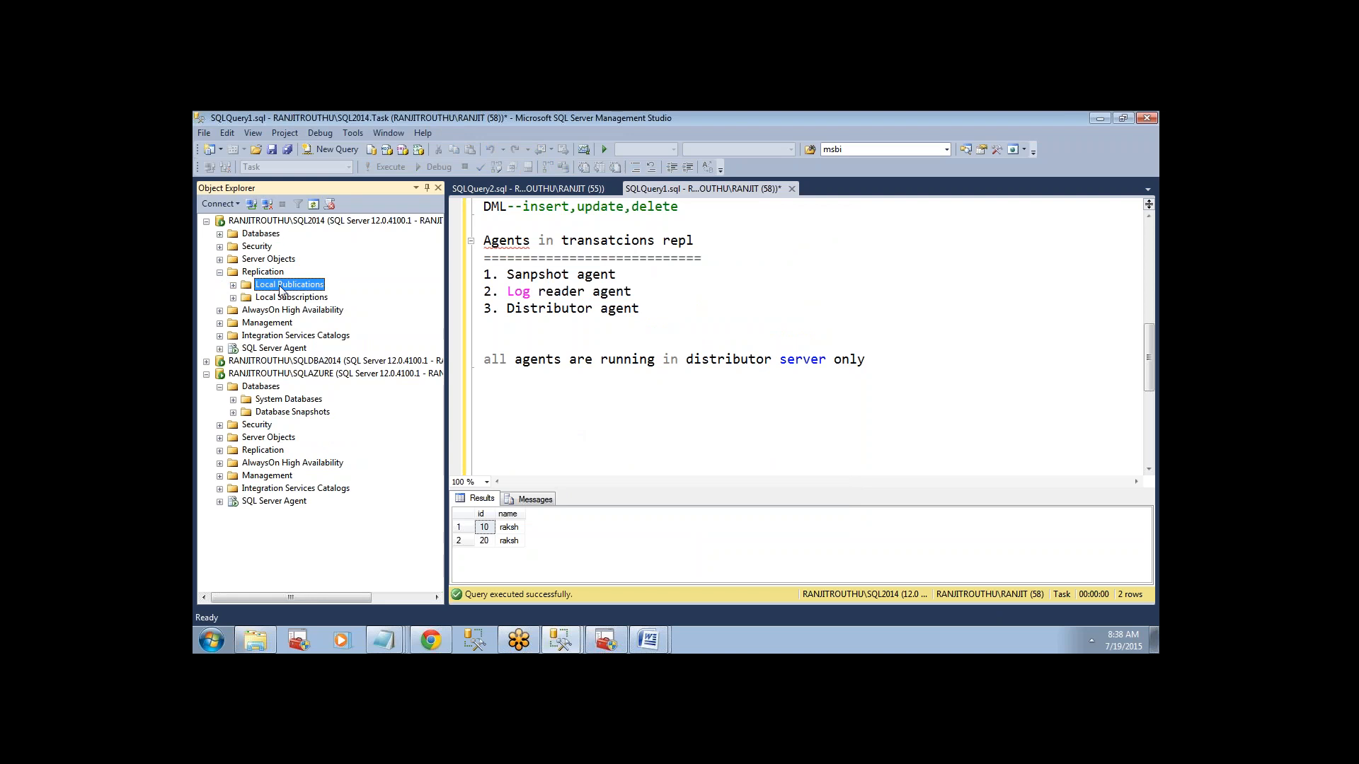
mouse_move(556, 646)
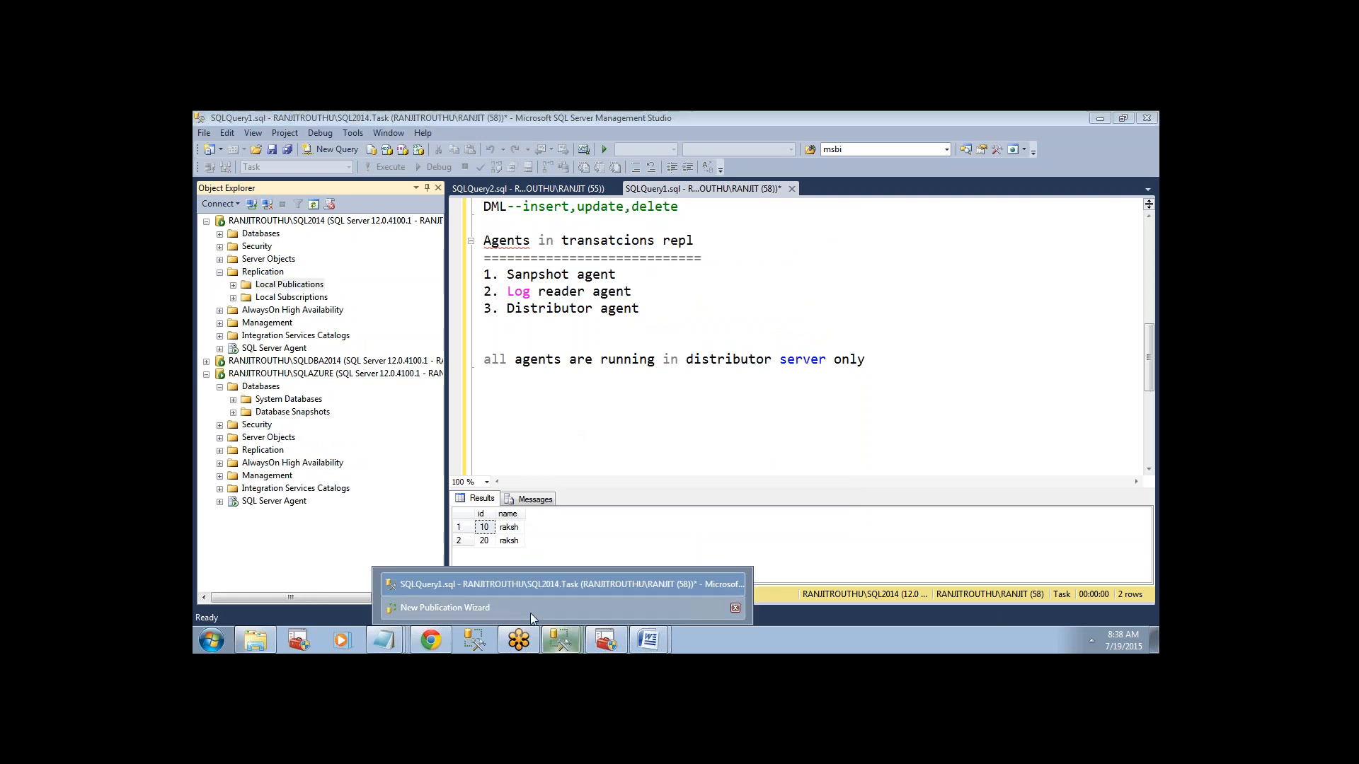
left_click(530, 613)
left_click(694, 506)
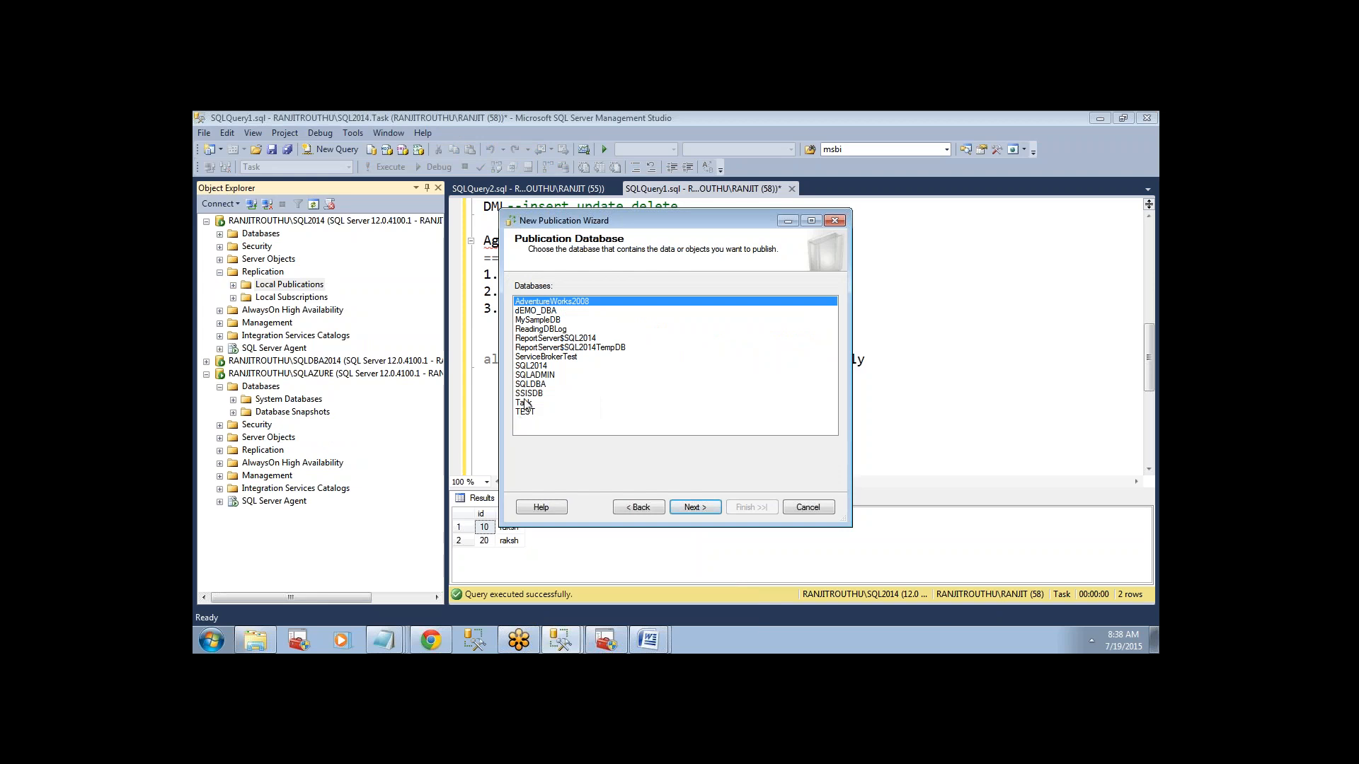
Choose Task as the publication database and Transactional publication as the publication type.
left_click(523, 402)
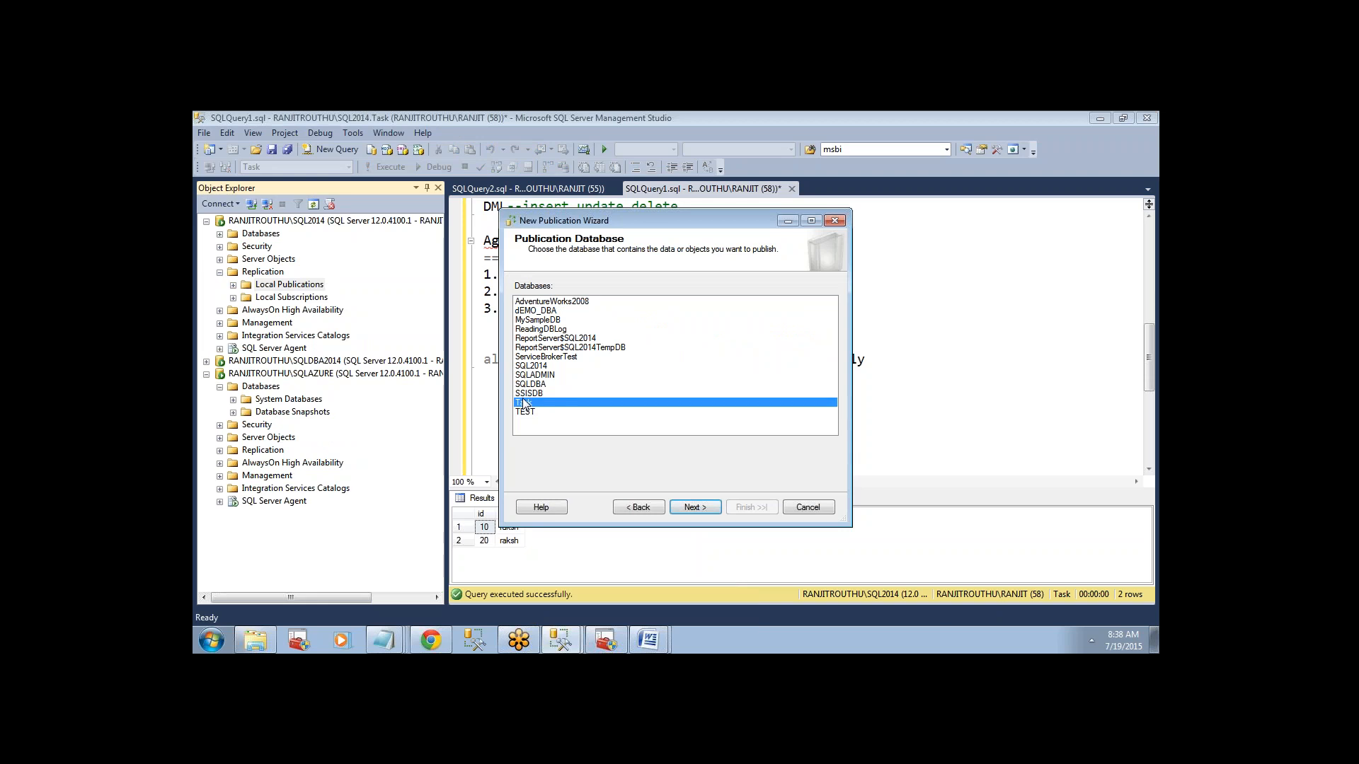
left_click(690, 508)
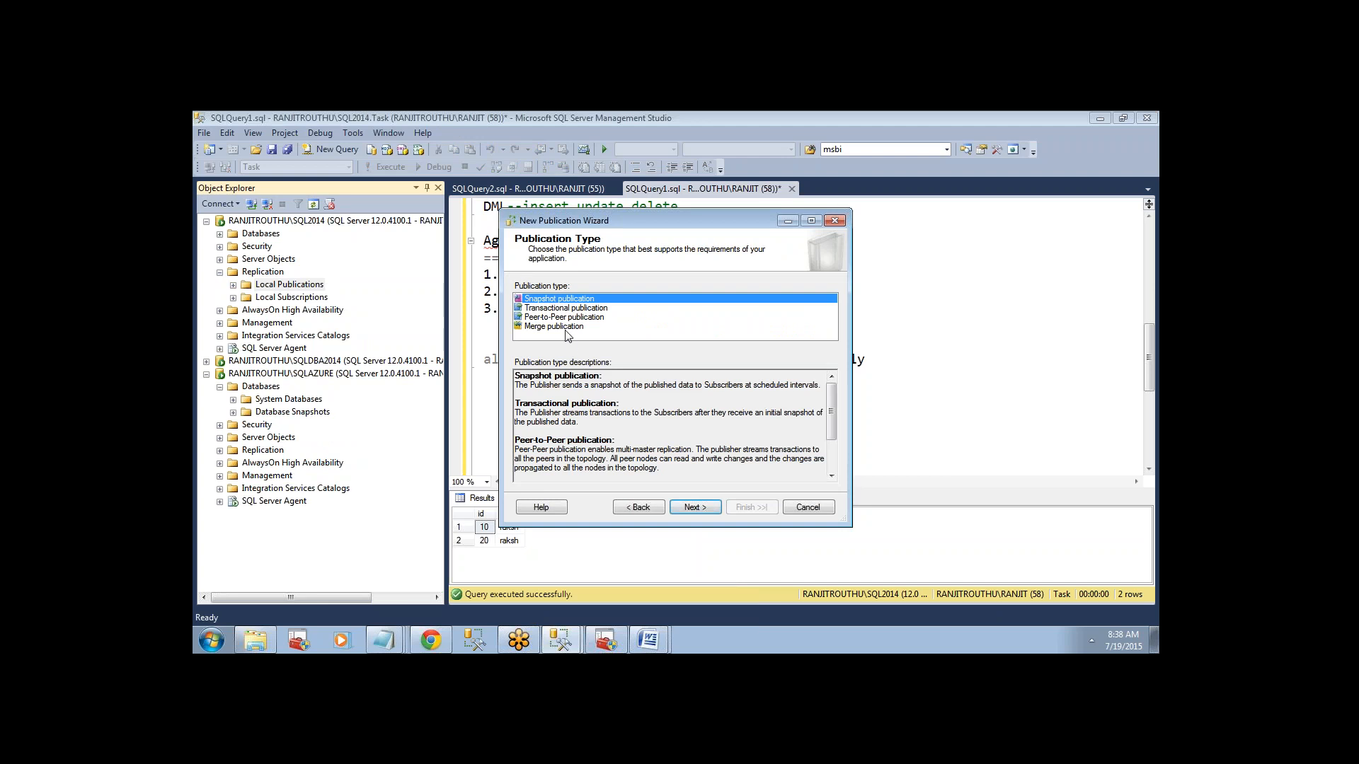
left_click(554, 309)
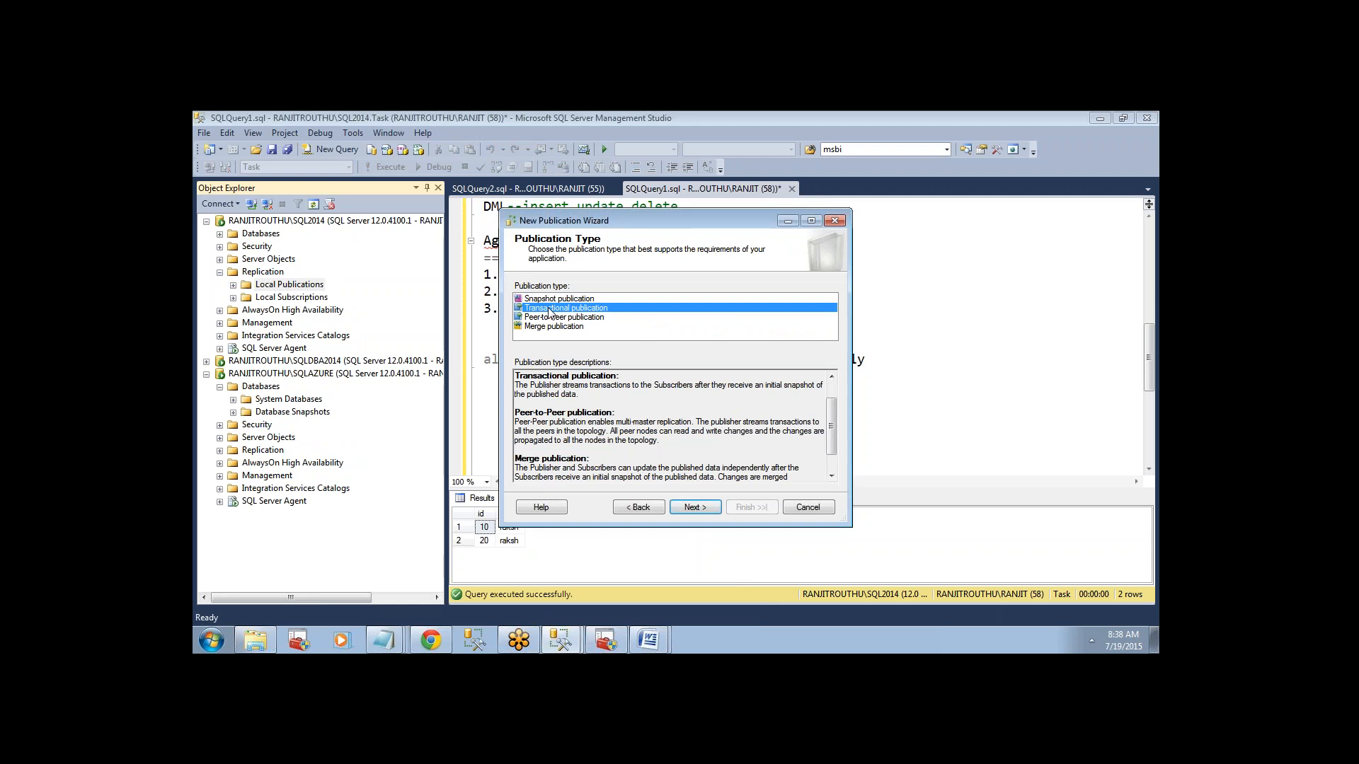
left_click(694, 507)
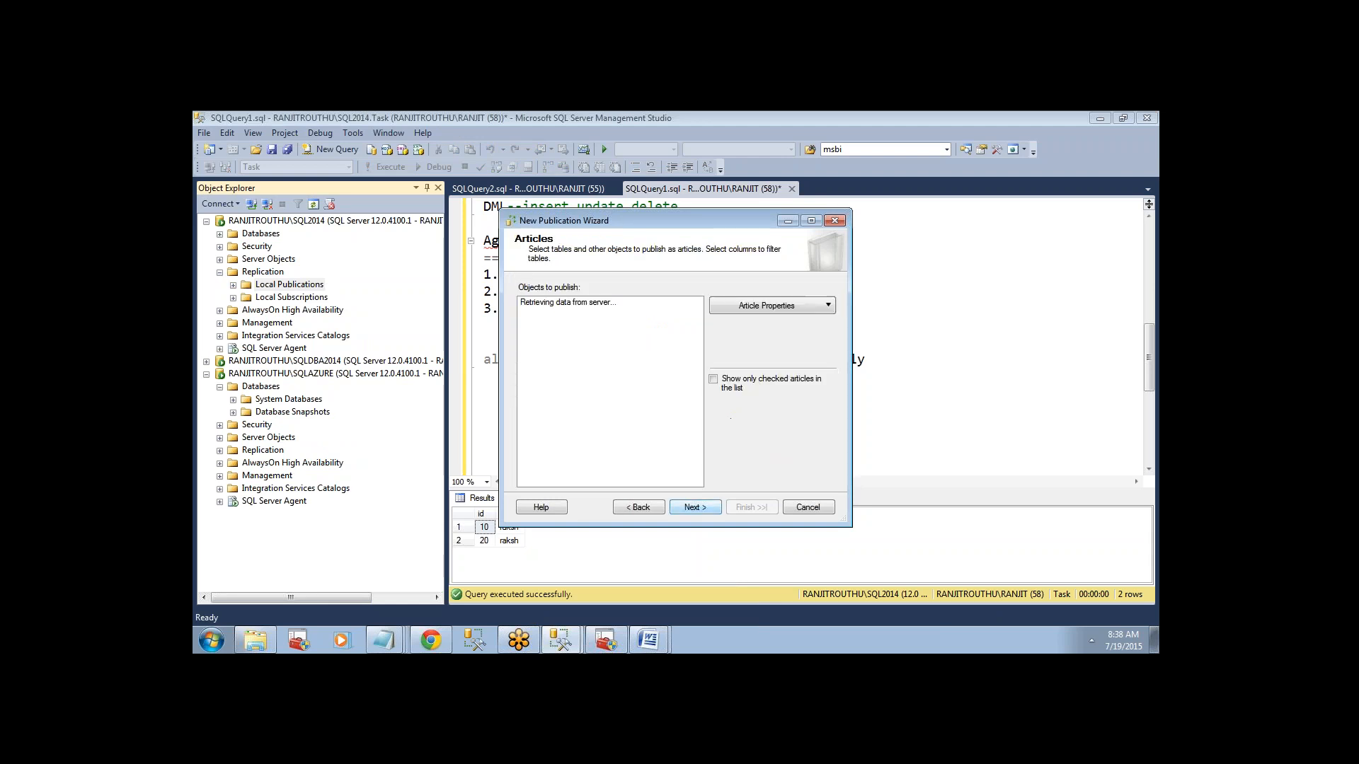
Expand the tables available as articles and examine why the cUSTOMER123 table is marked as unavailable for publishing.
left_click(525, 303)
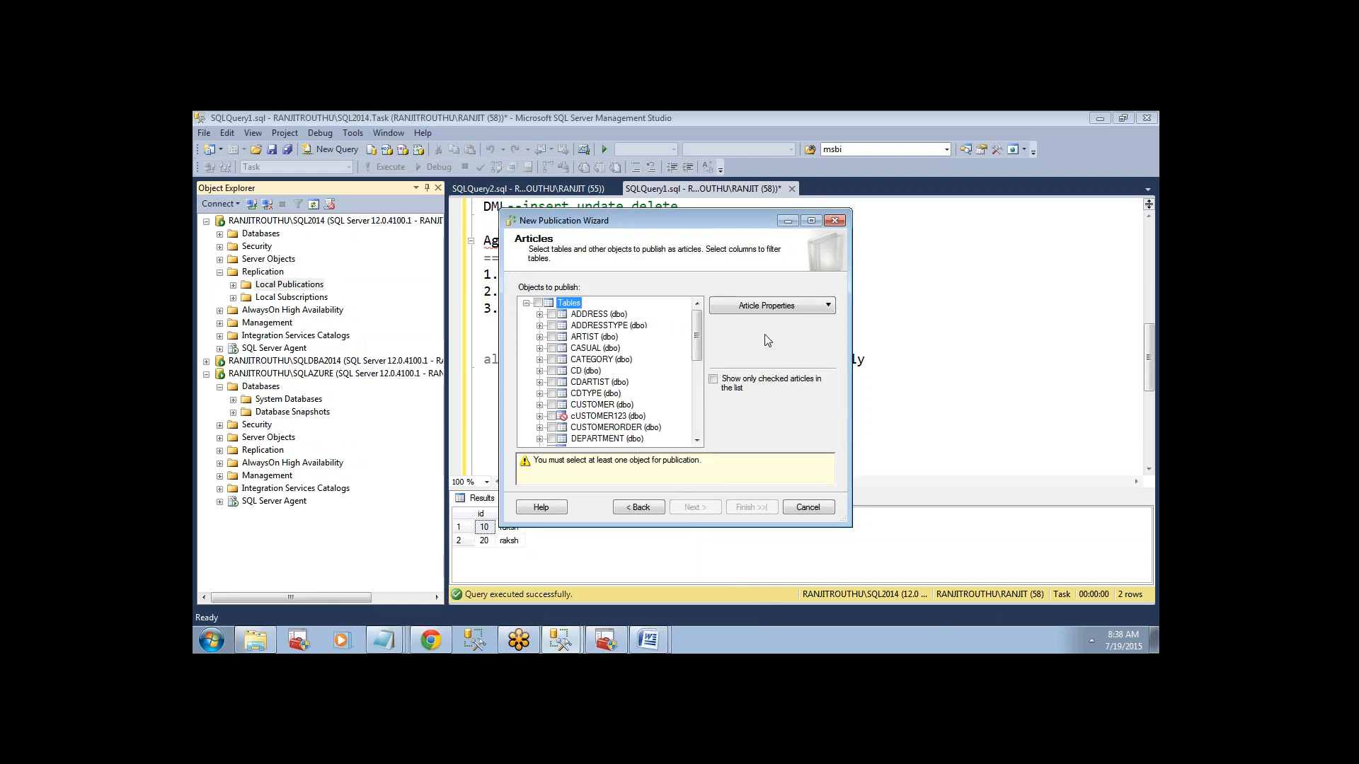
mouse_move(699, 345)
left_mouse_down()
mouse_move(703, 425)
mouse_move(698, 331)
left_mouse_up()
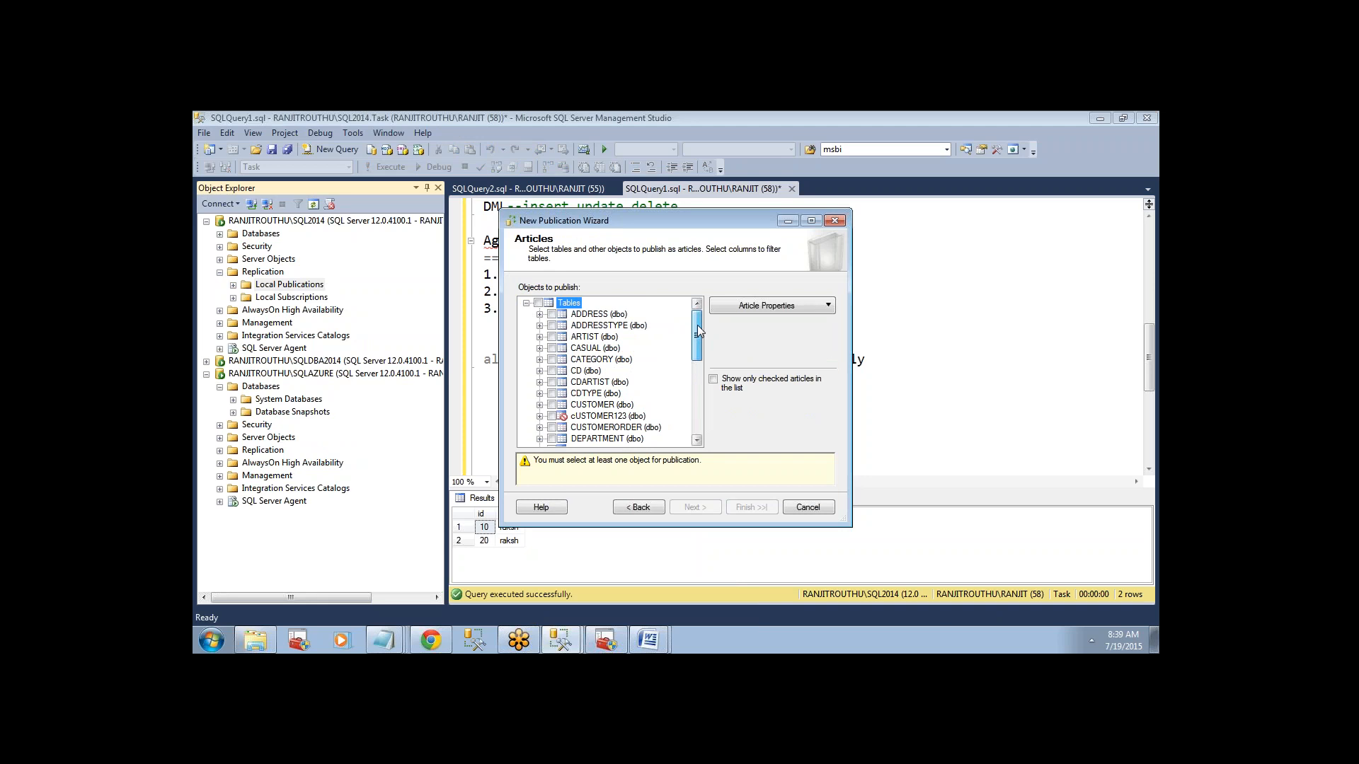
left_click(564, 419)
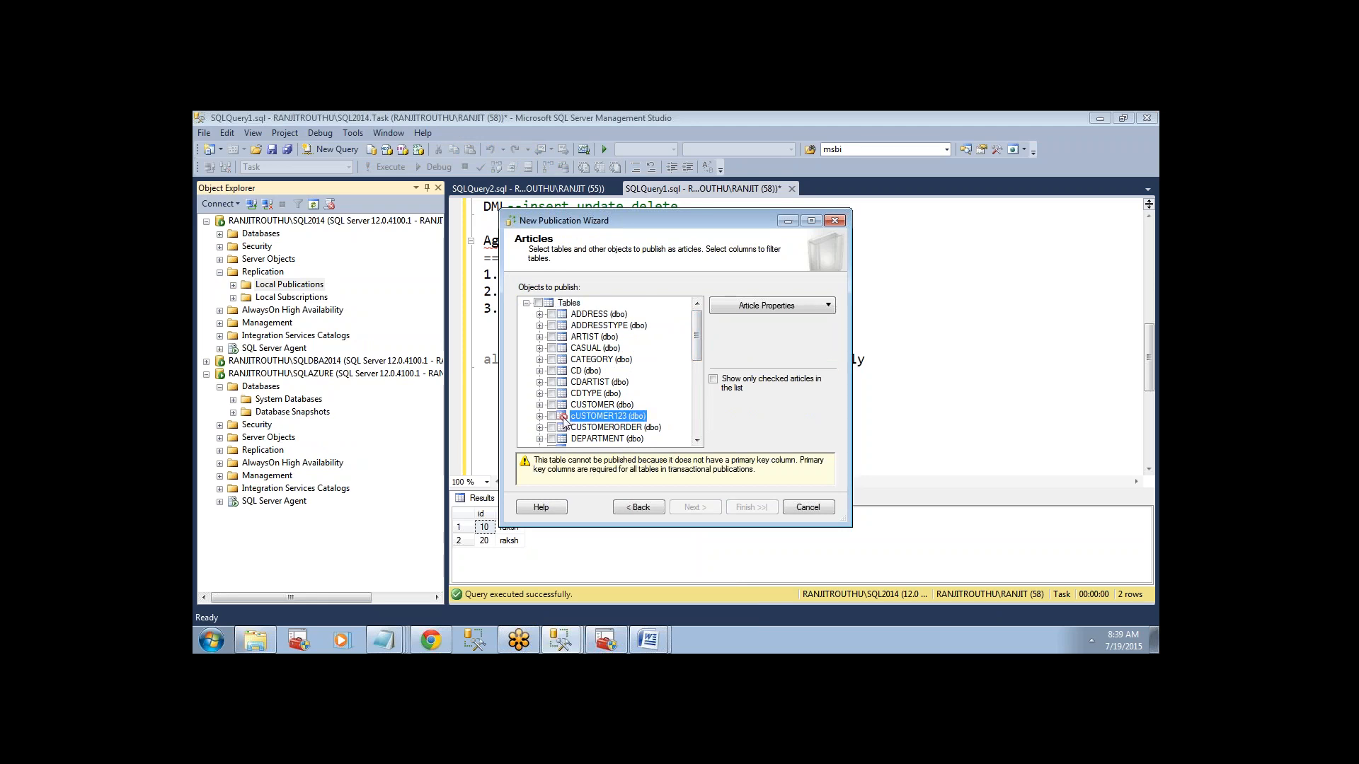
left_click_drag(534, 461, 785, 467)
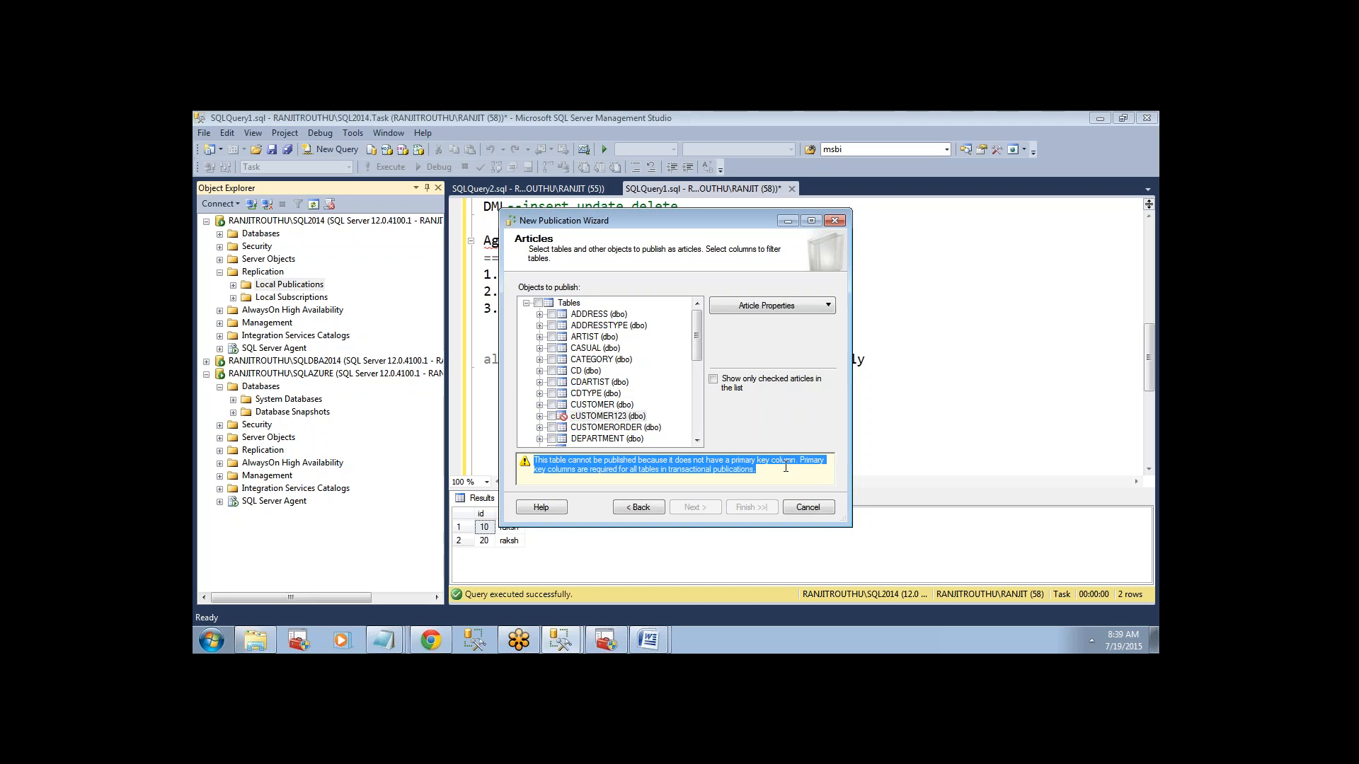
left_click(783, 467)
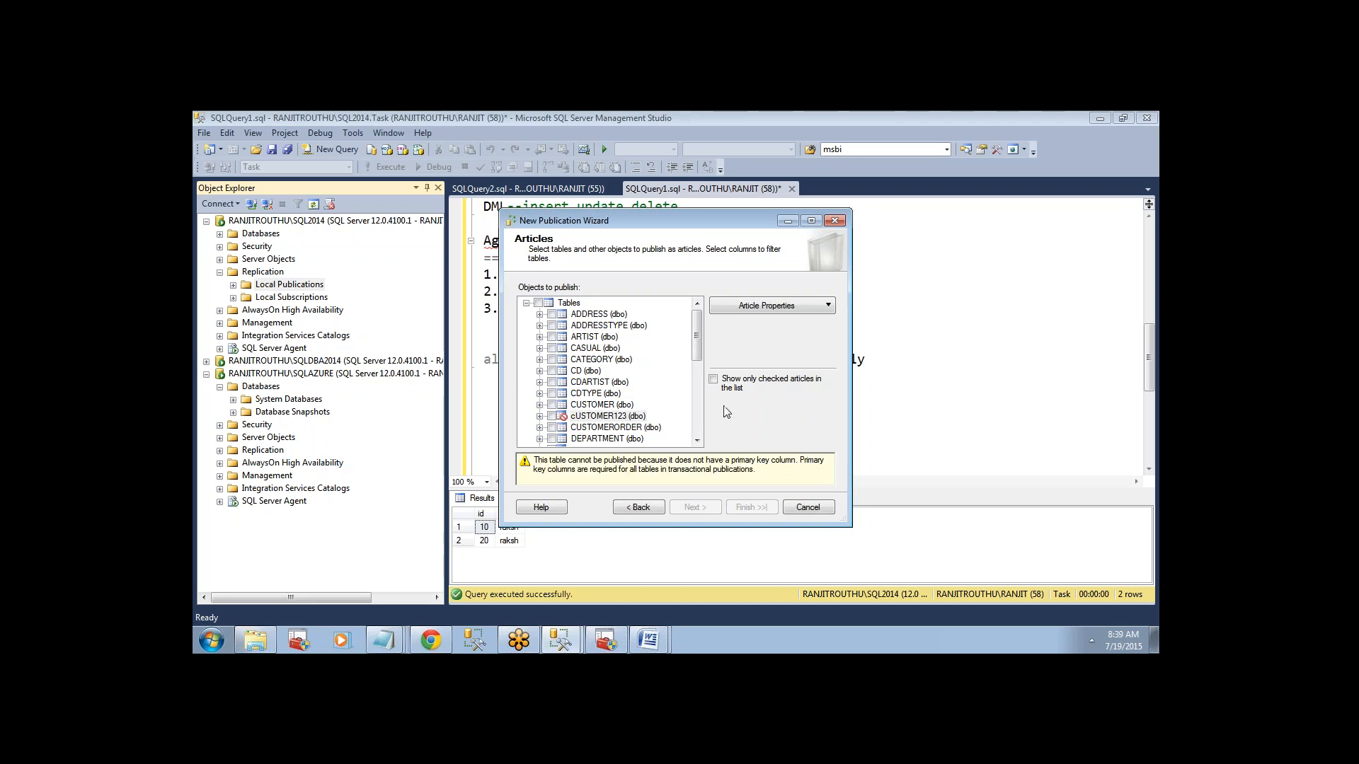
Check the testpriamey script in the query, include the testpriamey table as the published article, and proceed to row filtering.
left_click_drag(695, 360, 697, 435)
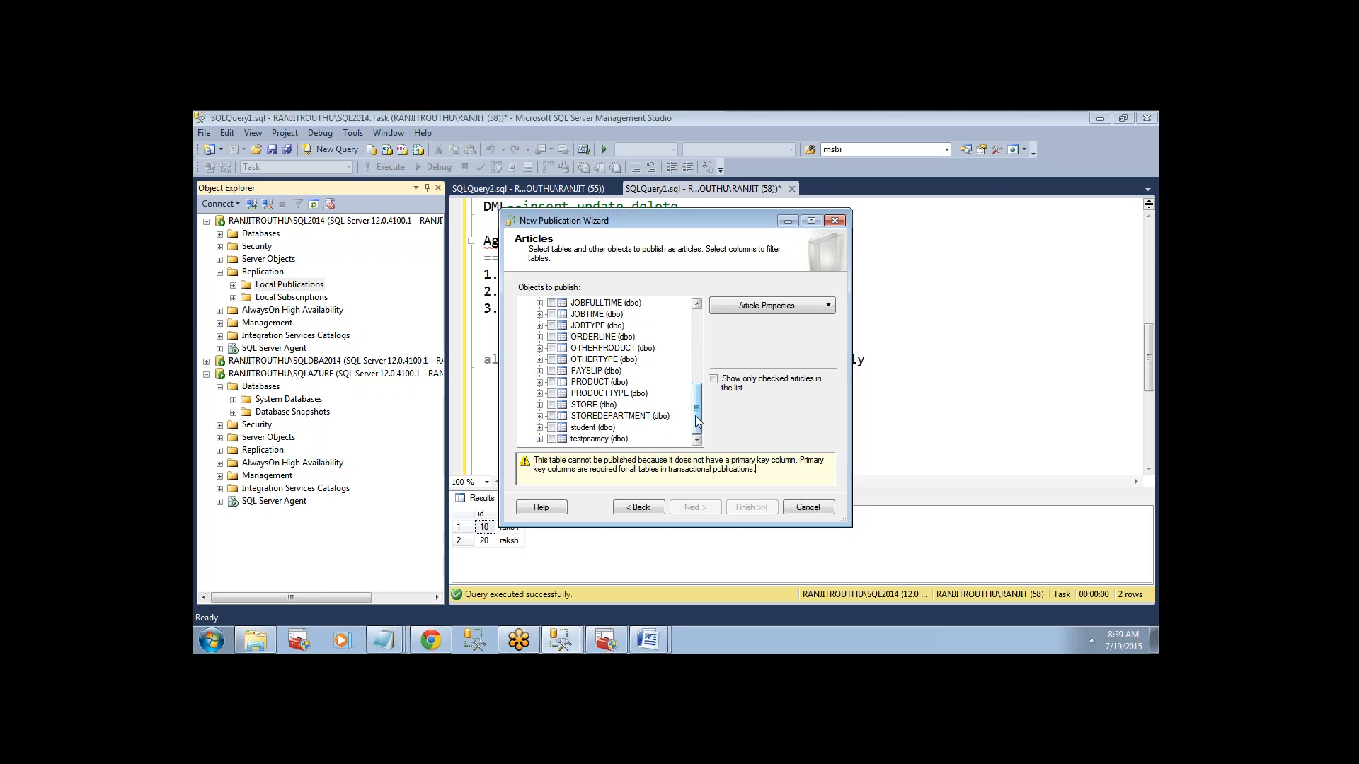
left_click(860, 232)
left_click_drag(1149, 353, 1148, 310)
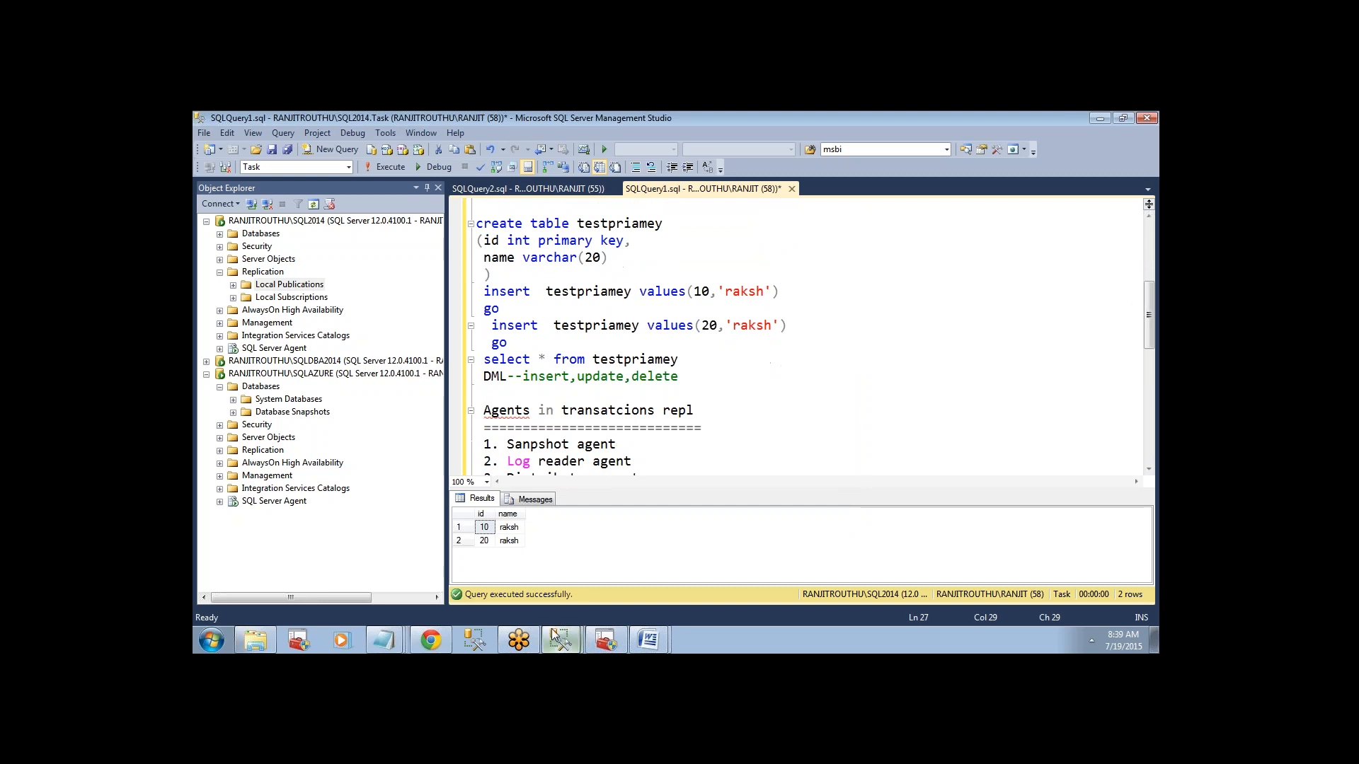
mouse_move(557, 639)
left_click(559, 607)
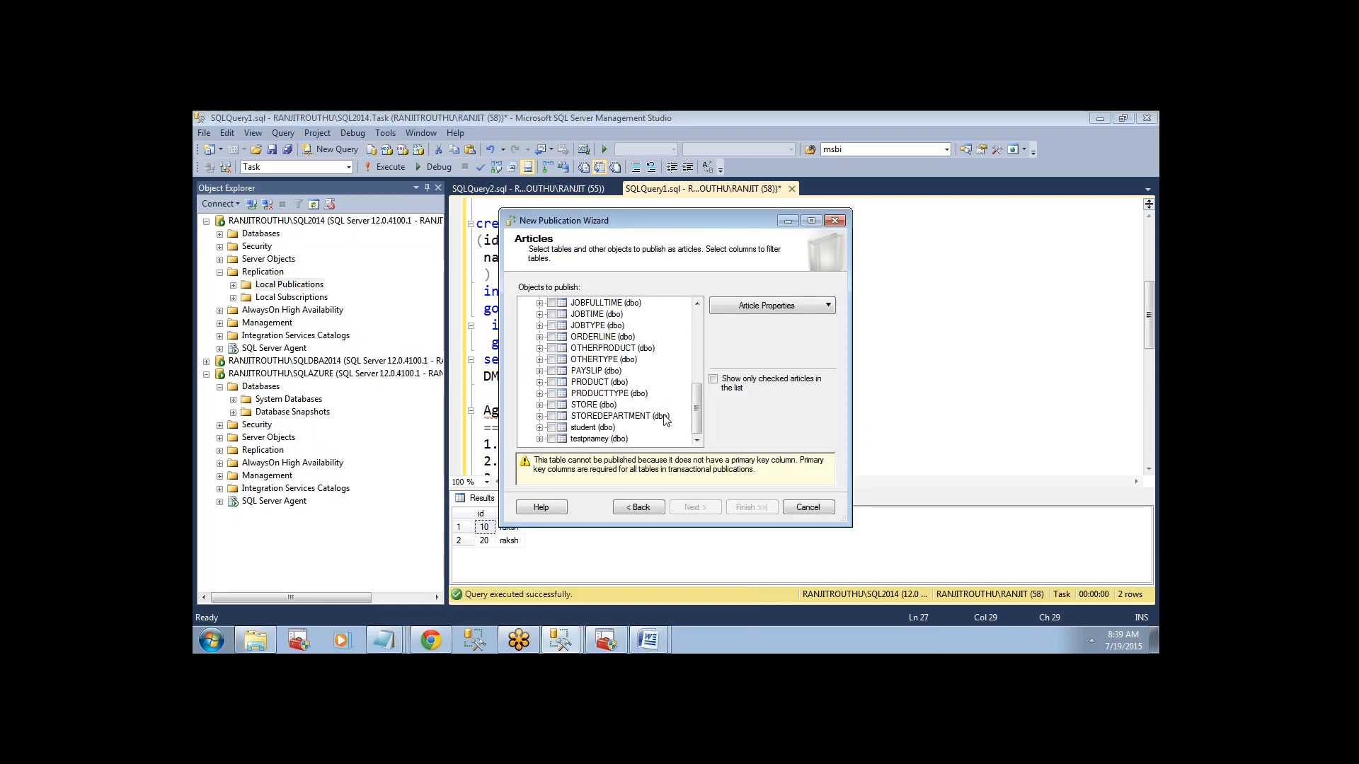
left_click(551, 439)
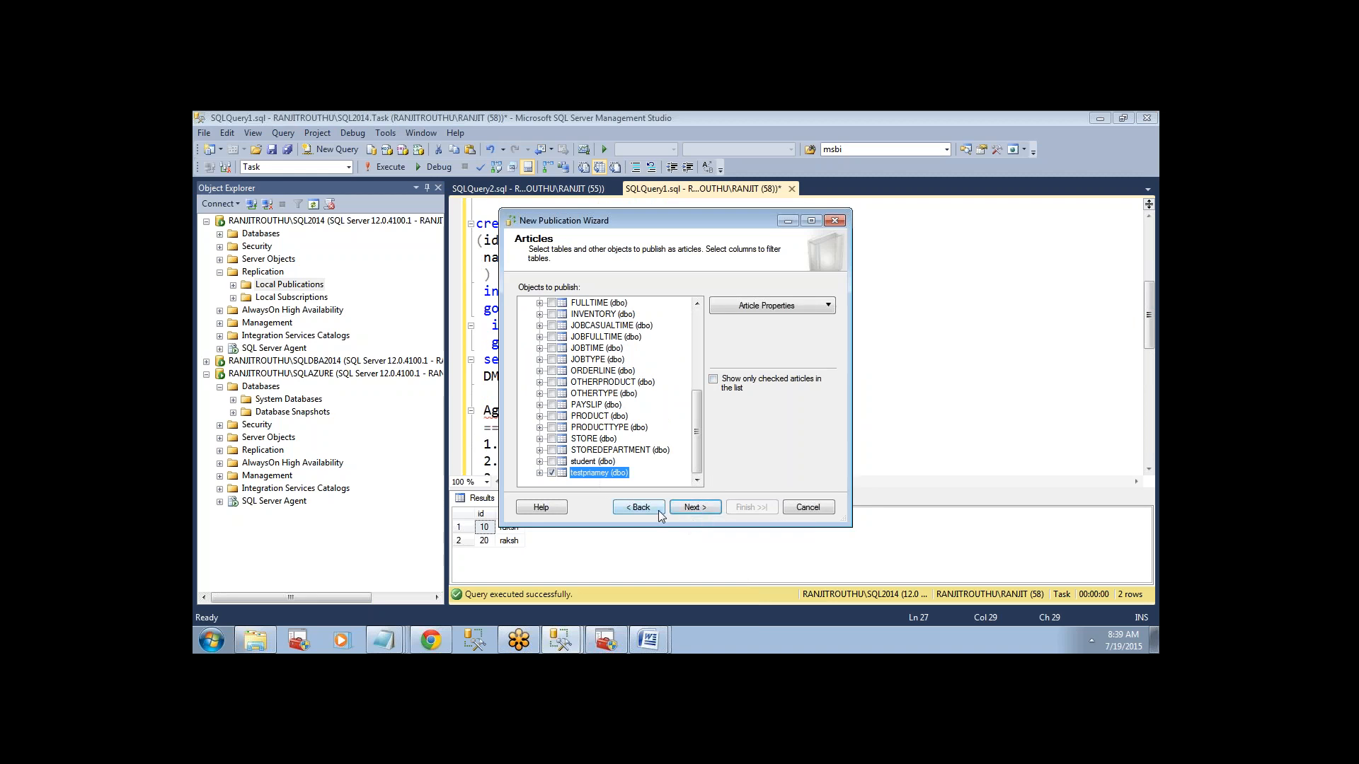
left_click_drag(697, 472, 691, 503)
left_click(693, 506)
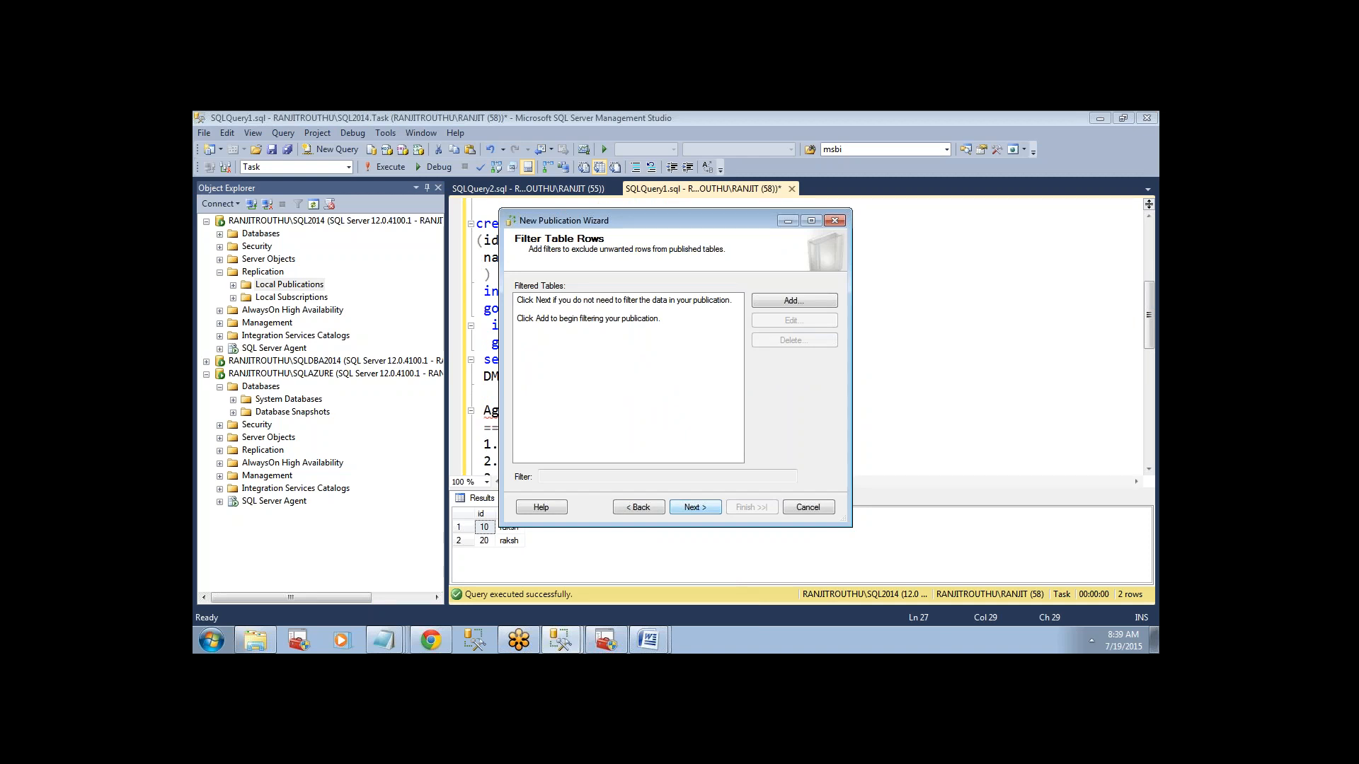
View the row filter options for testpriamey and continue to the Snapshot Agent settings without adding a filter.
left_click(794, 300)
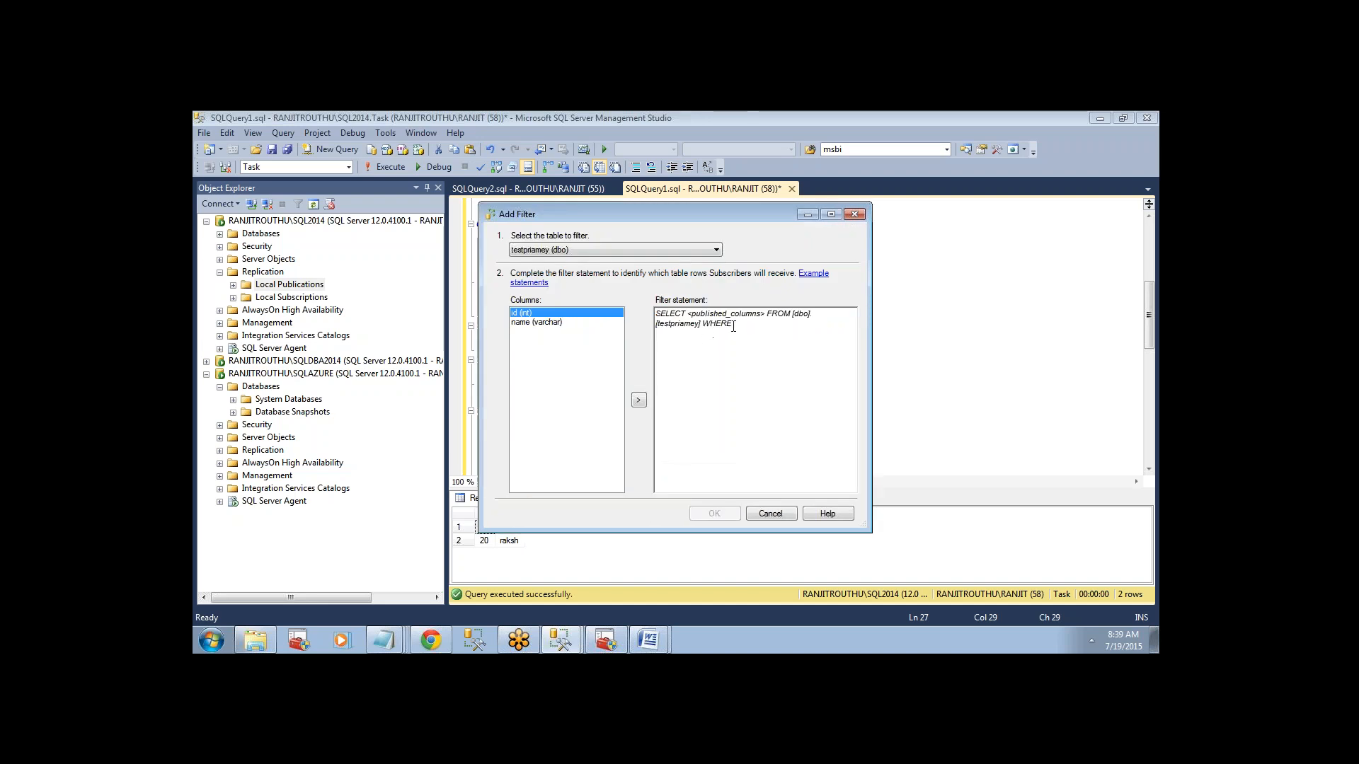
left_click(770, 513)
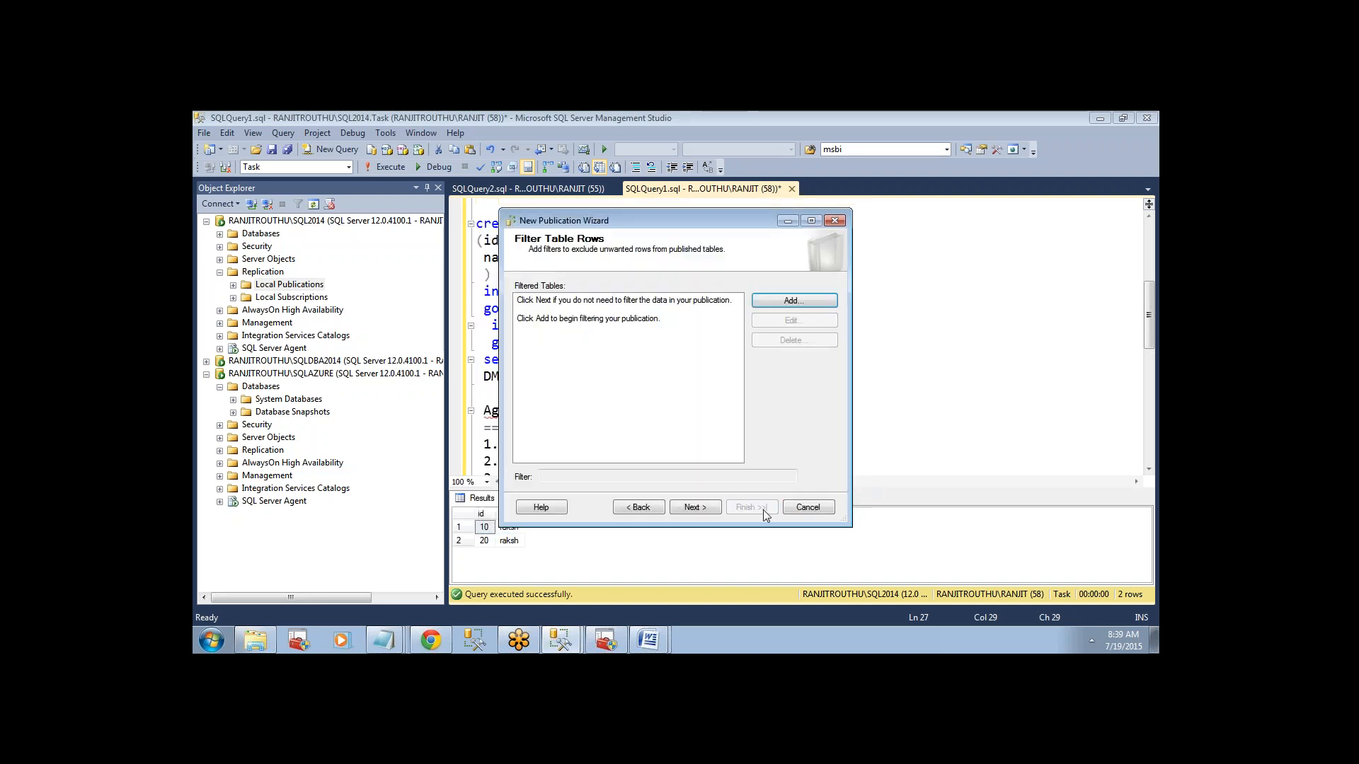
left_click(691, 508)
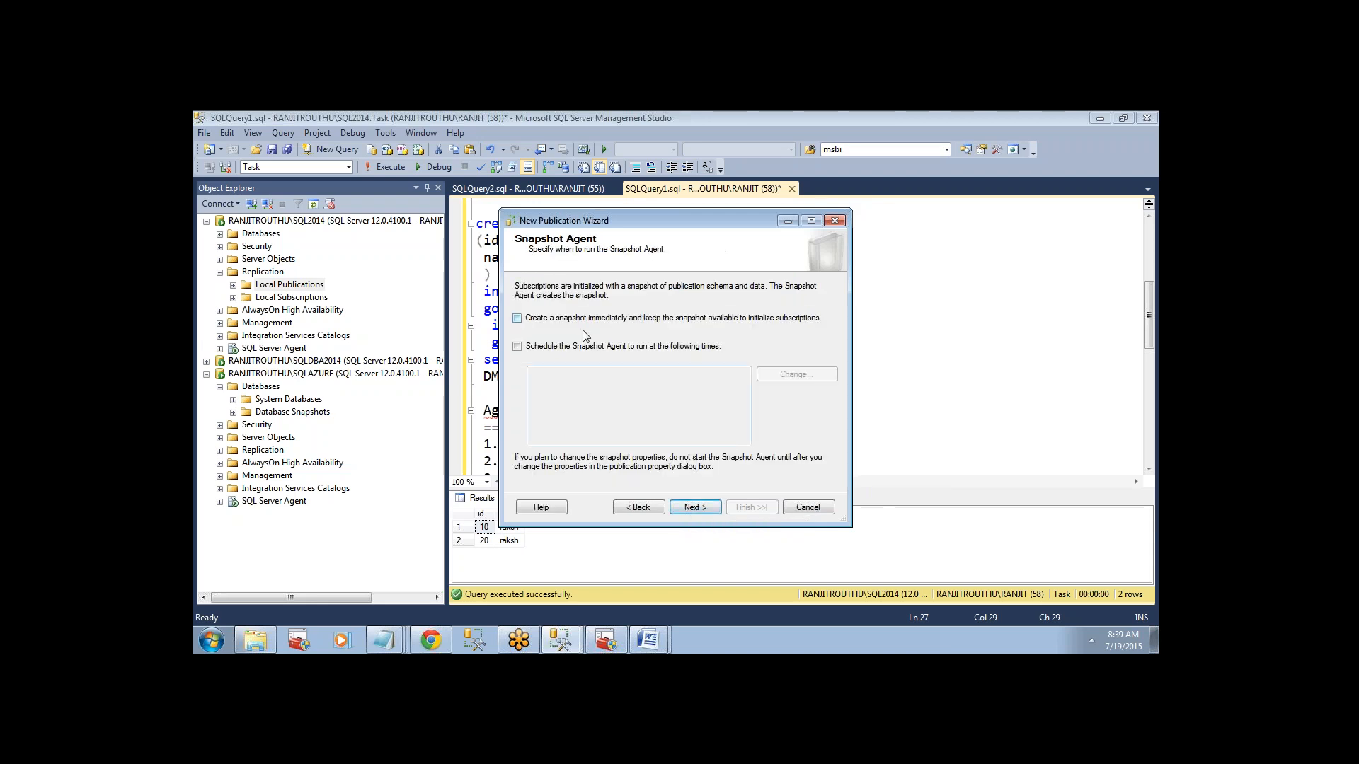
Have the Snapshot Agent create a snapshot immediately and also run on a daily schedule every 1 hour.
left_click(517, 318)
left_click(517, 347)
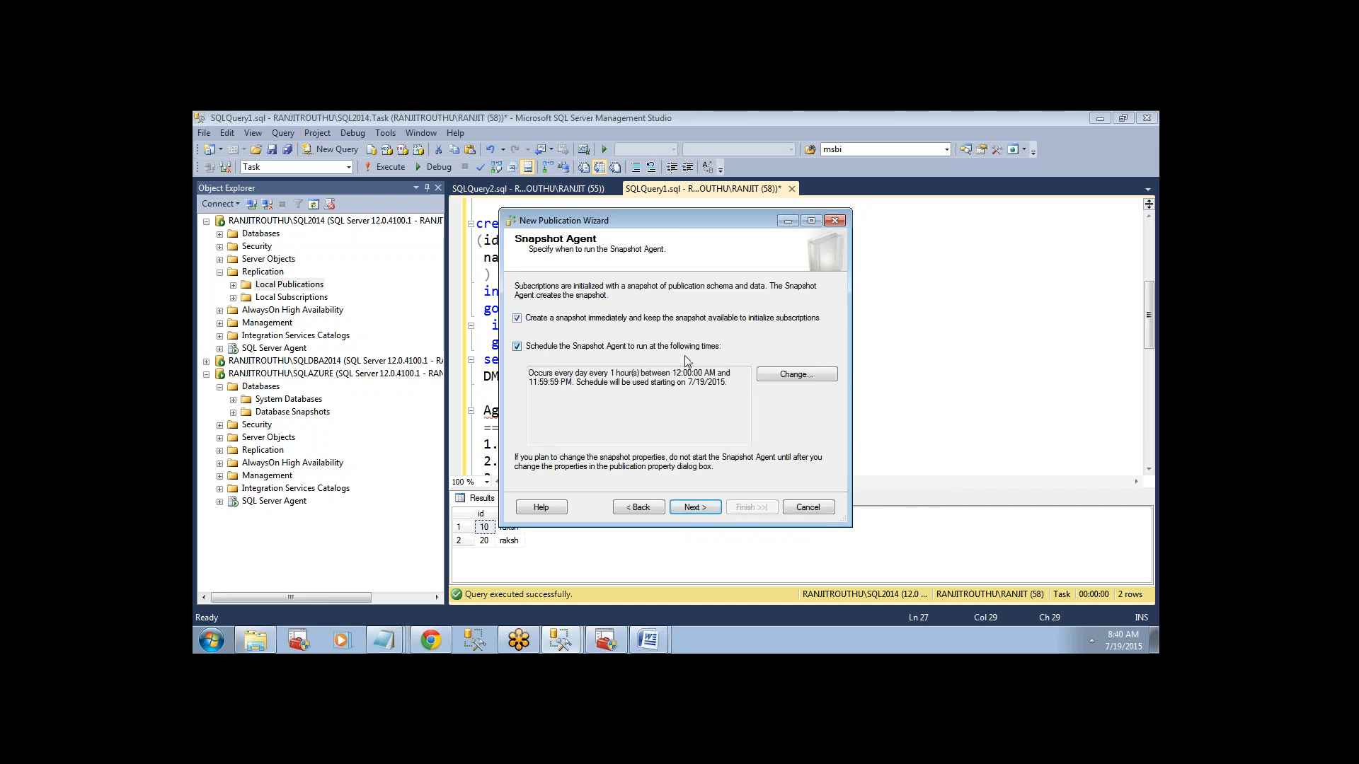
left_click(796, 375)
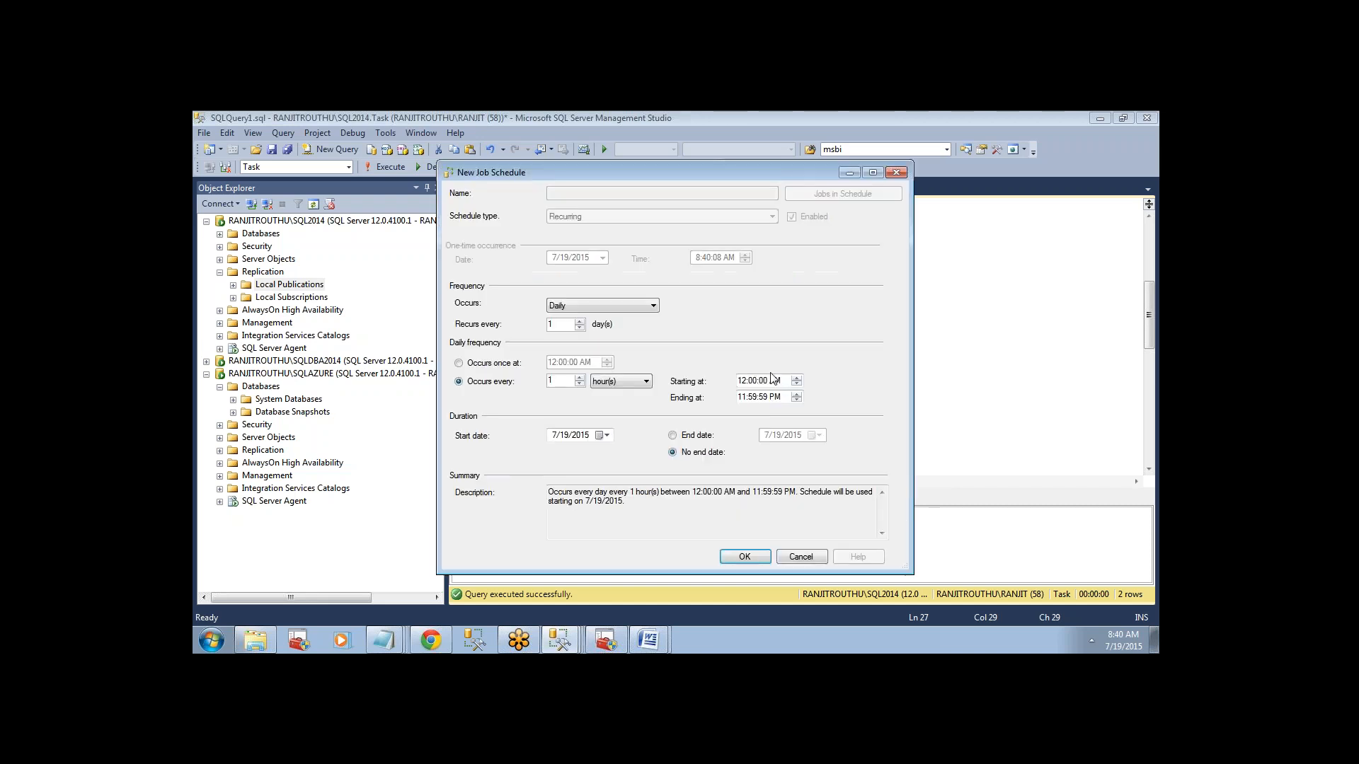
left_click(594, 306)
left_click(593, 308)
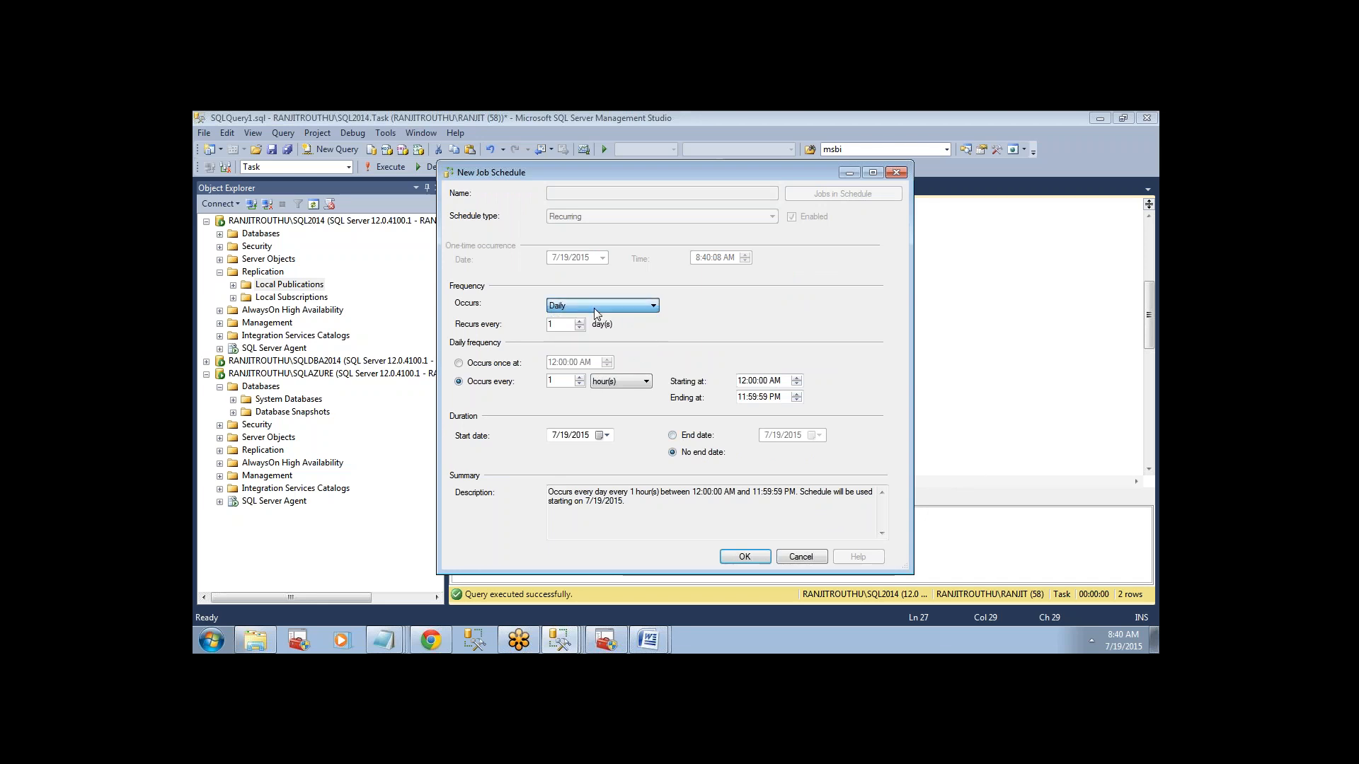
left_click(745, 557)
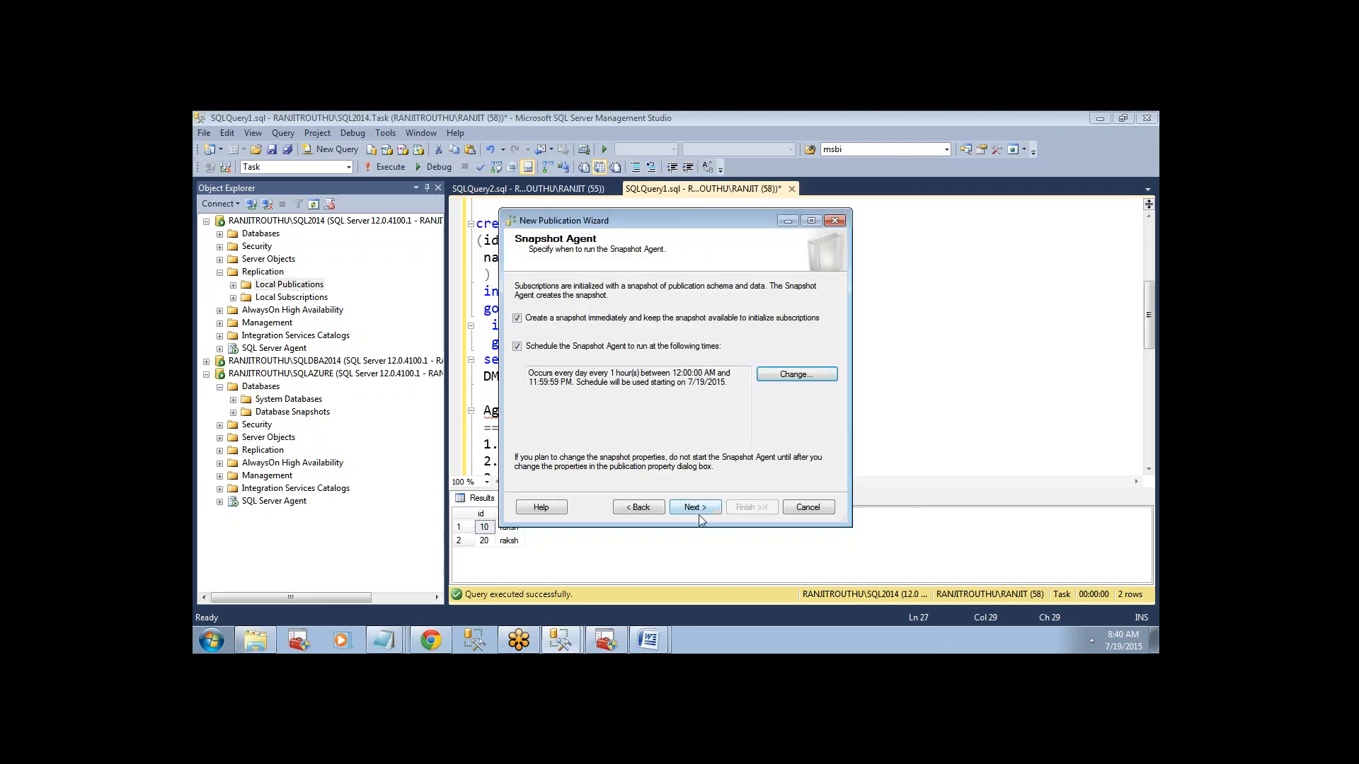
Proceed to Agent Security and set the Snapshot Agent to run under the SQL Server Agent service account.
left_click(696, 508)
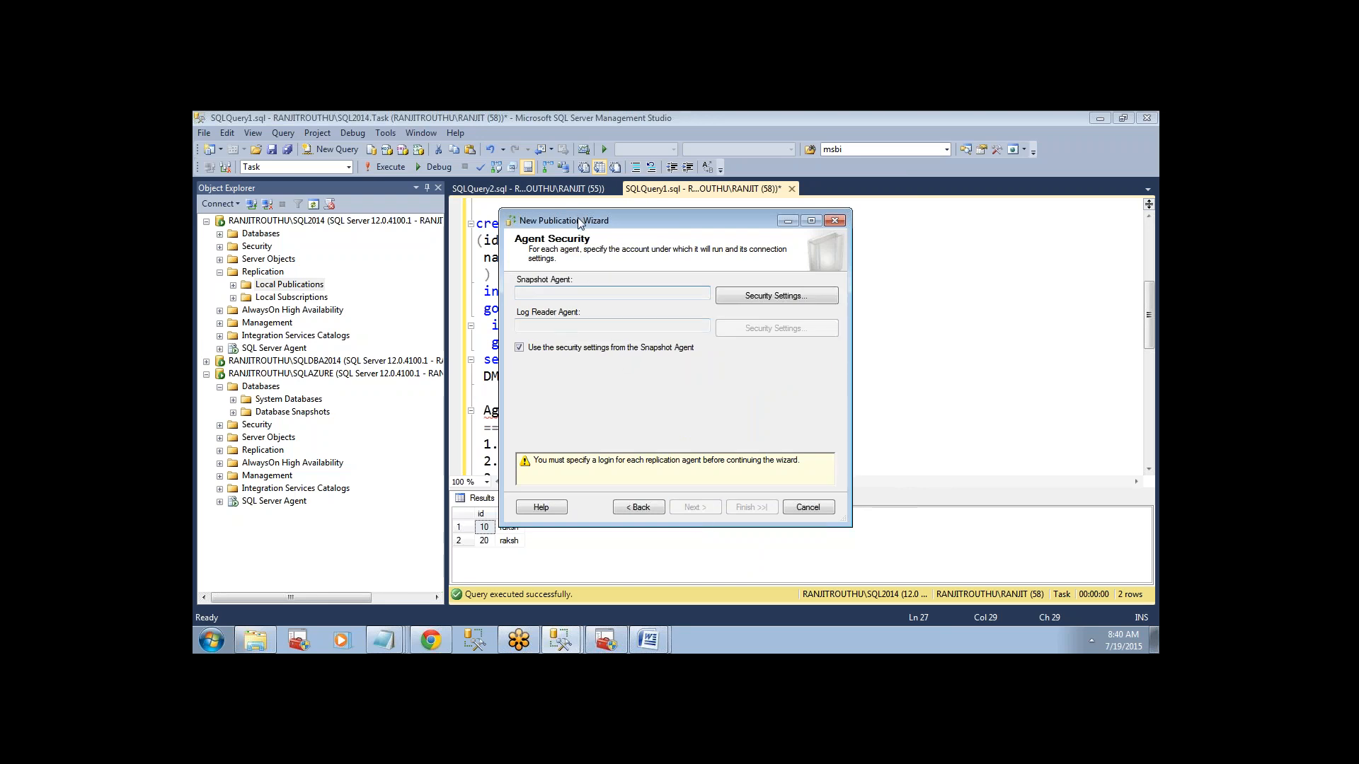
left_click_drag(577, 219, 731, 239)
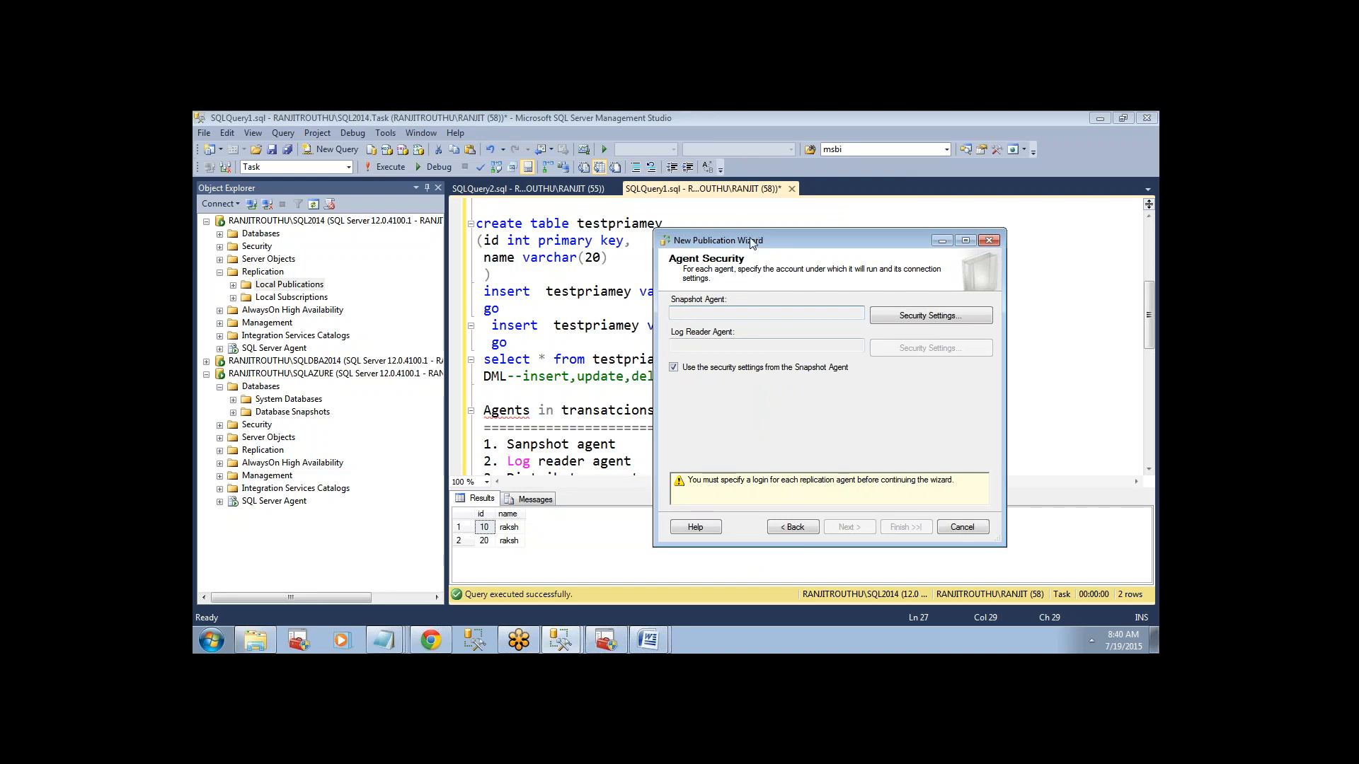
left_click_drag(750, 240, 647, 209)
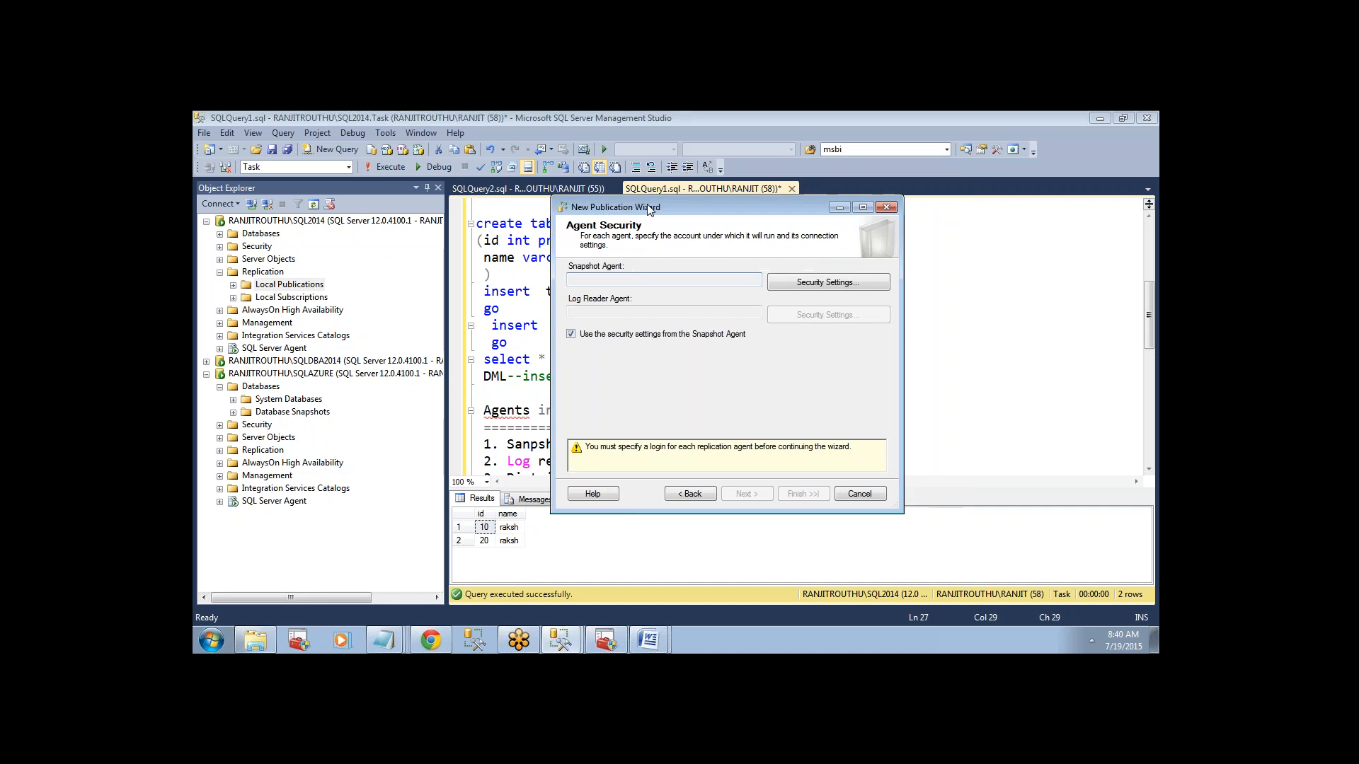
left_click(795, 288)
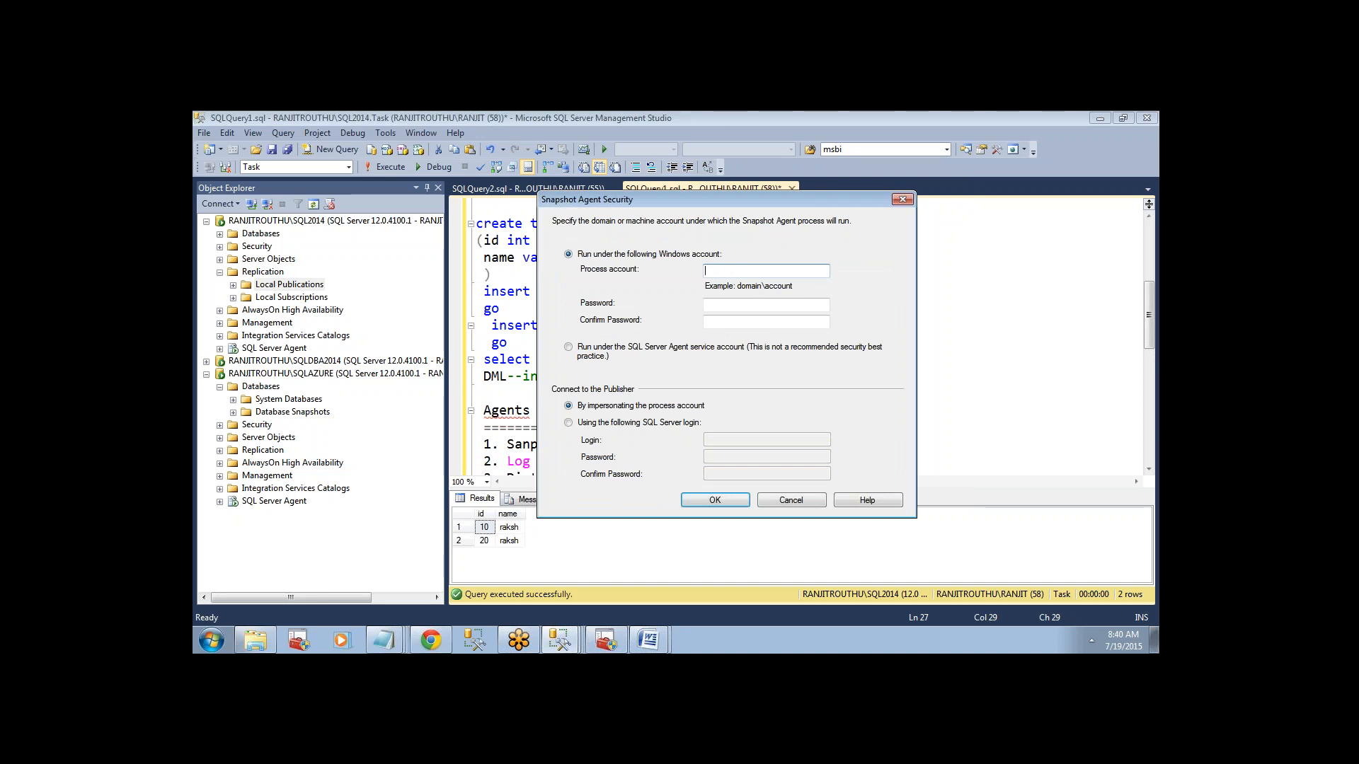
left_click(578, 351)
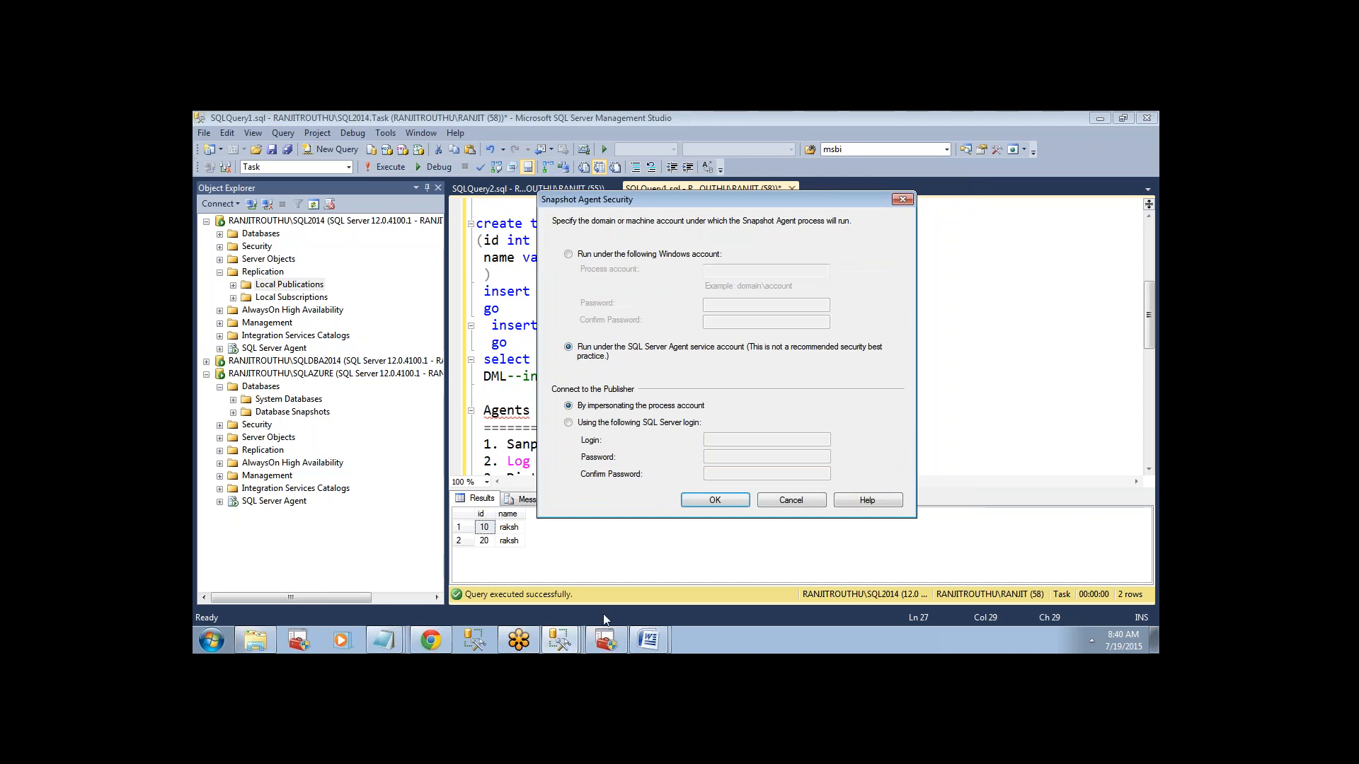
Check the SQL Server (SQL2014) service's logon account in SQL Server Configuration Manager, and accept the Snapshot Agent security settings.
left_click(612, 643)
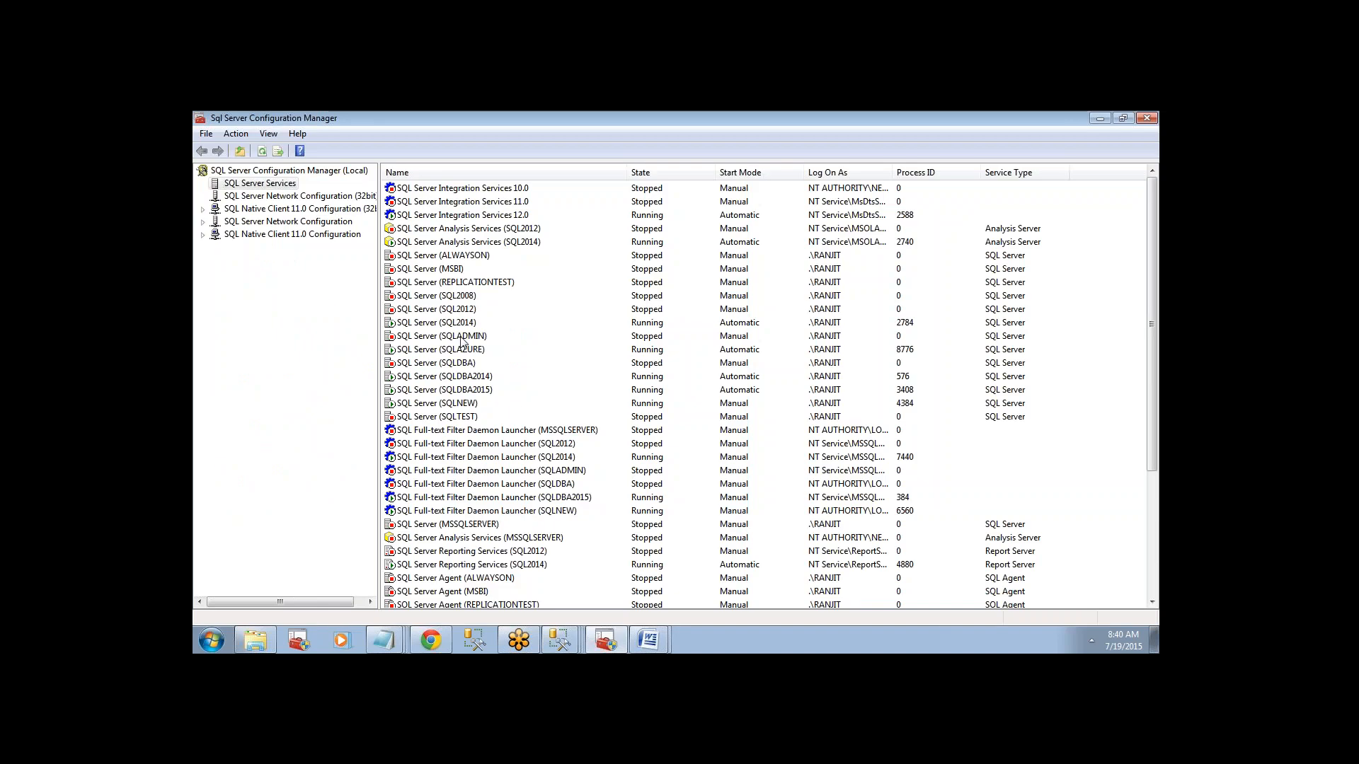
left_click(460, 320)
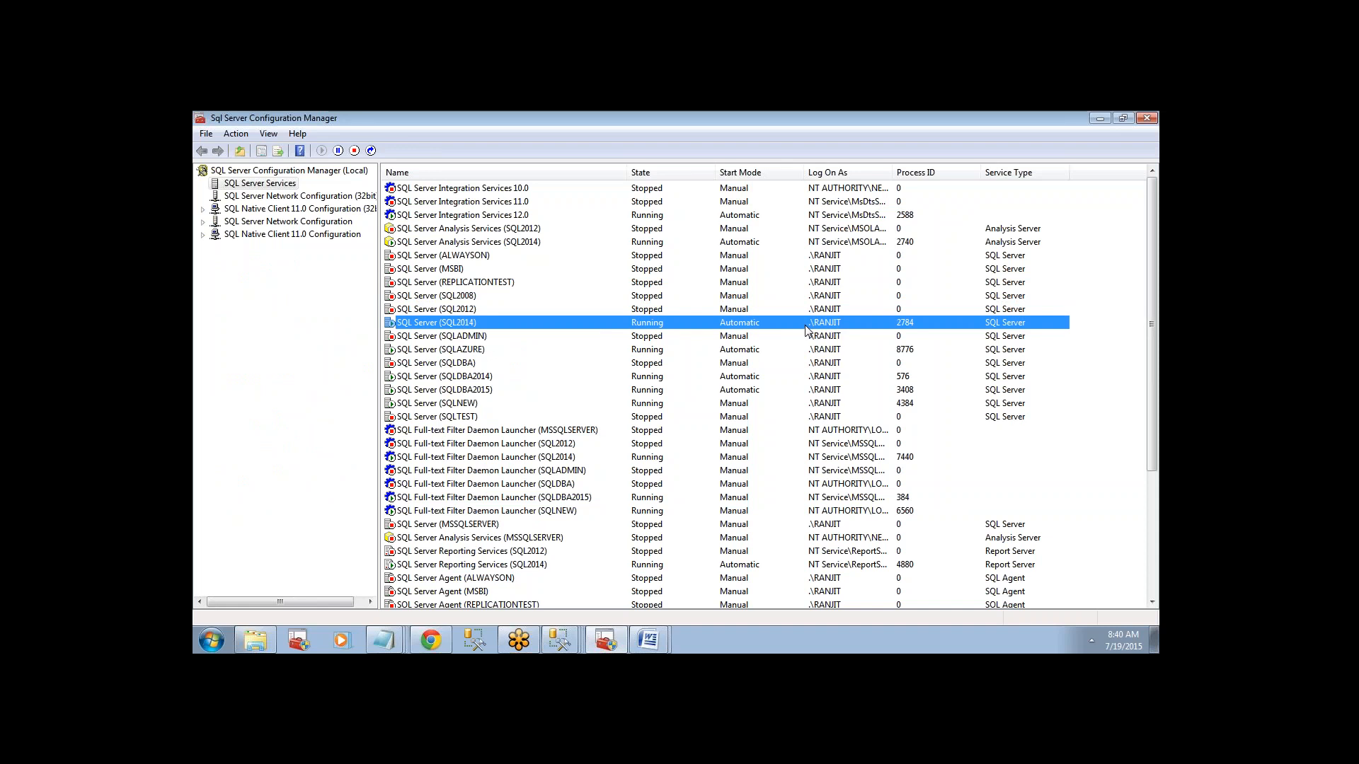
left_click(613, 645)
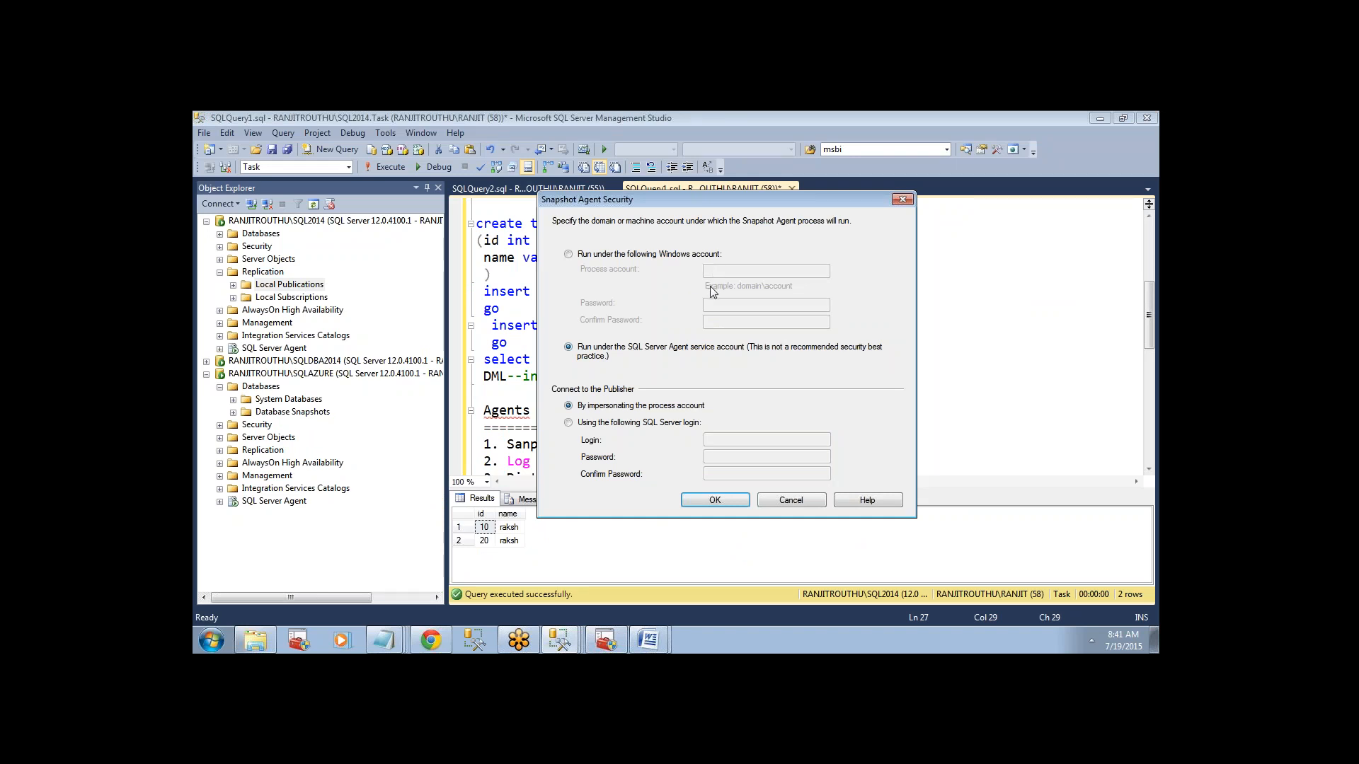
left_click(699, 499)
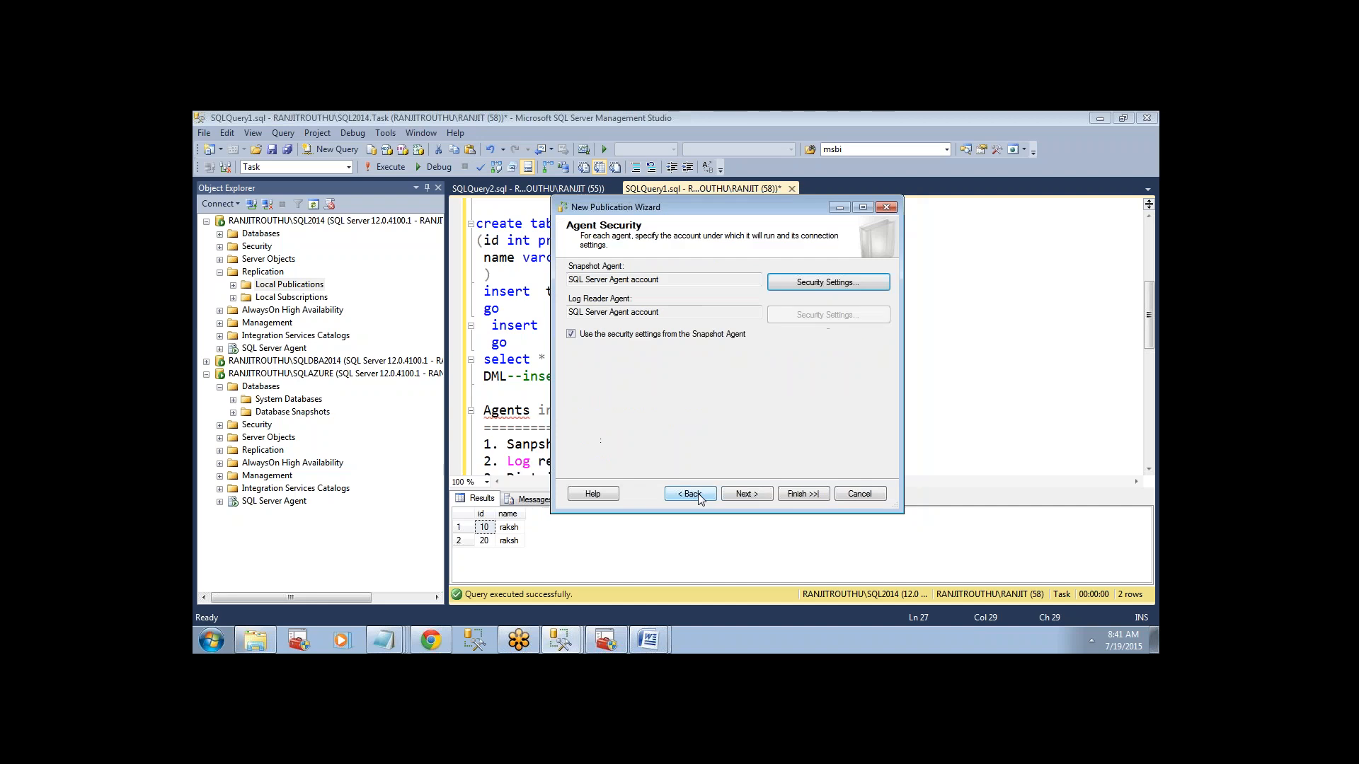
Name the publication Transactional_priamry_publ, create it, and close the wizard.
left_click(741, 497)
left_click(760, 498)
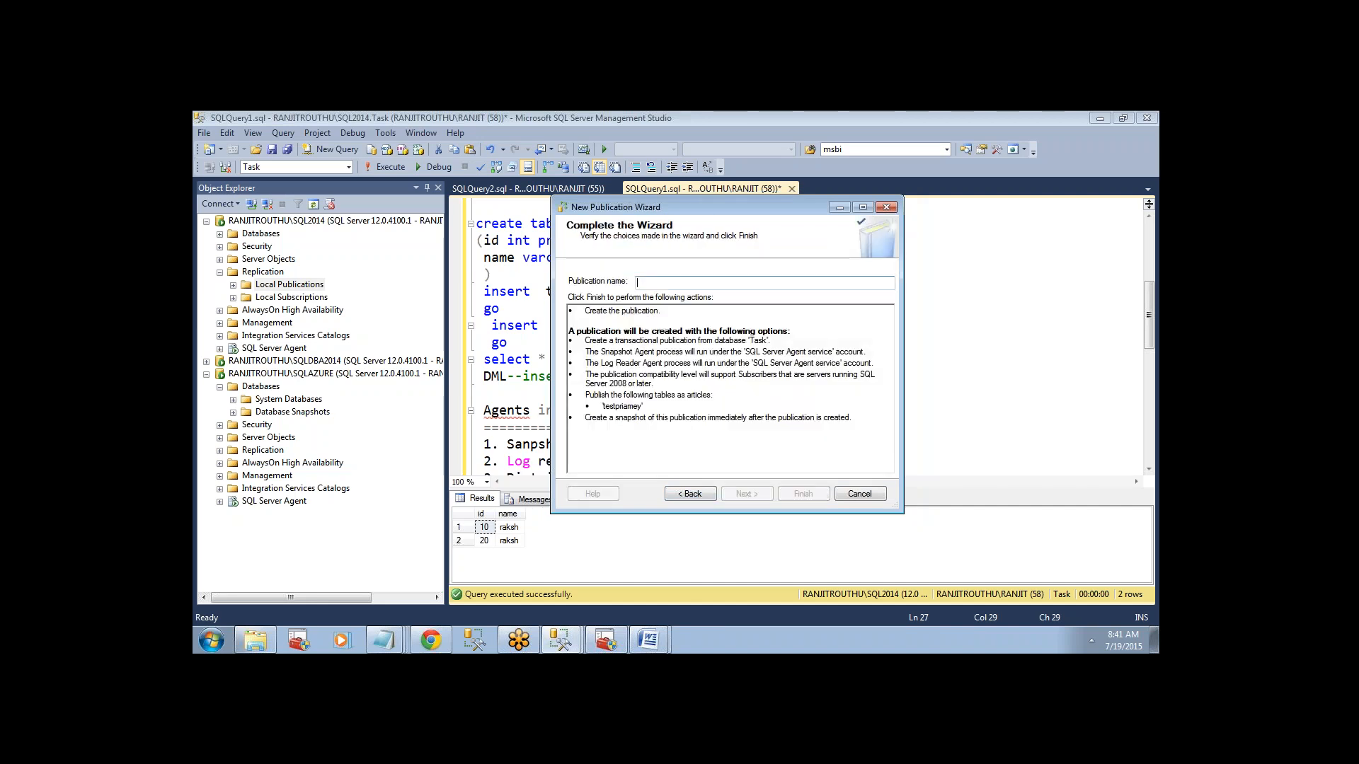
type("Transactional_")
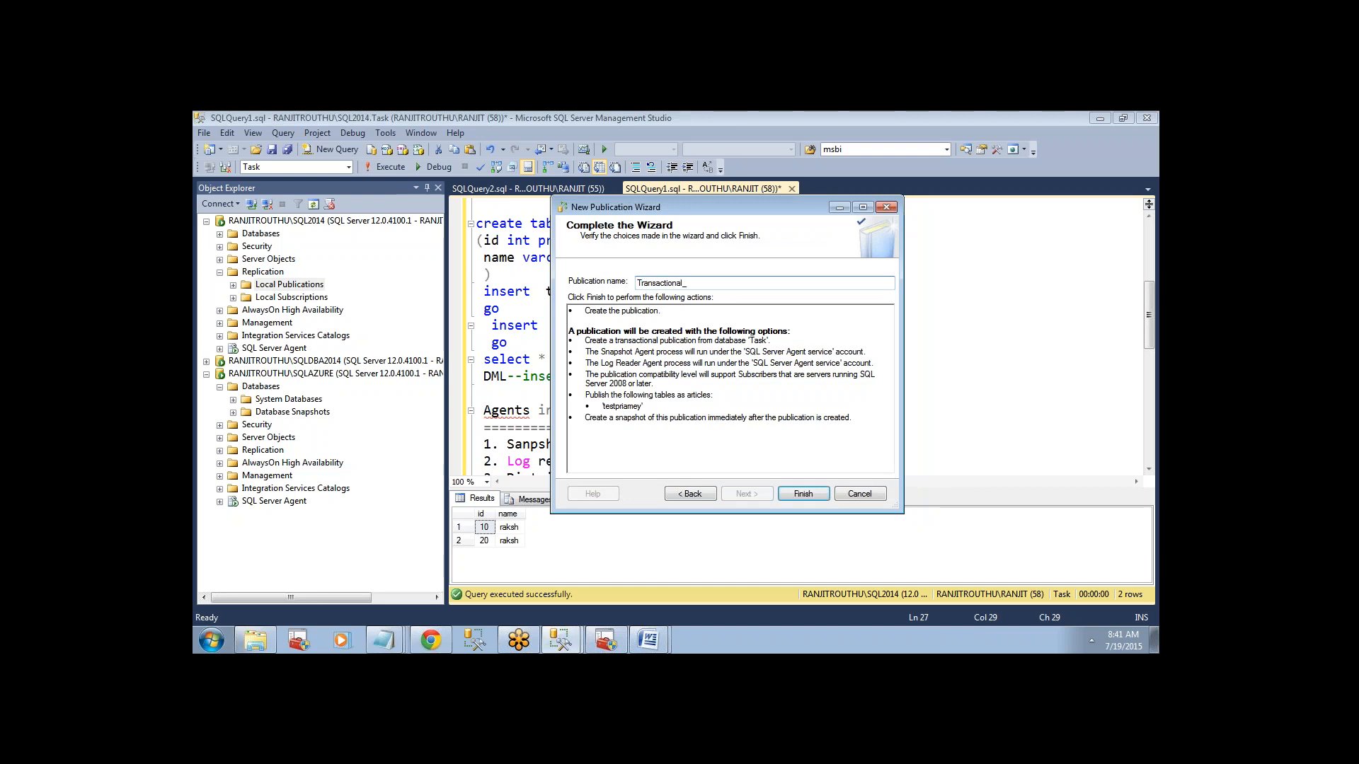
type("priamry_publ")
key("Return")
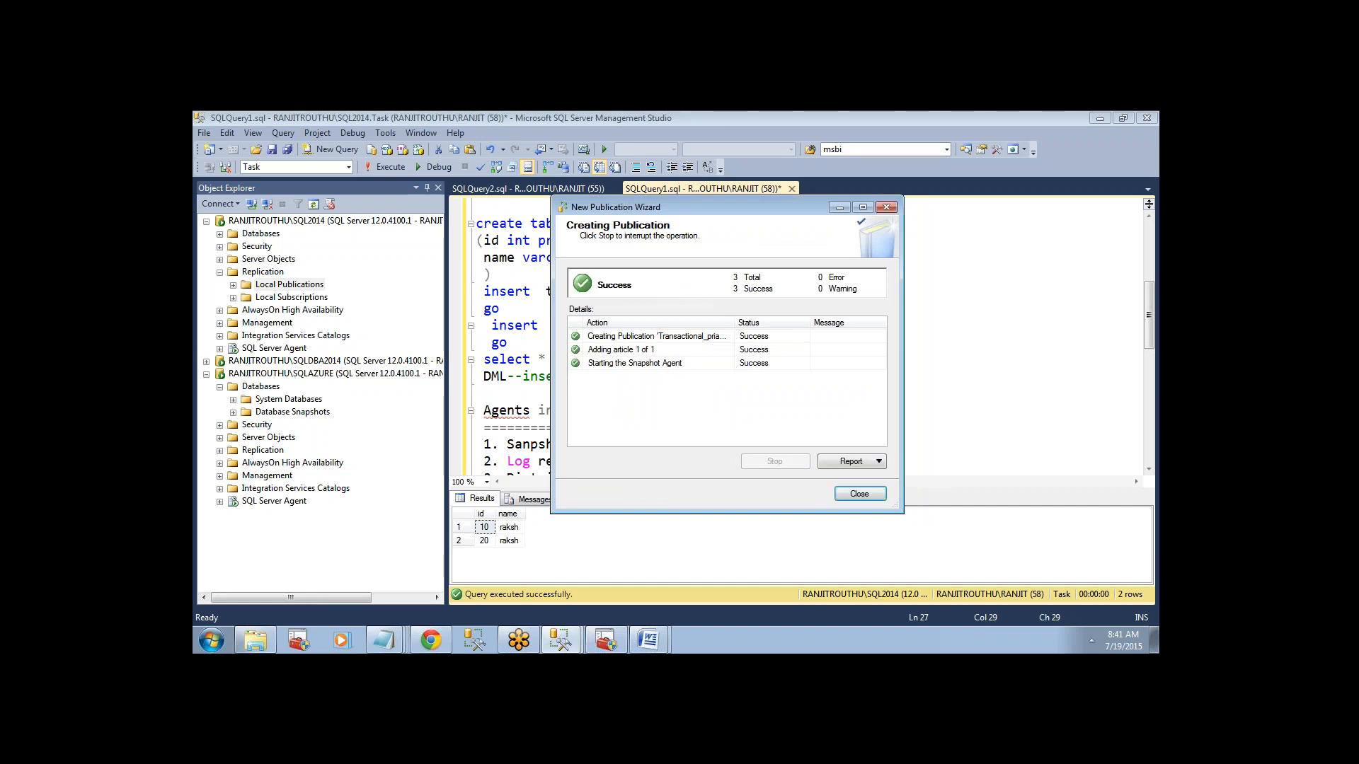
left_click(859, 494)
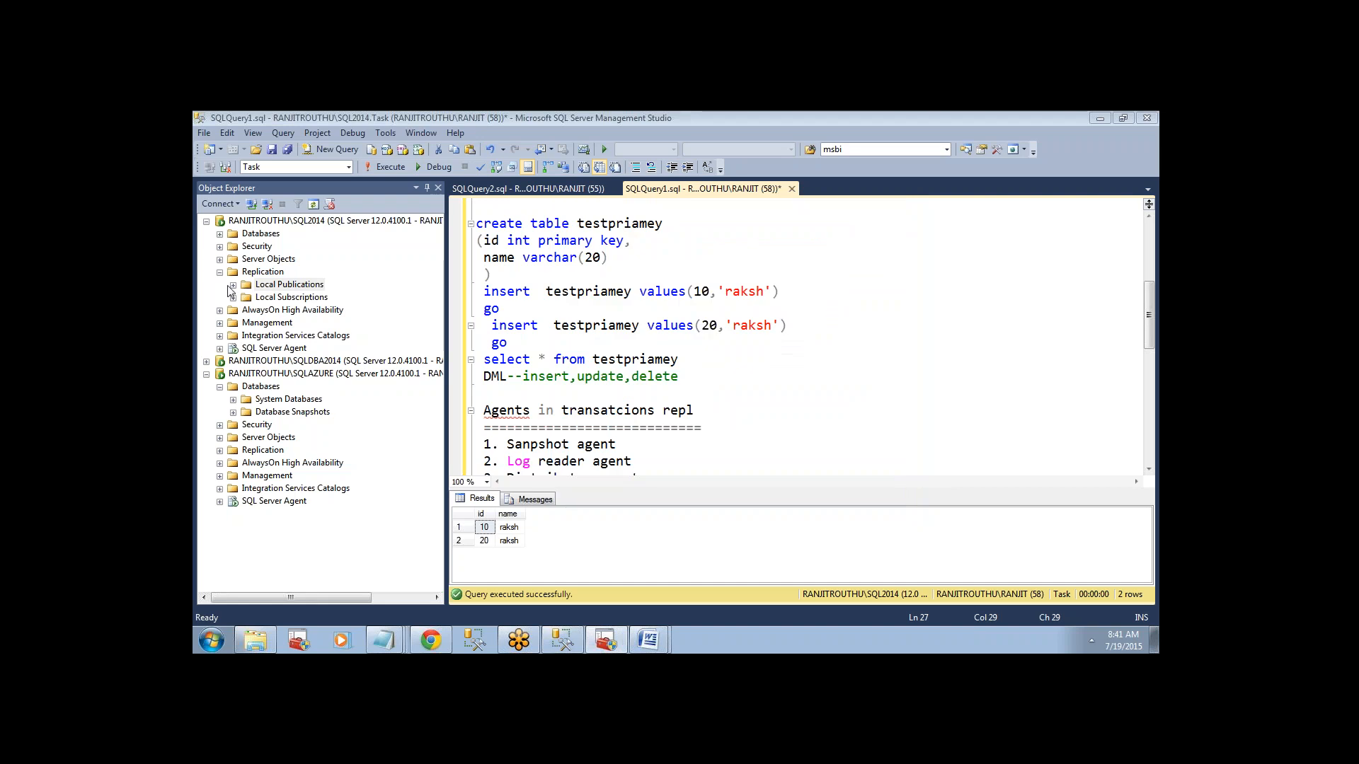
Expand the local publications on the SQL2014 instance and view the details of Transactional_priamry_publ.
double_click(283, 285)
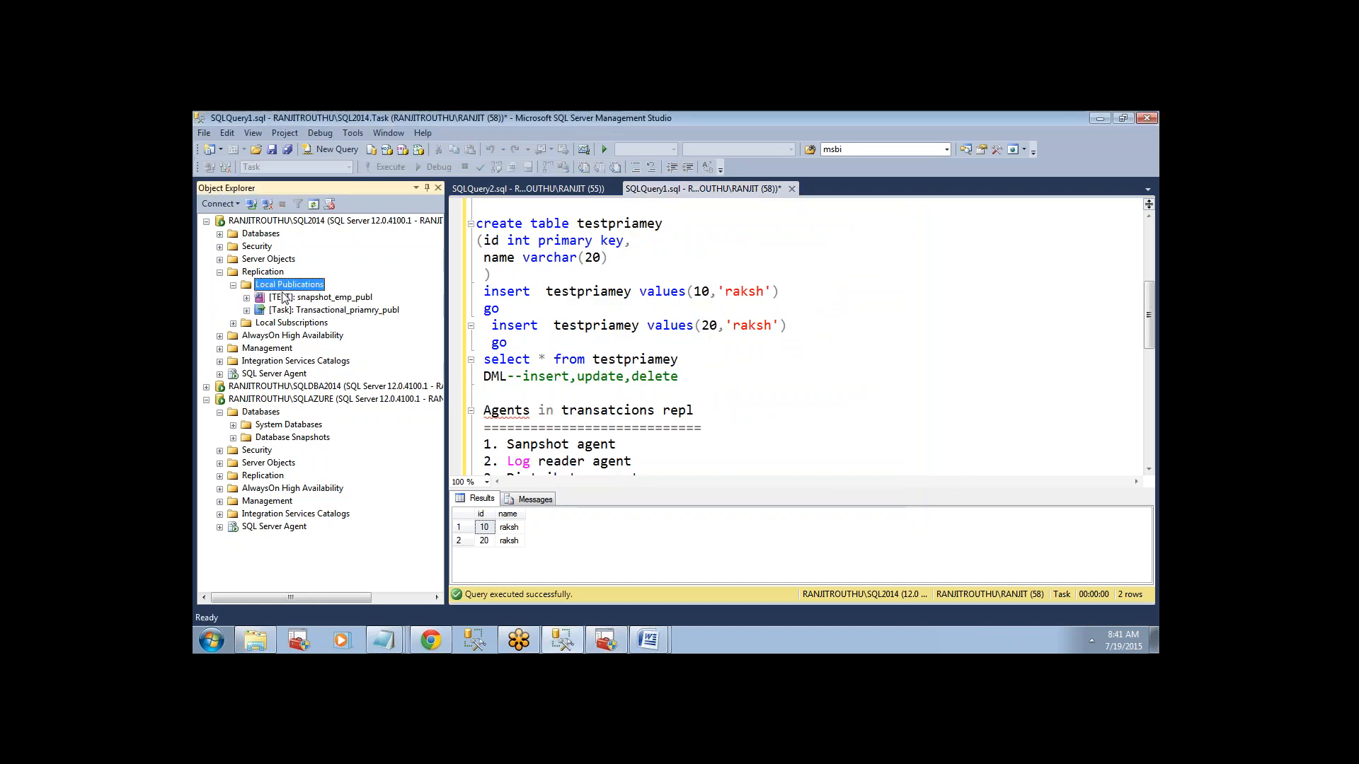
left_click(314, 311)
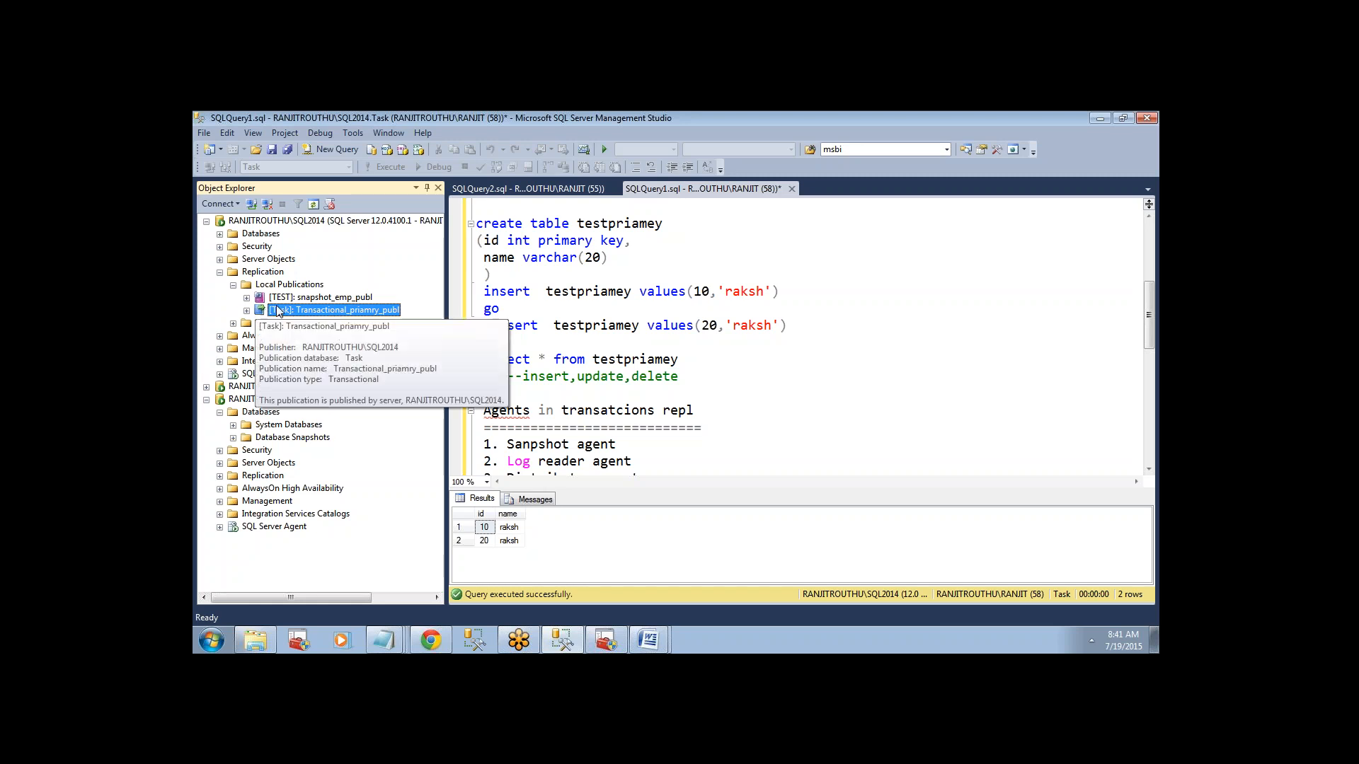
left_click(219, 271)
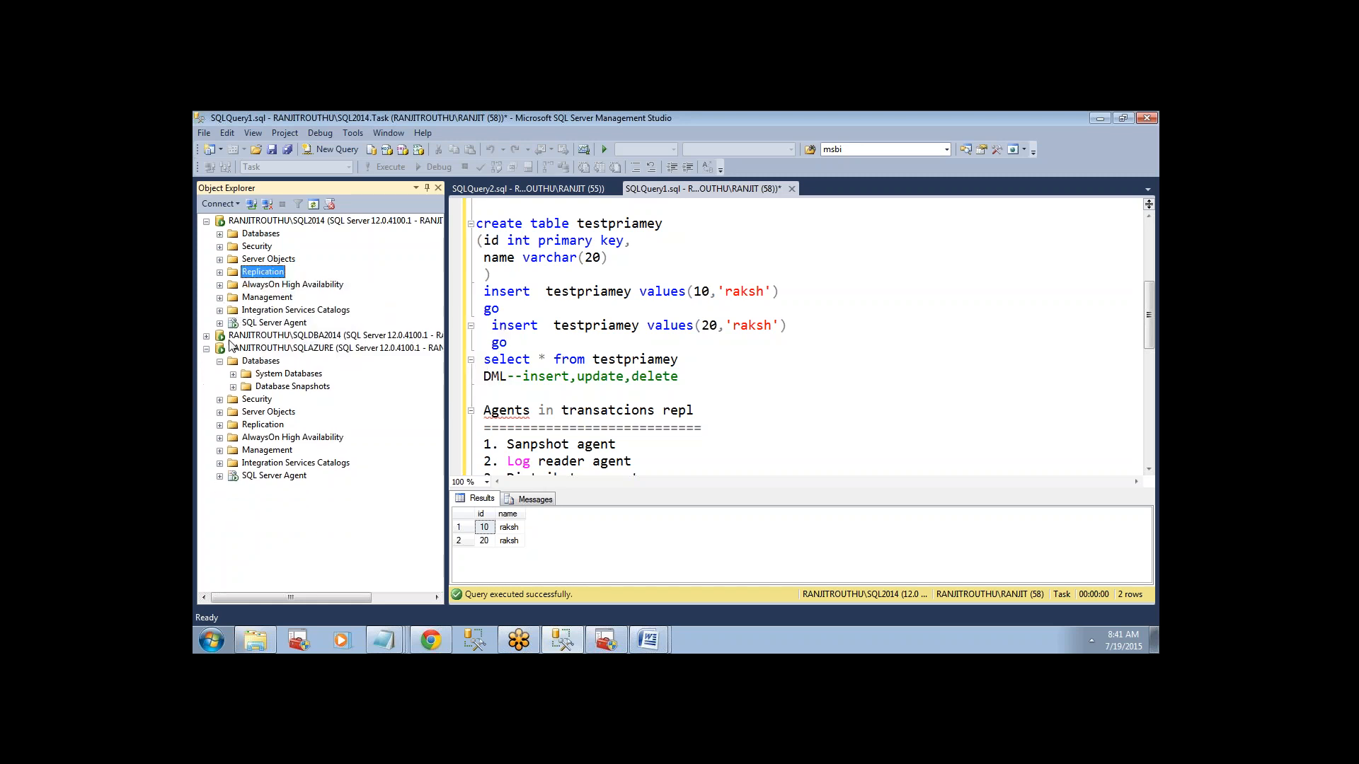
Collapse the SQL2014 instance and look through the snapshot database on the SQLDBA2014 instance.
left_click(206, 221)
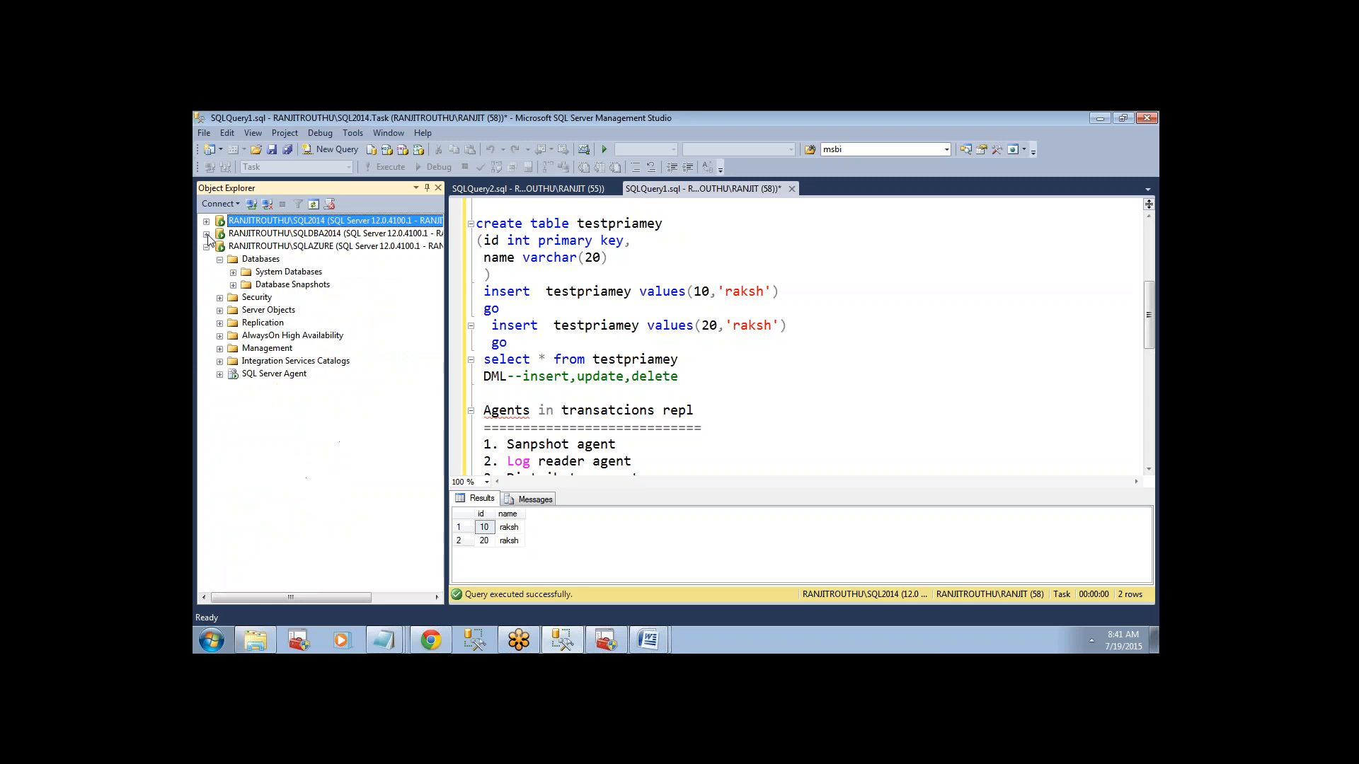
left_click(206, 233)
left_click(233, 285)
left_click(234, 286)
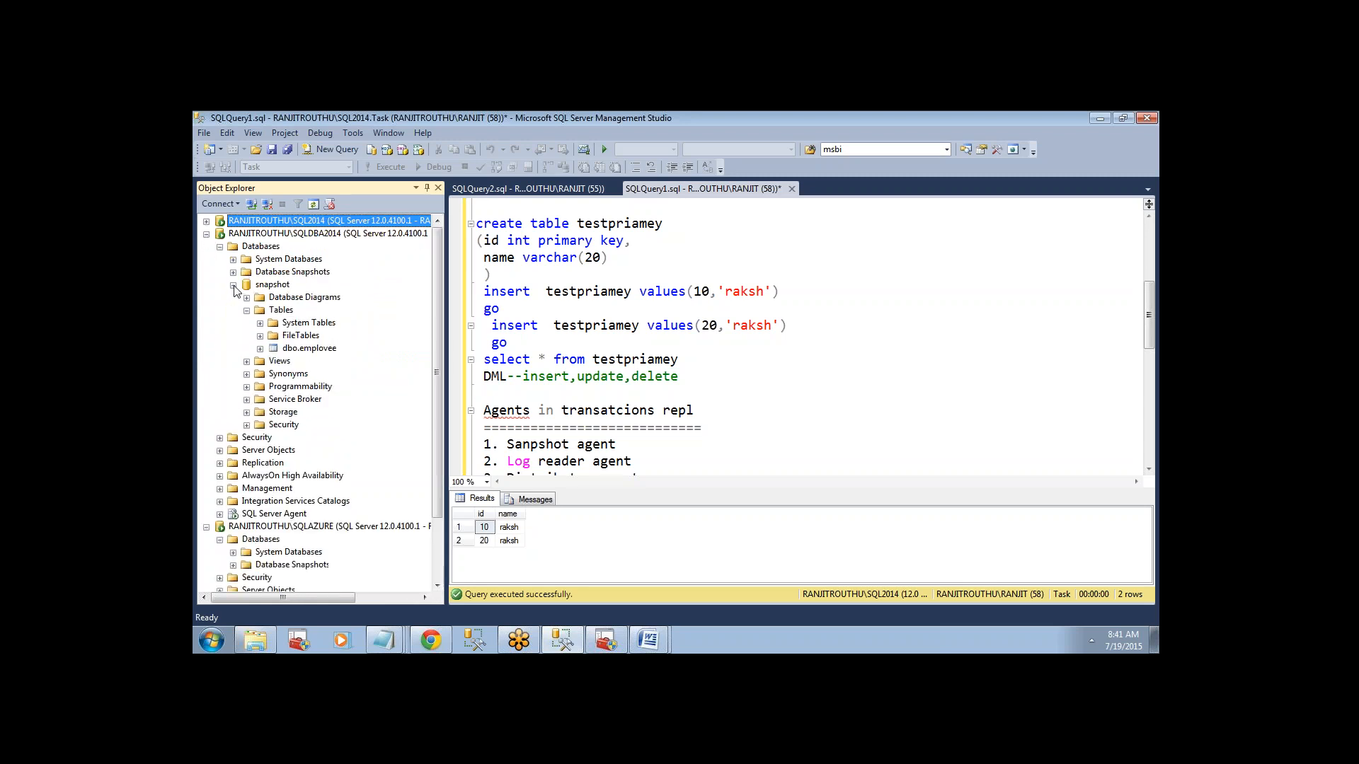
left_click(234, 285)
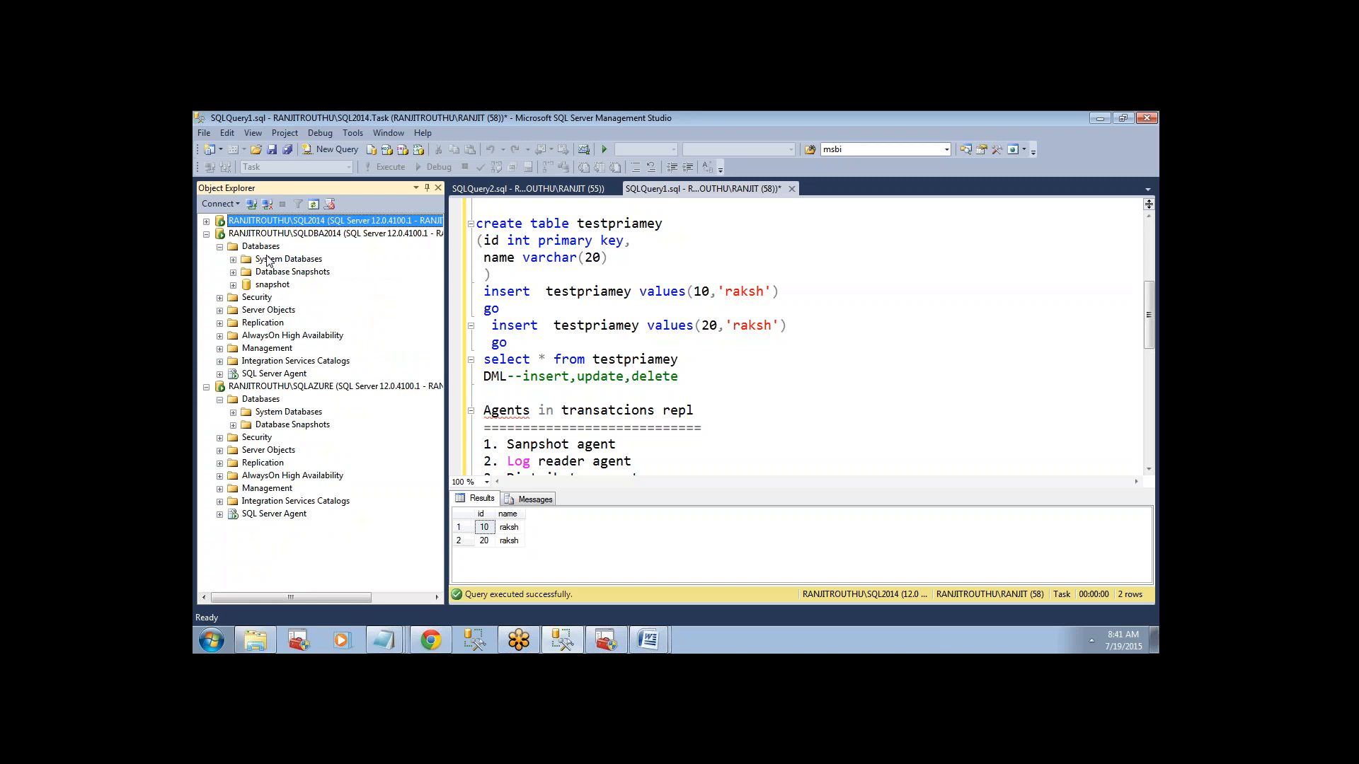
Start a new local subscription under Replication on the SQLDBA2014 instance and proceed to choosing the publication.
left_click(220, 322)
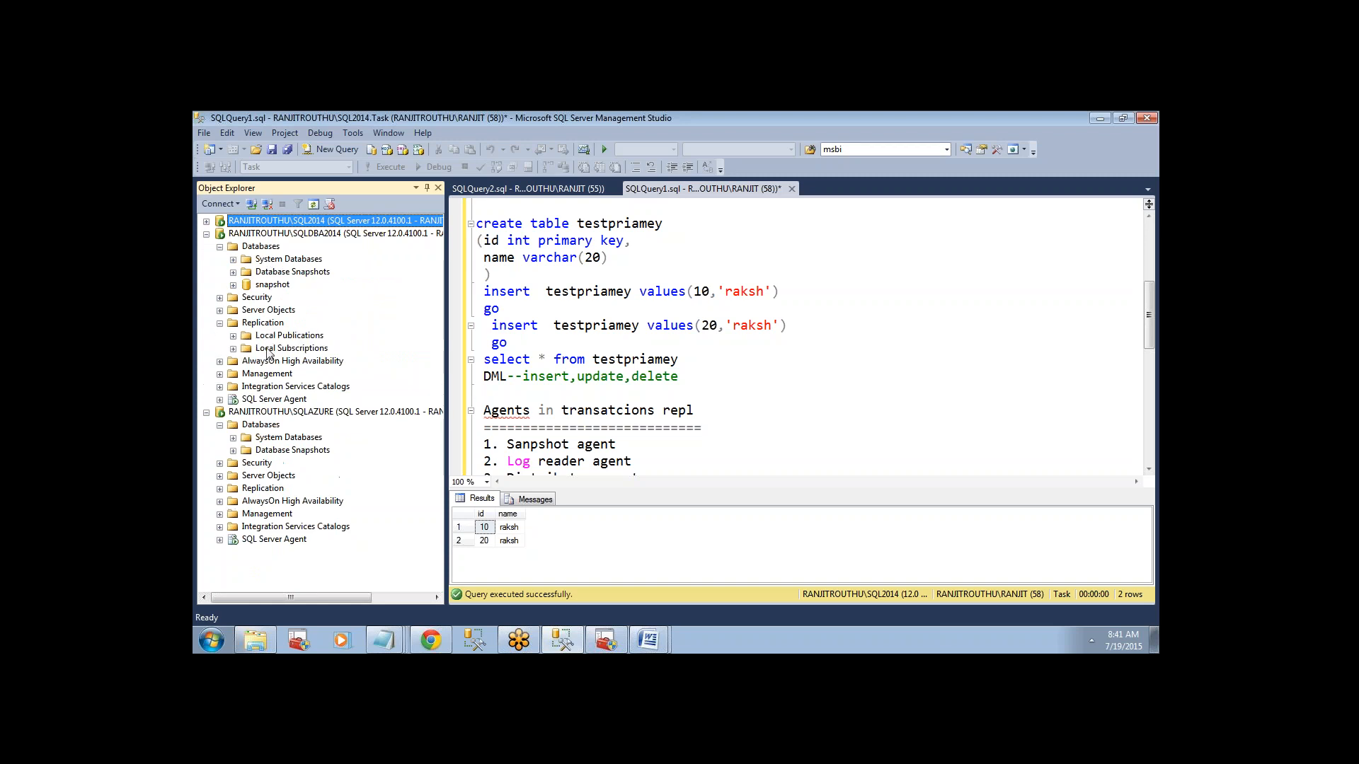
right_click(270, 351)
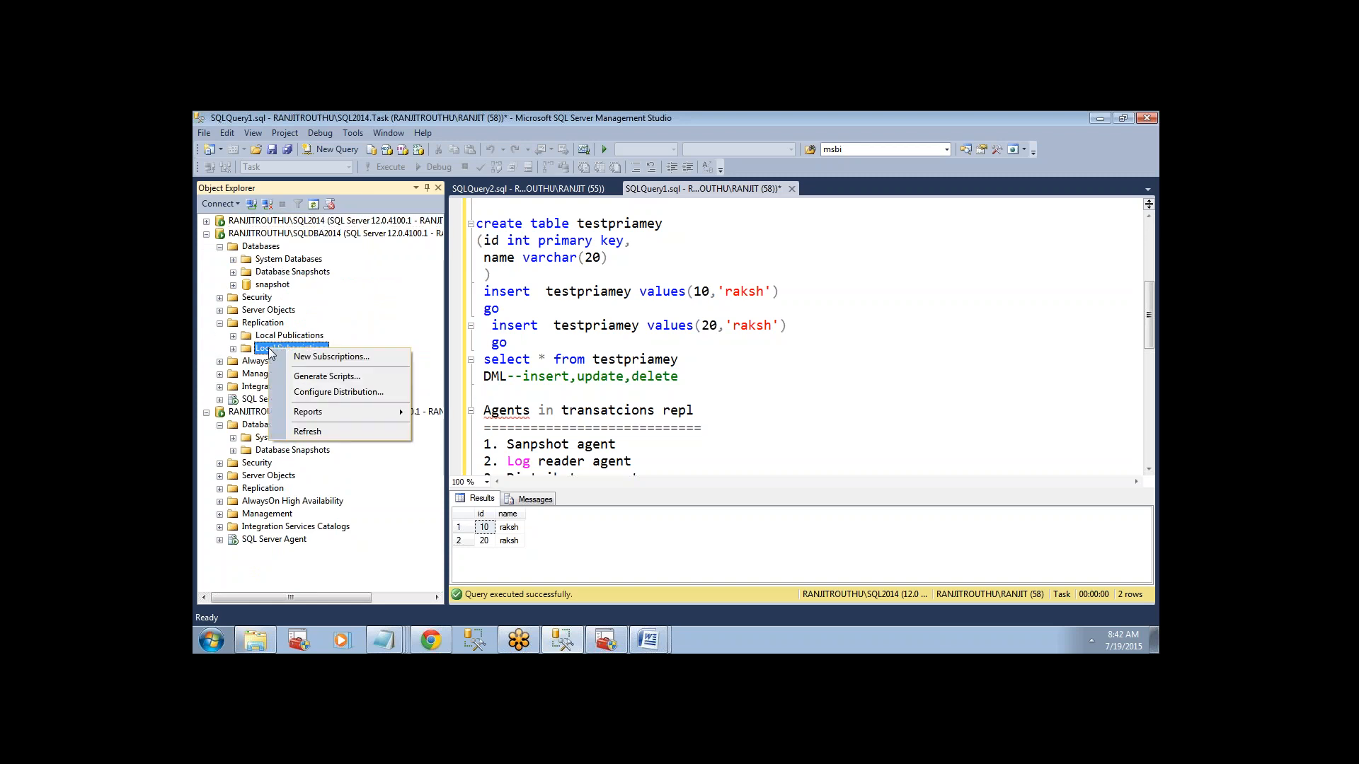
left_click(306, 358)
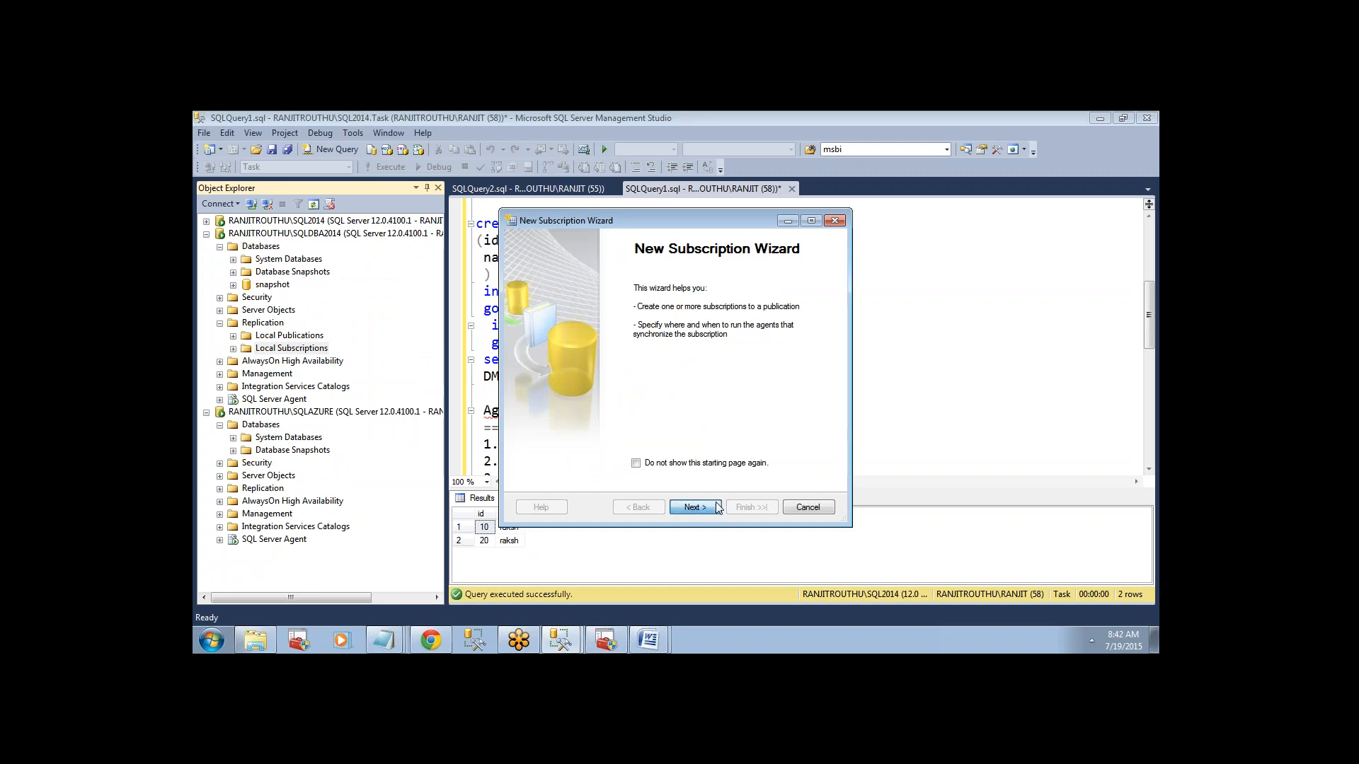
left_click(693, 508)
Find the SQL2014 instance as the SQL Server publisher and connect to it with Windows Authentication.
left_click(618, 305)
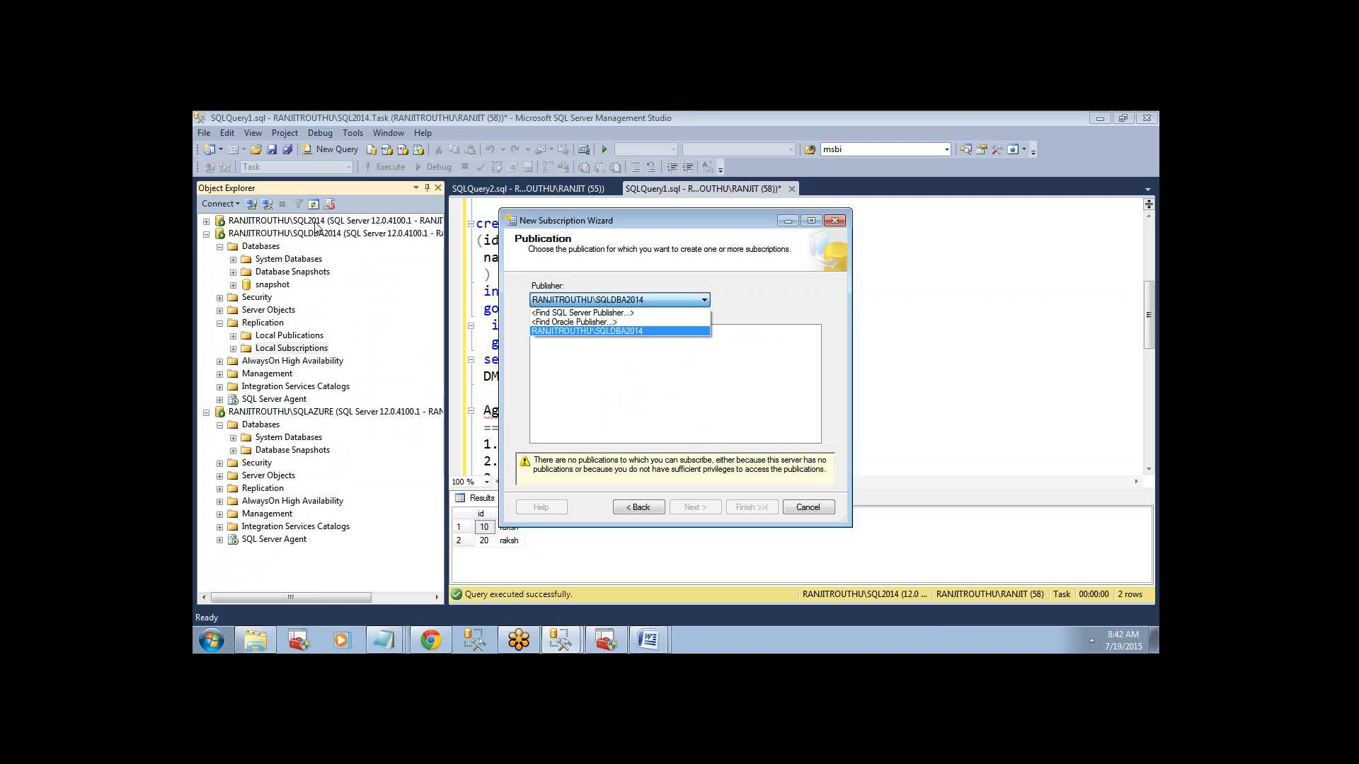
left_click(578, 316)
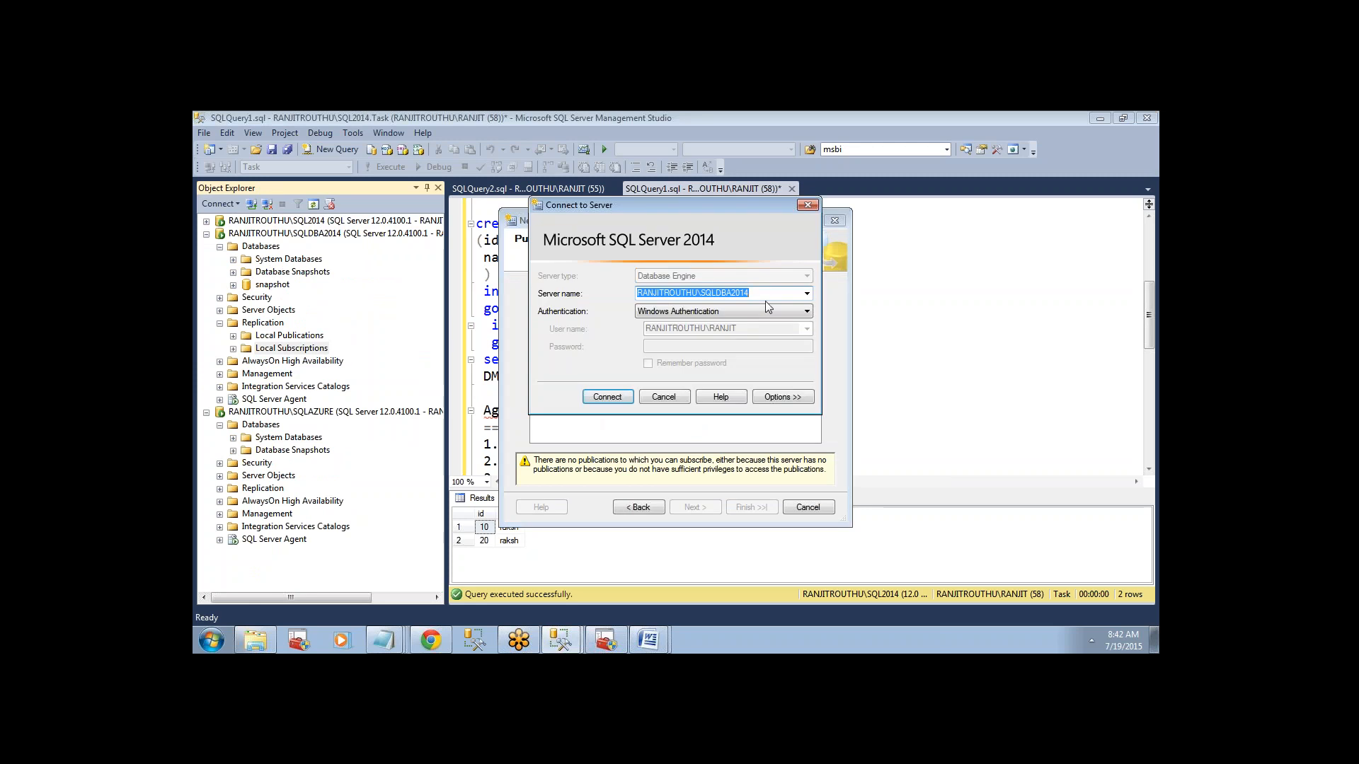
left_click(806, 293)
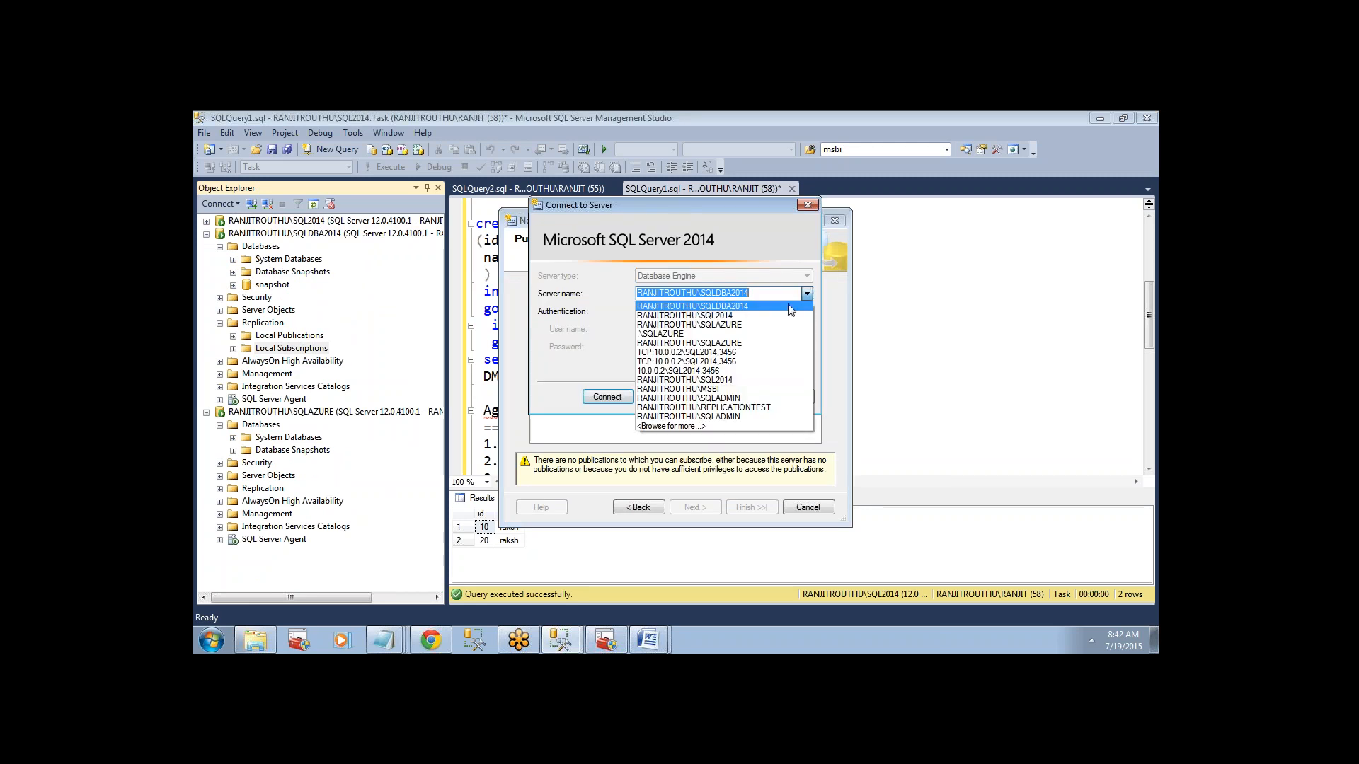
left_click(718, 316)
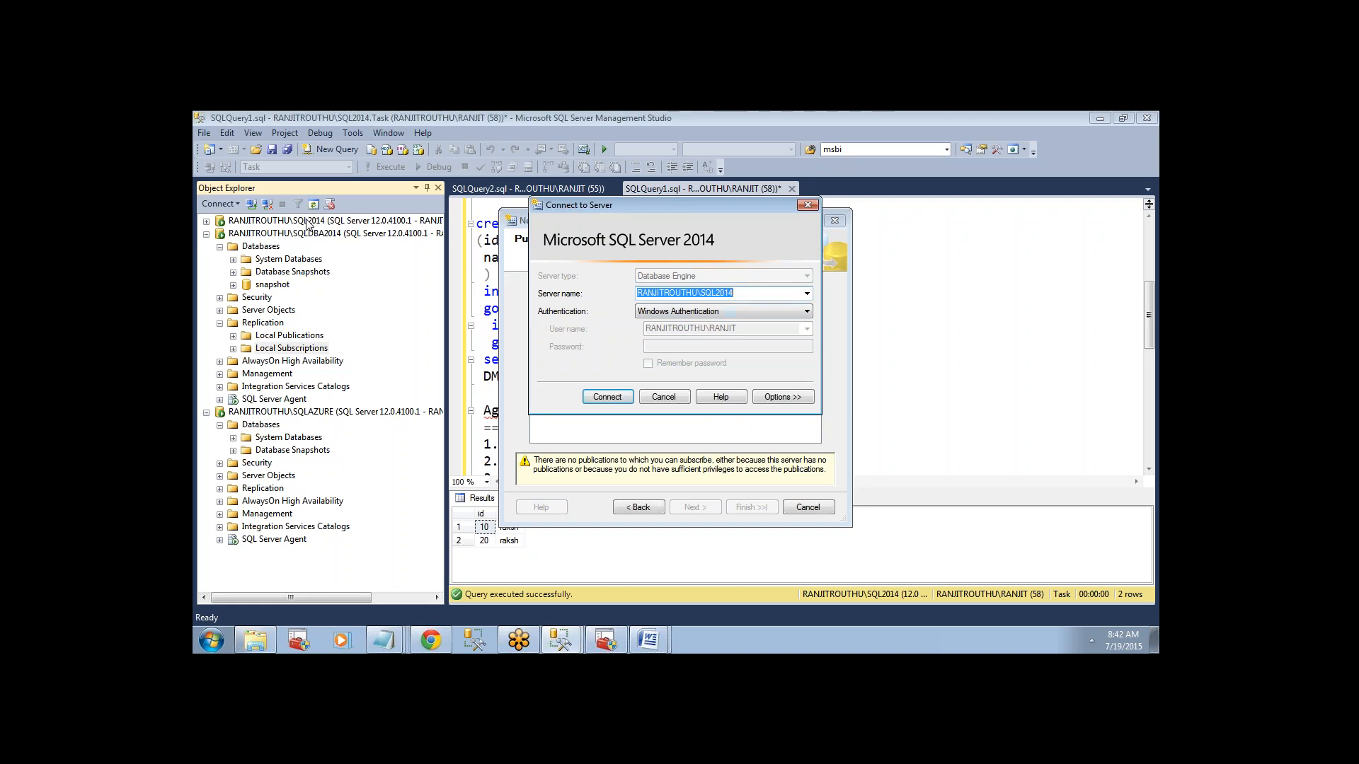
left_click(607, 396)
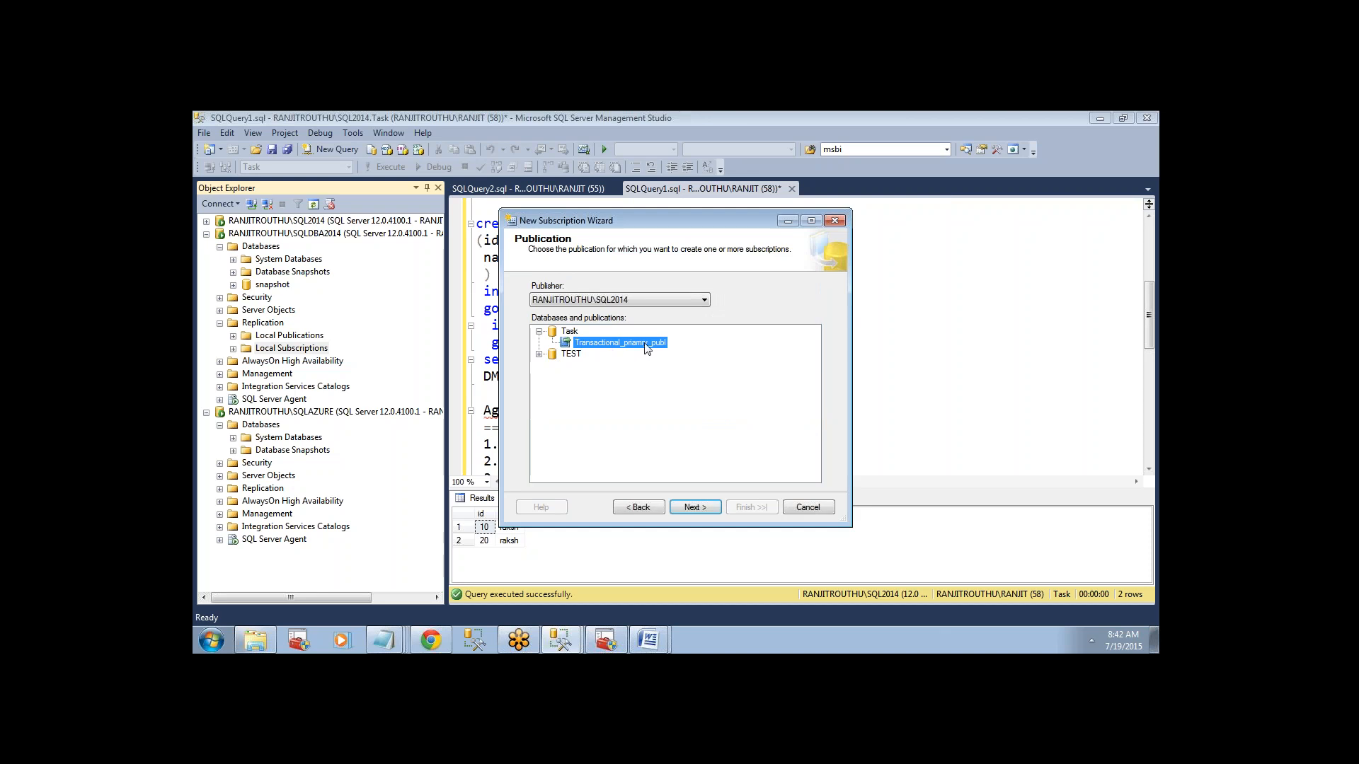
Use the Transactional_priamry_publ publication from the Task database and run each agent at its Subscriber as a pull subscription.
left_click(539, 355)
left_click(682, 510)
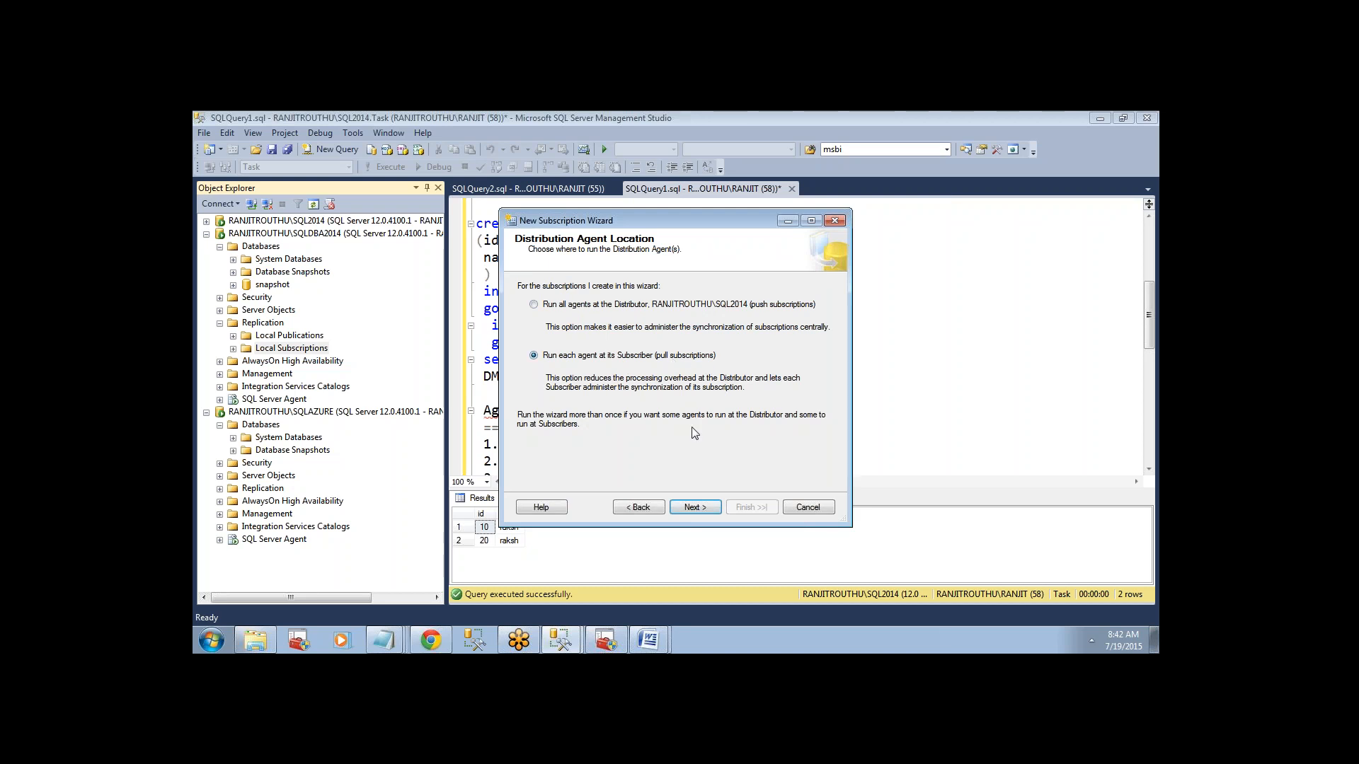
left_click(695, 508)
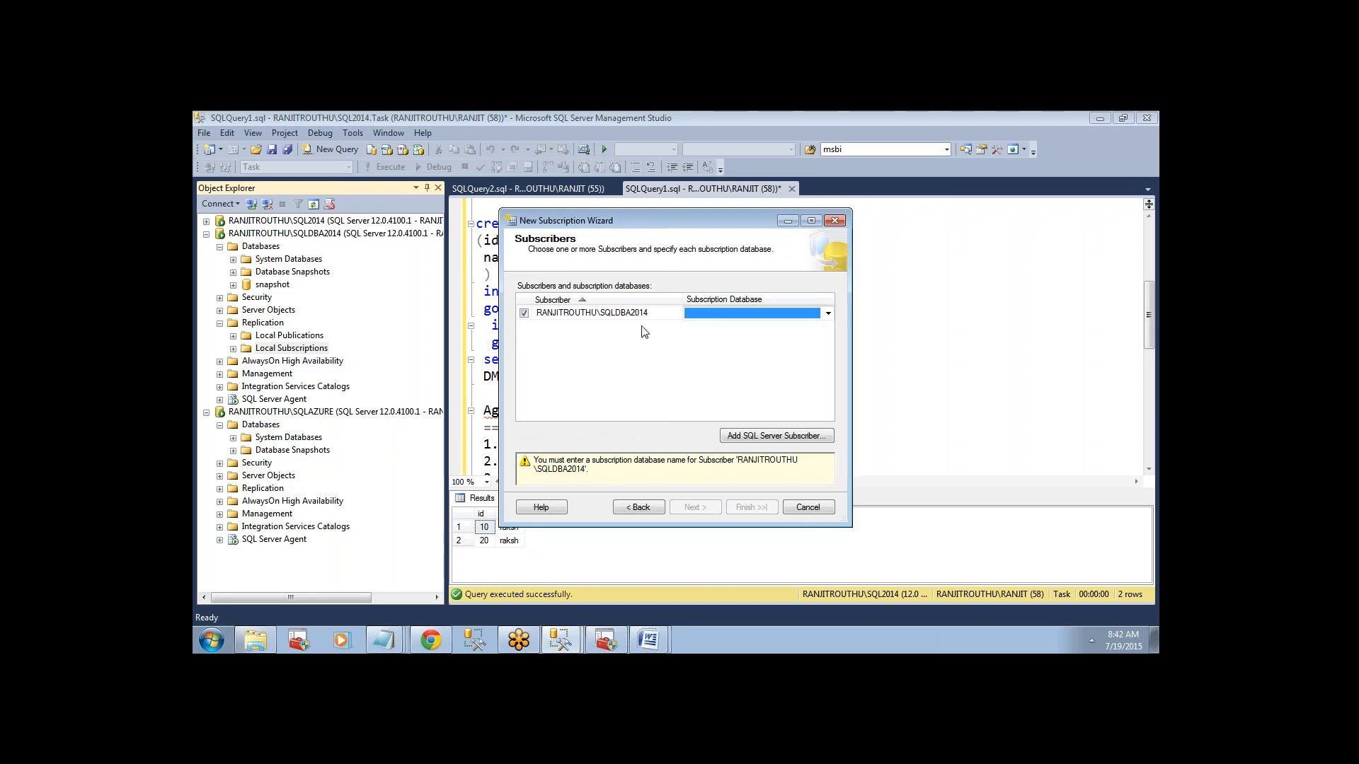
Check the snapshot database on SQLDBA2014 in the object tree and set it as that subscriber's subscription database.
left_click(722, 310)
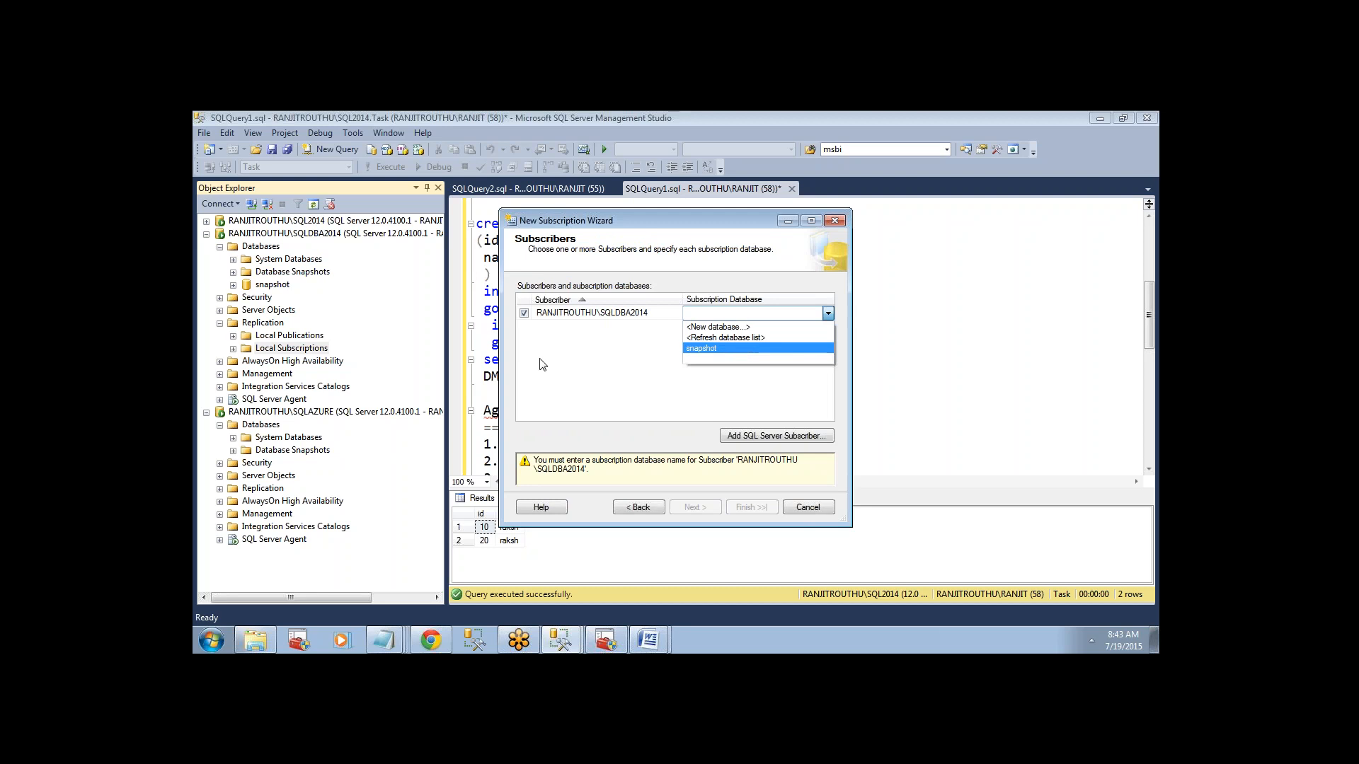
left_click(272, 284)
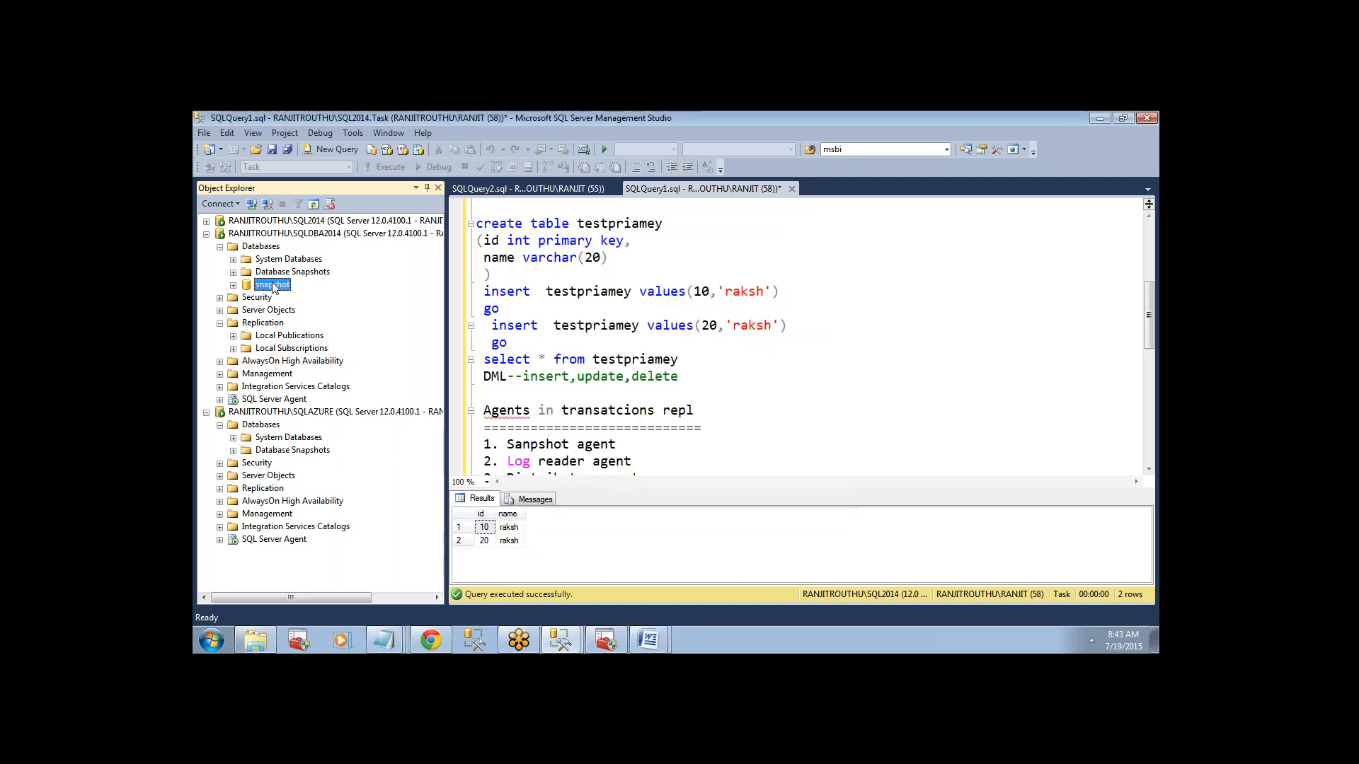
mouse_move(563, 641)
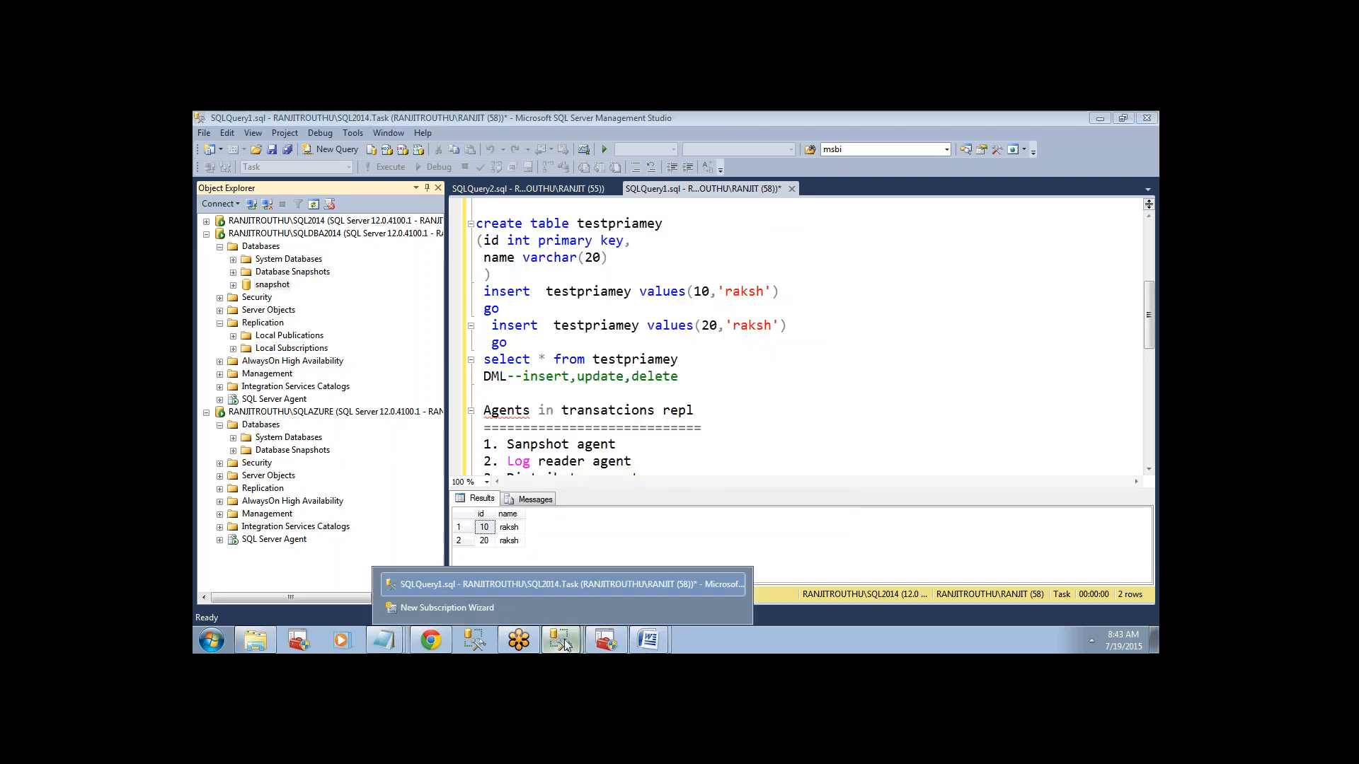
left_click(537, 609)
left_click(721, 314)
left_click(721, 316)
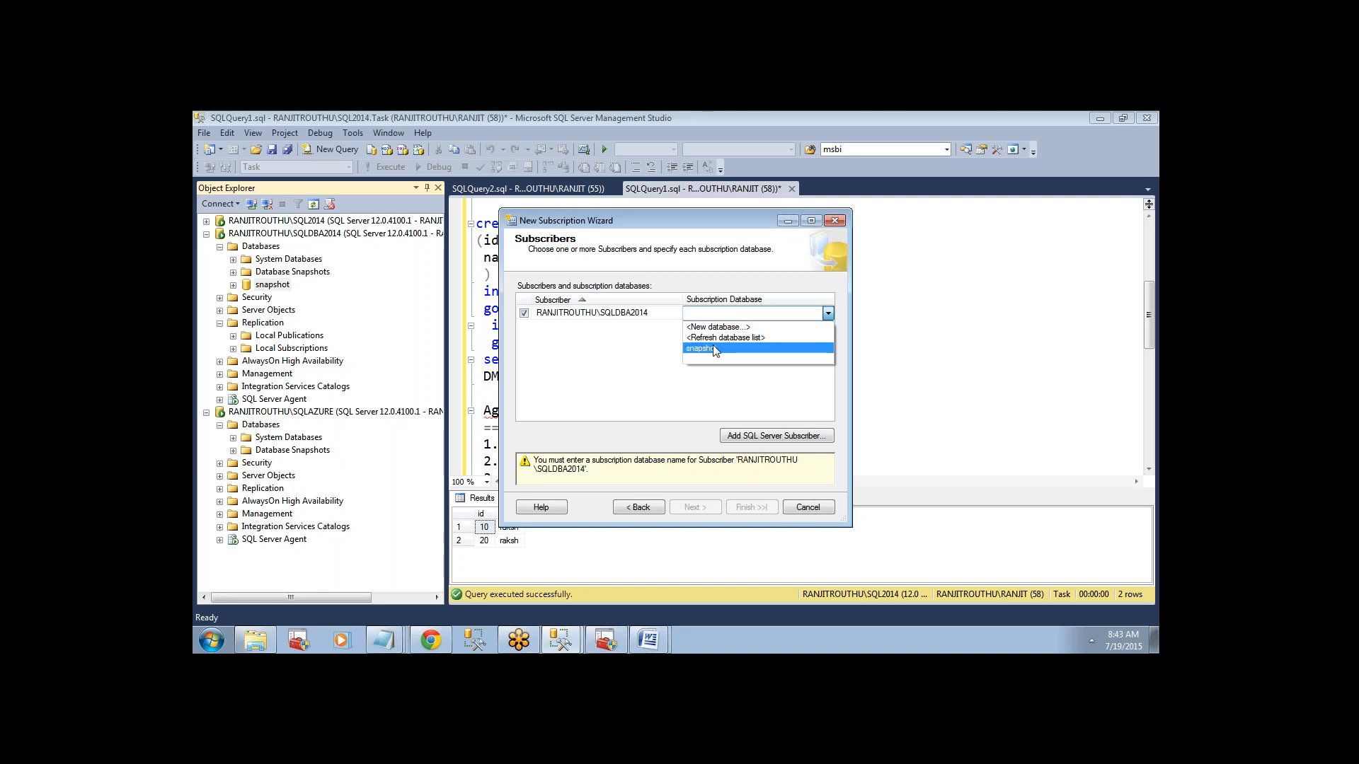
left_click(712, 346)
left_click(762, 319)
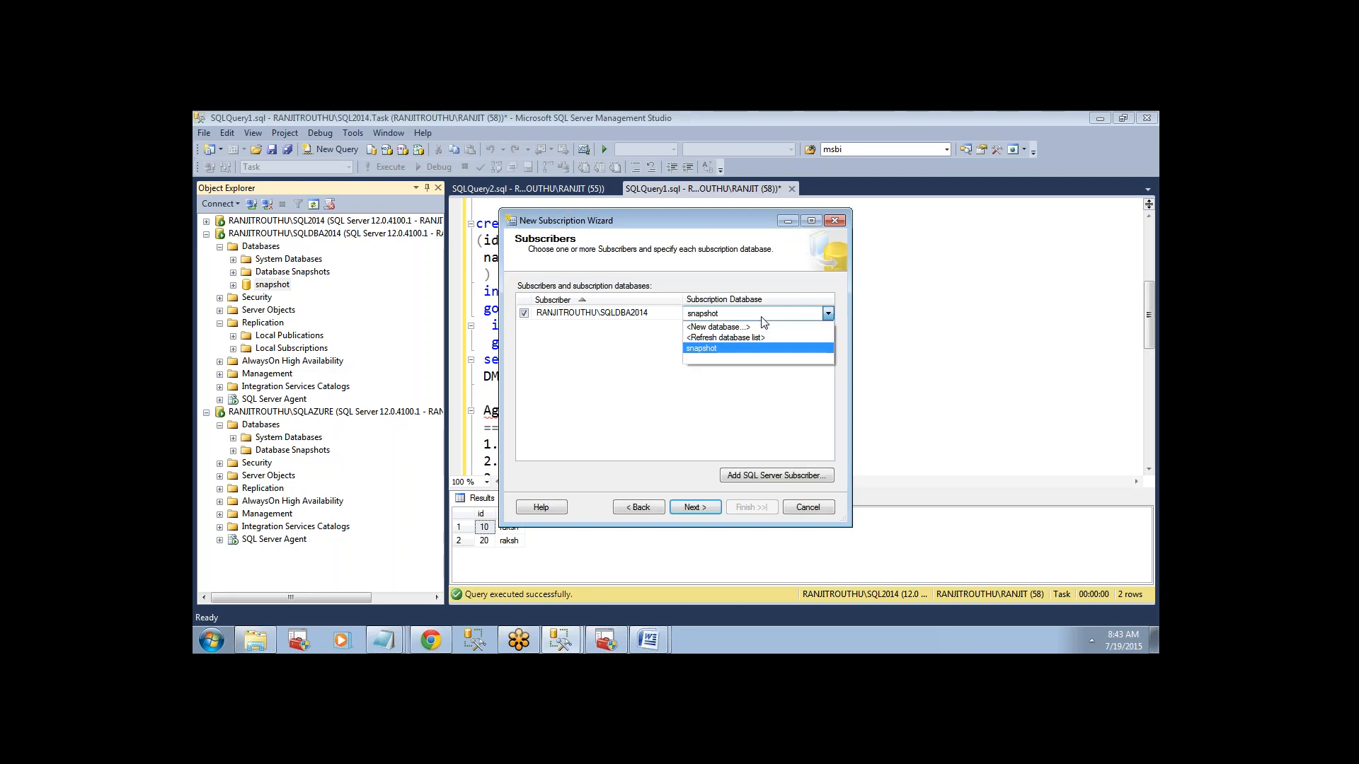
left_click(707, 348)
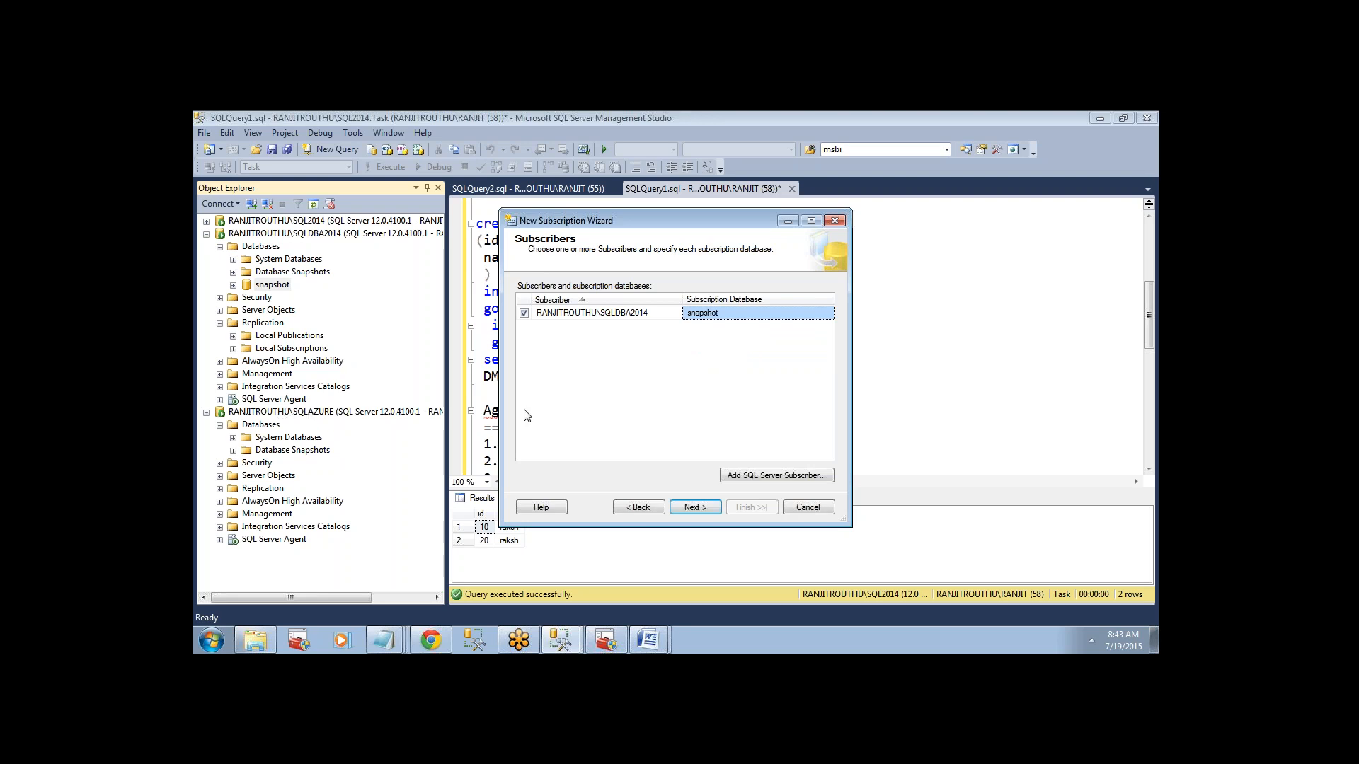
Add the SQLAZURE instance as a second SQL Server subscriber, connecting with Windows Authentication.
left_click(745, 478)
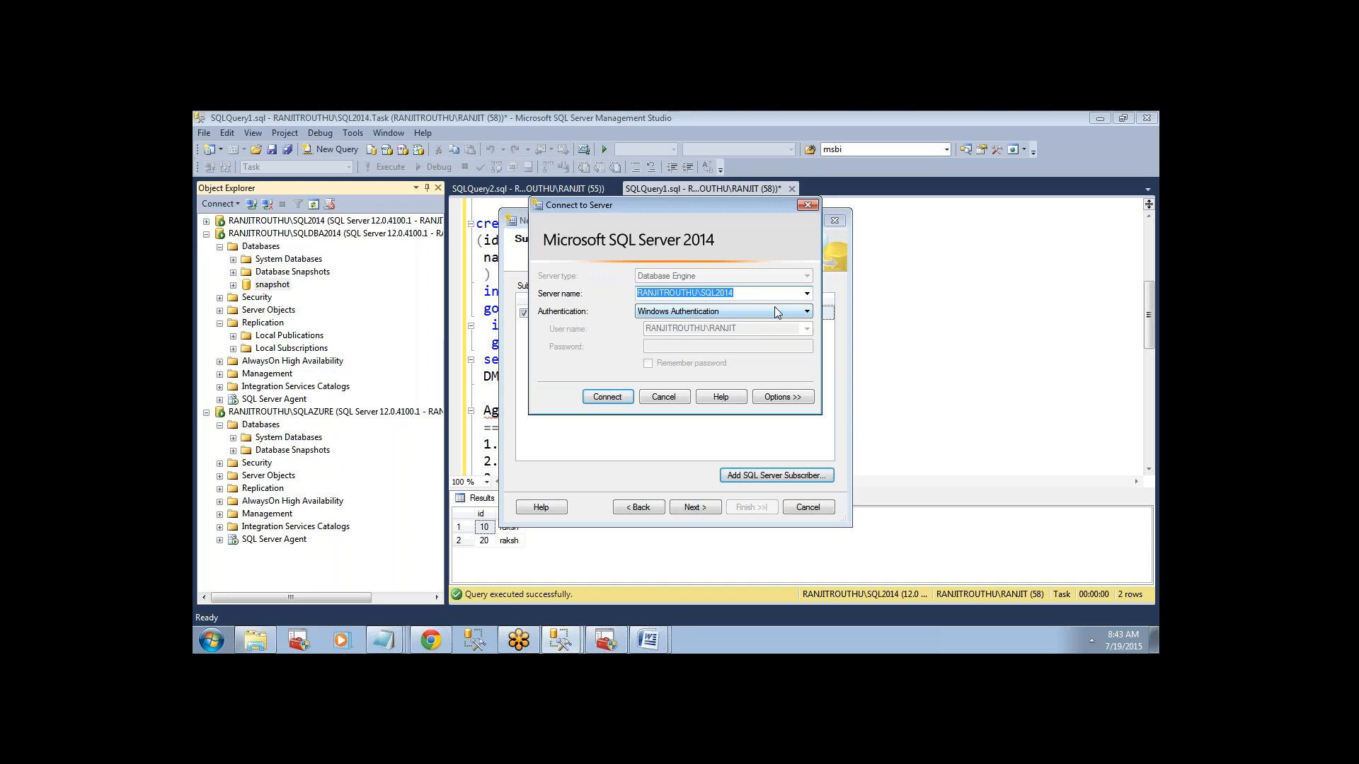
left_click(806, 293)
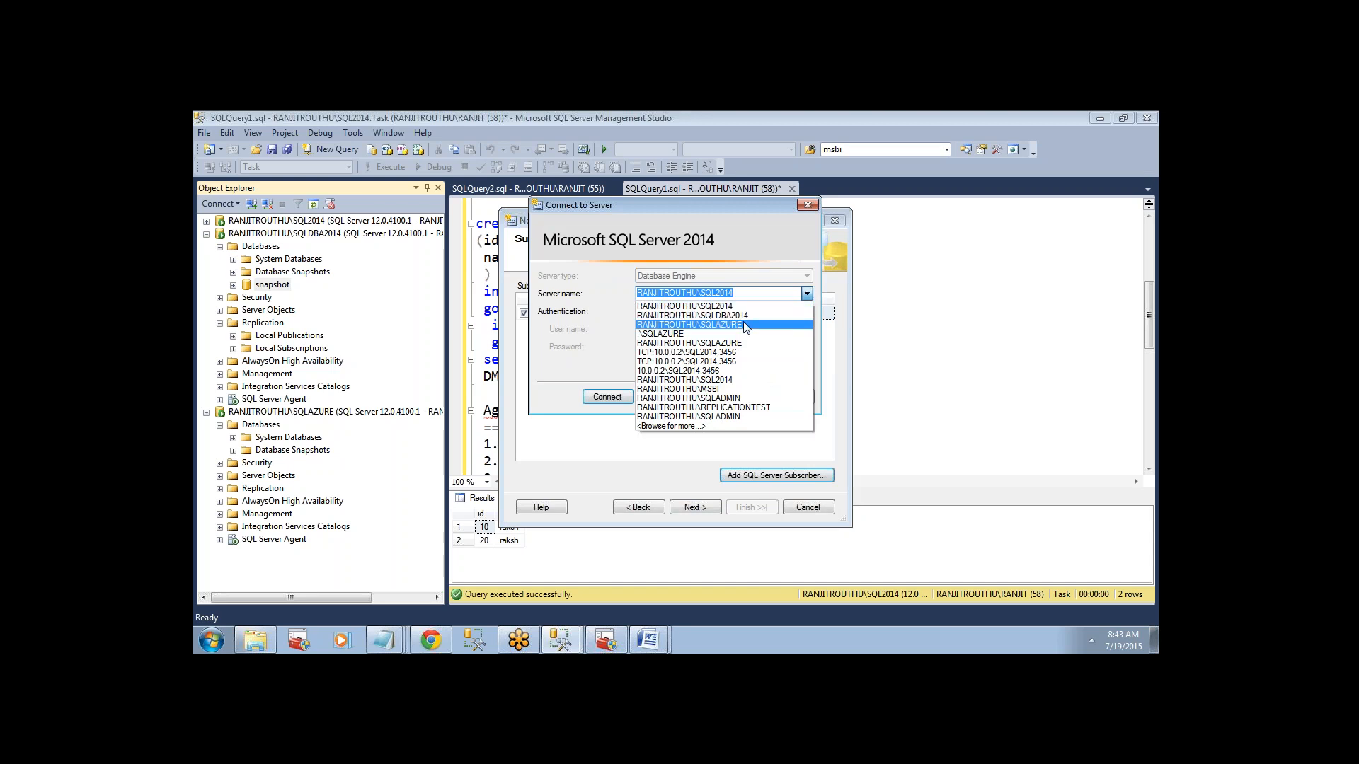
left_click(742, 325)
left_click(607, 397)
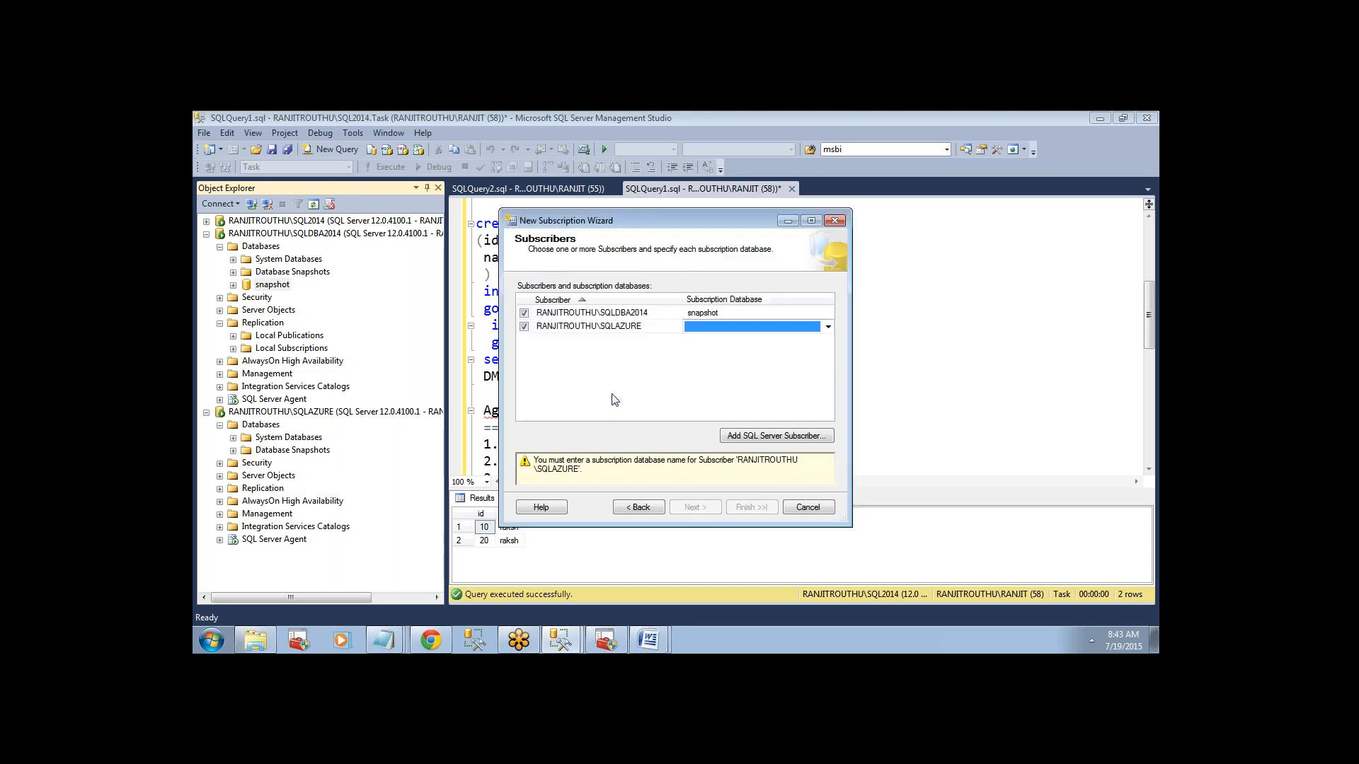
Create a new database named traansctinal as the SQLAZURE subscriber's subscription database and proceed to the Distribution Agent security settings.
left_click(770, 325)
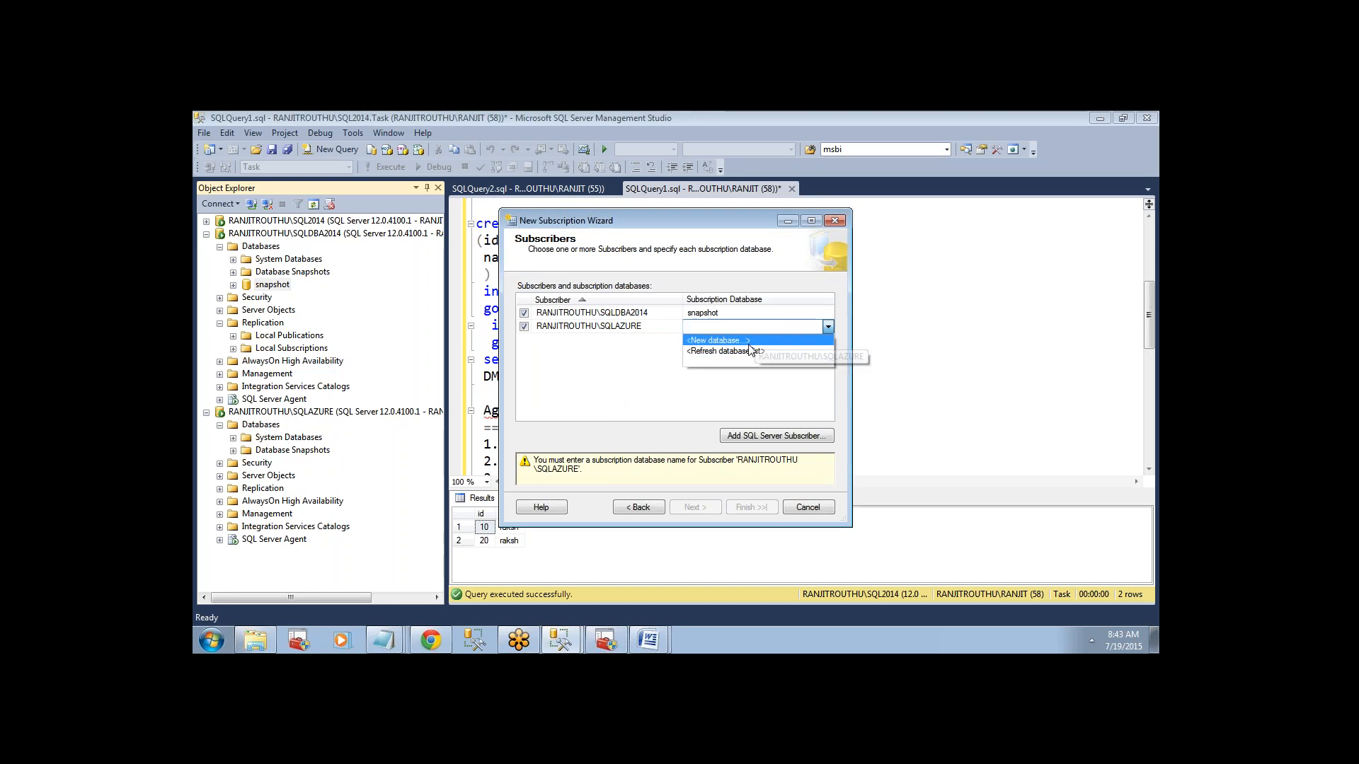
left_click(736, 342)
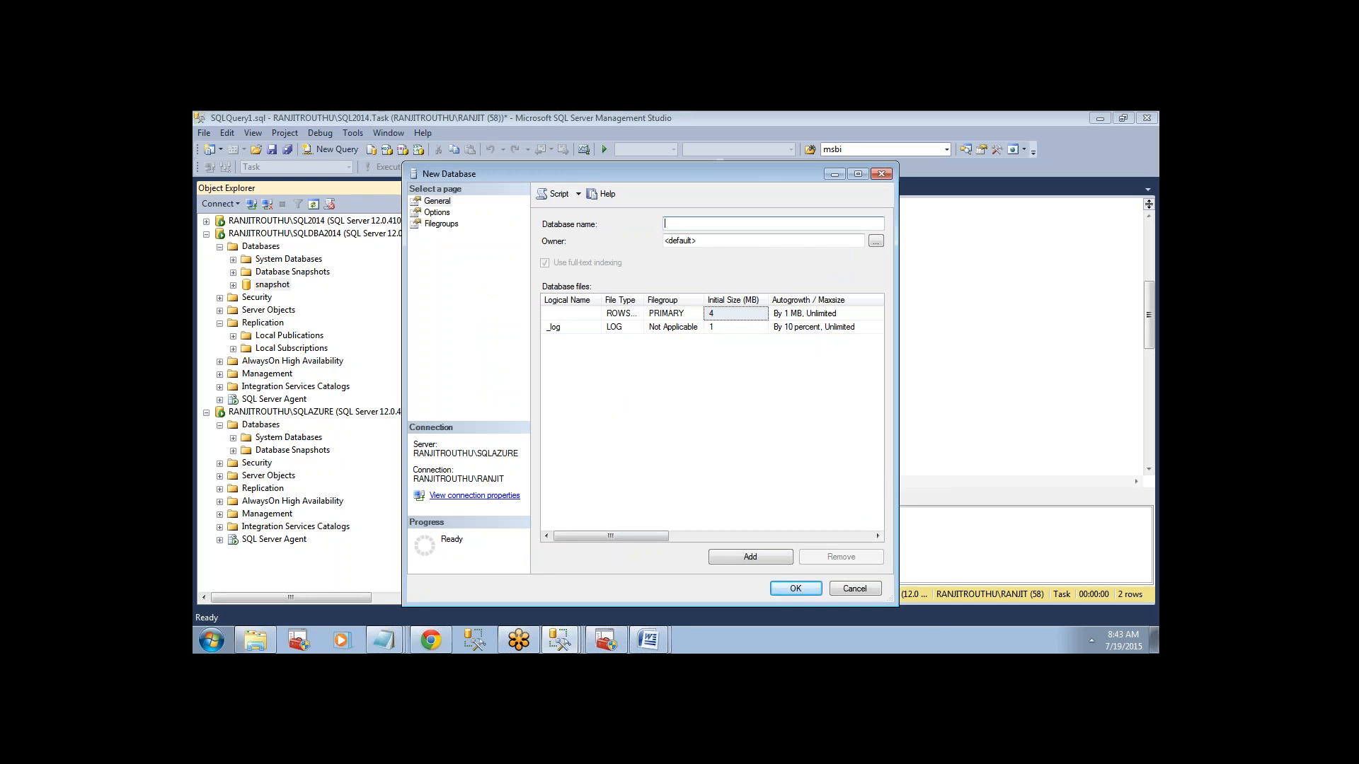
type("traansctinal")
key("Return")
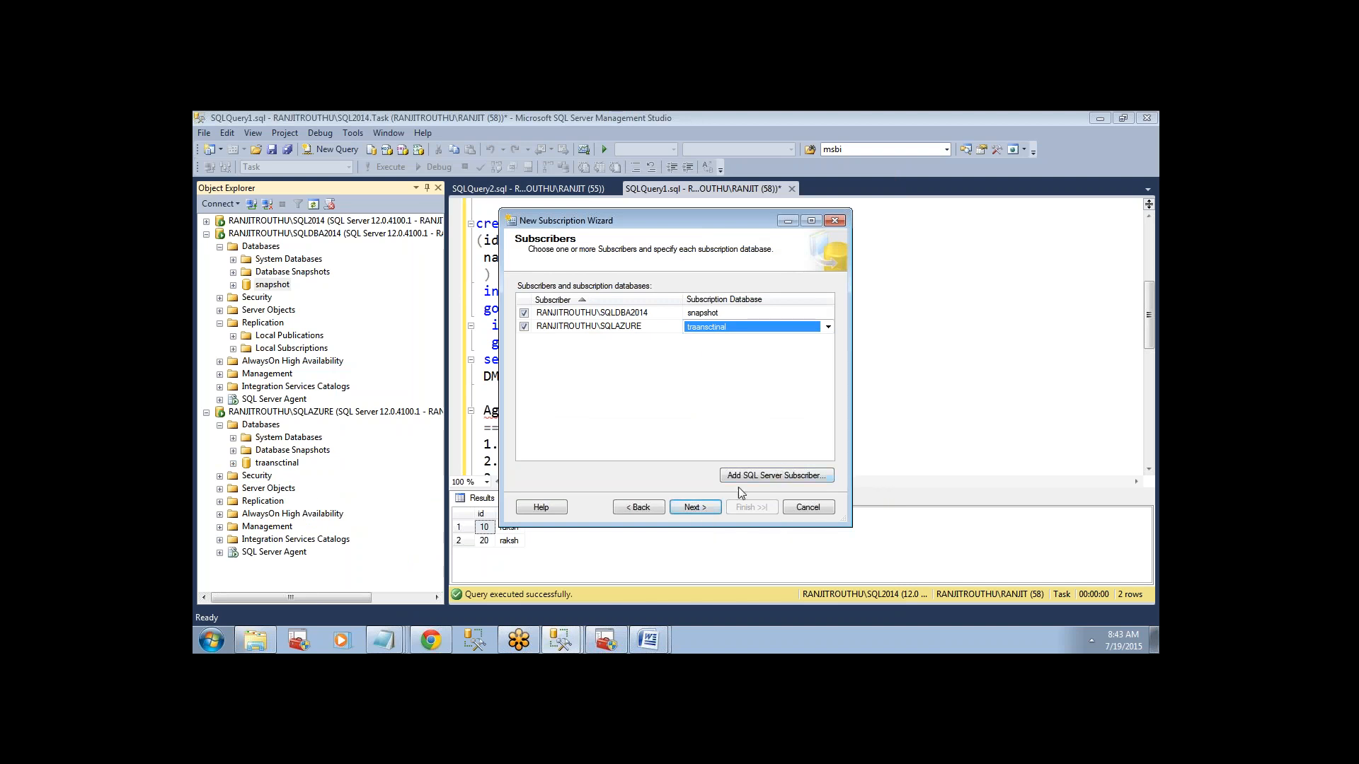
left_click(699, 510)
left_click(699, 509)
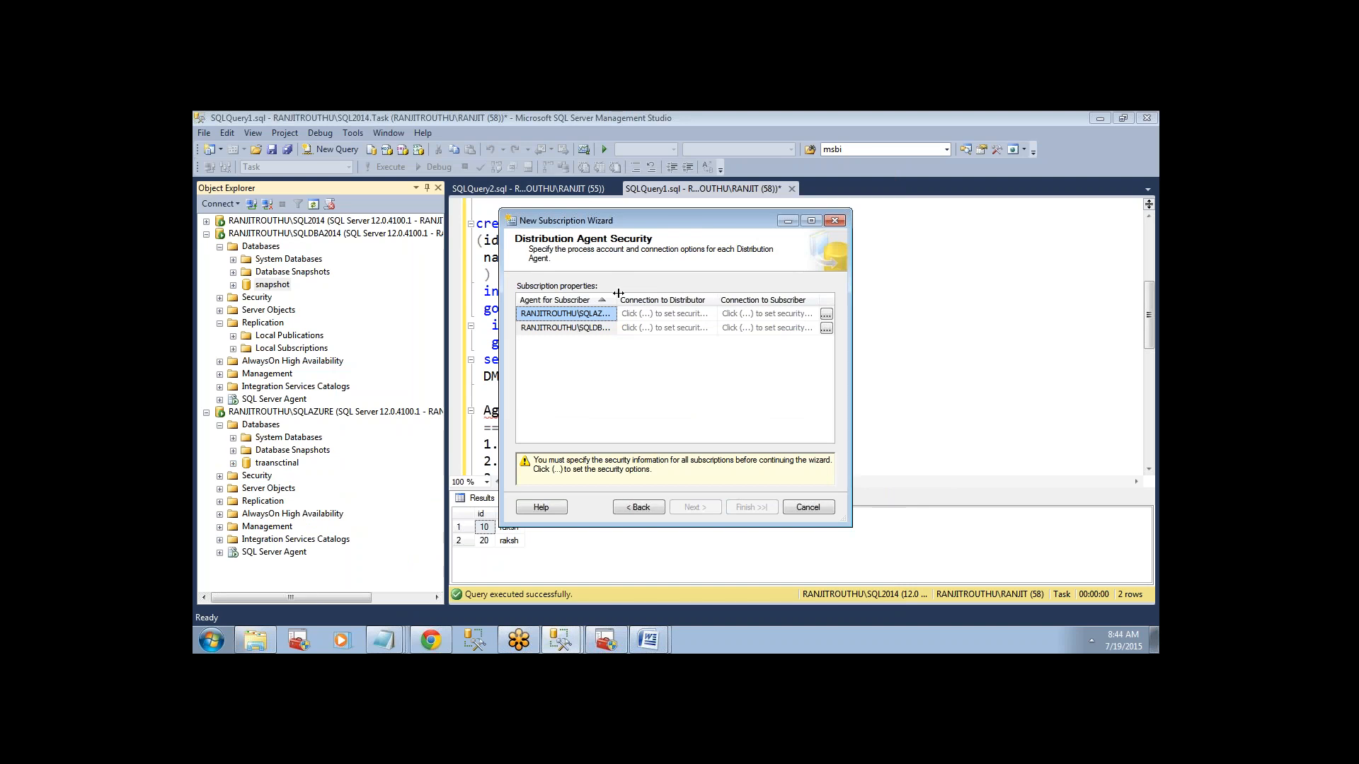
Set the Distribution Agents for both SQLAZURE and SQLDBA2014 to run under the SQL Server Agent service account.
left_click_drag(618, 293, 631, 294)
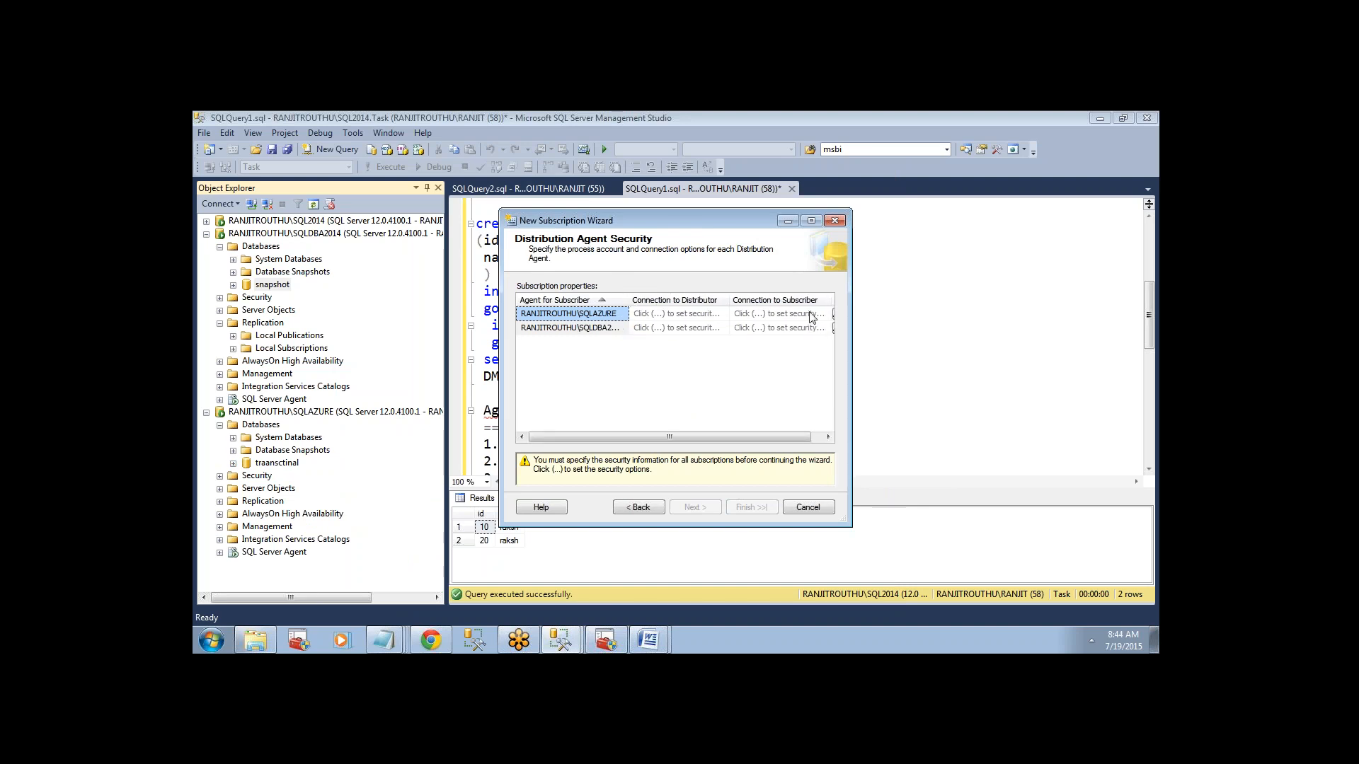
left_click_drag(664, 438, 675, 438)
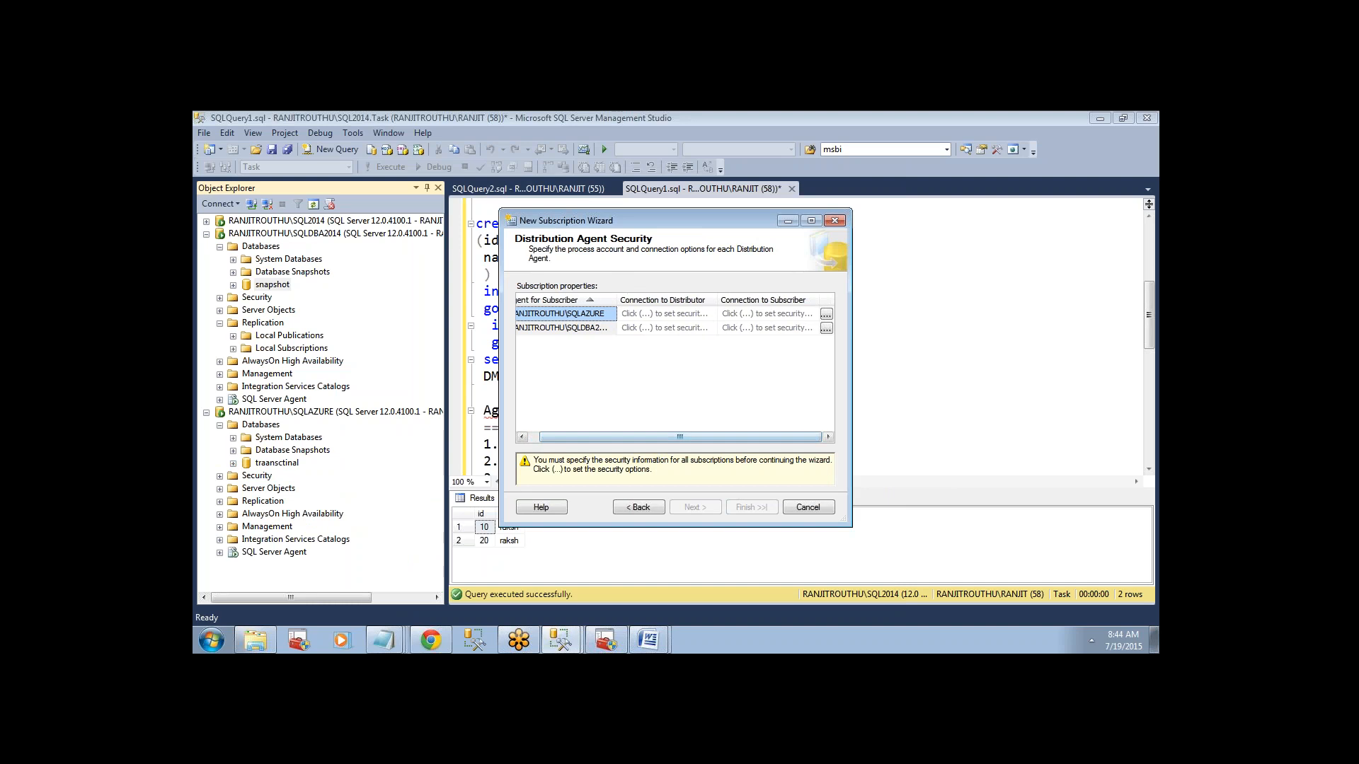
left_click(825, 314)
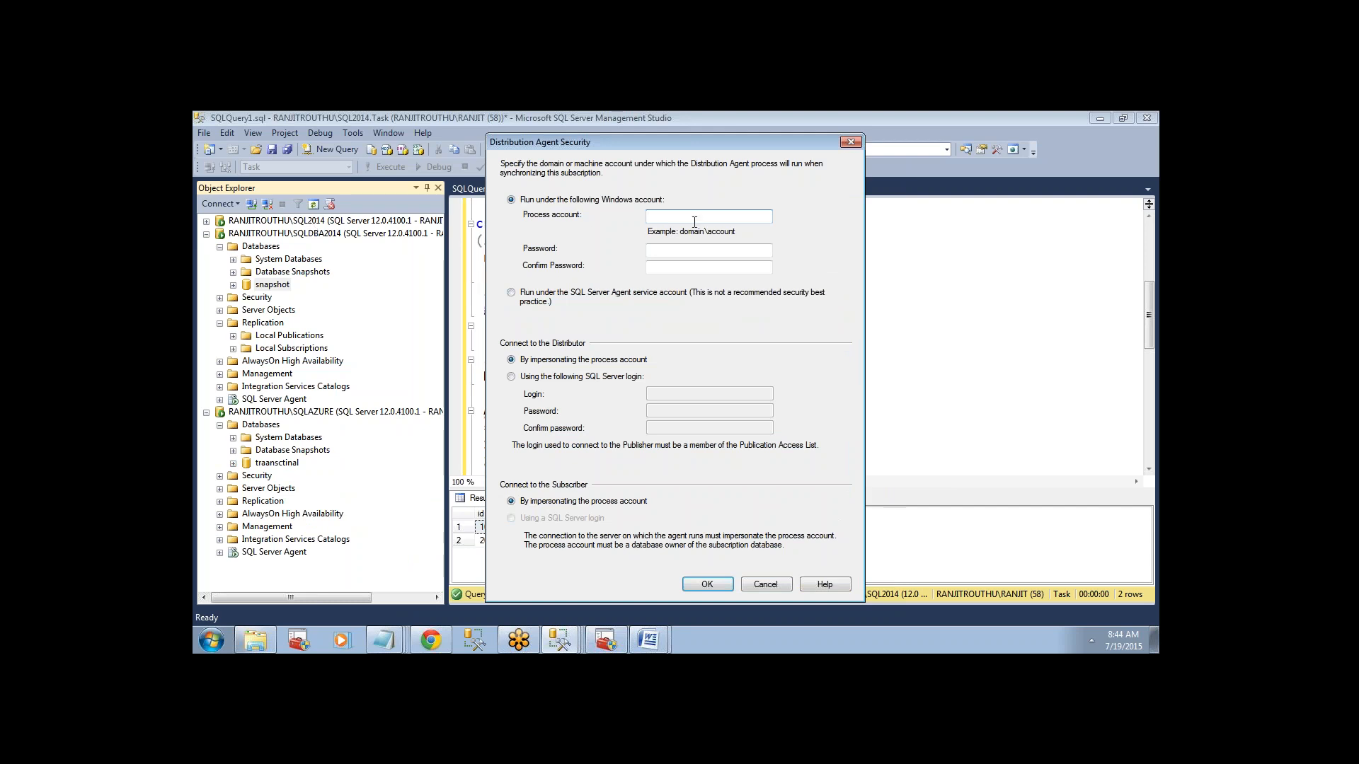
left_click(511, 293)
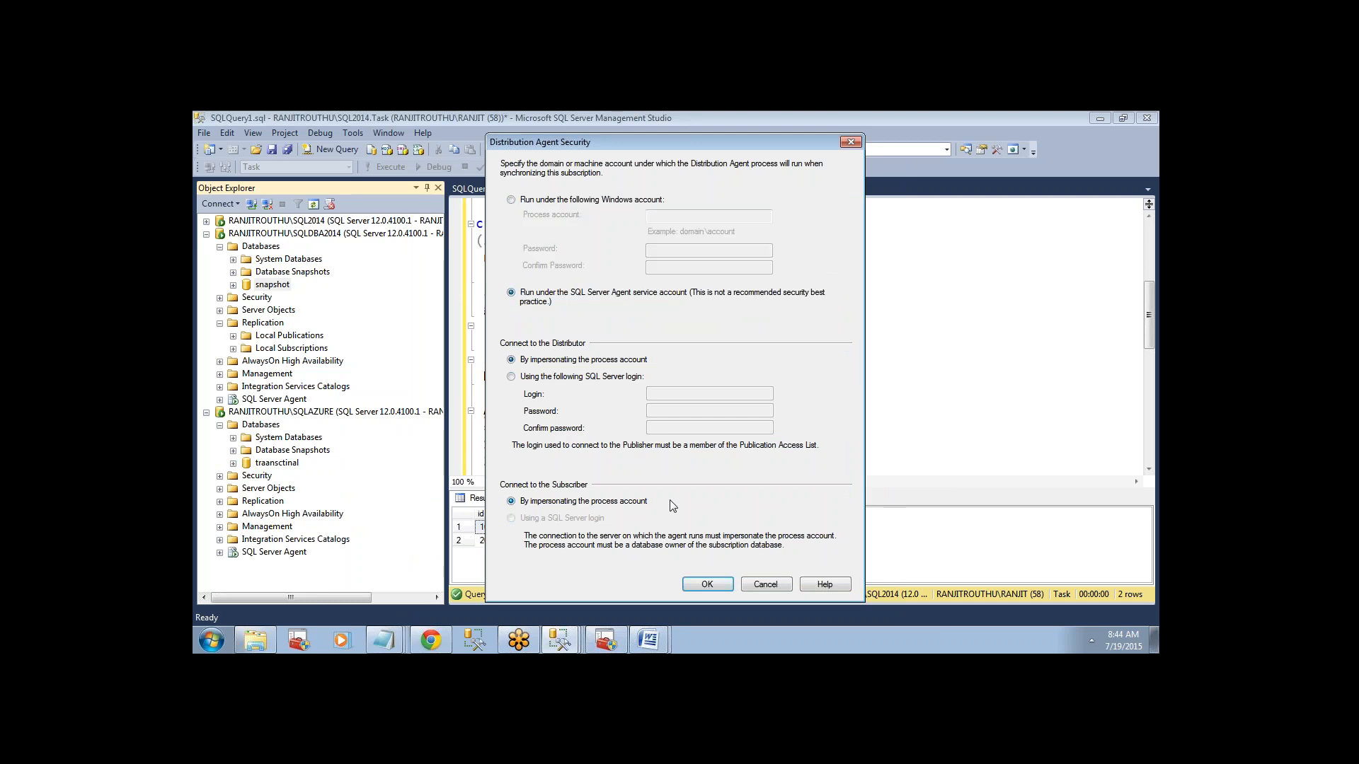
left_click(707, 583)
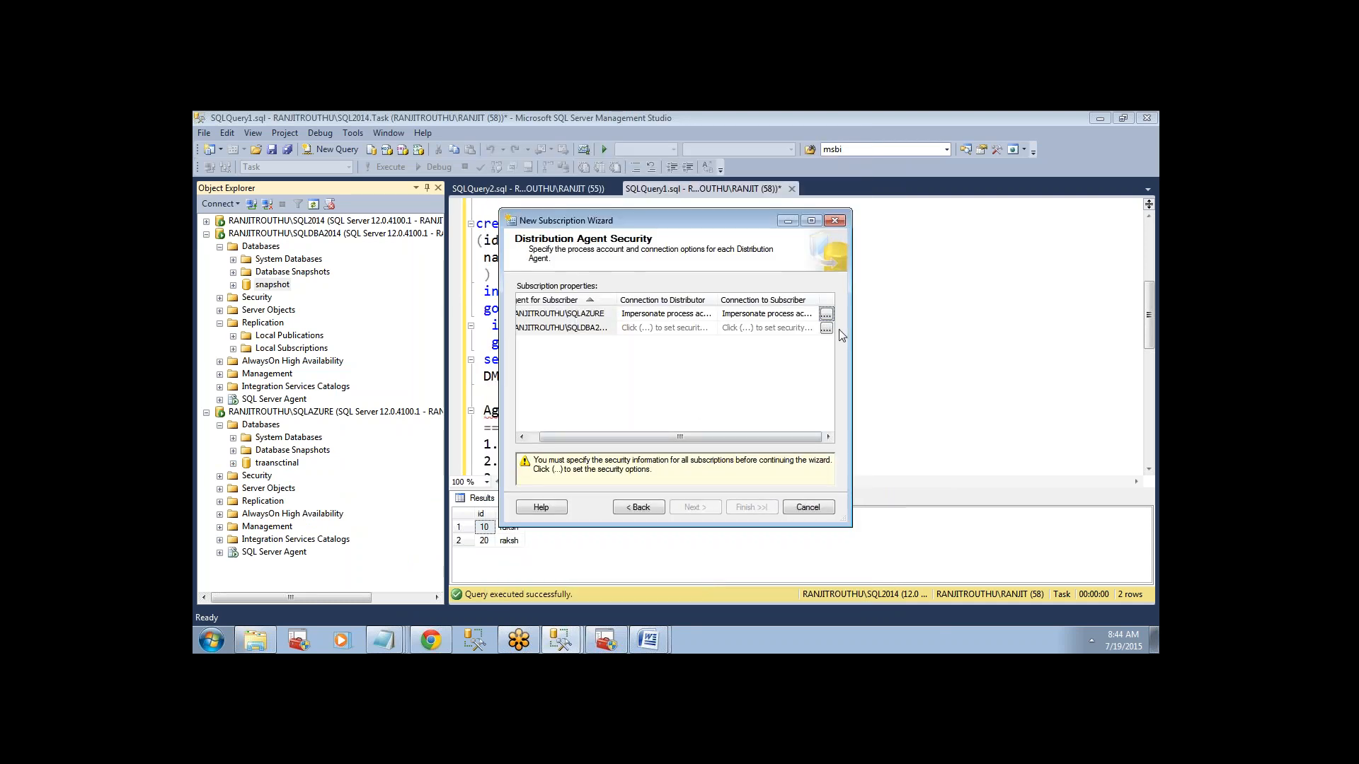
left_click(826, 329)
left_click(566, 299)
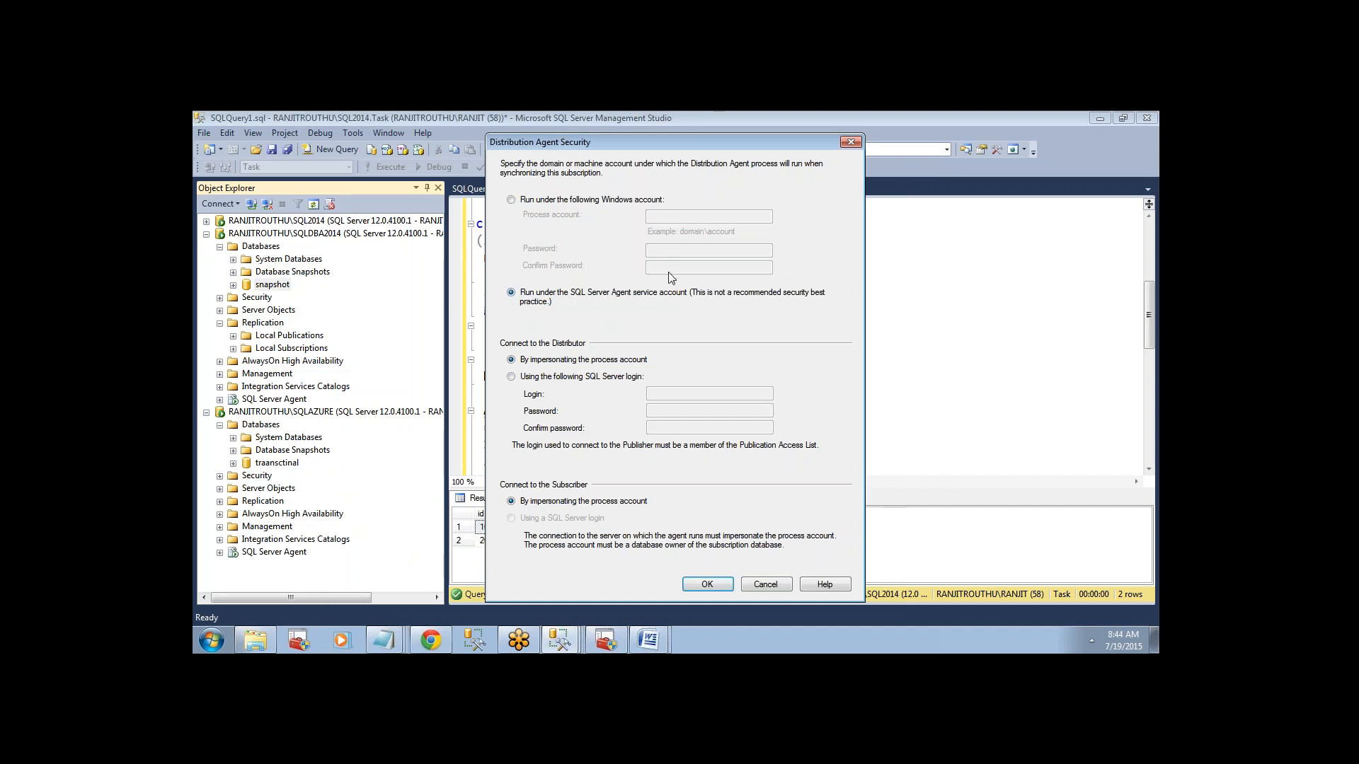
left_click(697, 584)
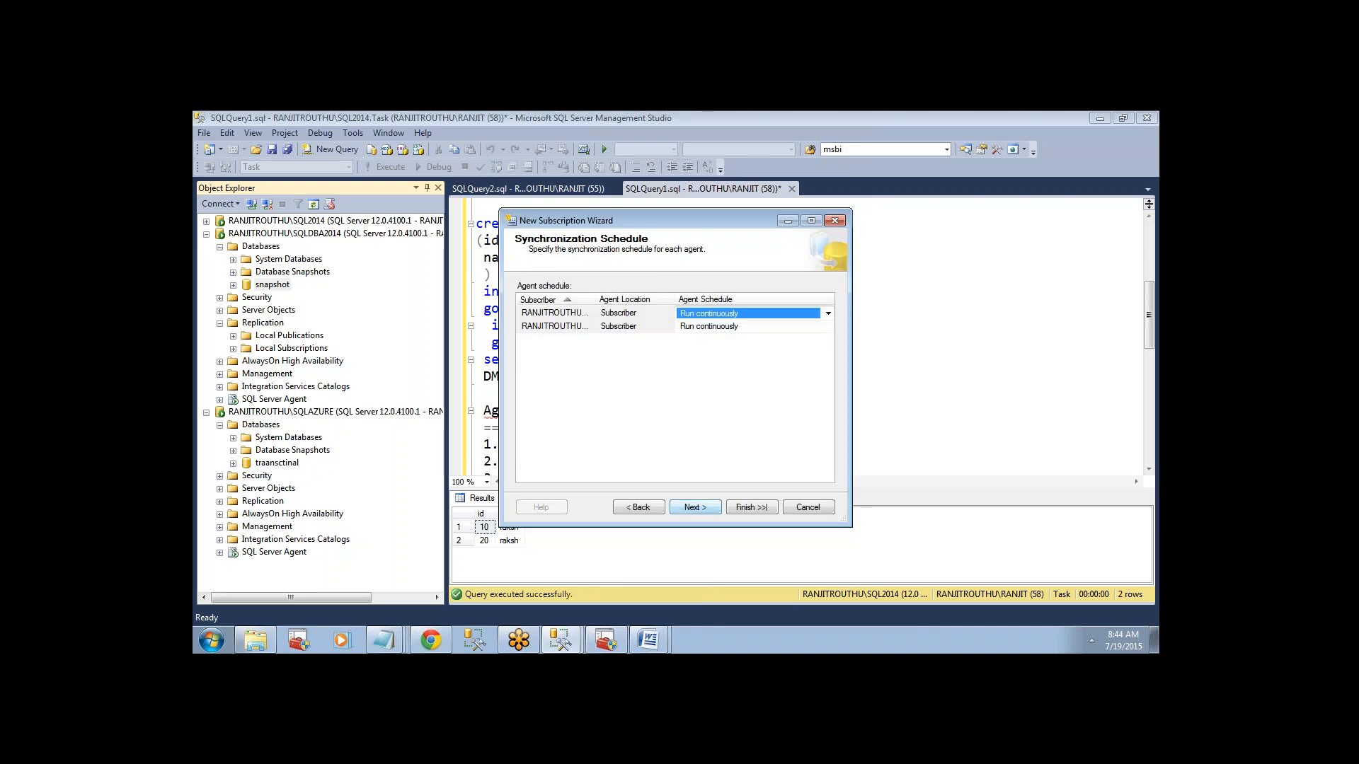
Review the synchronization schedule options and keep the SQLAZURE subscriber's agent on Run continuously.
left_click(708, 315)
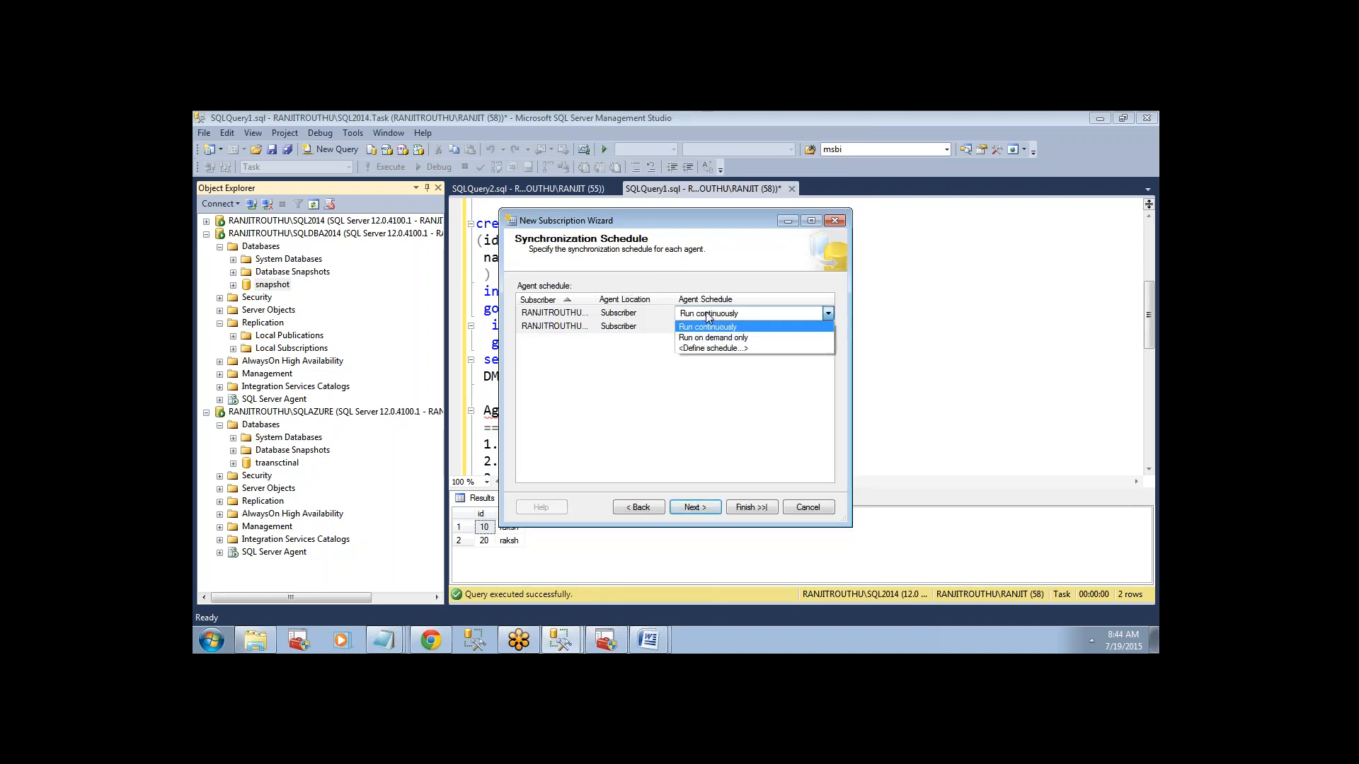
left_click(708, 315)
left_click(708, 315)
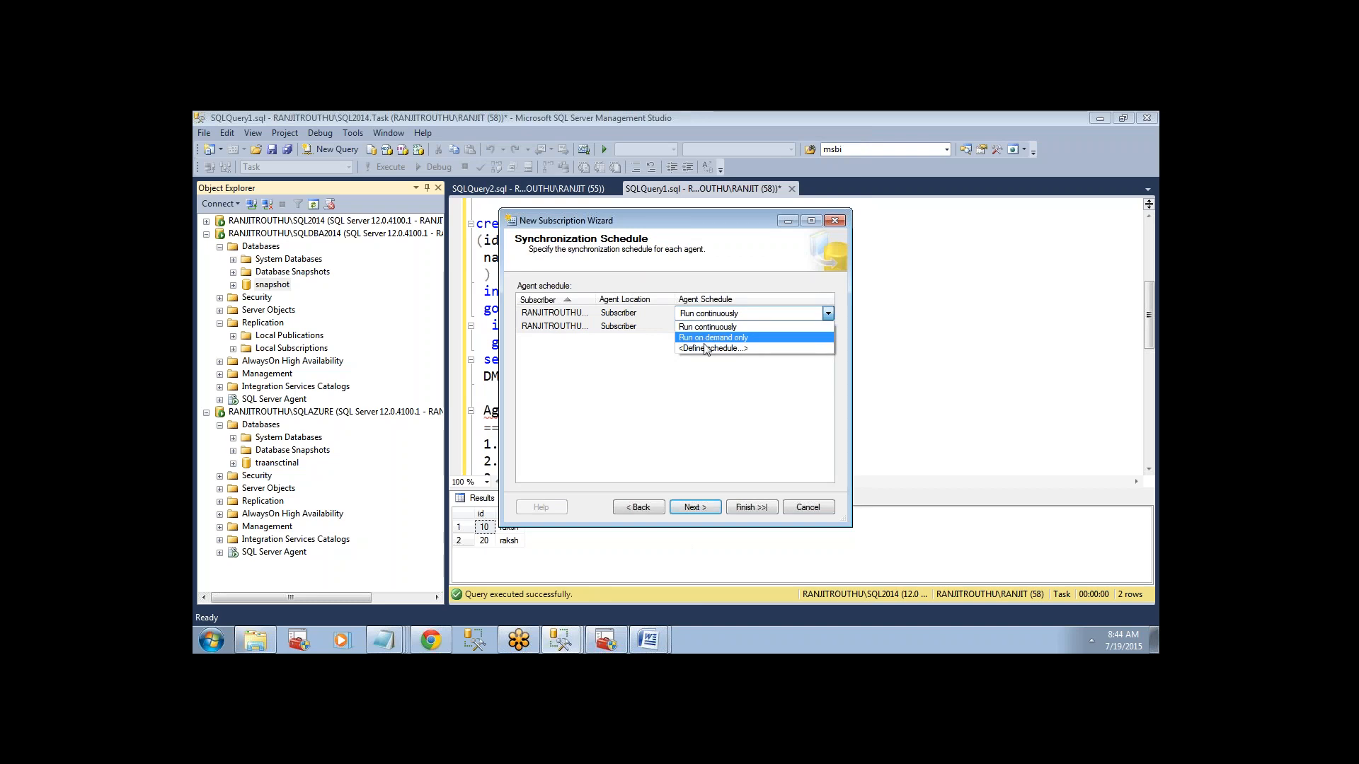
left_click(702, 327)
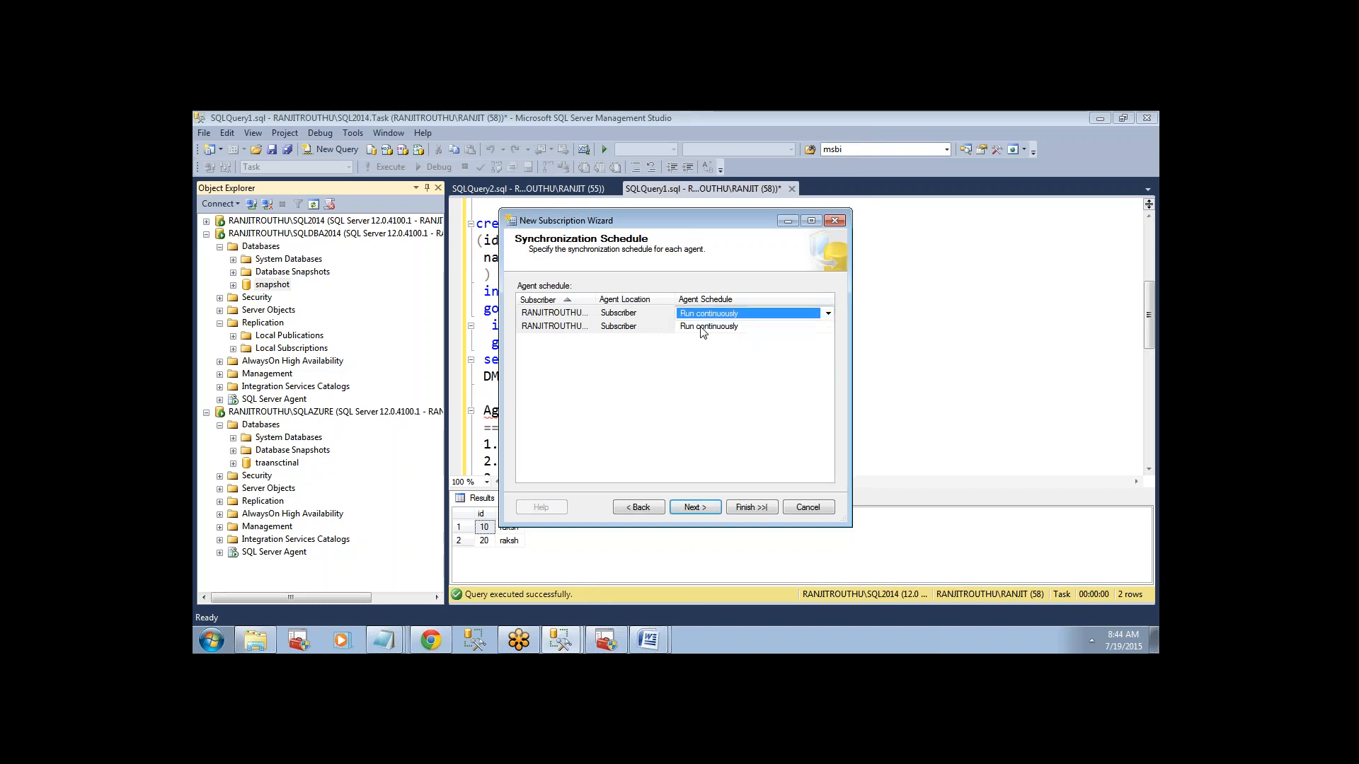
left_click(691, 508)
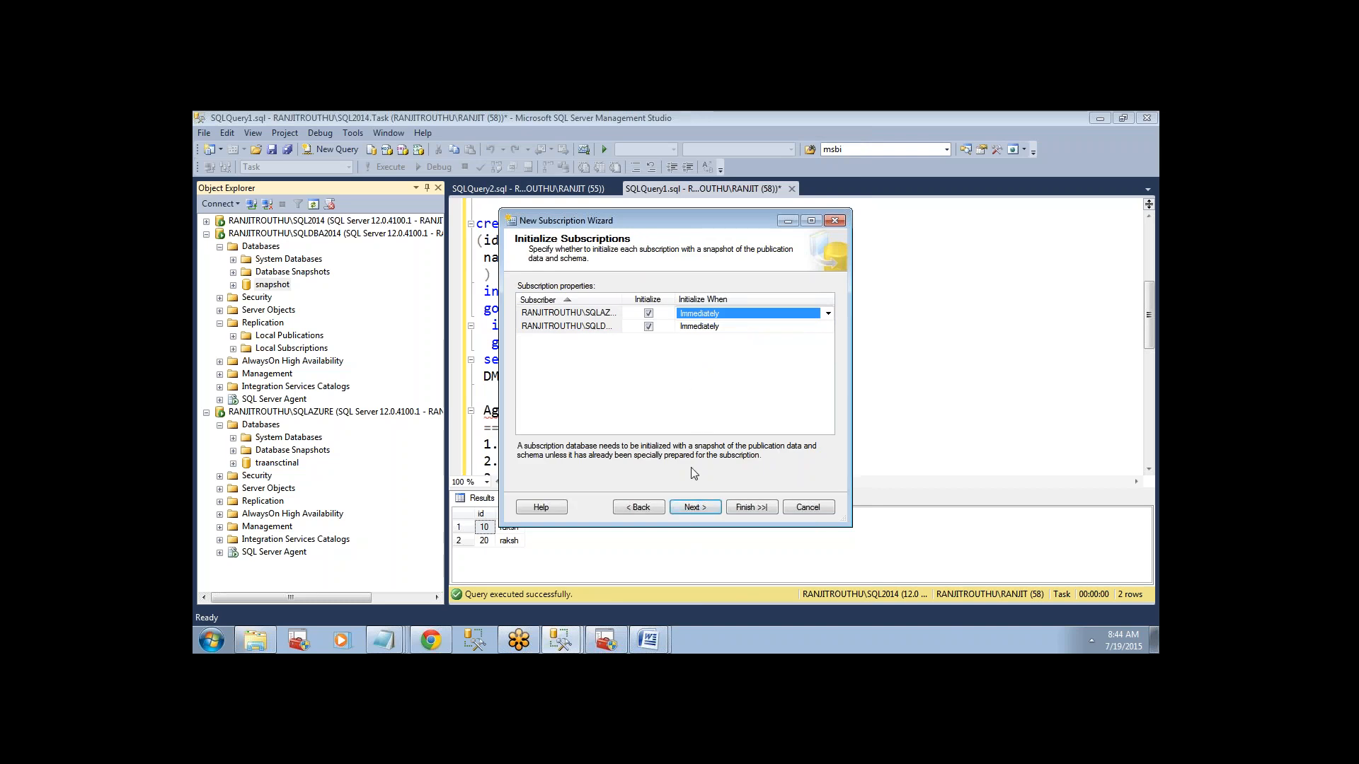
Initialize both subscriptions immediately, create them without generating a script file, and close the wizard.
left_click(691, 507)
left_click(690, 507)
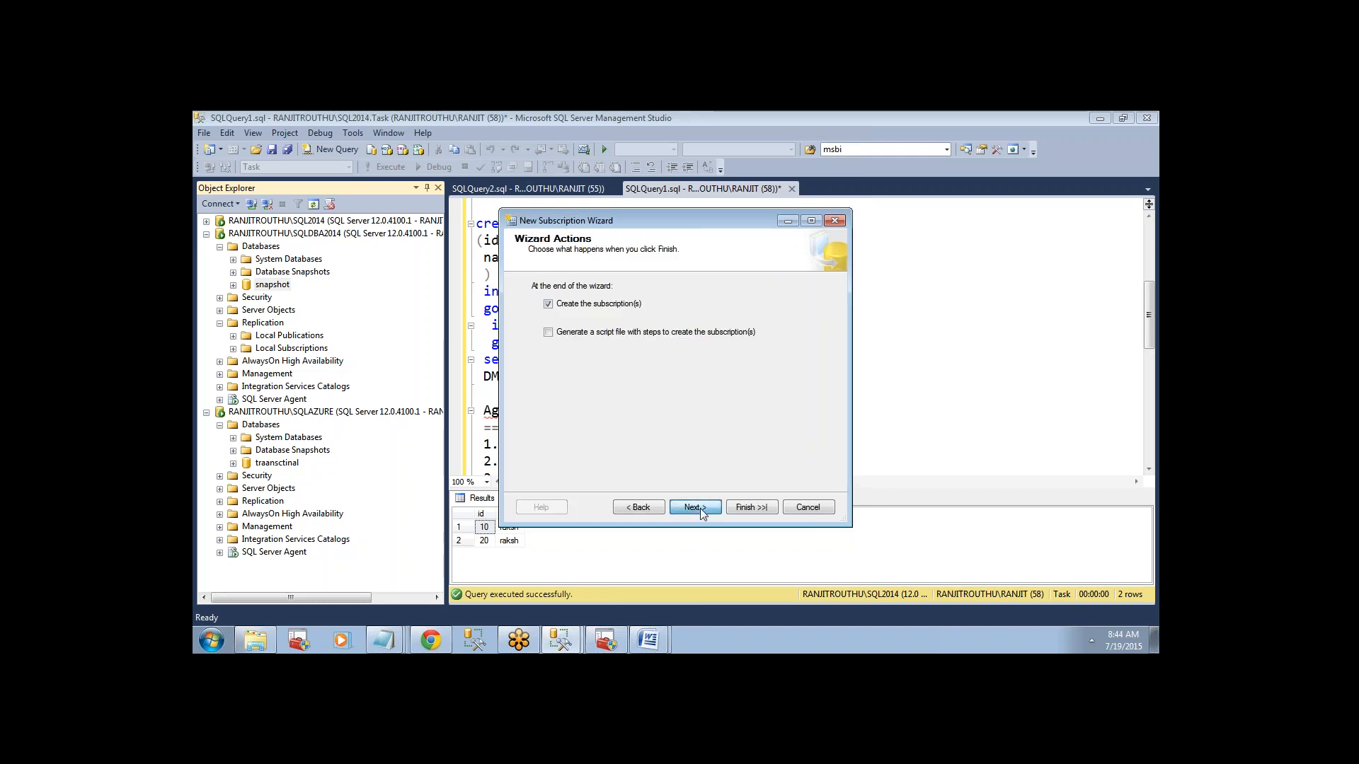
left_click(752, 508)
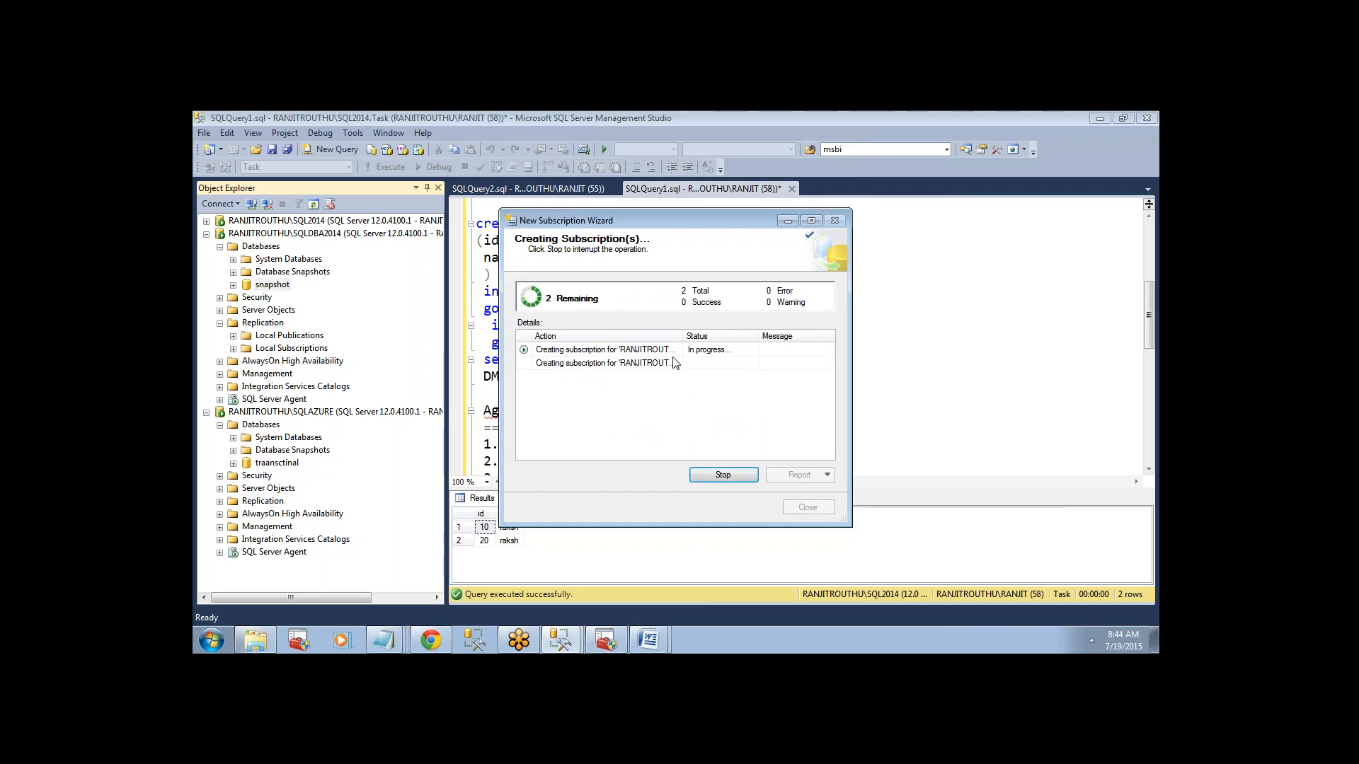
left_click_drag(684, 337, 751, 341)
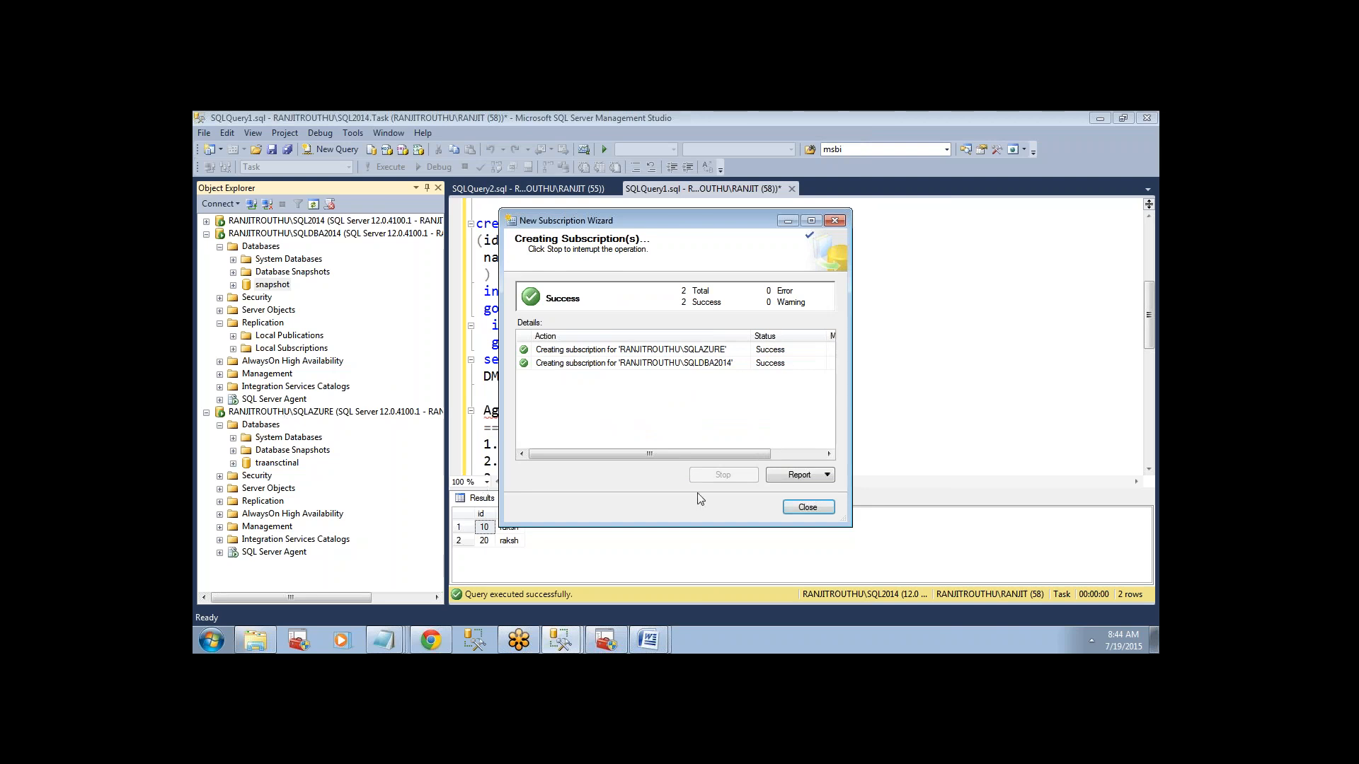
left_click(808, 507)
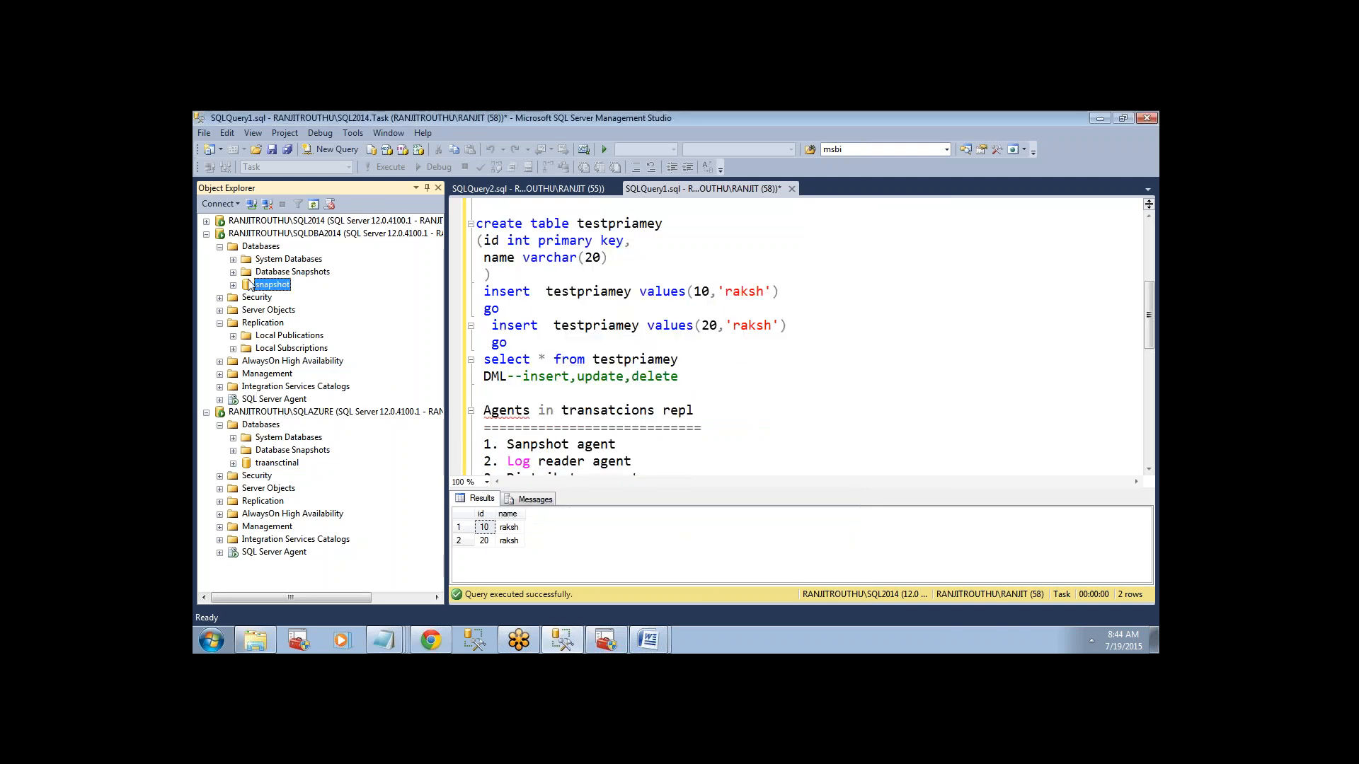
Refresh the databases on SQLDBA2014, check the tables of the snapshot database, and refresh that database.
right_click(253, 248)
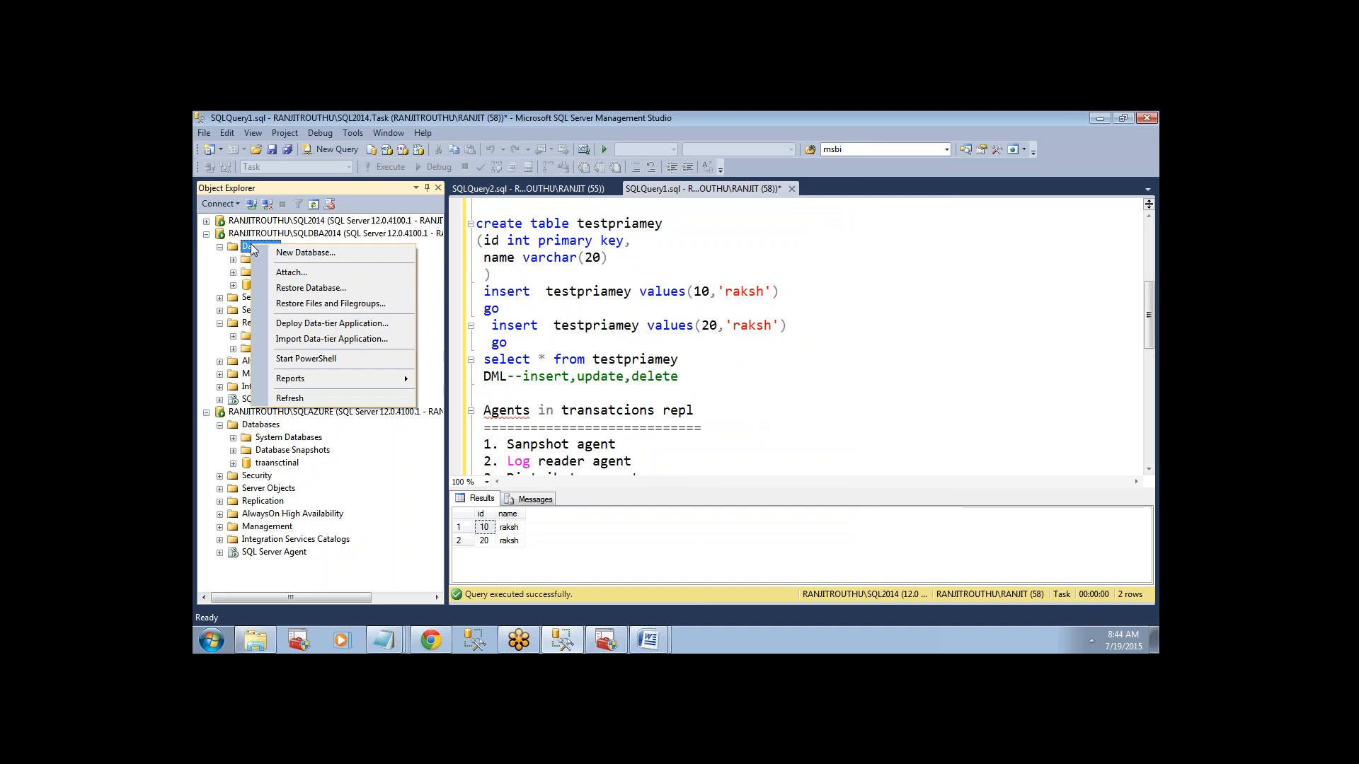
left_click(287, 398)
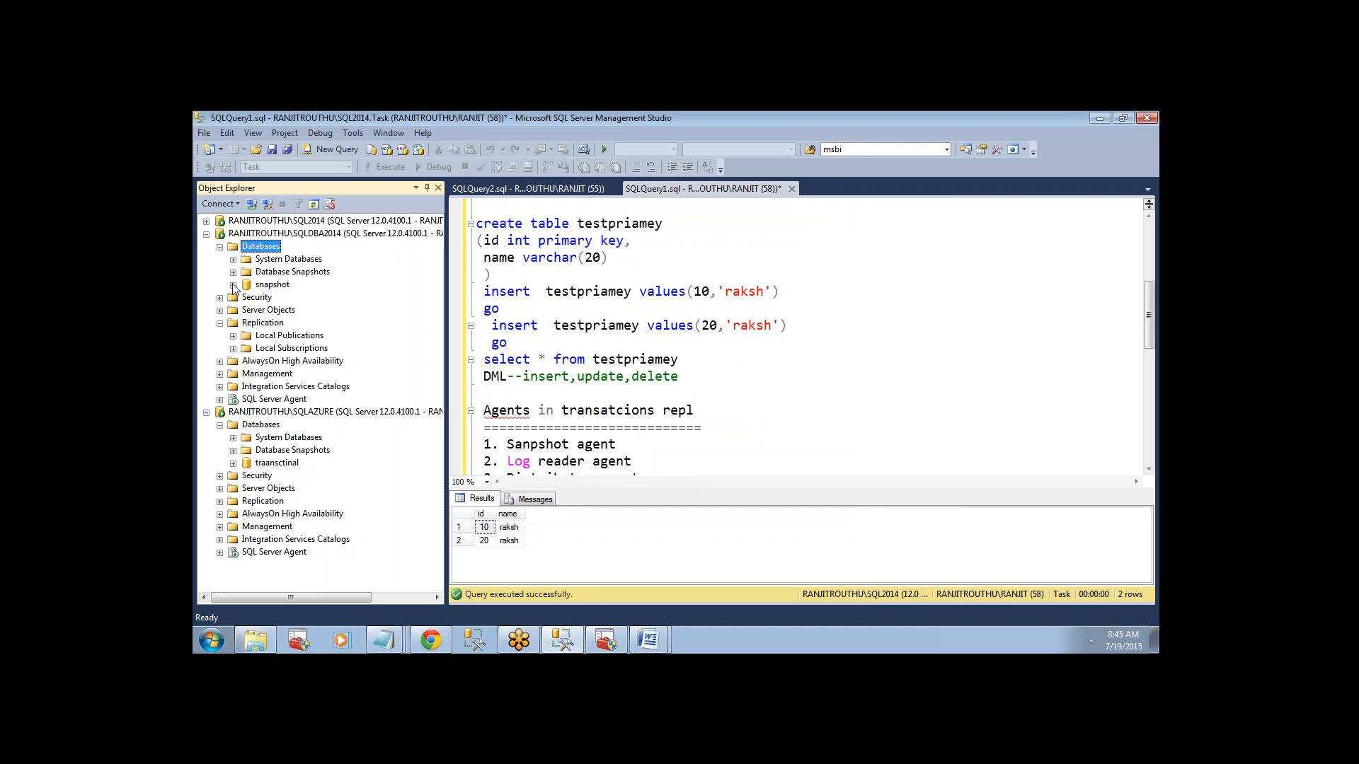
left_click(233, 285)
left_click(247, 310)
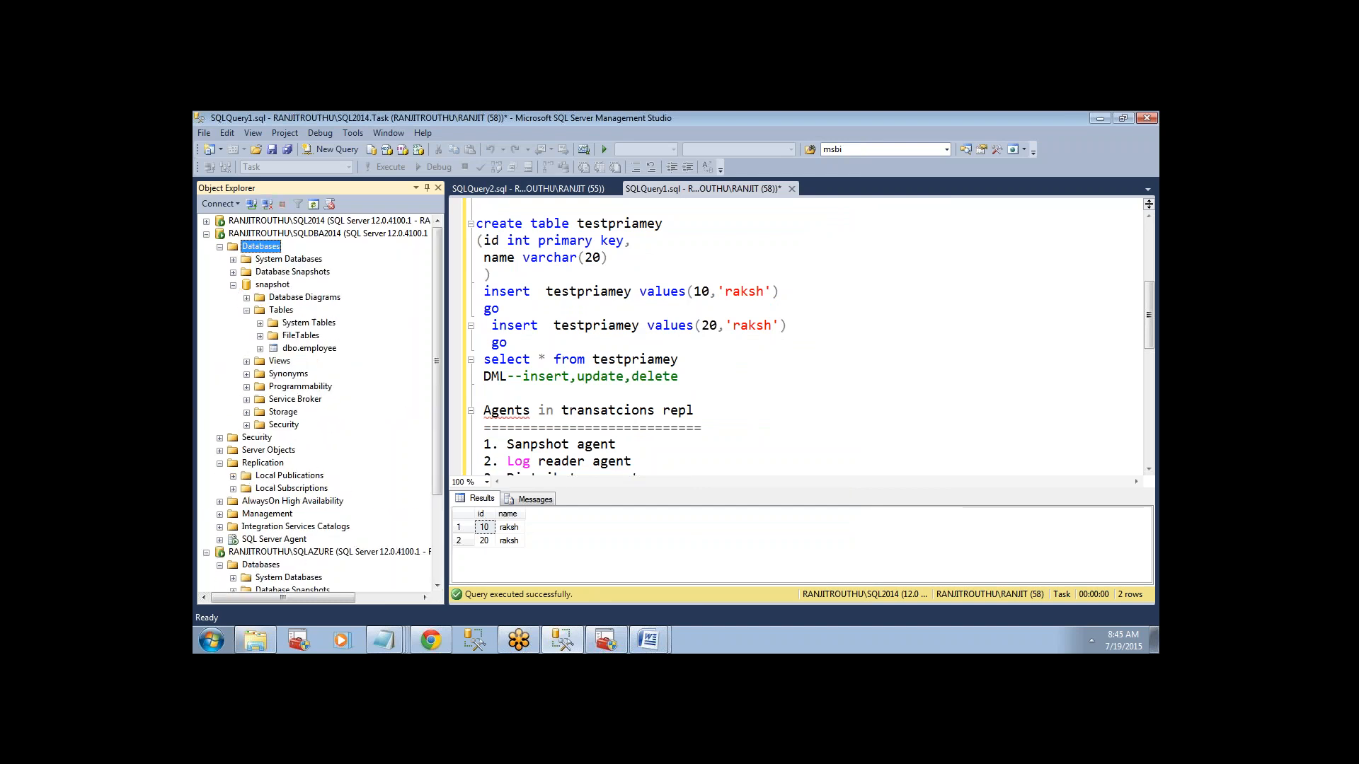
right_click(282, 287)
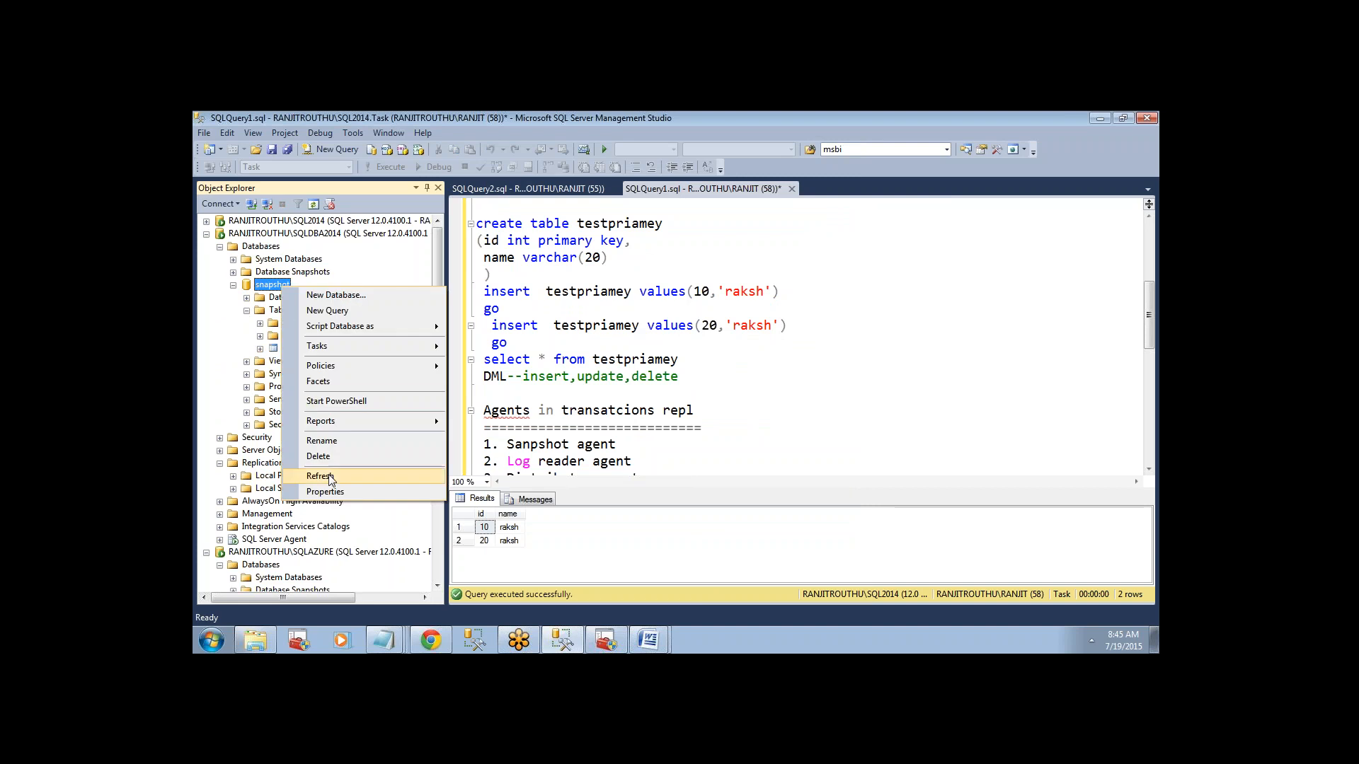
left_click(320, 476)
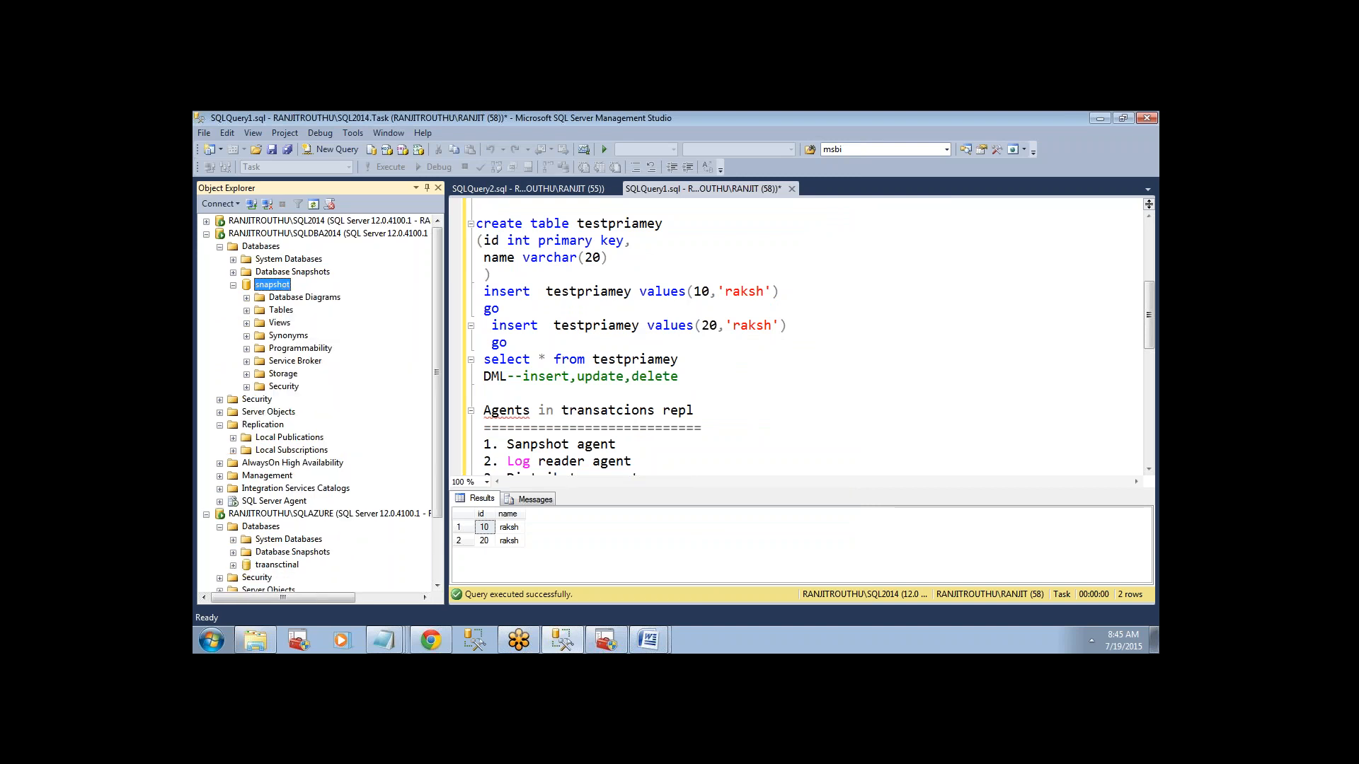
Check the tables of the traansctinal database on SQLAZURE for the replicated dbo.testpriamey table.
left_click(233, 565)
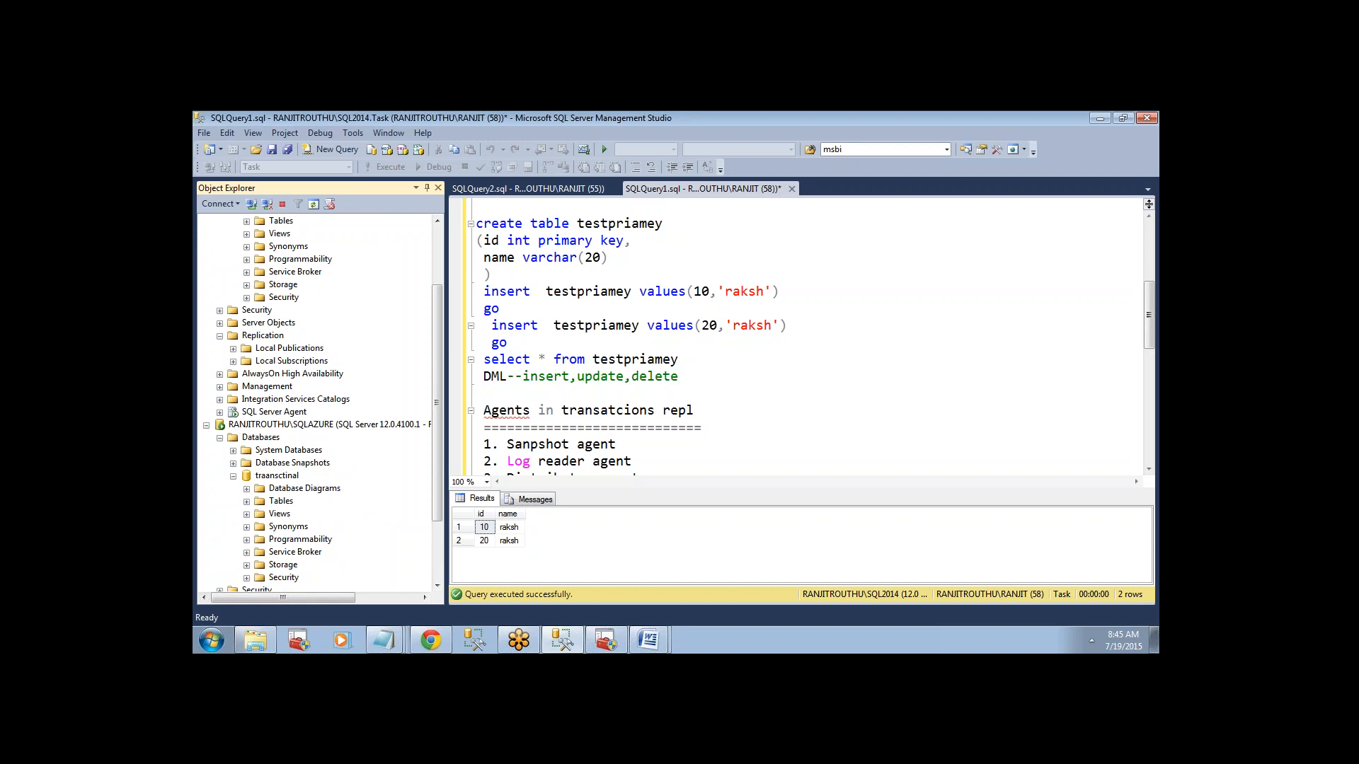
left_click(247, 501)
left_click(324, 539)
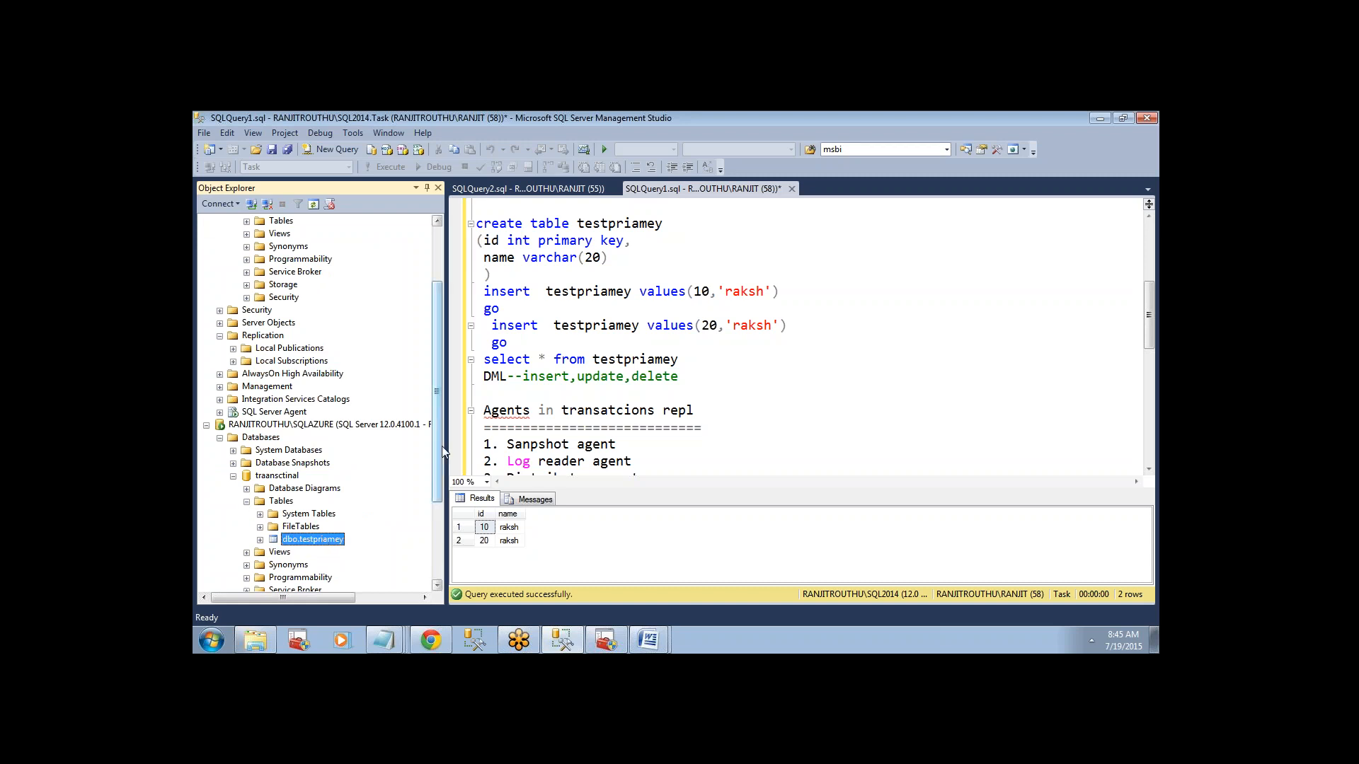
Refresh the SQLDBA2014 databases again and select dbo.testpriamey among the snapshot database's tables.
scroll(442, 446, "up", 3)
right_click(257, 249)
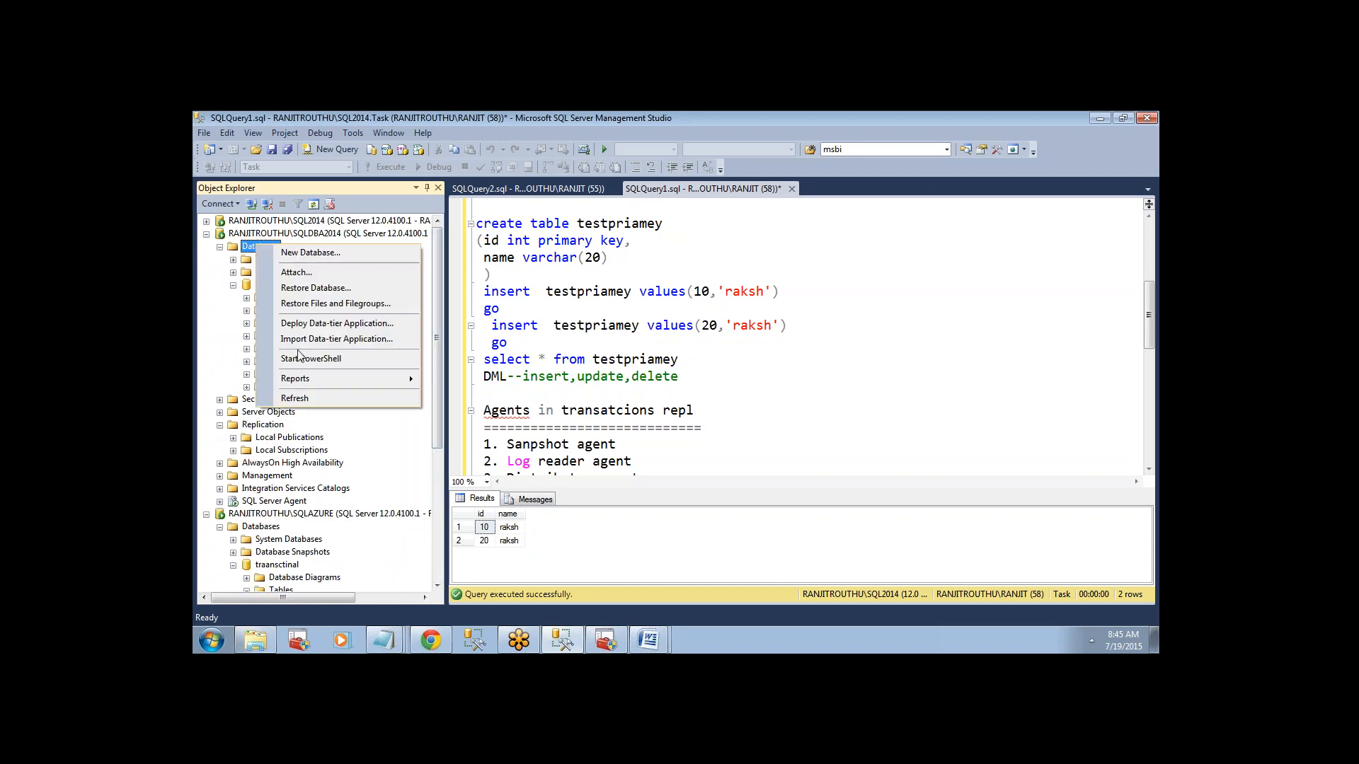
left_click(293, 398)
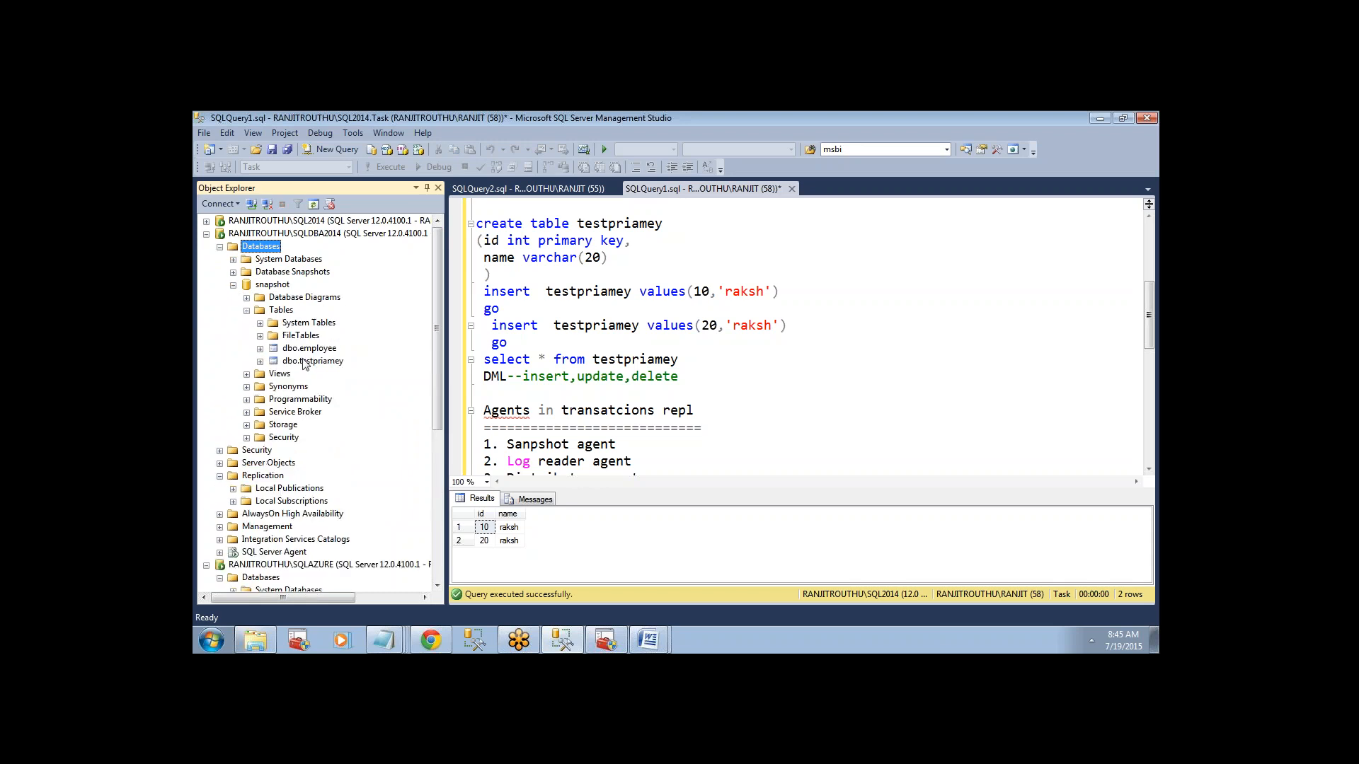
left_click(304, 361)
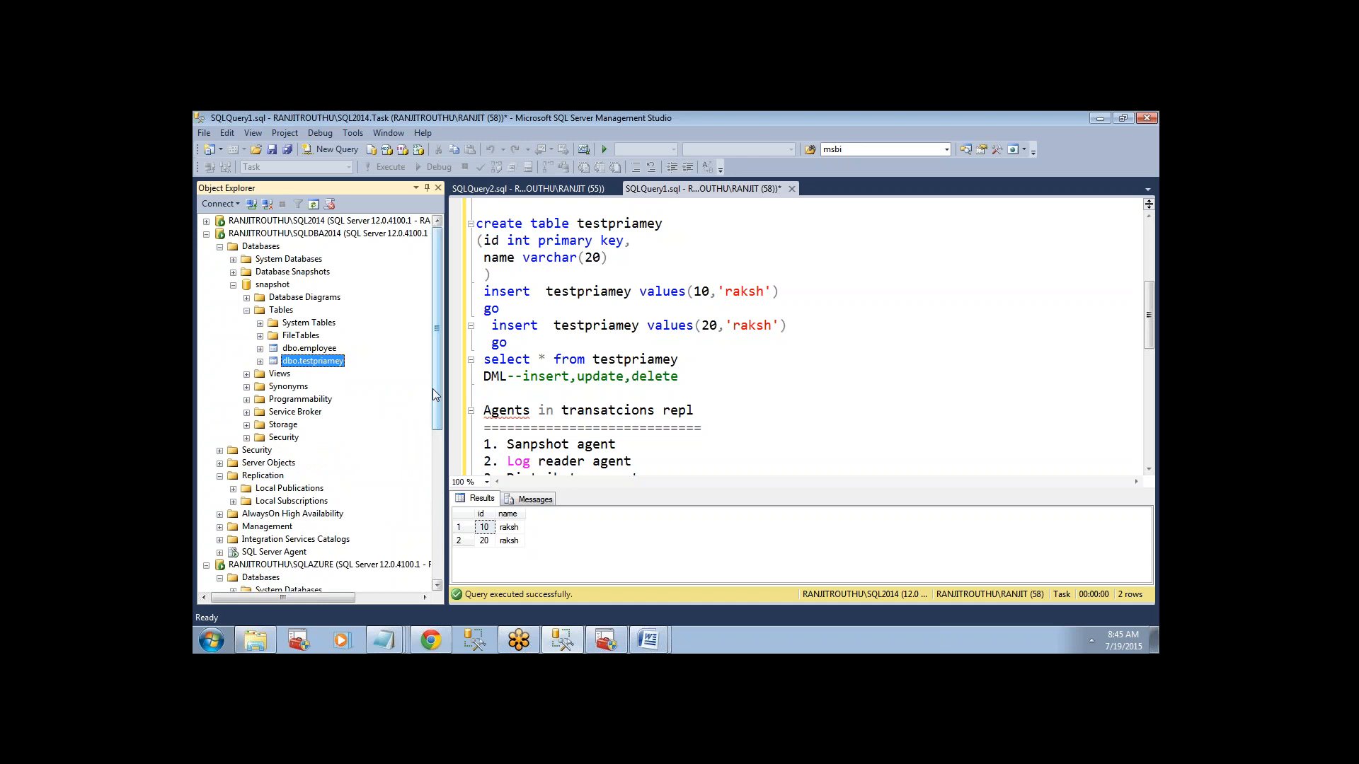
Recheck dbo.testpriamey in the traansctinal database, and collapse the SQLDBA2014 and SQLAZURE instances in the object tree.
scroll(432, 389, "down", 5)
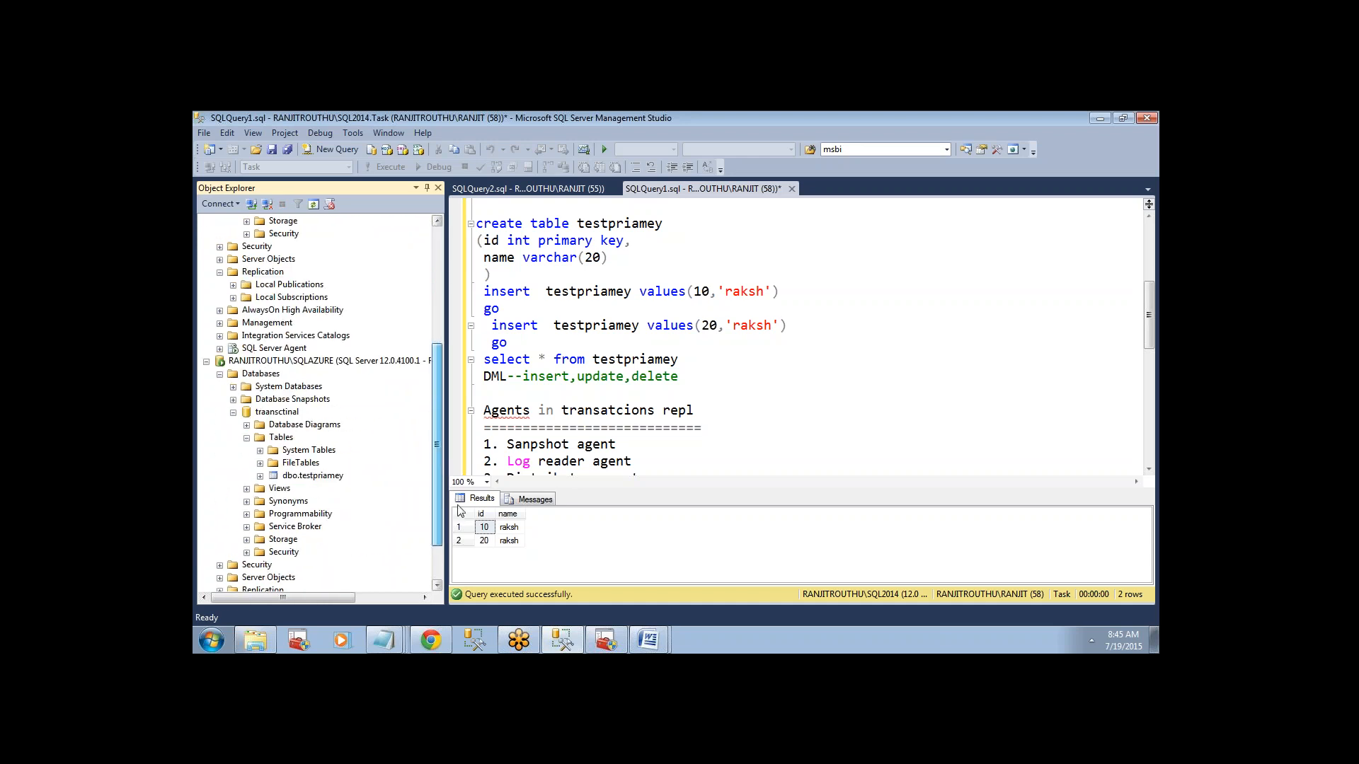
left_click(281, 414)
left_click(305, 476)
scroll(435, 439, "up", 5)
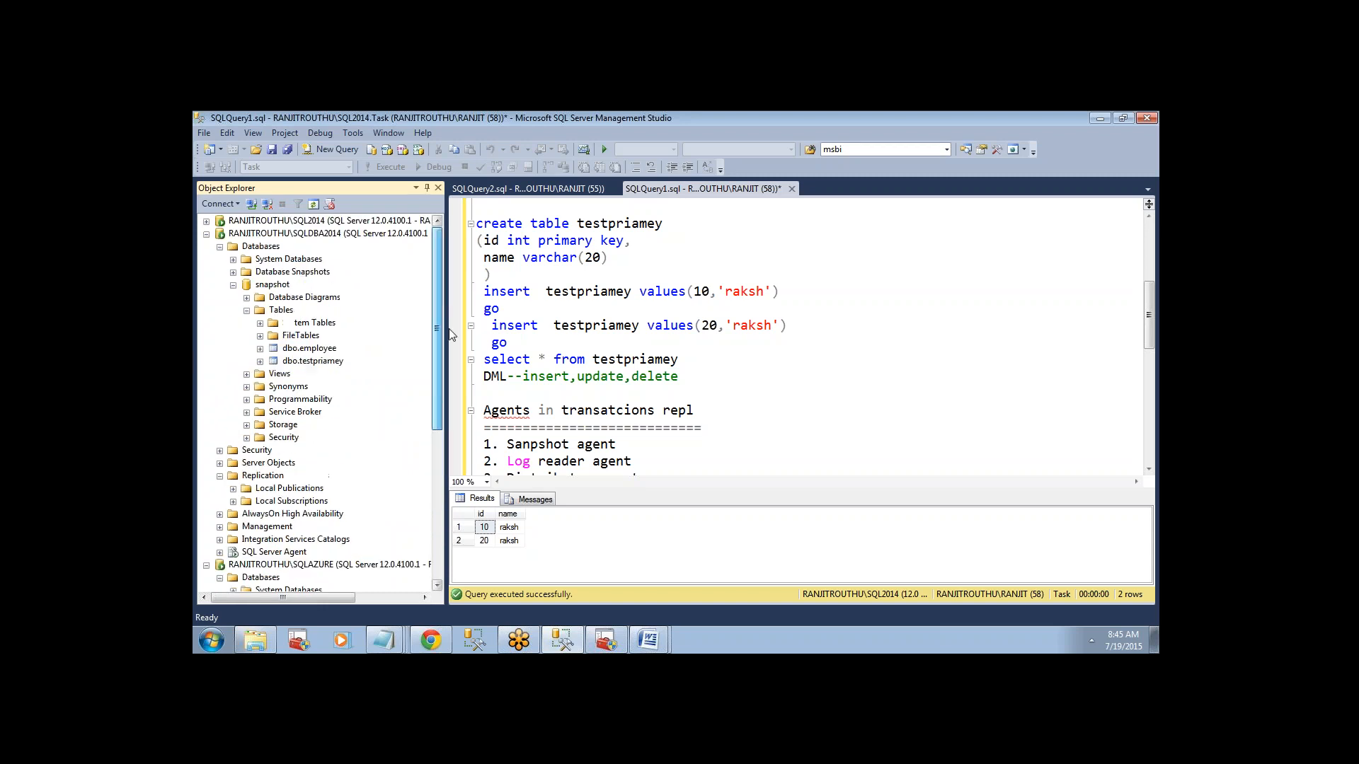
left_click(206, 233)
left_click(206, 247)
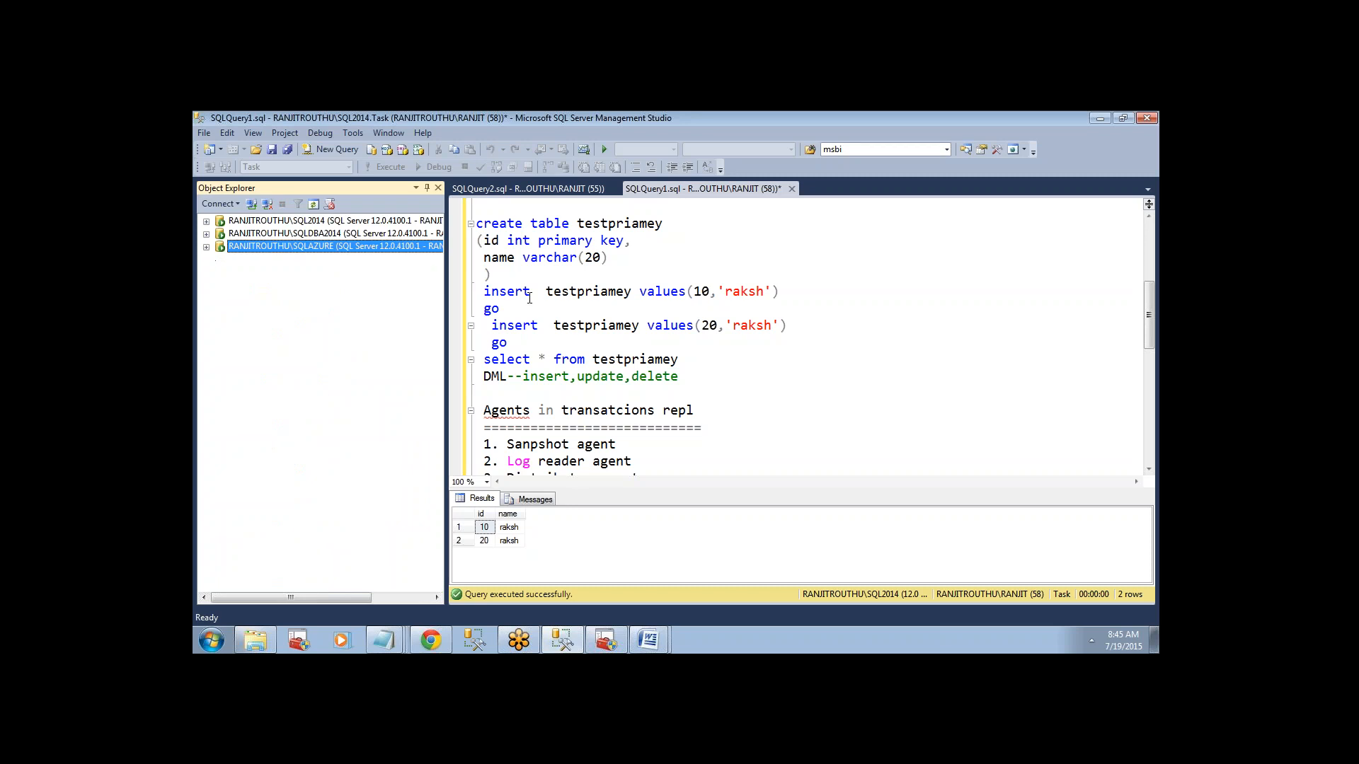
left_click(590, 309)
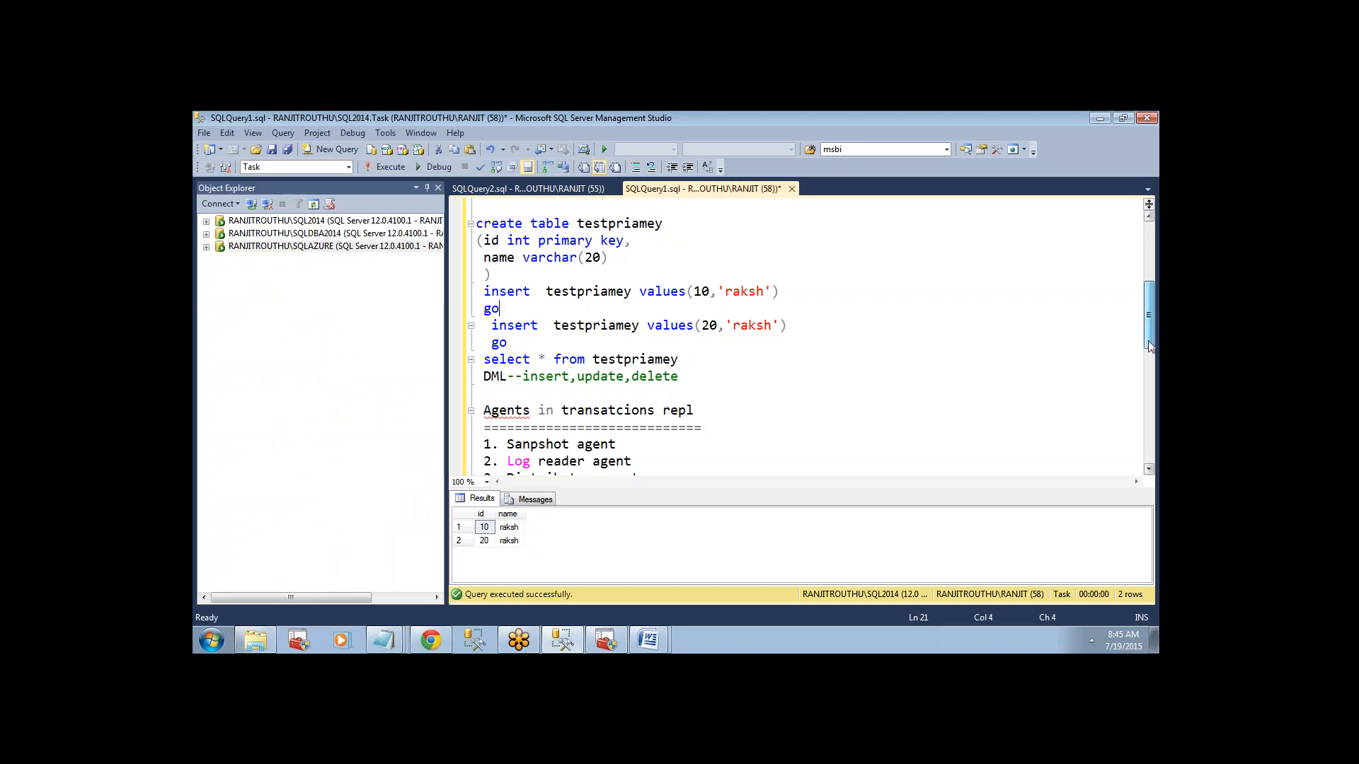
scroll(1152, 361, "down", 5)
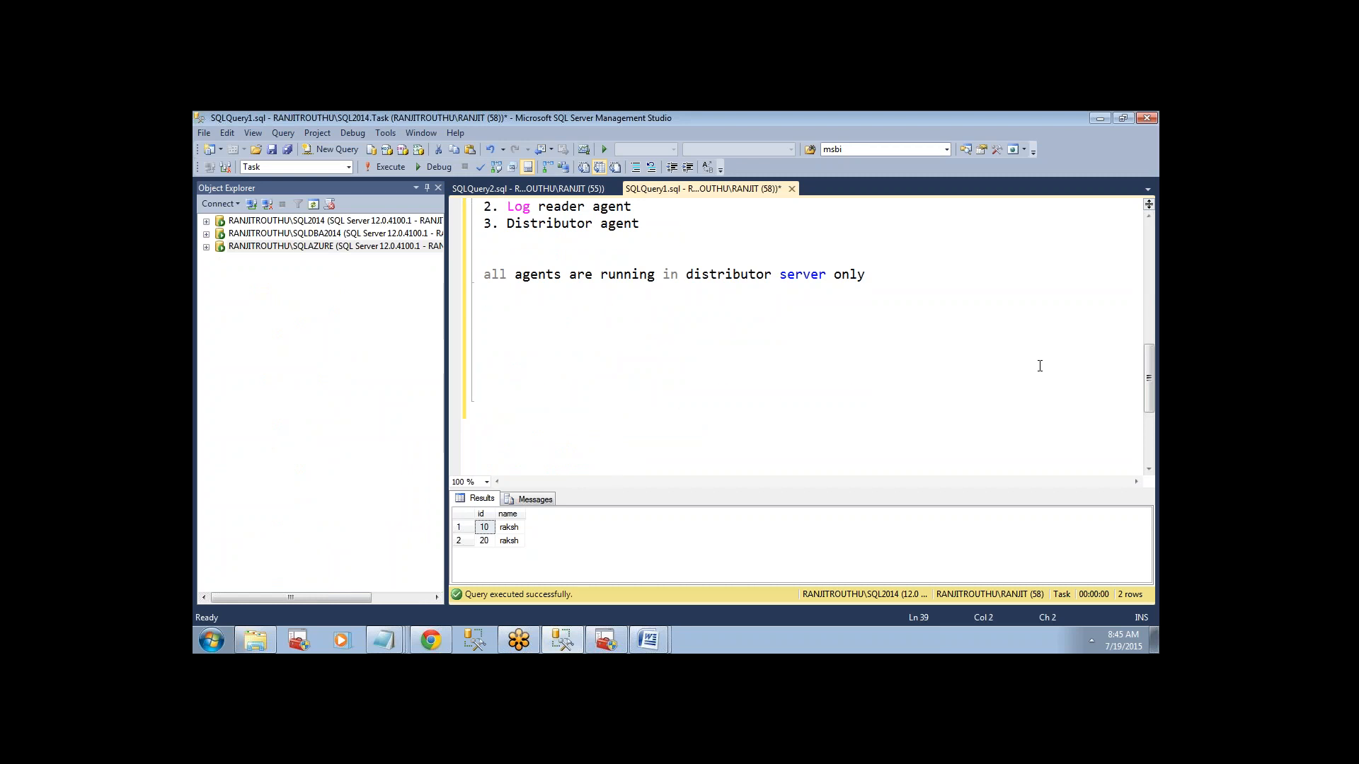
key("Up")
type("select @@server")
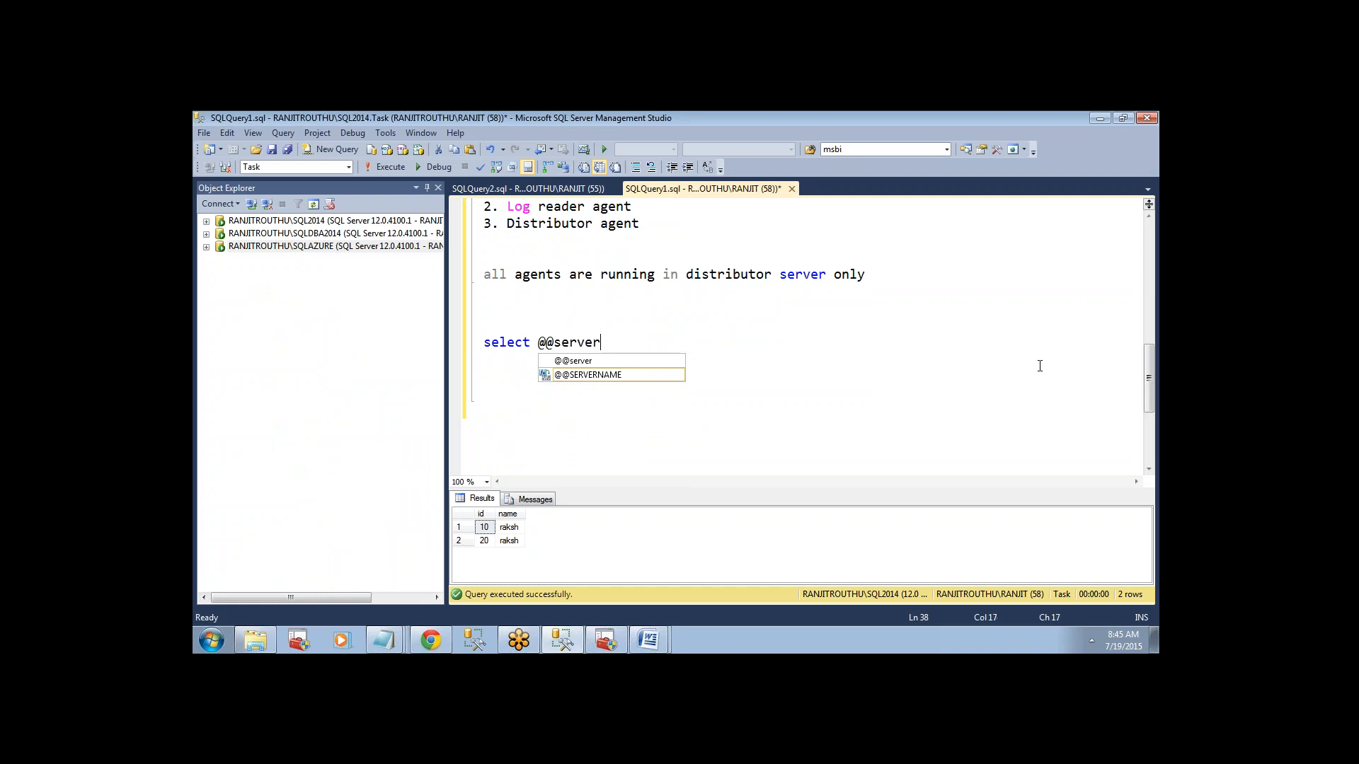
double_click(587, 375)
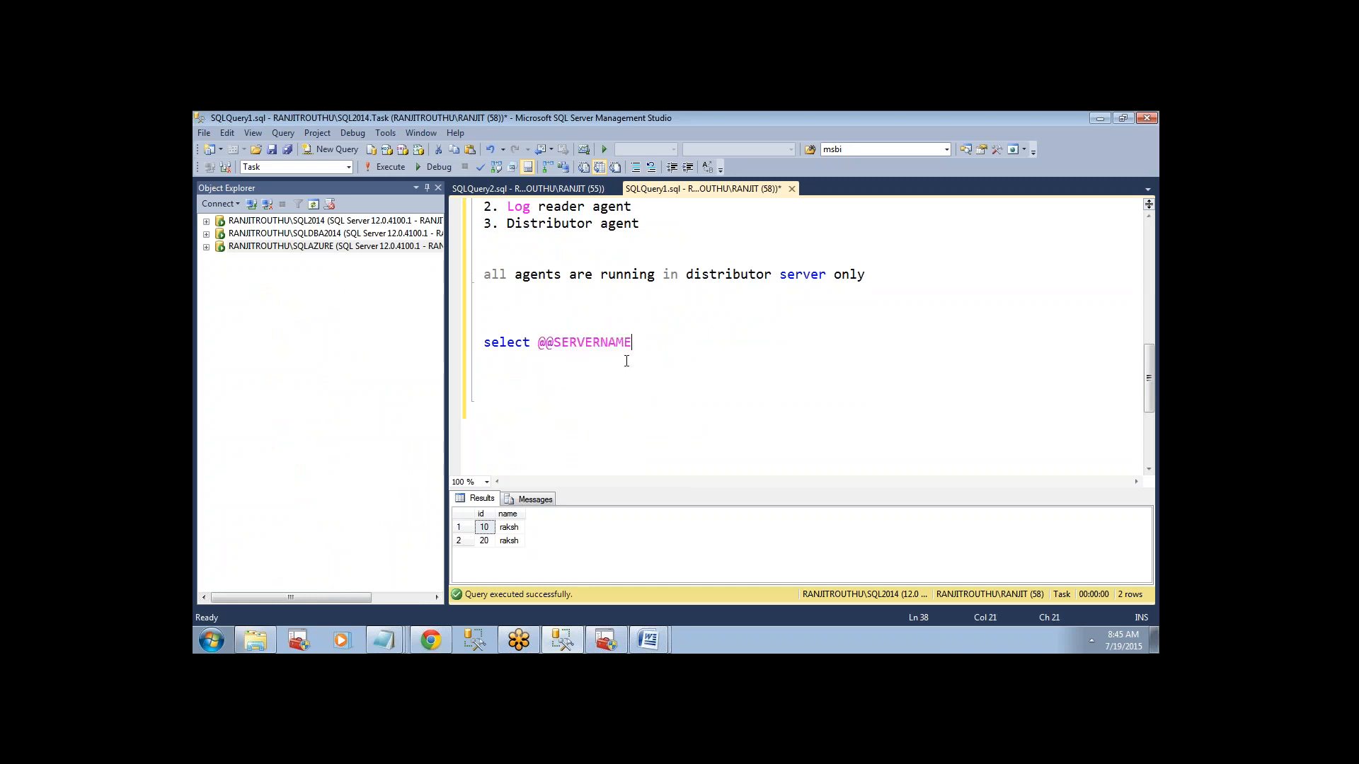
left_click_drag(638, 352, 467, 340)
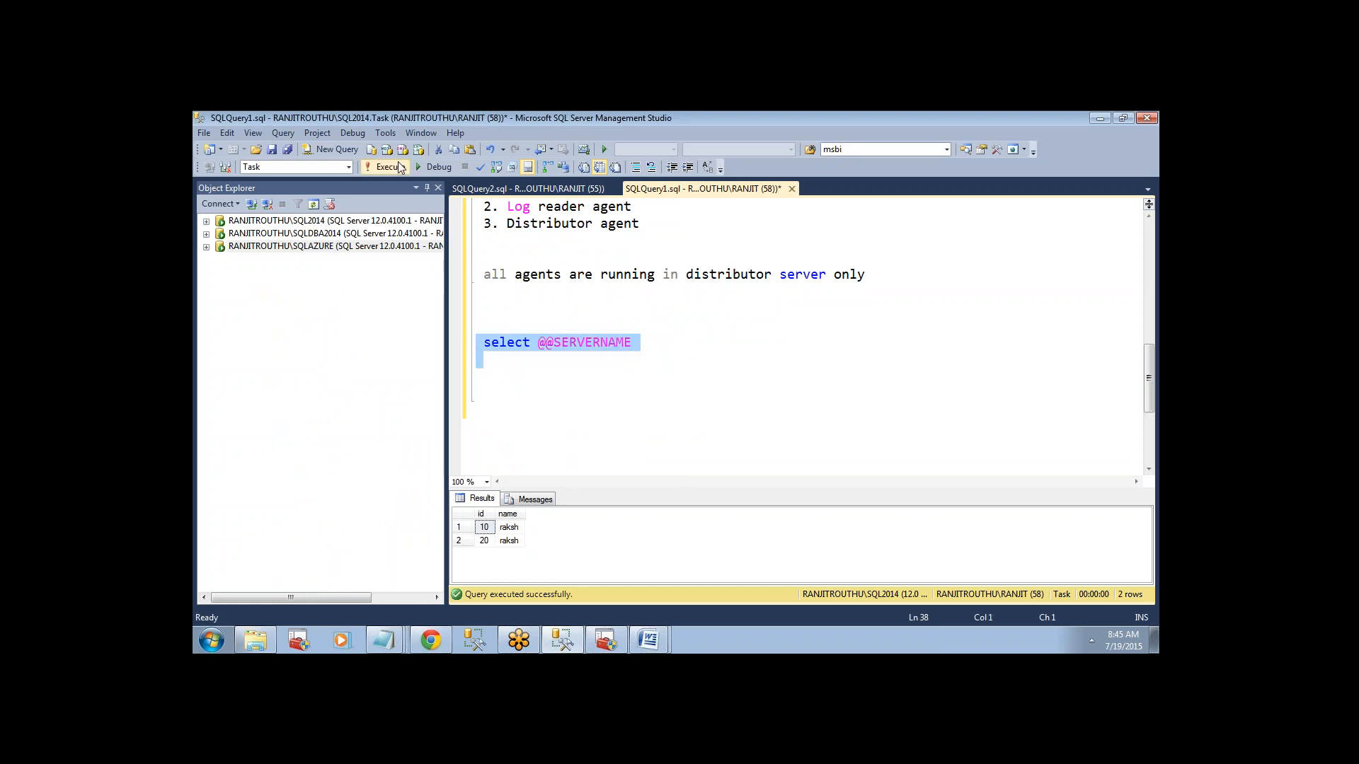
key("F5")
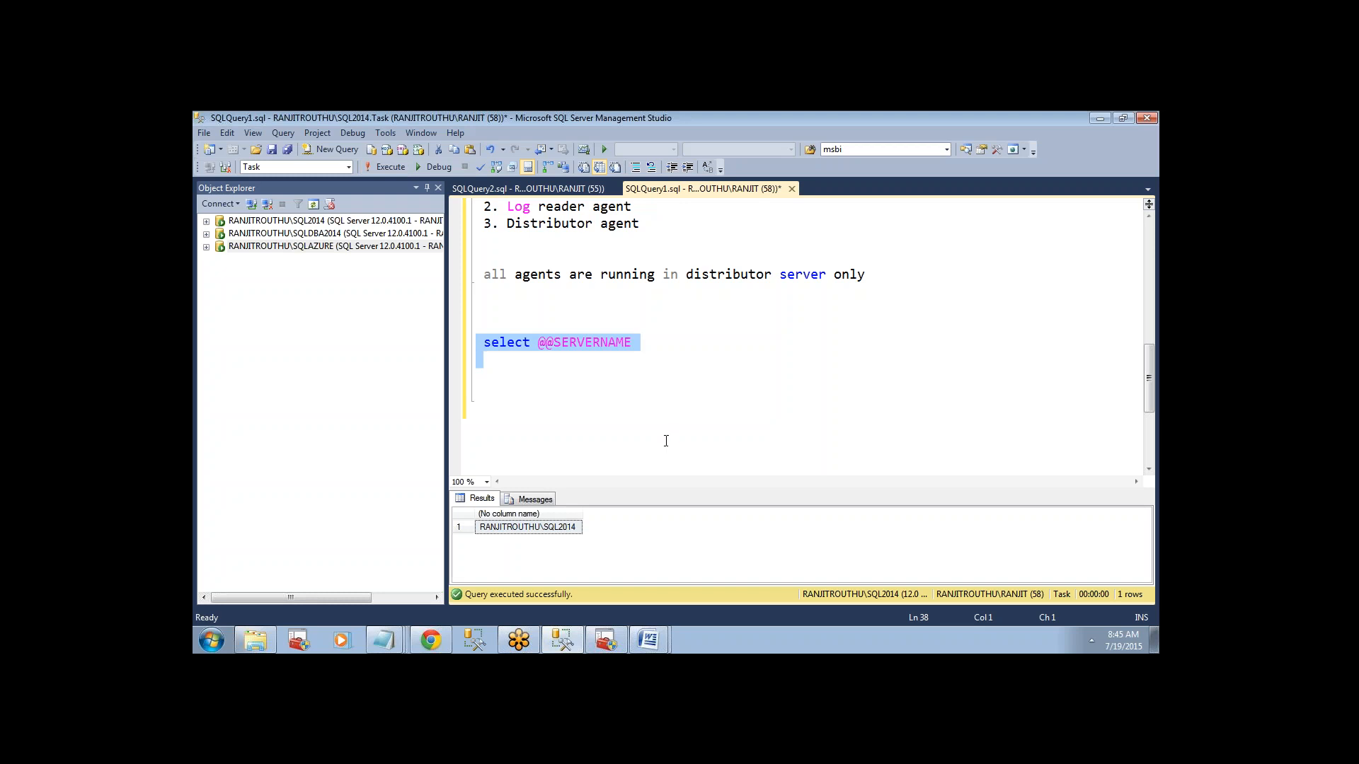
Copy the returned server name under the SQL2014 statement and append the comment "-- Publisher serer".
left_click(535, 532)
left_click(686, 345)
type("\\")
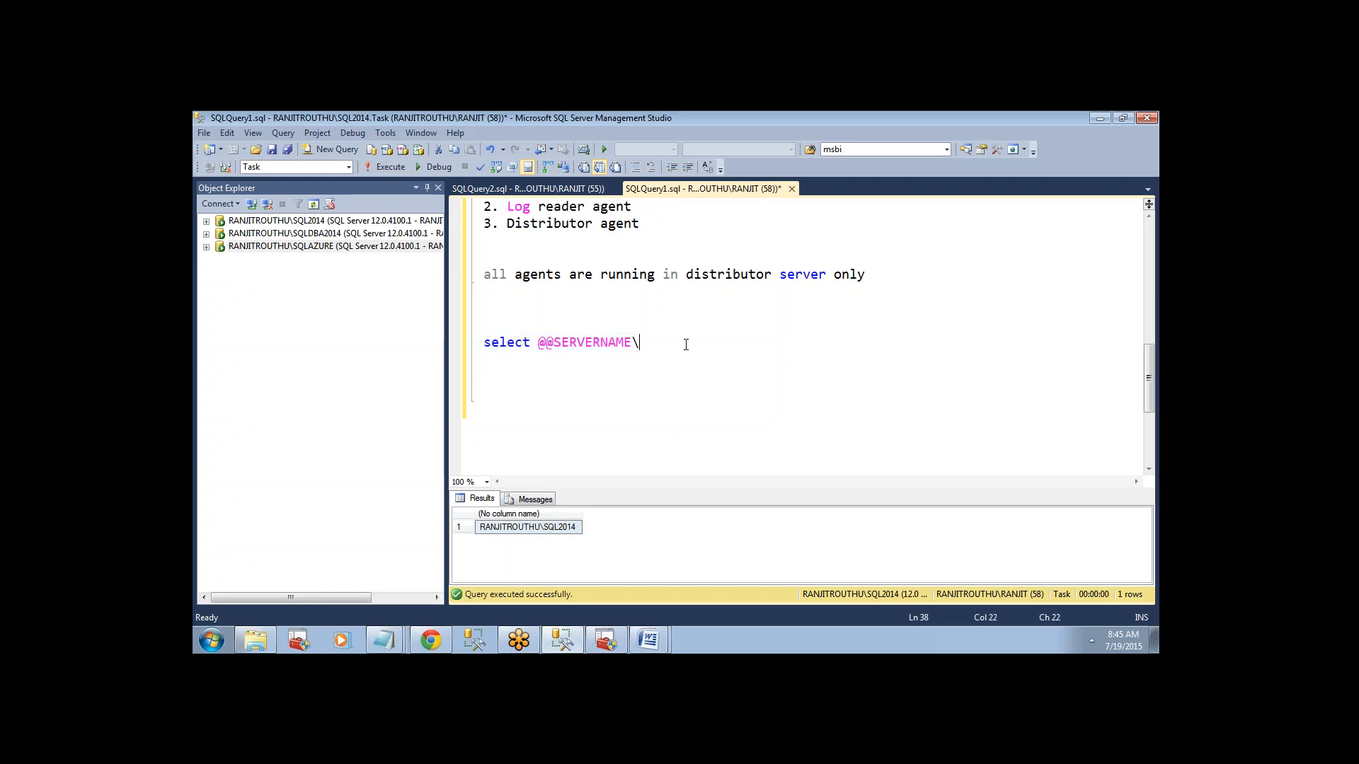
type("RANJITROUTHU\\SQL2014")
type("-")
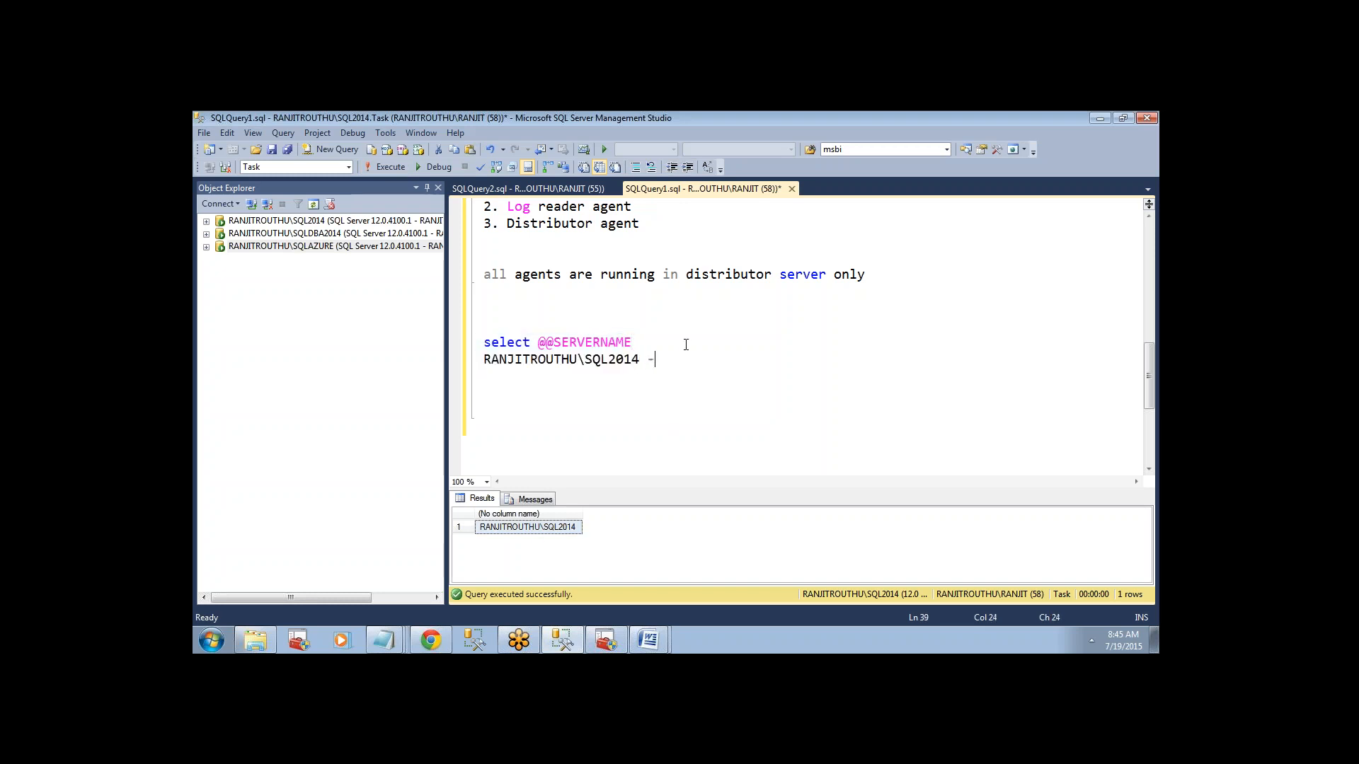
type("- Publisher serer")
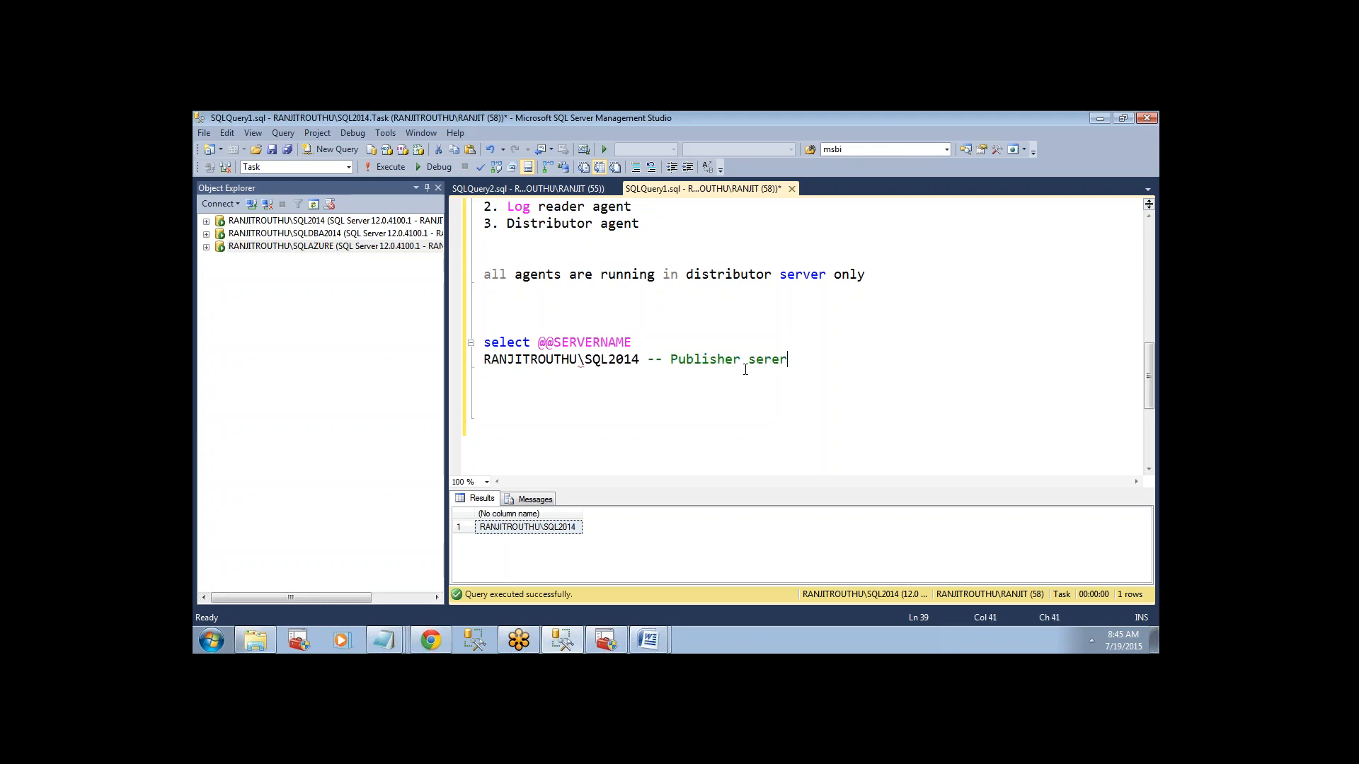
left_click(366, 235)
left_click(520, 188)
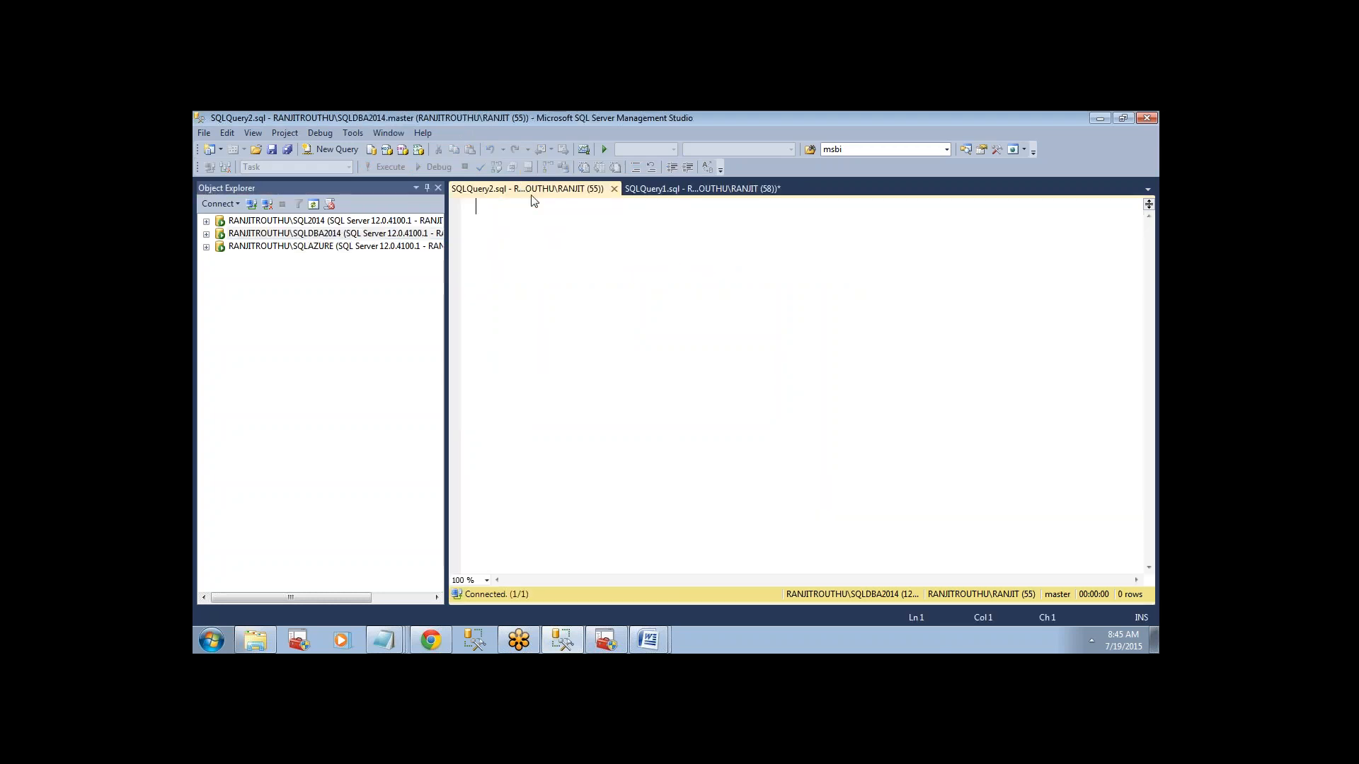
type("select ")
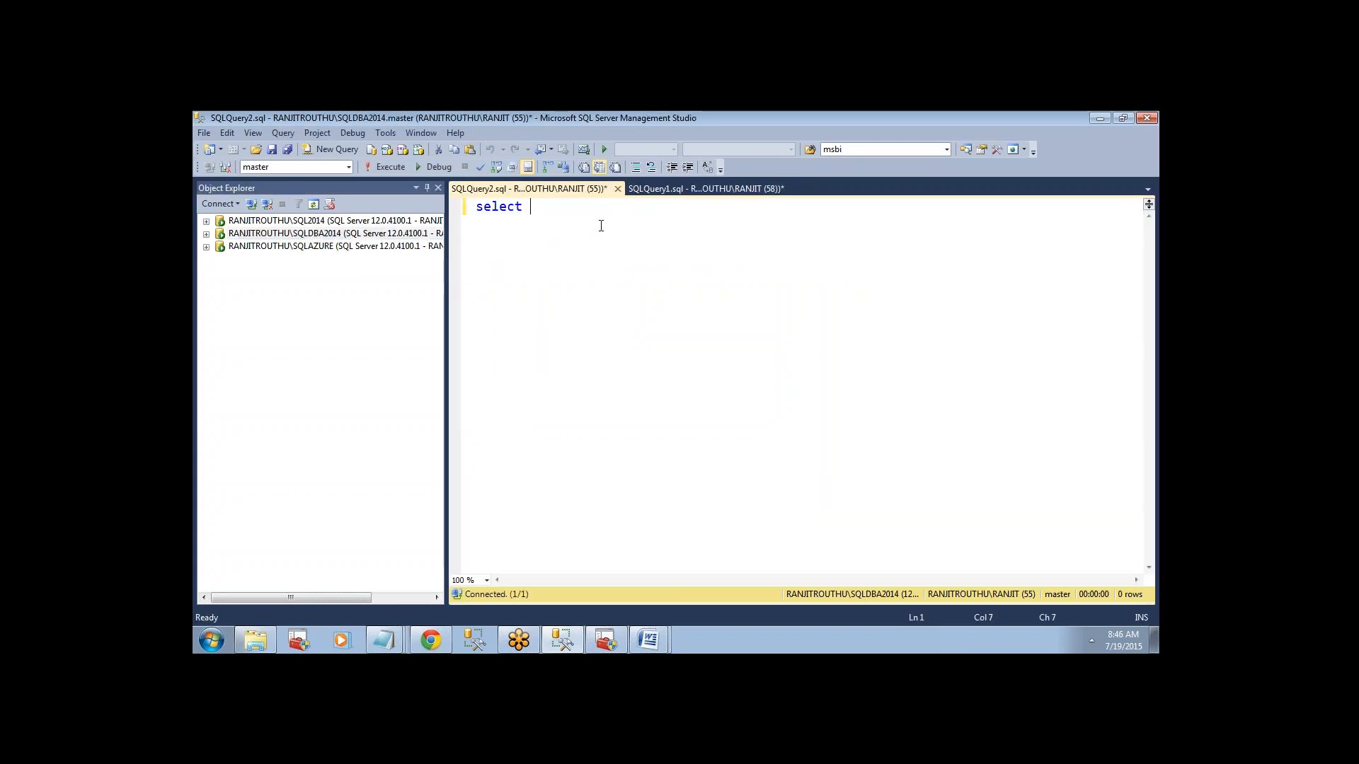
type("@@serve")
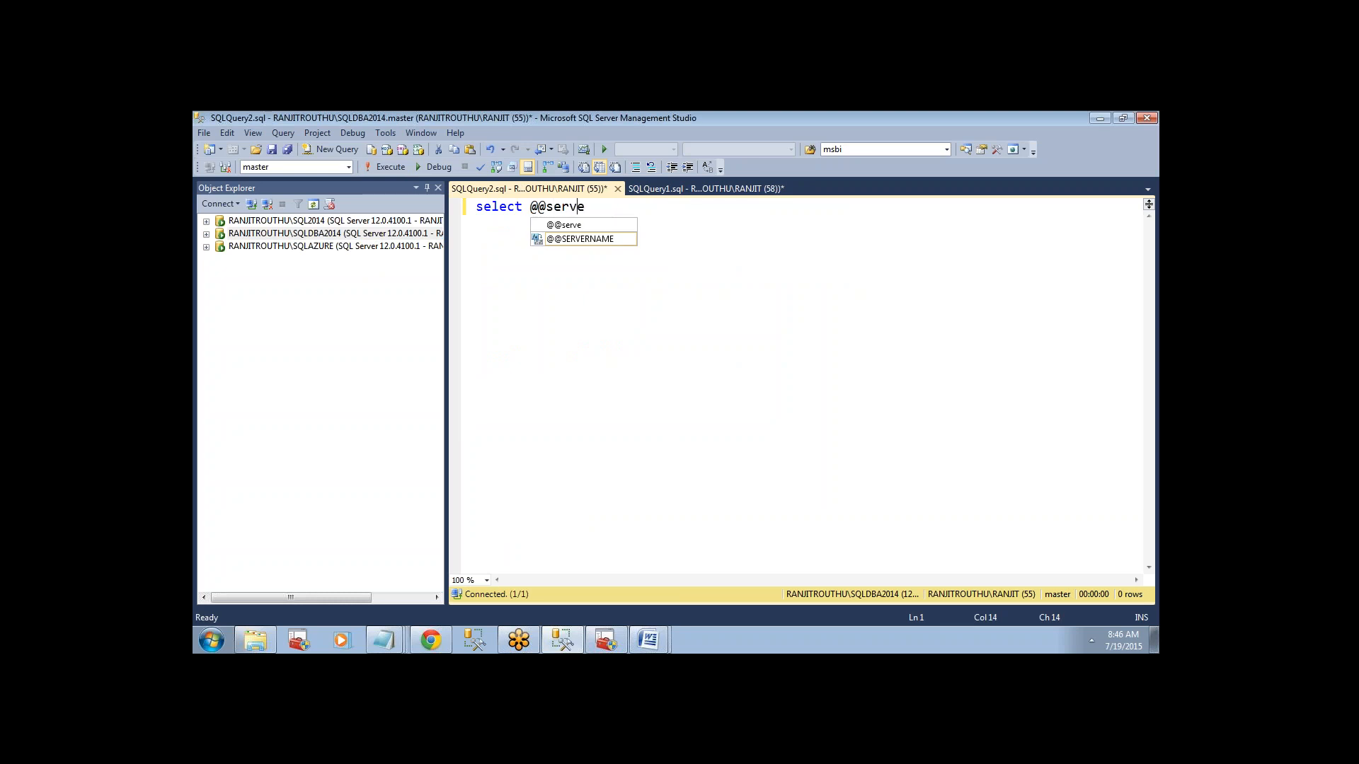
key("Escape")
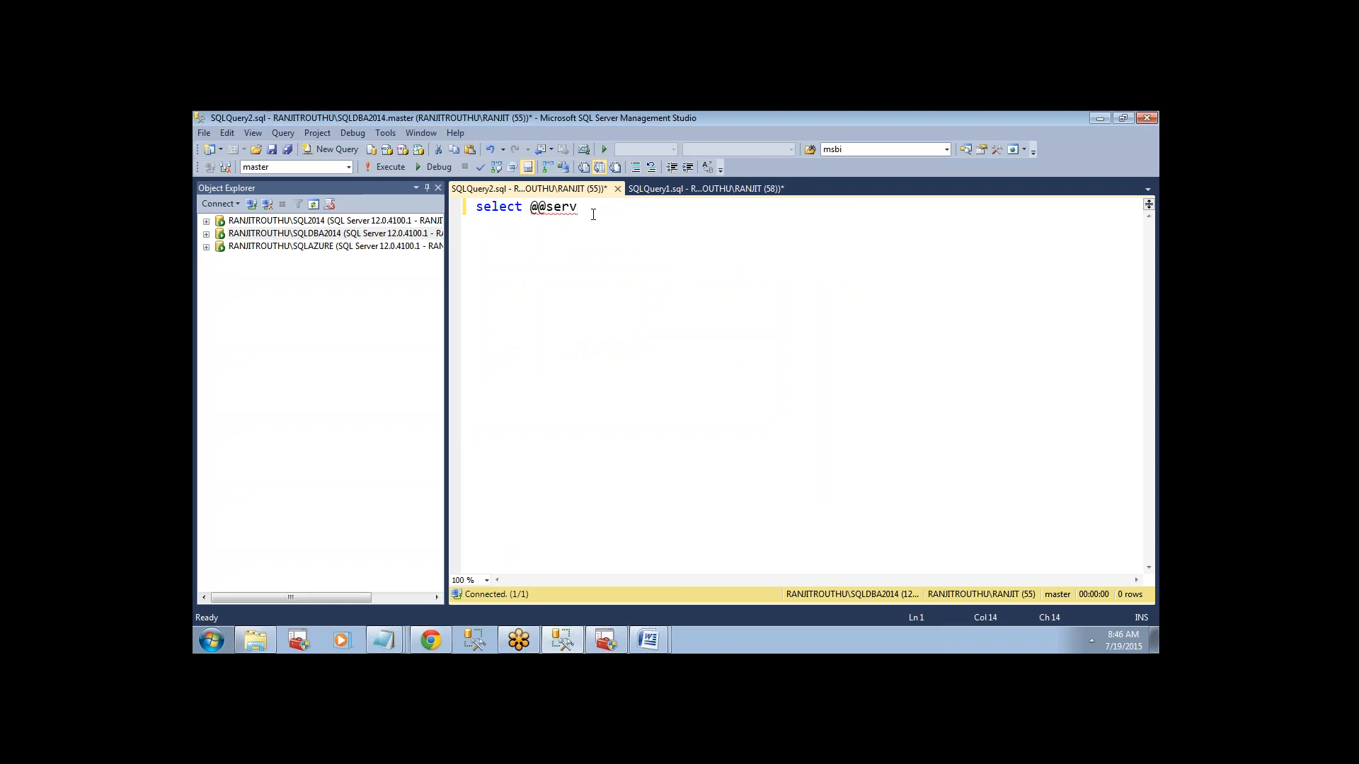
type("ver")
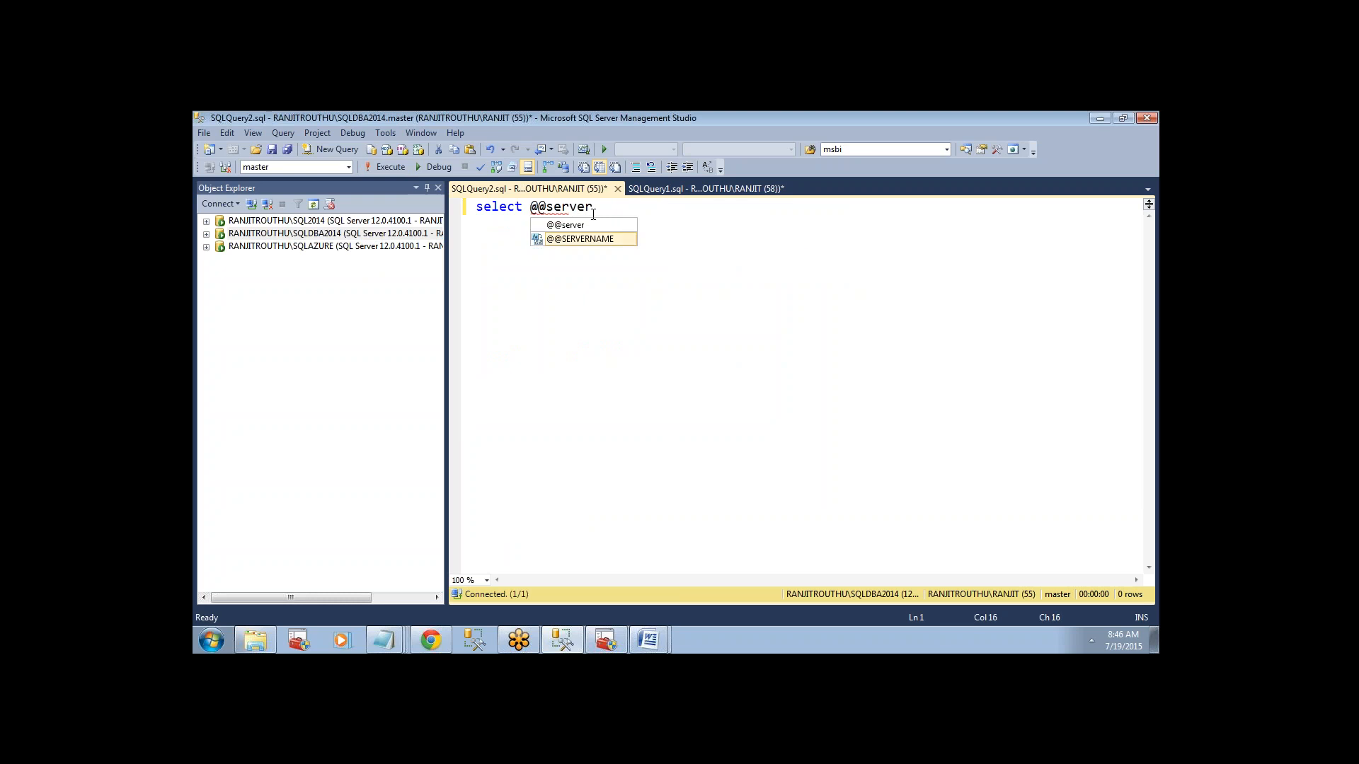
key("Tab")
left_click(391, 167)
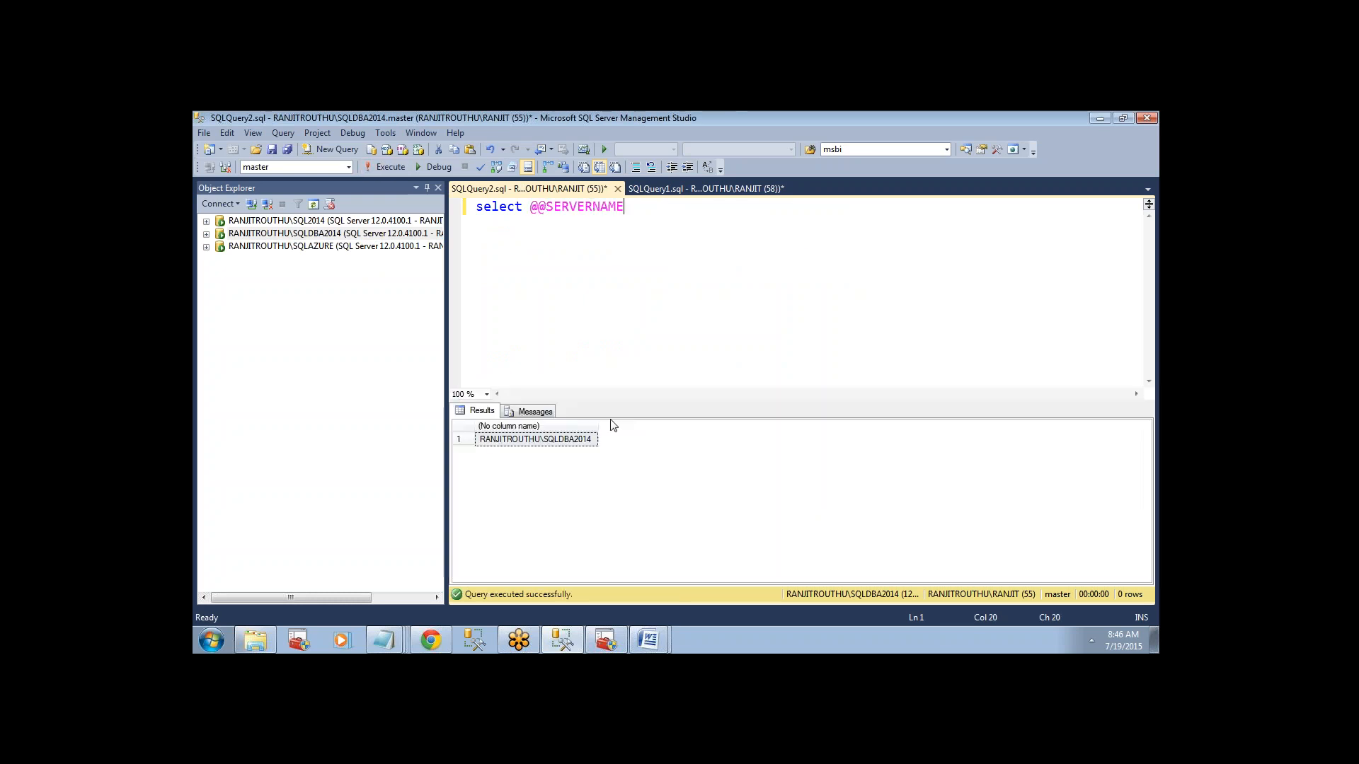
Copy the returned server name under the SQLDBA2014 statement and append the comment "-- subscriber server 1".
left_click(576, 439)
left_click(719, 226)
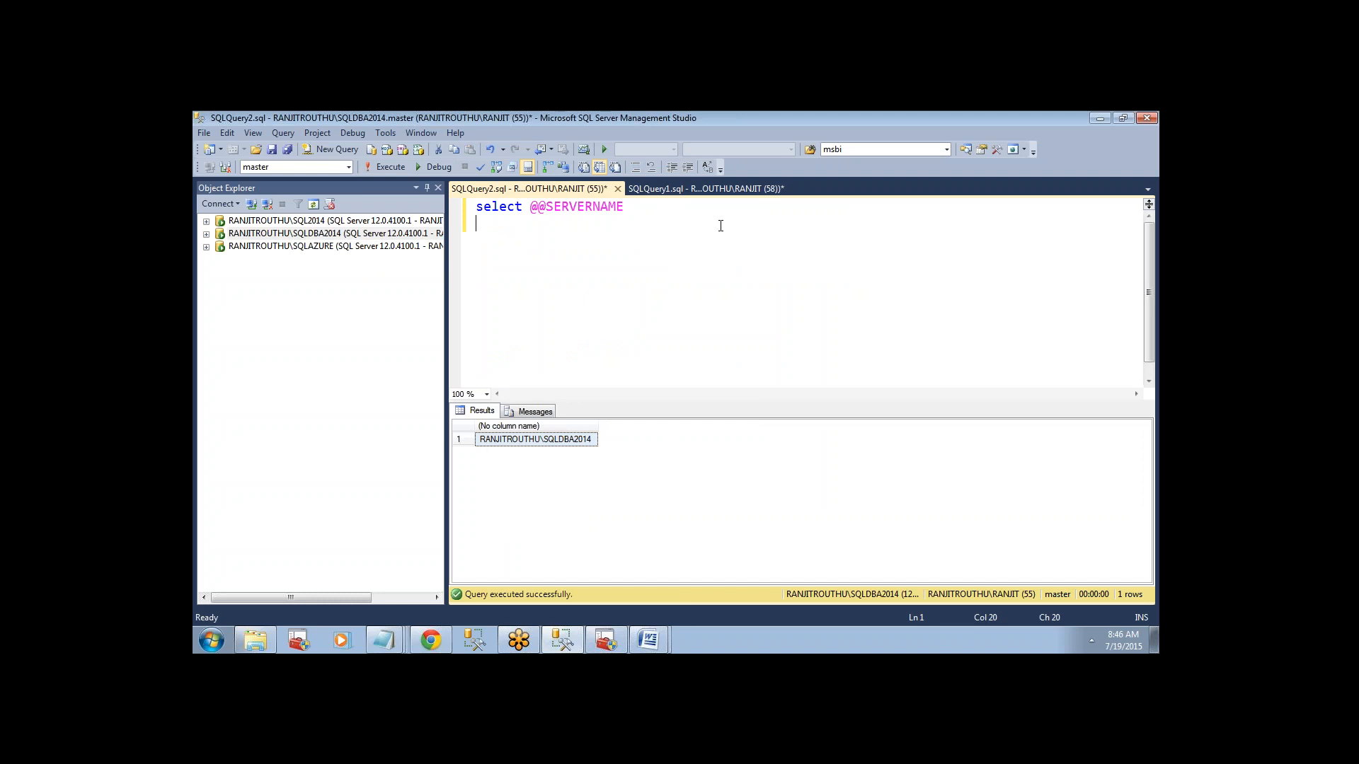
type("RANJITROUTHU\\SQLDBA2014")
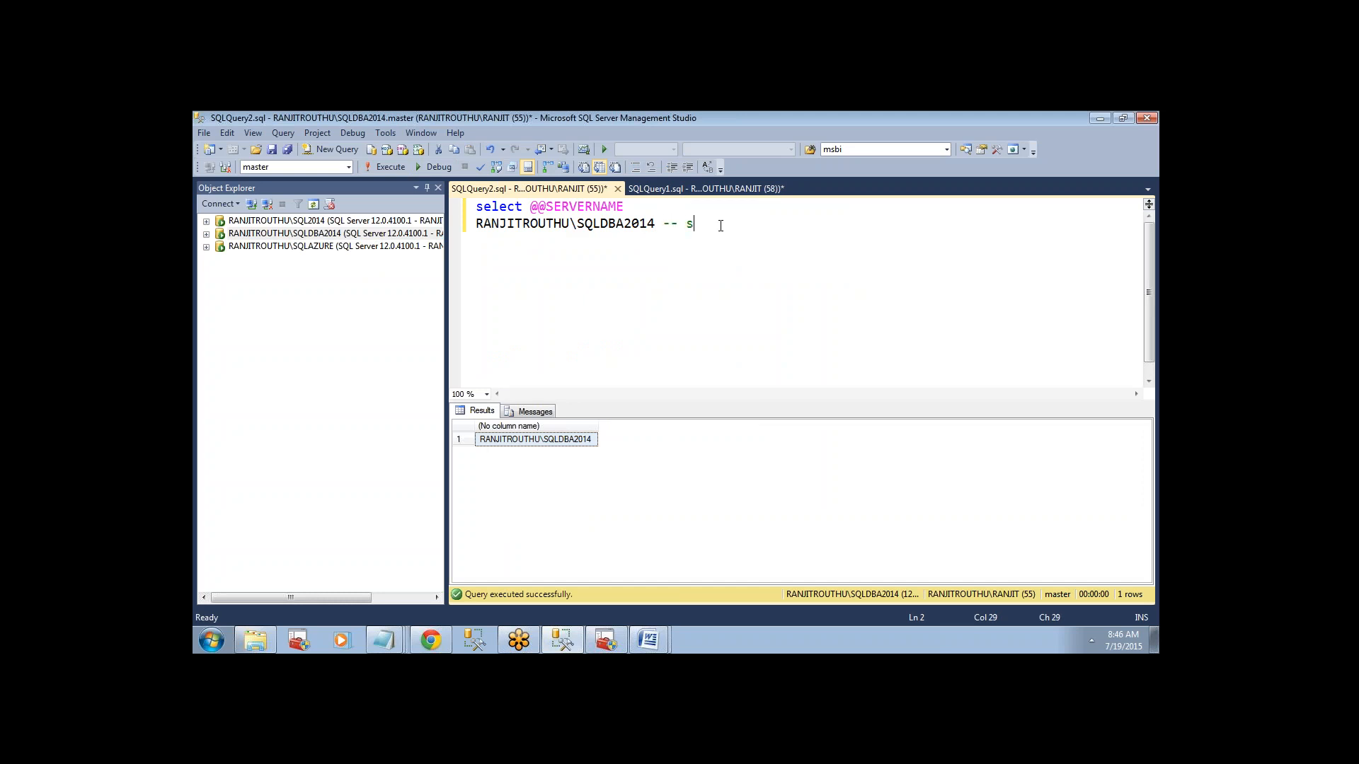
type("-- subscriber 1")
key("BackSpace")
type("server 1")
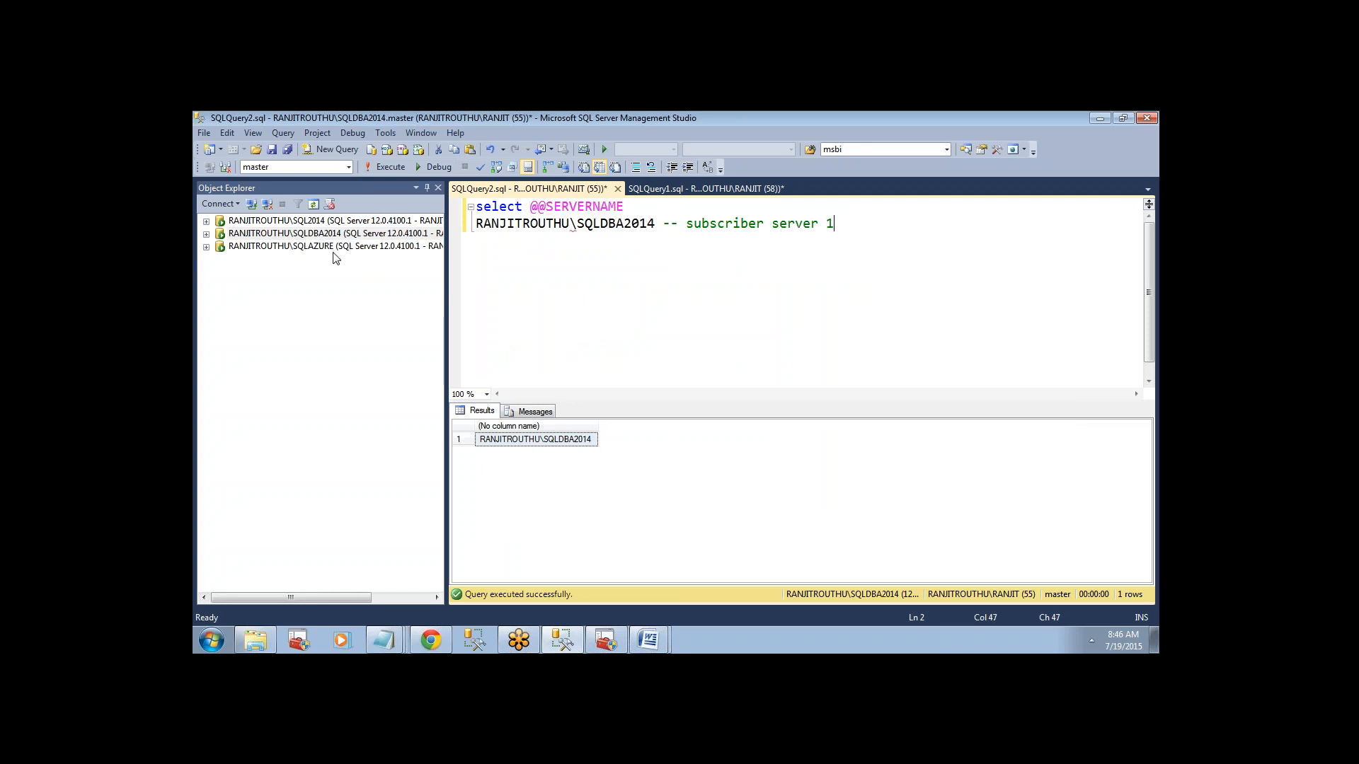
left_click(334, 252)
key("ctrl+n")
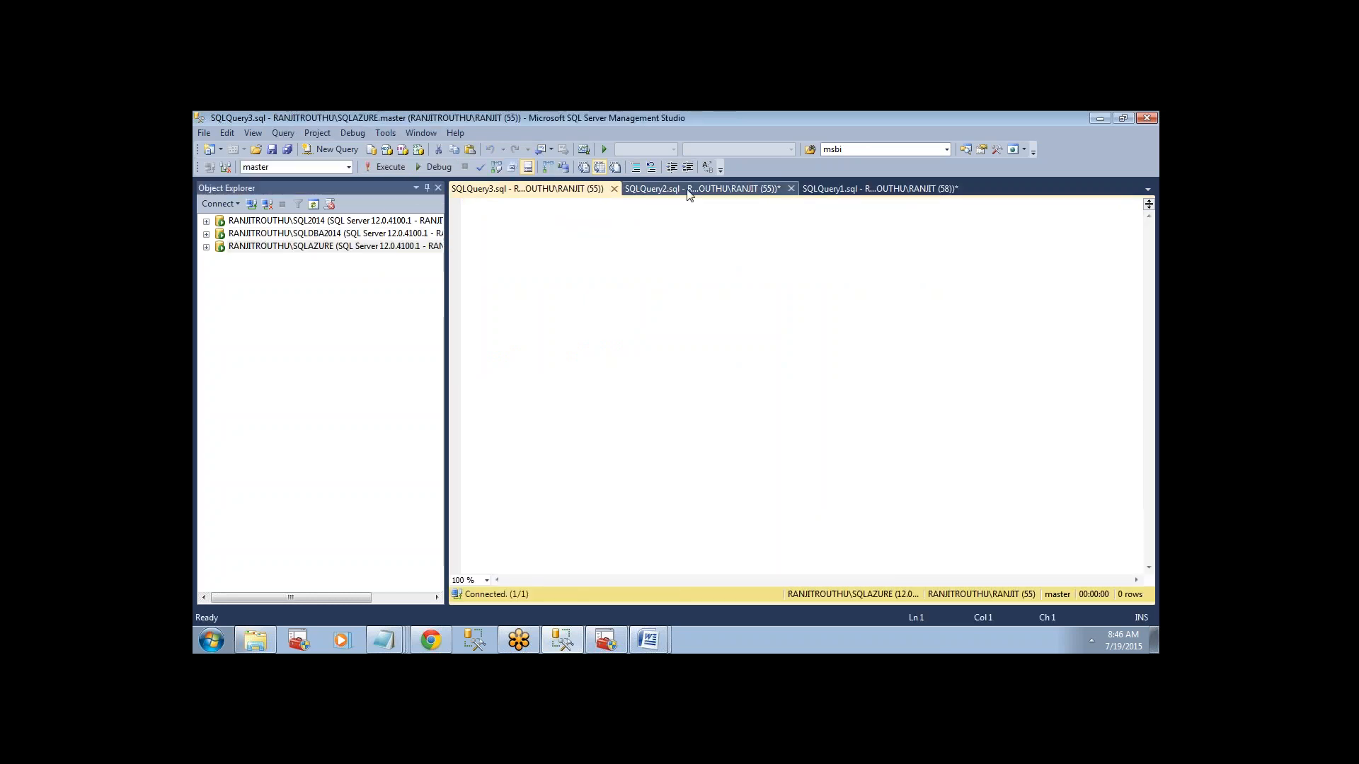
left_click(690, 189)
left_click_drag(620, 206, 478, 206)
key("ctrl+c")
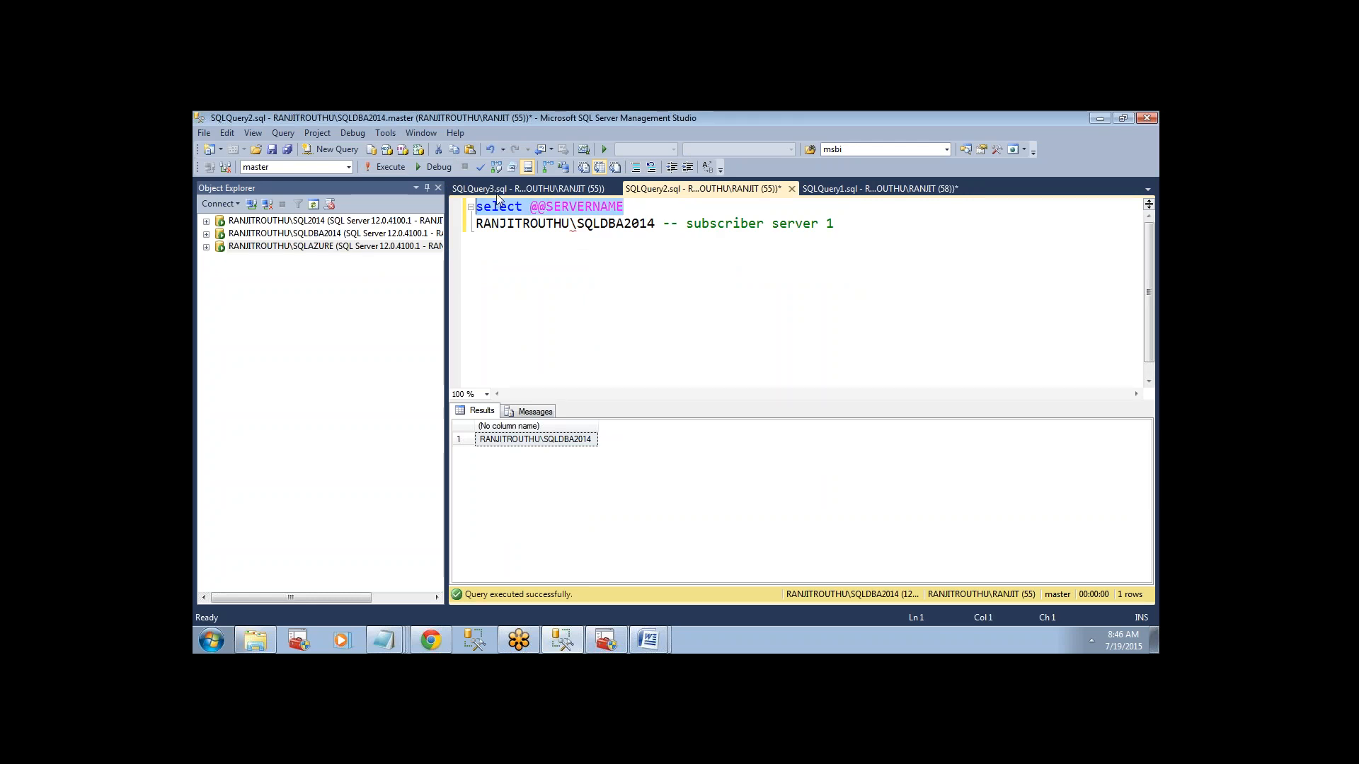
left_click(495, 190)
key("ctrl+v")
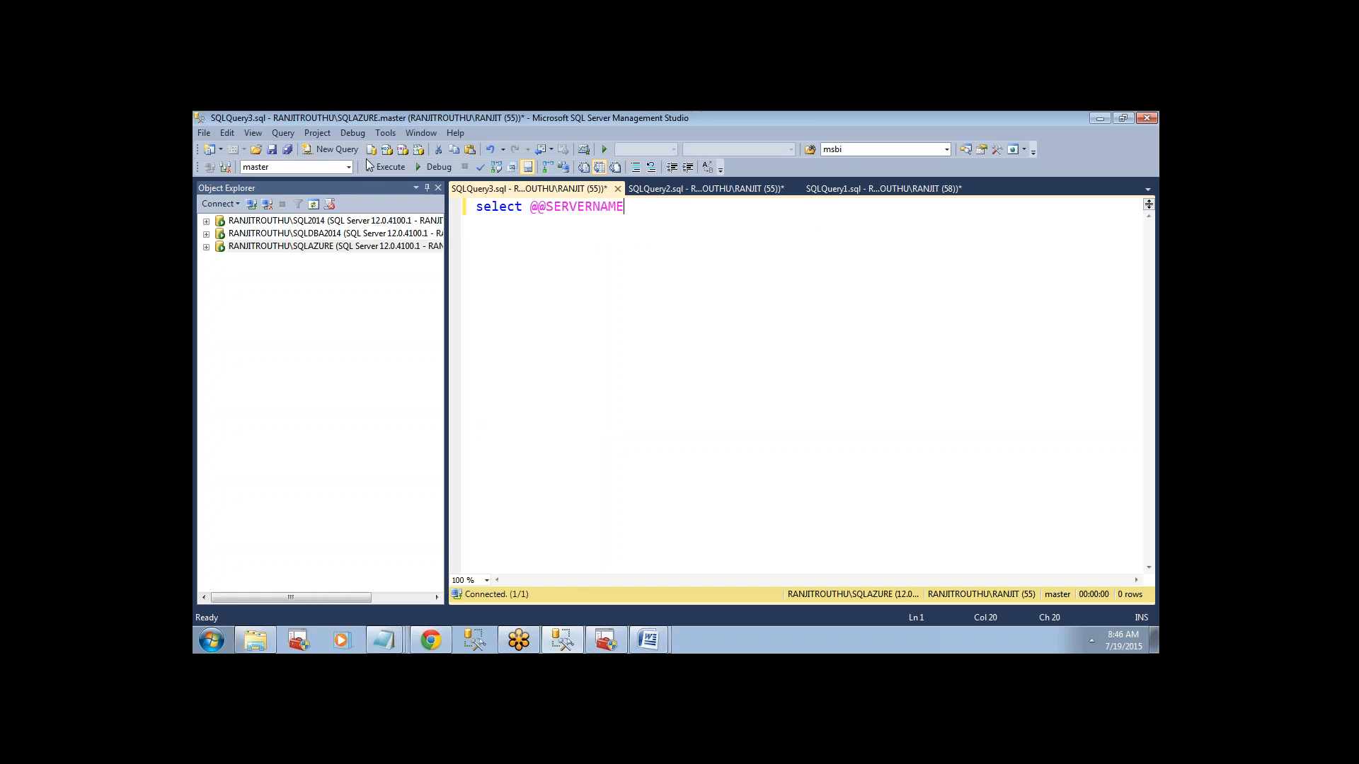
left_click(377, 168)
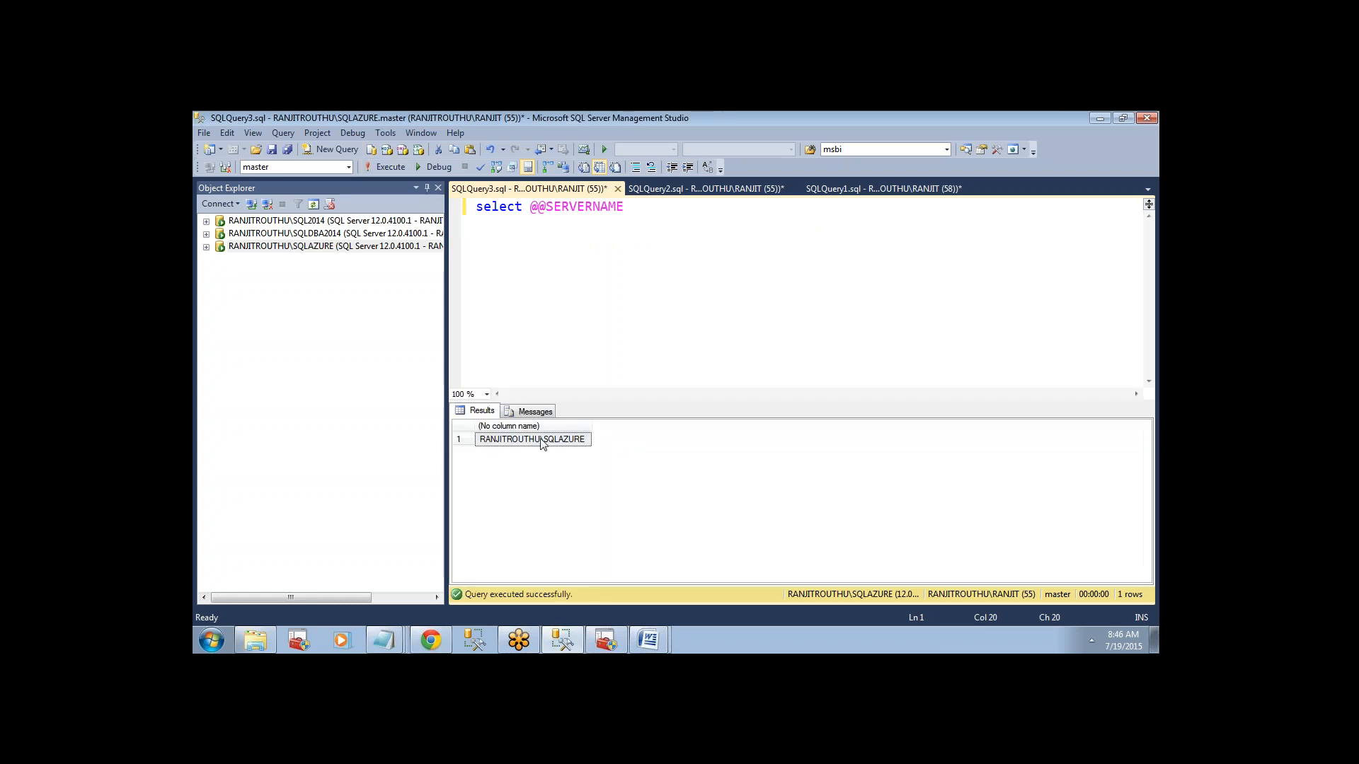
Copy the returned server name under the SQLAZURE statement and append a "-- subscriber server" comment.
left_click(650, 271)
key("Return")
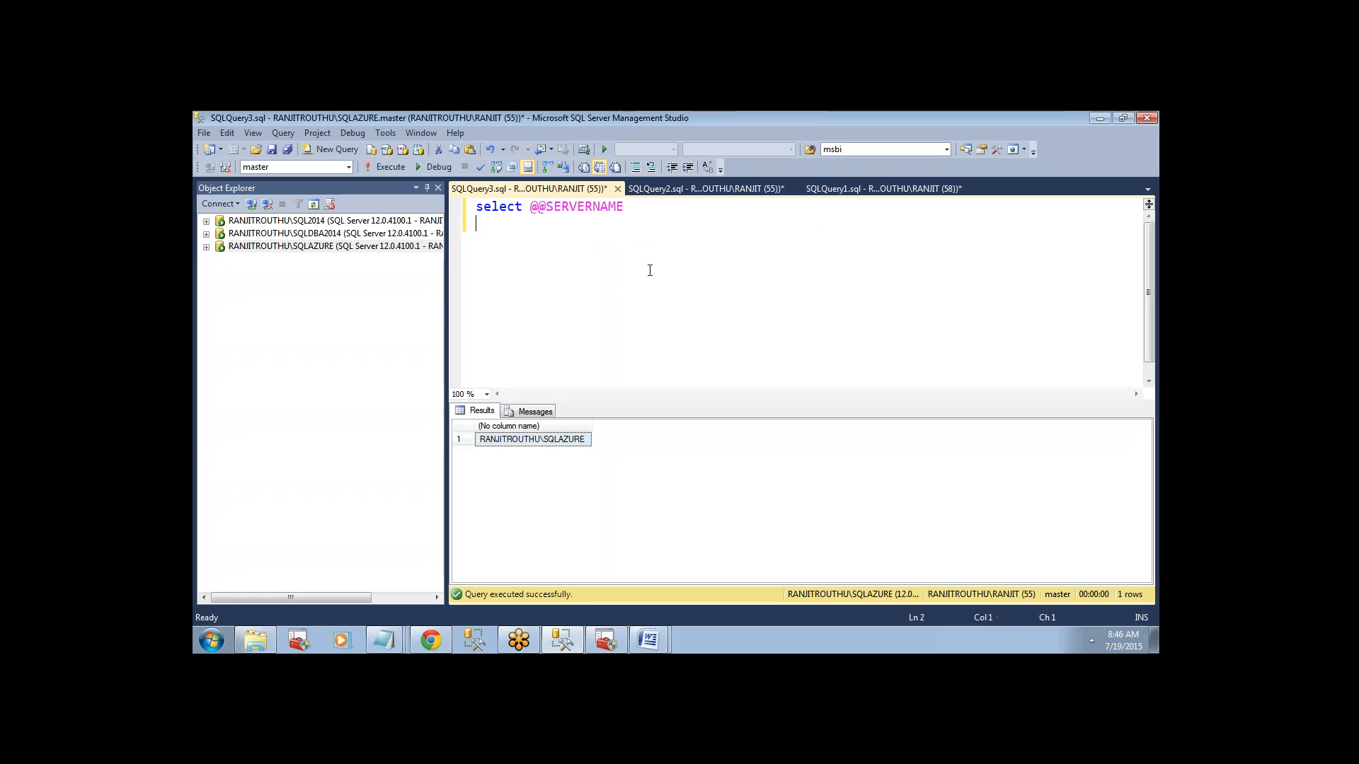
type("RANJITROUTHU\\SQLAZURE")
type("-- ")
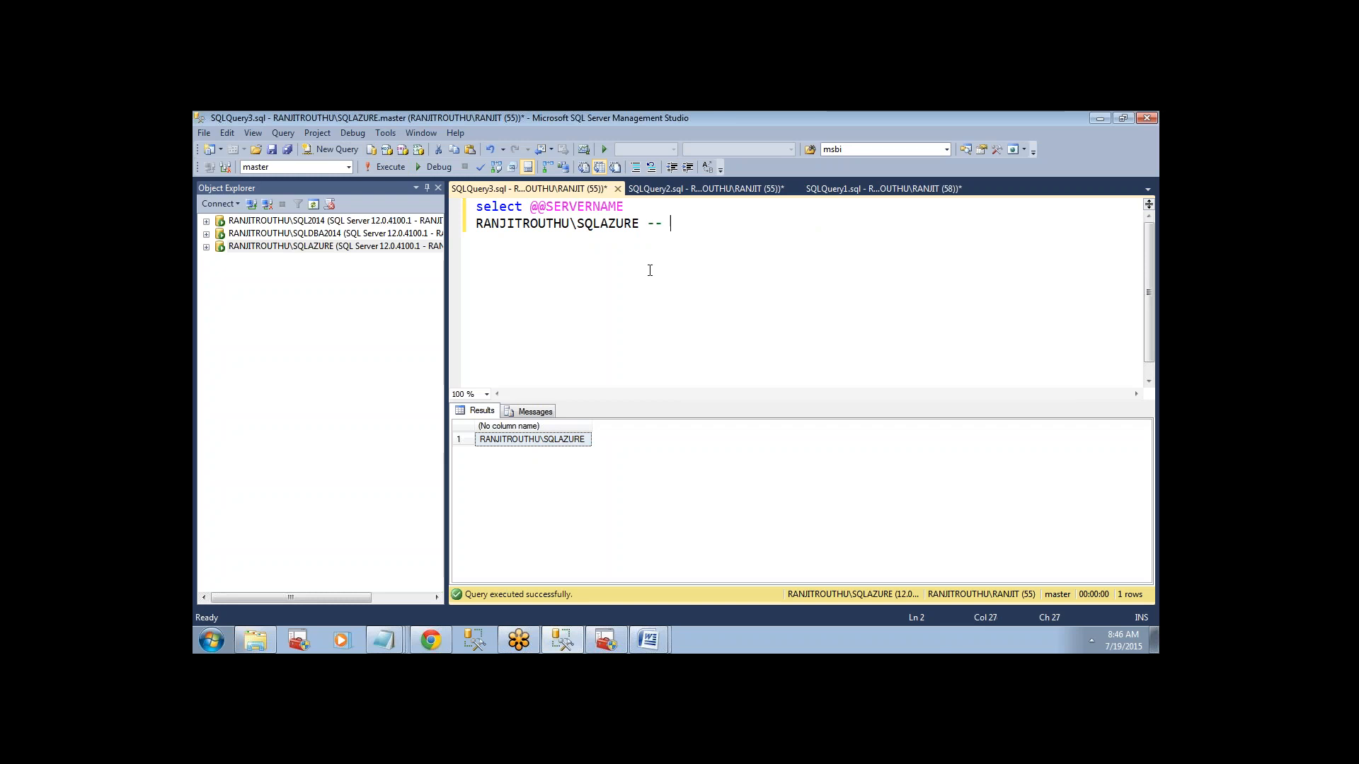
type("subscriber server 2")
Return to the SQL2014 query, expand that instance's databases in the object tree, and collapse System Databases.
left_click(885, 189)
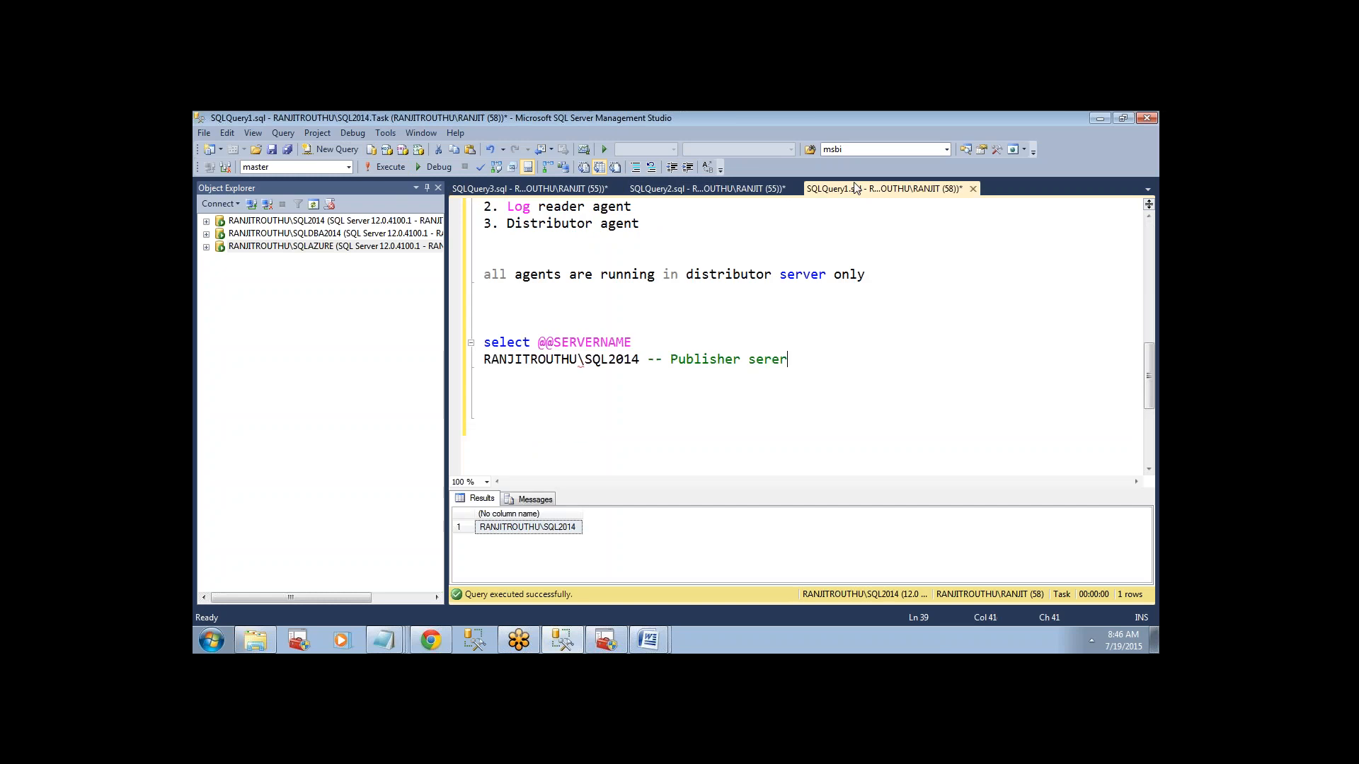
left_click(206, 220)
left_click(220, 233)
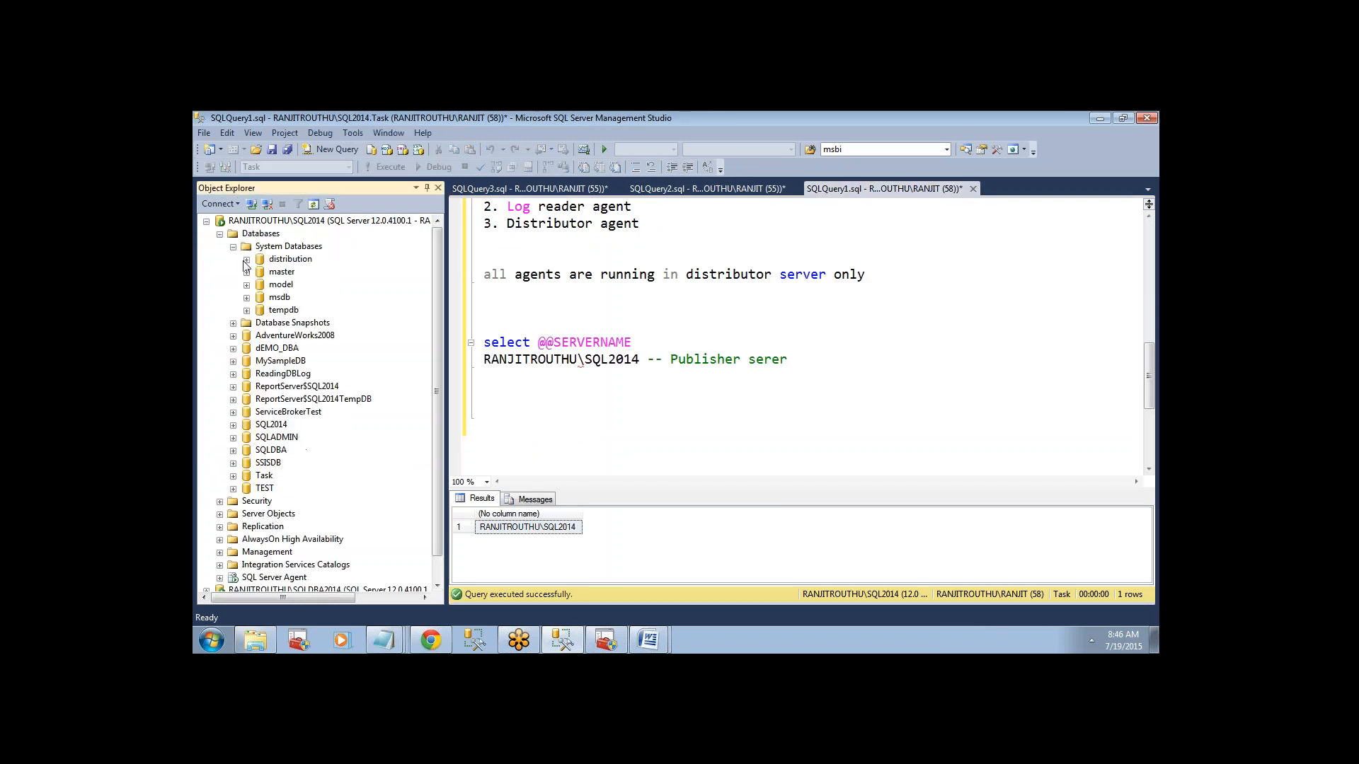
left_click(234, 247)
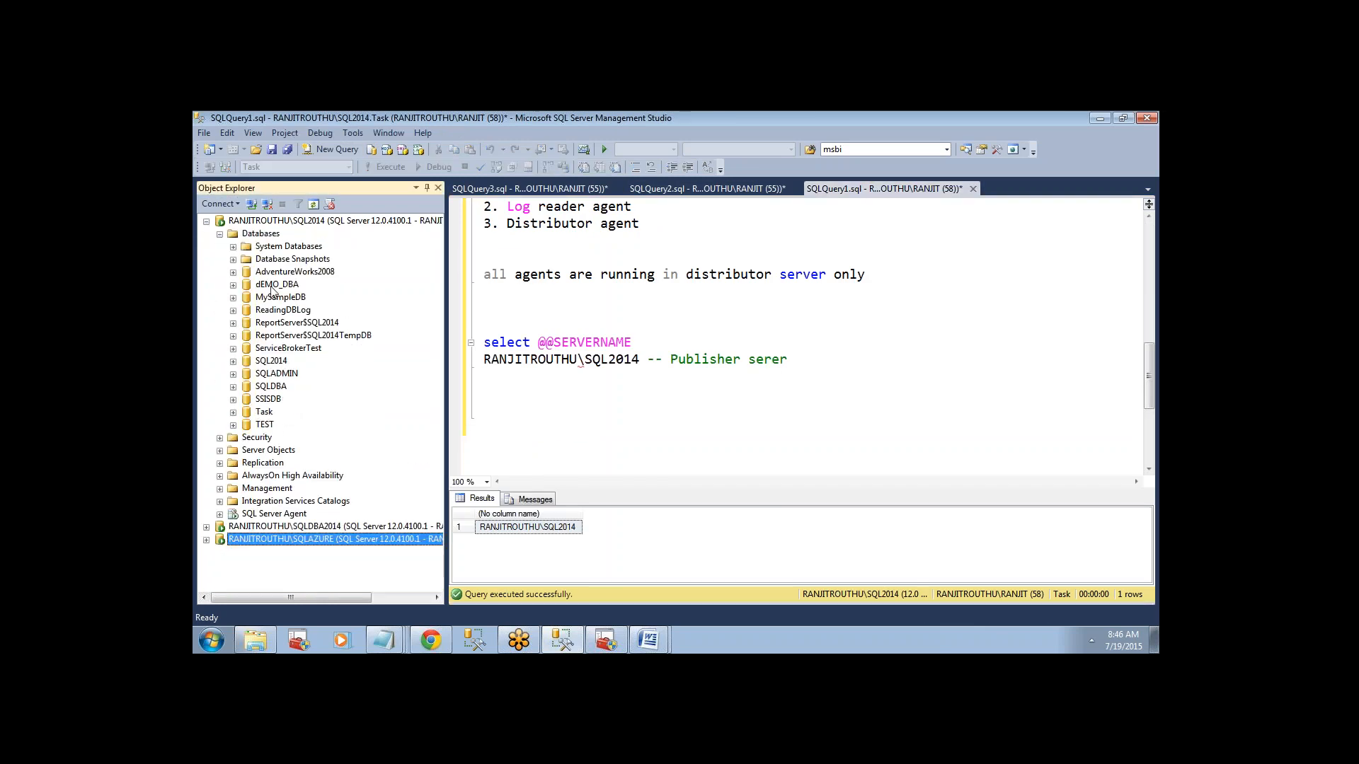
Add the lines use task and go below the publisher server note in the SQL2014 query.
left_click(795, 362)
key("Return")
key("Return")
type("use ")
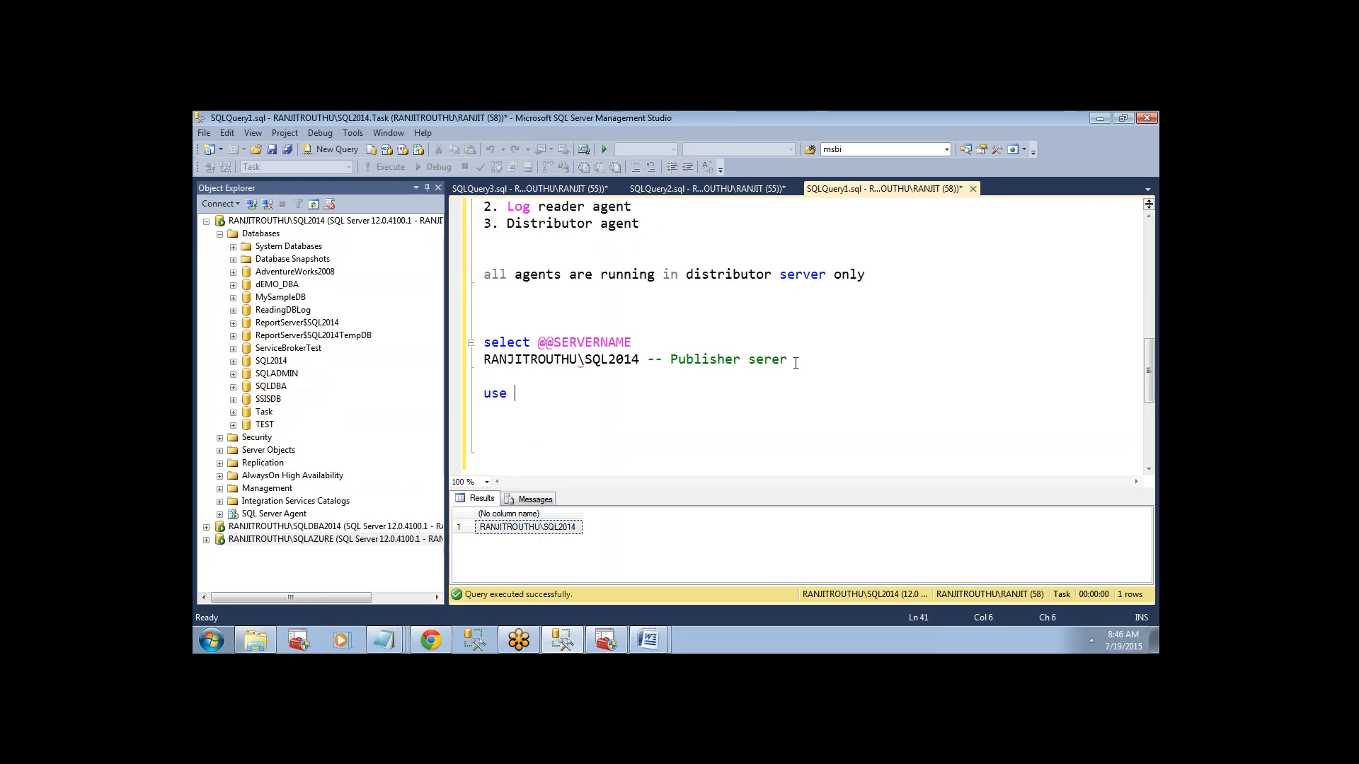
type("task")
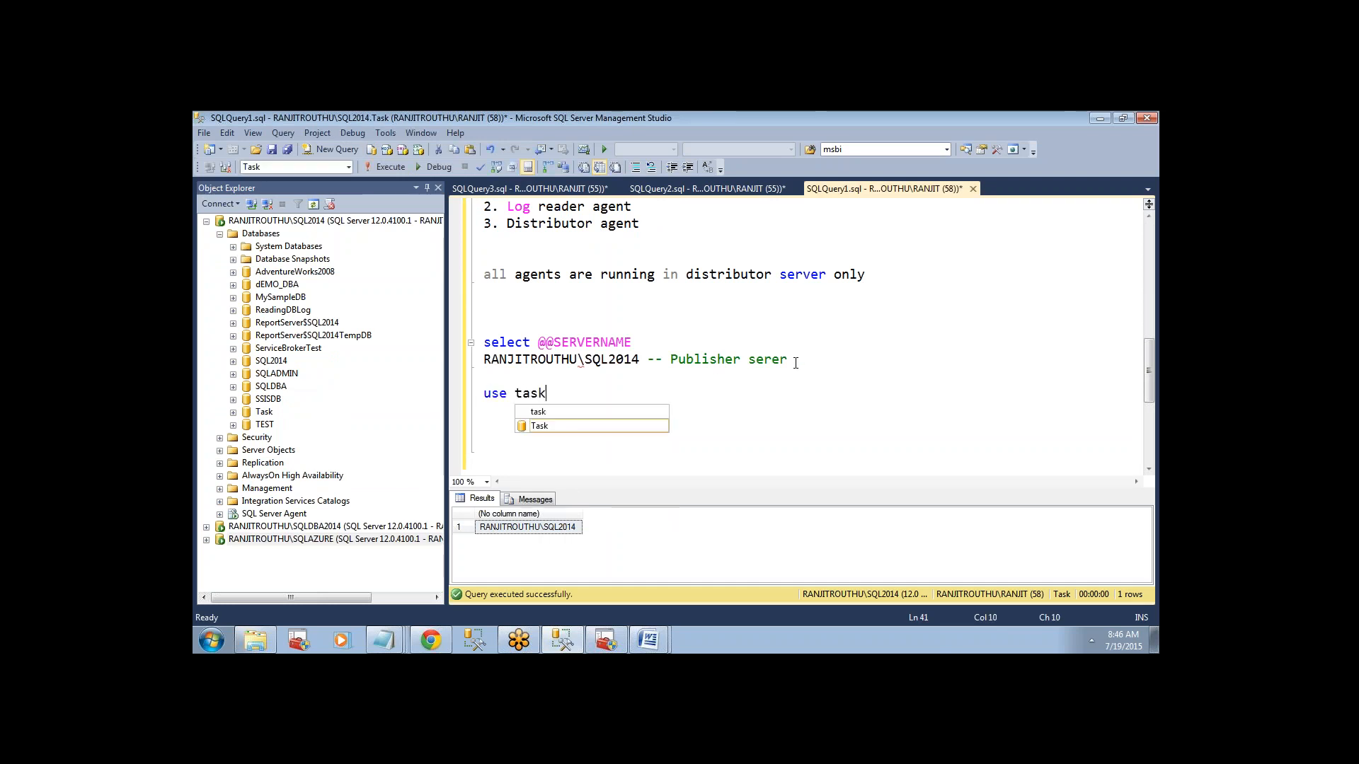
key("Return")
type("gse")
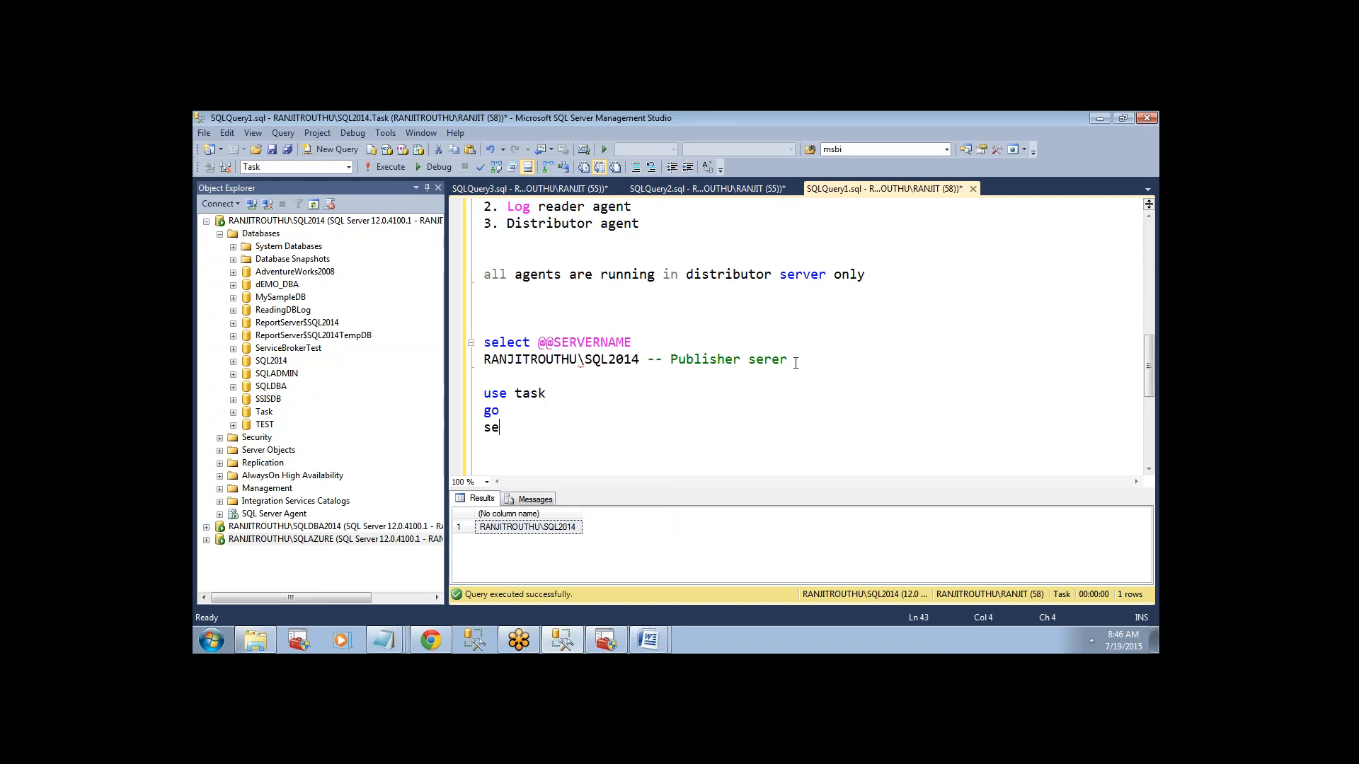
type("lect* from ")
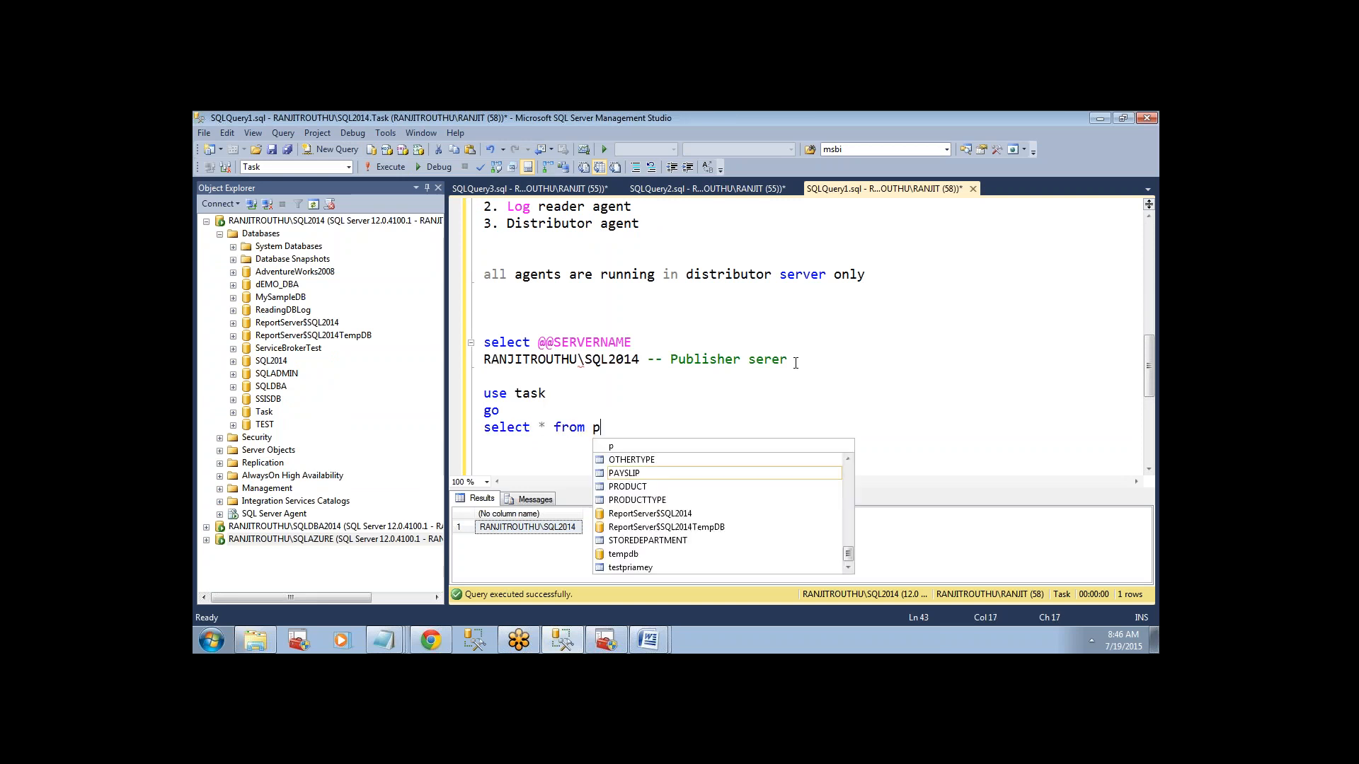
type("pr")
Write select * from testpriamey beneath the go line, completing the table name from the suggestions.
key("BackSpace")
key("BackSpace")
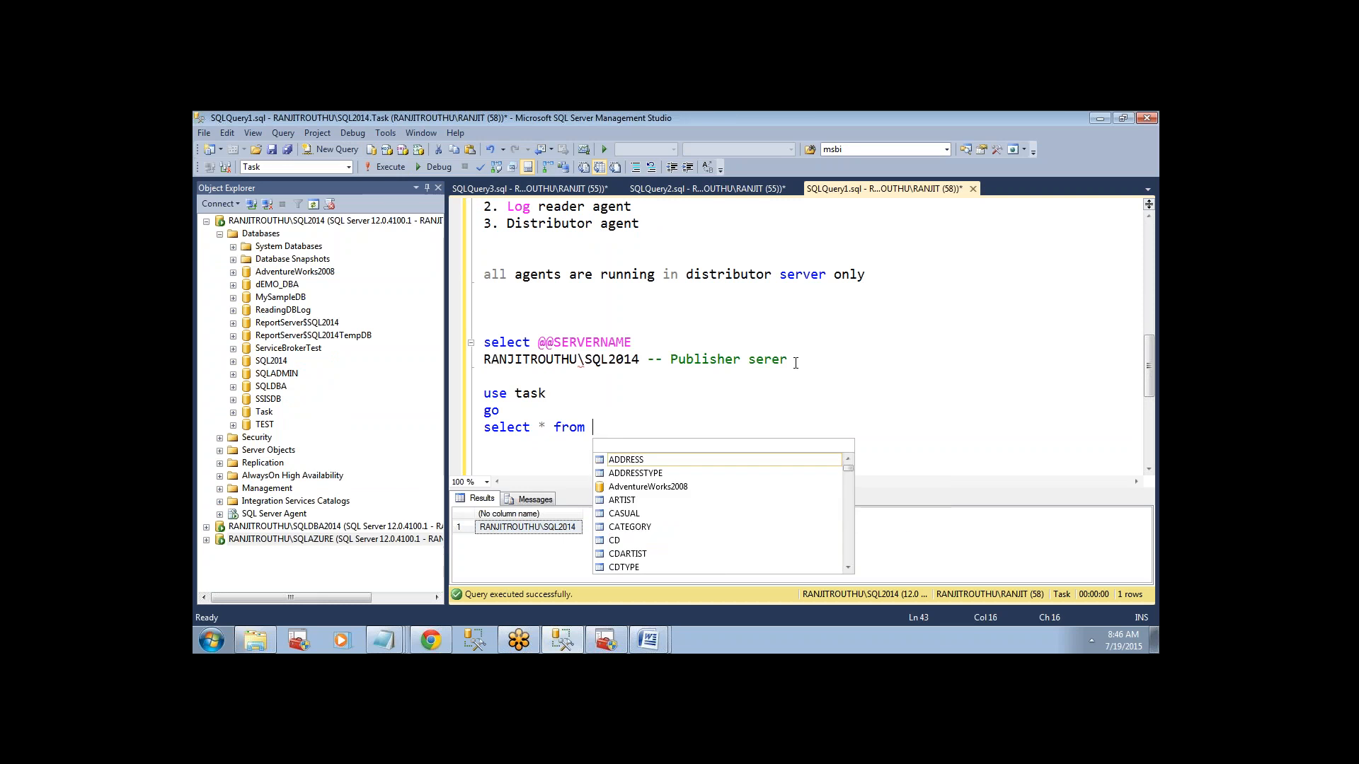
type("test")
key("Down")
key("Return")
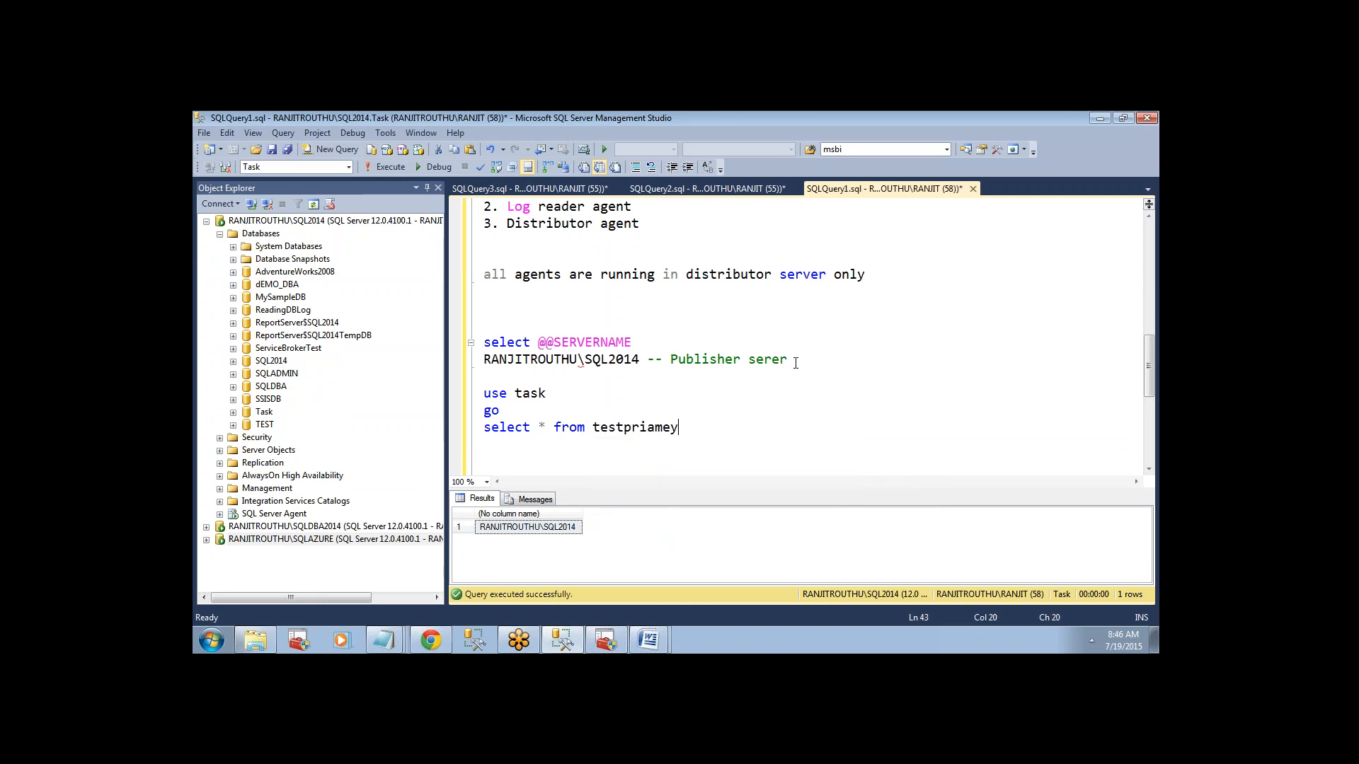
Run the use task, go and select * from testpriamey lines on the publisher and select all returned rows.
left_click_drag(692, 430, 391, 353)
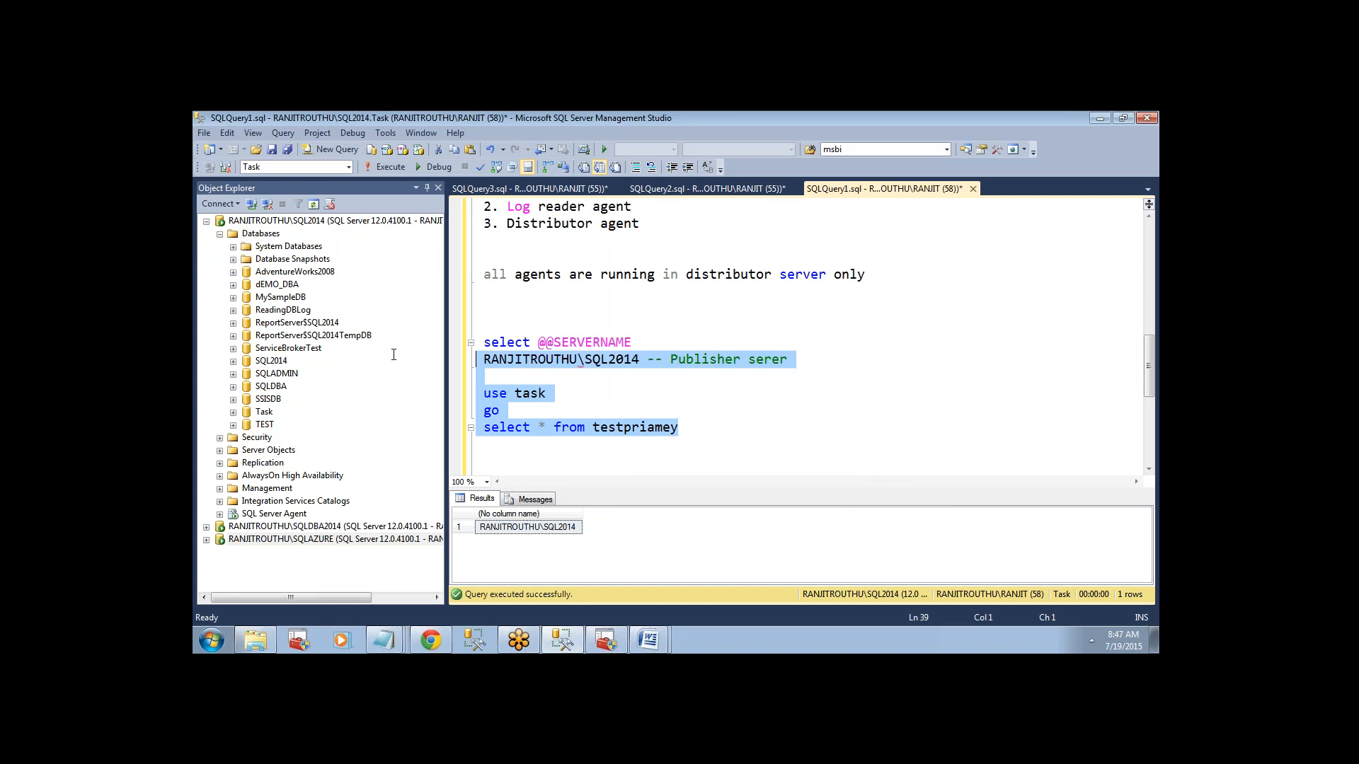
left_click(391, 353)
left_click(700, 467)
left_click_drag(701, 450, 456, 399)
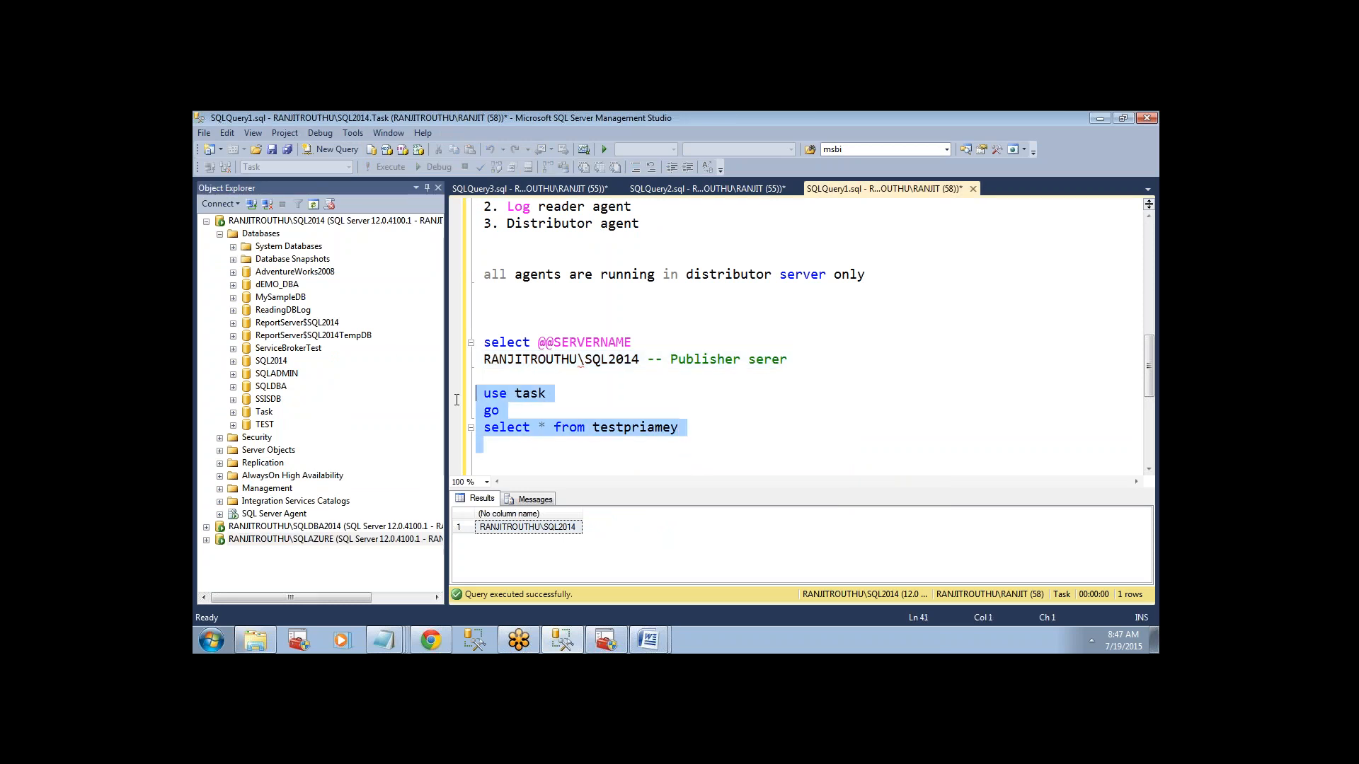
left_click(387, 167)
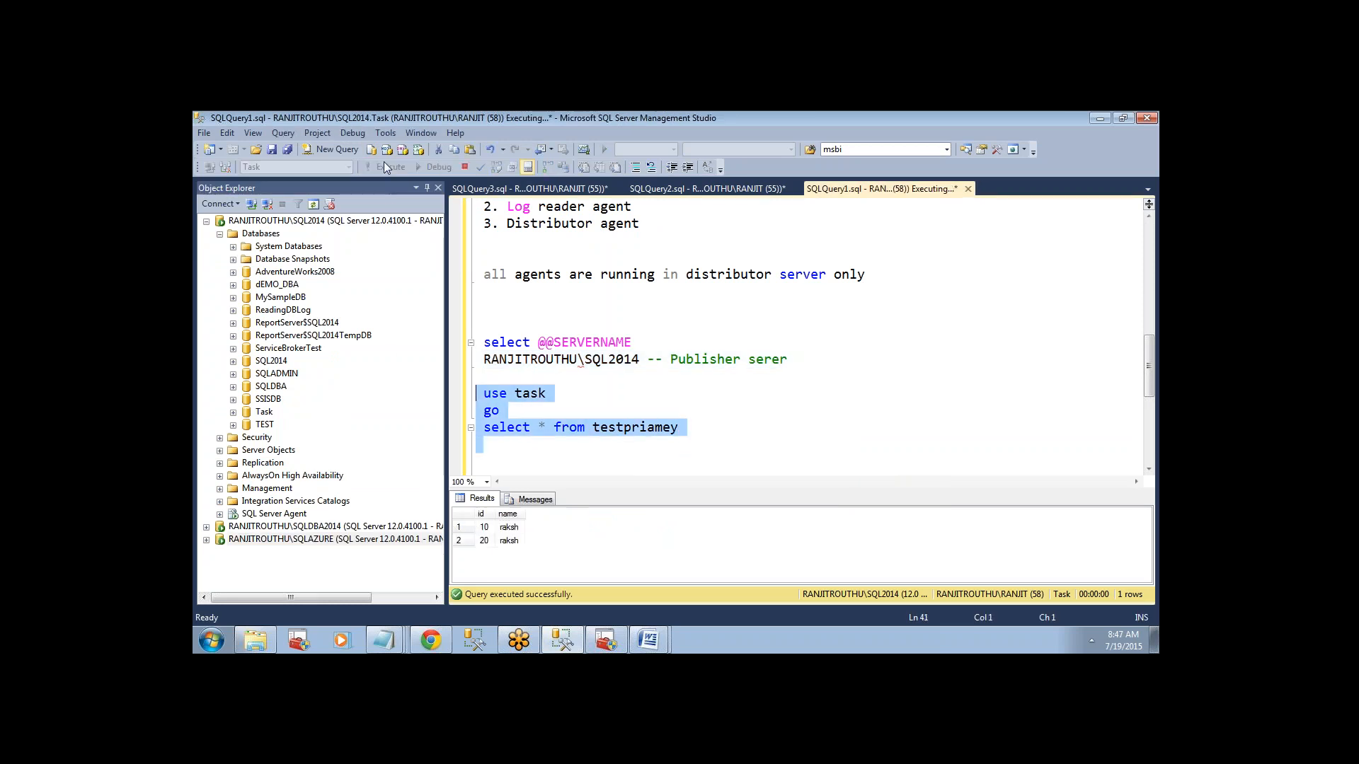
left_click(458, 514)
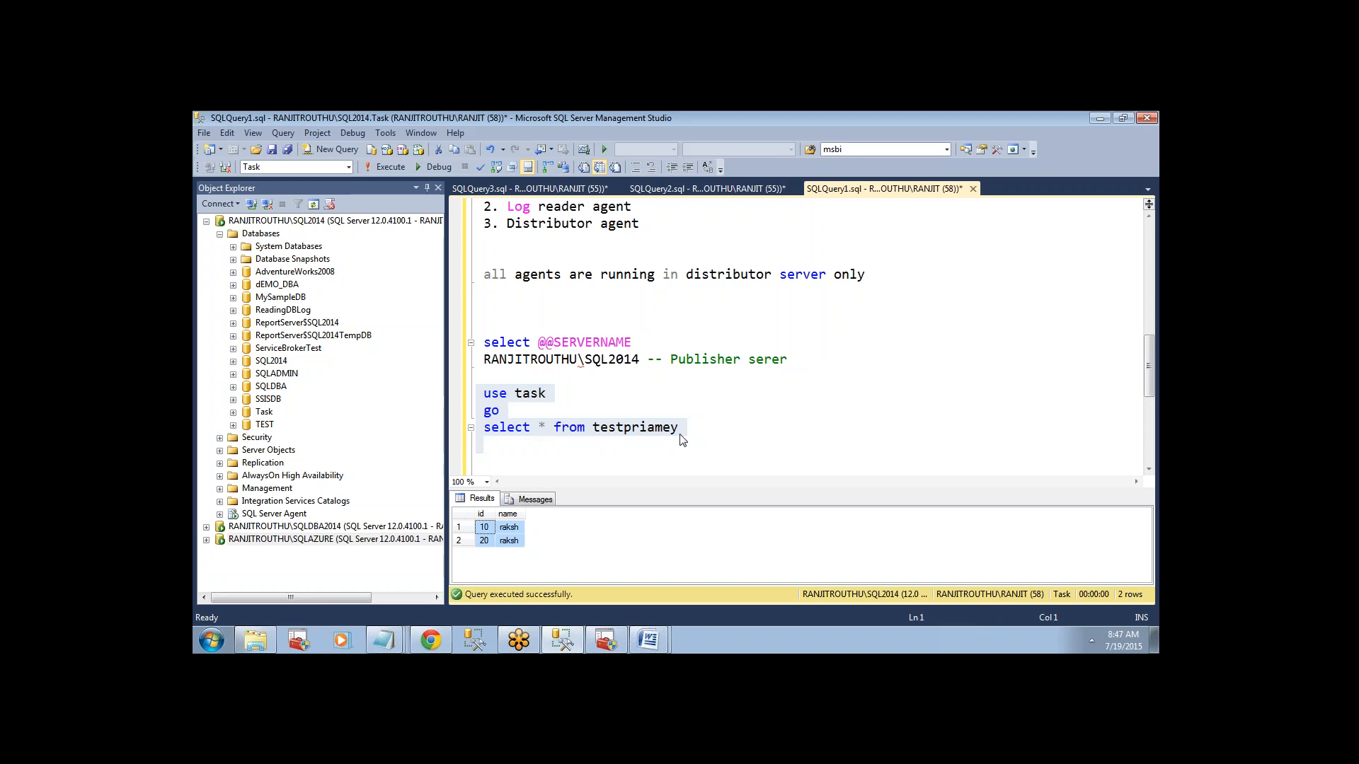
Add use snapshot below the SQLDBA2014 subscriber note, then collapse SQL2014 and the snapshot database in the object tree.
left_click(746, 191)
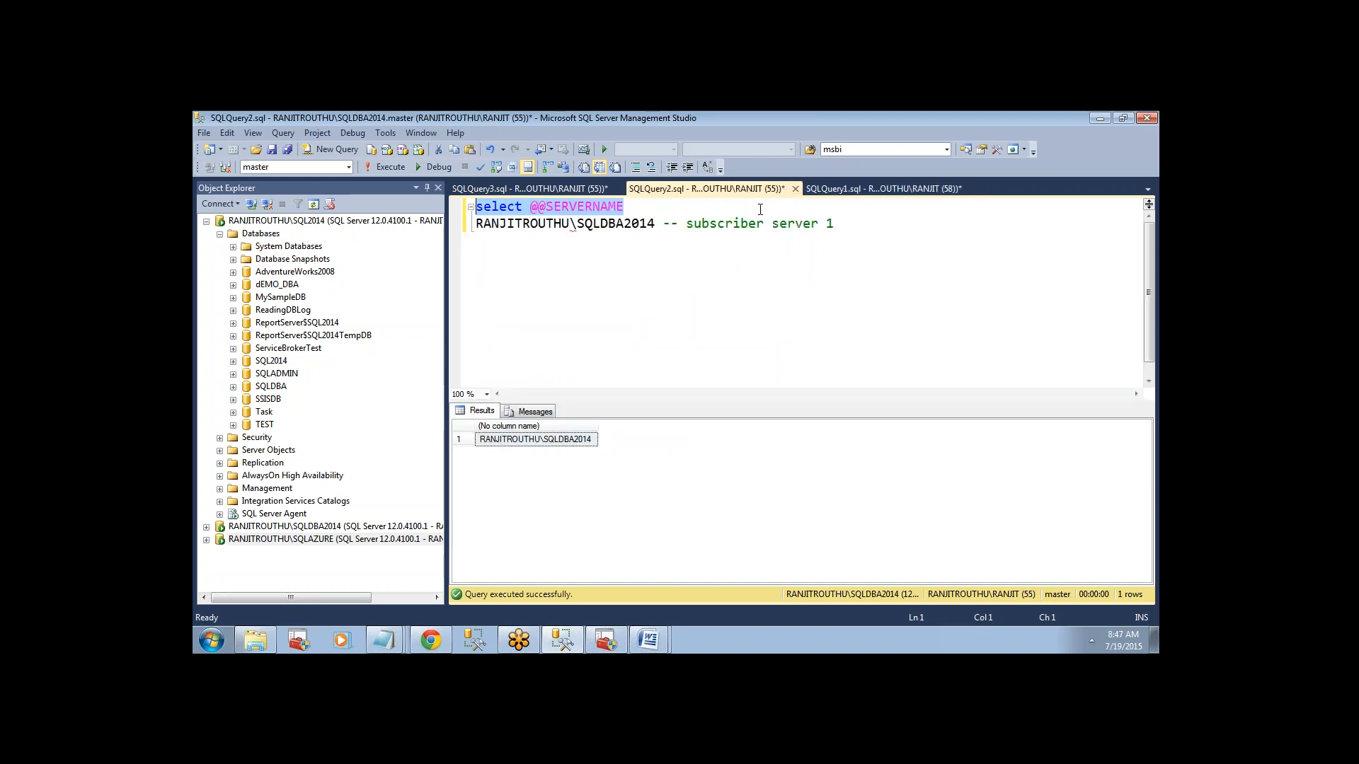
left_click(842, 225)
key("Return")
key("Return")
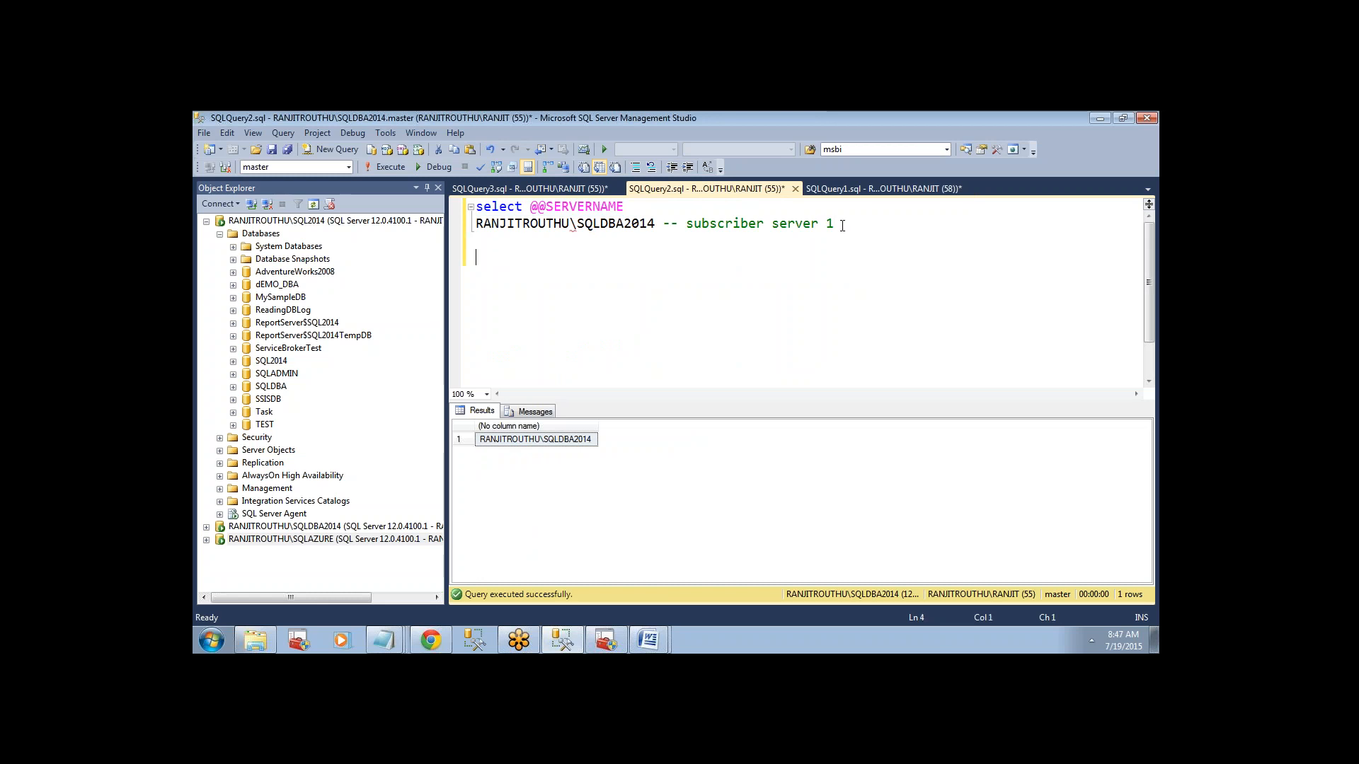
type("use snapshot")
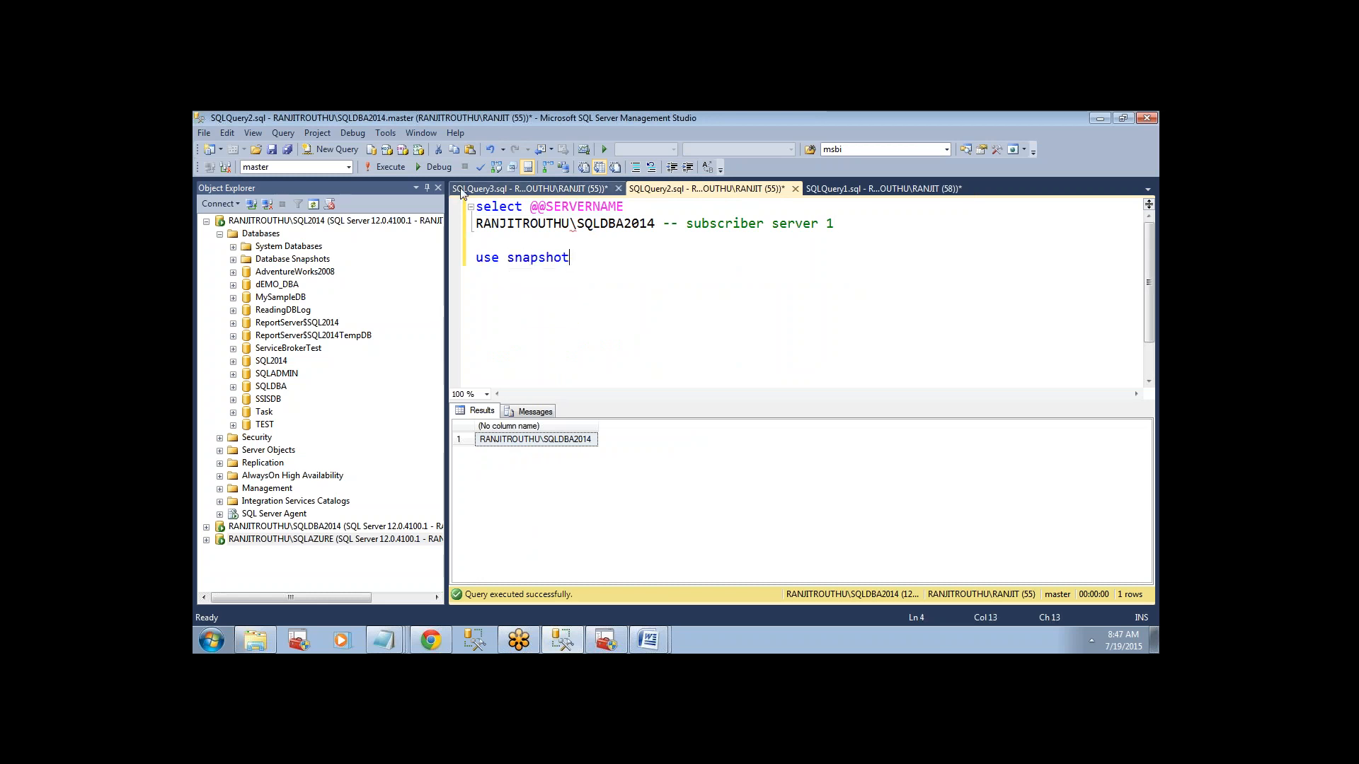
left_click(206, 221)
left_click(206, 234)
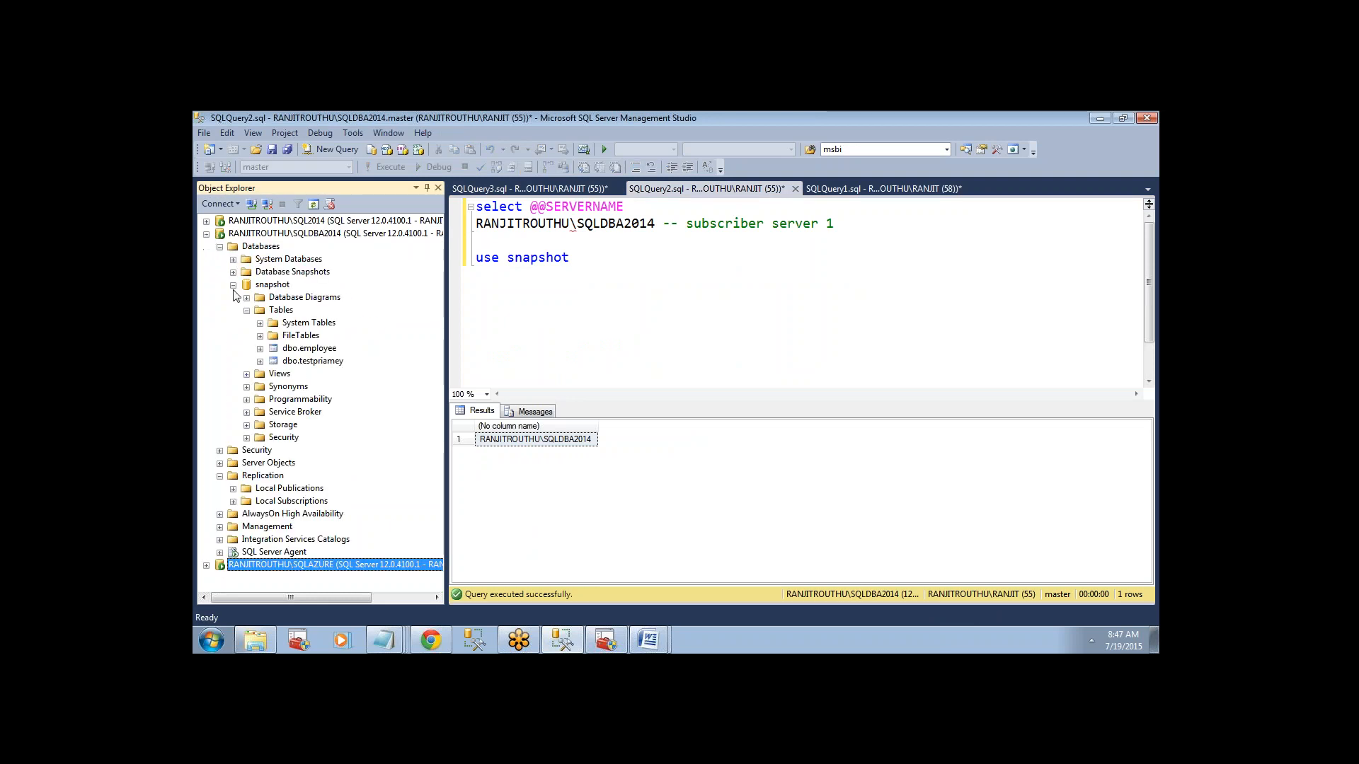
Add go and select * from testpriamey below use snapshot, then select the three statement lines.
left_click(596, 260)
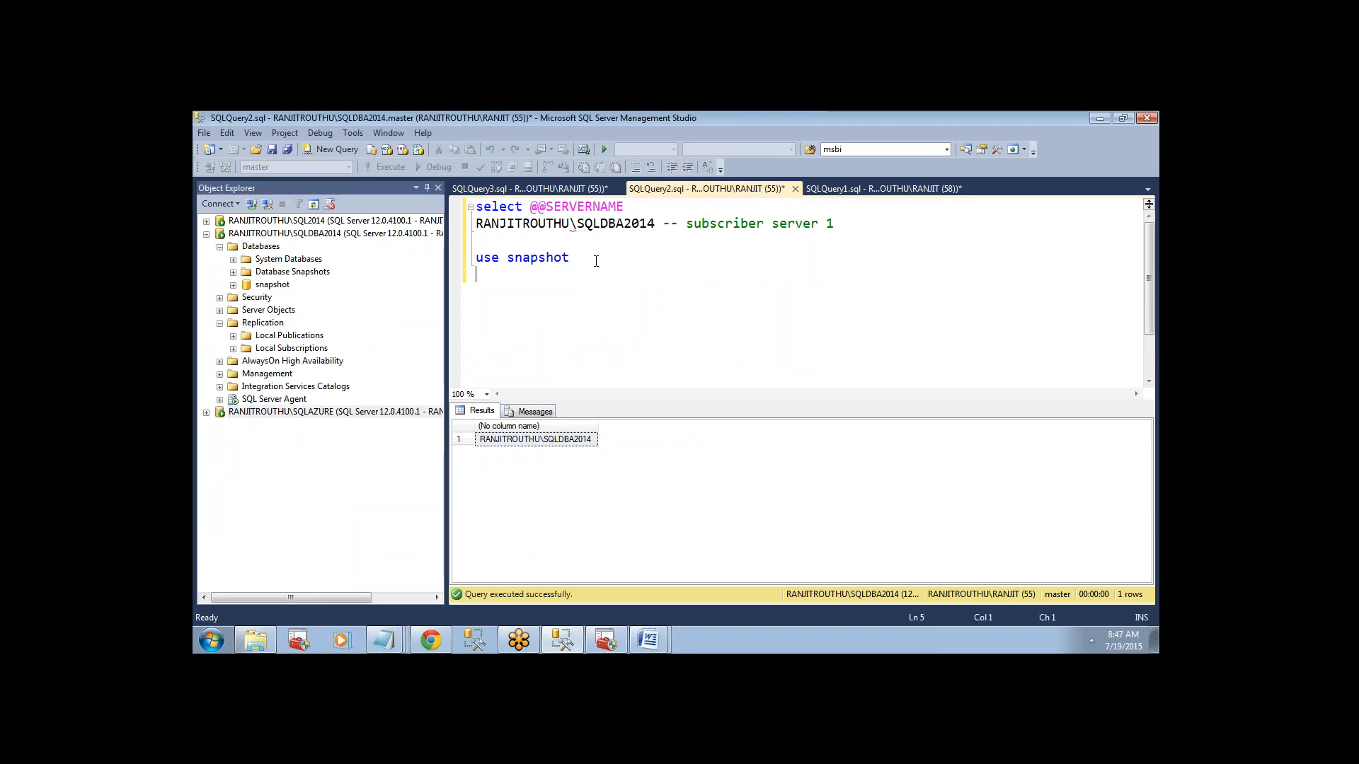
type("go")
key("Return")
type("select")
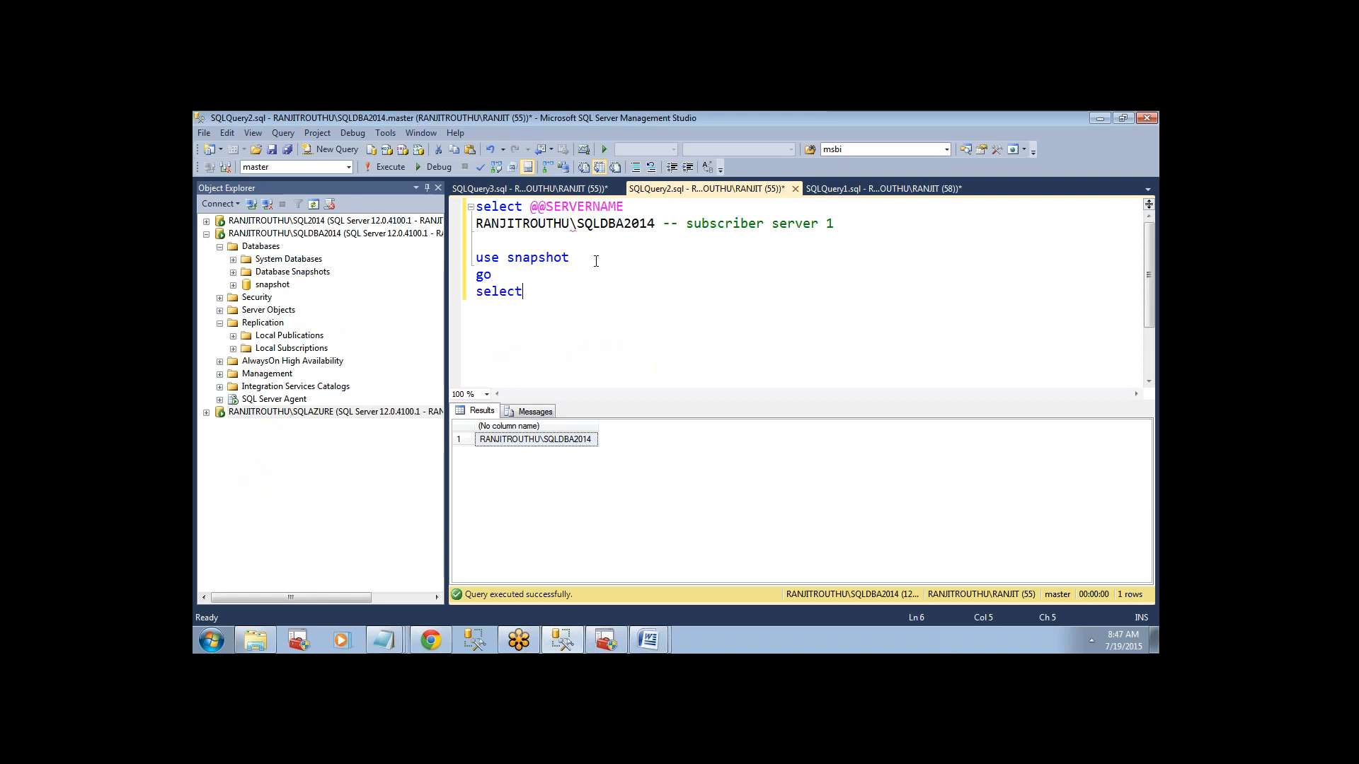
type(" * from testpriamey")
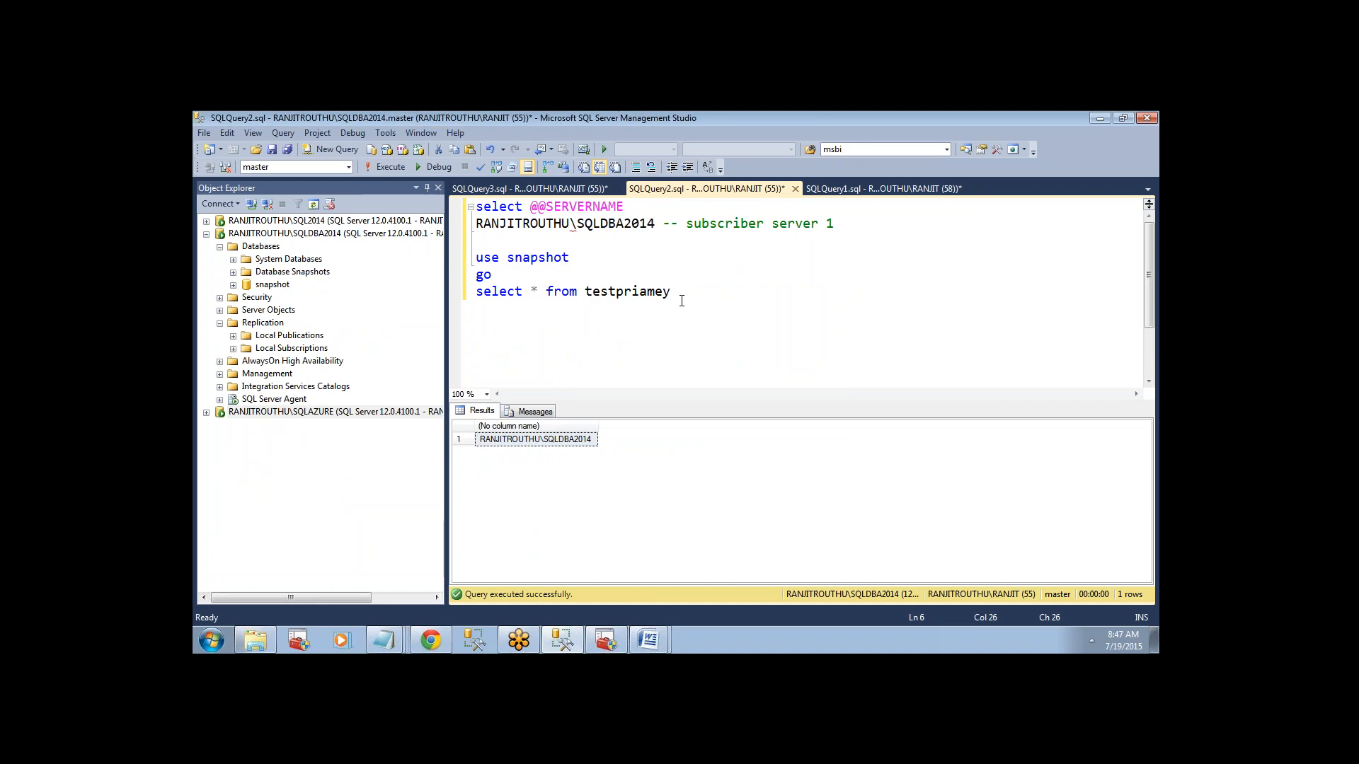
left_click_drag(682, 301, 477, 258)
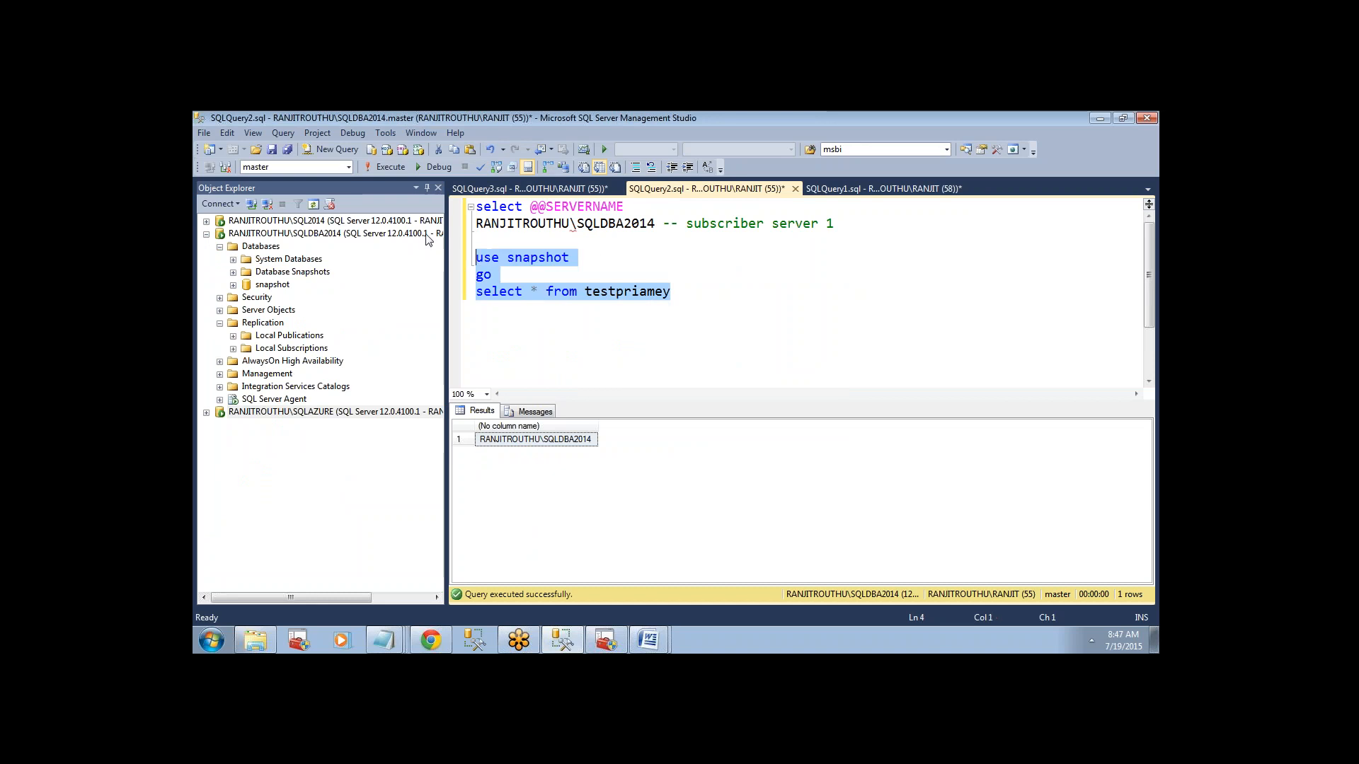
left_click(382, 162)
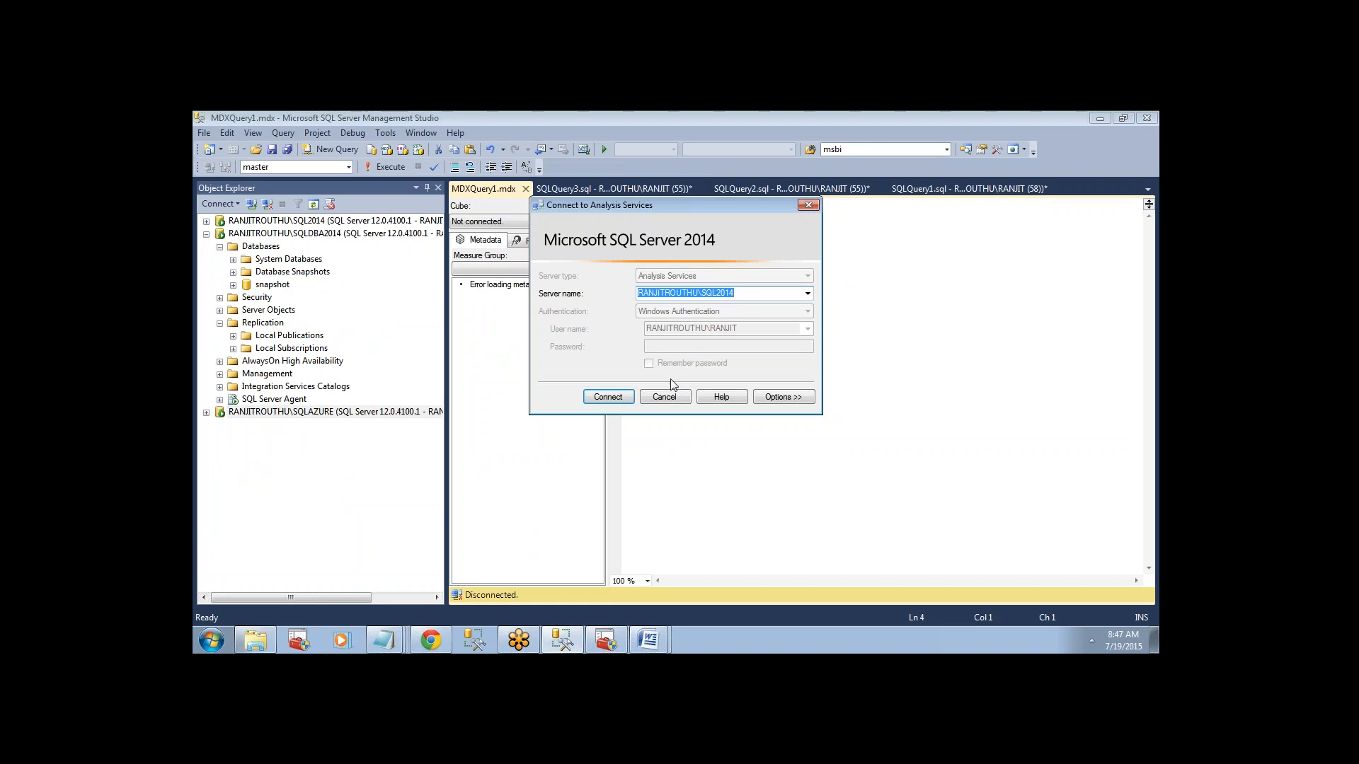
left_click(675, 400)
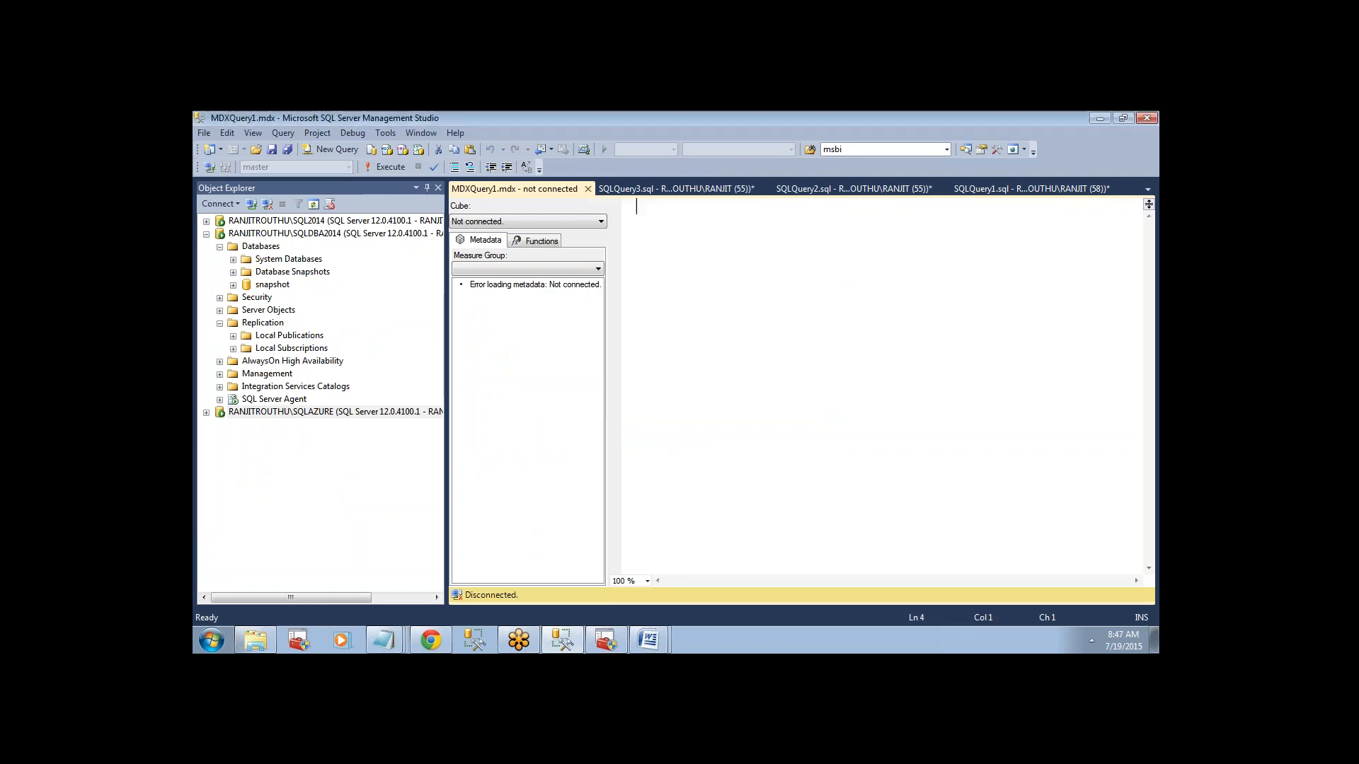
left_click(588, 190)
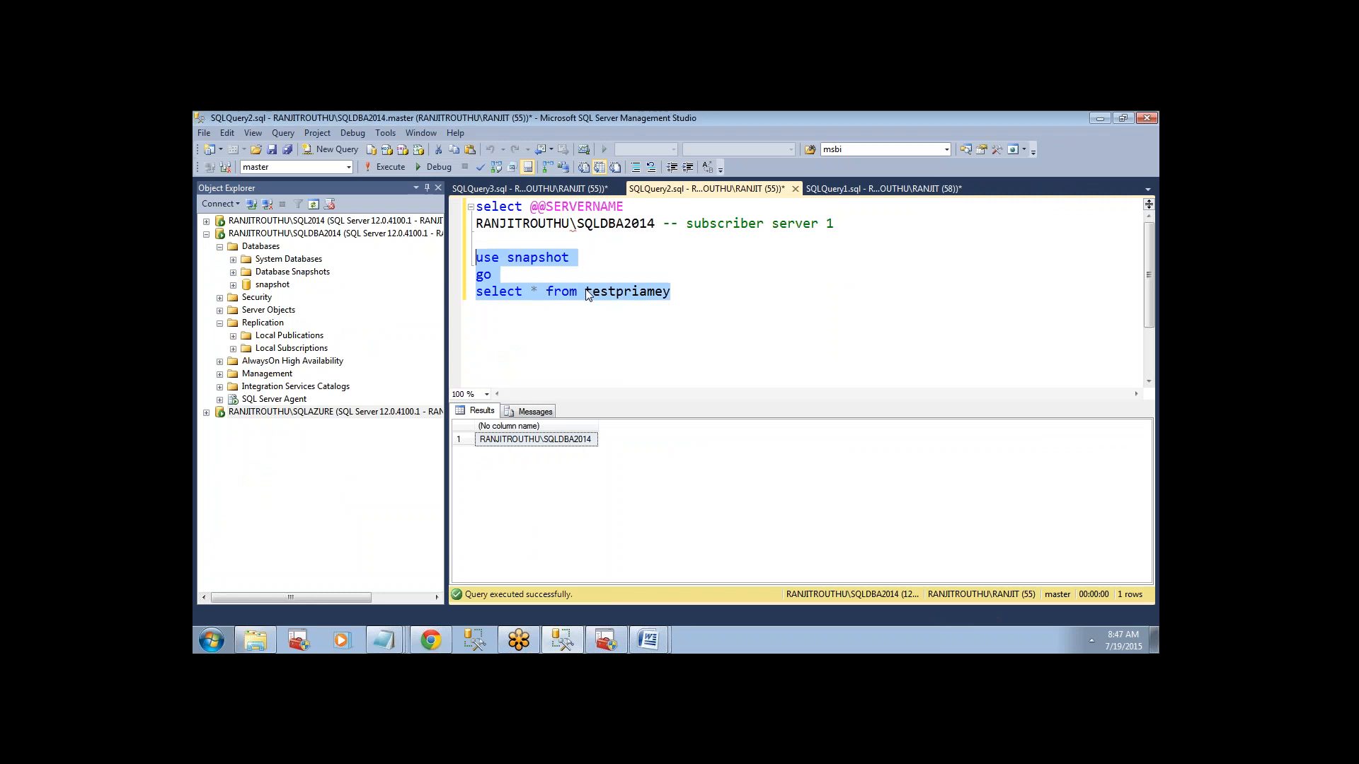
Run the selected snapshot statements on SQLDBA2014 and paste the returned rows below the select statement.
left_click(385, 167)
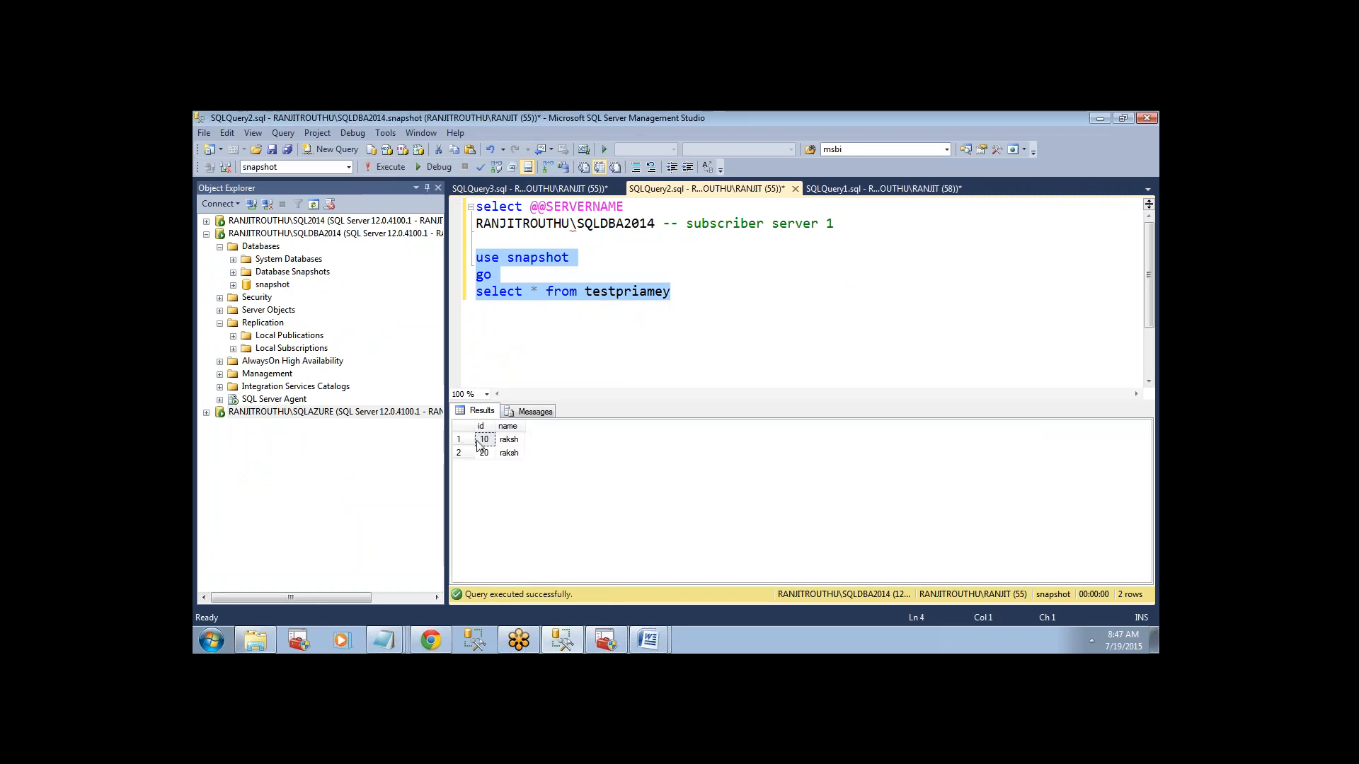
left_click(464, 429)
key("ctrl+c")
left_click(736, 348)
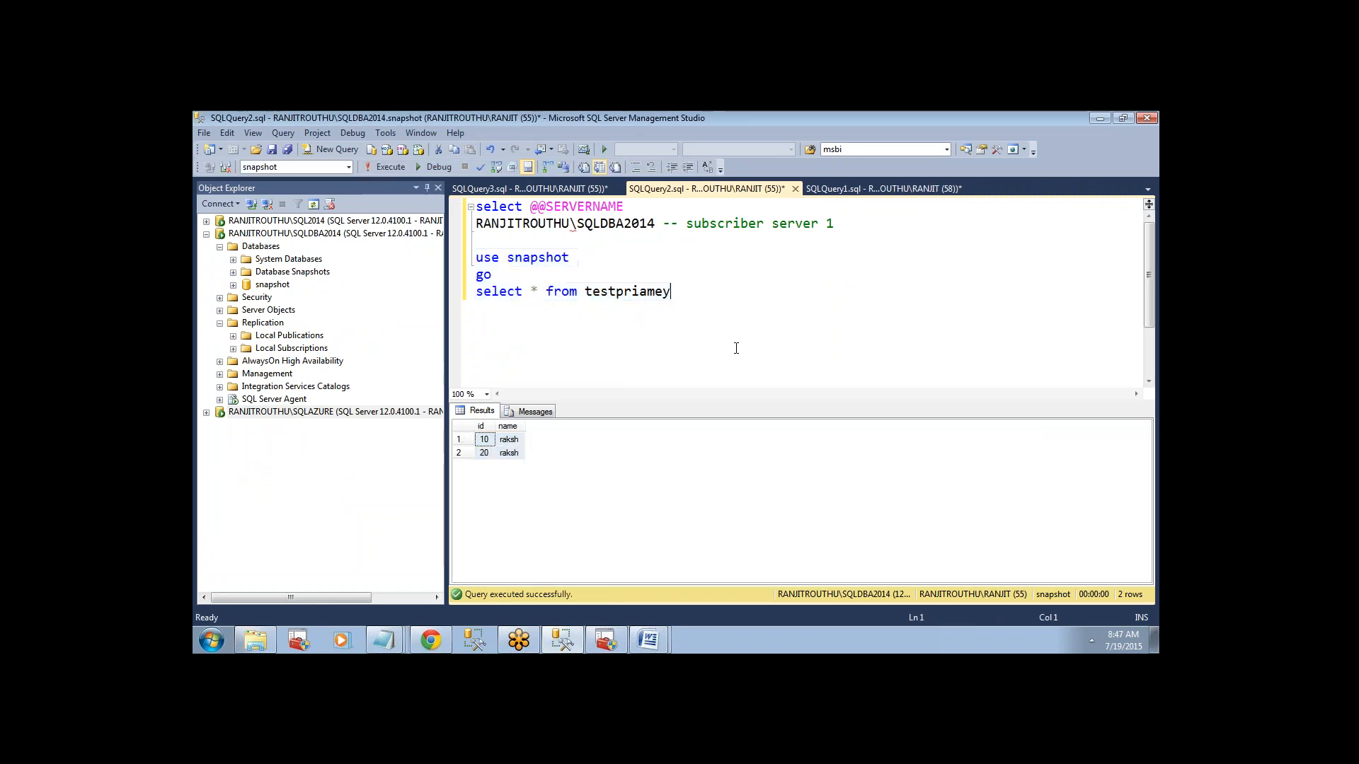
key("Return")
key("Return")
key("ctrl+v")
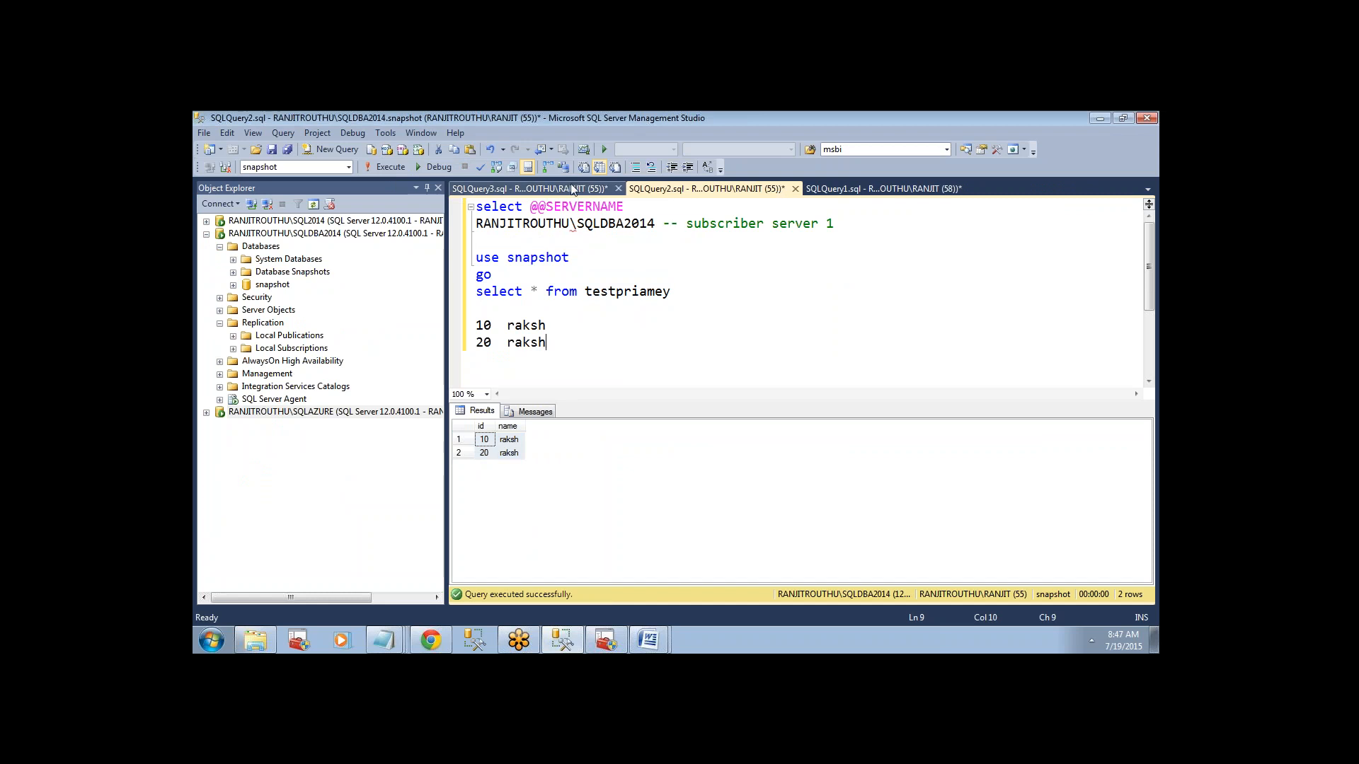
Switch to the SQLAZURE query, add blank lines below its subscriber note, and expand that instance's databases in the object tree.
left_click(574, 189)
key("Return")
key("Return")
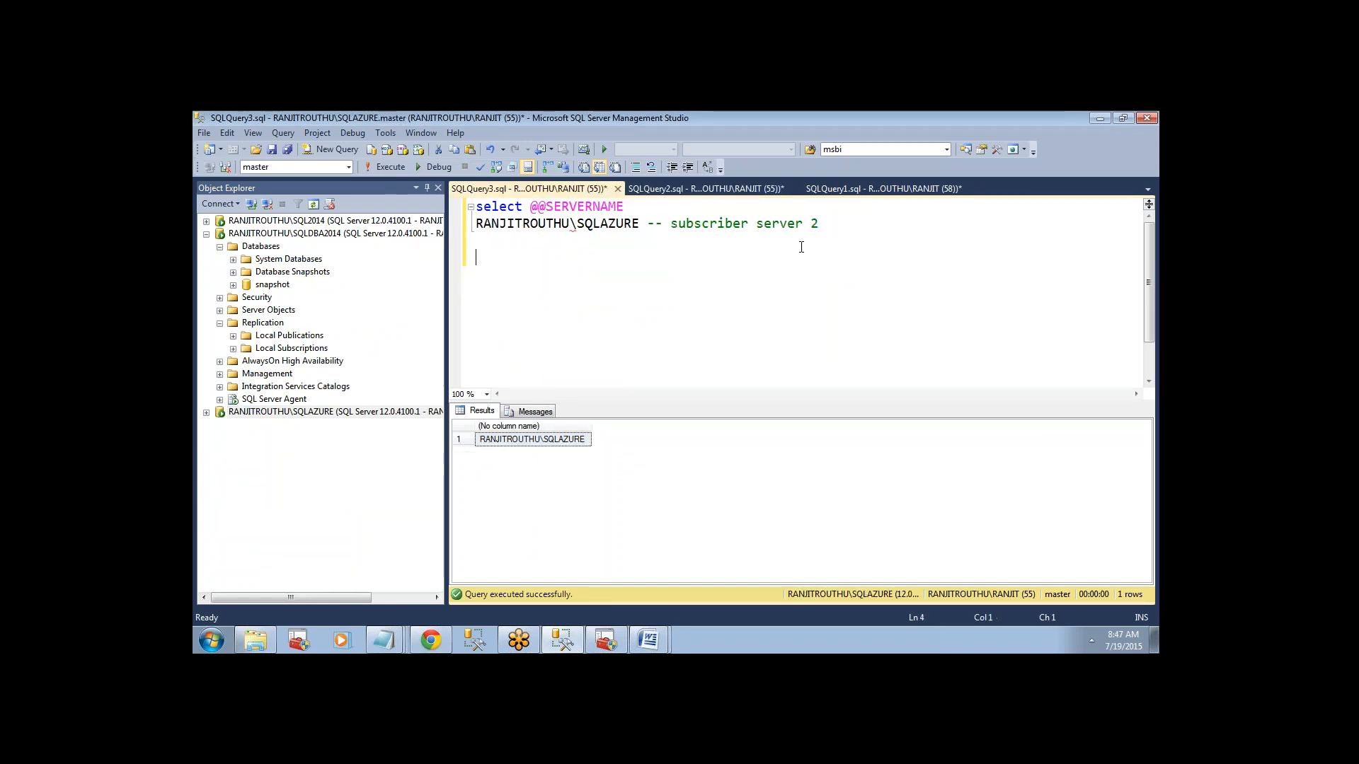
left_click(206, 246)
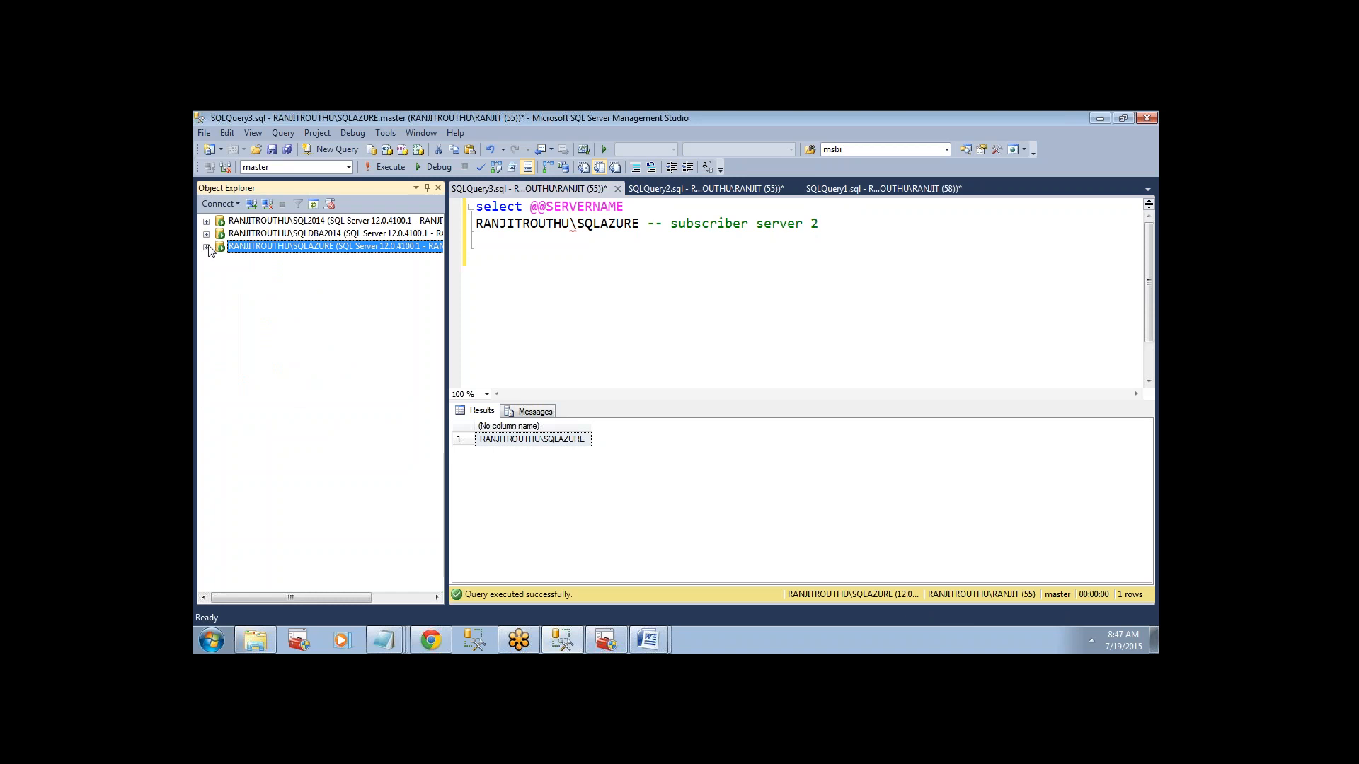
left_click(233, 297)
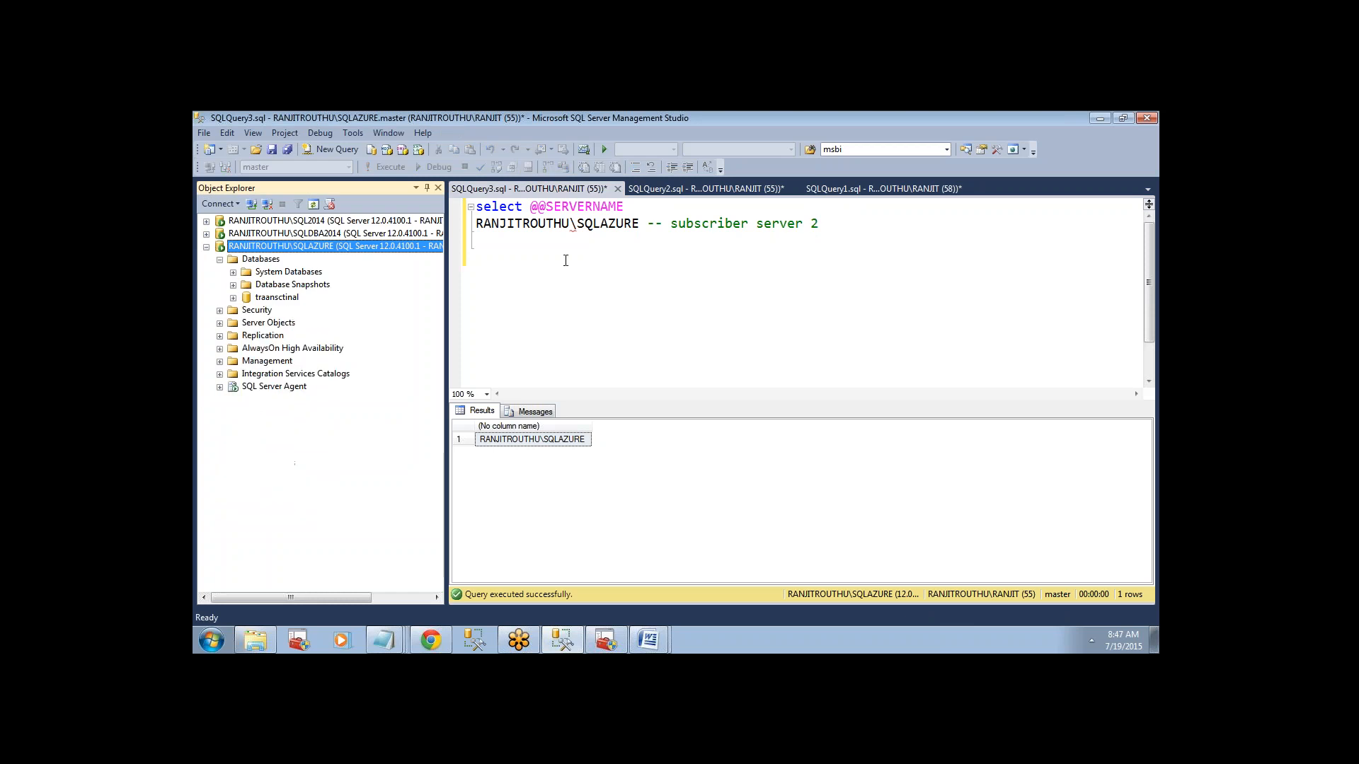
Add use [traansctinal] below the SQLAZURE subscriber note, inserting the database name from the object tree.
left_click(870, 239)
key("Return")
type("use")
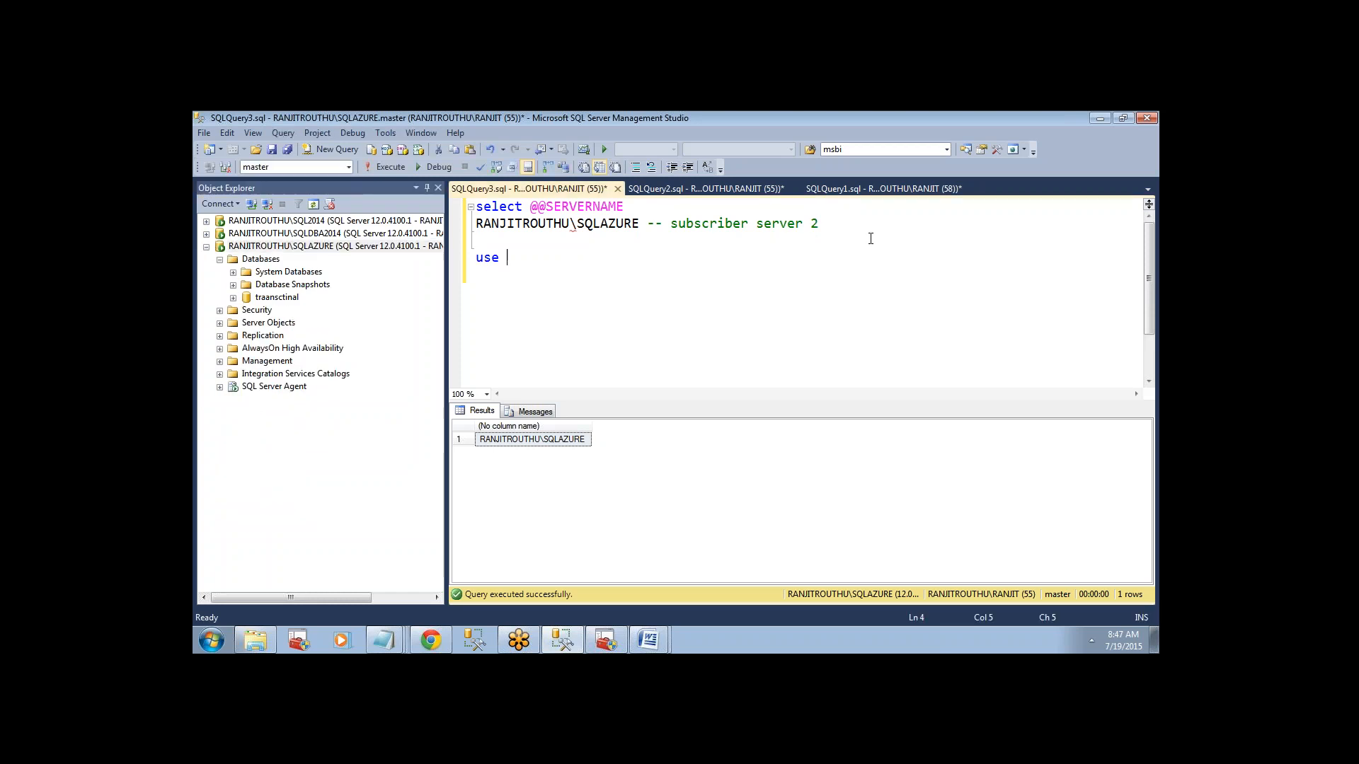
key("Return")
left_click_drag(305, 246, 508, 258)
left_click(649, 259)
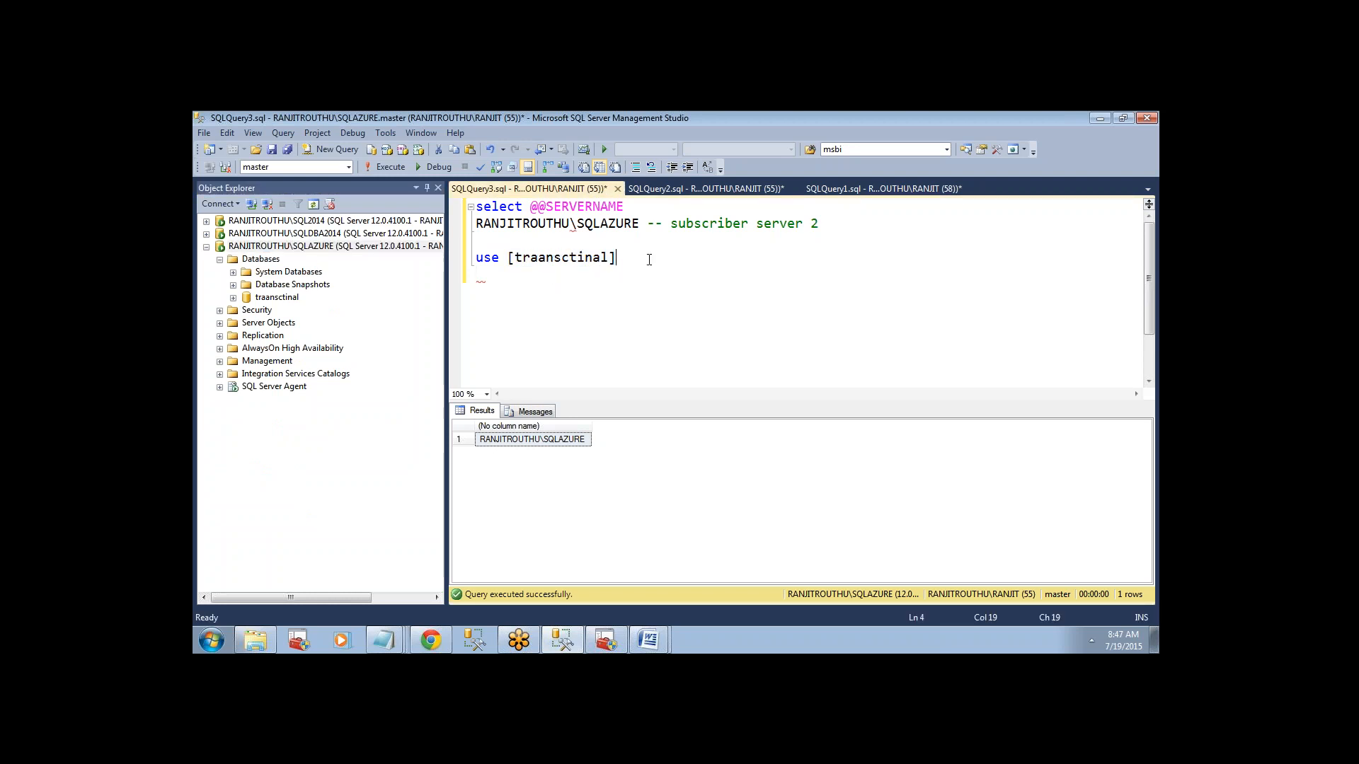
Add go and select * from [dbo].[testpriamey] below it, inserting the table name from the traansctinal database's tables.
type("go")
key("Return")
type("select * from")
left_click(232, 297)
left_click_drag(313, 360, 580, 293)
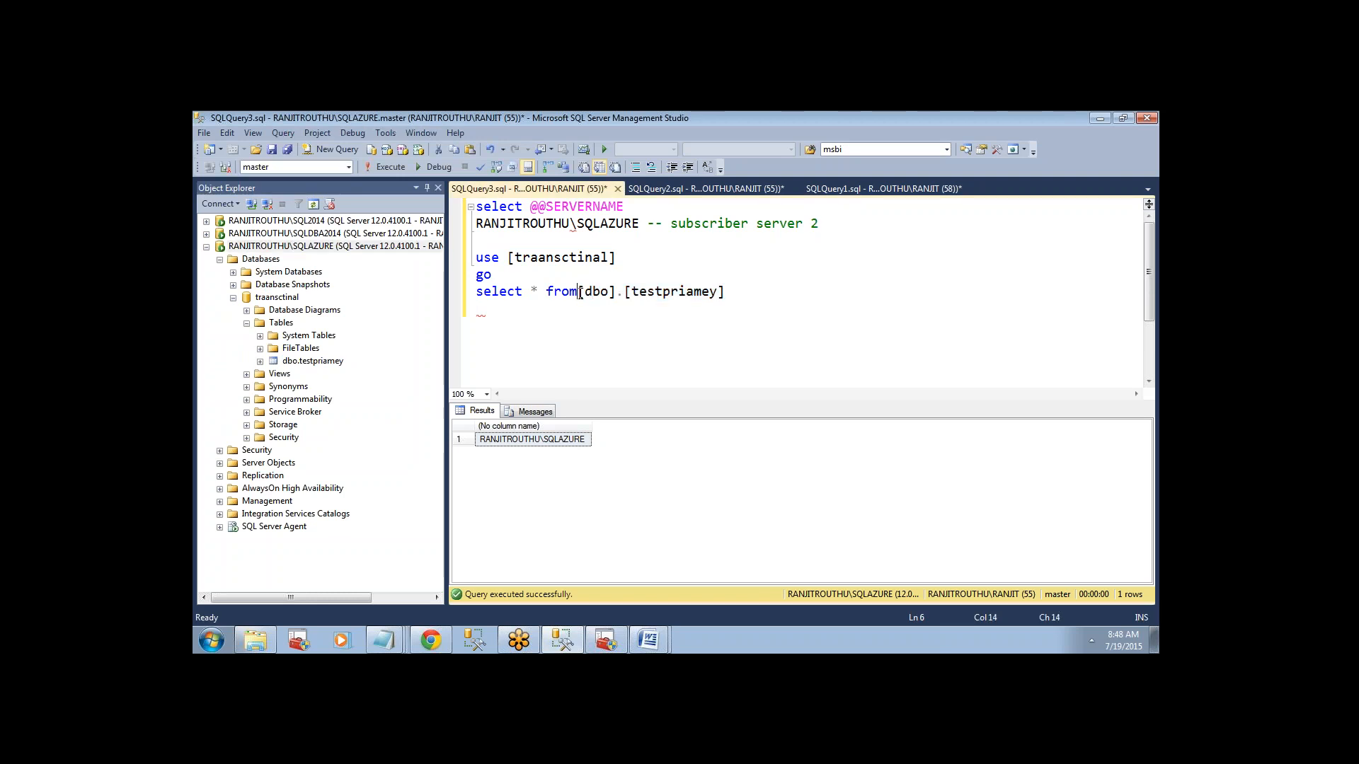
Run the use [traansctinal], go and select statements against SQLAZURE.
left_click_drag(740, 293, 472, 257)
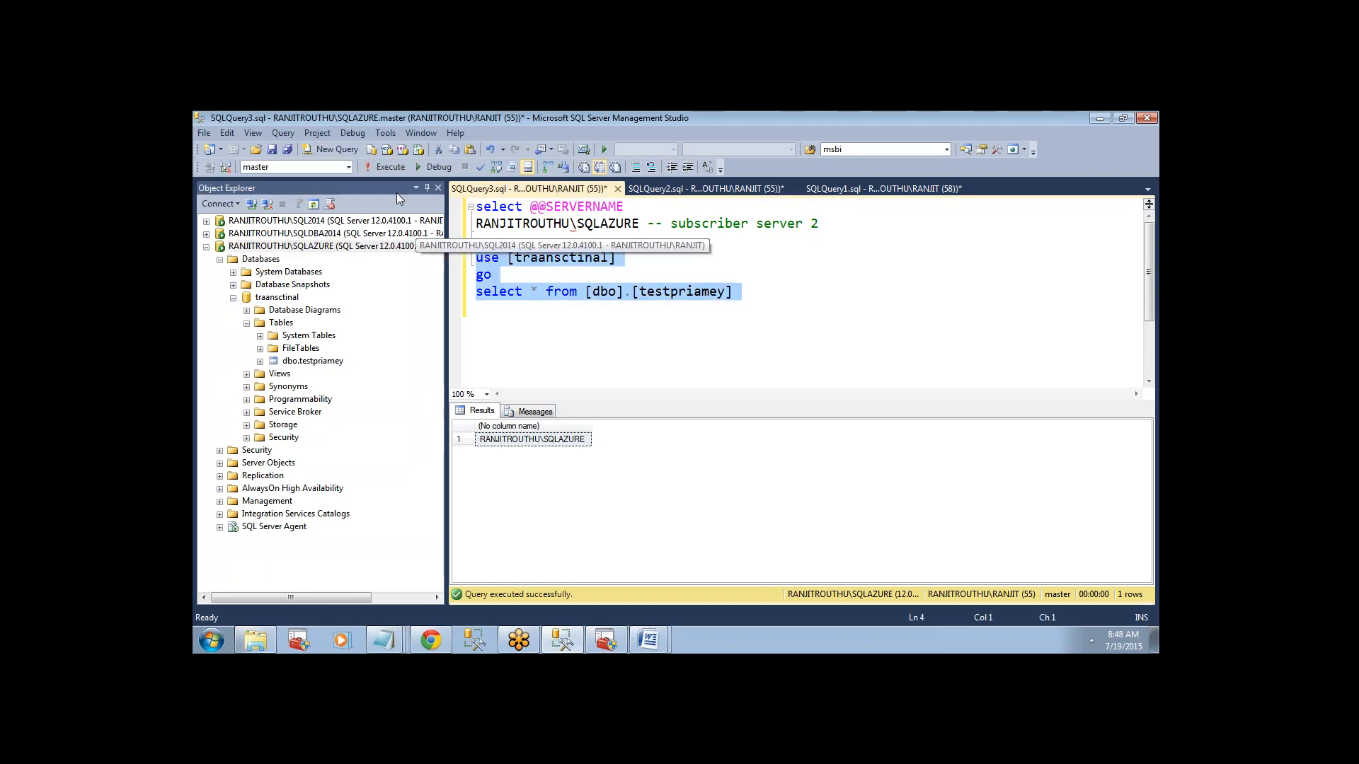
left_click(385, 167)
left_click(544, 369)
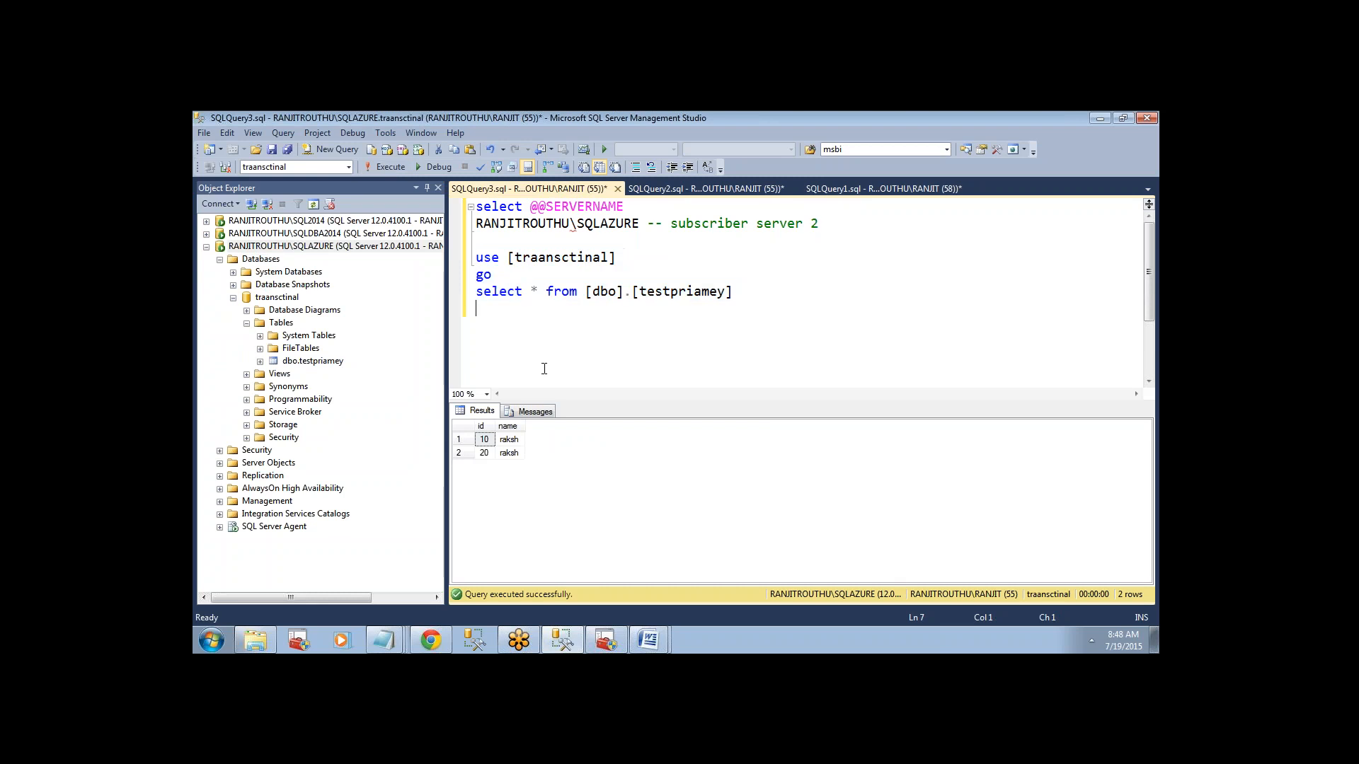
Revisit the SQLDBA2014 query, return to the SQL2014 query, and expand SQL2014 in place of SQLAZURE in the object tree.
left_click(697, 190)
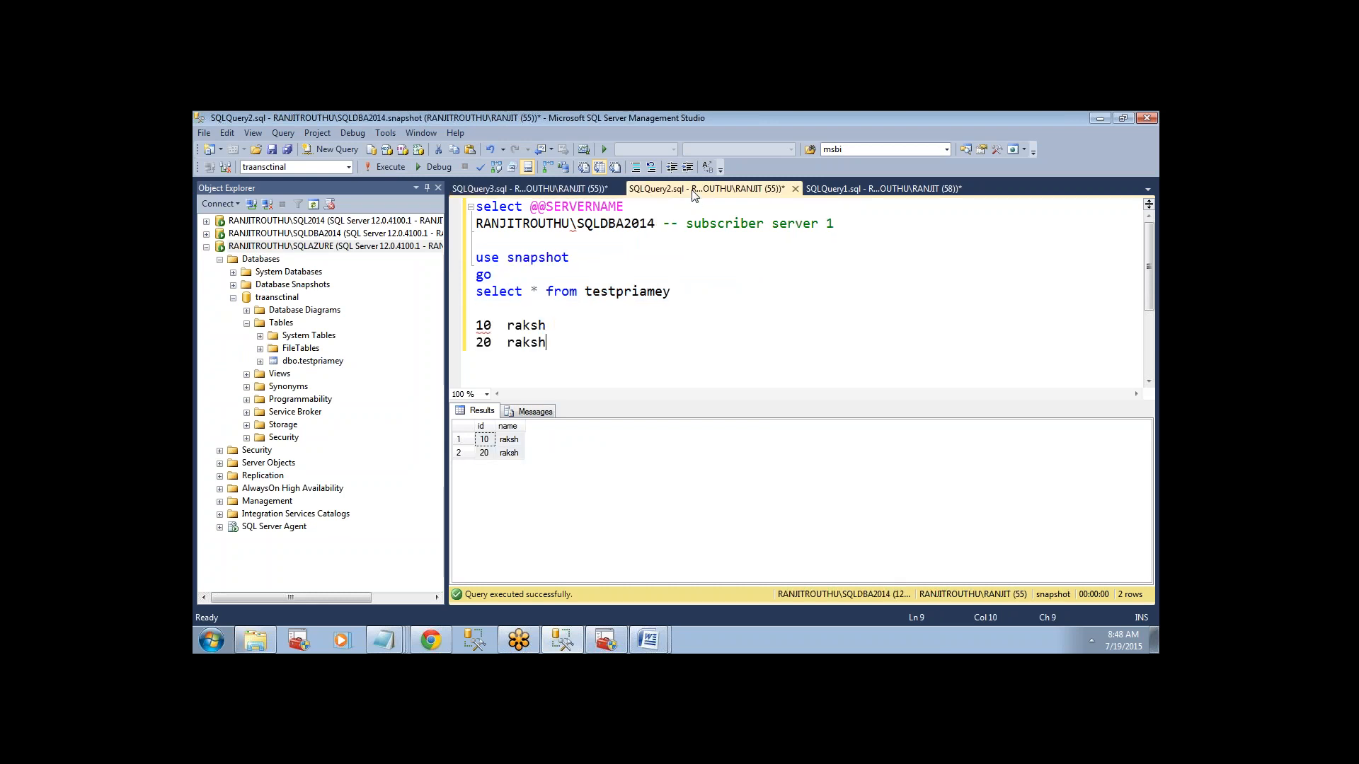
left_click(892, 193)
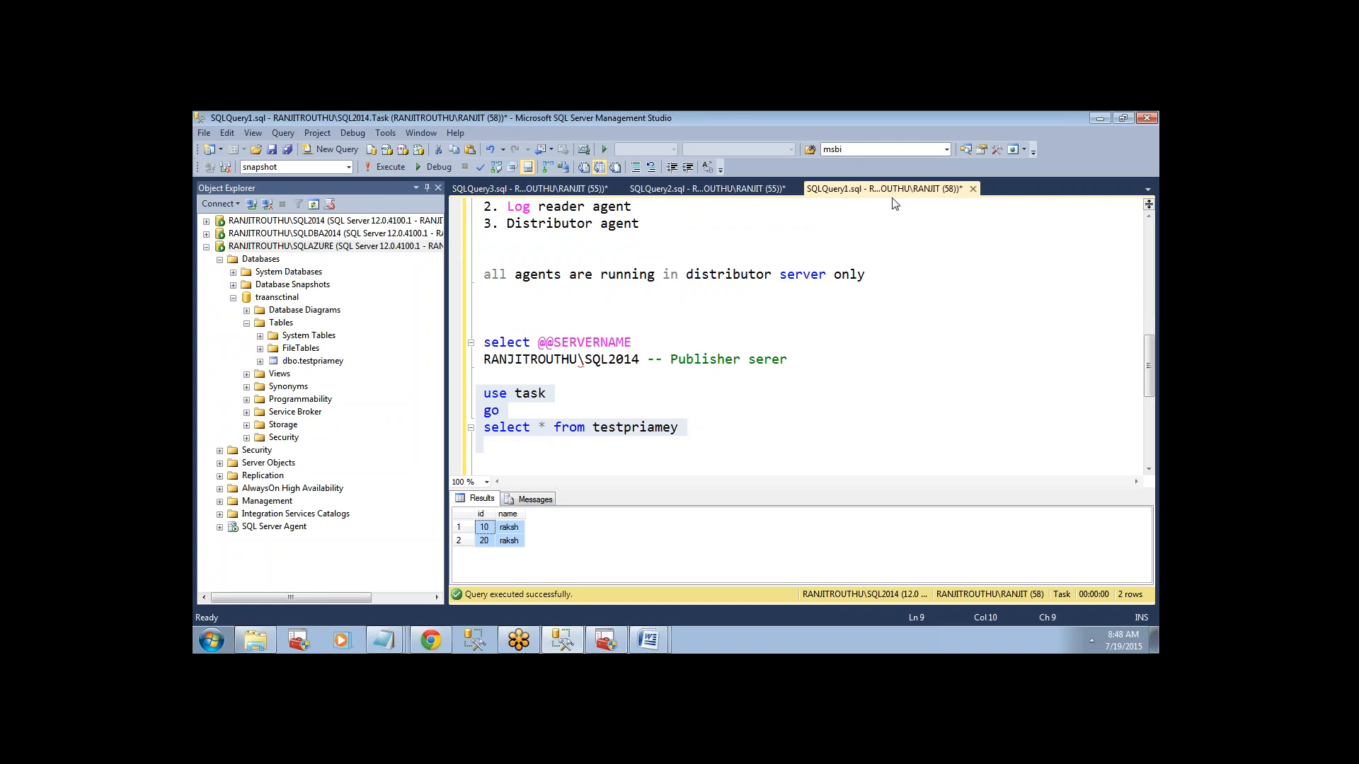
left_click(206, 246)
left_click(206, 221)
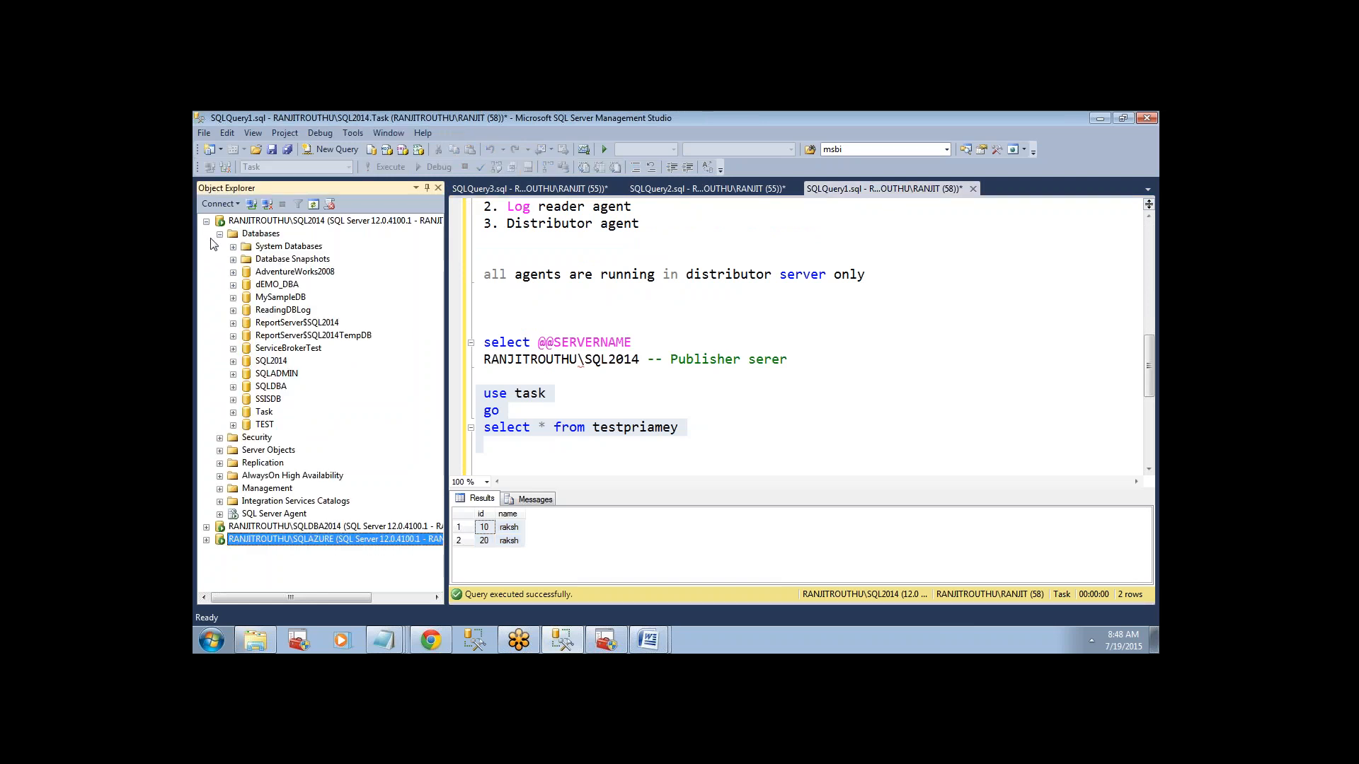
left_click(233, 425)
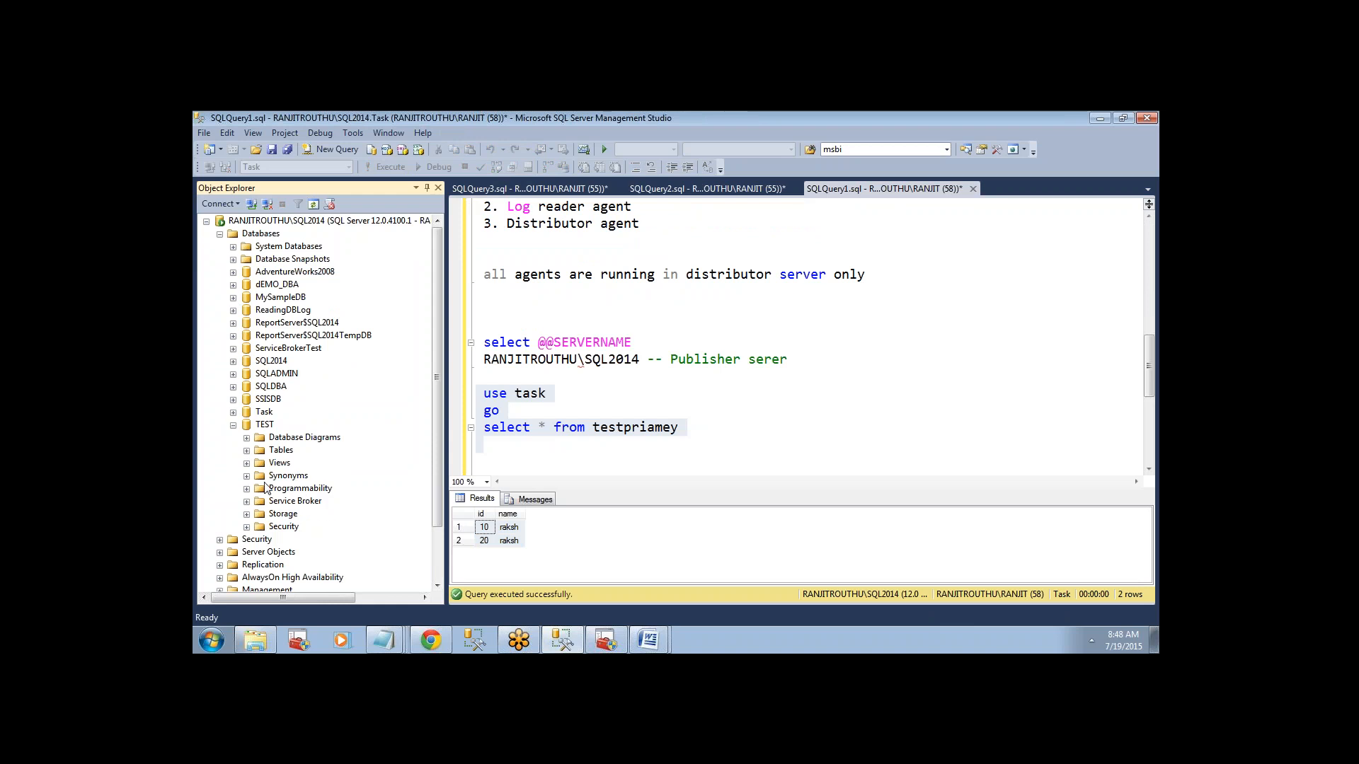
left_click(247, 450)
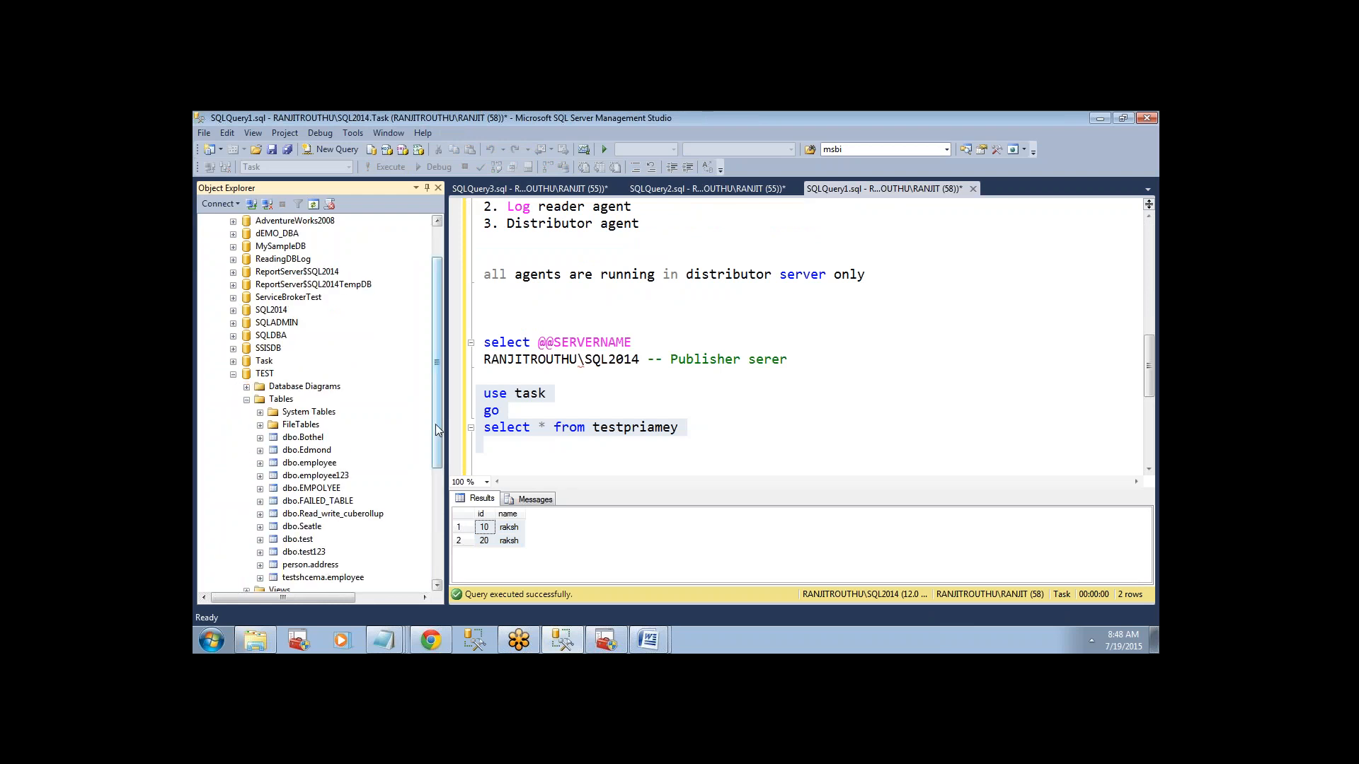
left_click_drag(435, 423, 435, 494)
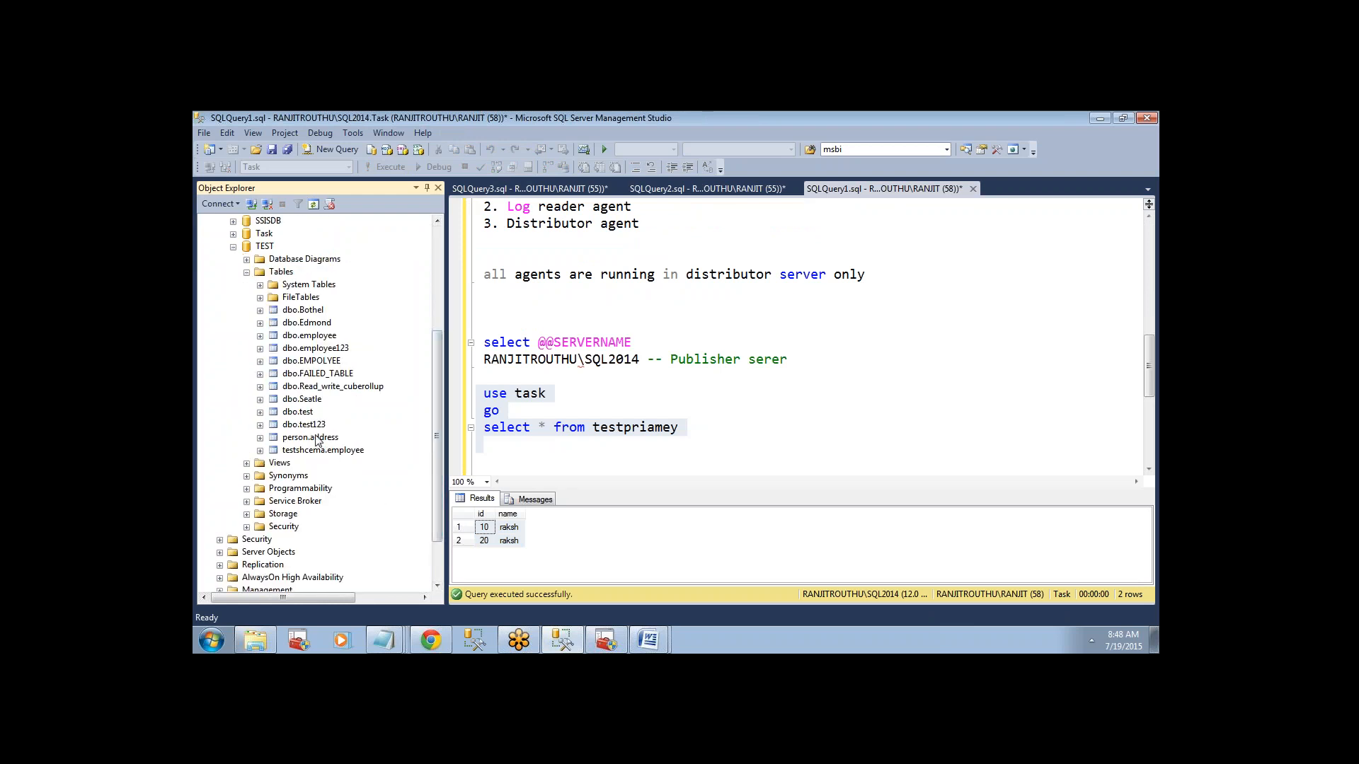
left_click(232, 246)
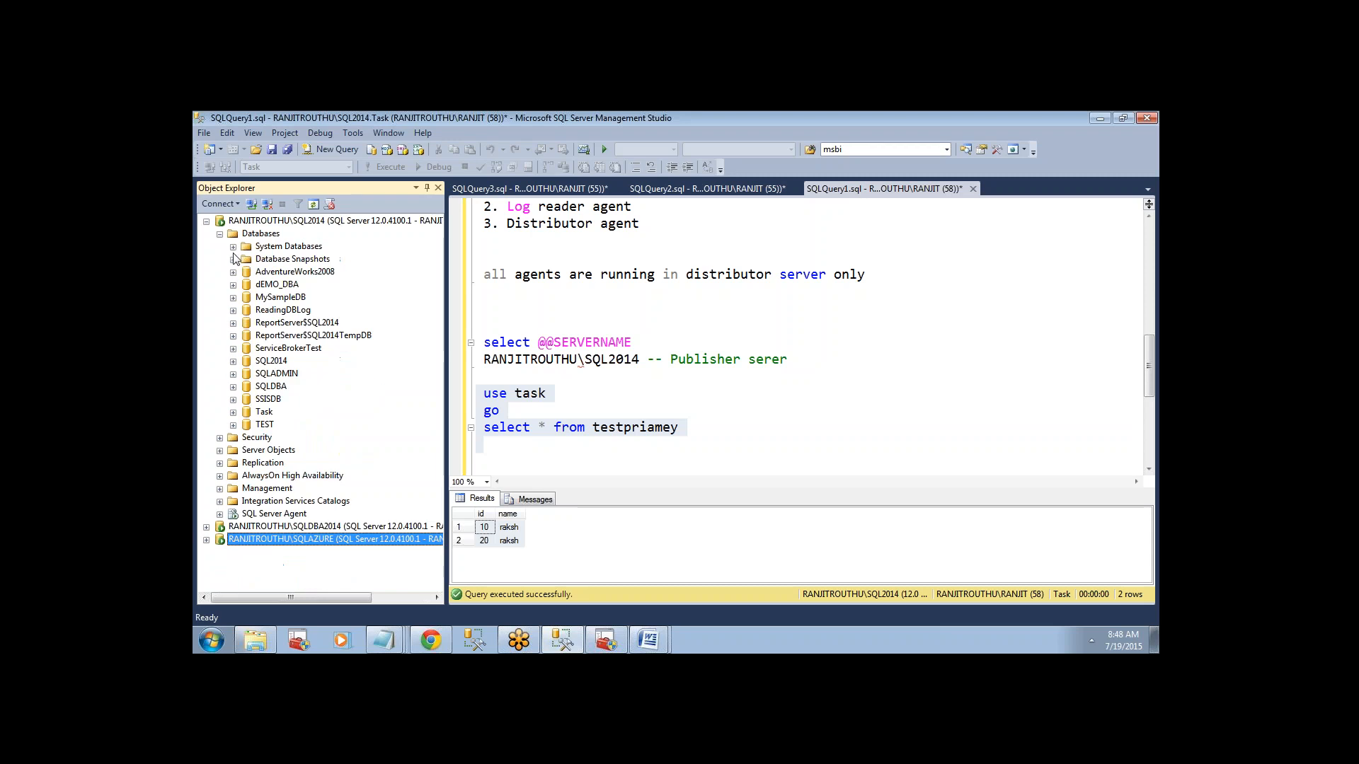
Open the dbo.testpriamey table of the Task database on SQL2014 for row editing.
left_click(233, 412)
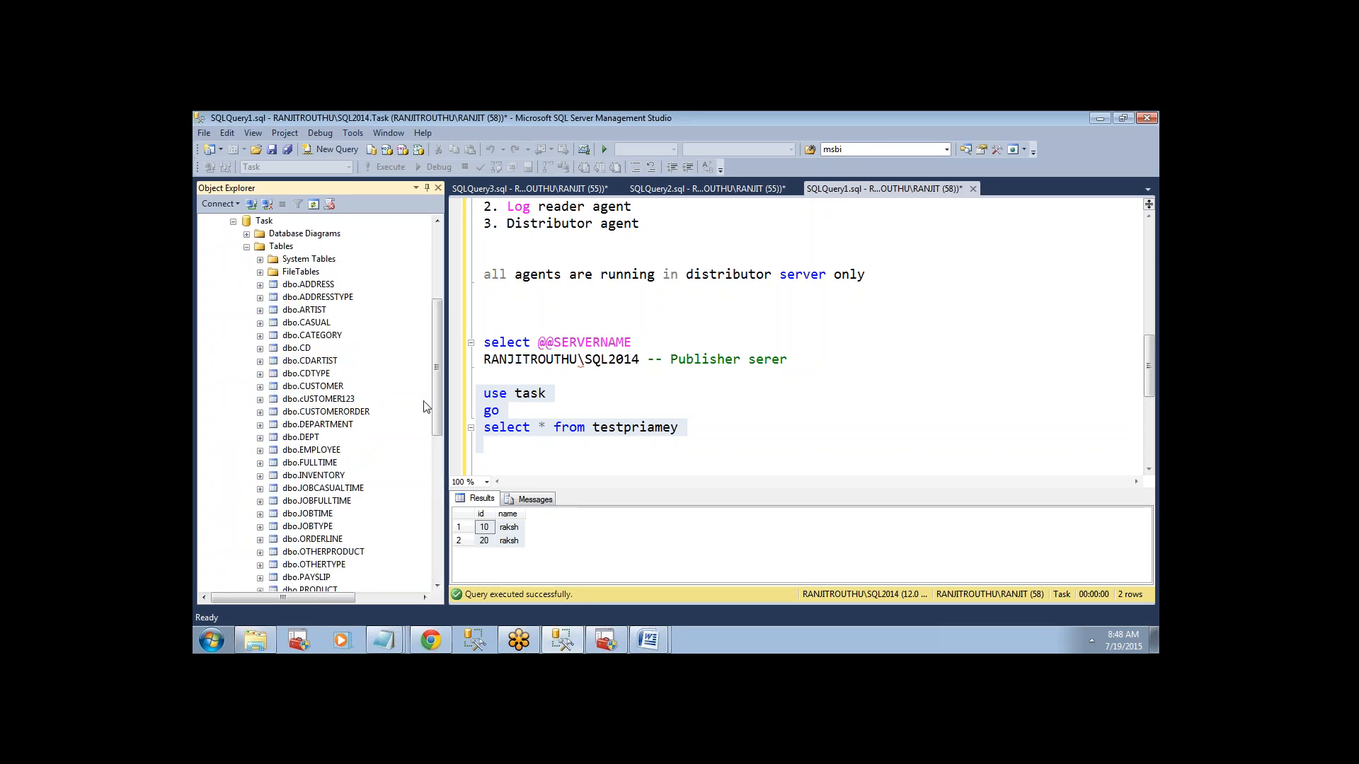
left_click_drag(432, 405, 436, 445)
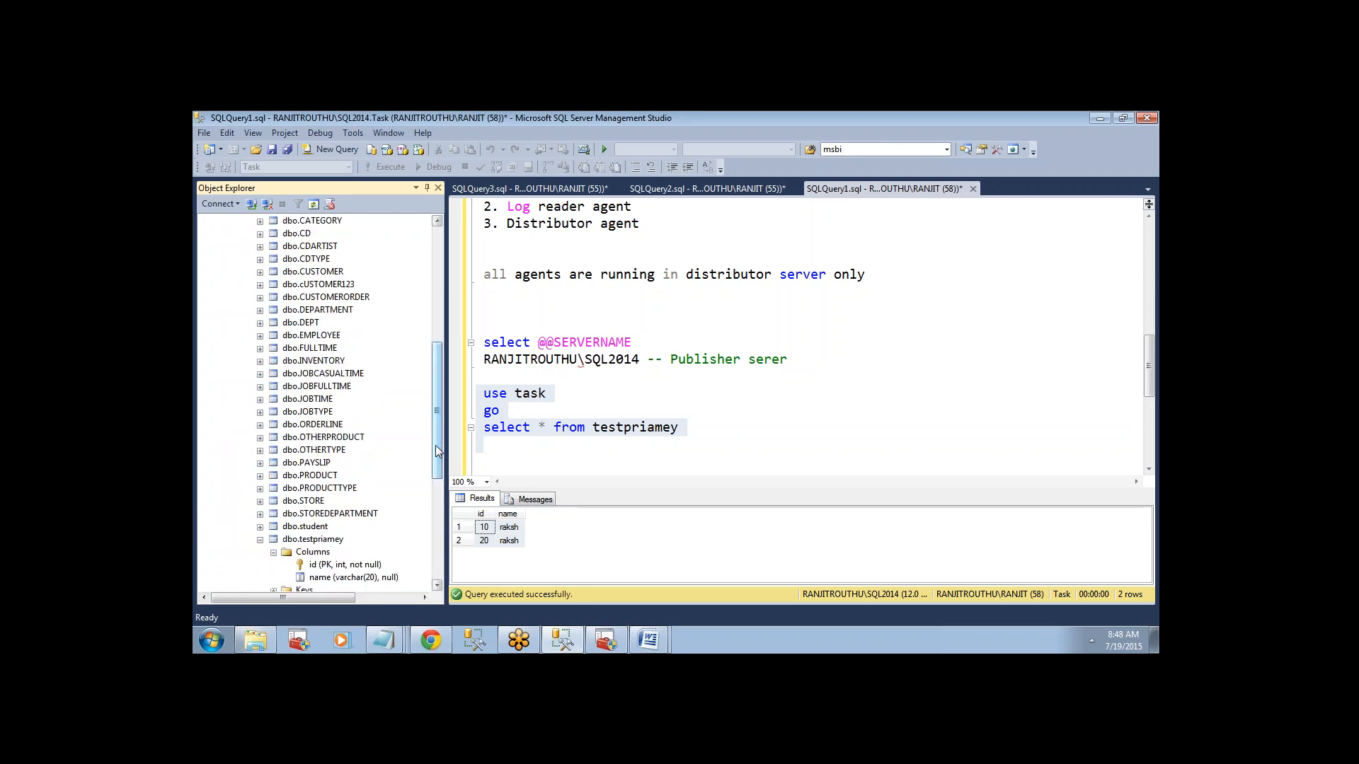
left_click(314, 539)
right_click(314, 539)
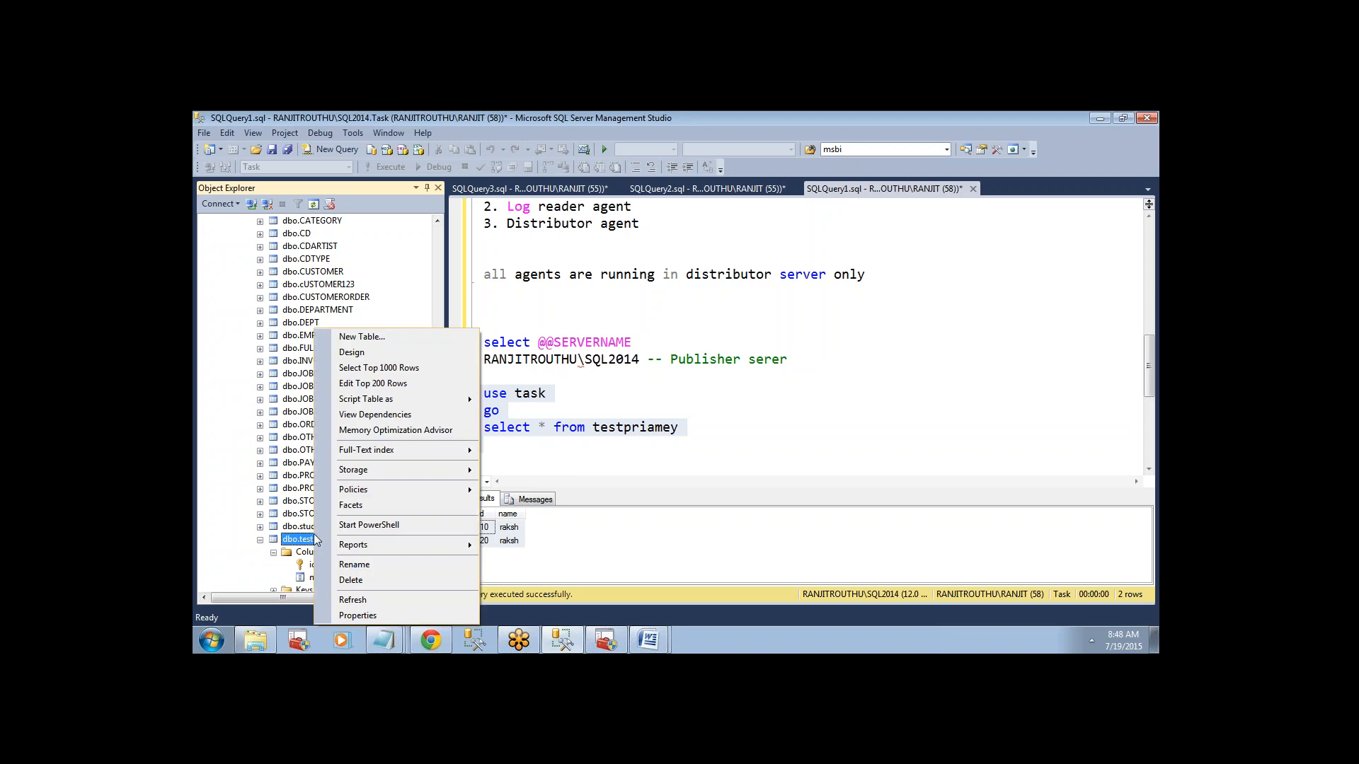
left_click(374, 384)
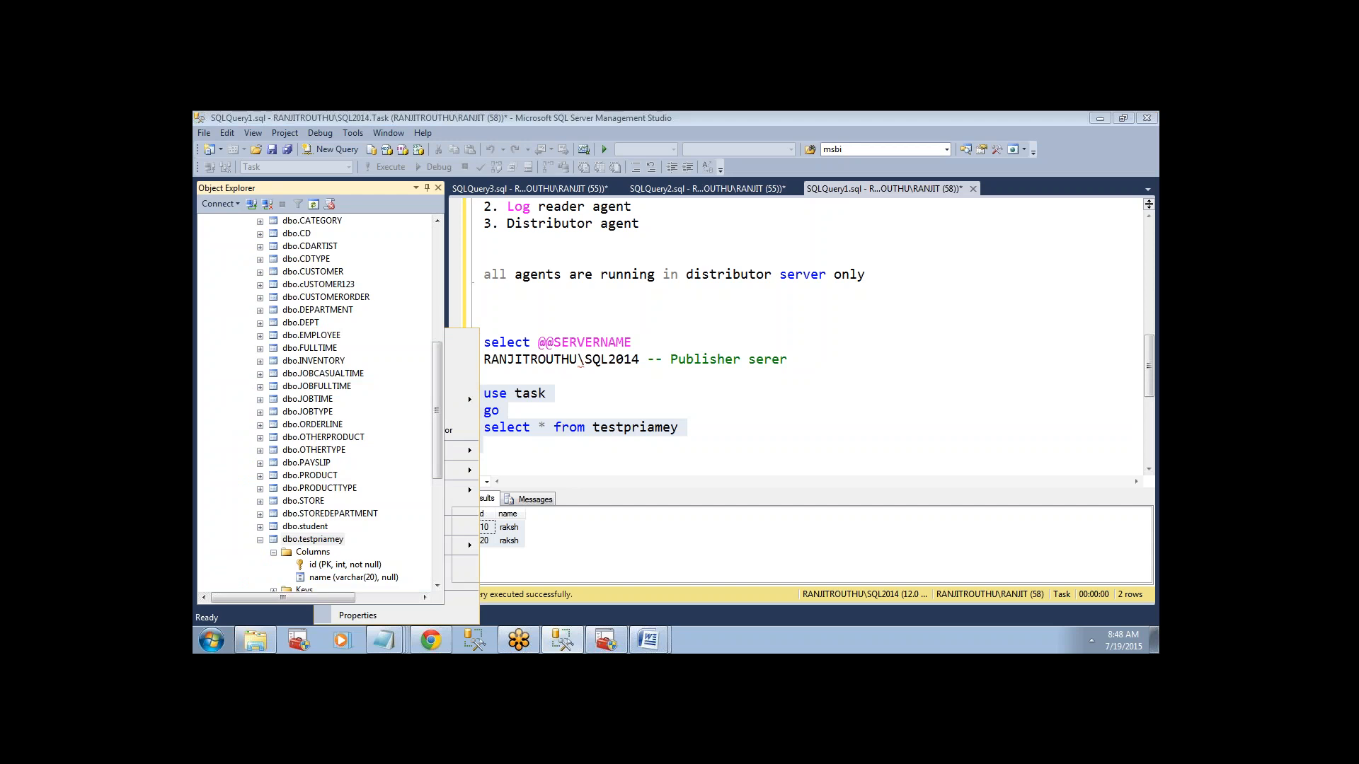
Add two rows to testpriamey: id 30 with name transaction, and id 40 with name replication.
left_click(494, 254)
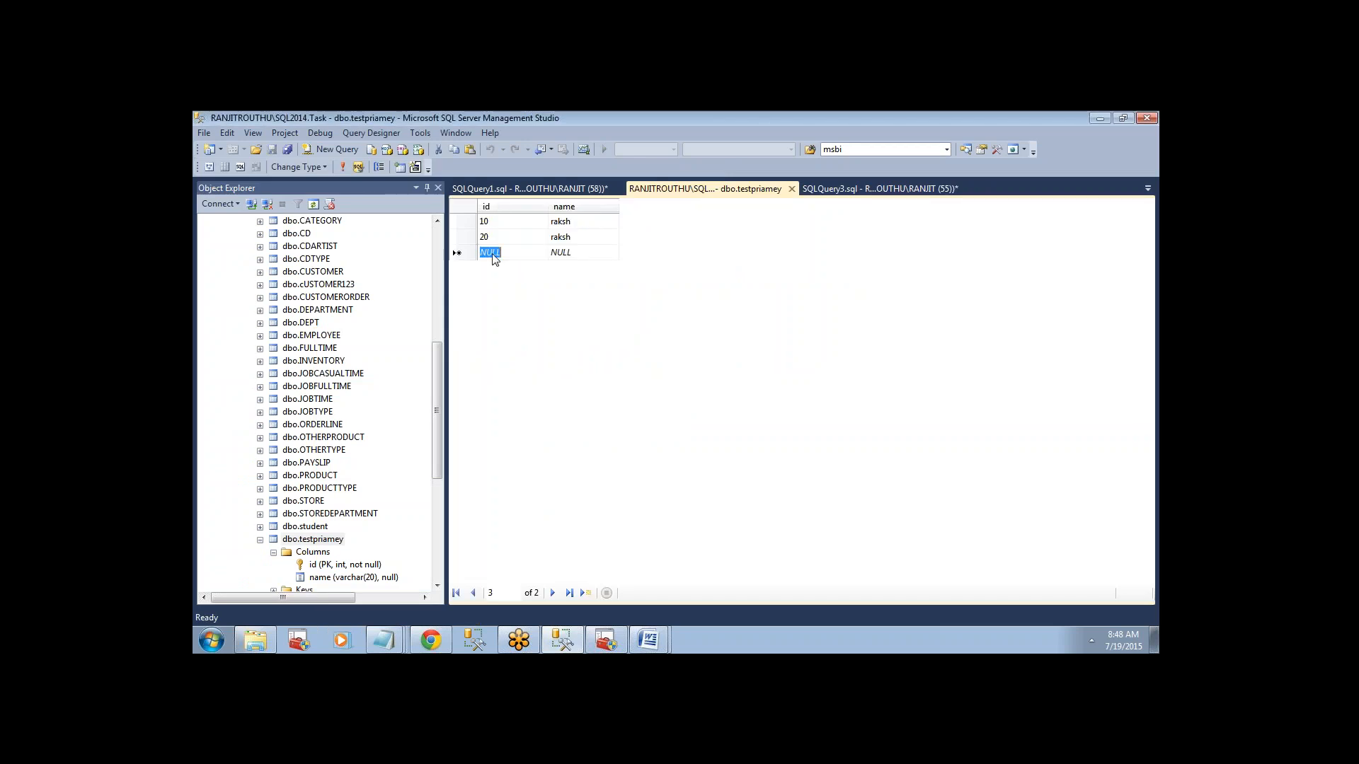
type("30")
key("Tab")
type("t")
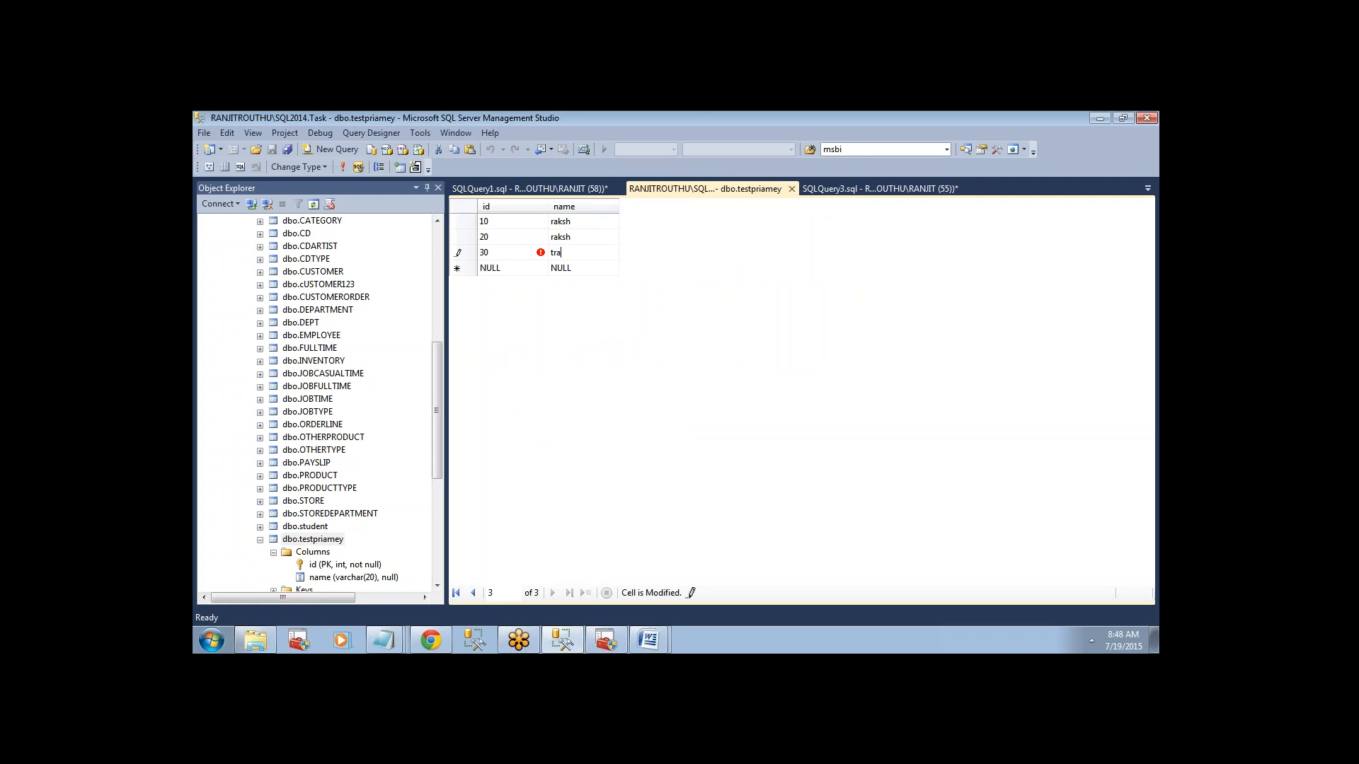
type("ransaction")
key("Tab")
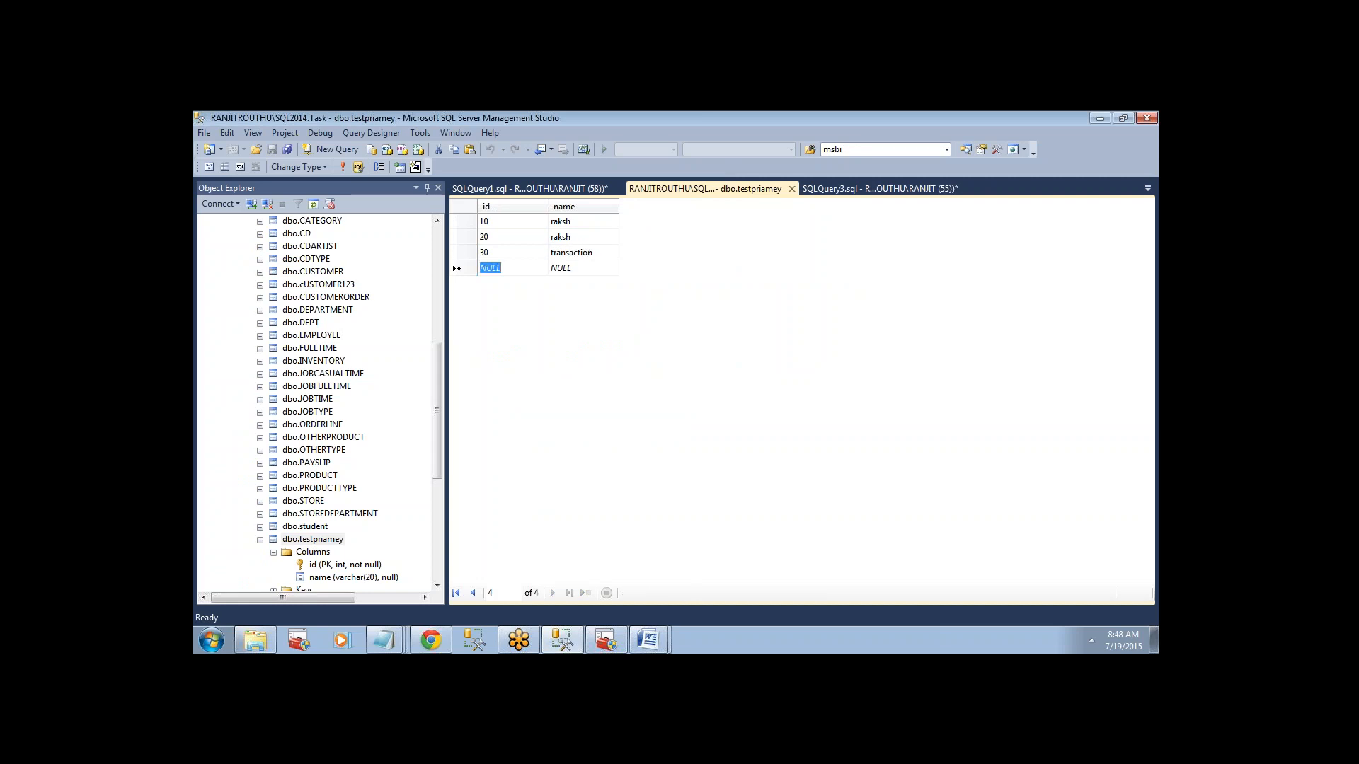
type("40")
key("Tab")
type("repl")
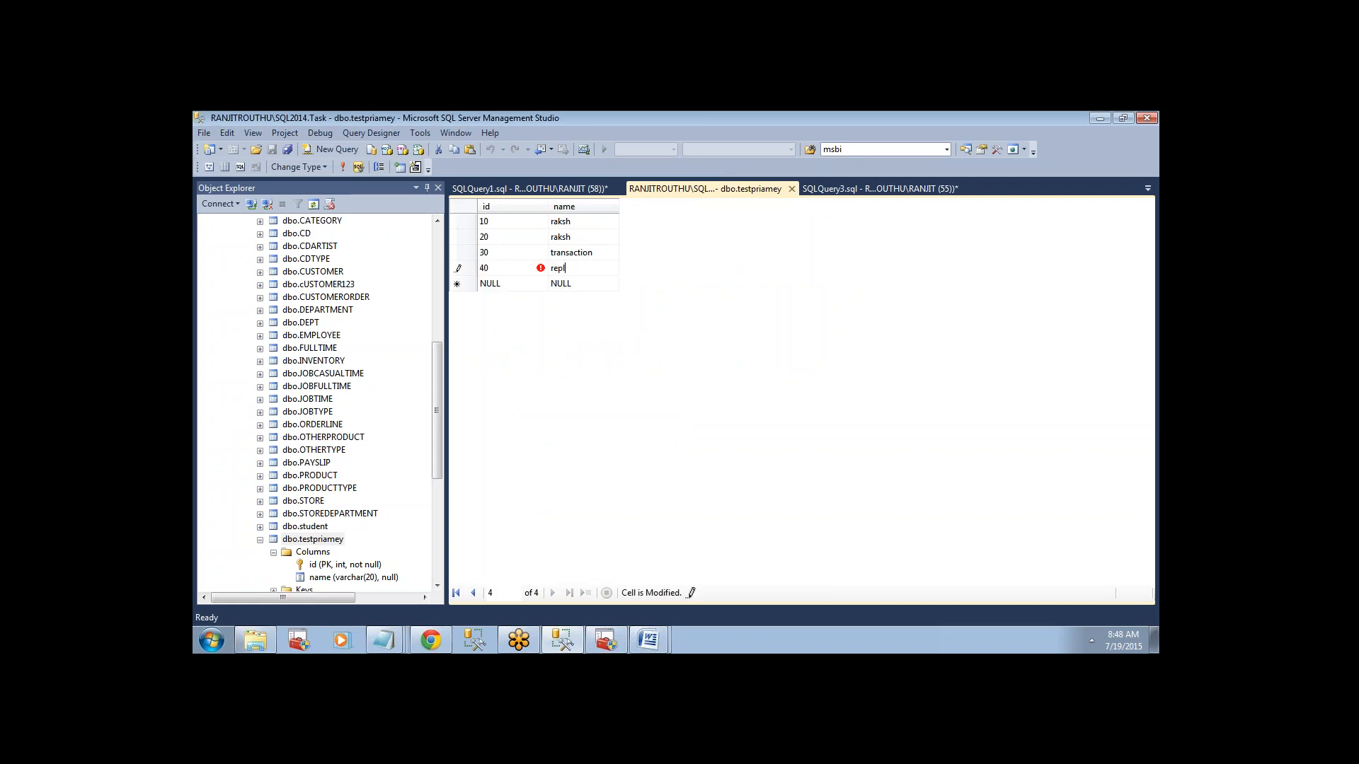
type("ication")
key("Tab")
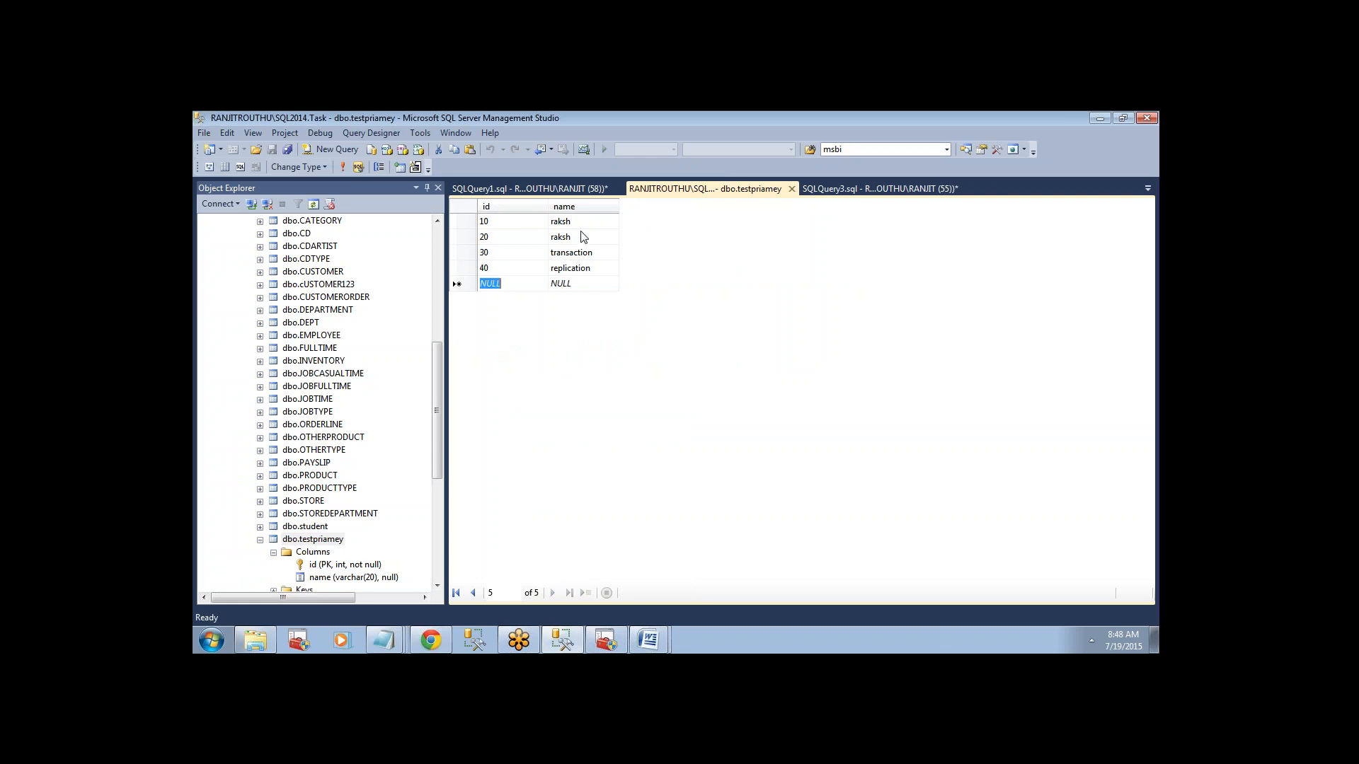
Close the testpriamey row editor and collapse the Task database in the object tree.
right_click(665, 186)
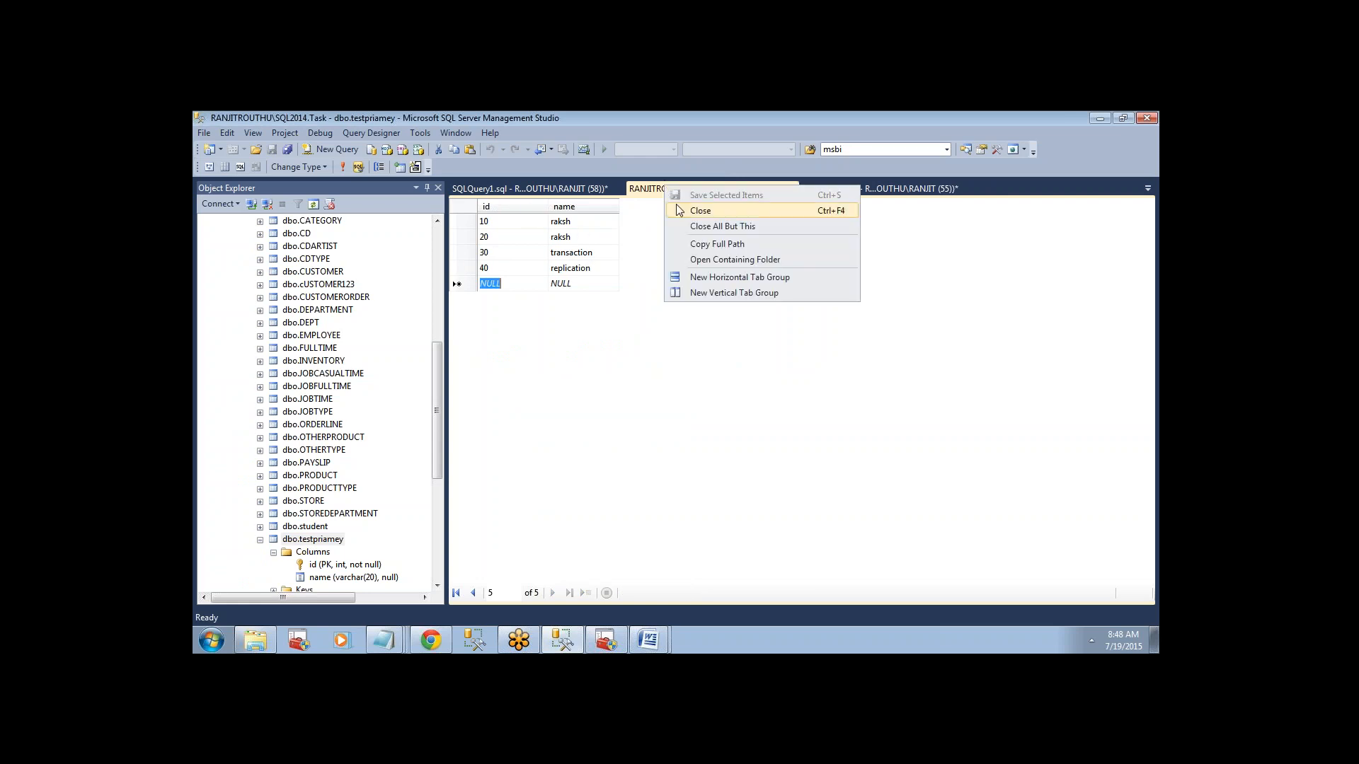
left_click(700, 210)
left_click_drag(435, 349, 435, 202)
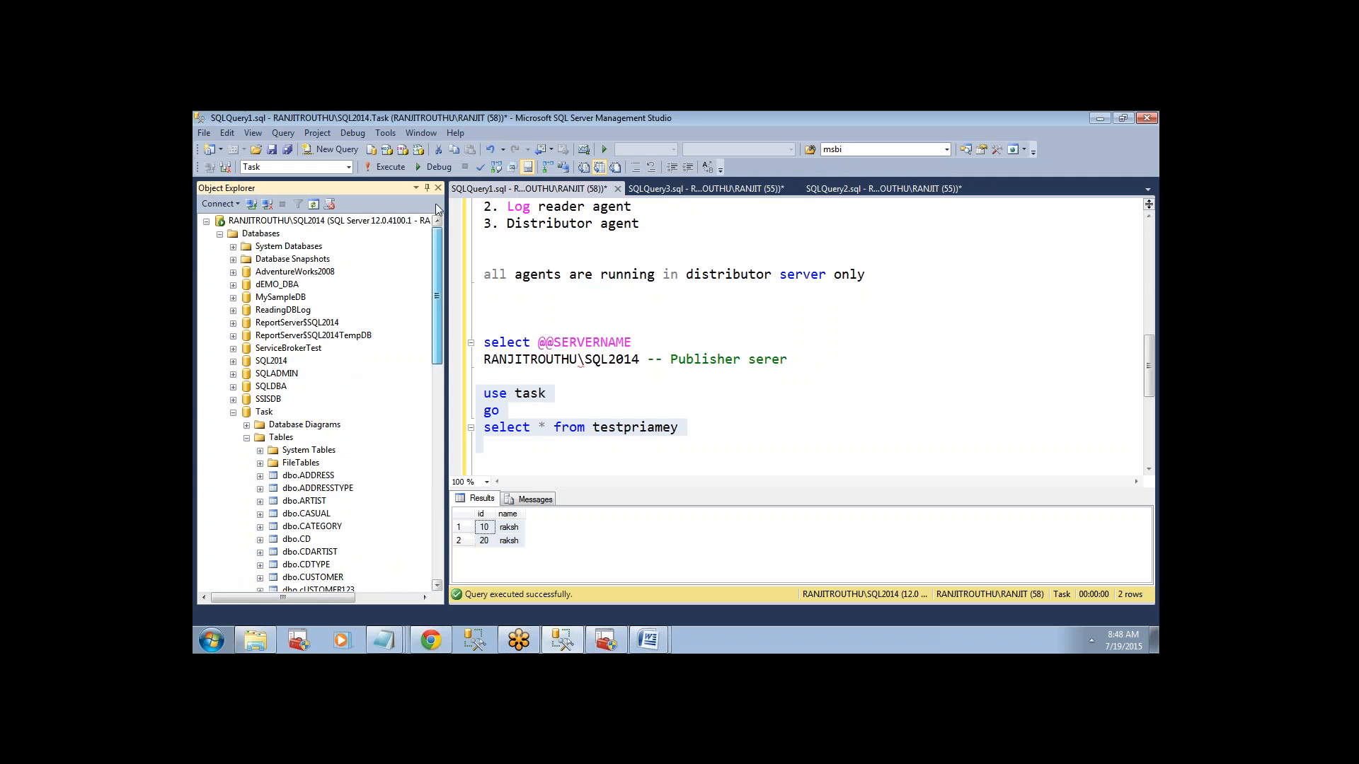
left_click(233, 412)
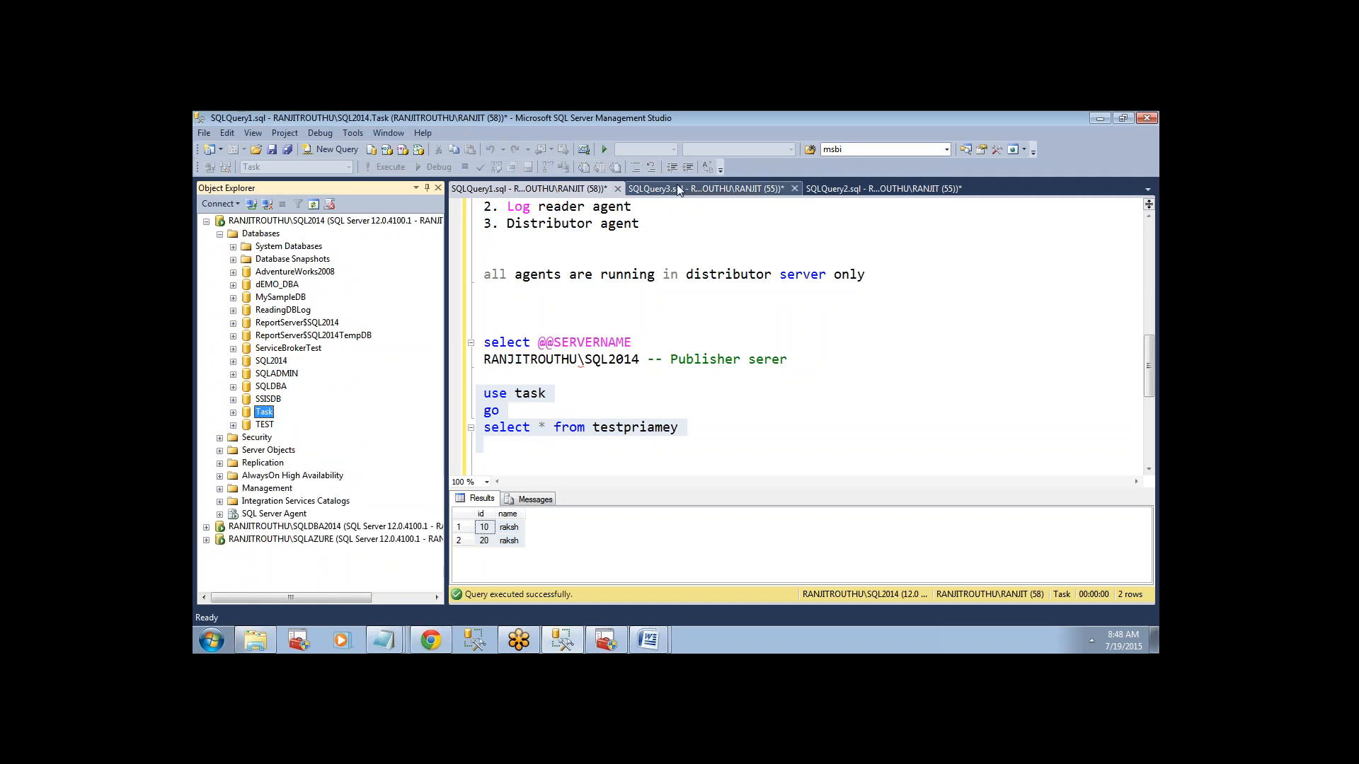
Select the use snapshot, go and select statements in the SQLDBA2014 query, check the SQLAZURE query, and return to the SQL2014 query.
left_click(868, 187)
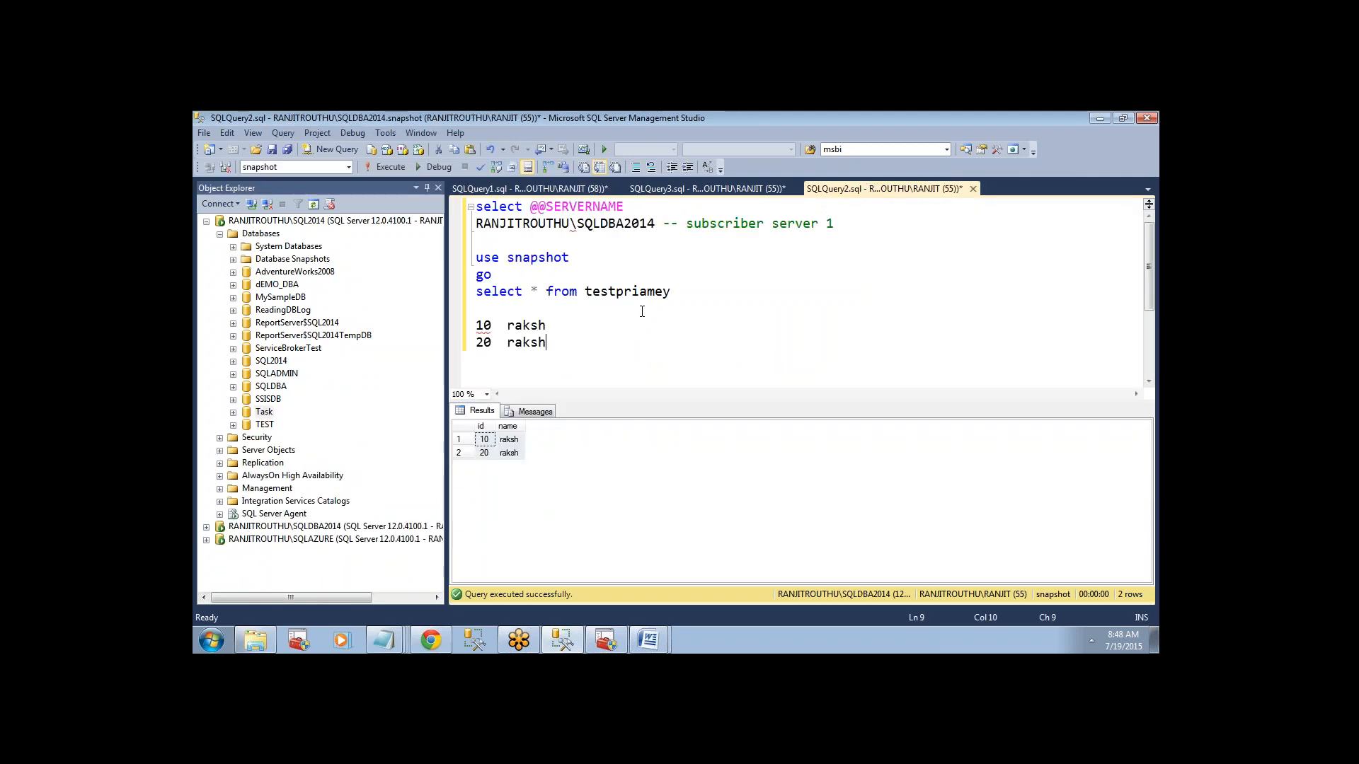
left_click_drag(668, 296, 472, 256)
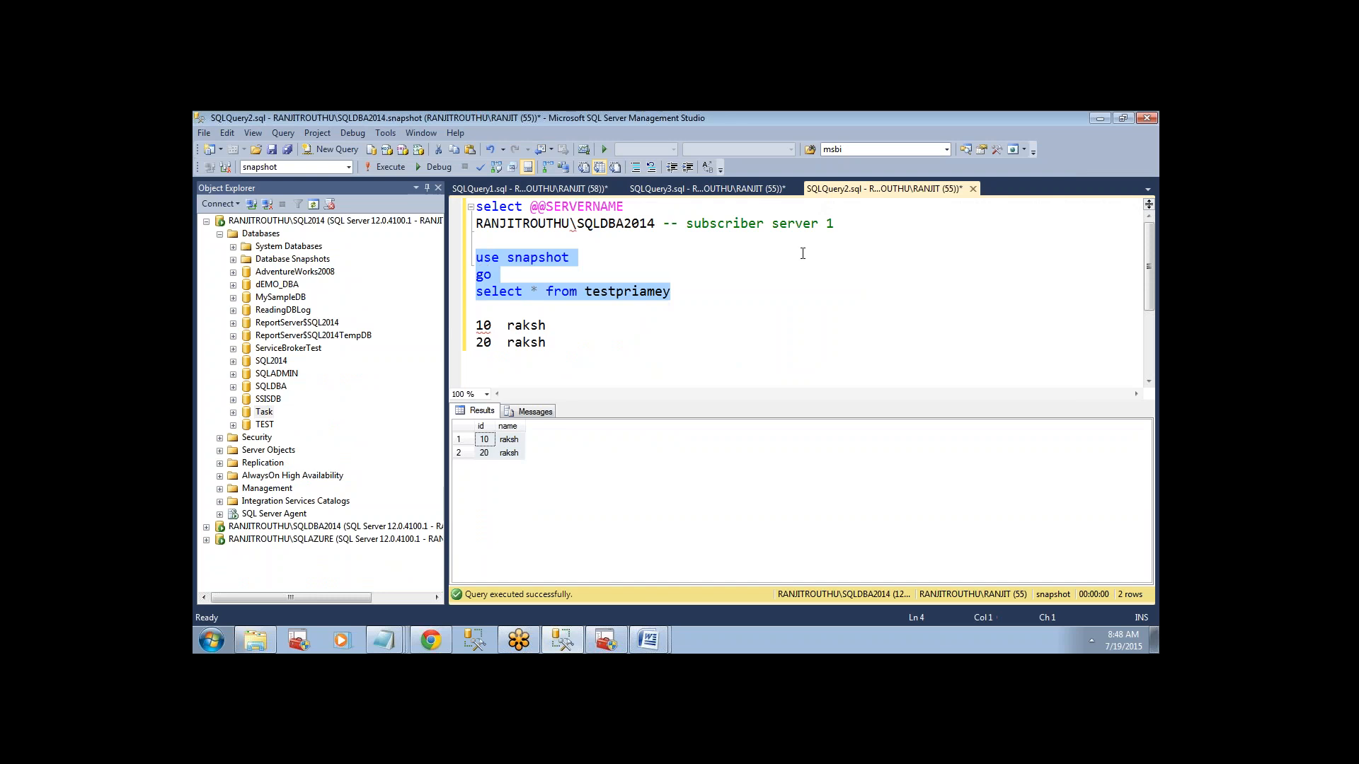
left_click(740, 189)
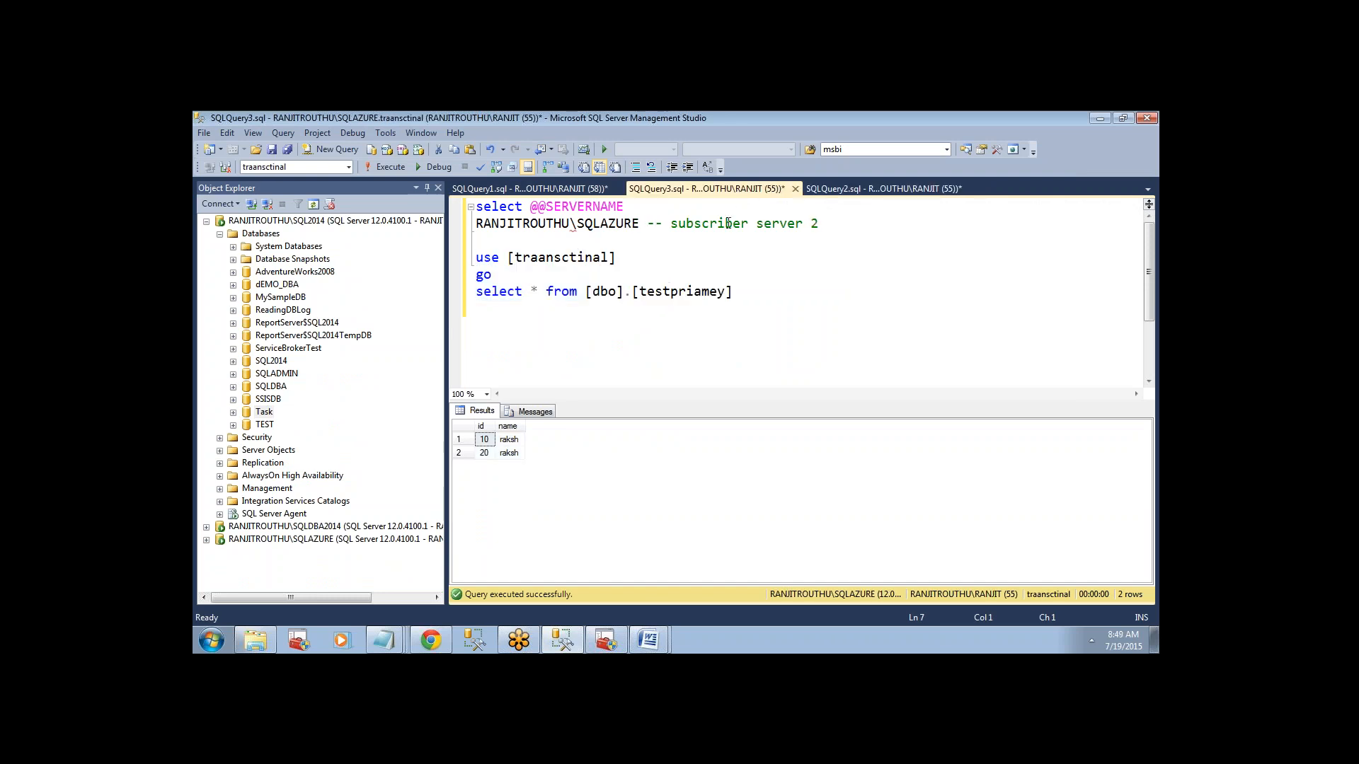
left_click(586, 188)
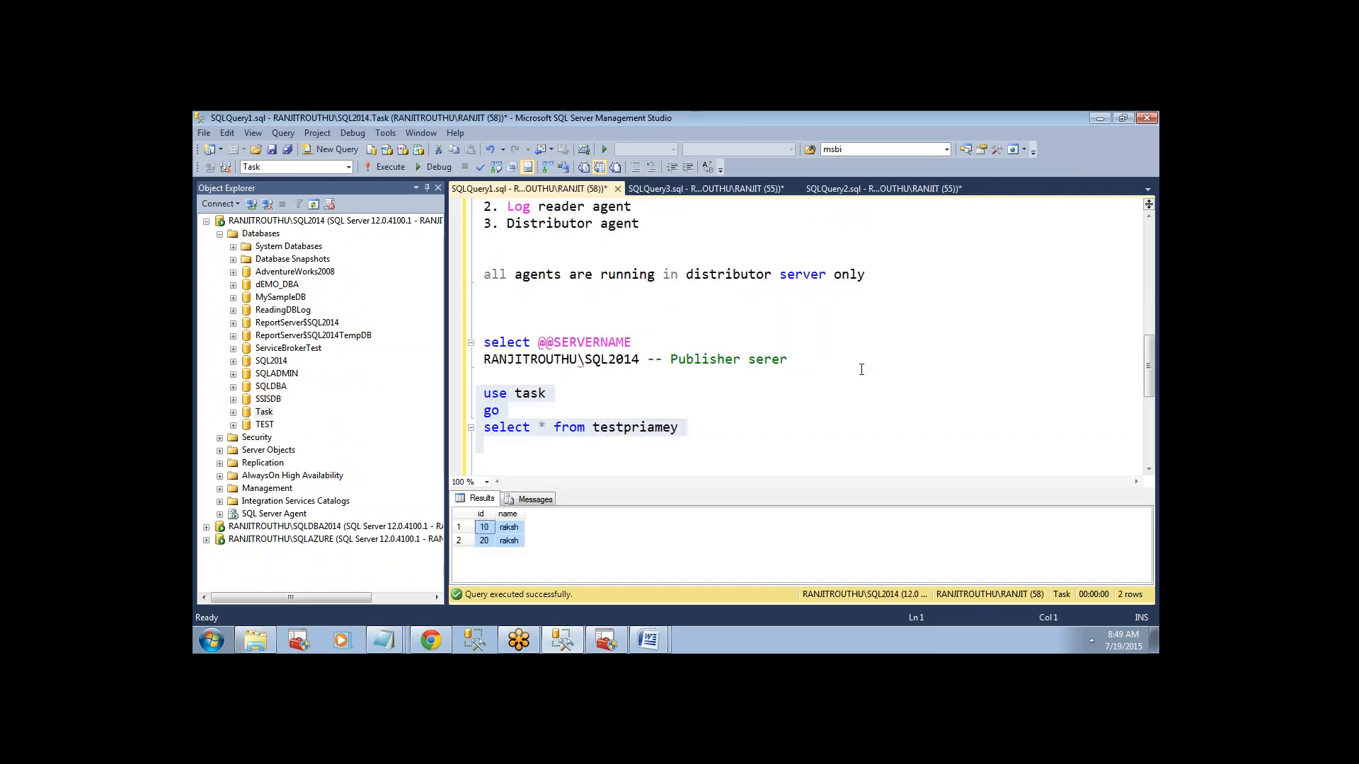
Rerun the use task, go and select * from testpriamey statements against SQL2014 and enlarge the results area.
left_click(773, 375)
left_click_drag(692, 446, 476, 393)
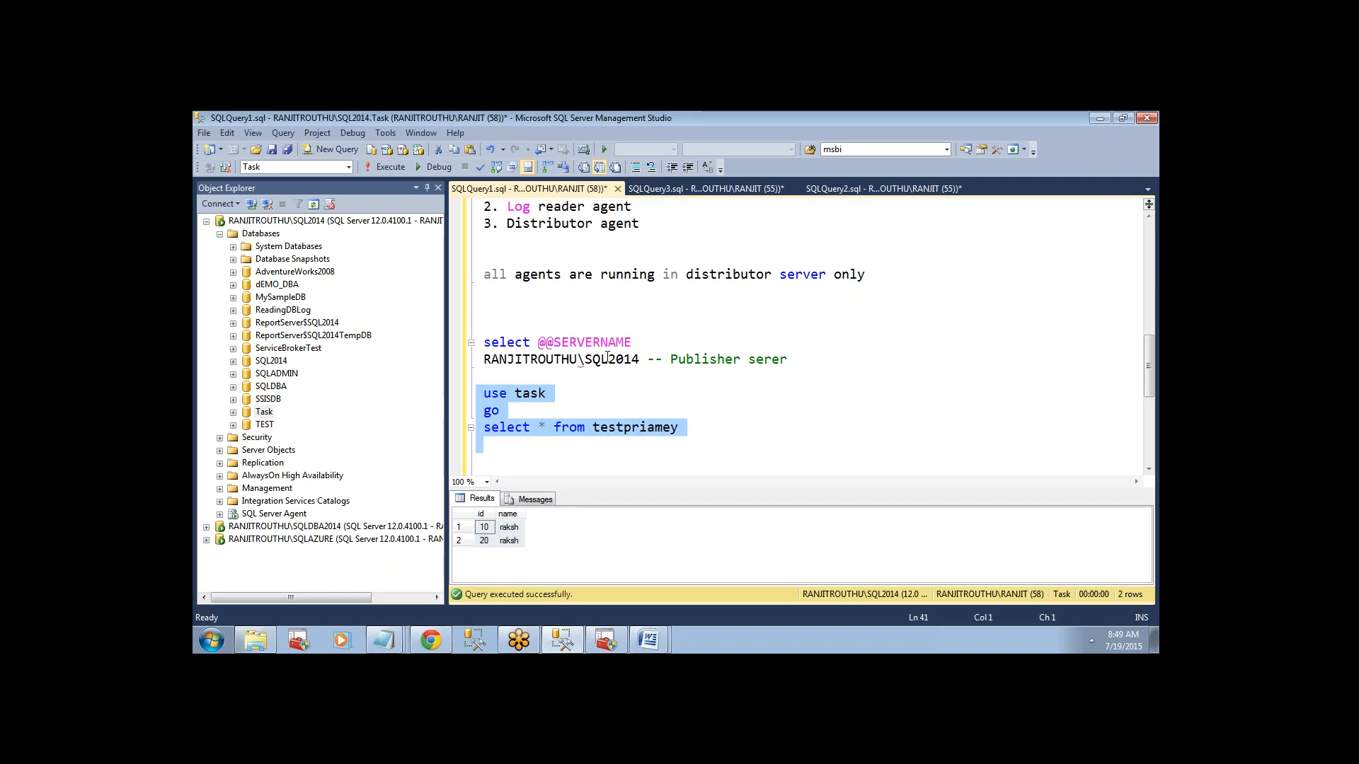
left_click(395, 167)
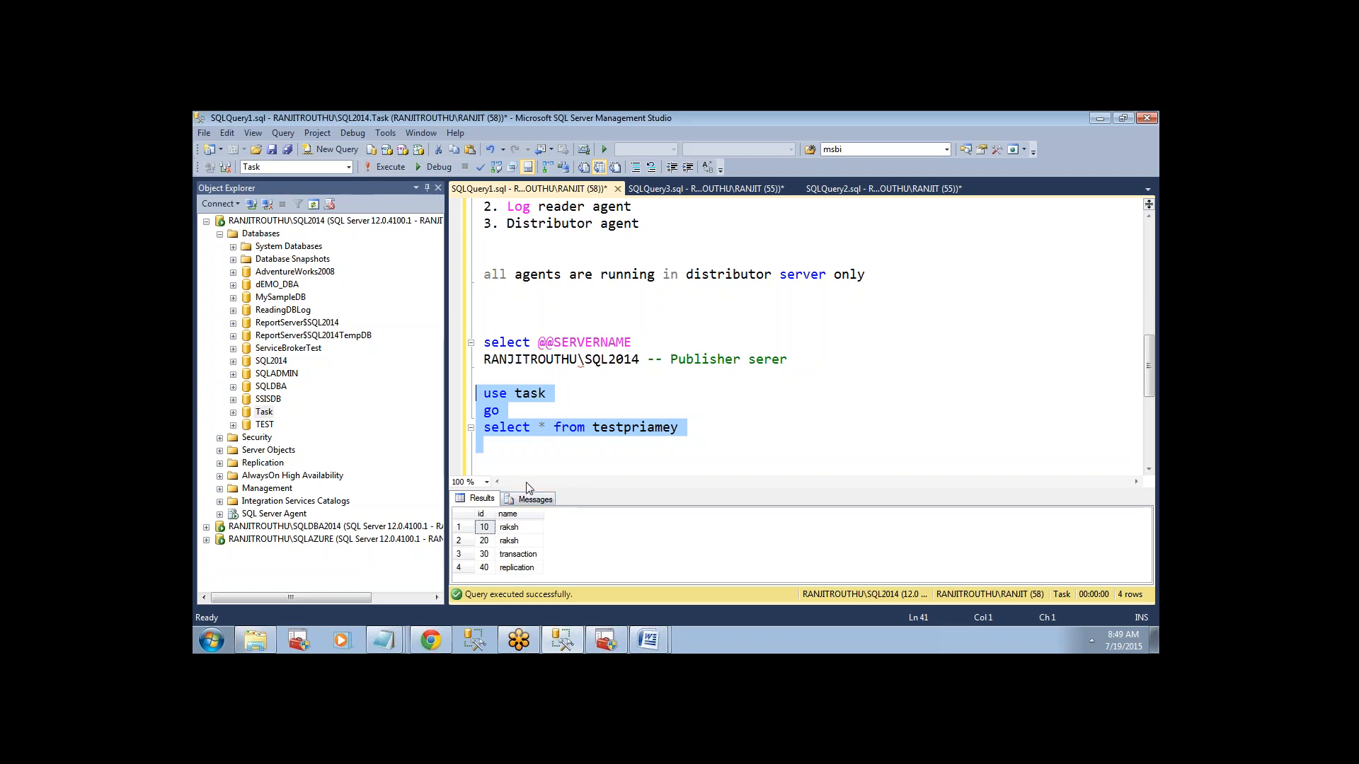
left_click_drag(527, 487, 530, 459)
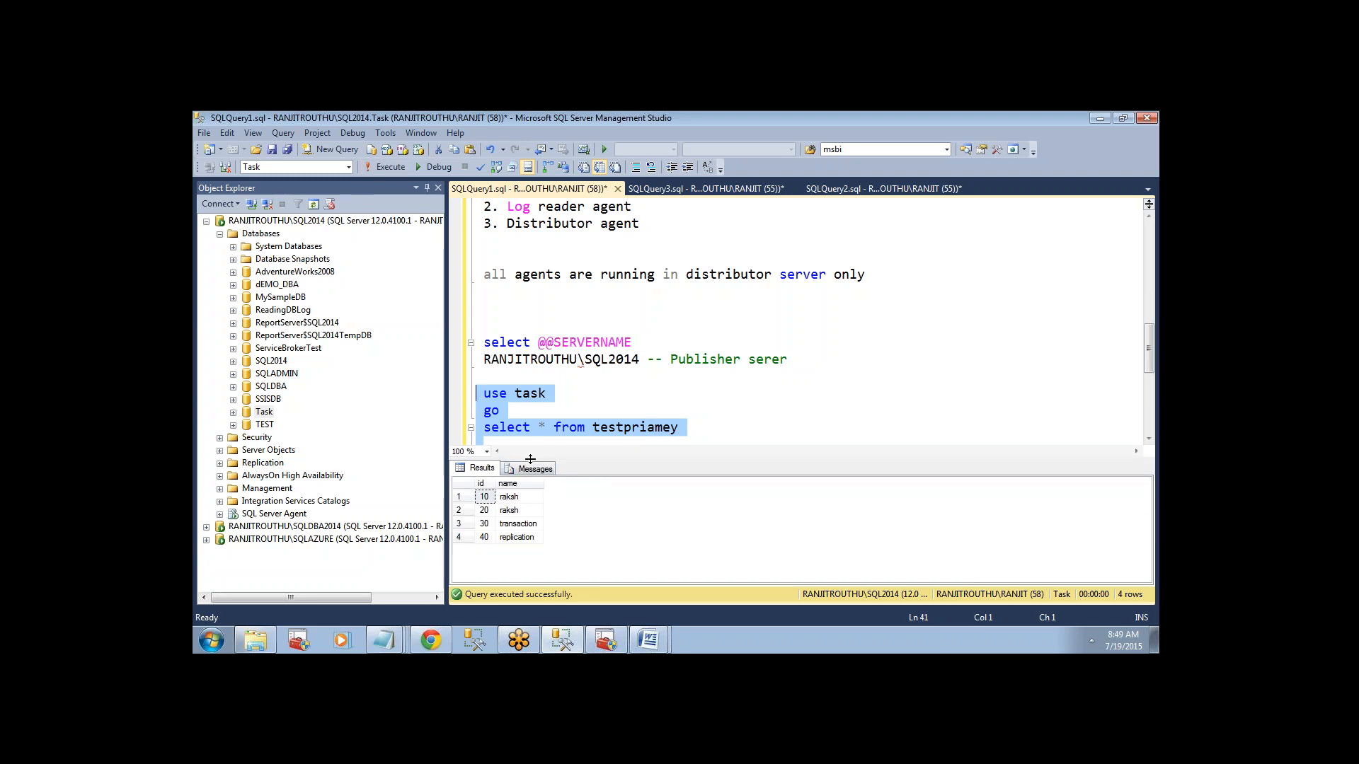
Rerun the use [traansctinal], go and select statements against SQLAZURE and highlight all returned rows.
left_click(691, 192)
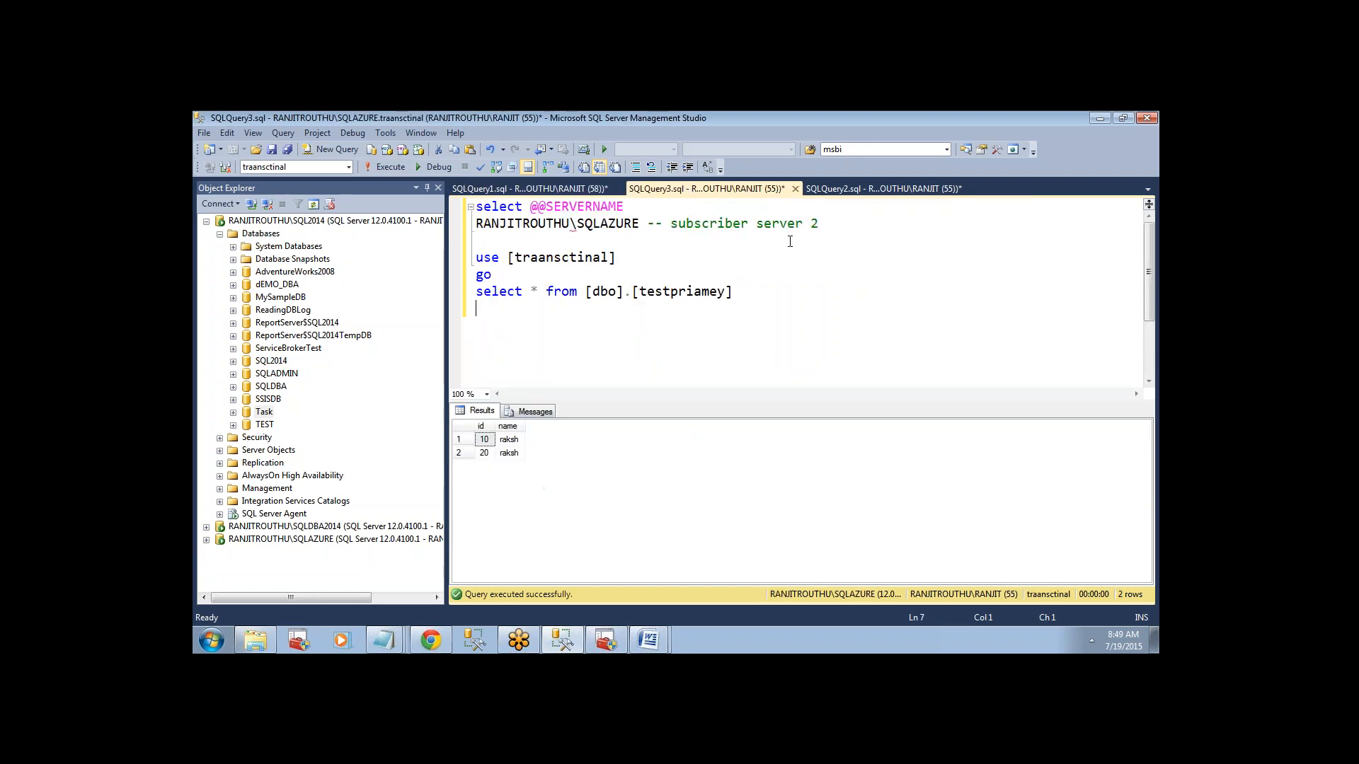
left_click_drag(747, 292, 384, 240)
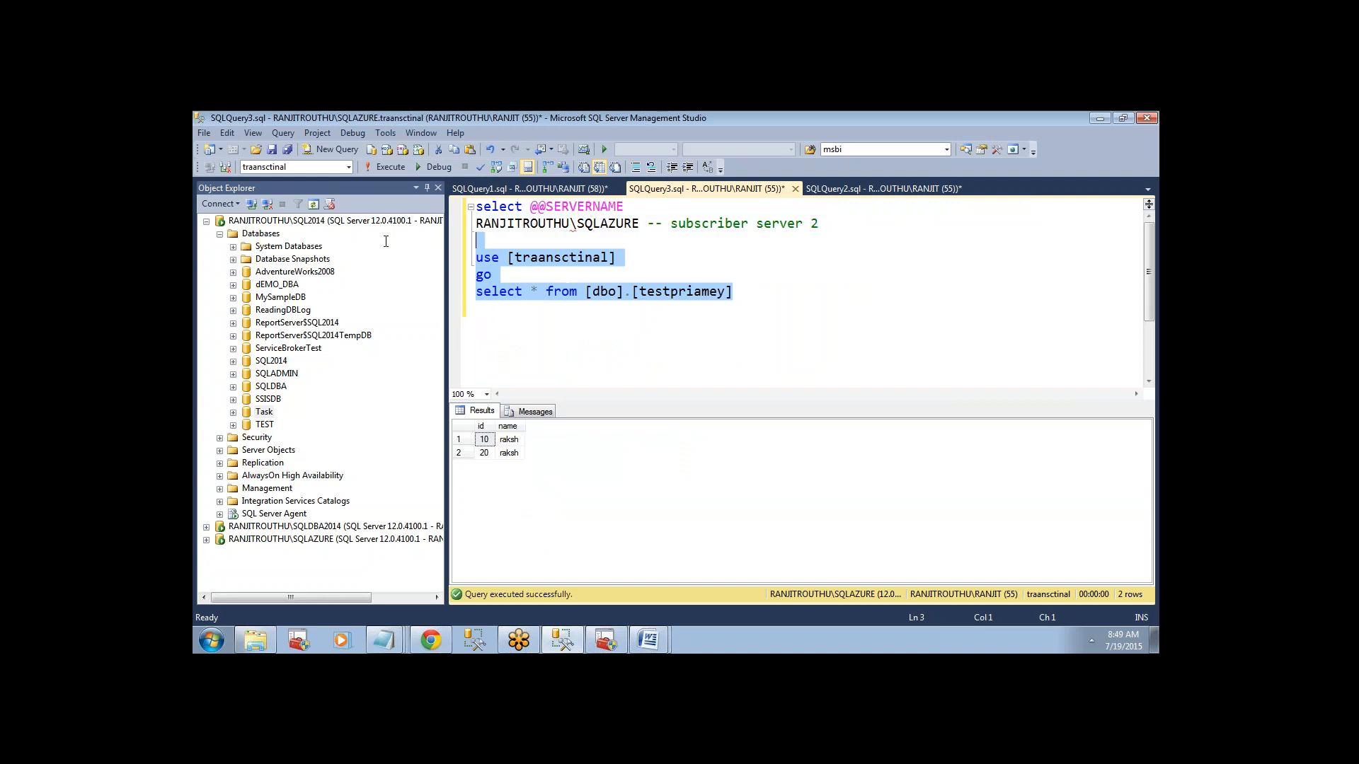
left_click(377, 168)
left_click(467, 429)
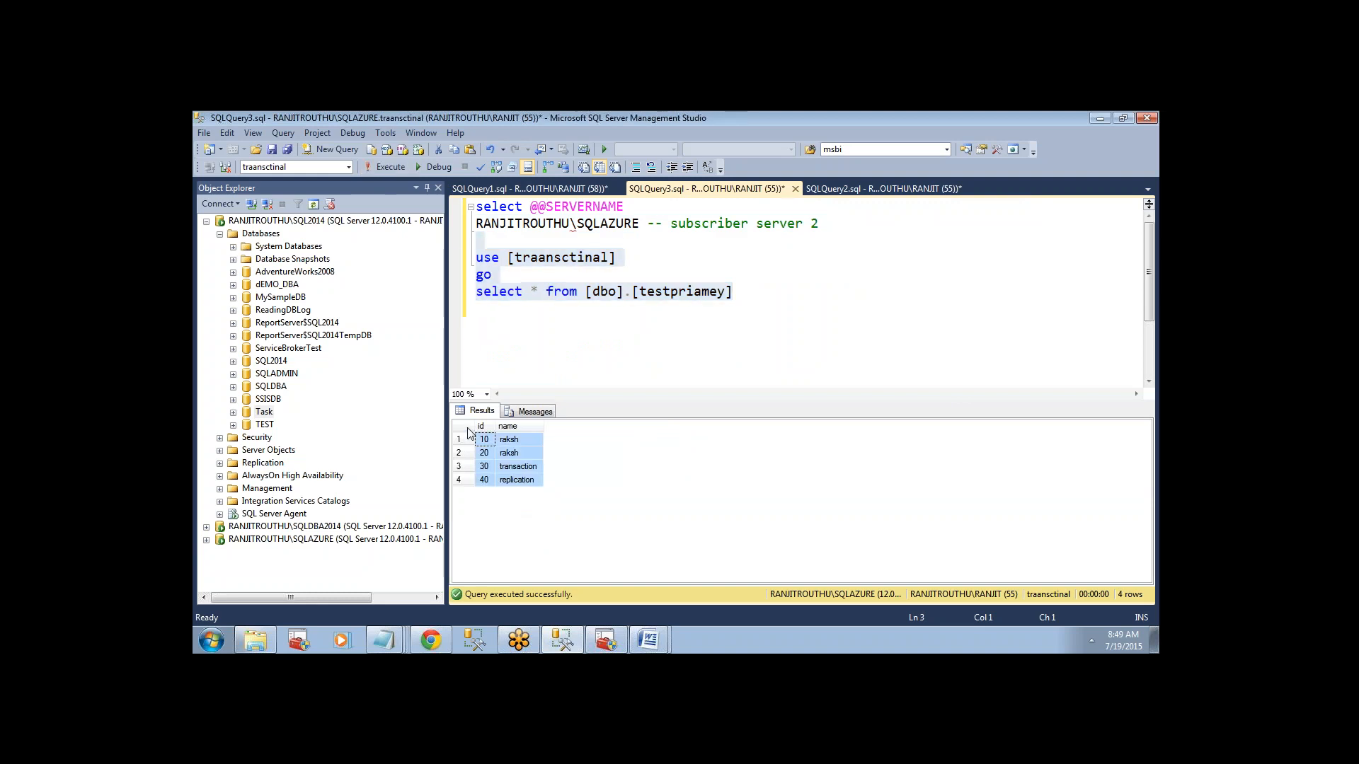
Rerun the selected use snapshot, go and select statements against SQLDBA2014 and highlight all returned rows.
left_click(877, 189)
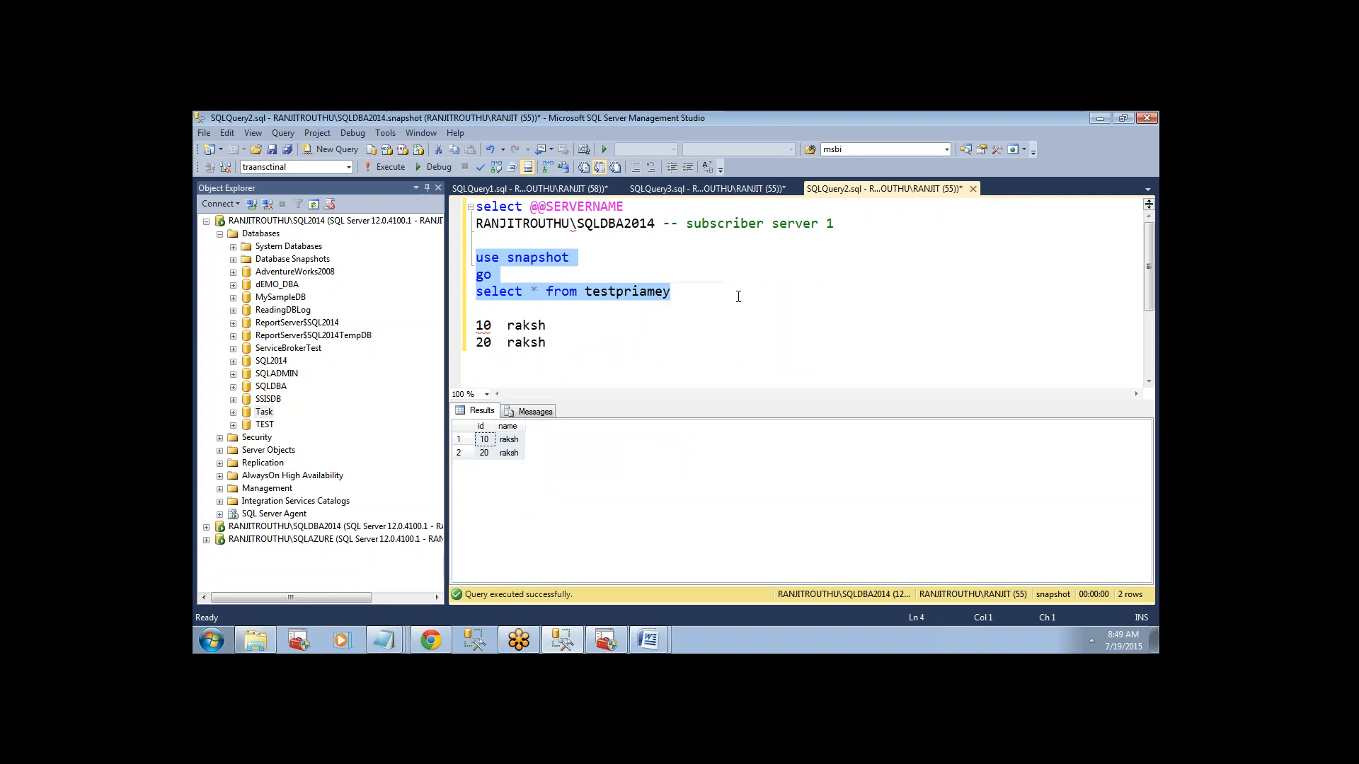
left_click(385, 167)
left_click(466, 428)
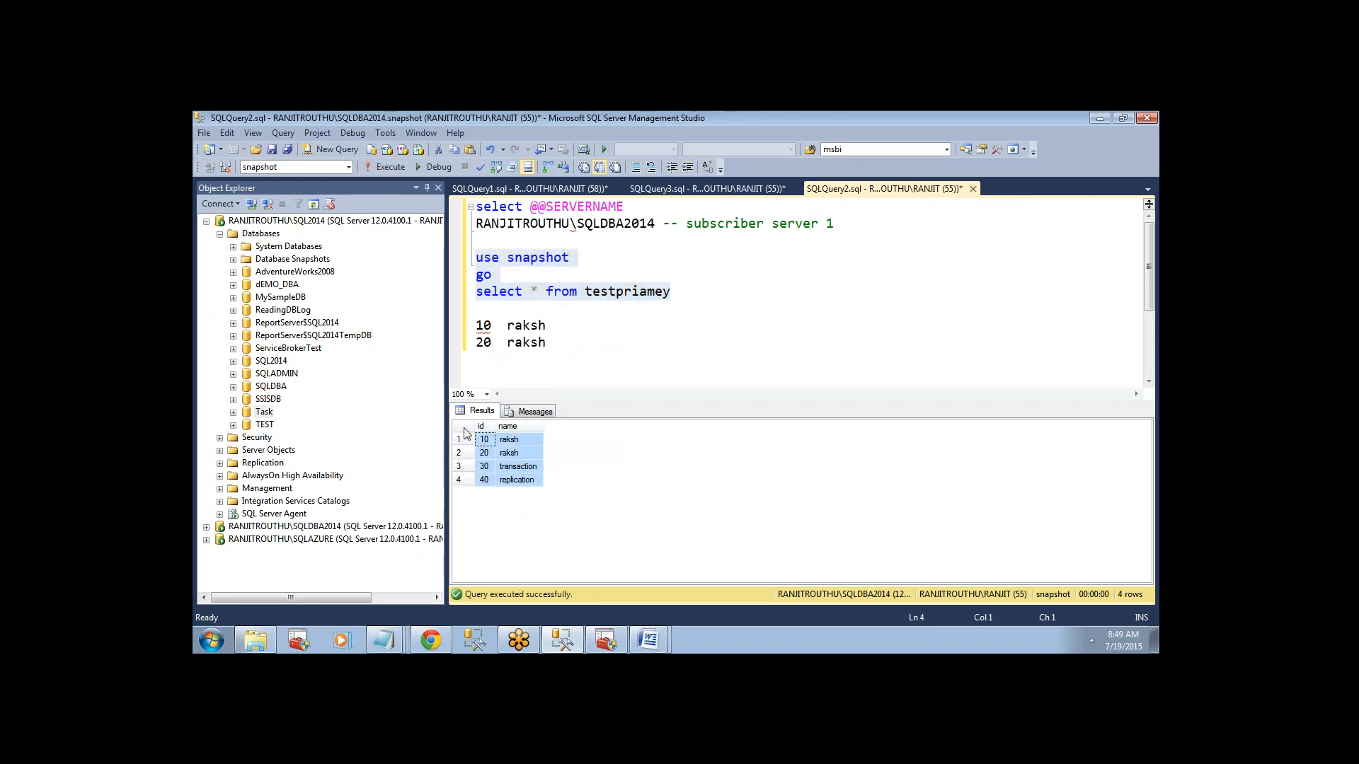
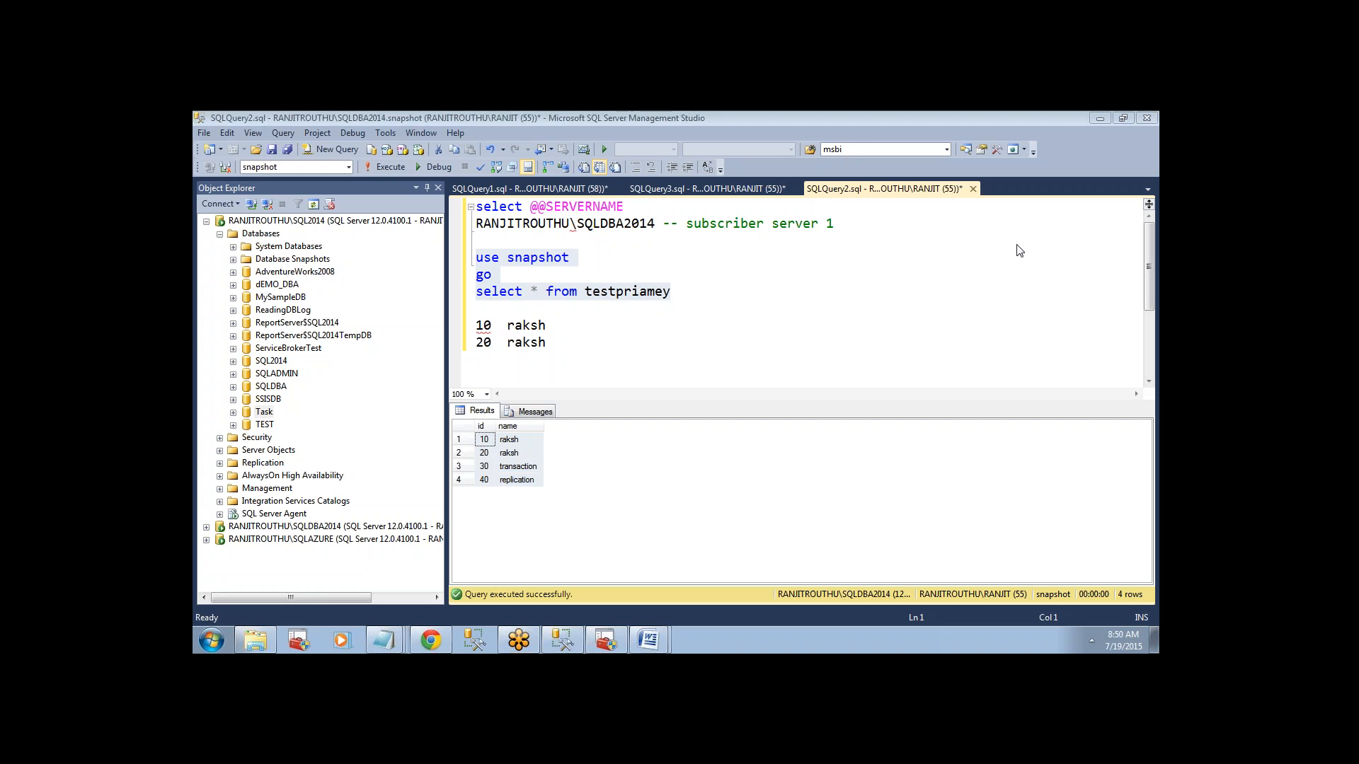
Switch to Word and copy the query that finds a table's publication name from Replication querys imp.docx.
mouse_move(647, 639)
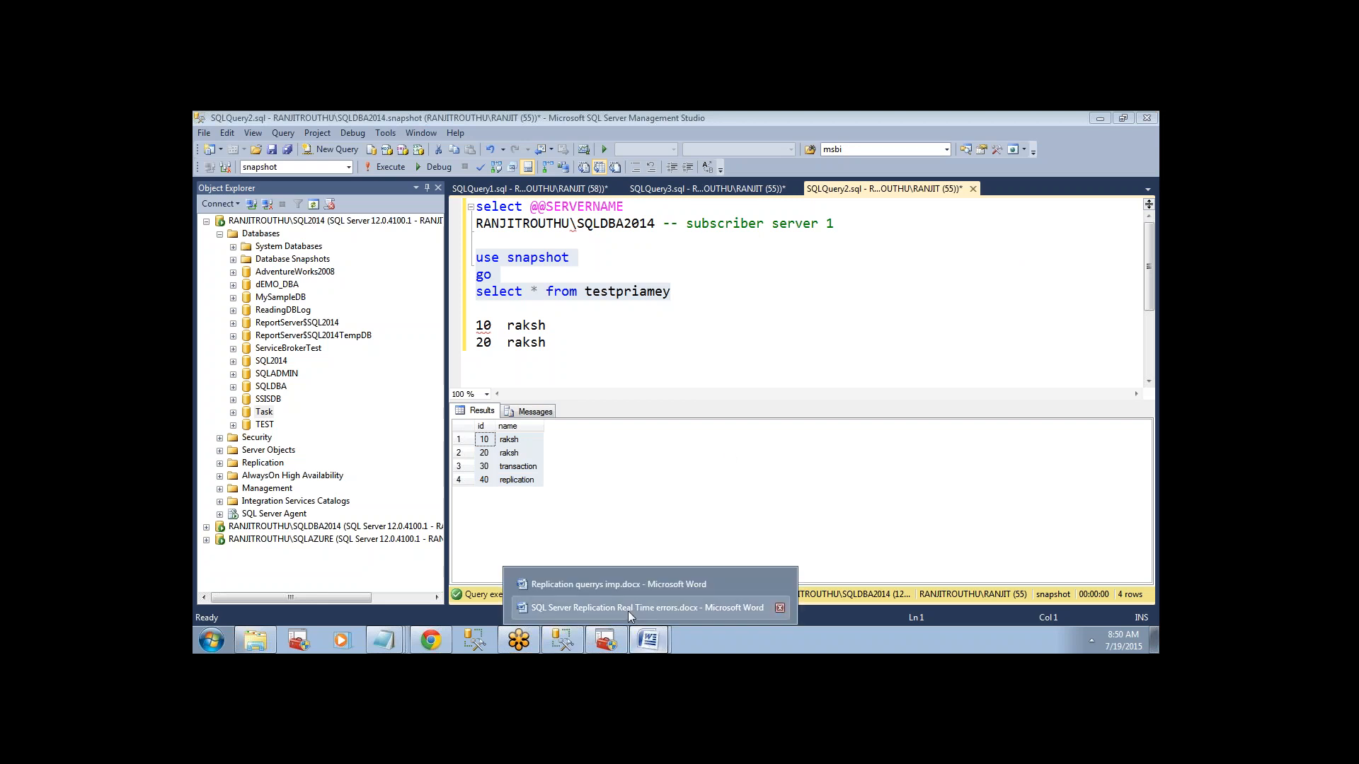
left_click(625, 609)
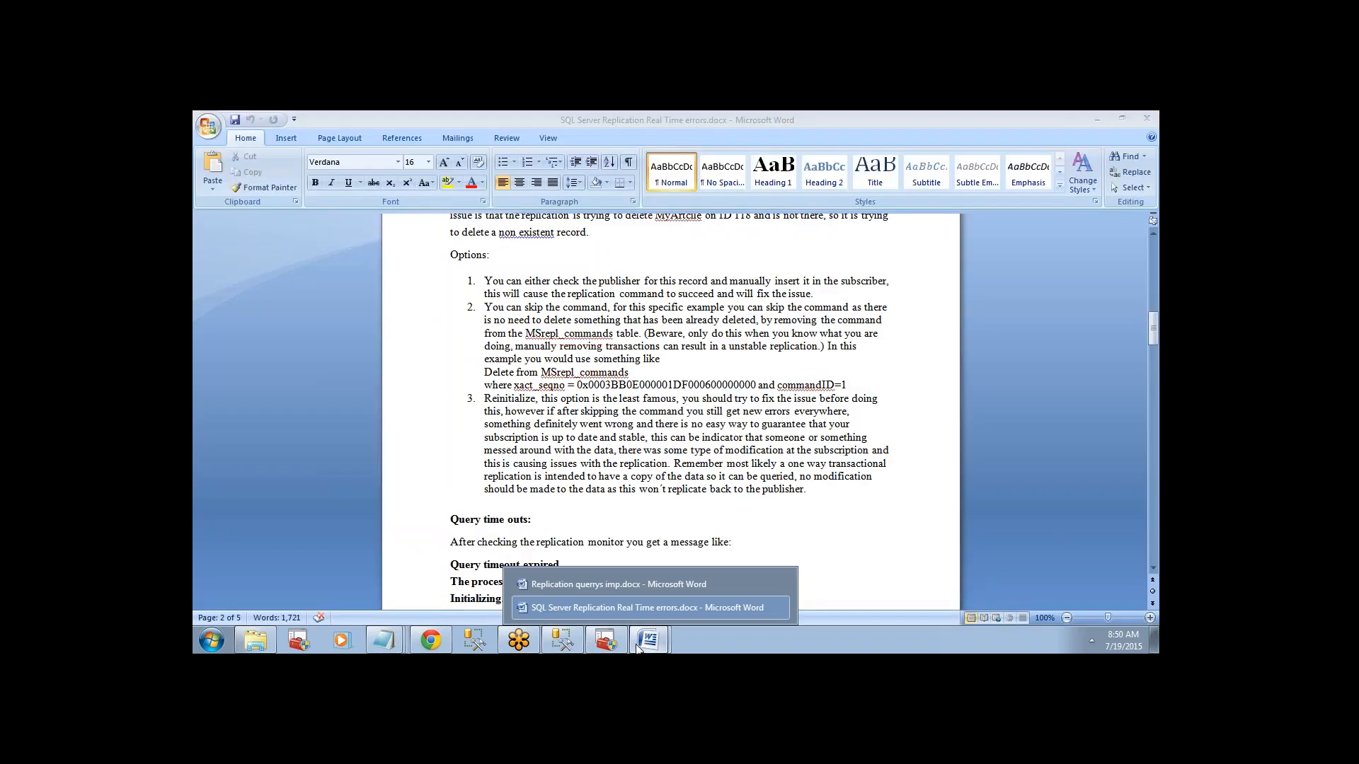
left_click(611, 589)
left_click_drag(1156, 384, 1146, 253)
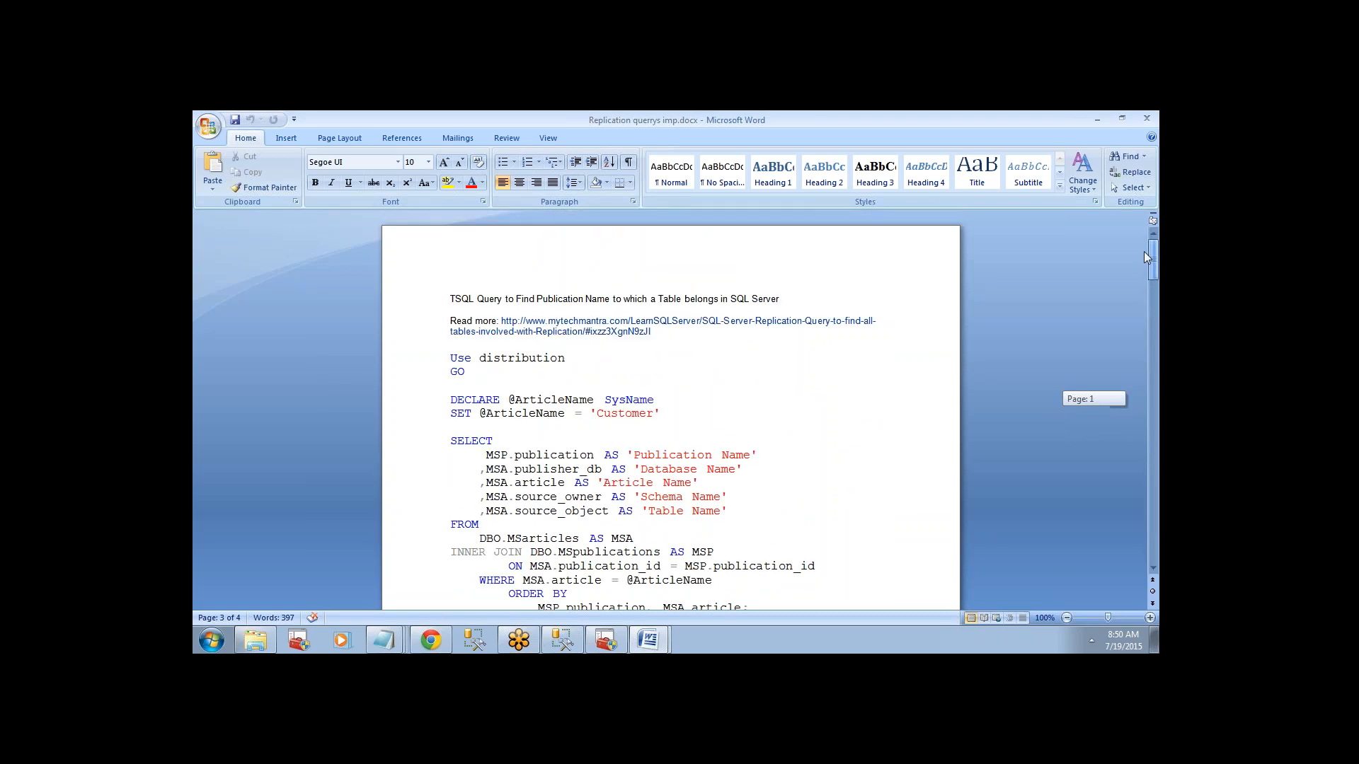
left_click_drag(1144, 252, 1145, 260)
left_click_drag(451, 275, 495, 503)
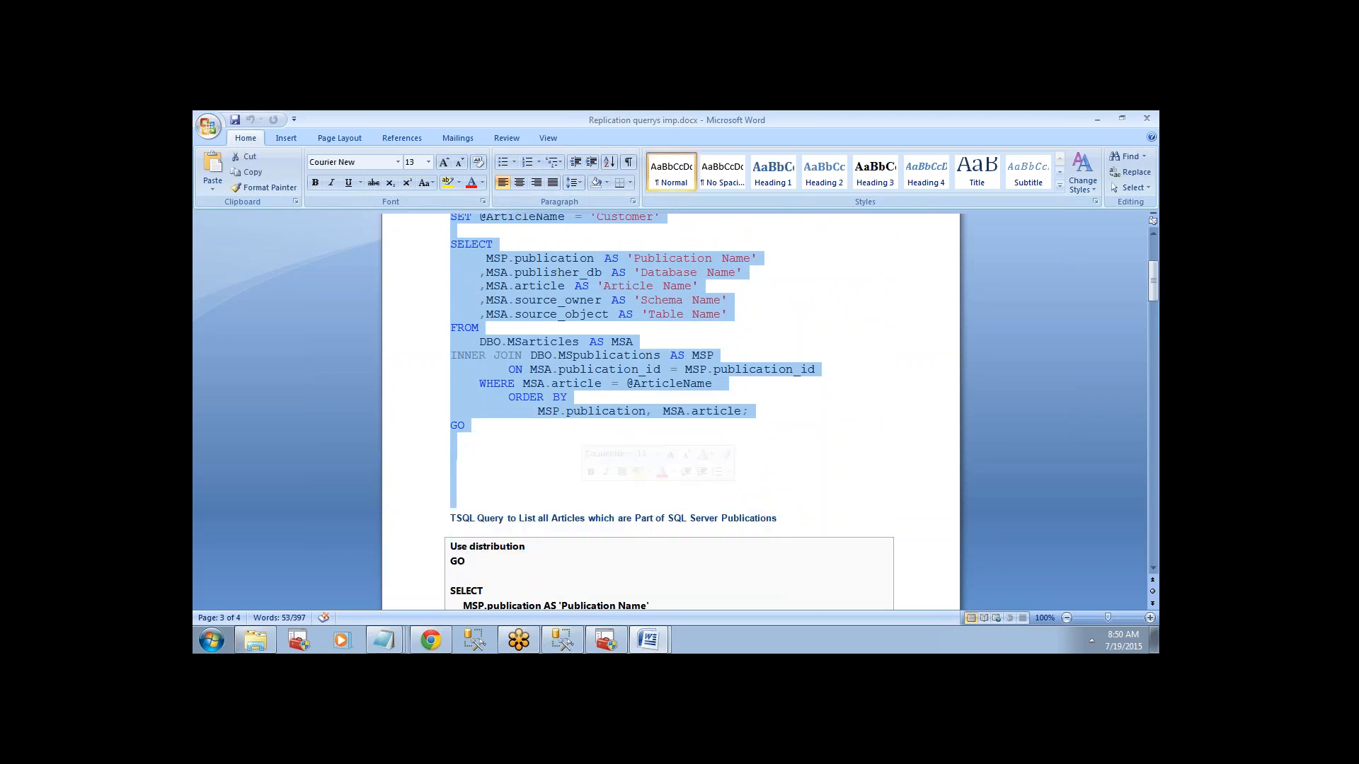
key("ctrl+c")
Switch to SQL Server Management Studio, paste the copied query into a new query window on SQL2014 and run it.
left_click(563, 639)
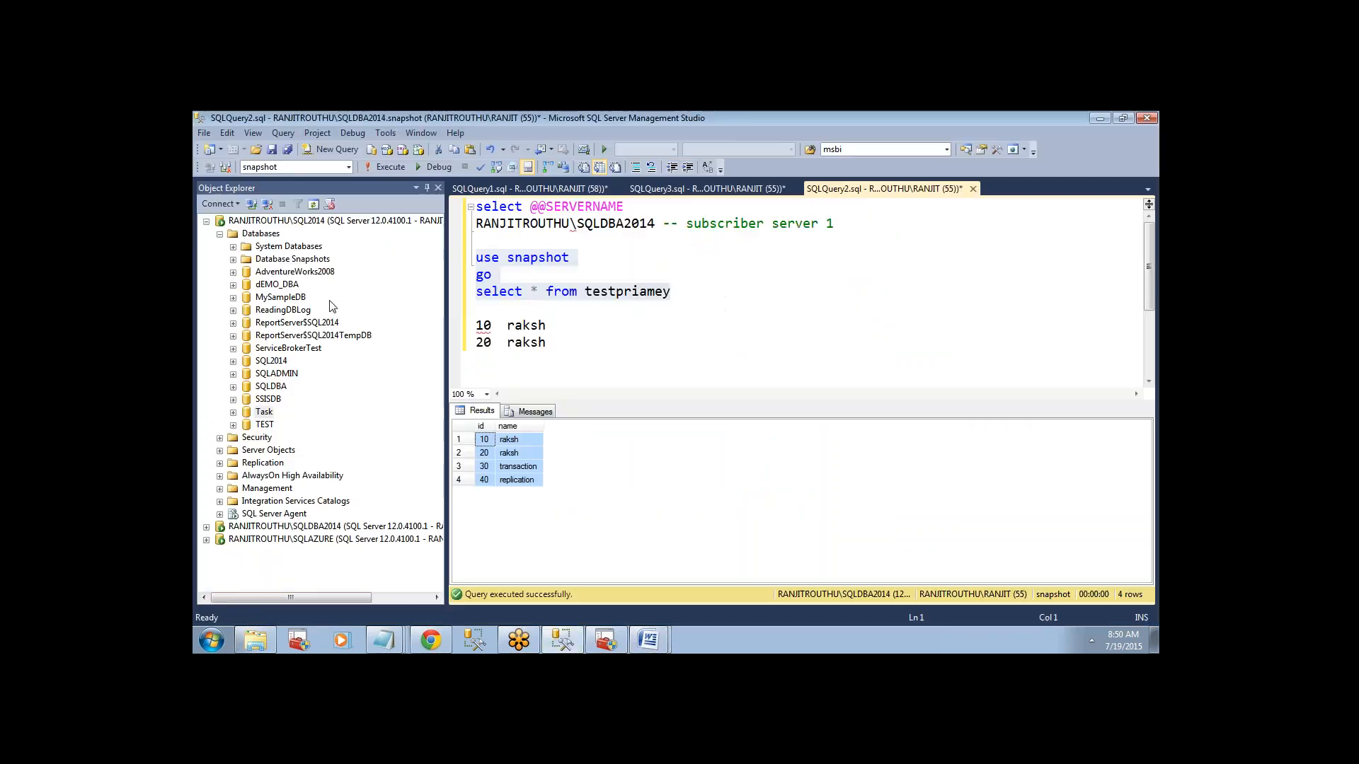
left_click(270, 221)
key("ctrl+n")
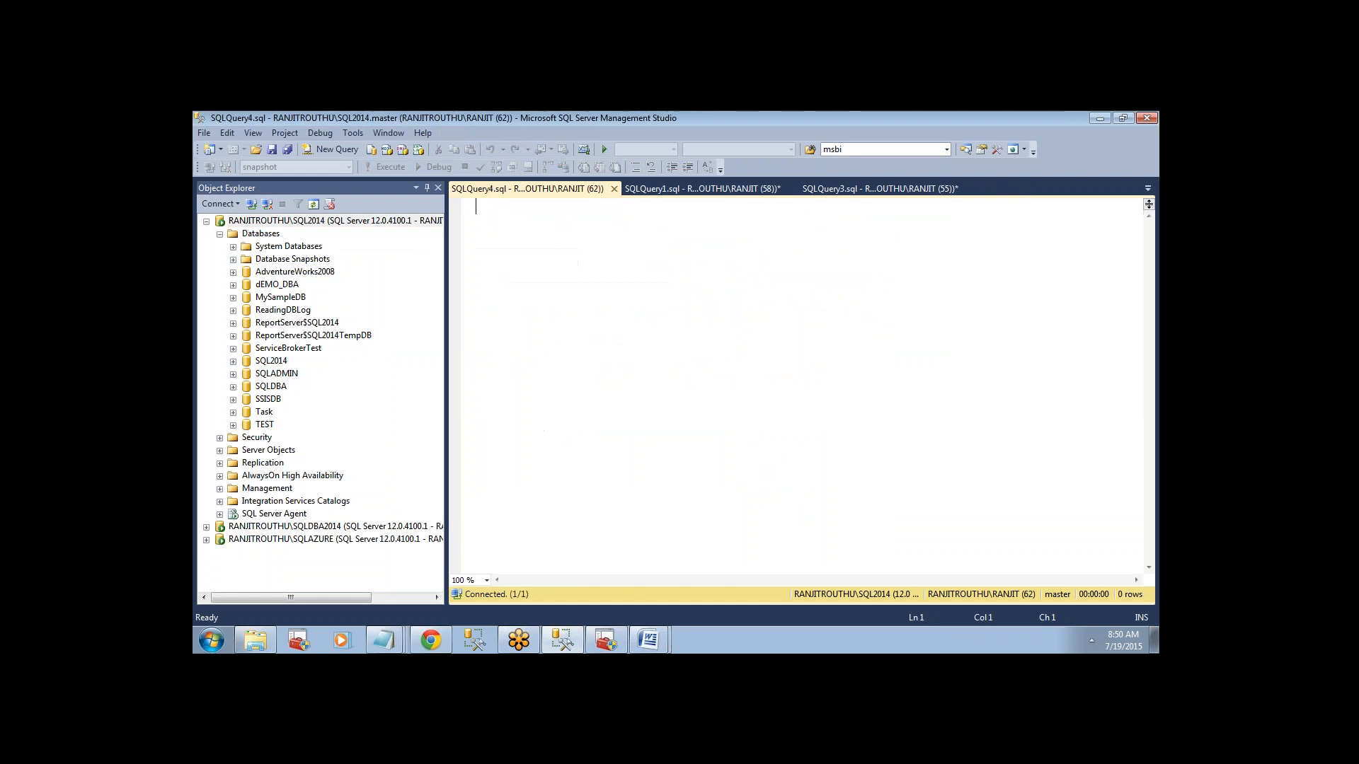
key("ctrl+v")
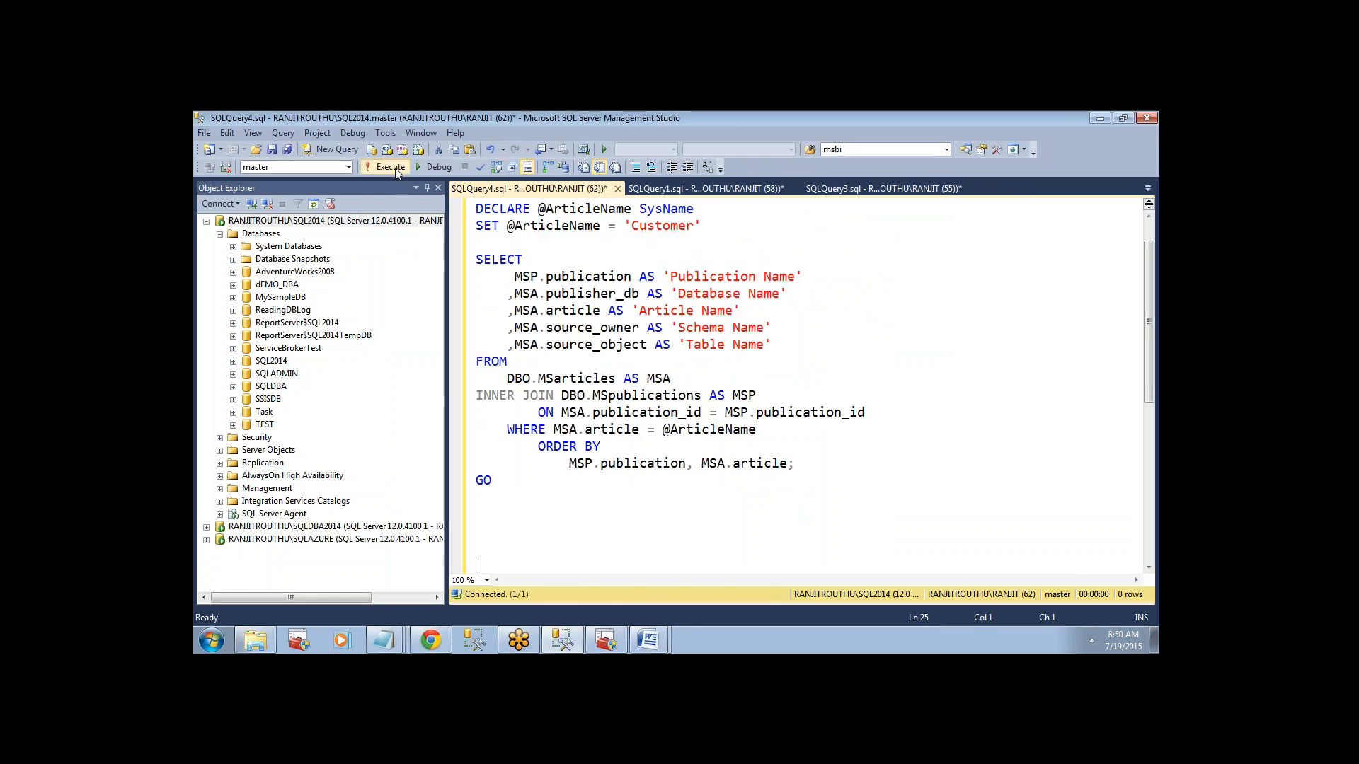
left_click(396, 170)
left_click(694, 327)
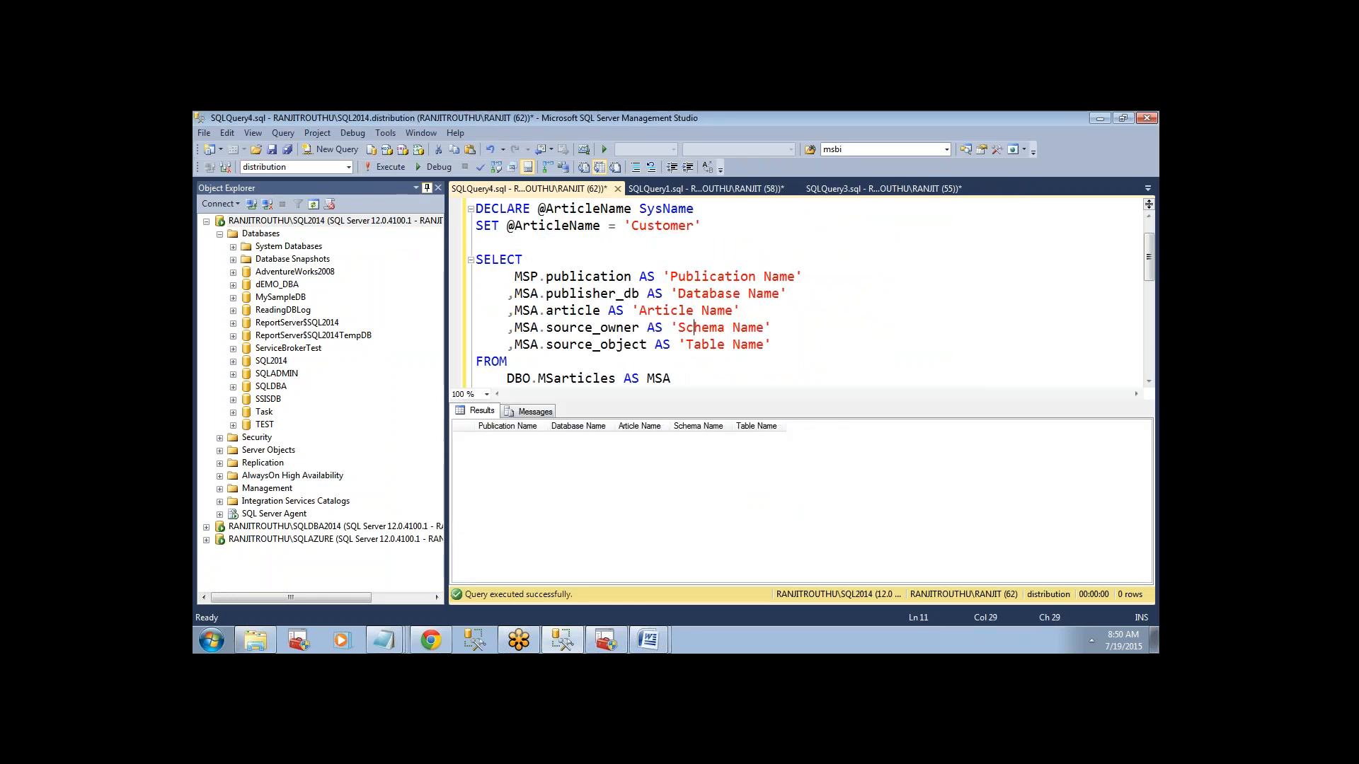
left_click_drag(1149, 269, 1147, 259)
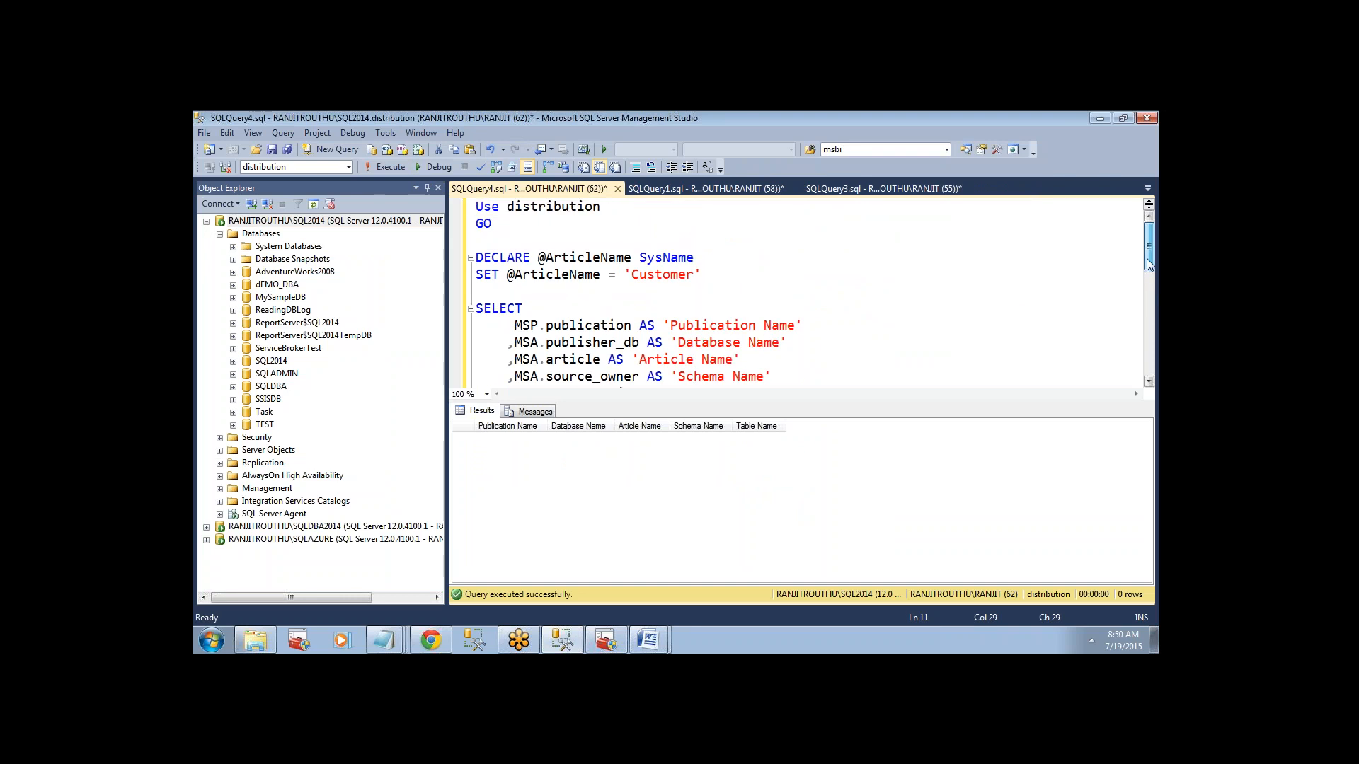
Check which table the snapshot_emp_publ publication publishes in its article properties, then close the properties.
double_click(666, 274)
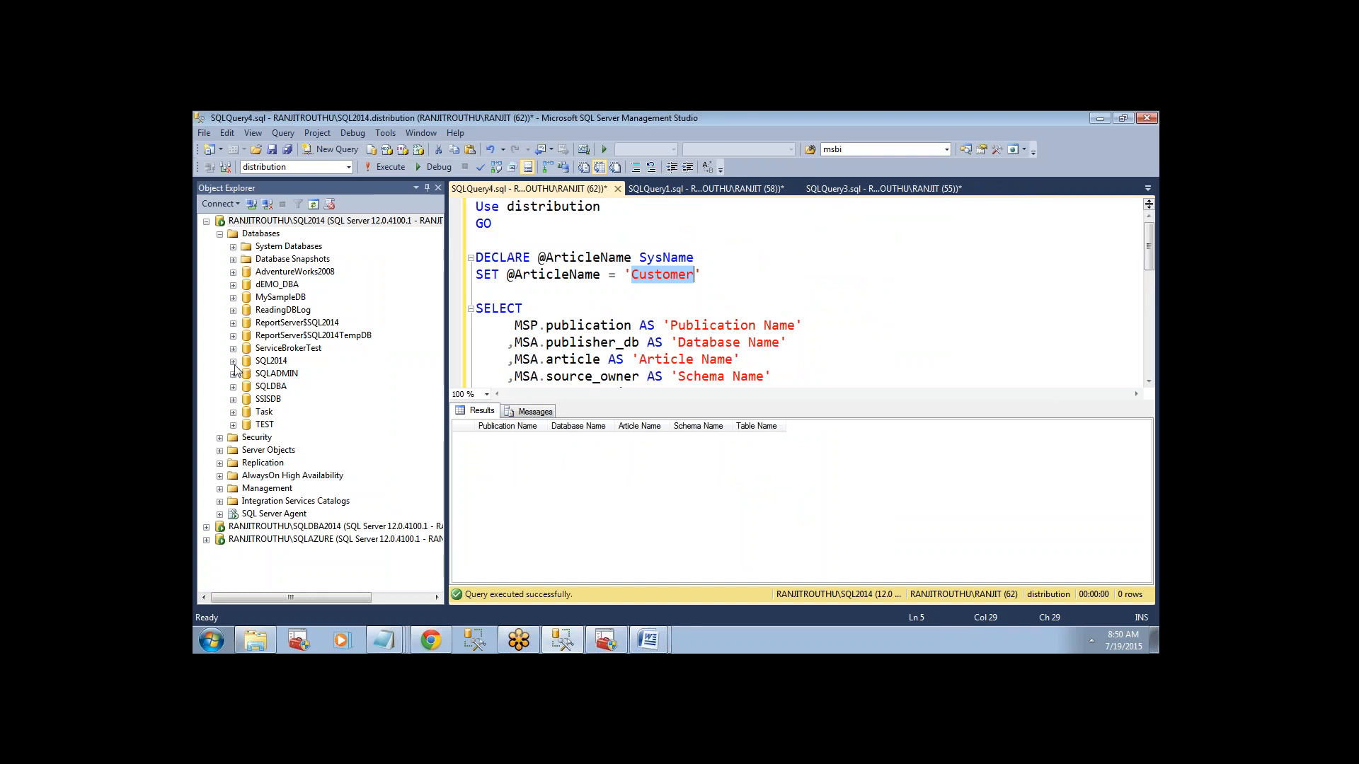
left_click(219, 233)
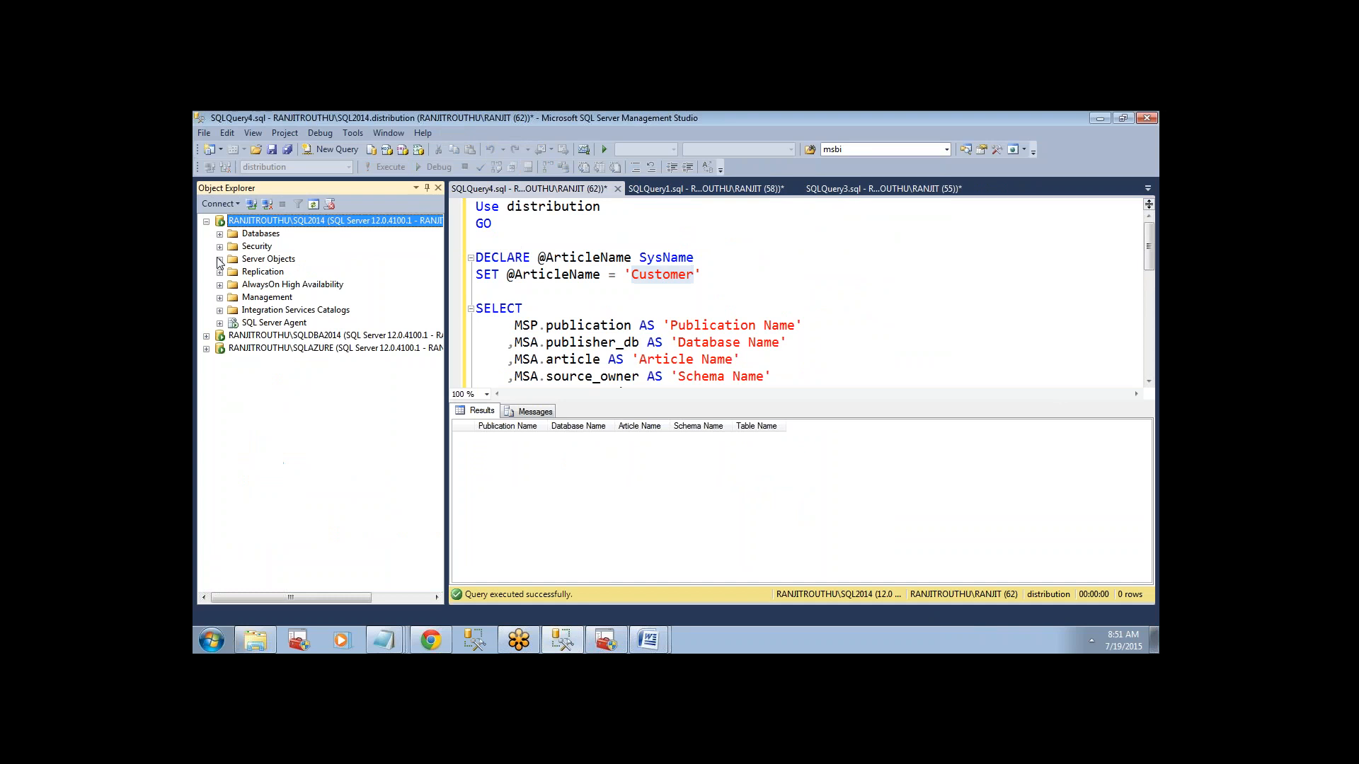
left_click(219, 272)
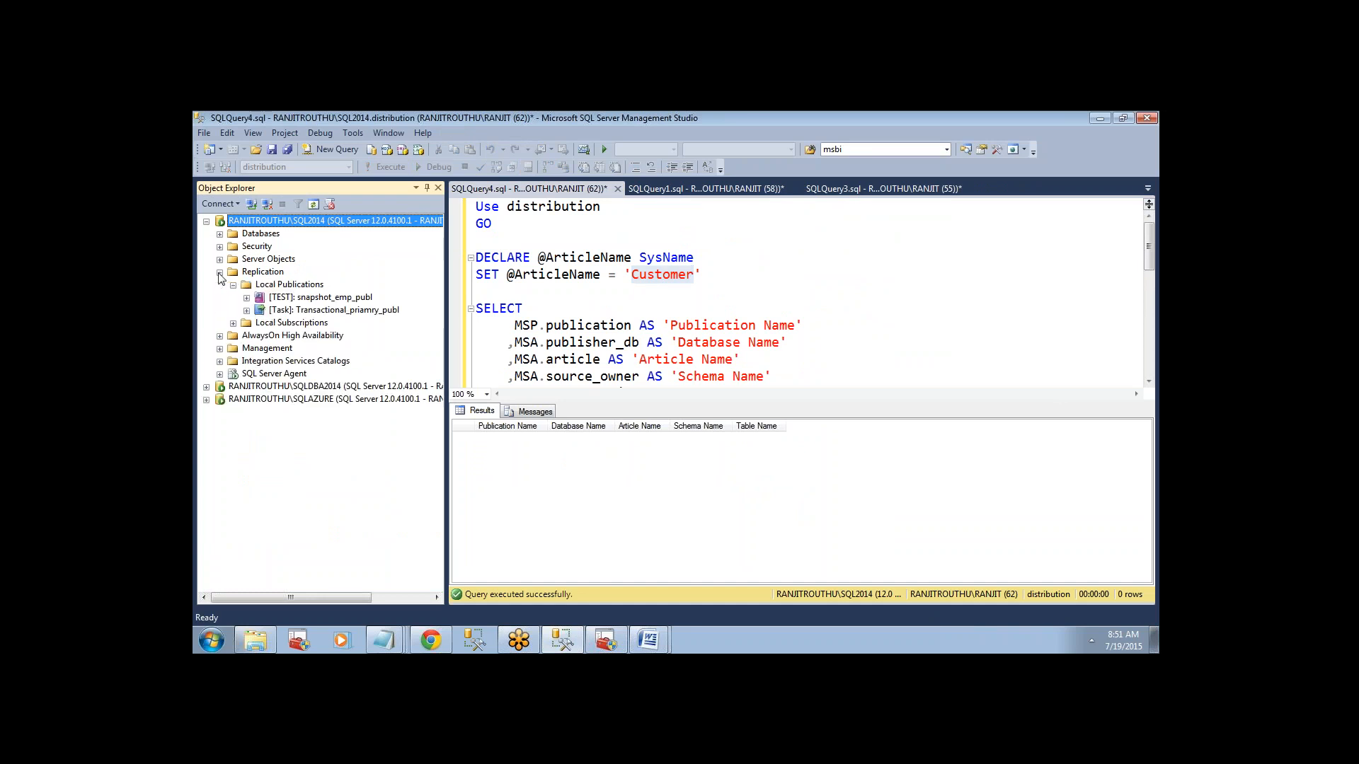
right_click(292, 303)
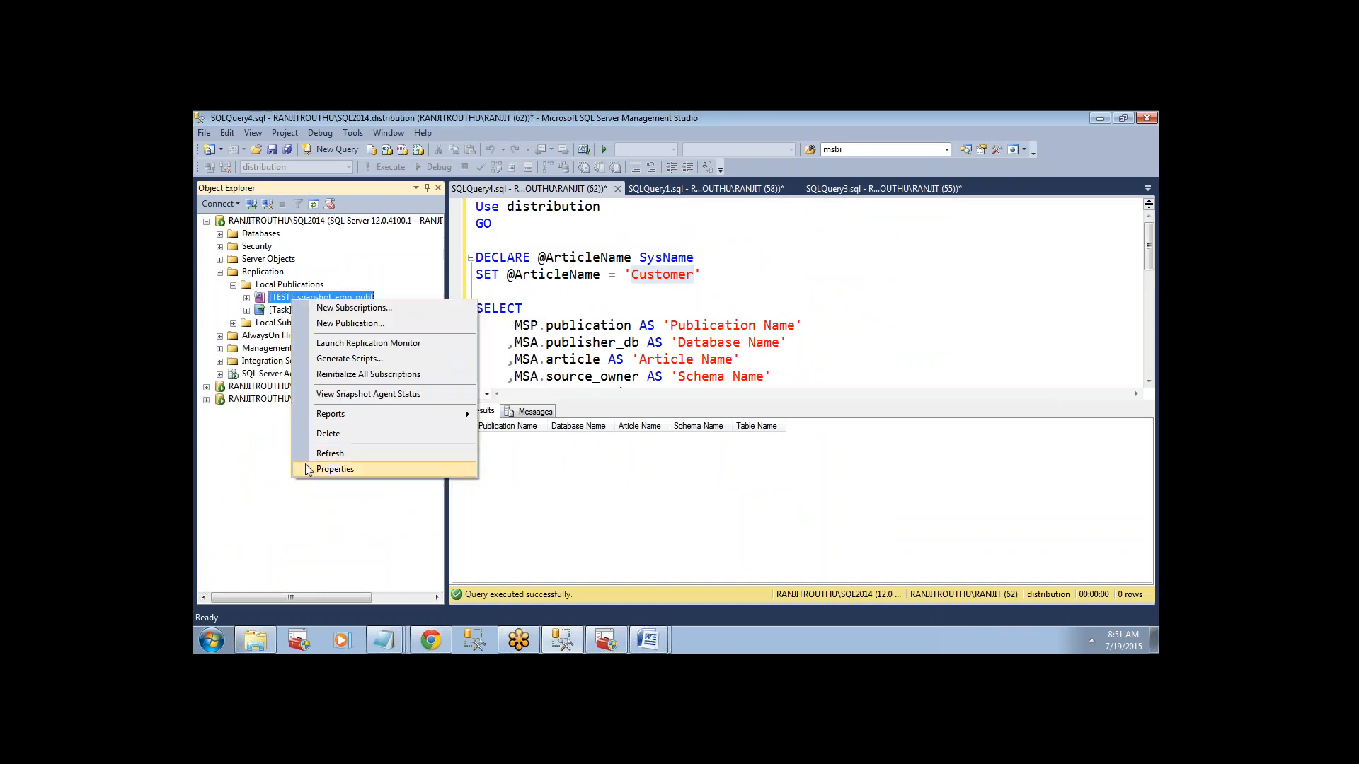
left_click(332, 467)
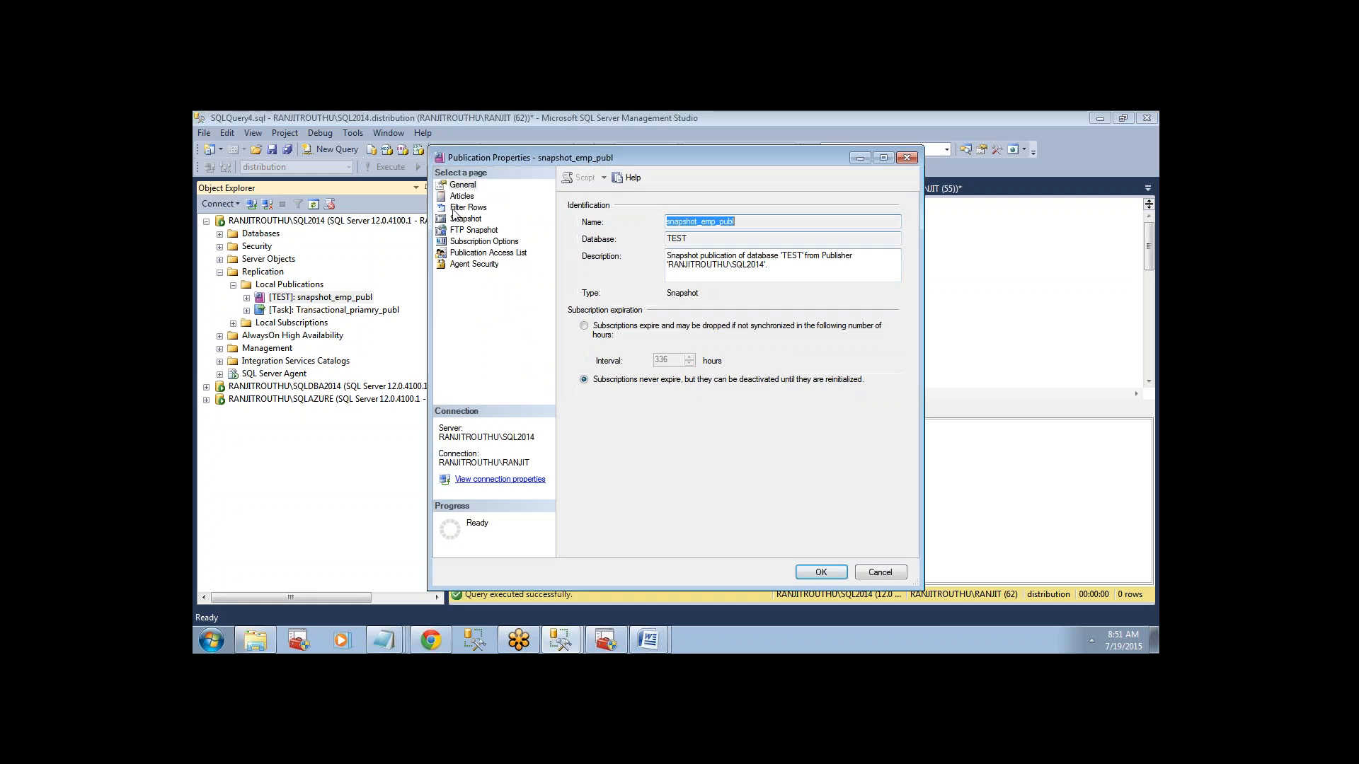
left_click(461, 196)
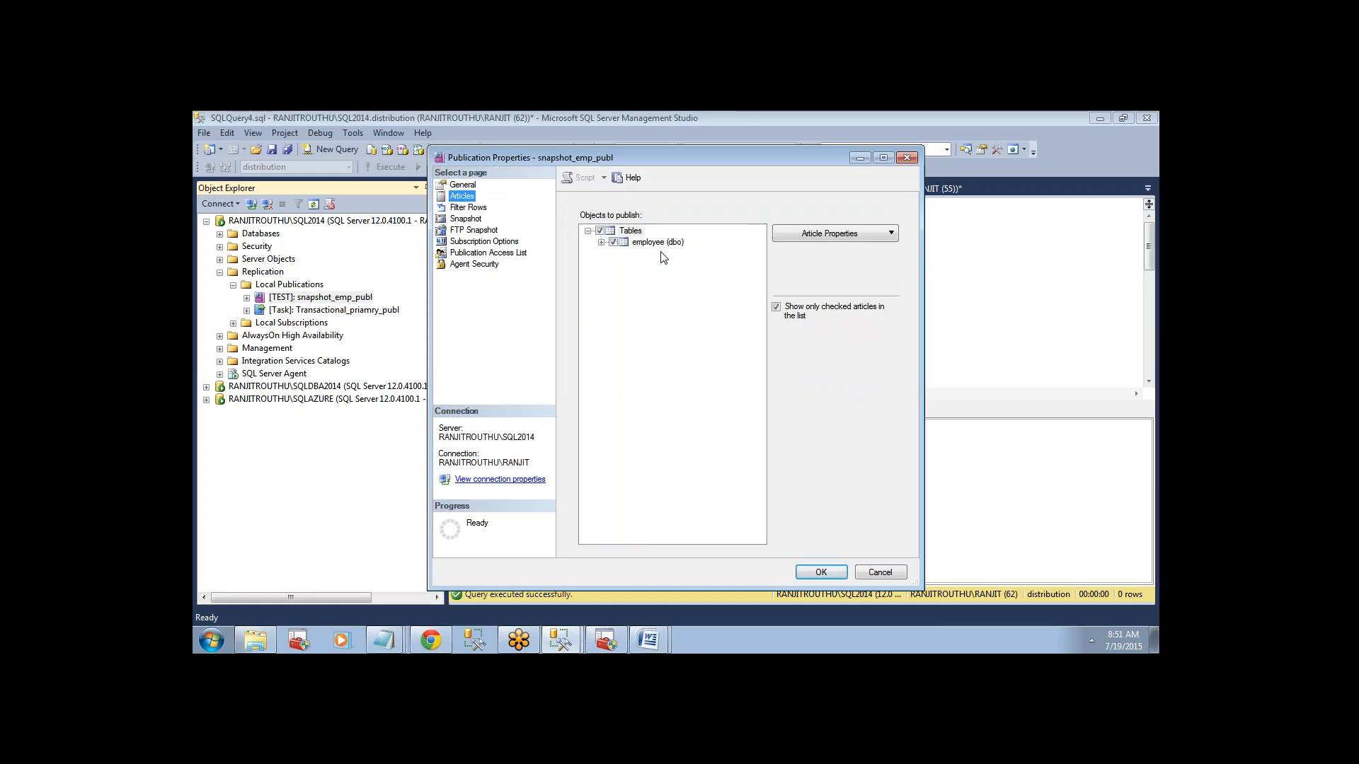
left_click(907, 157)
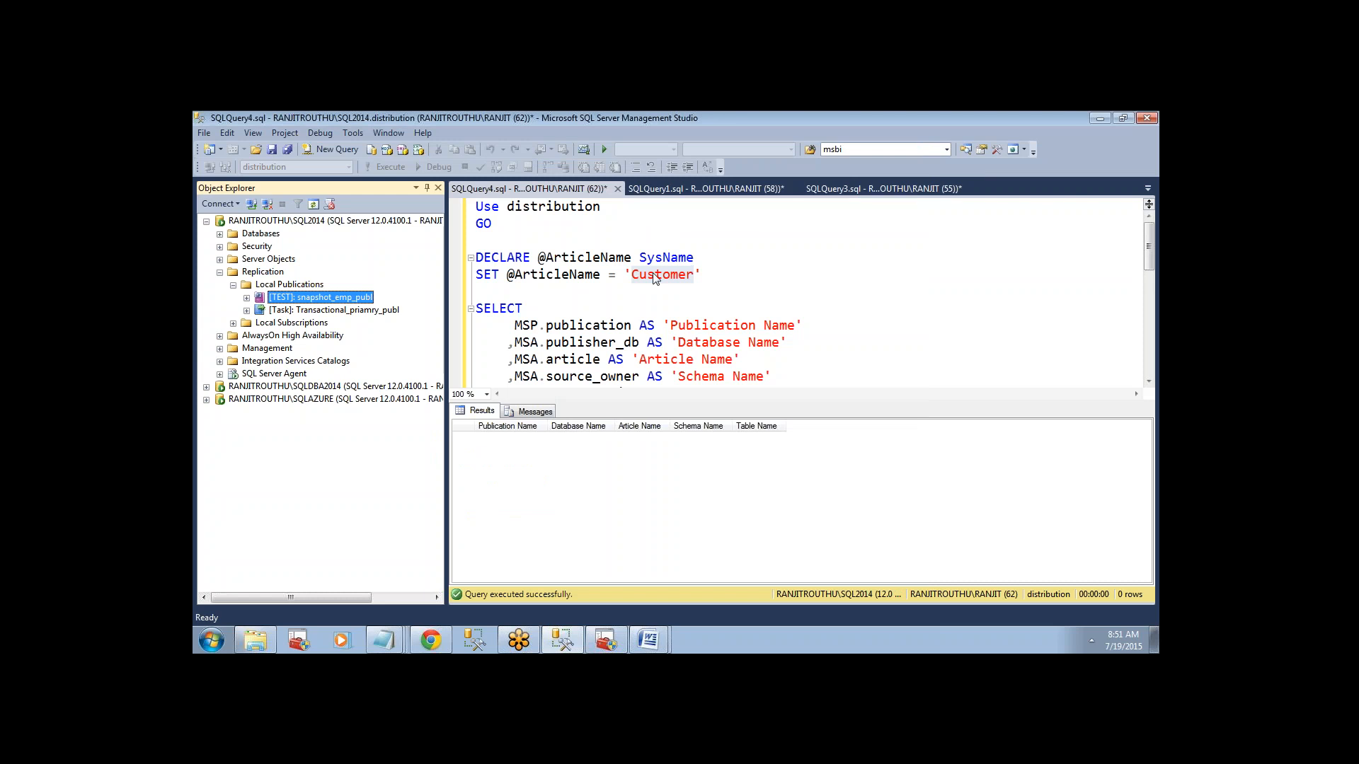
double_click(655, 278)
type("empl")
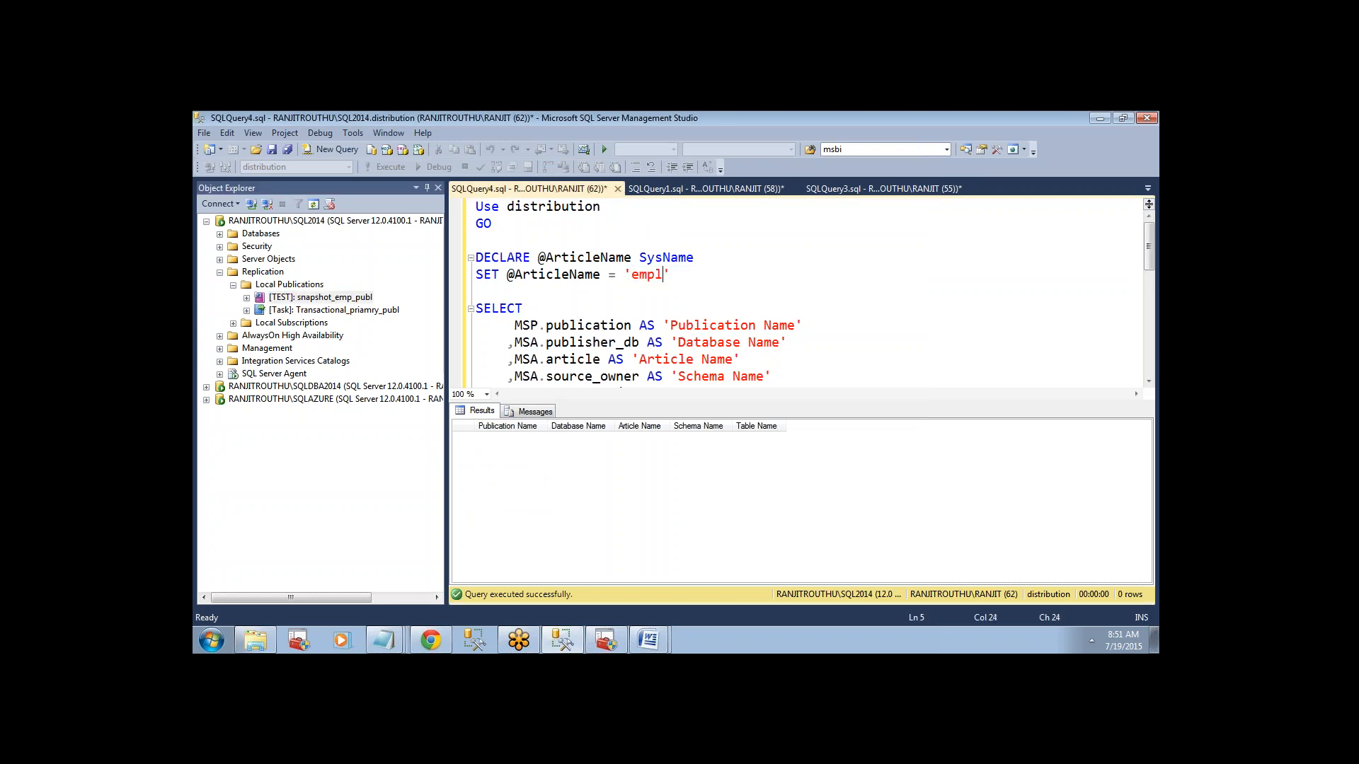
type("oyee")
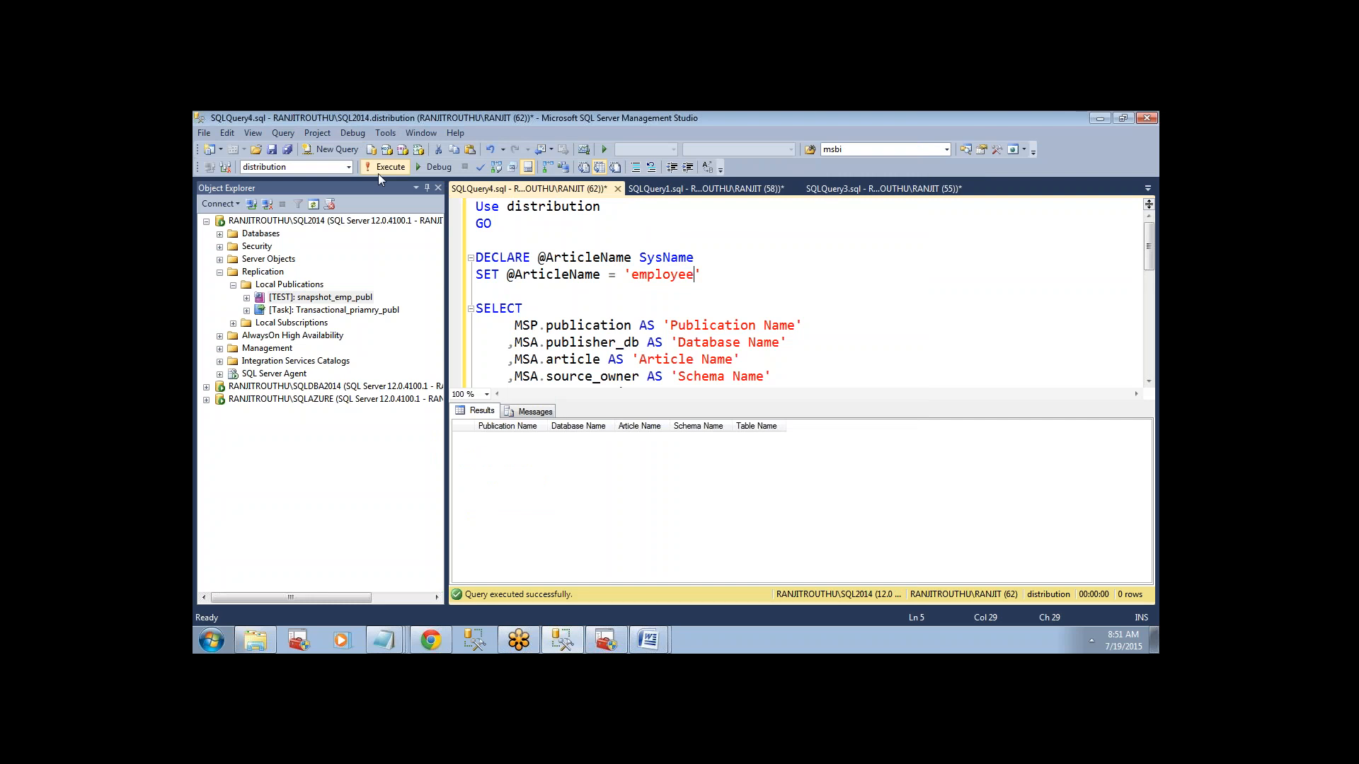
left_click(385, 170)
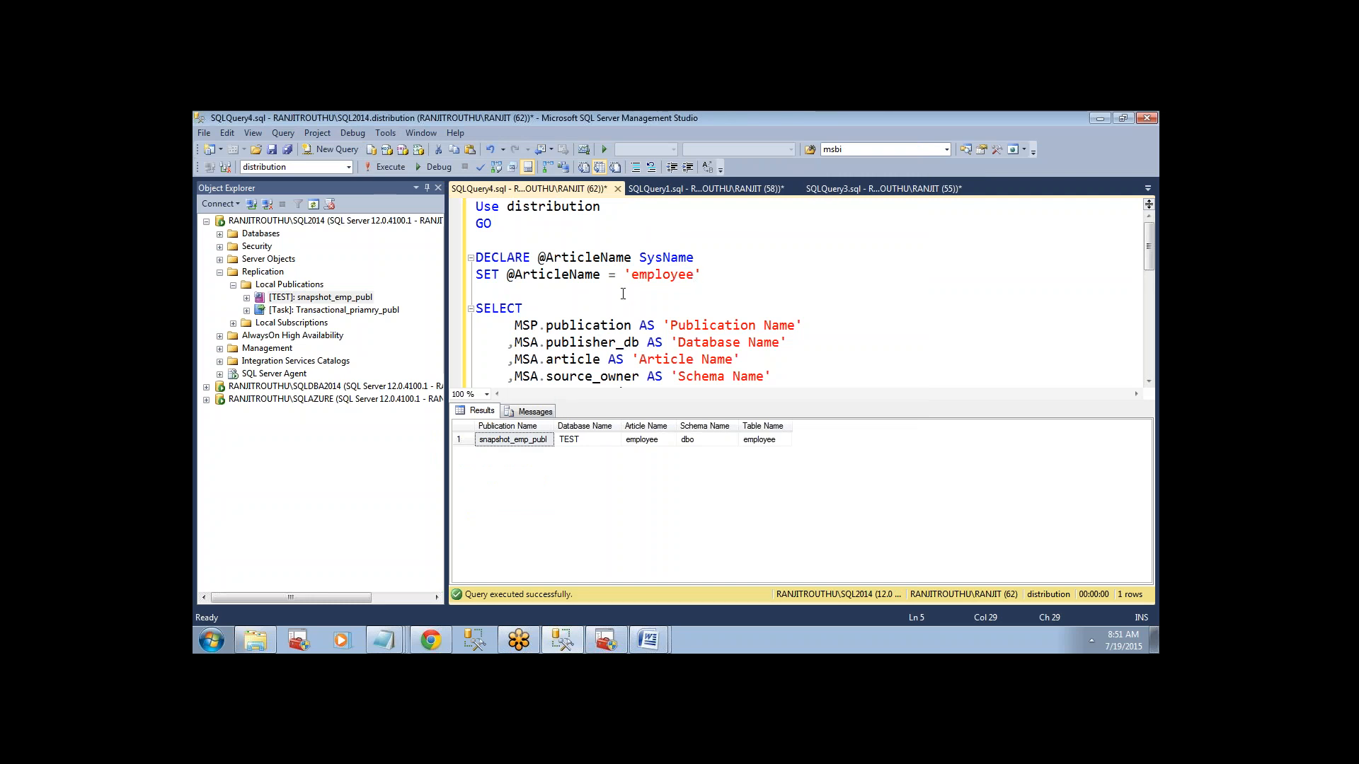
Review the publication, database, article and table names returned for the employee article and compare them with the query.
double_click(643, 280)
mouse_move(323, 302)
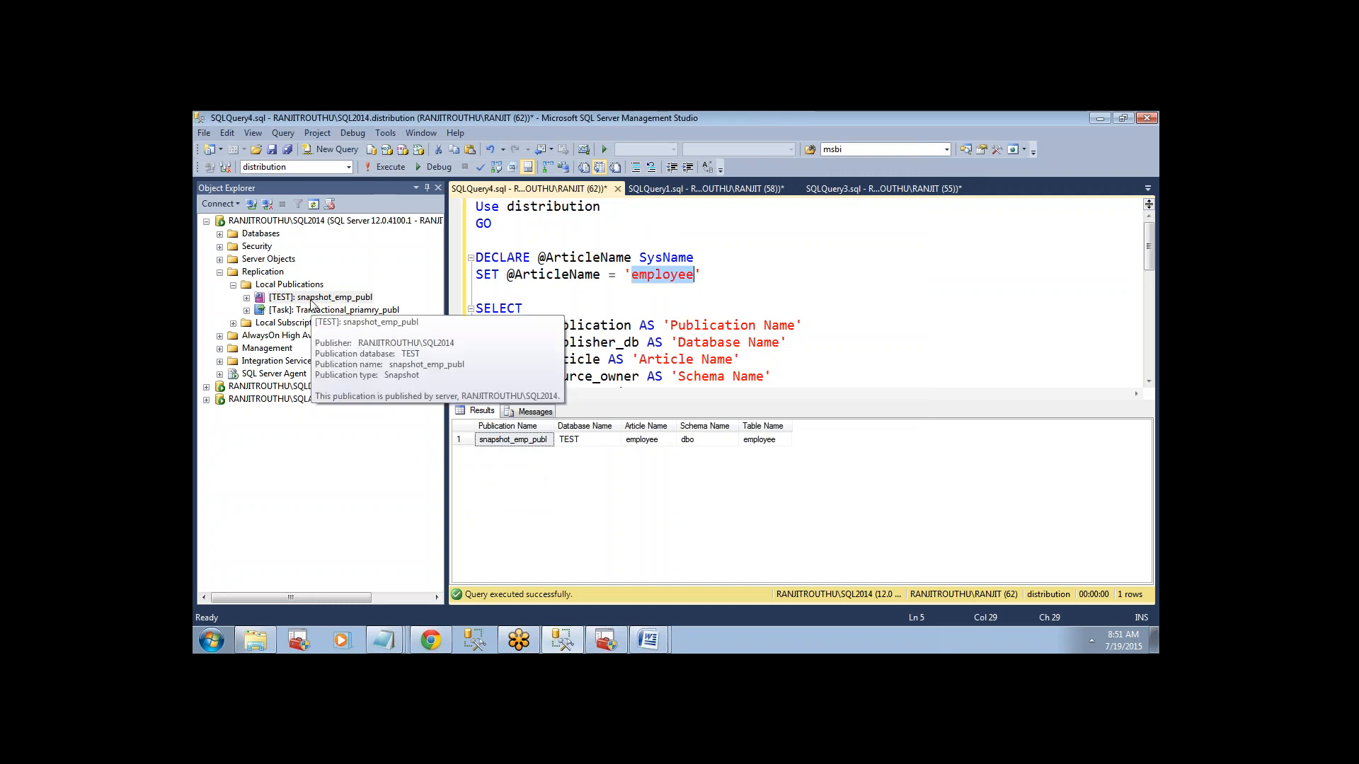
left_click(510, 442)
left_click(590, 443)
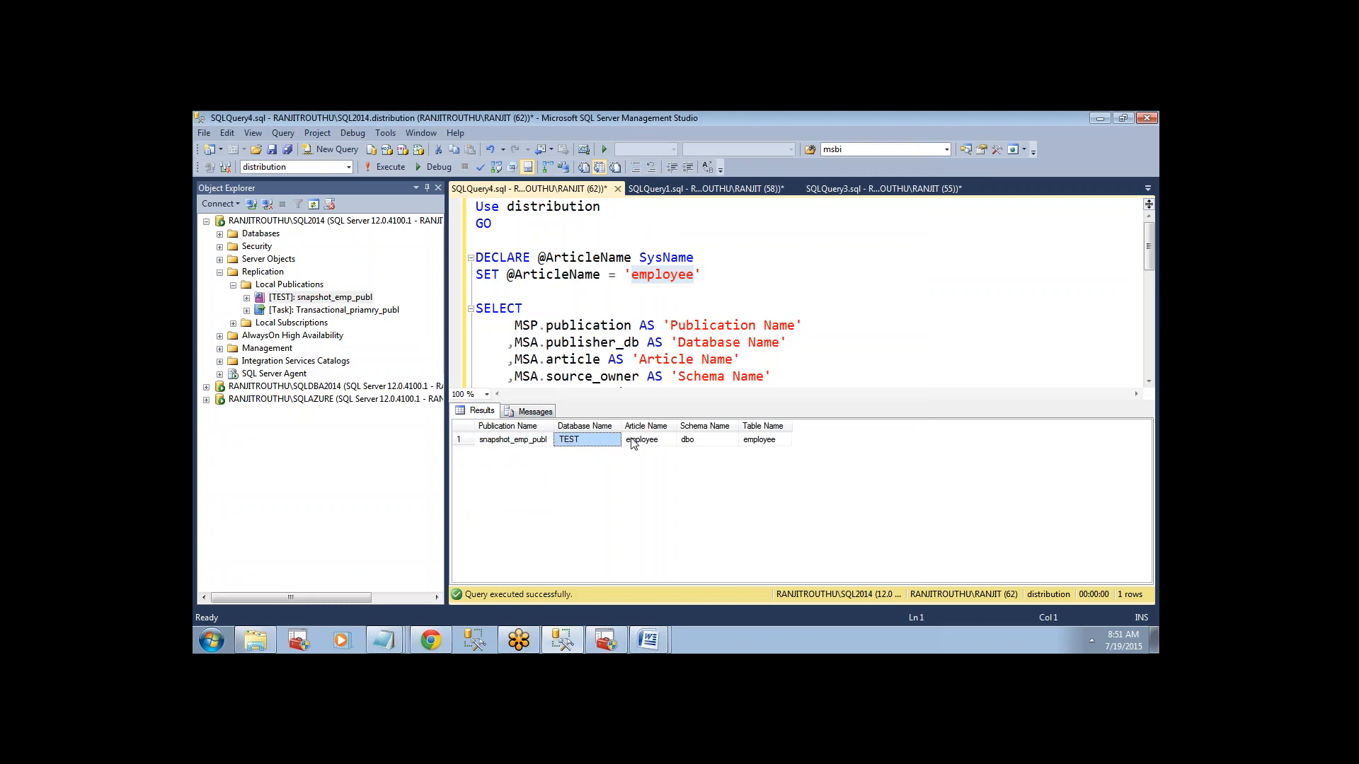
left_click(632, 442)
left_click(736, 442)
left_click(743, 442)
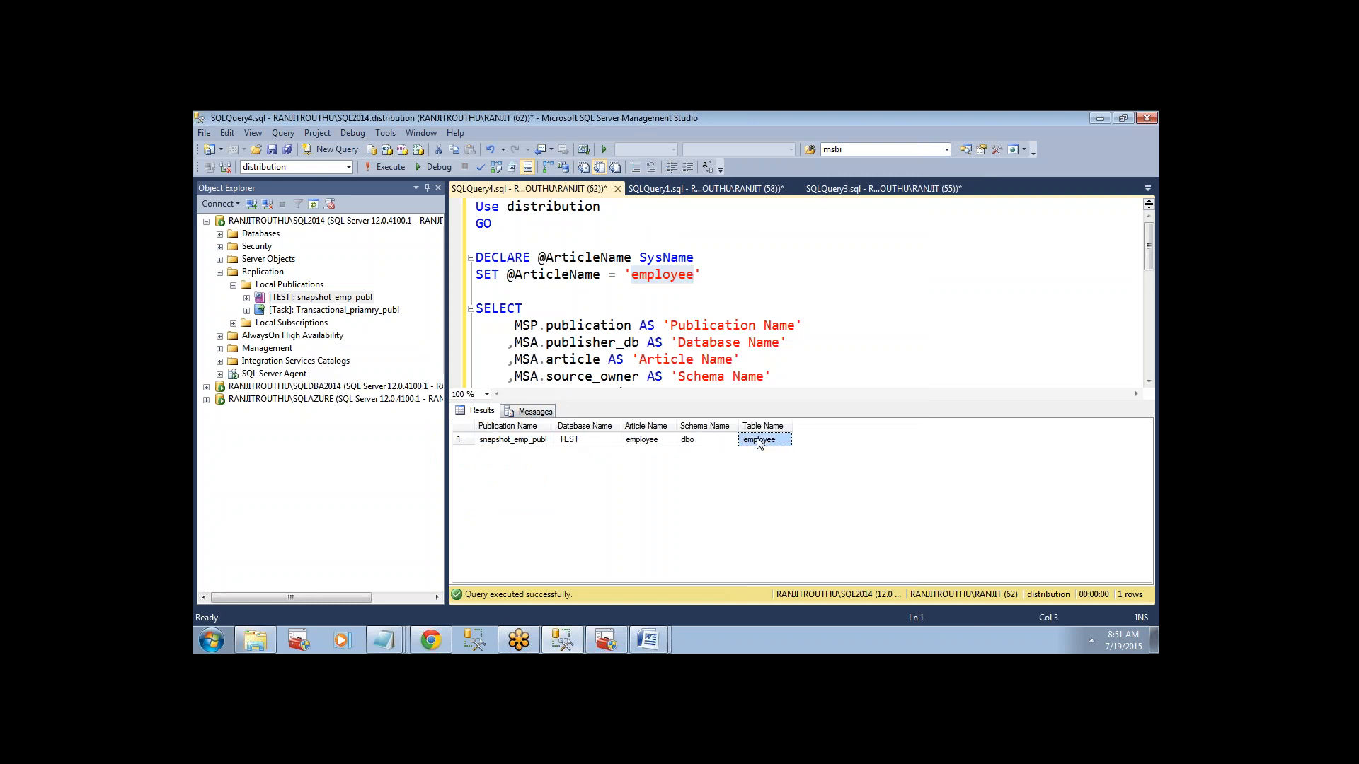
mouse_move(1148, 246)
left_mouse_down()
mouse_move(1149, 268)
mouse_move(1148, 255)
left_mouse_up()
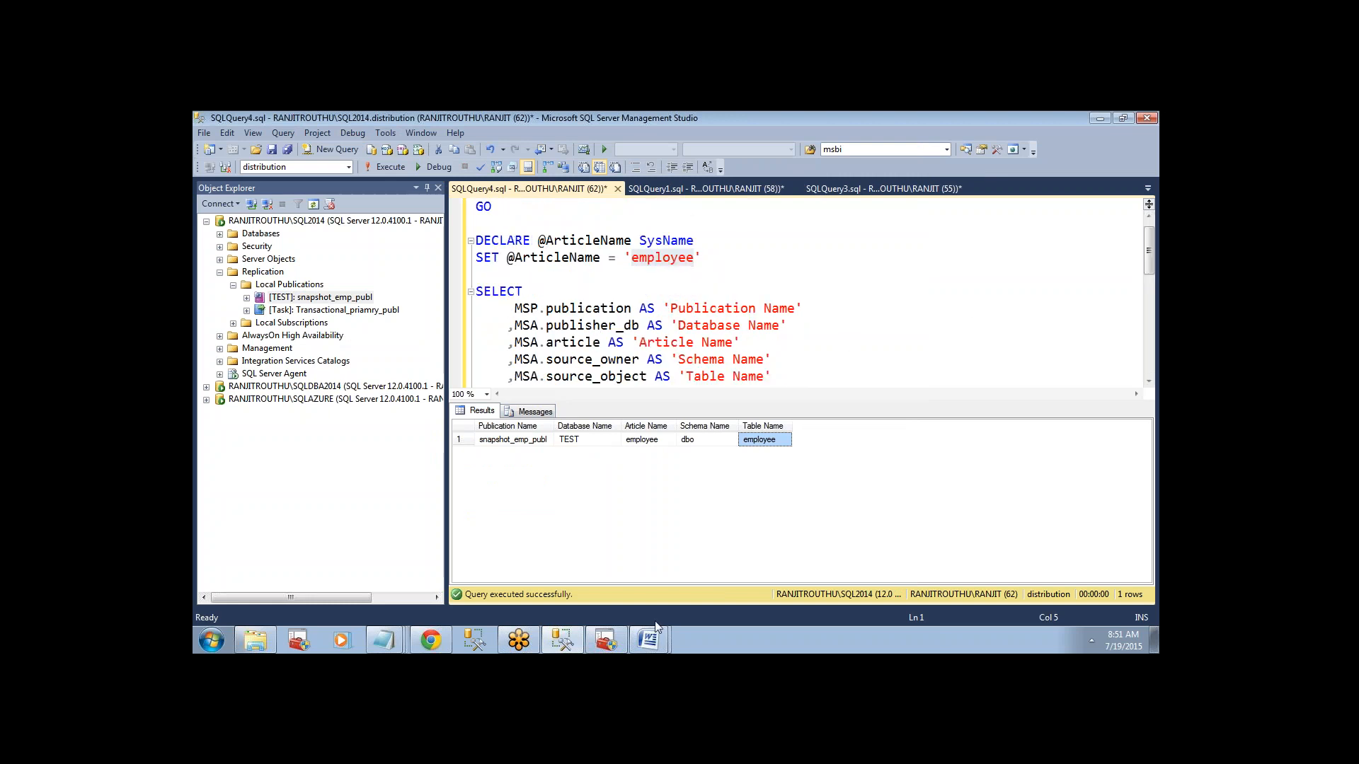
mouse_move(654, 635)
left_click(613, 354)
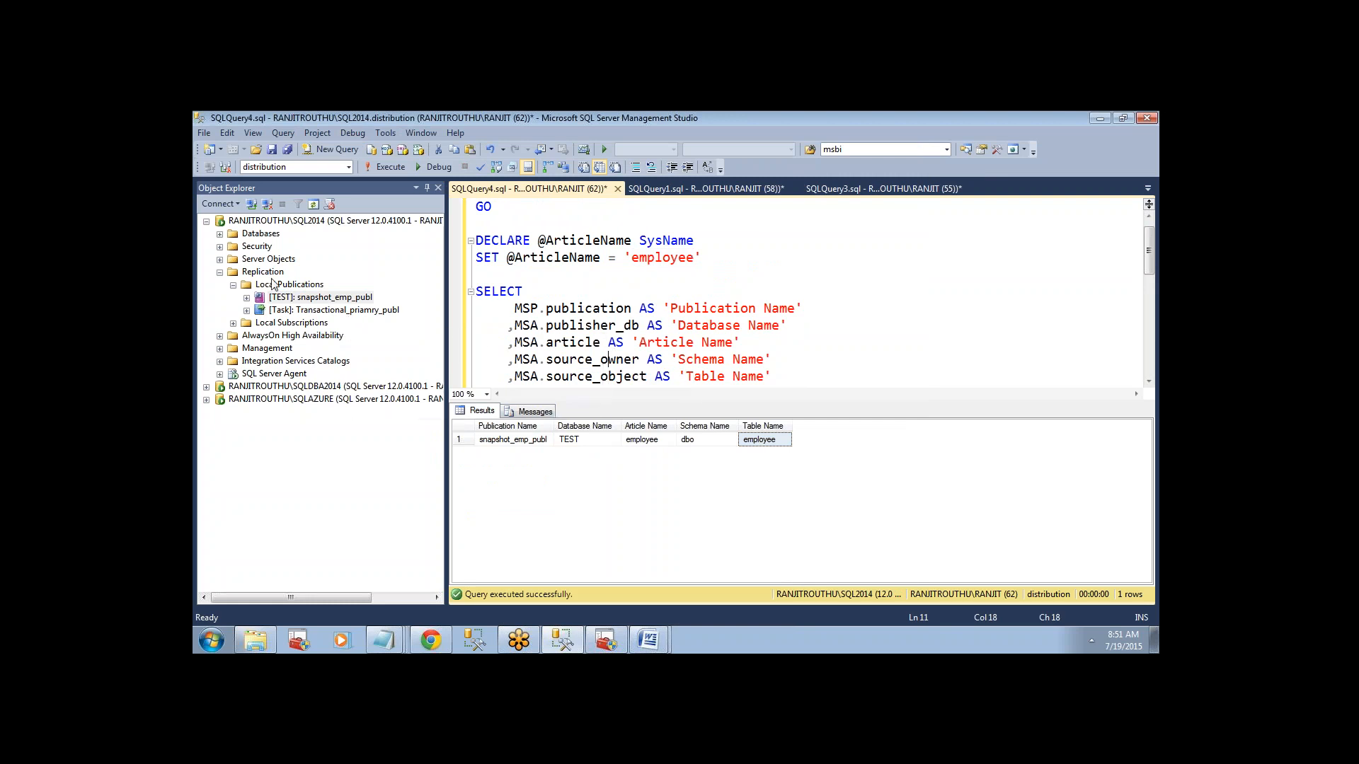
Examine the articles of snapshot_emp_publ, including the employee table's columns and article property options.
left_click(301, 299)
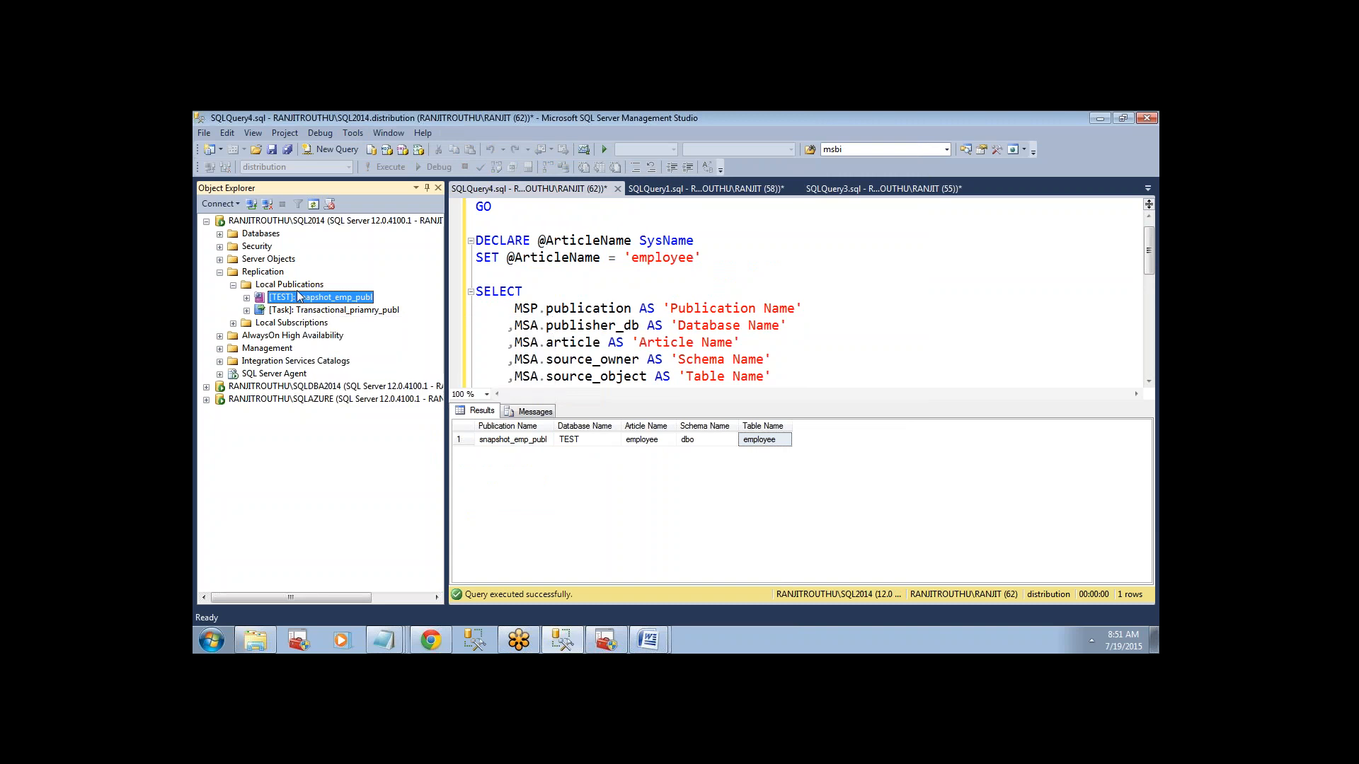
right_click(298, 296)
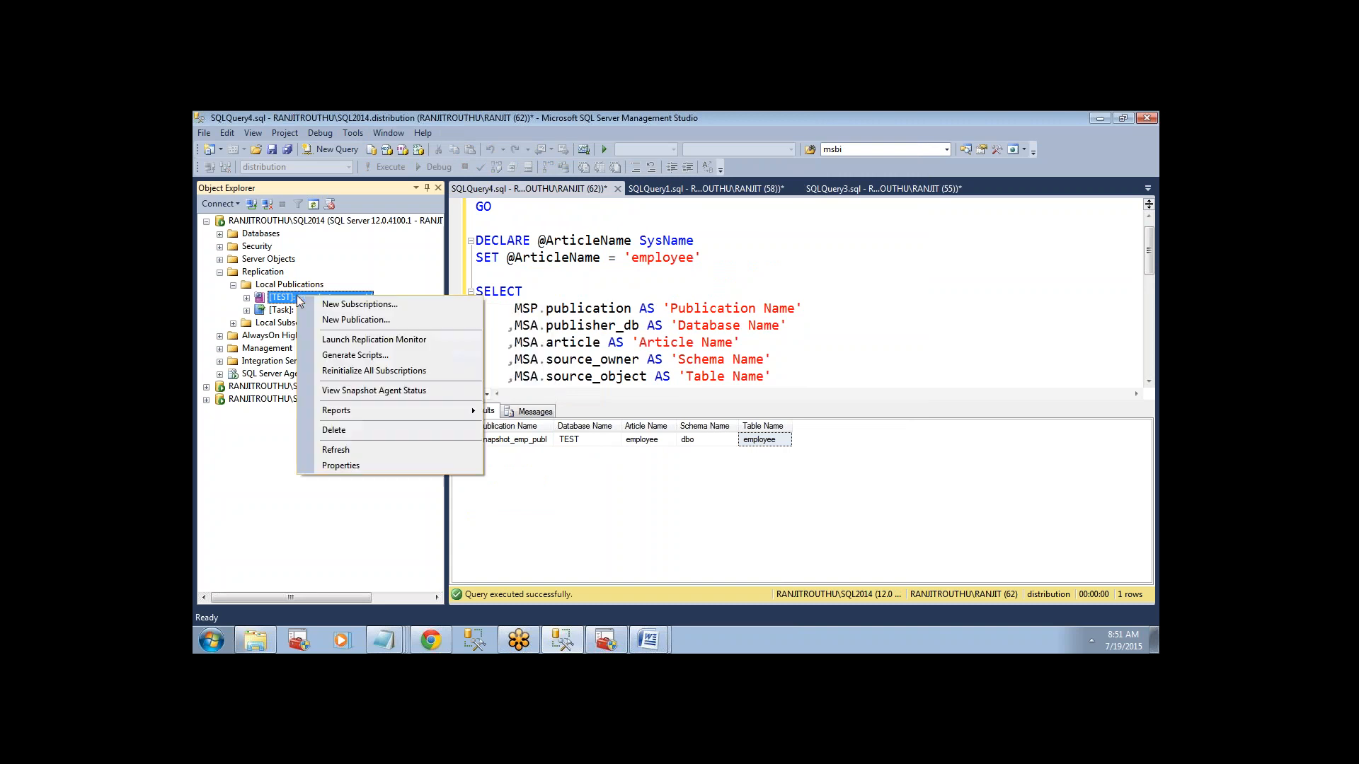
left_click(331, 465)
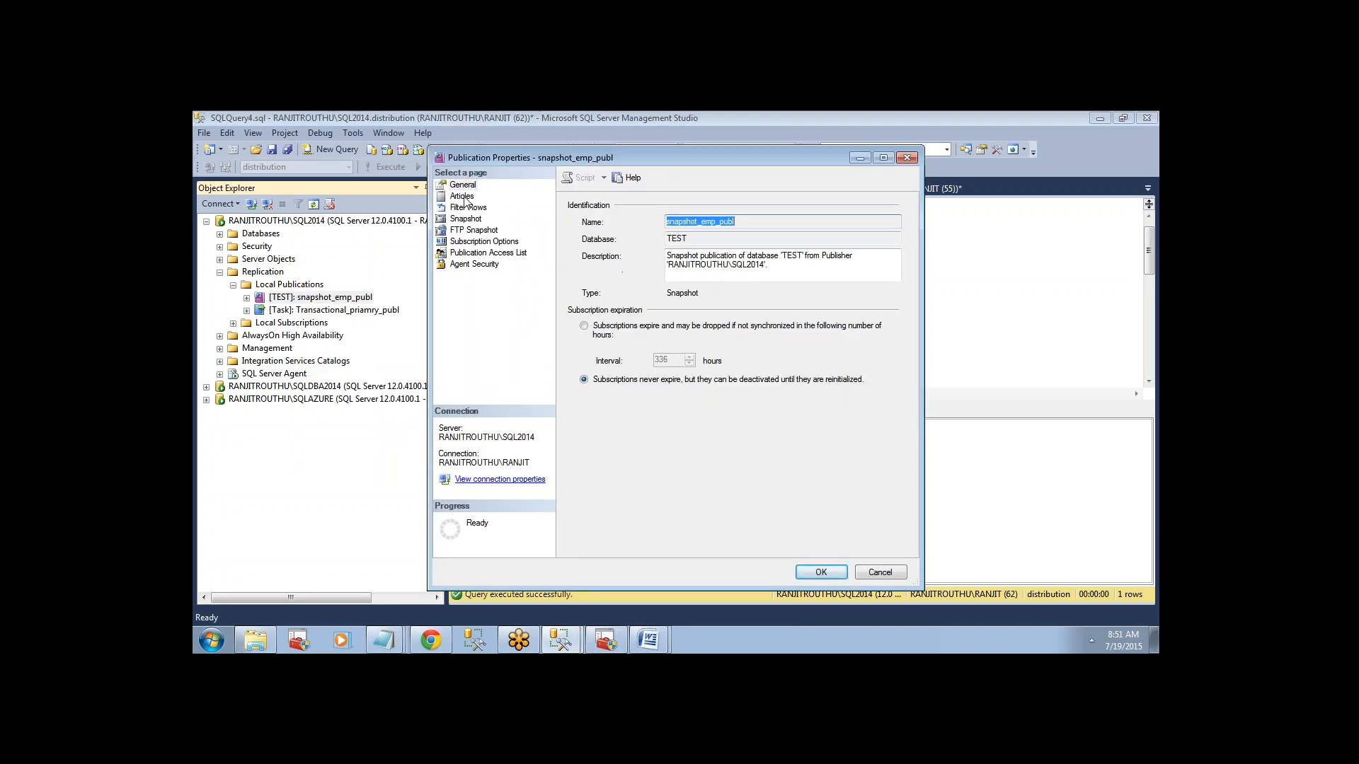
left_click(464, 197)
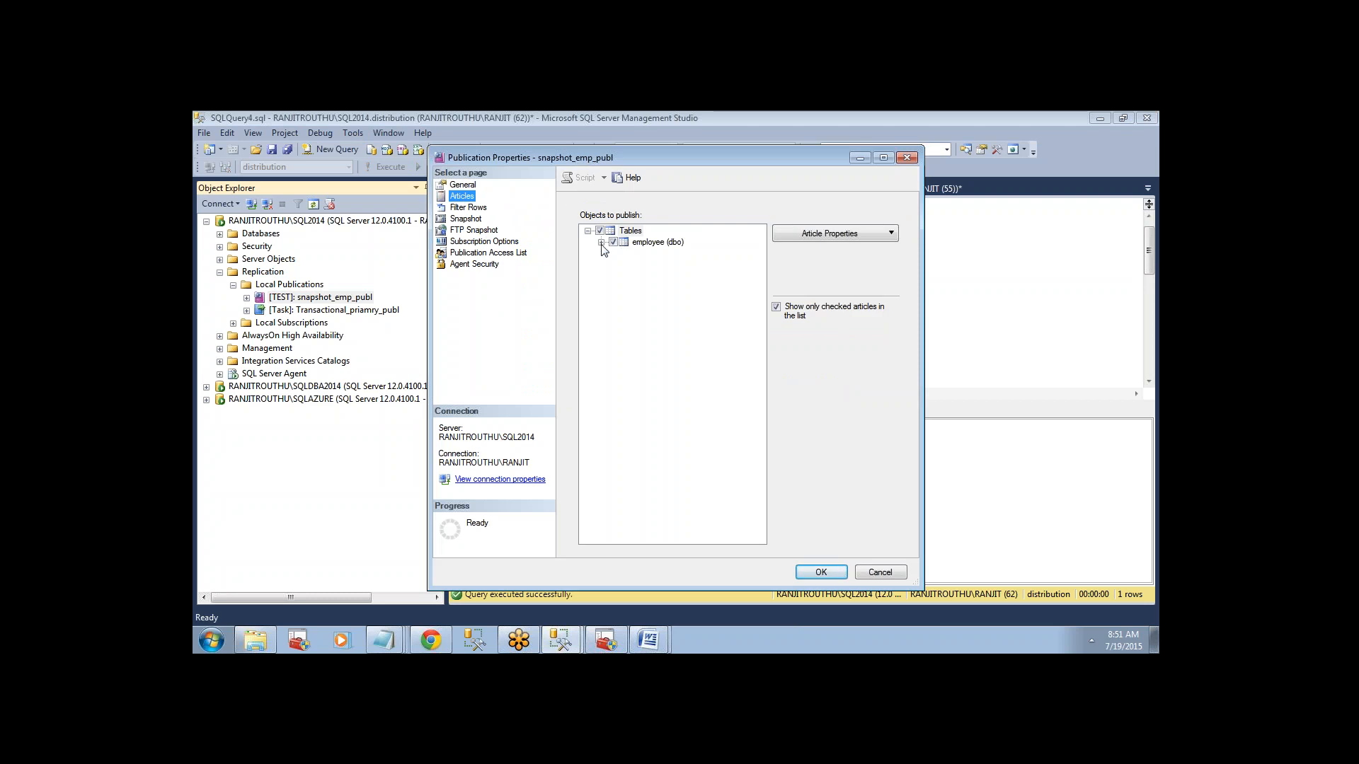
left_click(601, 243)
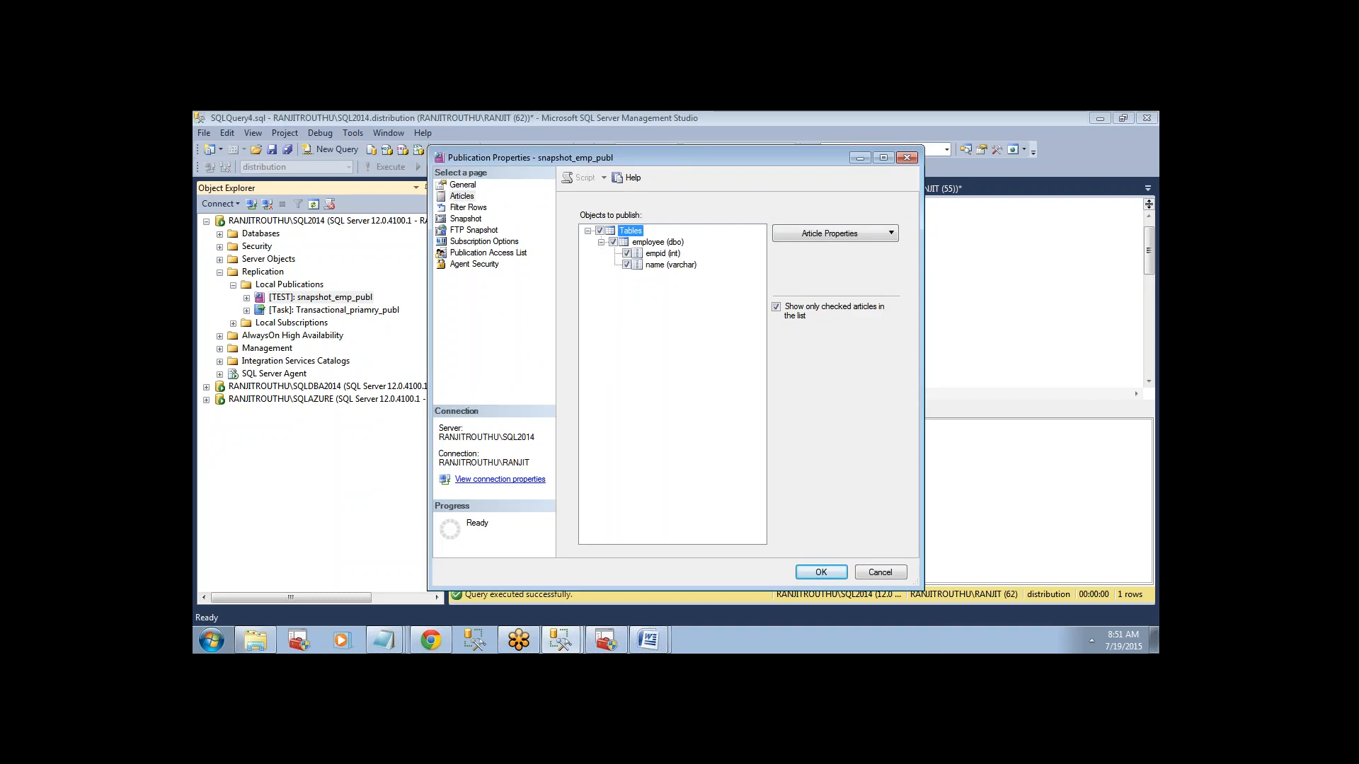
left_click(656, 244)
left_click(602, 243)
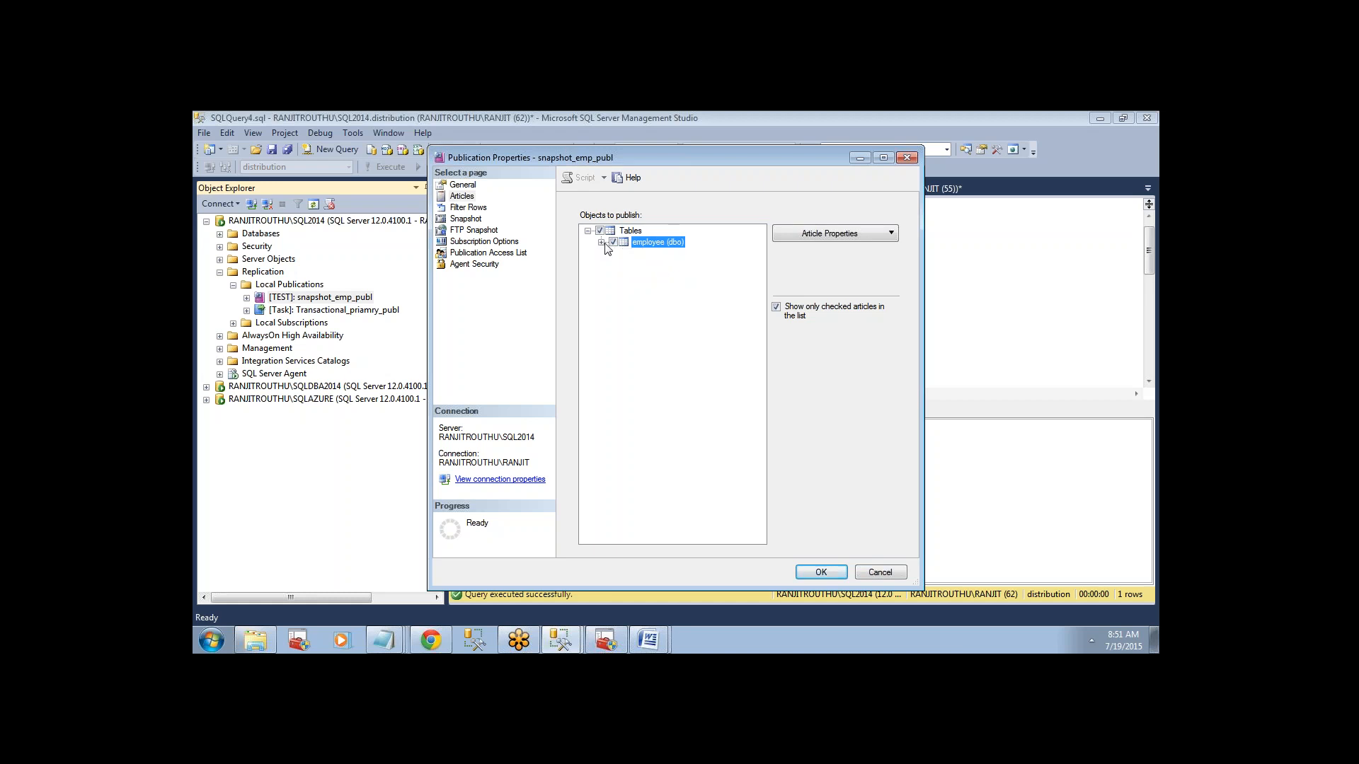
left_click(810, 235)
left_click(812, 245)
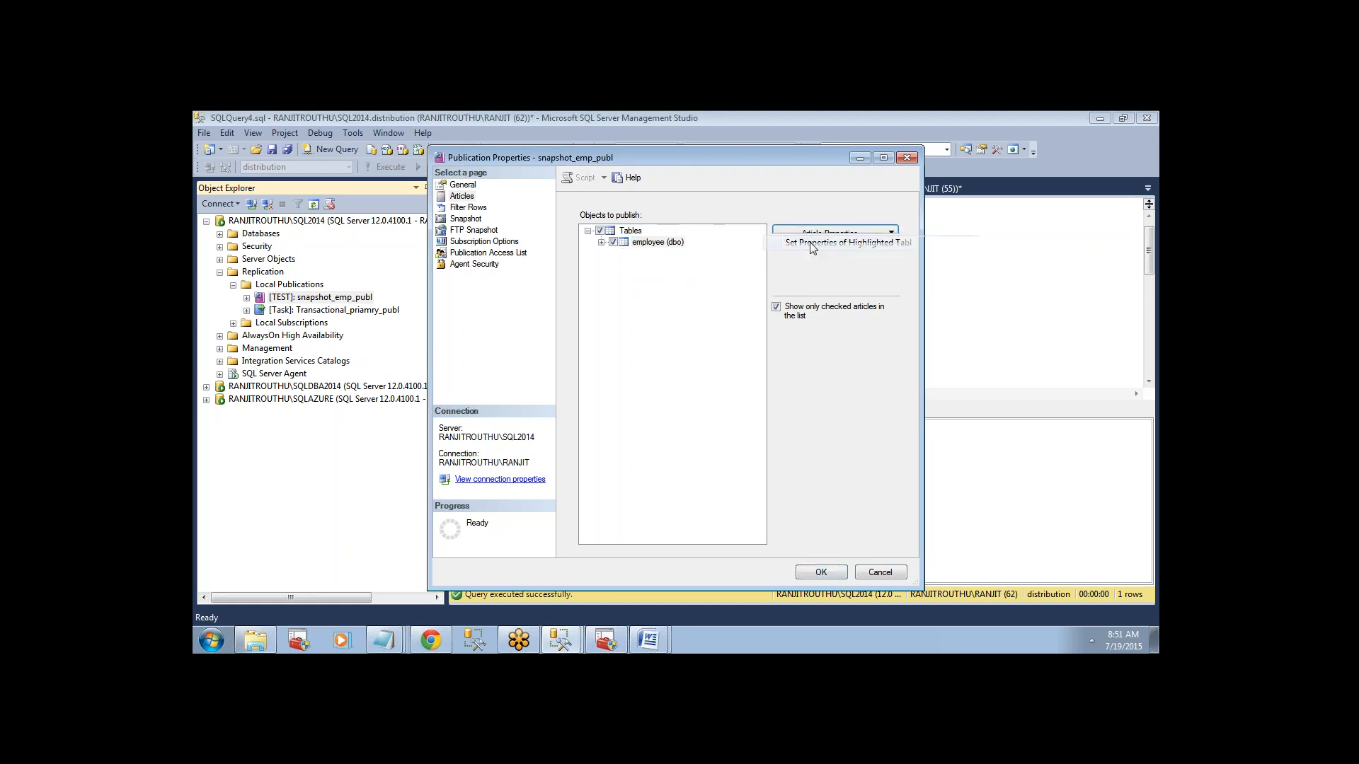
left_click(818, 203)
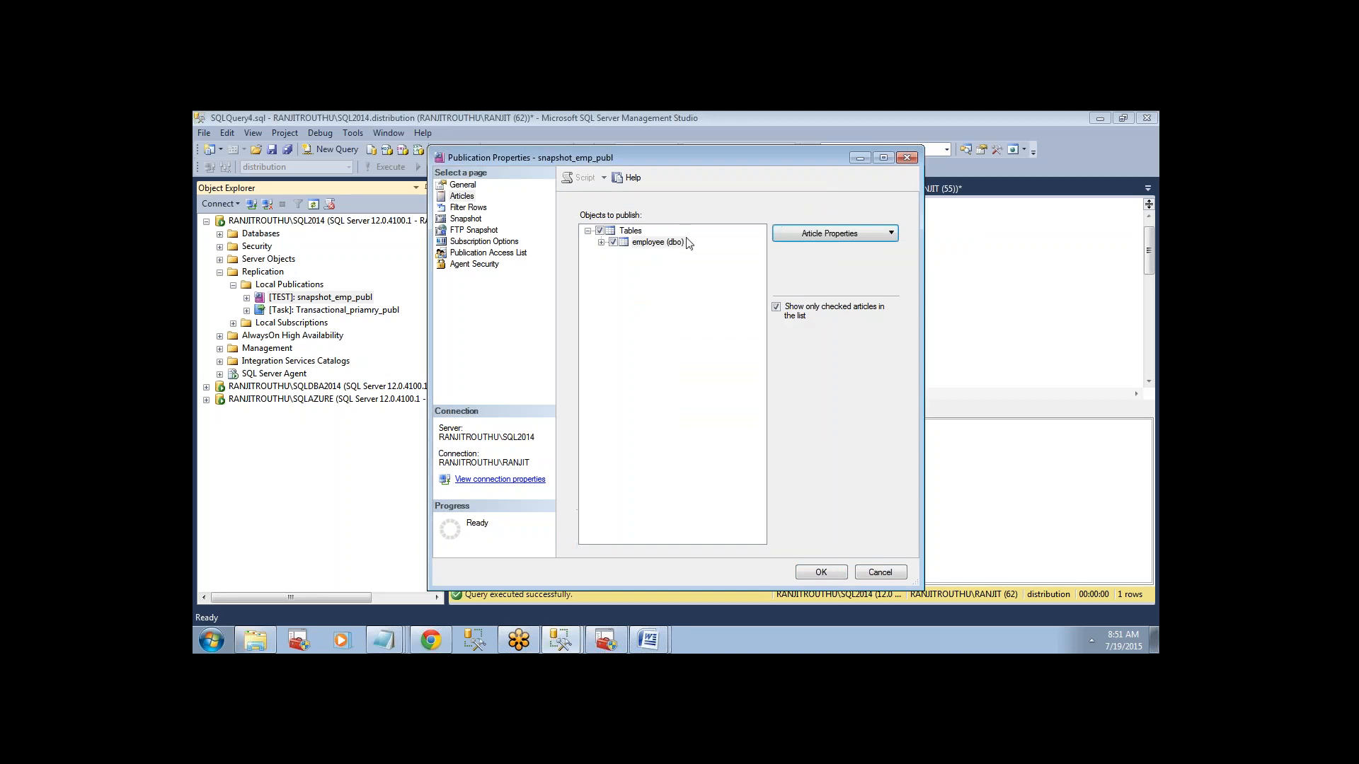
Try publishing all tables in the snapshot_emp_publ publication and cancel the properties without saving.
right_click(629, 232)
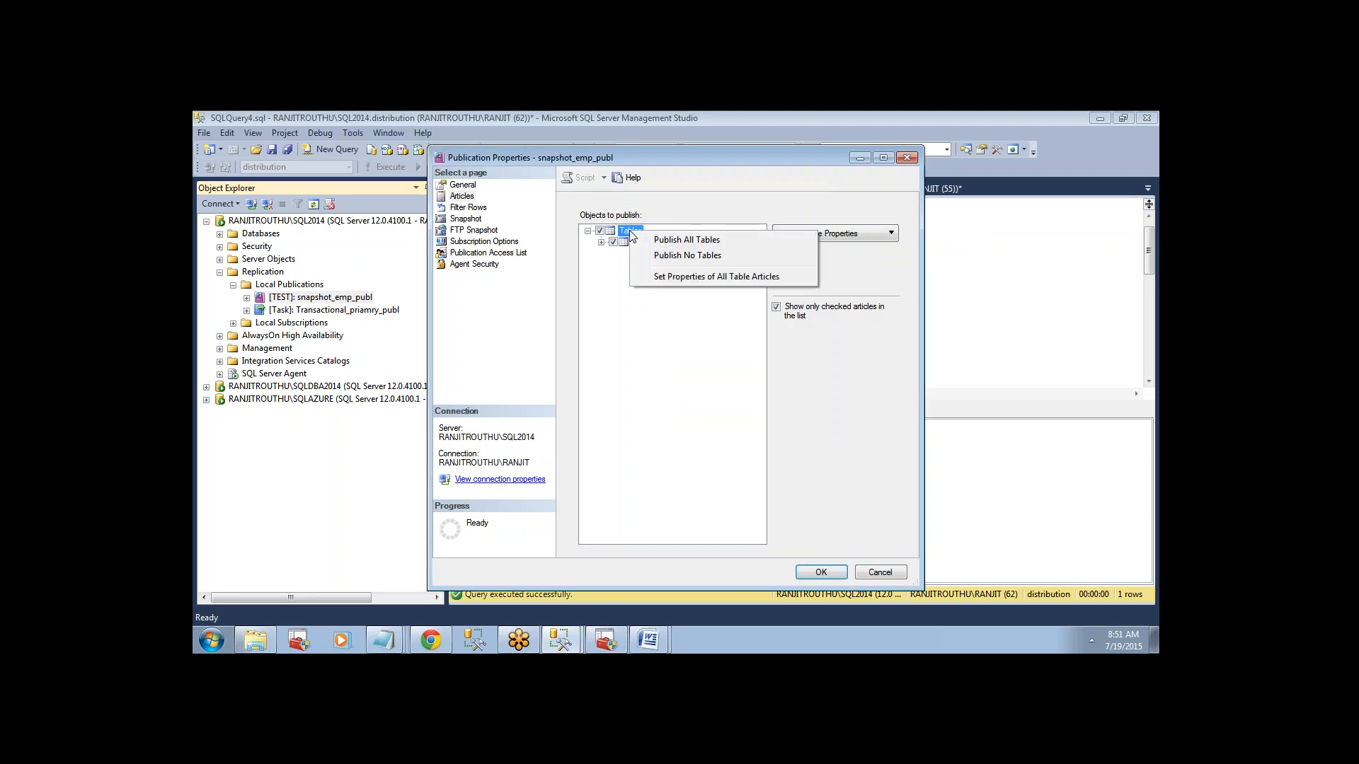
left_click(654, 242)
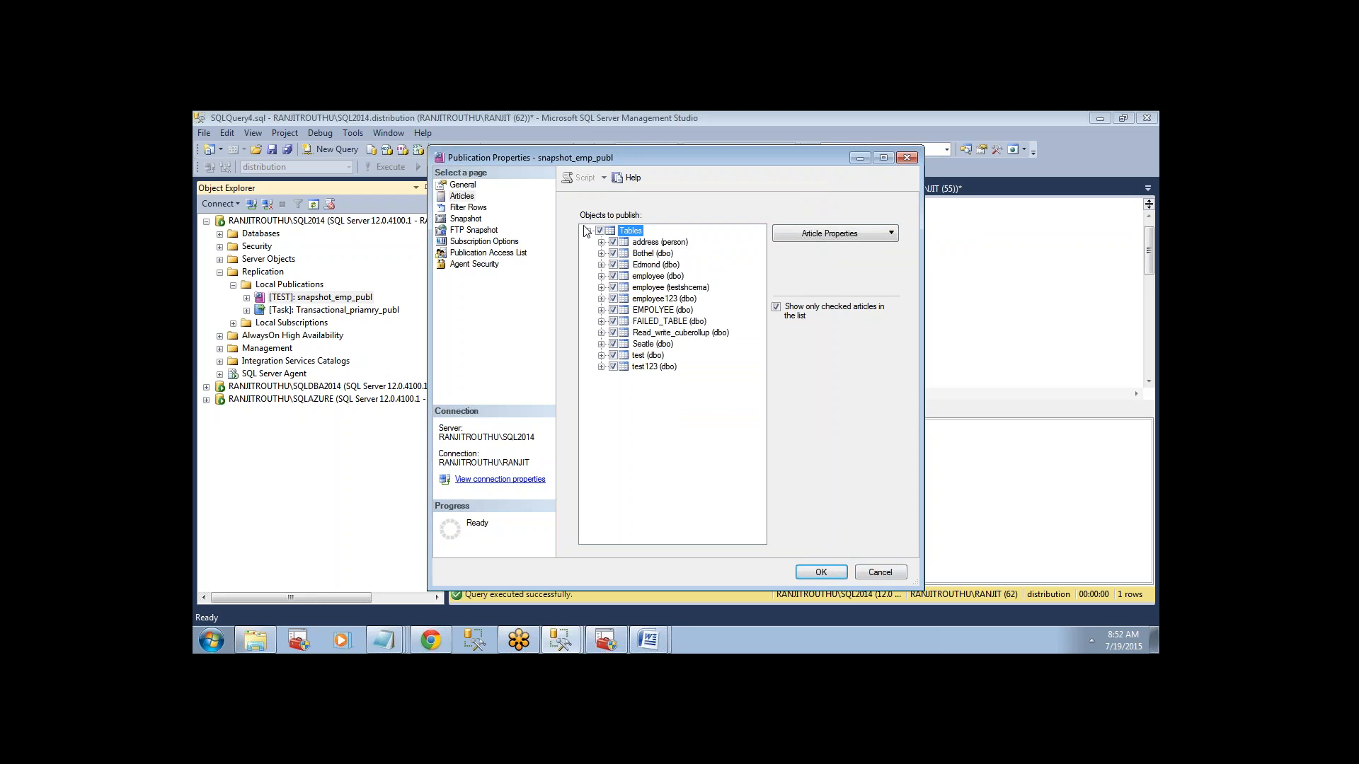
left_click(869, 574)
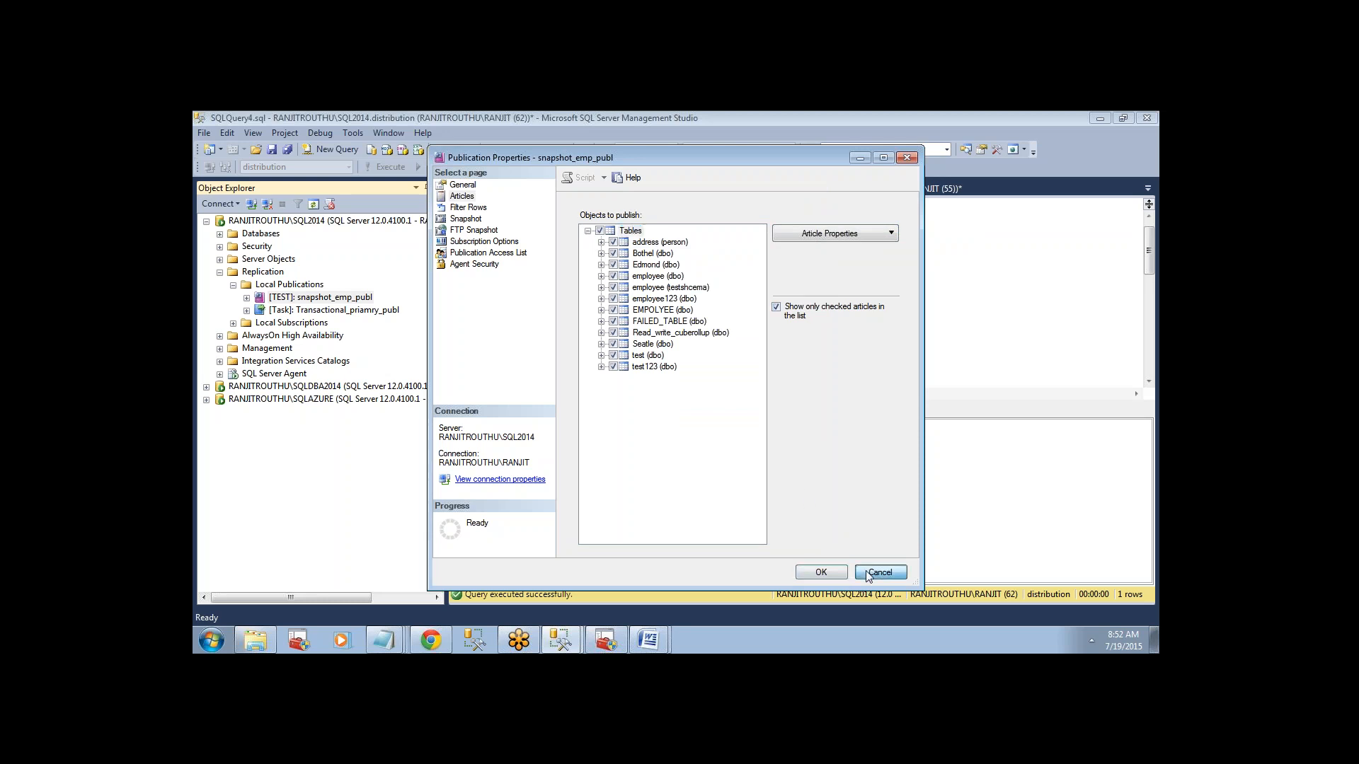
Open the articles of the snapshot_emp_publ publication and select all tables for publishing.
right_click(354, 299)
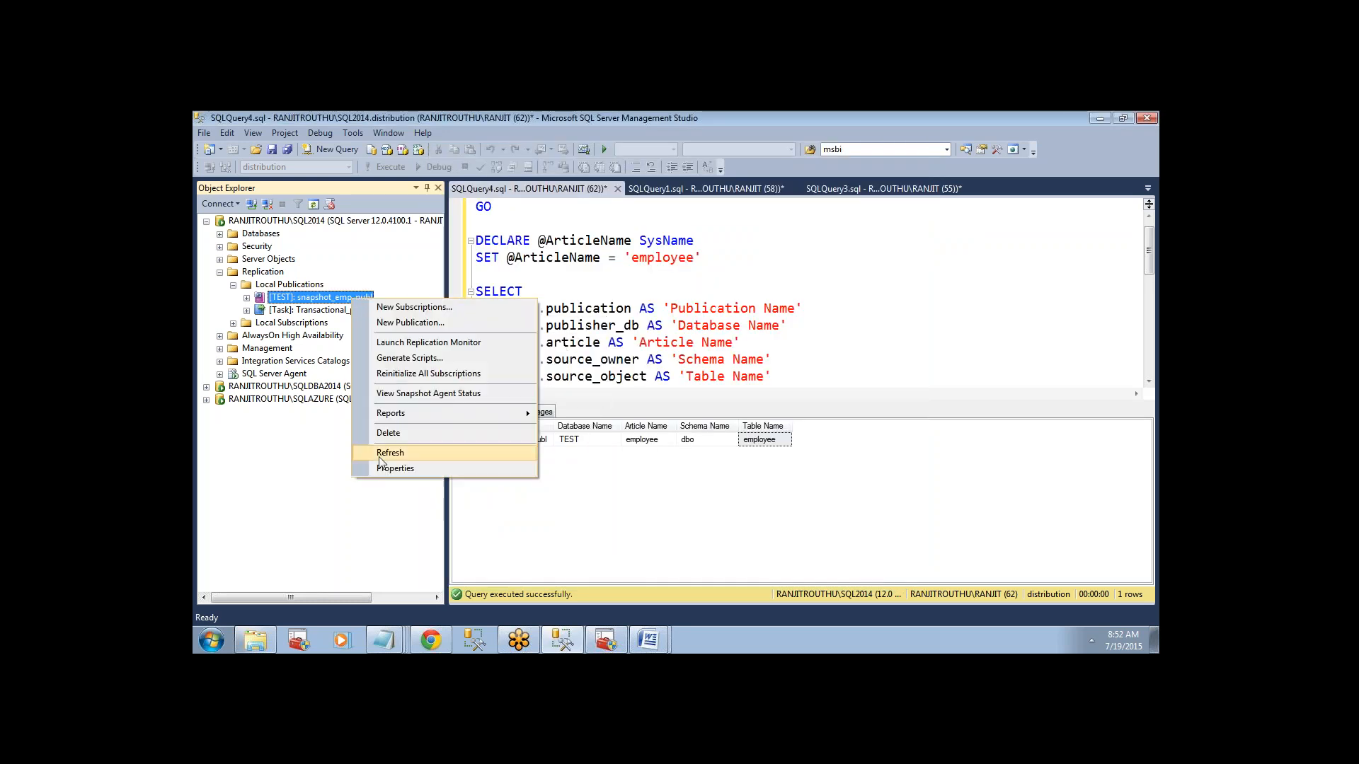
left_click(385, 468)
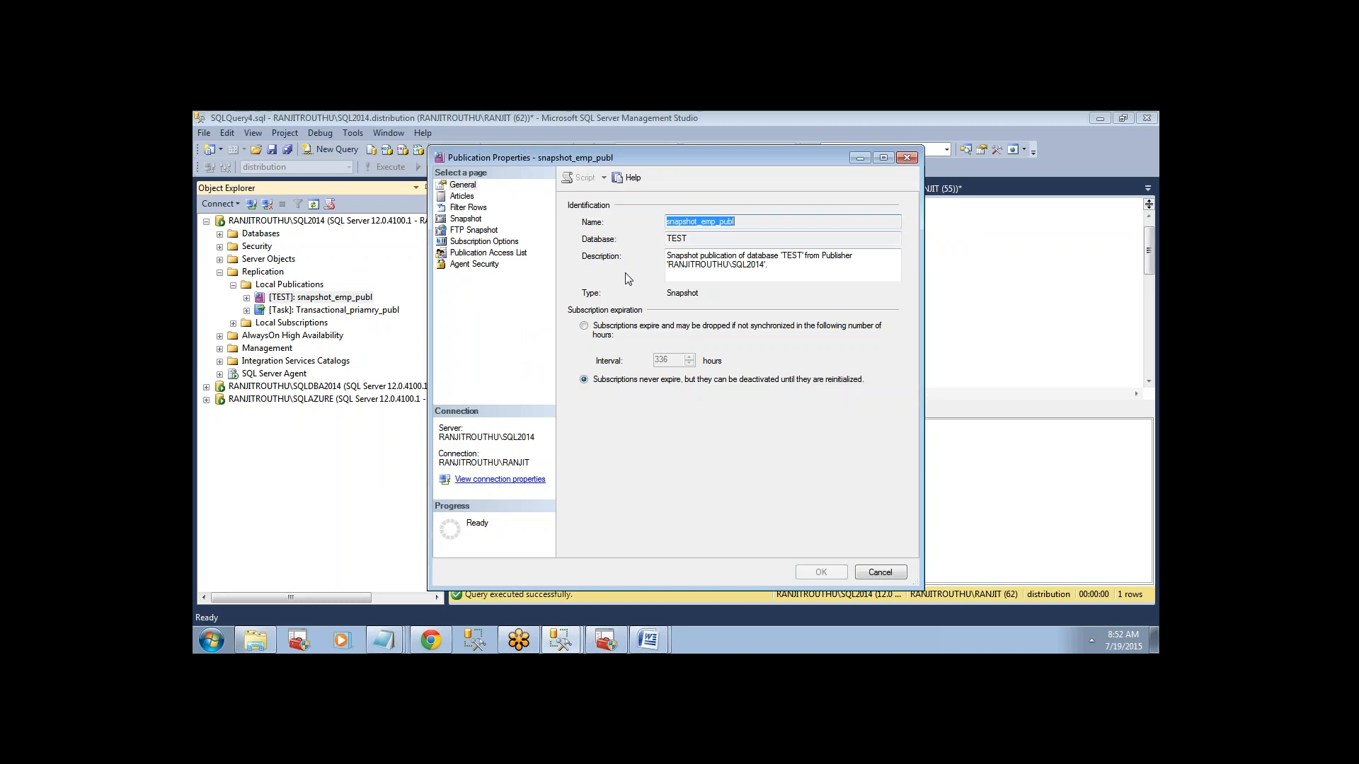
left_click(467, 196)
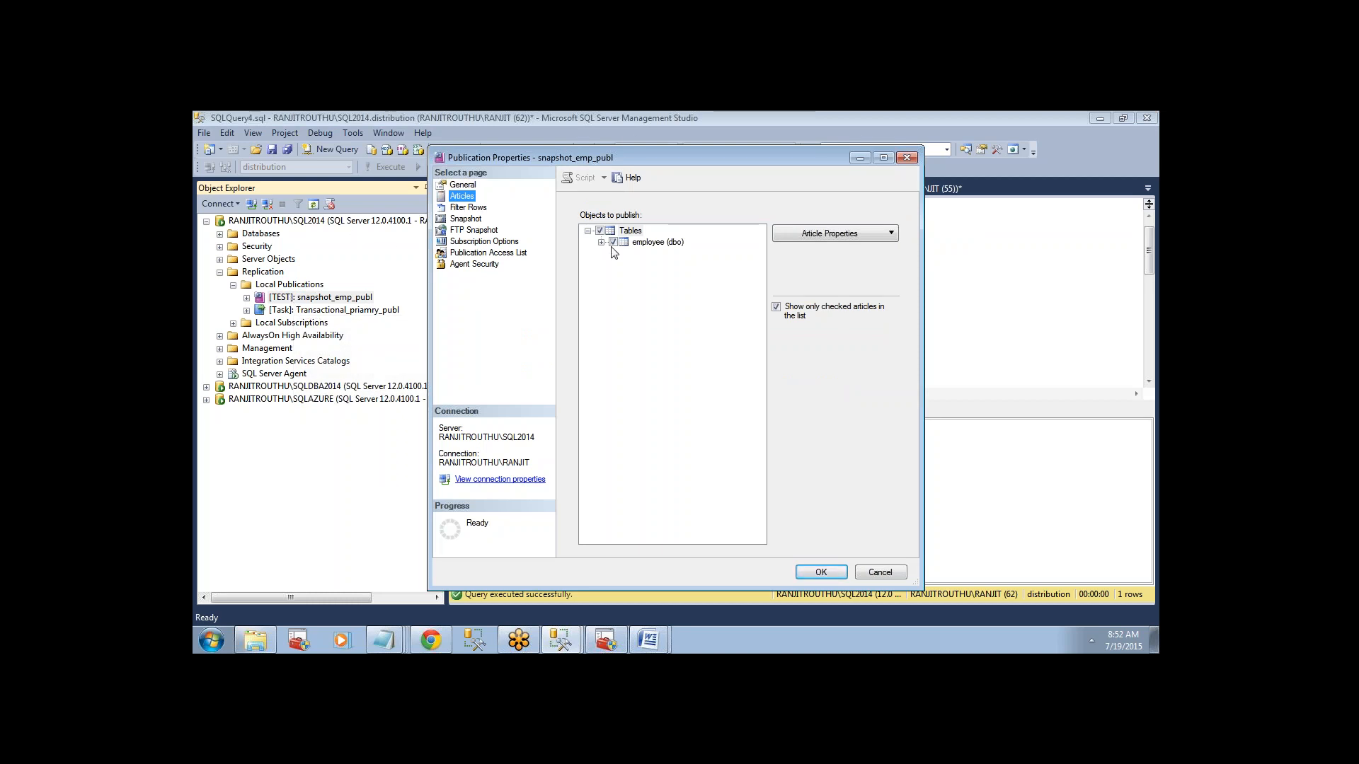
left_click(653, 245)
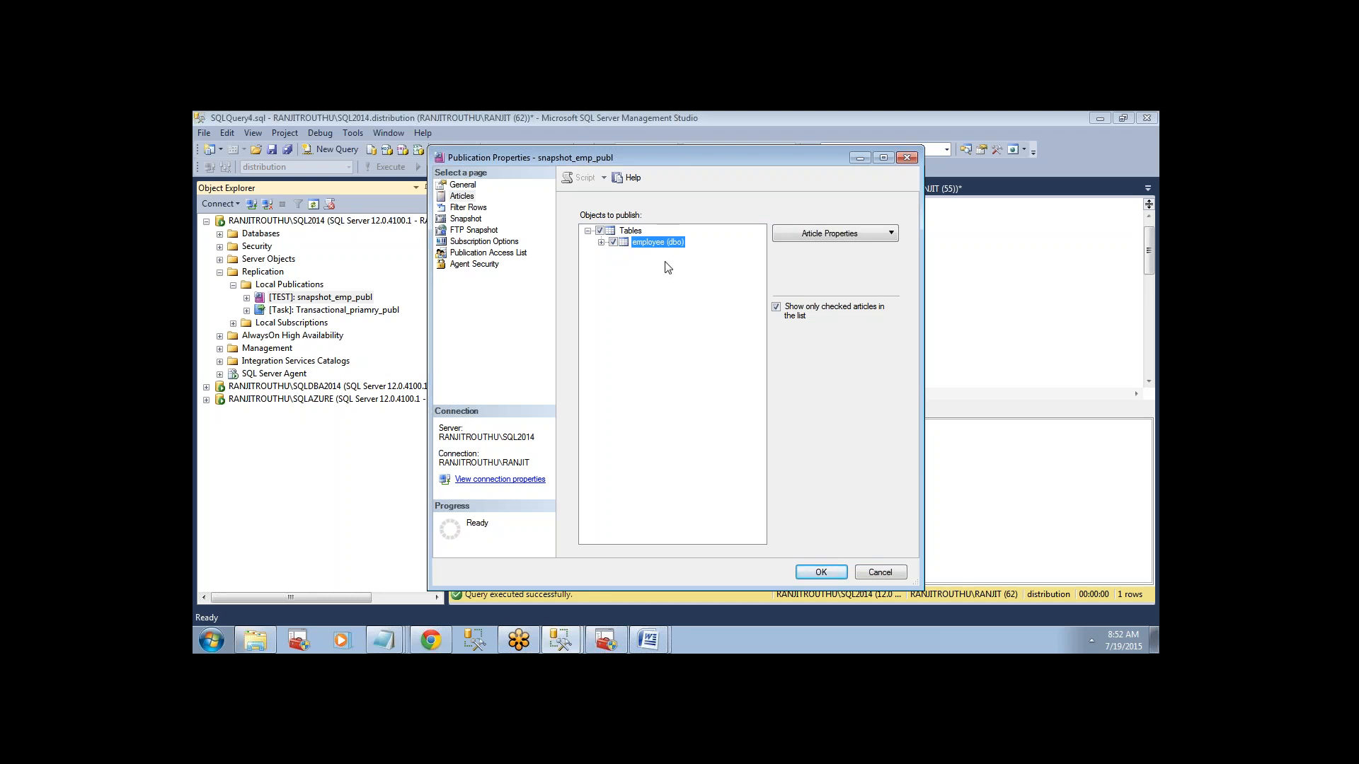
left_click(635, 232)
right_click(636, 234)
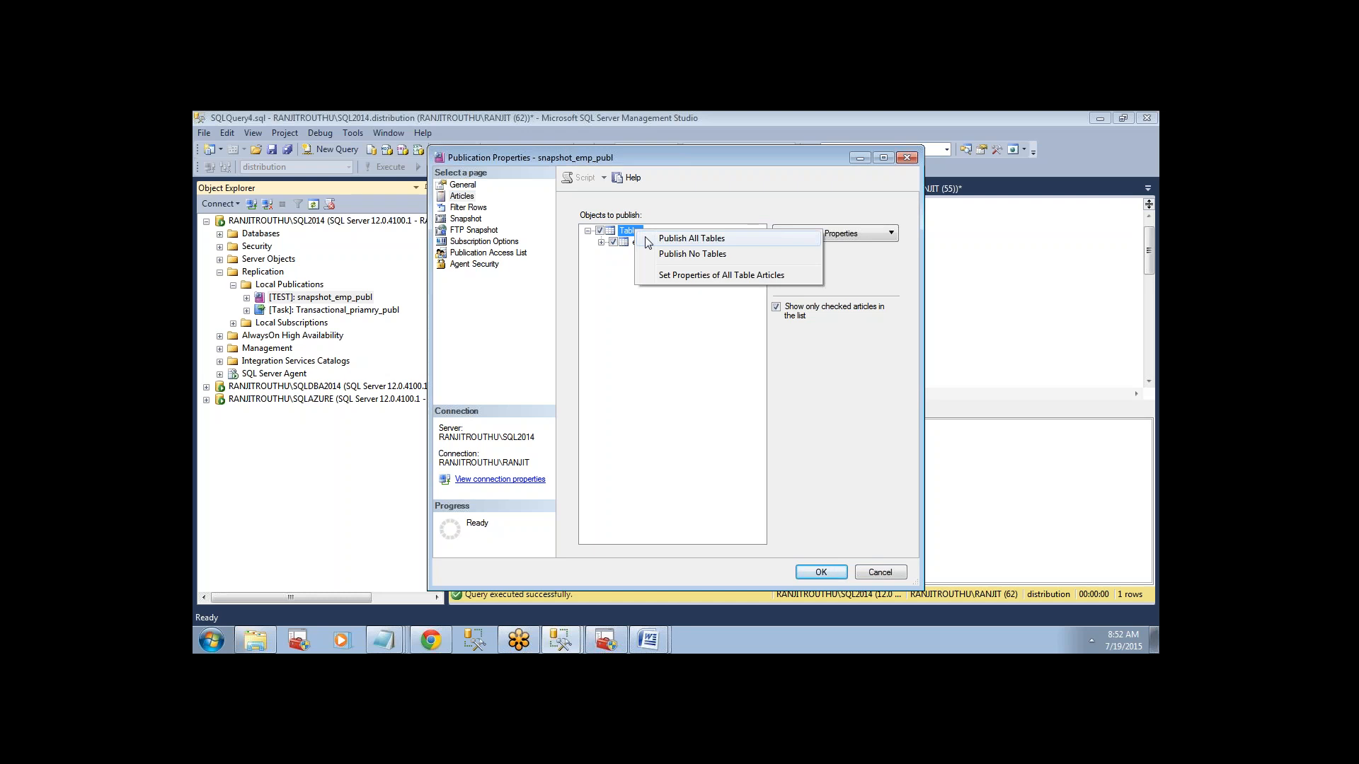
left_click(648, 241)
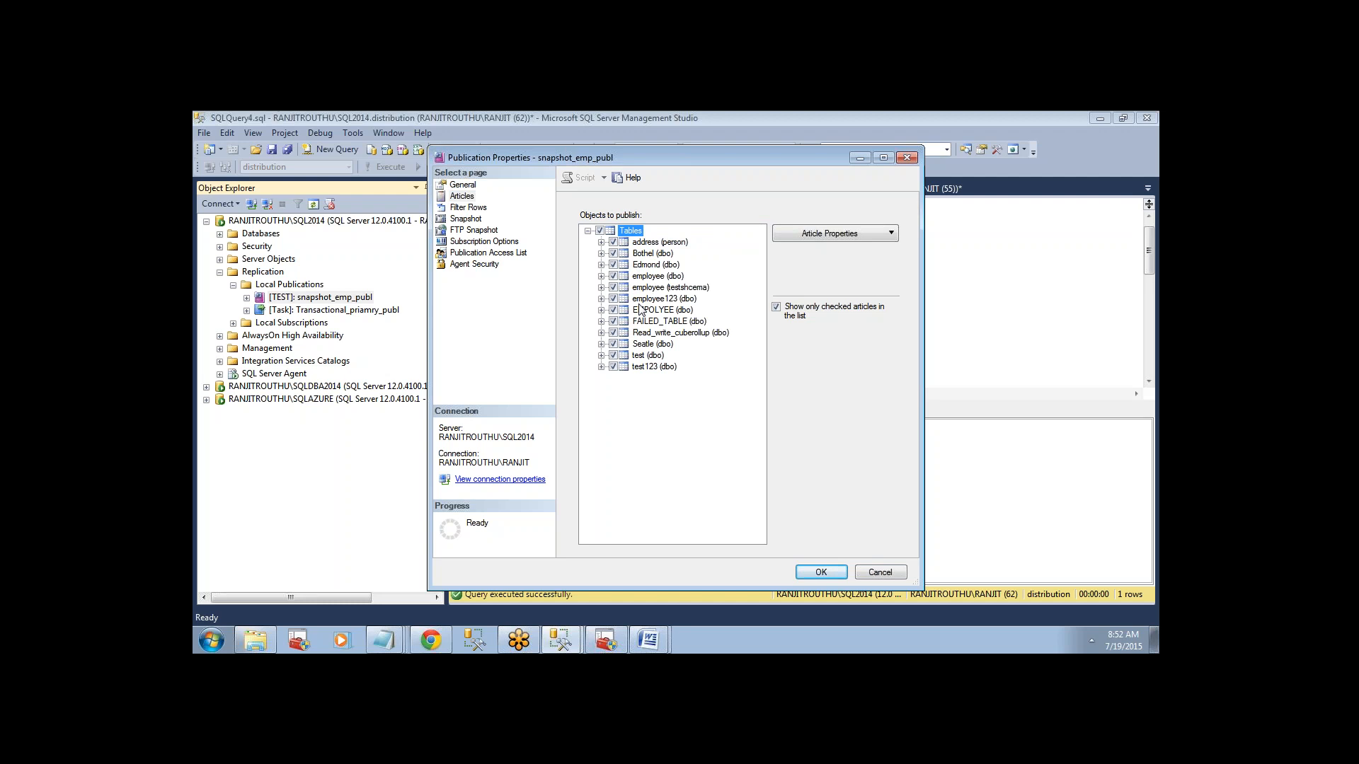
Exclude every table except employee (dbo), test (dbo) and test123 (dbo) from snapshot_emp_publ and save the publication properties.
left_click(613, 242)
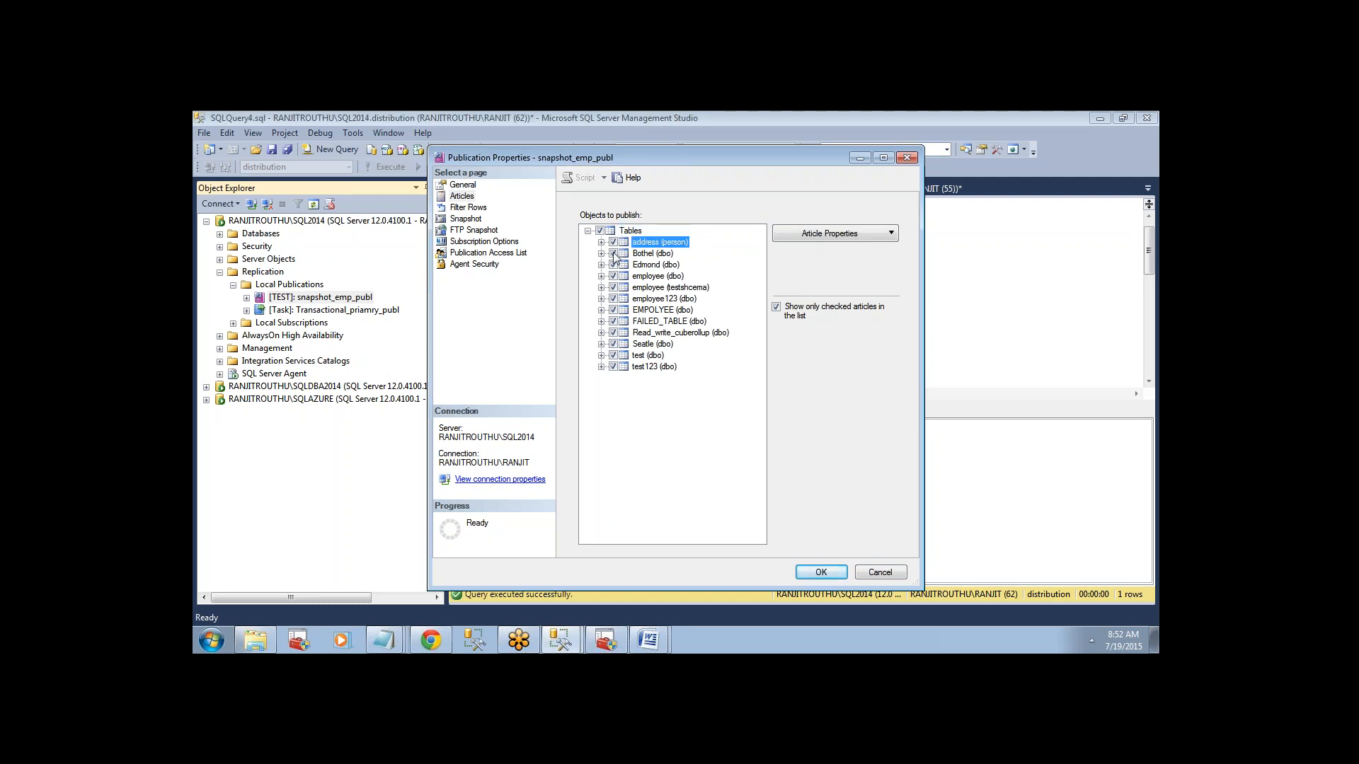
left_click(613, 242)
left_click(613, 253)
left_click(613, 265)
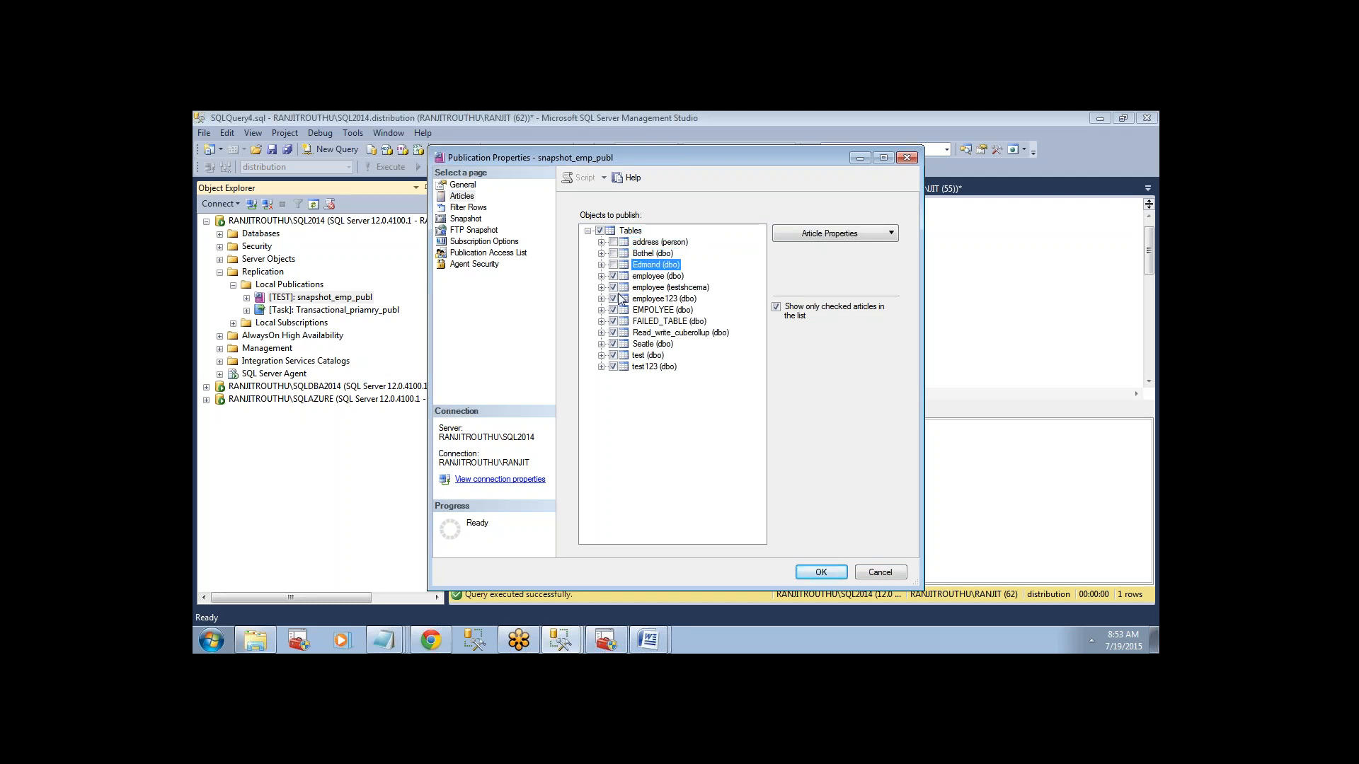
left_click(614, 287)
left_click(613, 298)
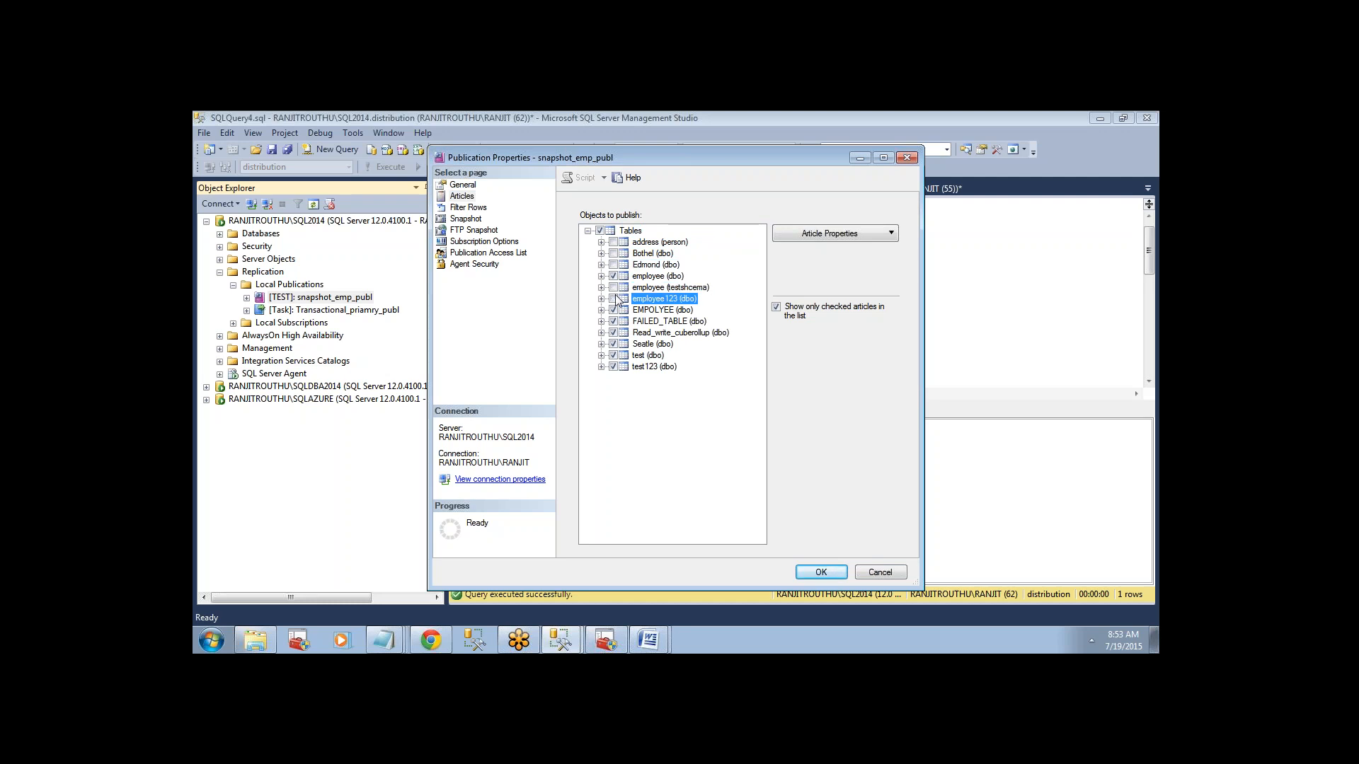
left_click(613, 310)
left_click(614, 322)
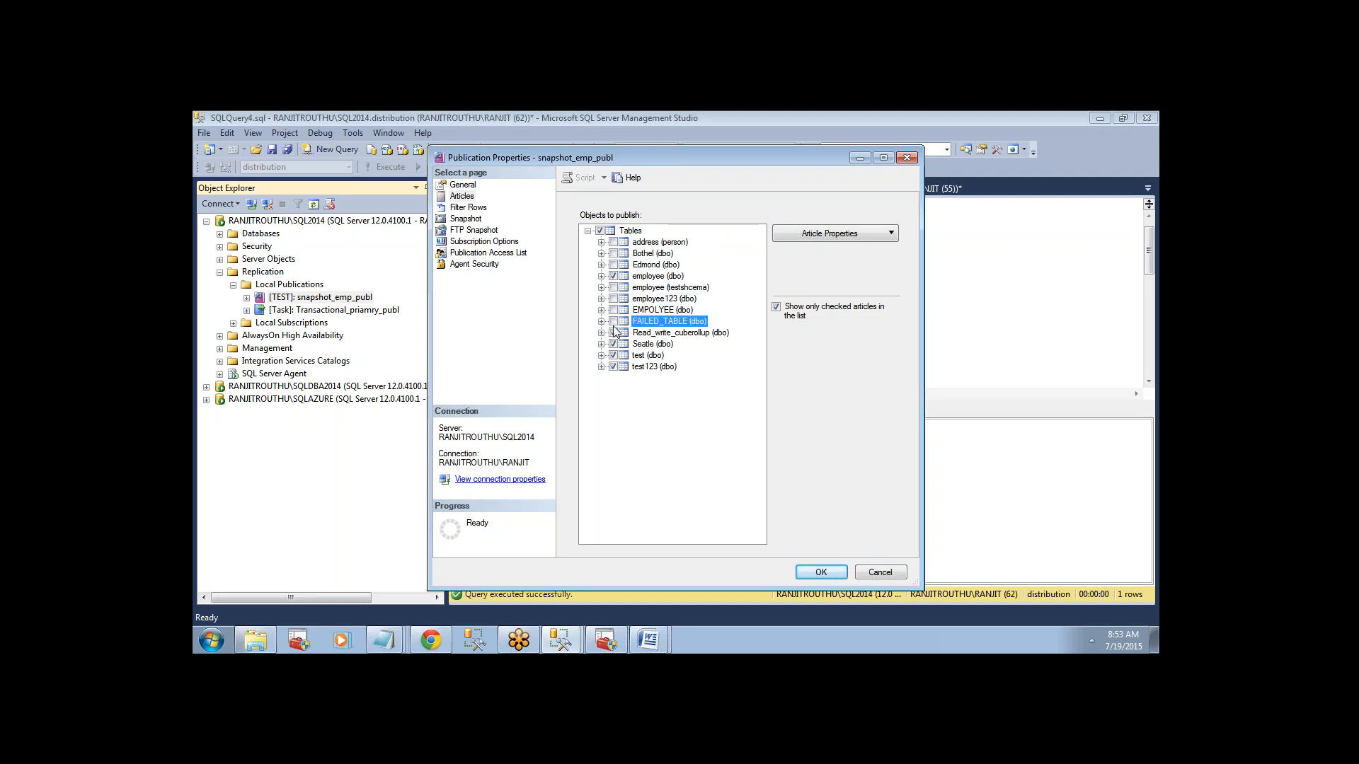
left_click(614, 332)
left_click(614, 344)
left_click(614, 355)
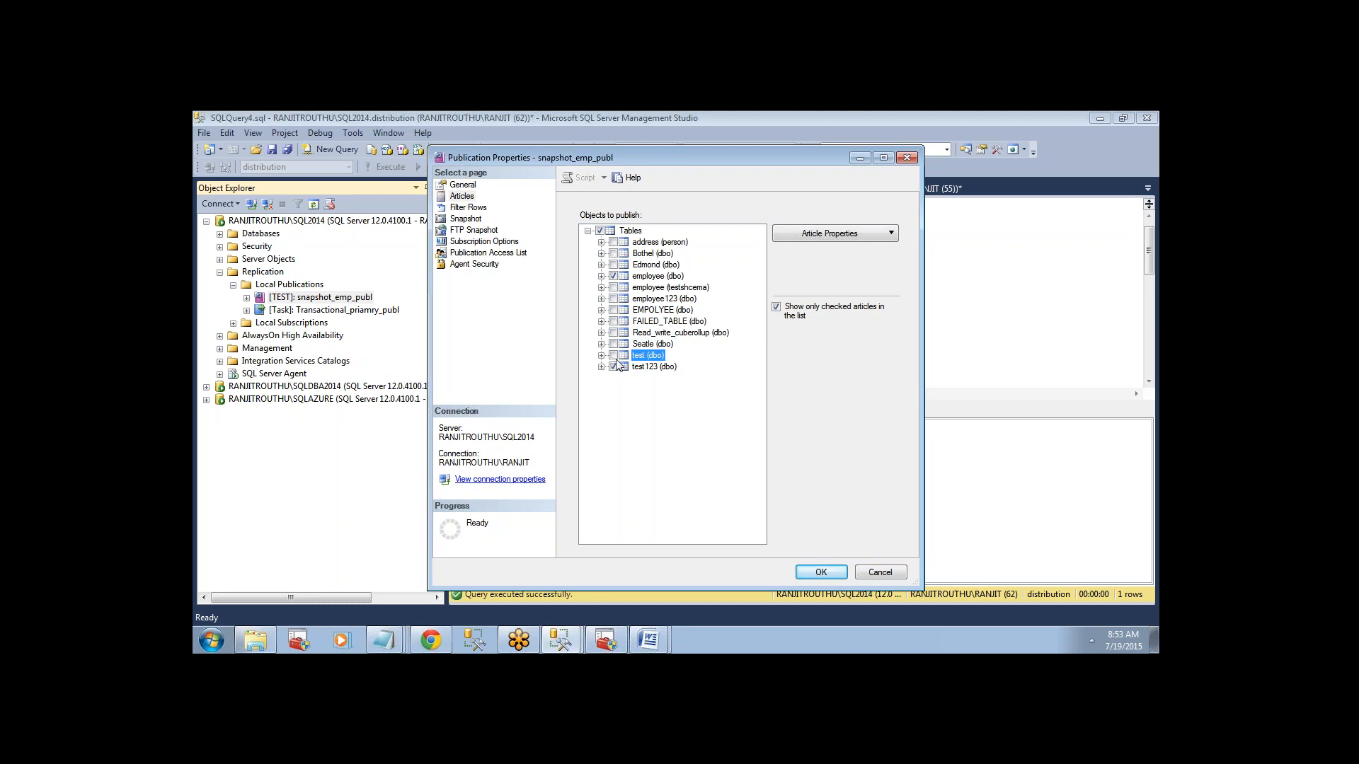
left_click(614, 356)
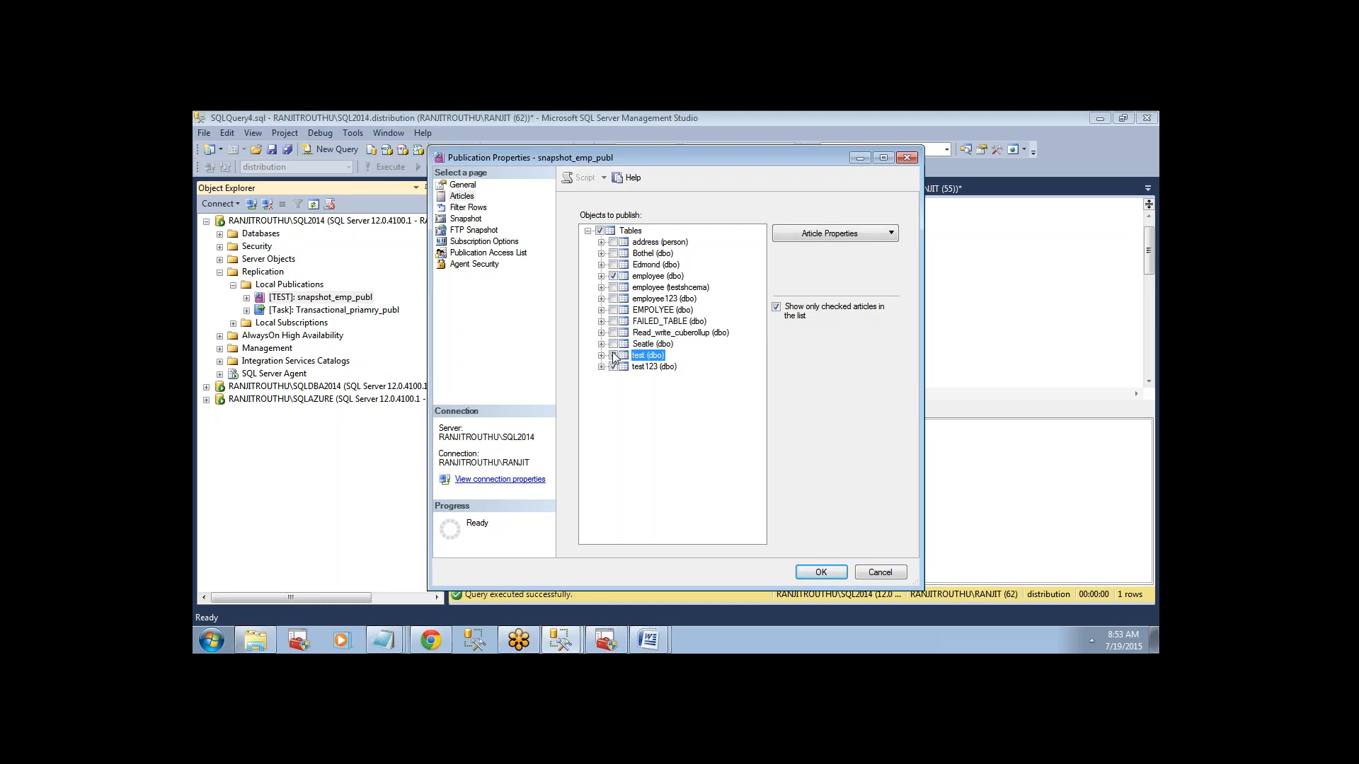
left_click(822, 570)
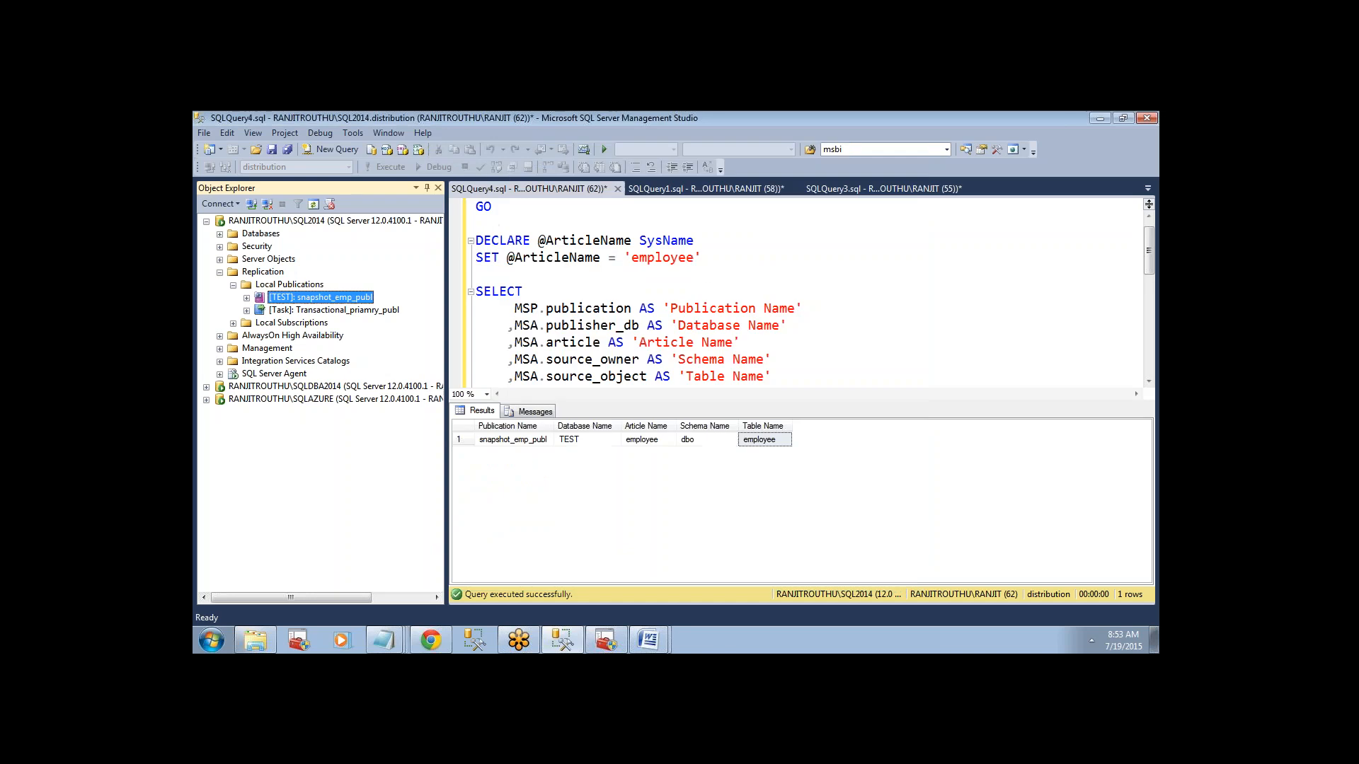
Check the saved articles of snapshot_emp_publ, try publishing all tables again, and discard the change.
right_click(358, 300)
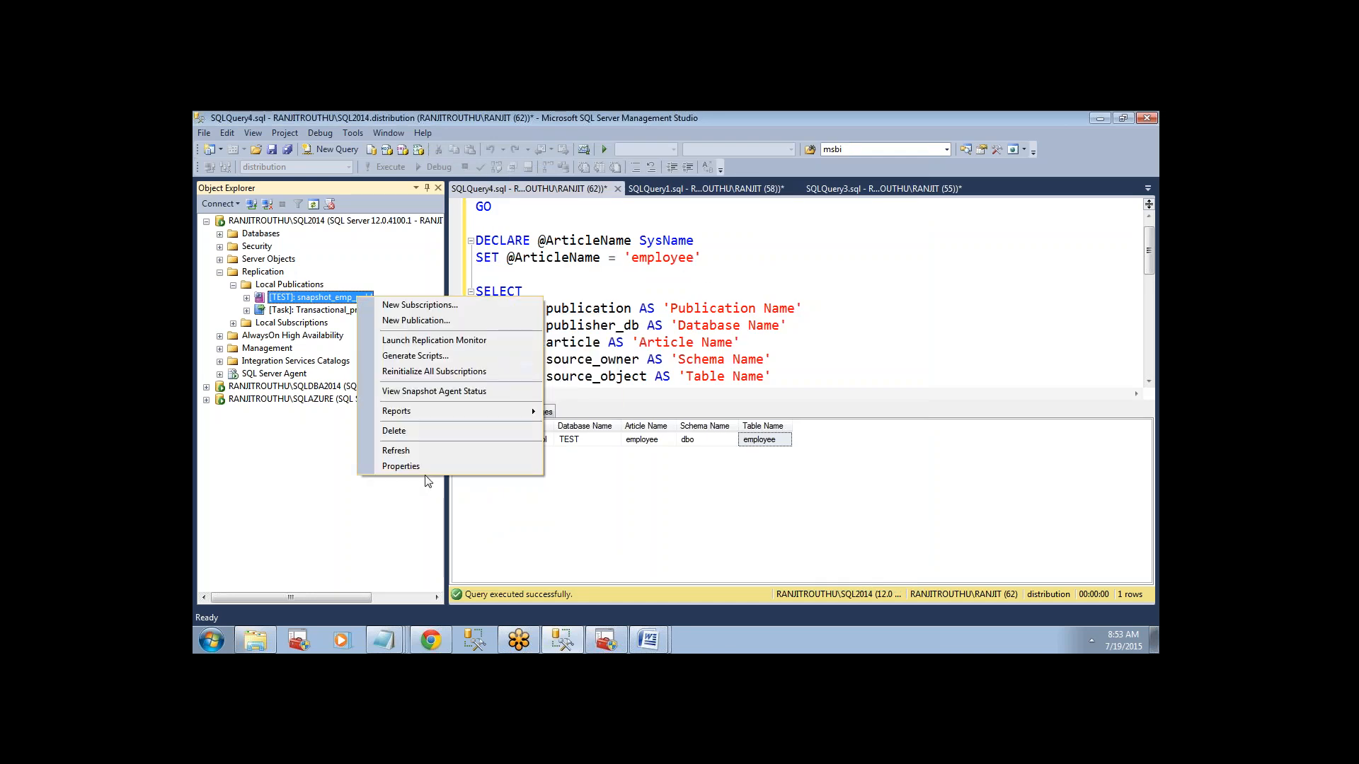
left_click(419, 464)
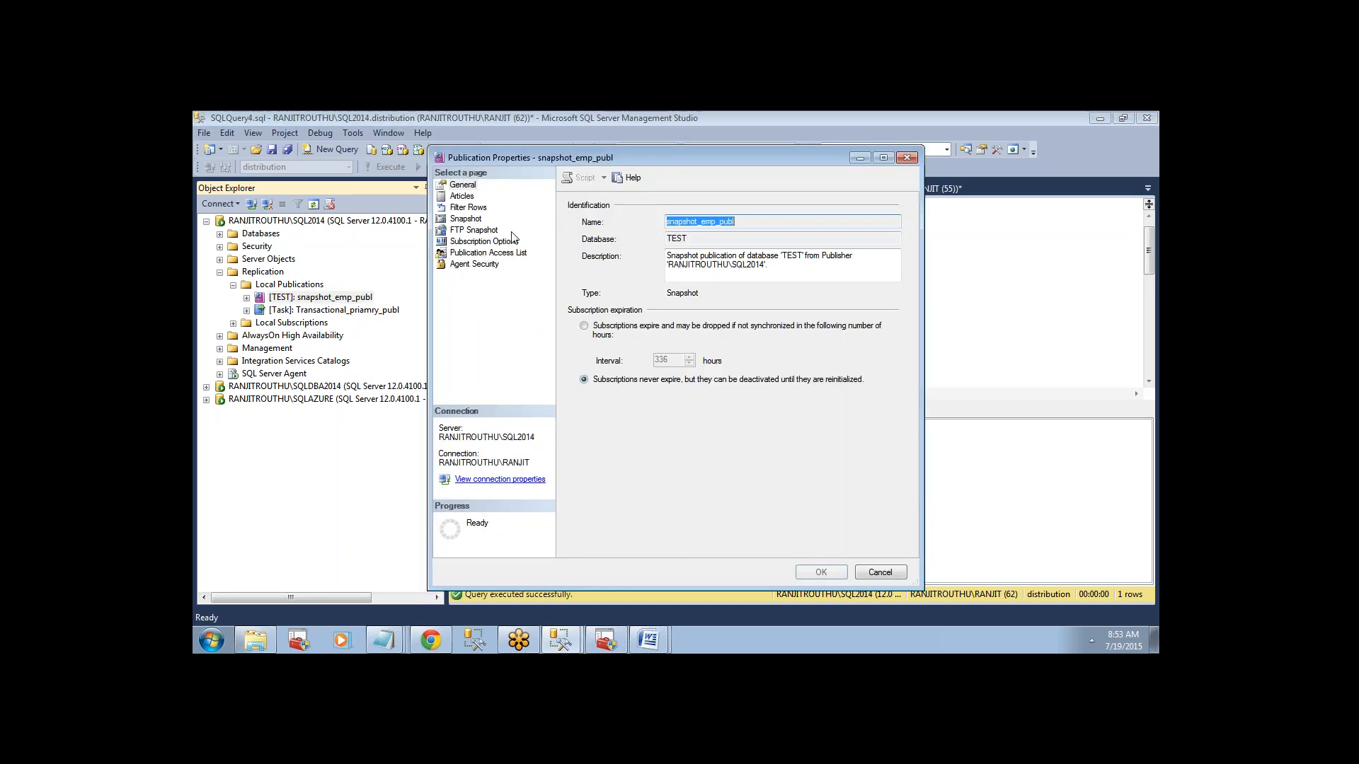
left_click(470, 197)
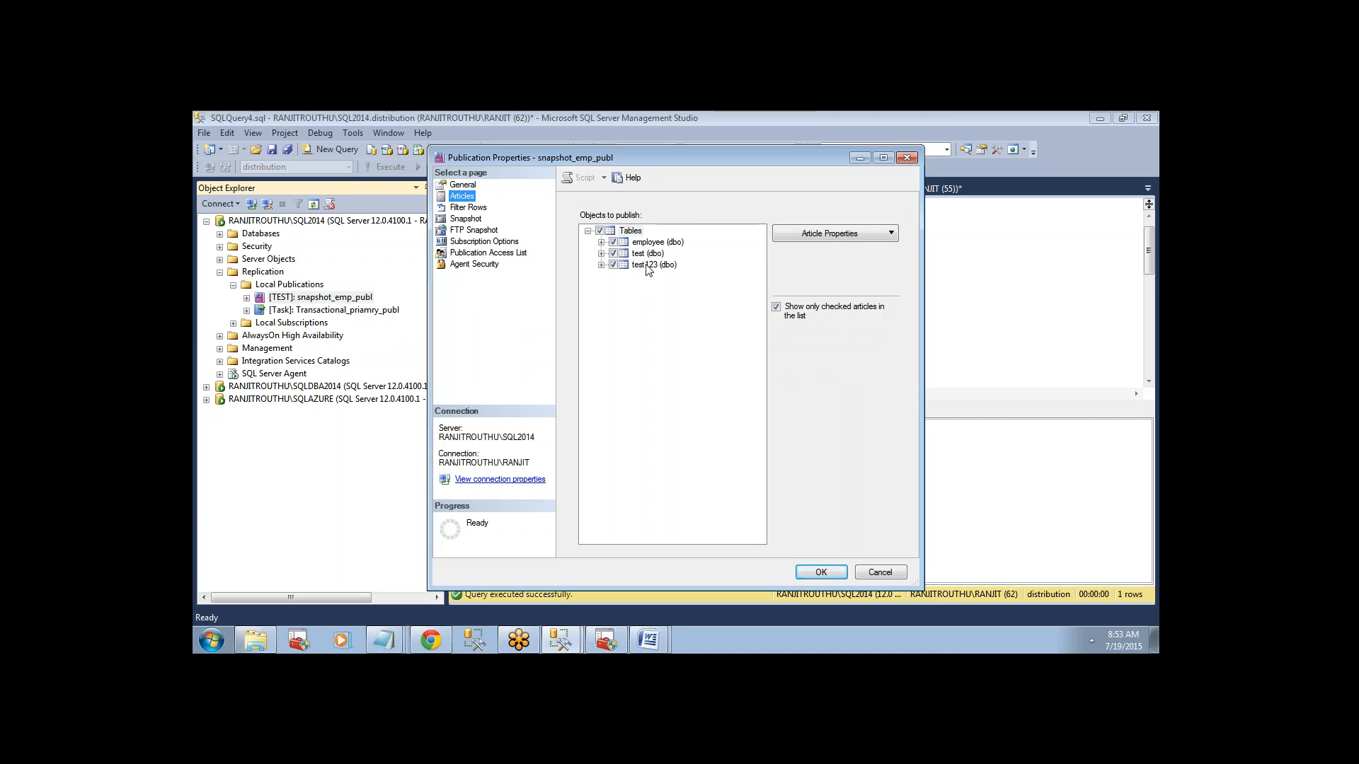
right_click(632, 230)
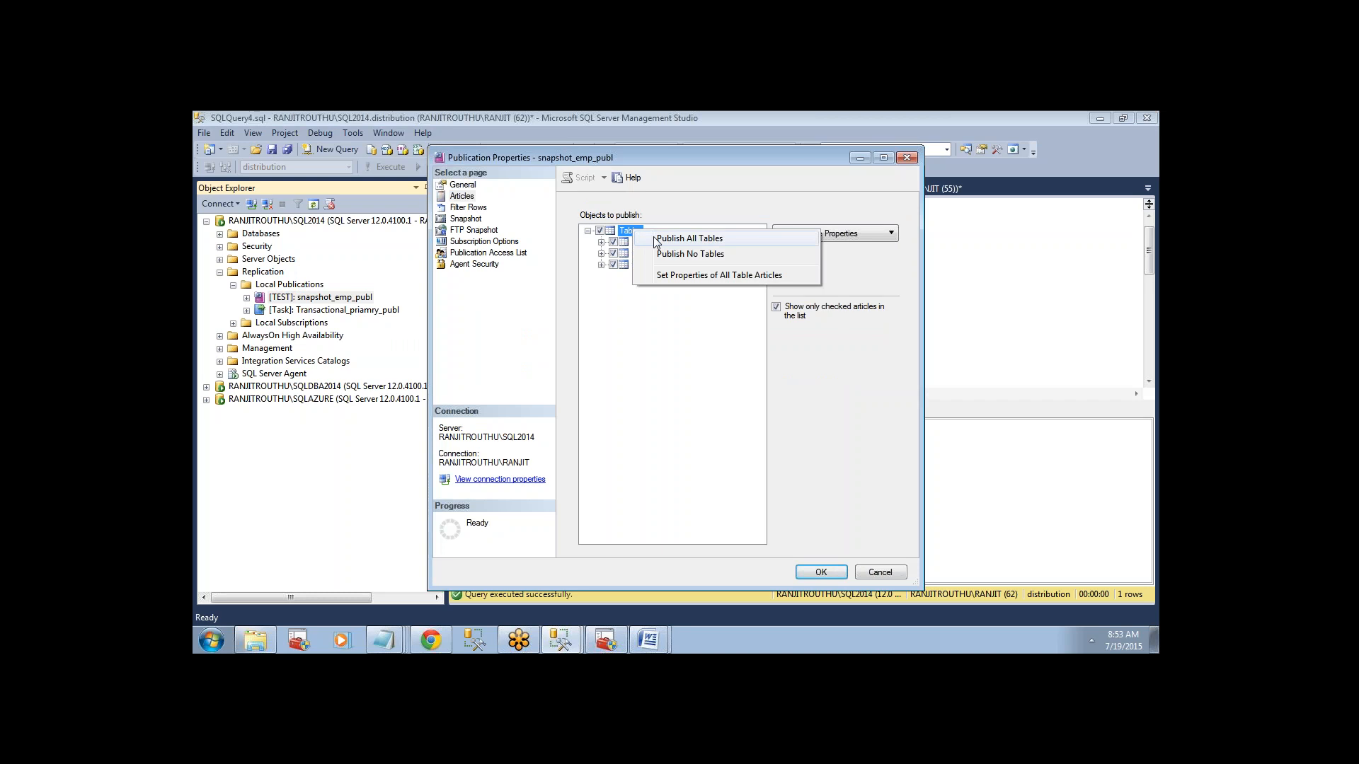
left_click(680, 238)
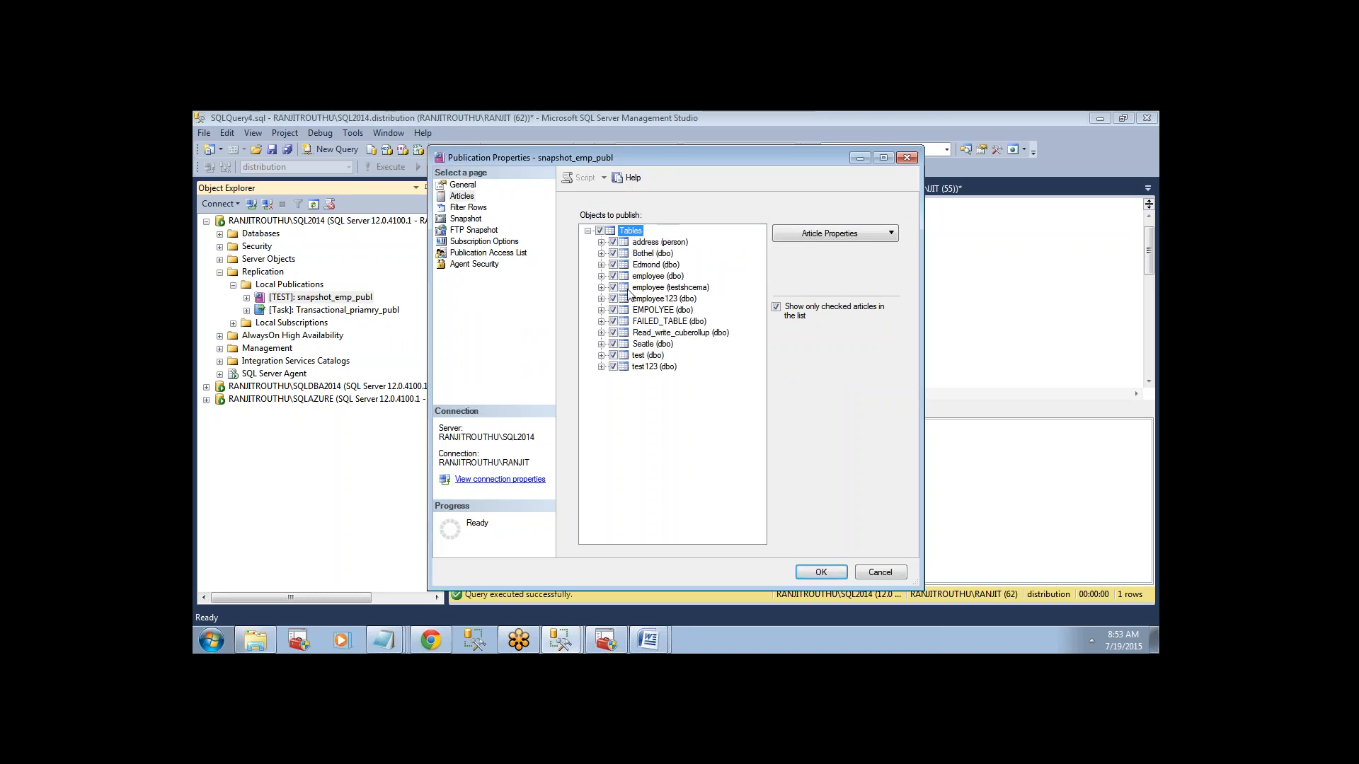
left_click(873, 574)
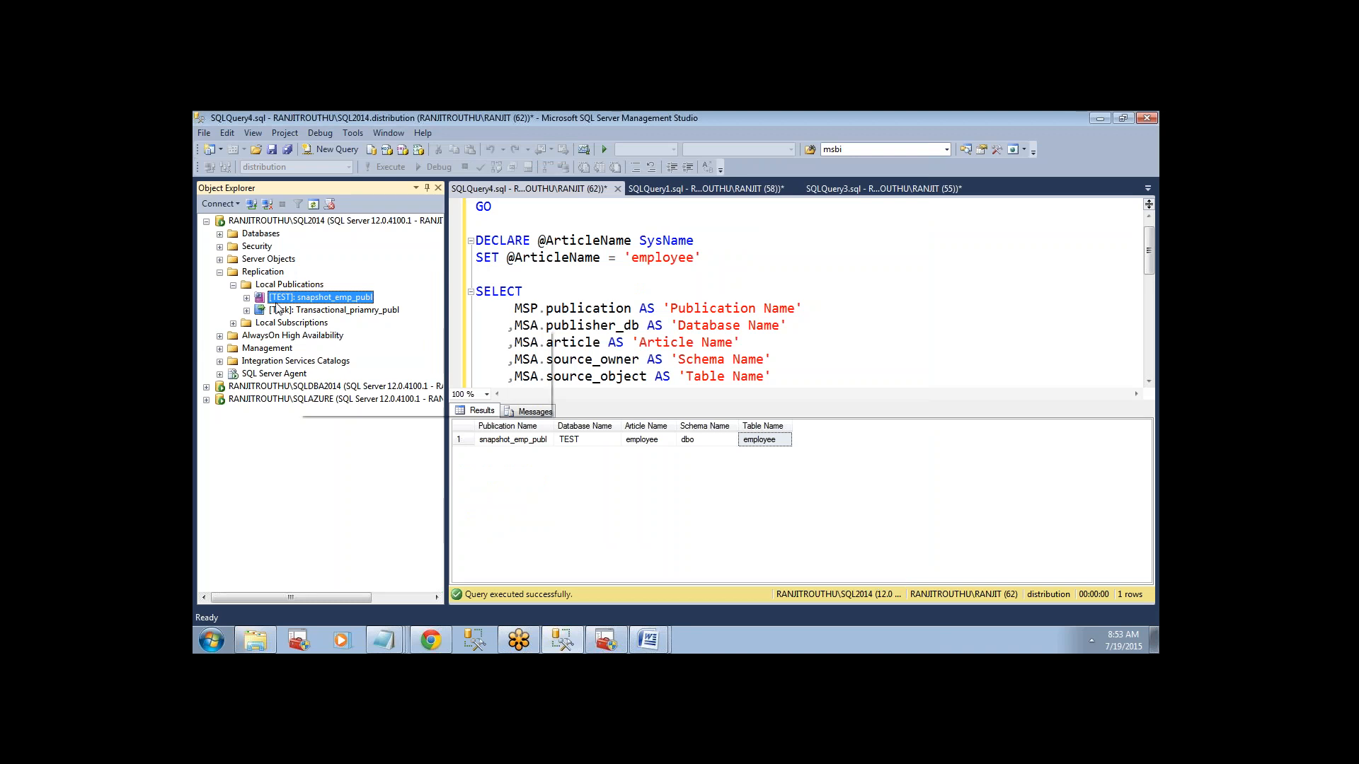
Refresh the tables of the snapshot database on the SQLDBA2014 subscriber and check which tables exist there.
mouse_move(288, 301)
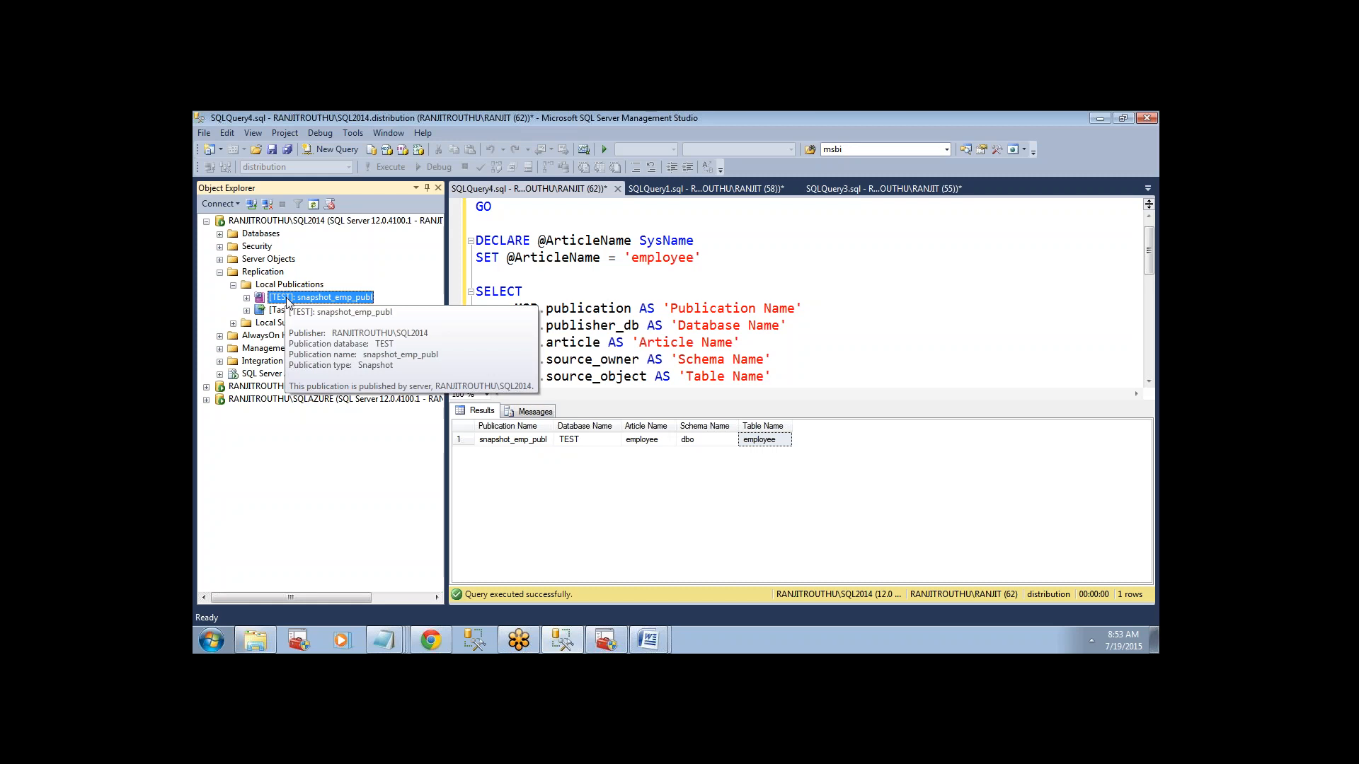
left_click(219, 272)
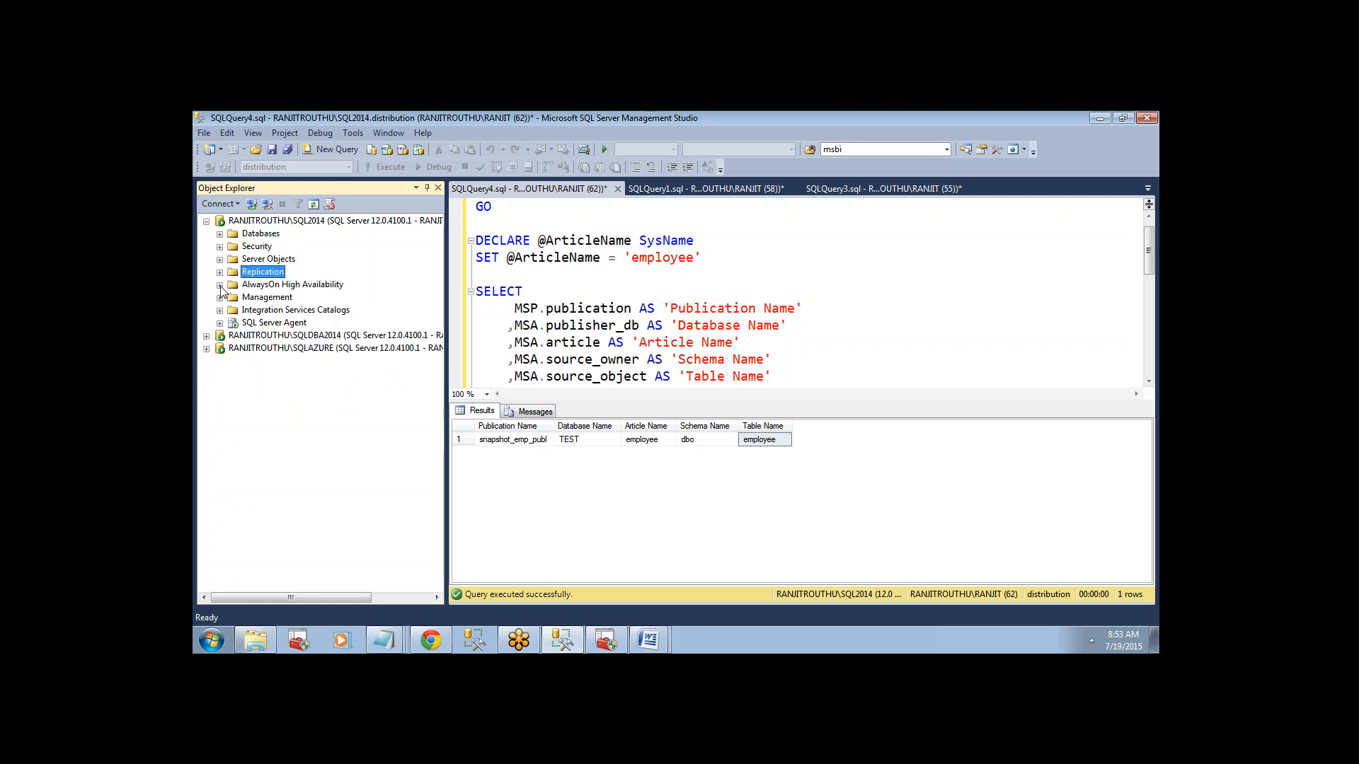
left_click(206, 336)
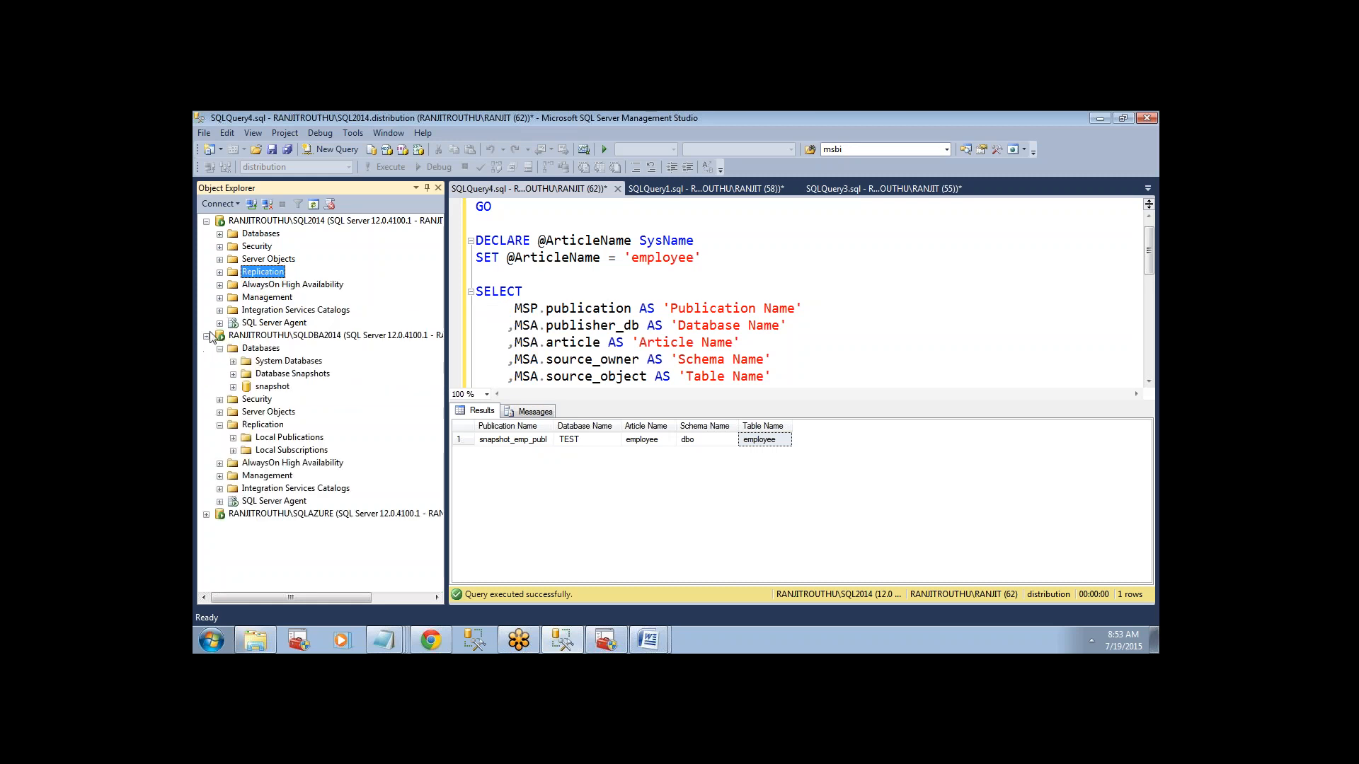
left_click(233, 388)
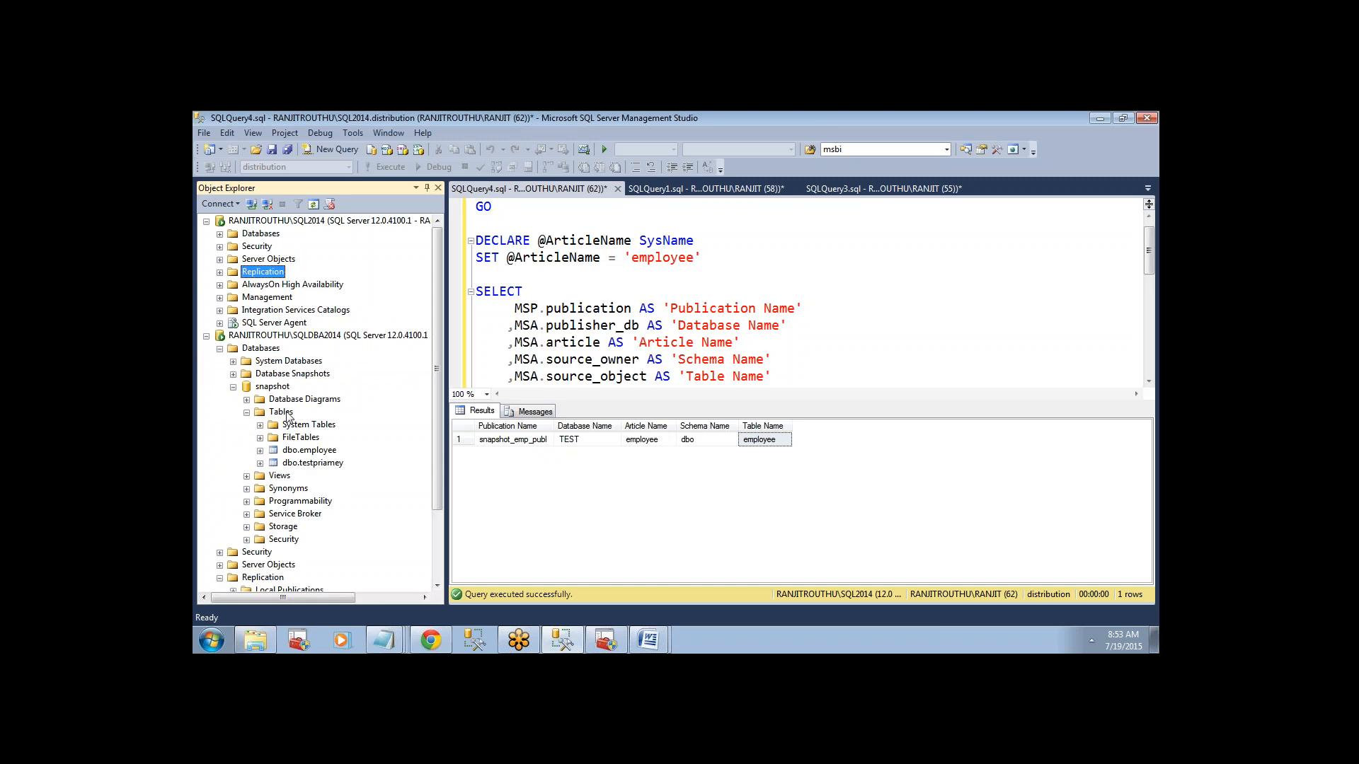
left_click(286, 413)
right_click(287, 412)
left_click(326, 500)
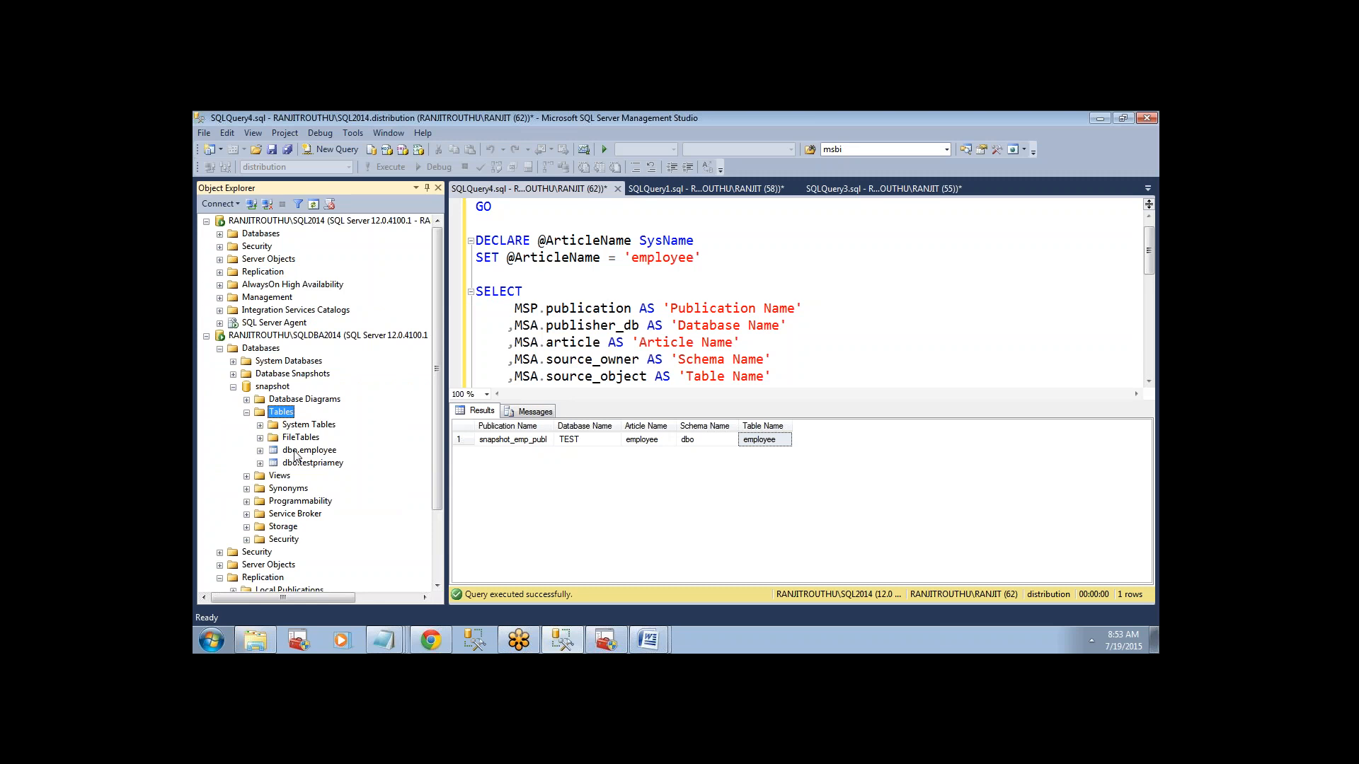
left_click(294, 450)
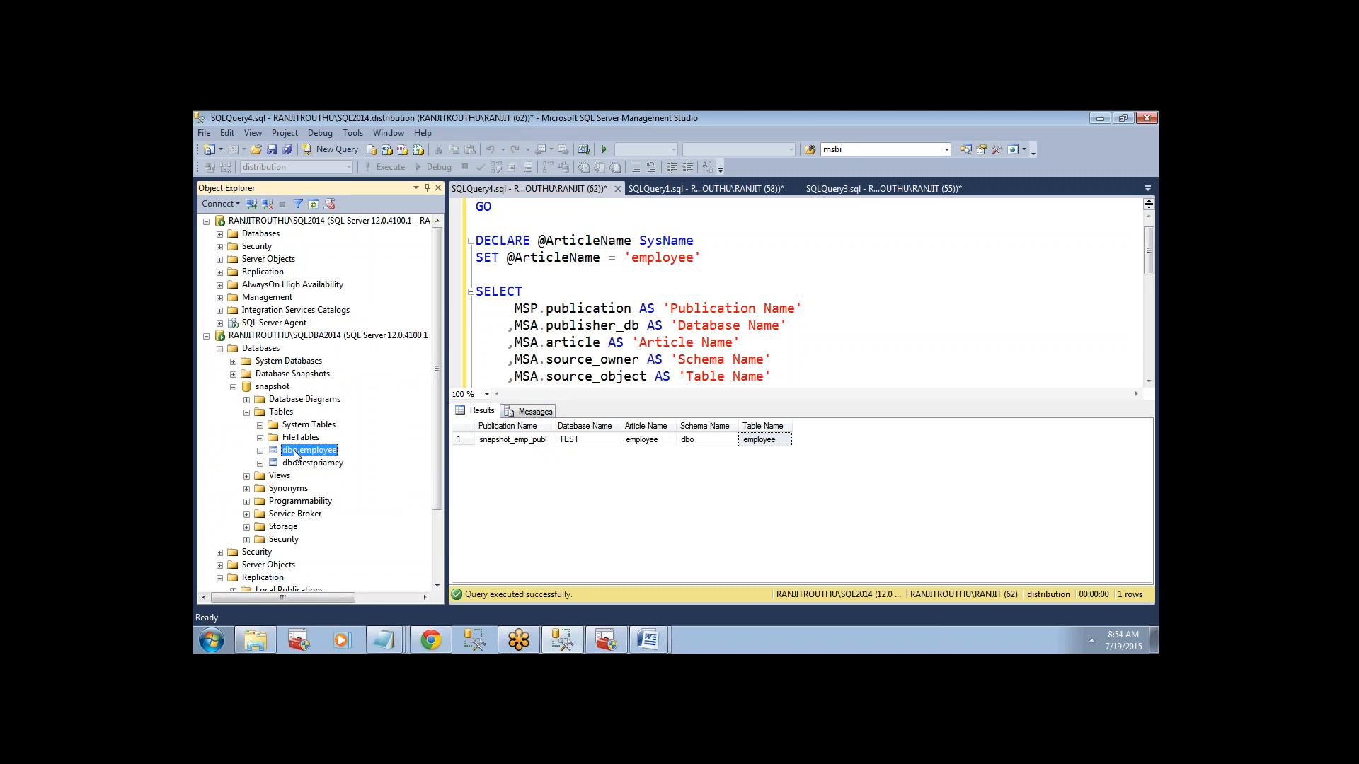
Compare the subscriber's tables with the articles in snapshot_emp_publ on SQL2014 and close its properties without changes.
left_click(219, 272)
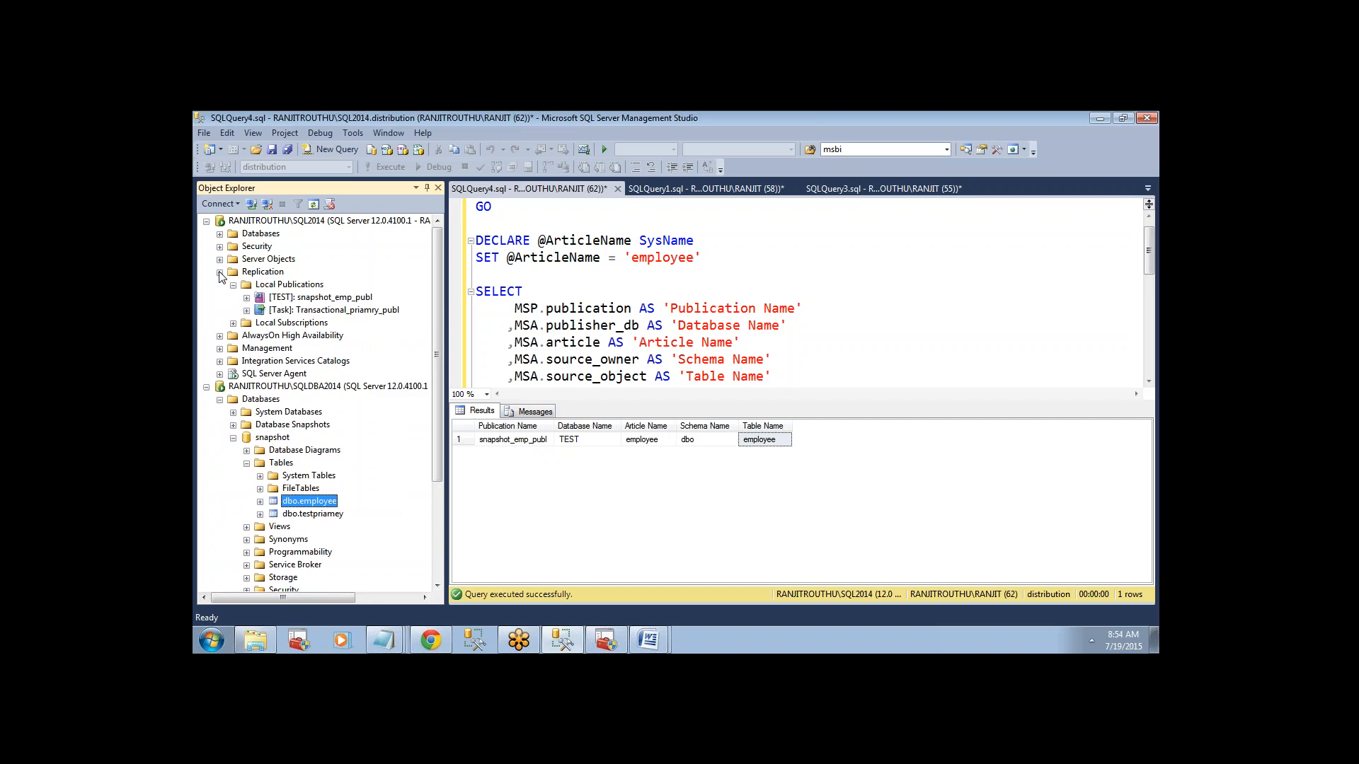
right_click(273, 300)
left_click(304, 470)
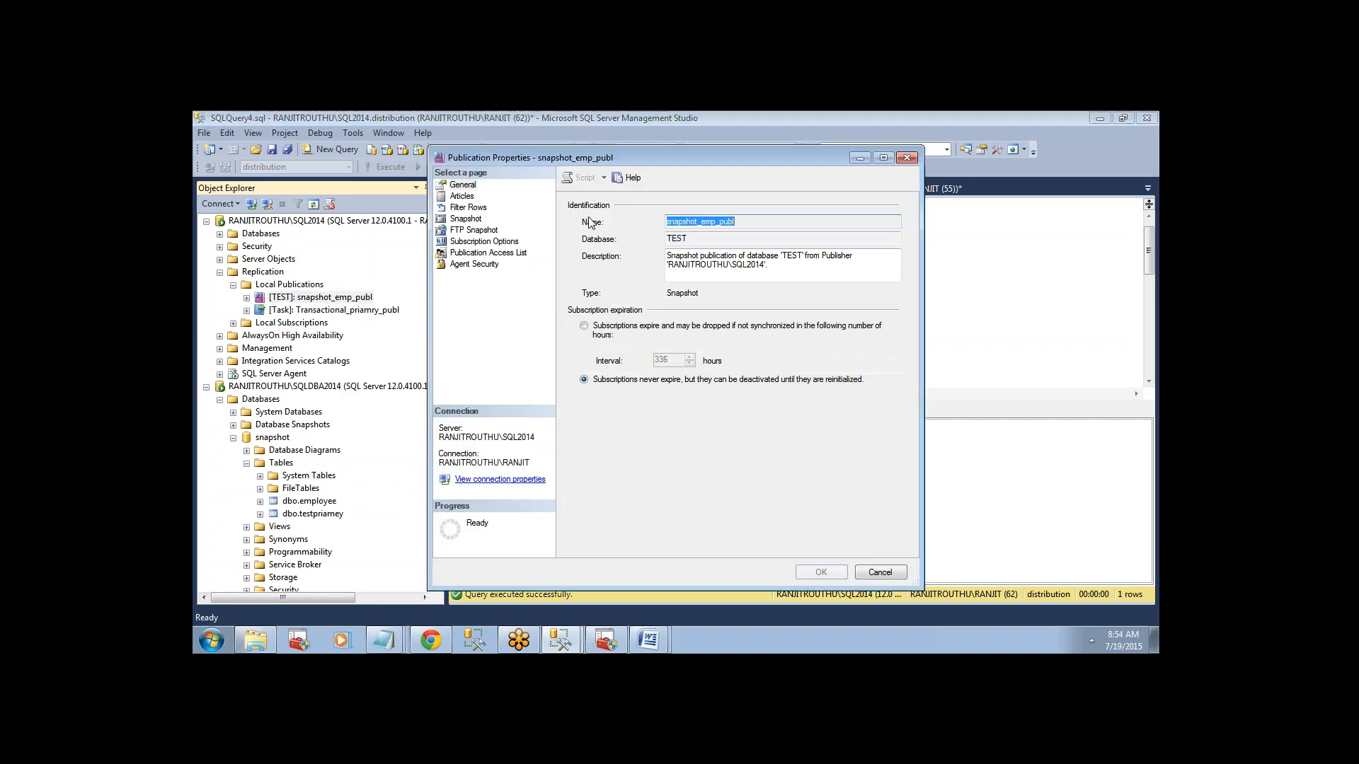
left_click(461, 196)
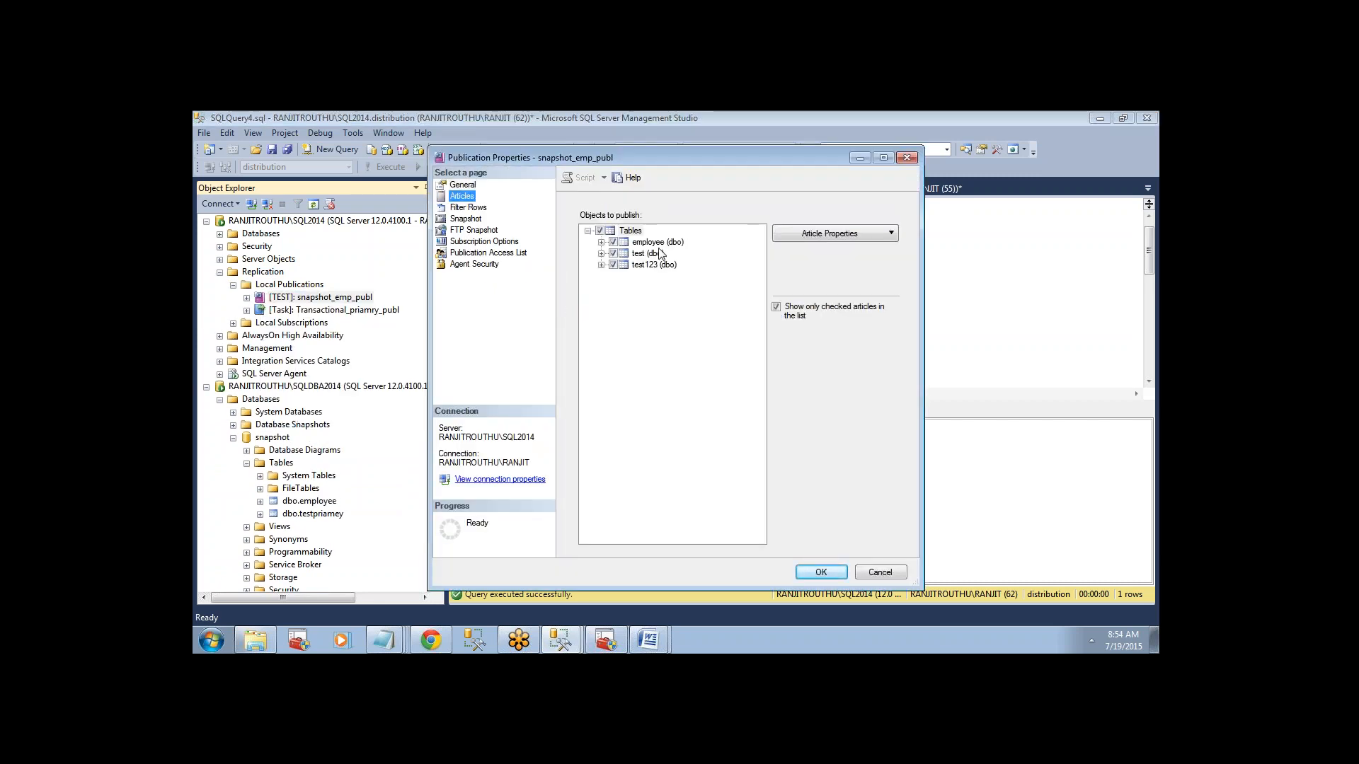
left_click(656, 253)
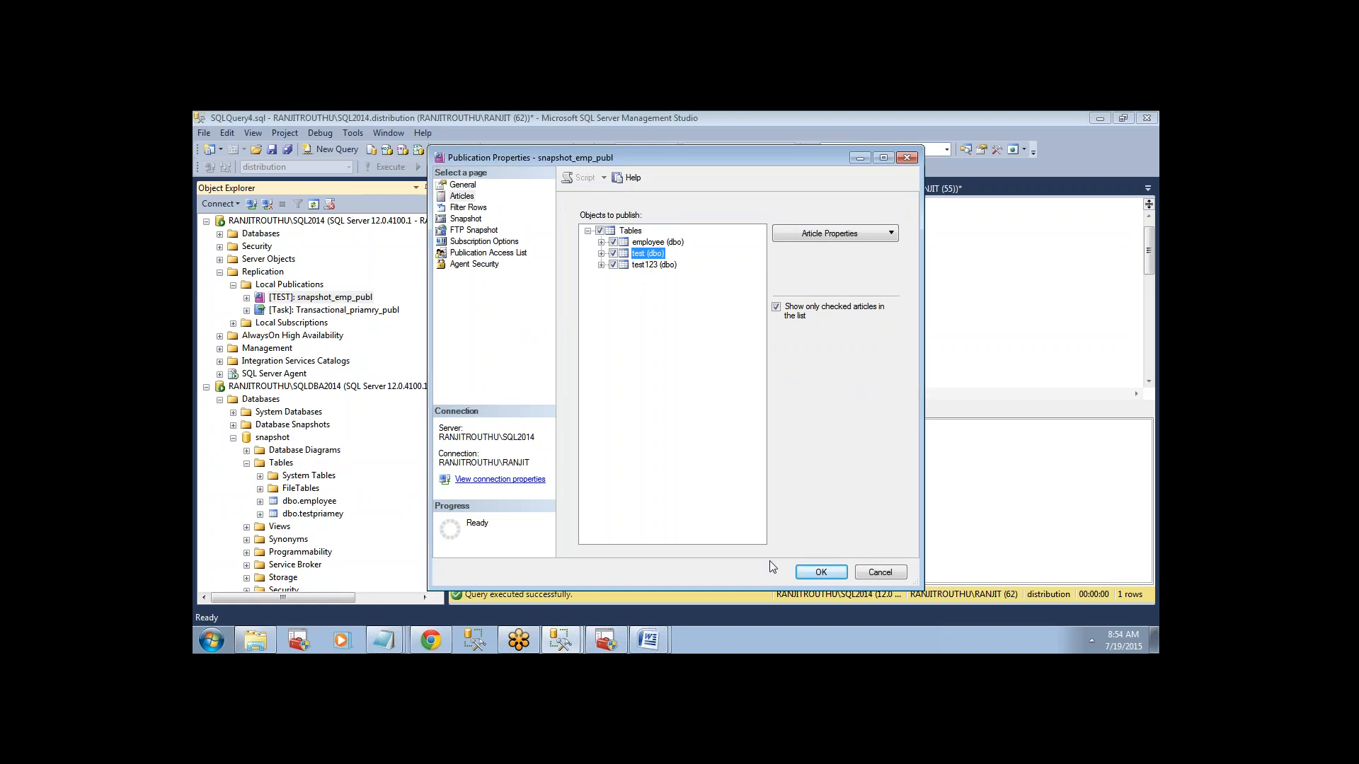
left_click(871, 576)
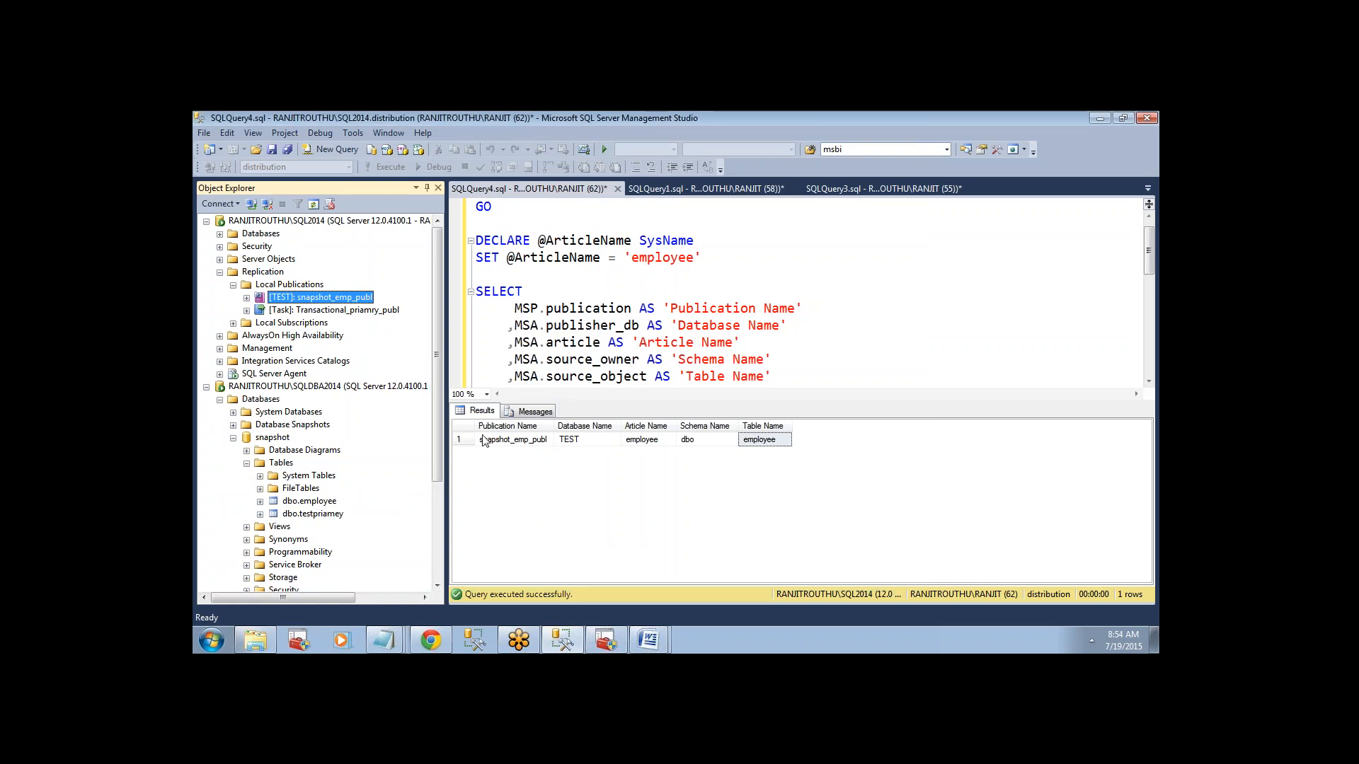
Find the TEST-snapshot_emp_publ-1 job among SQL2014's SQL Server Agent jobs and view its schedule list.
left_click(220, 375)
left_click(234, 386)
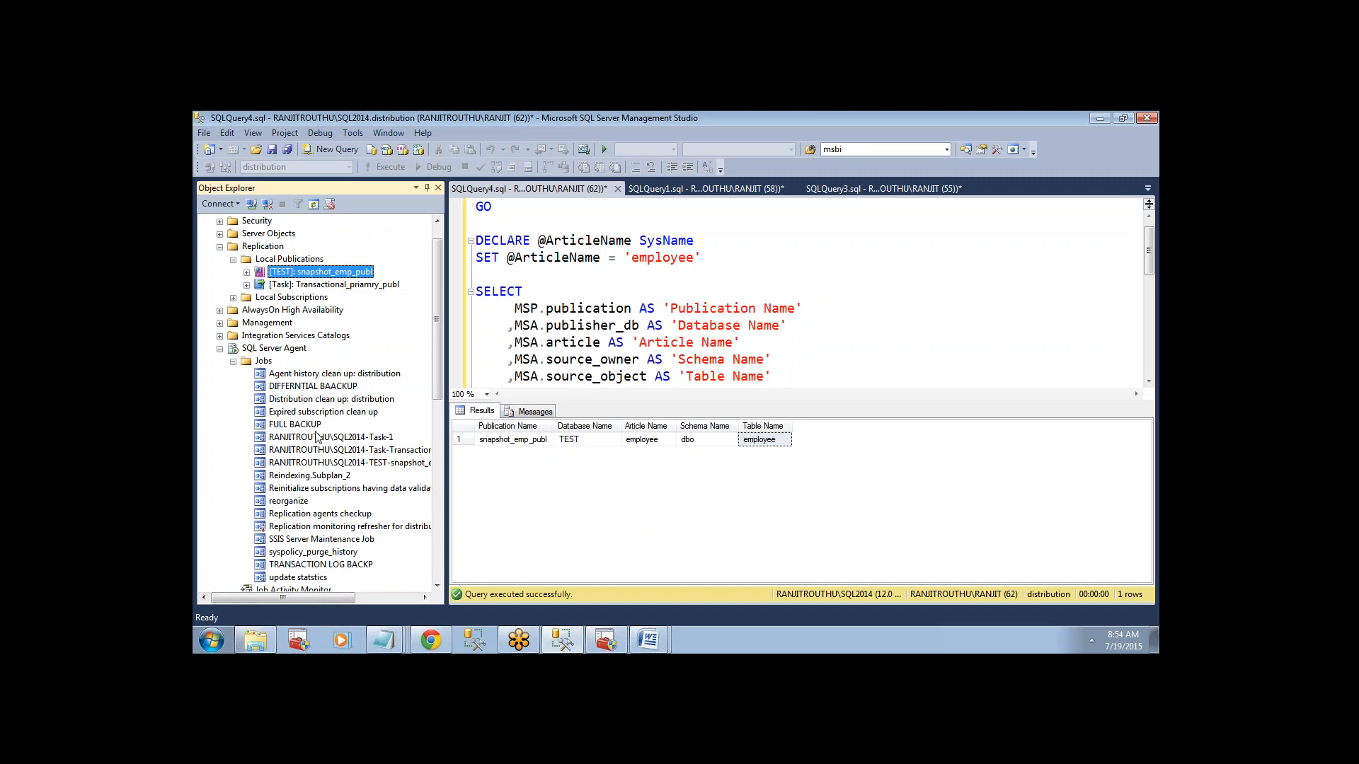
left_click_drag(447, 440, 532, 441)
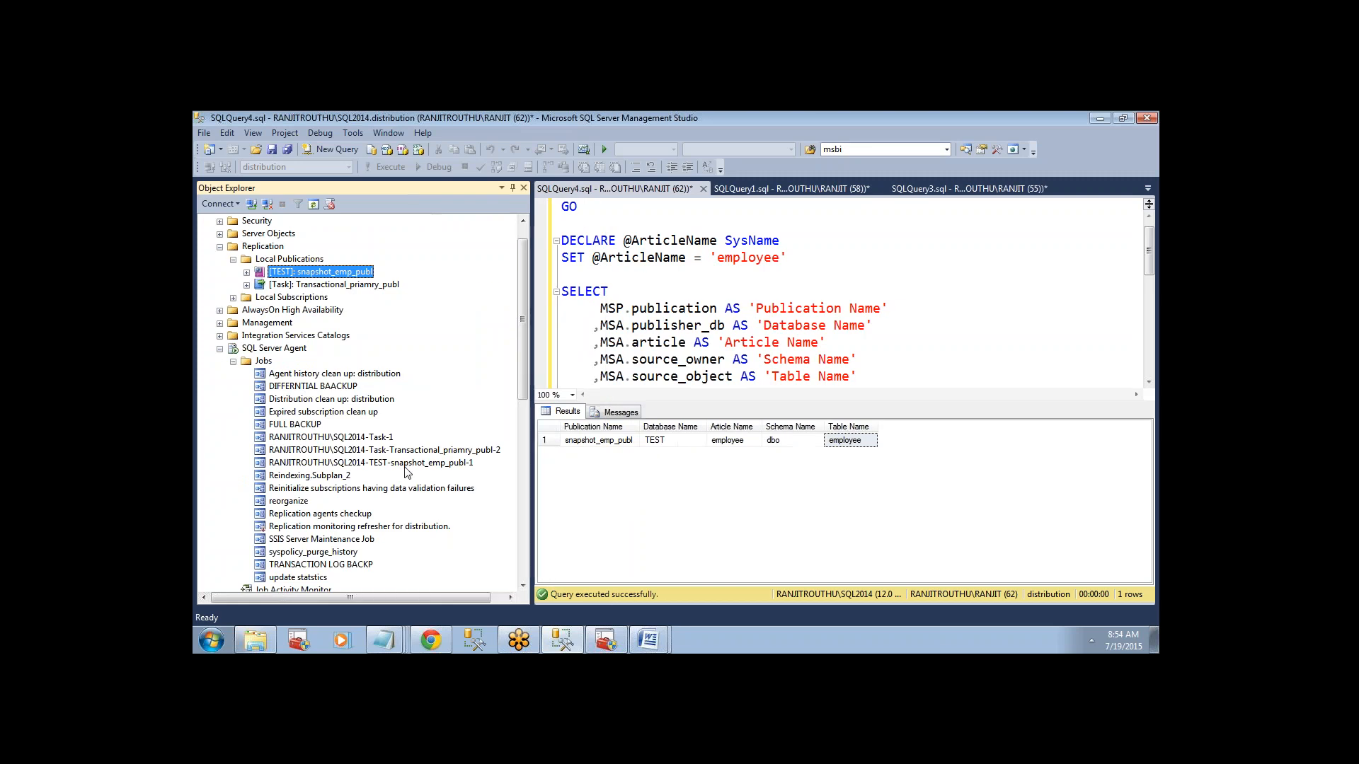
left_click(408, 467)
left_click(369, 274)
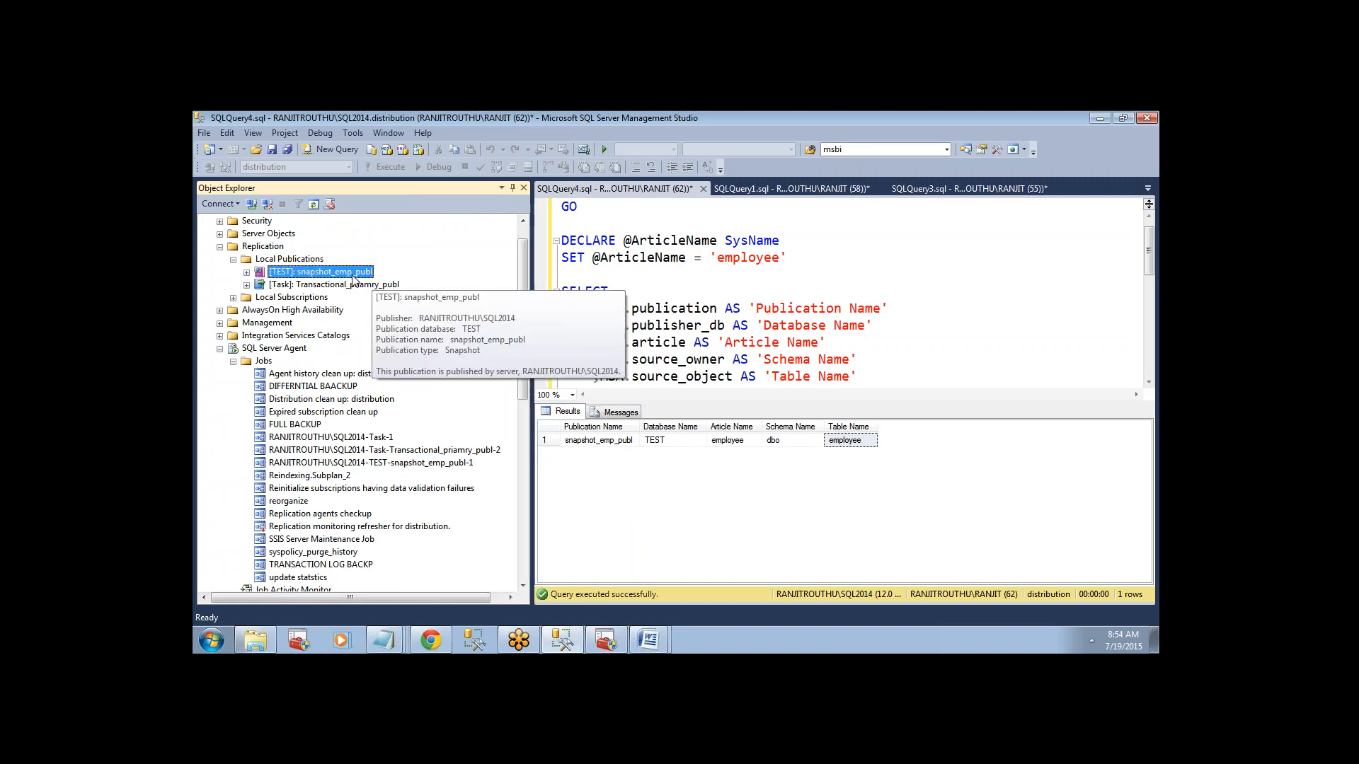
right_click(408, 464)
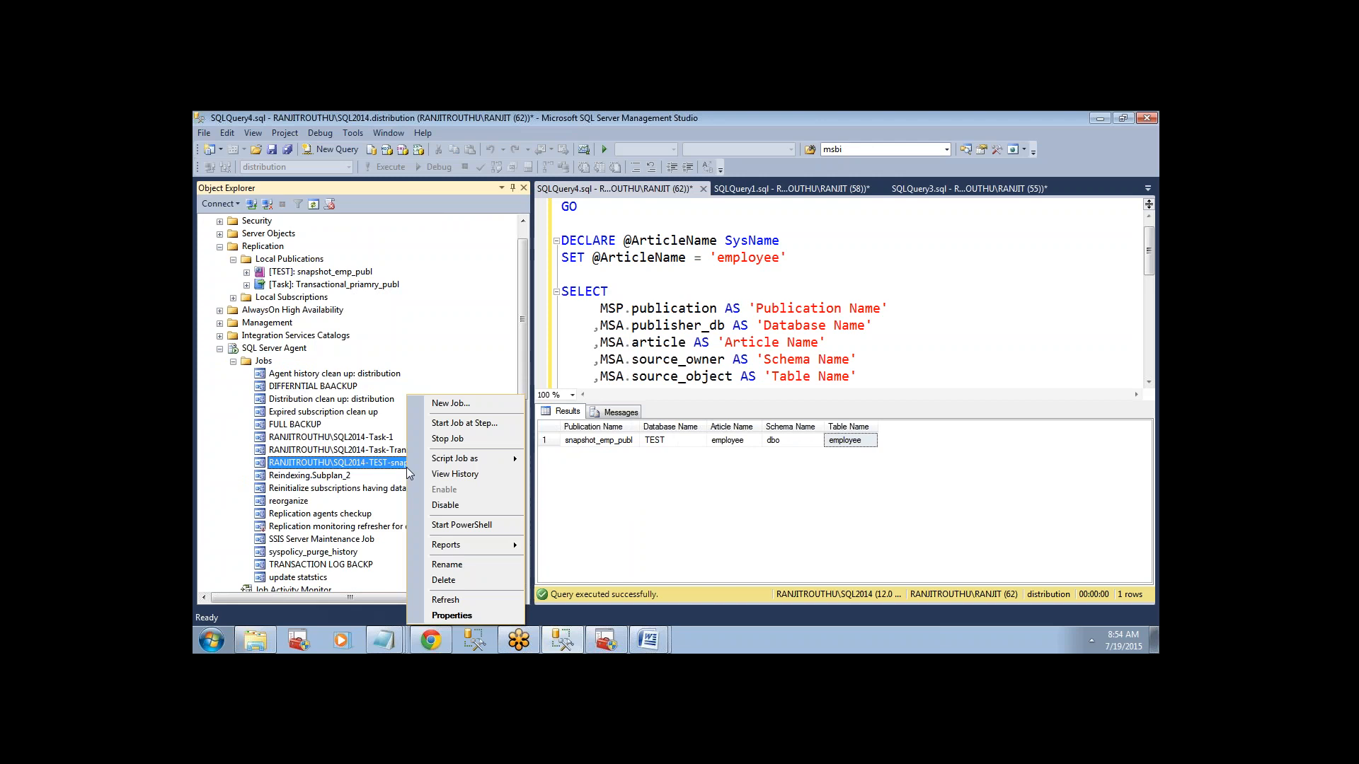
left_click(451, 615)
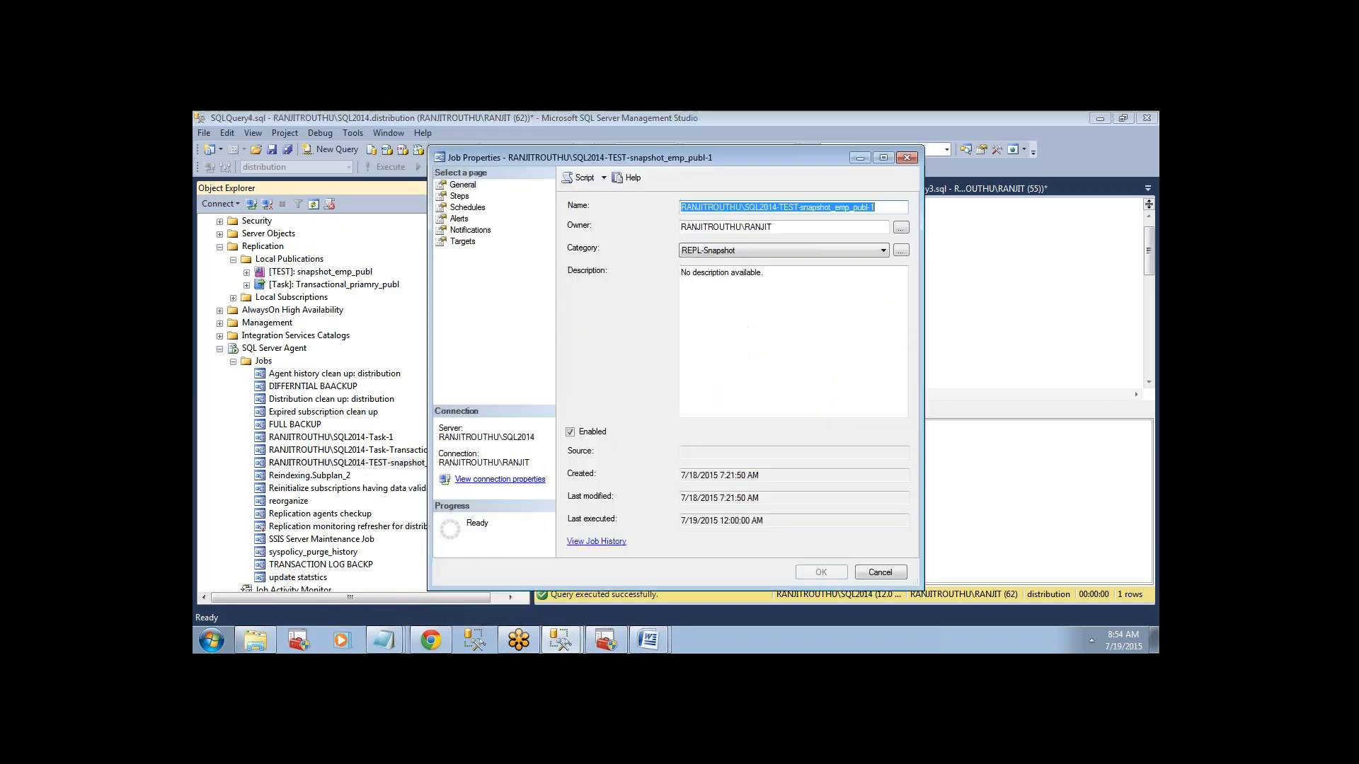
left_click(464, 208)
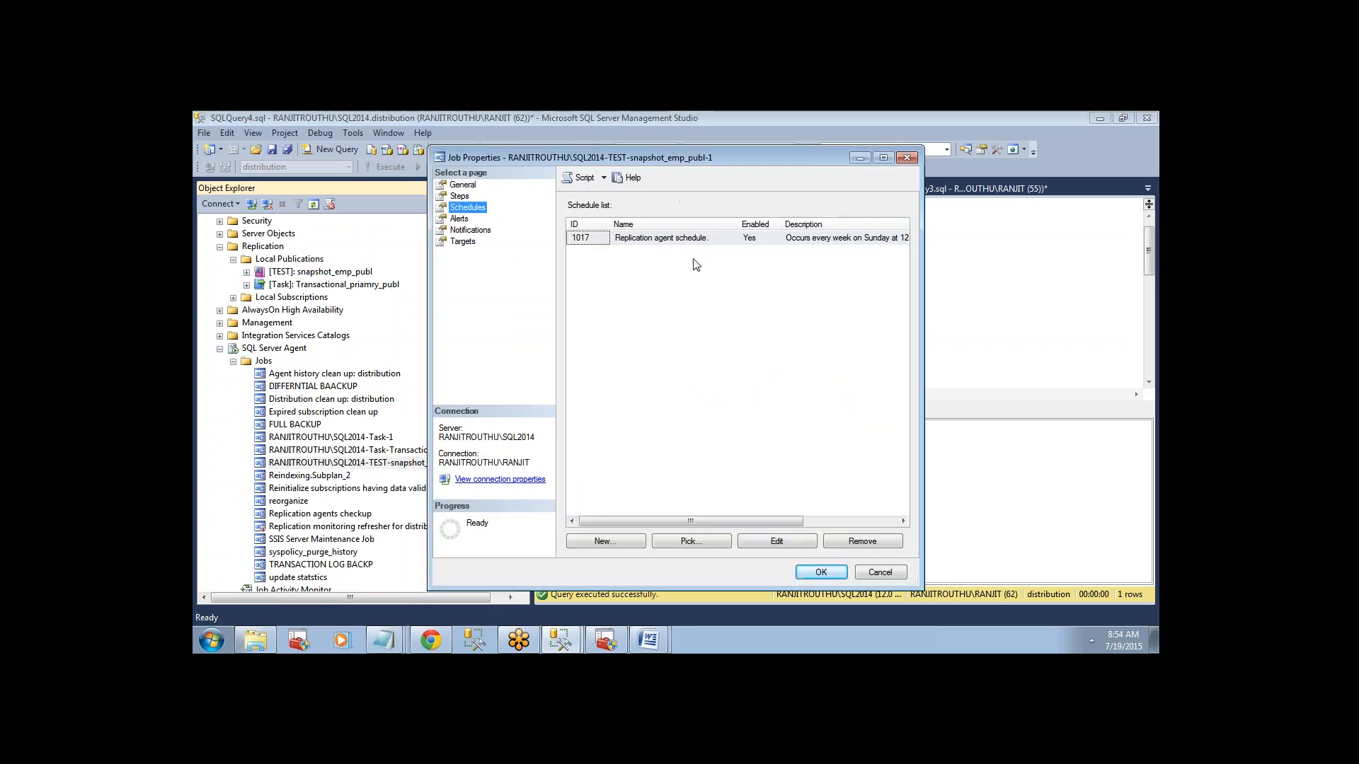
Review the recurrence settings of the job's replication agent schedule and close the job properties without changing the schedule.
left_click_drag(691, 521, 770, 522)
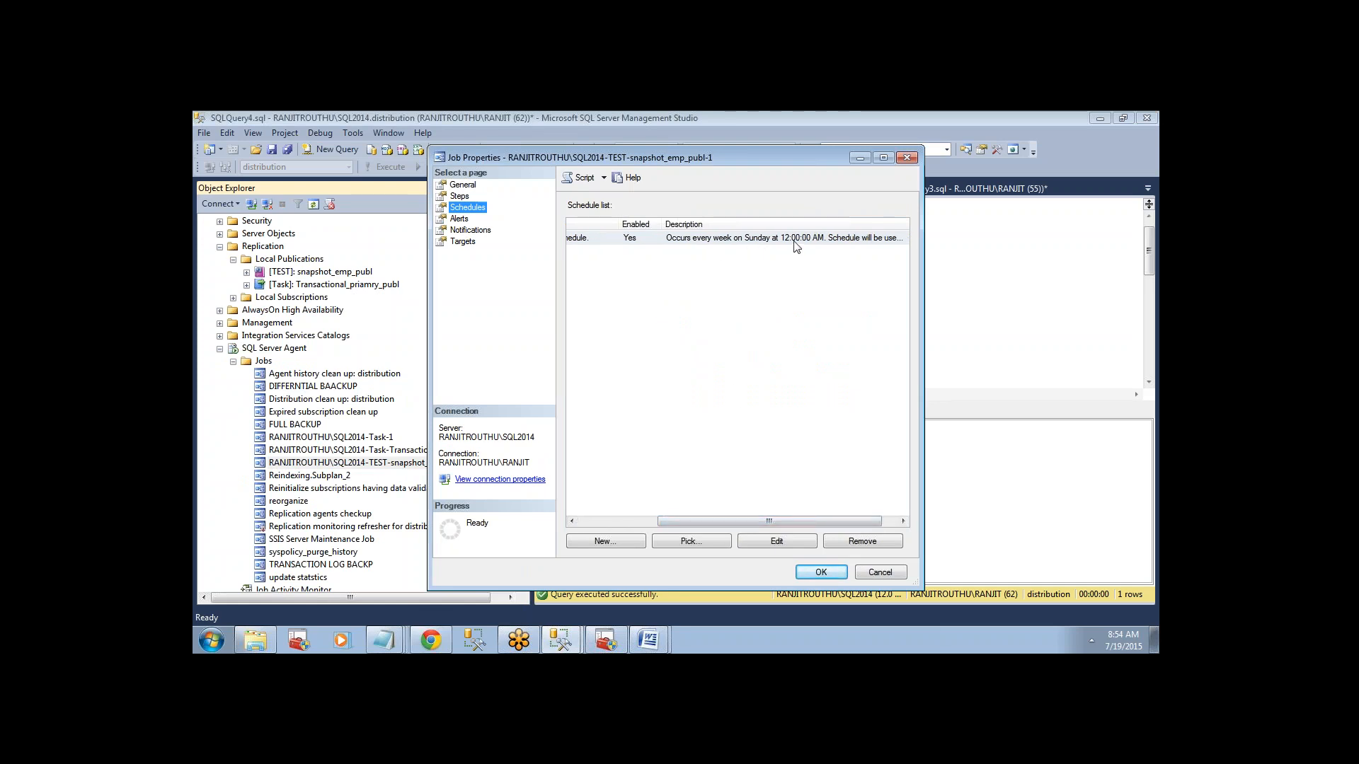
left_click(776, 543)
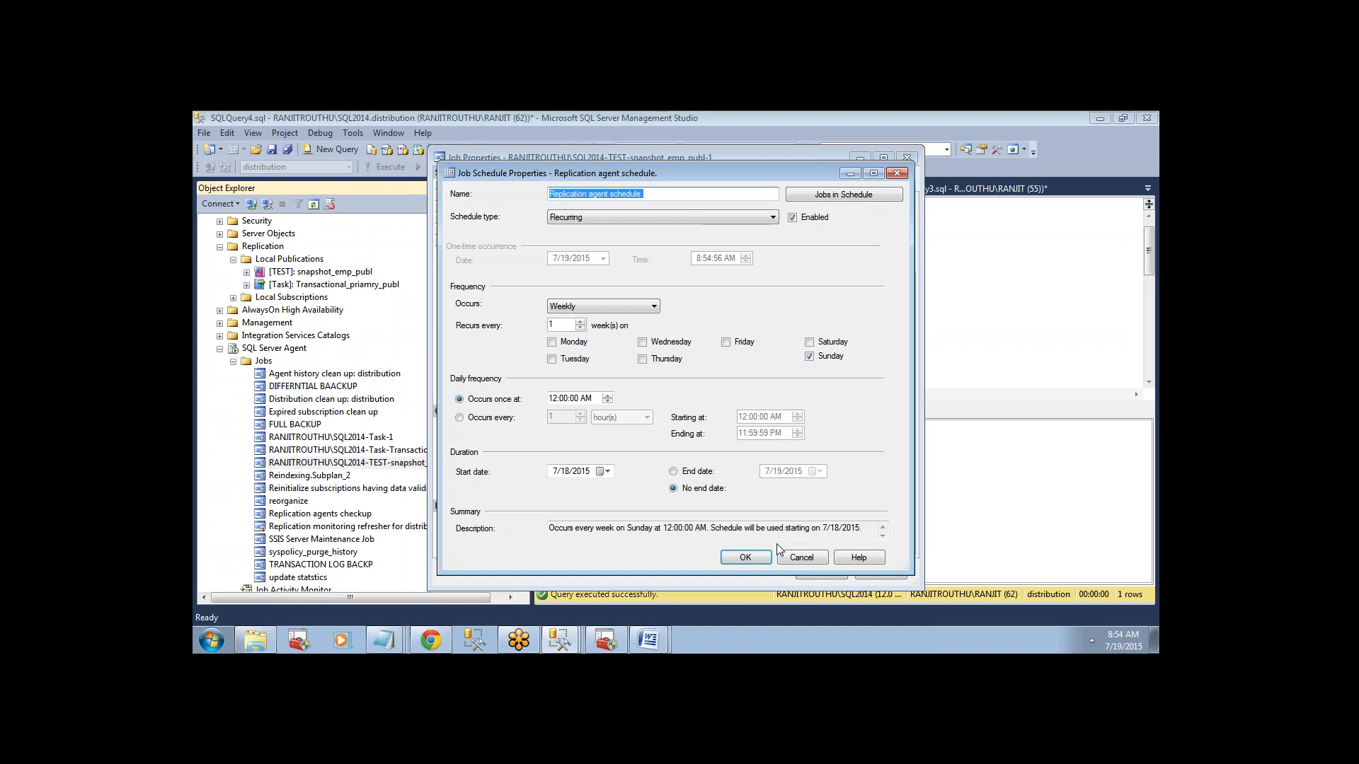
left_click(898, 174)
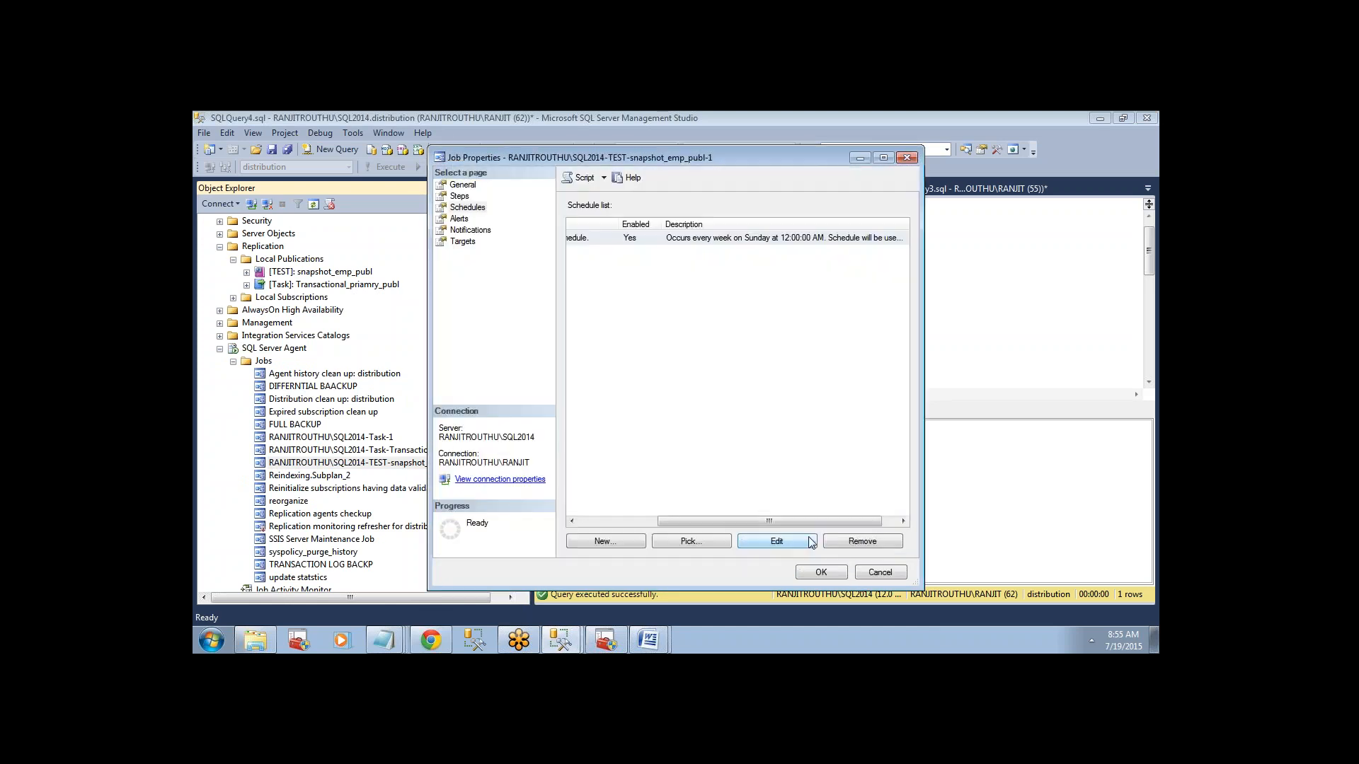
left_click(817, 573)
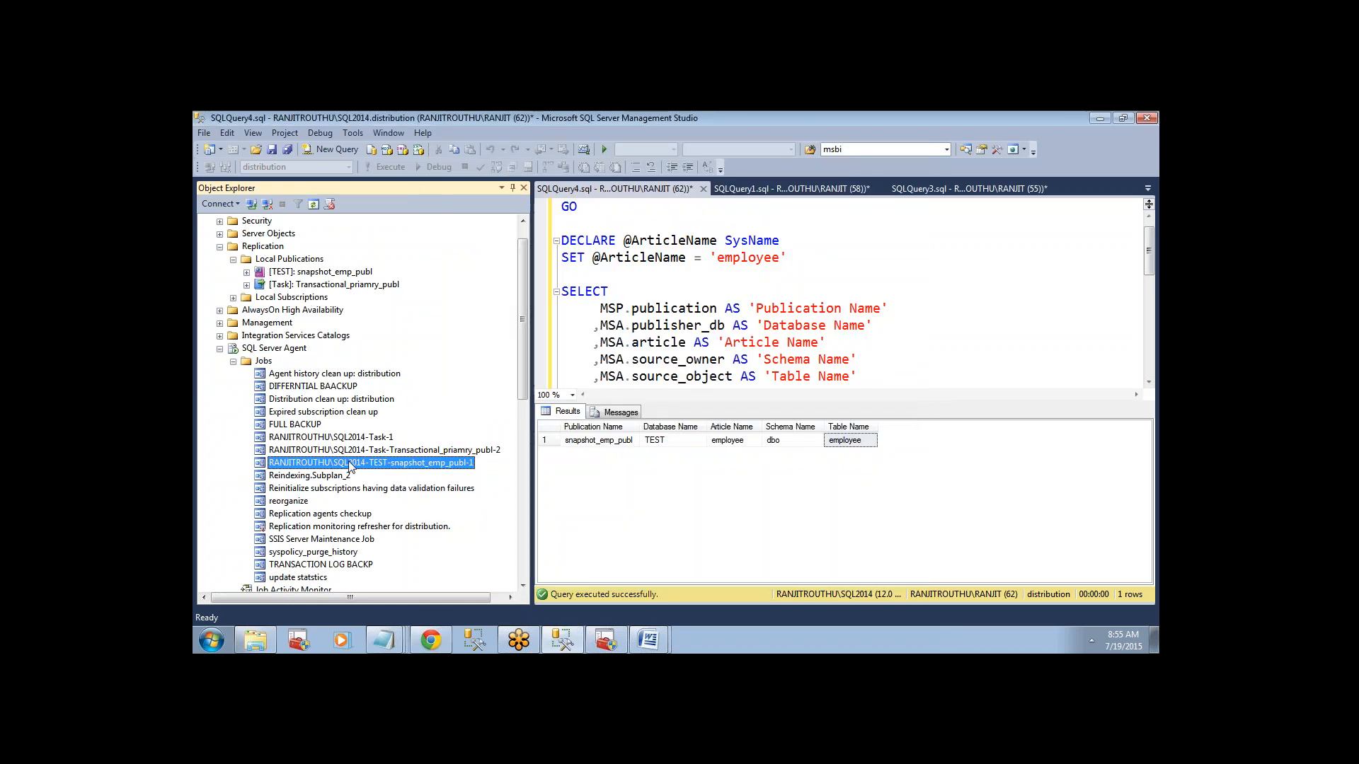
Run the Snapshot Agent for the snapshot_emp_publ publication from its agent status and close the status window once it finishes.
right_click(335, 274)
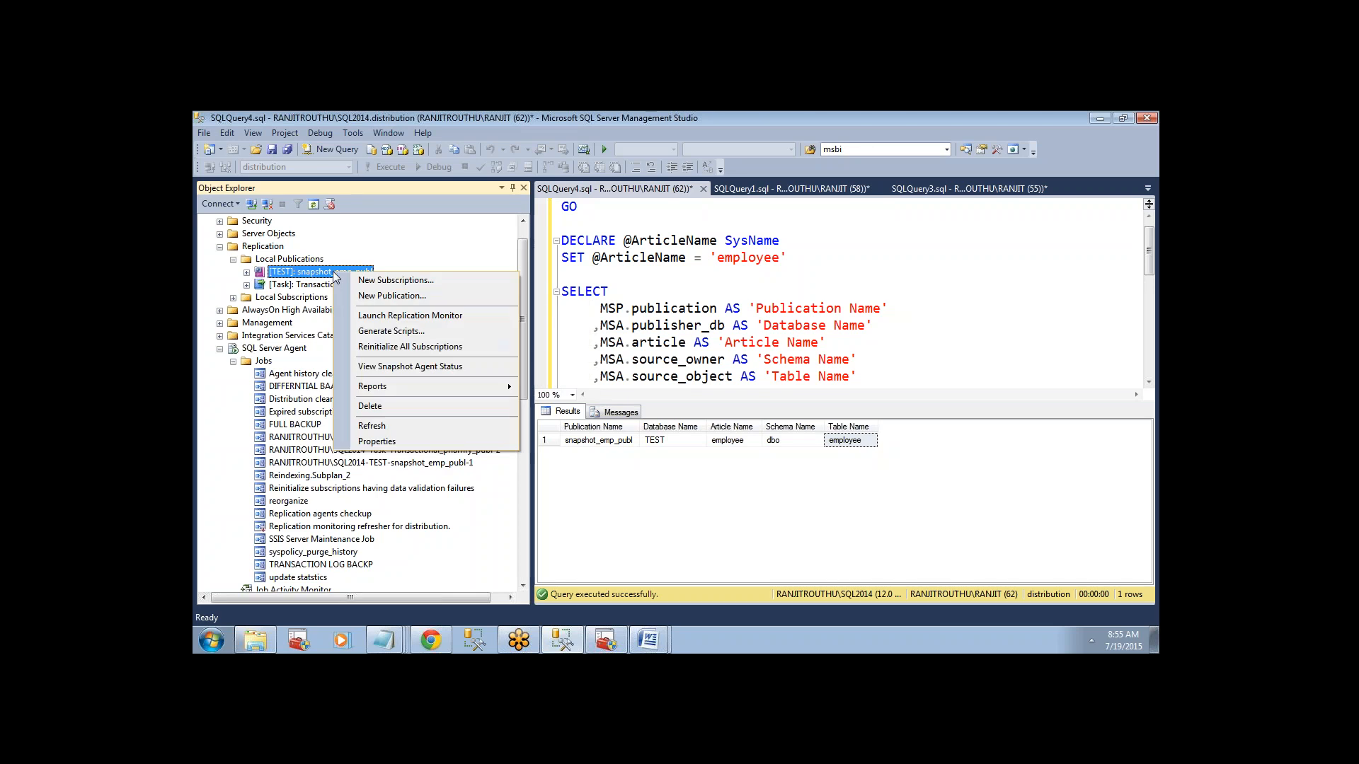
left_click(394, 368)
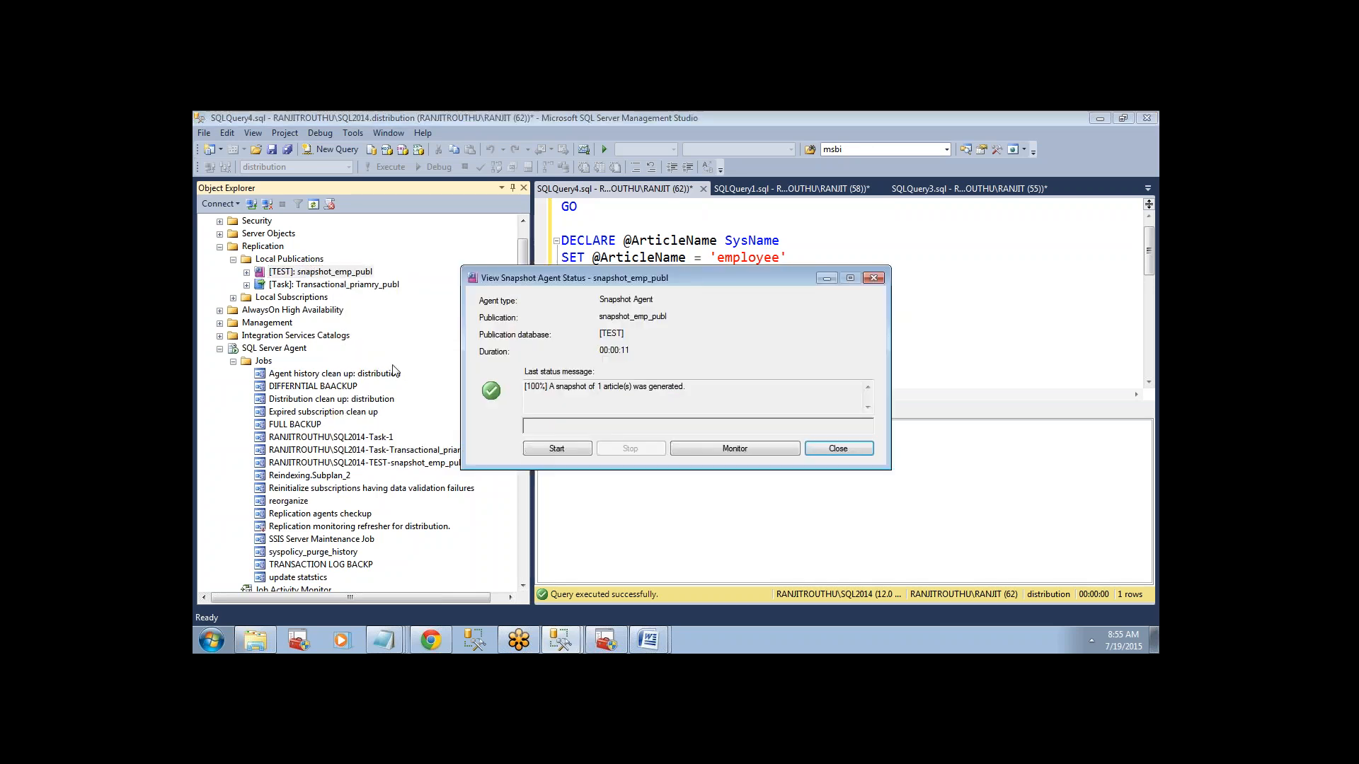
left_click(563, 444)
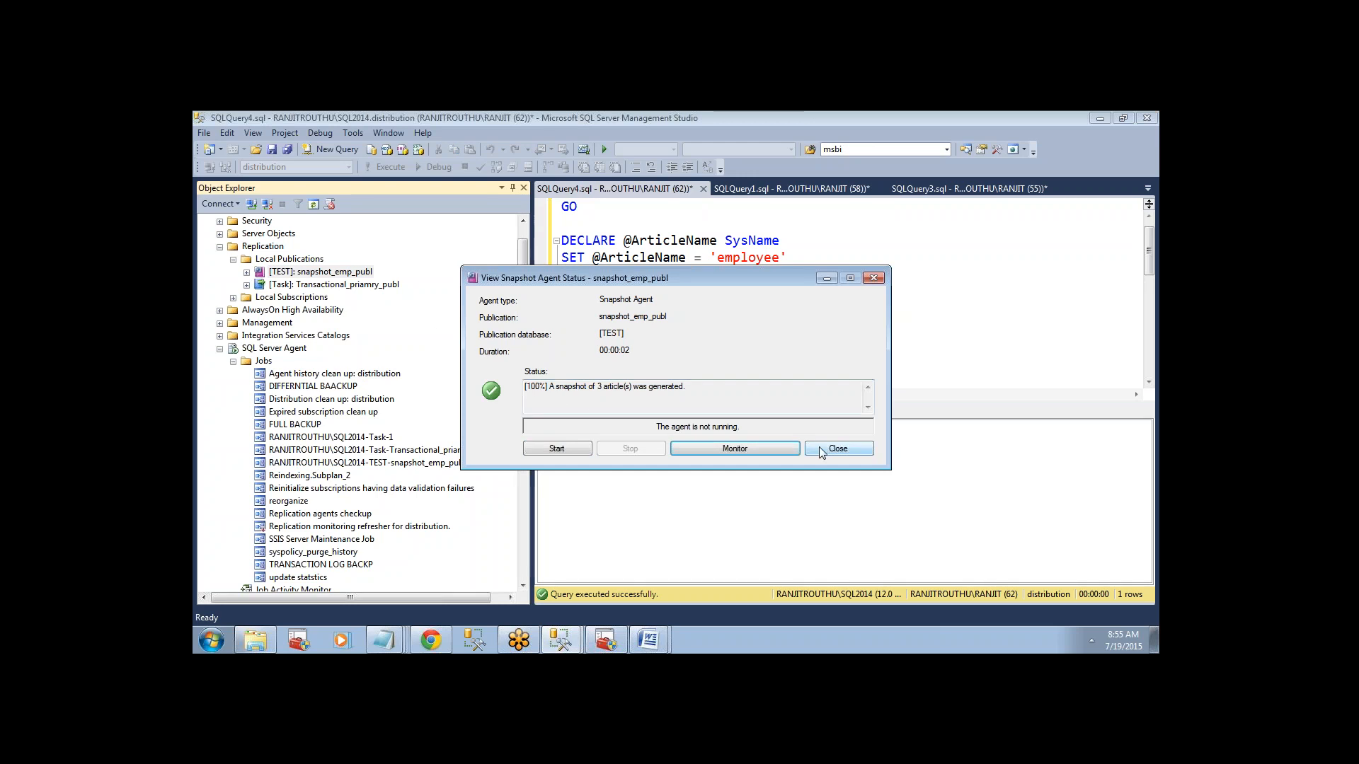
left_click(856, 448)
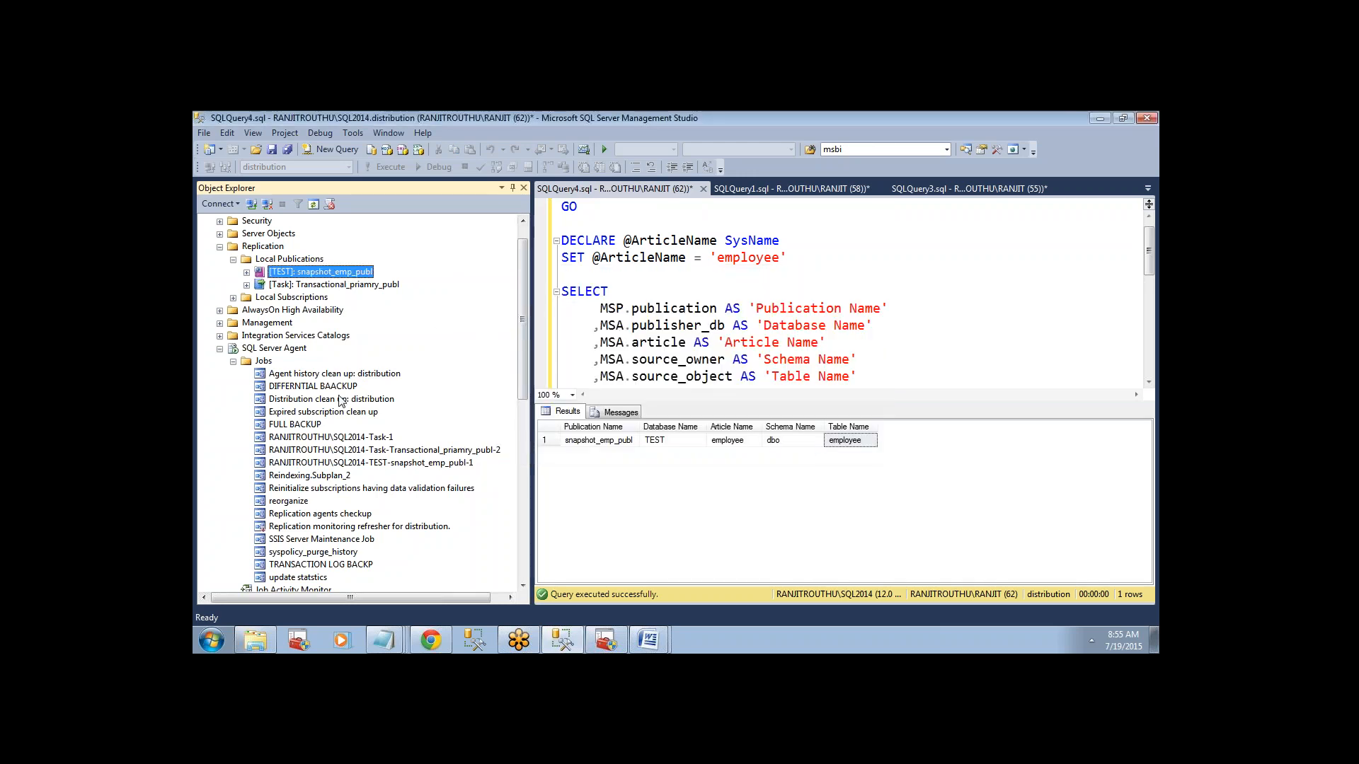
Refresh the snapshot database on the SQLDBA2014 subscriber and check its tables for dbo.test and dbo.test123.
left_click(219, 246)
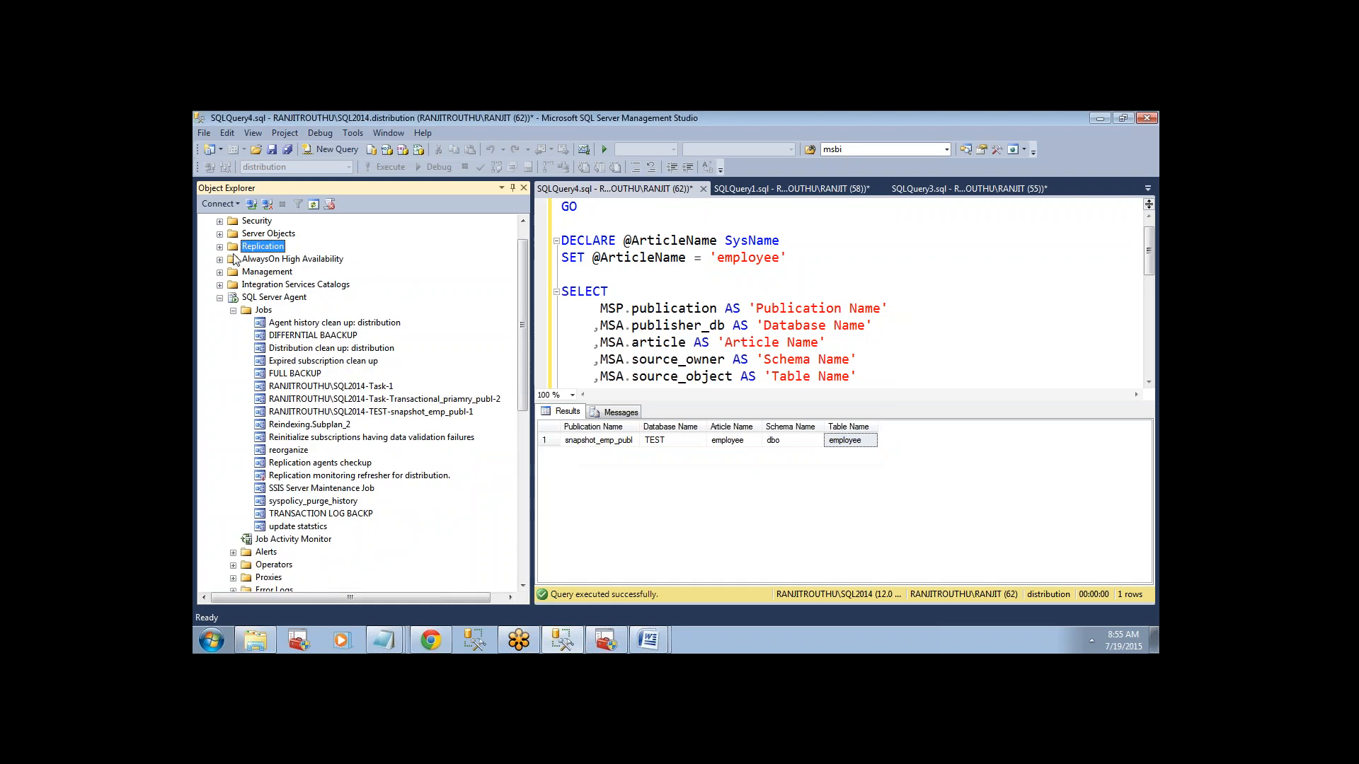
left_click_drag(521, 333, 521, 320)
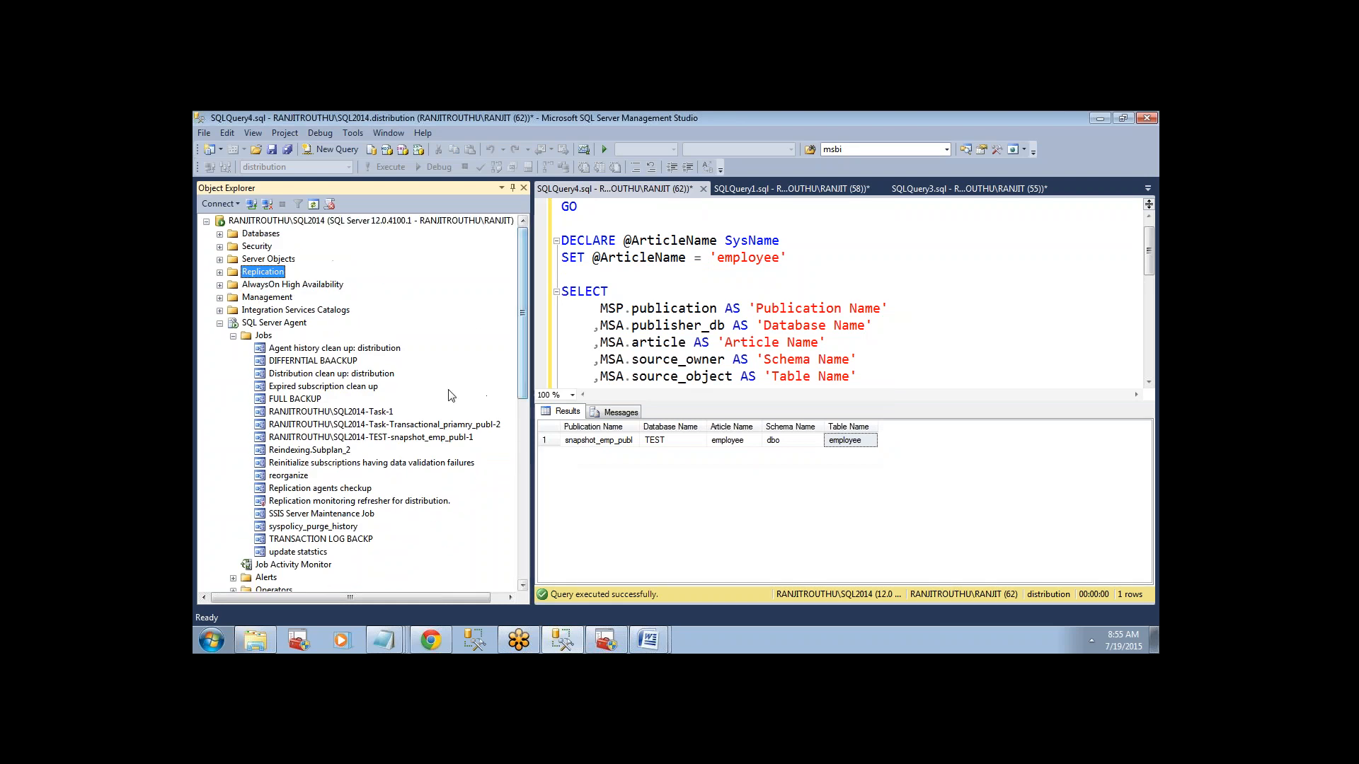
left_click(206, 221)
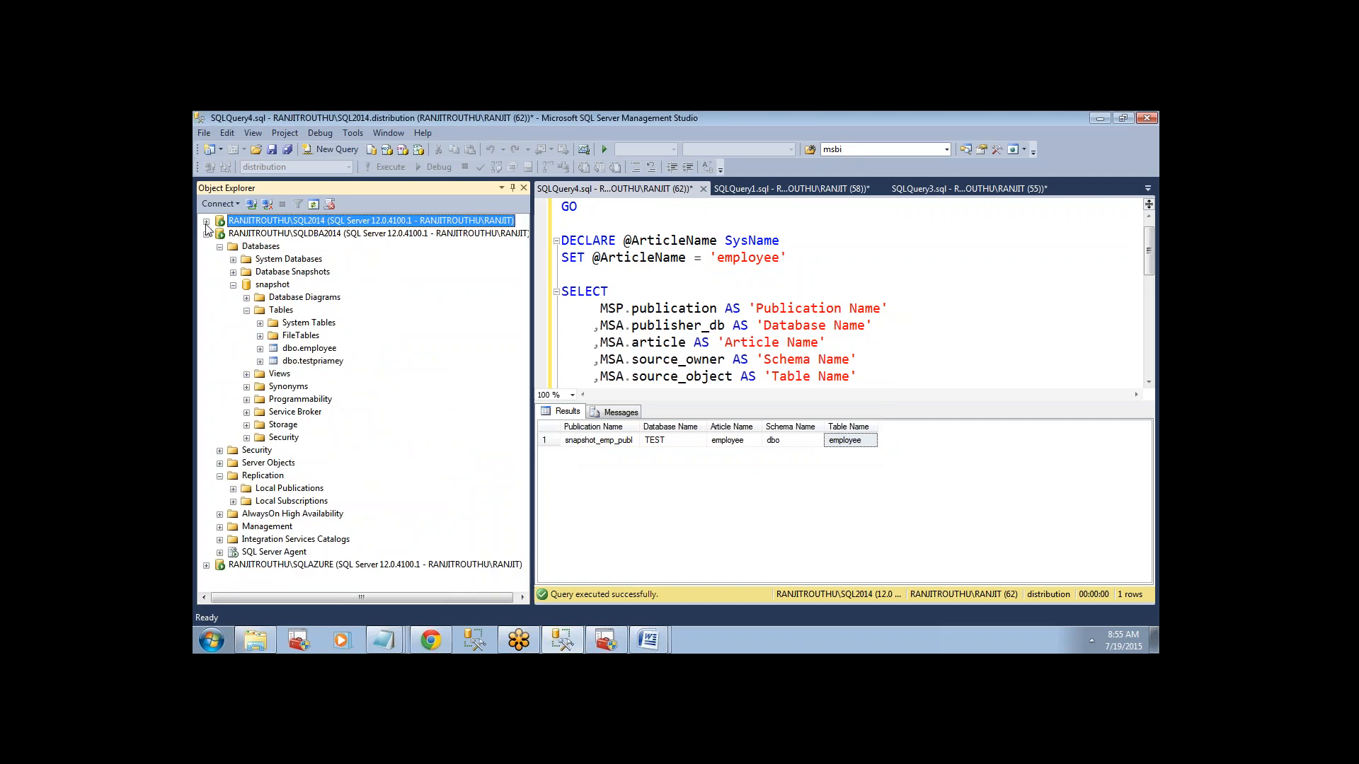
left_click(260, 246)
left_click(304, 220)
left_click(312, 203)
left_click(272, 284)
left_click(313, 203)
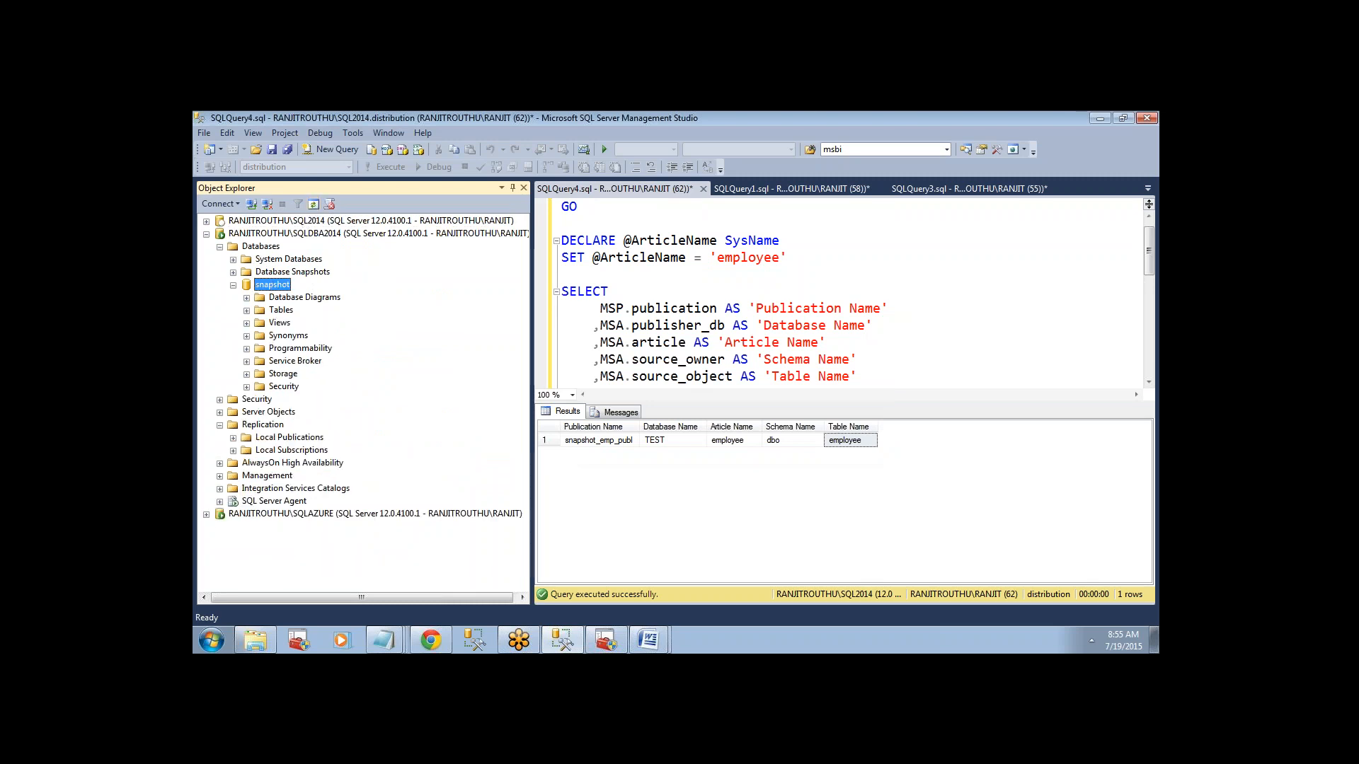
left_click(246, 310)
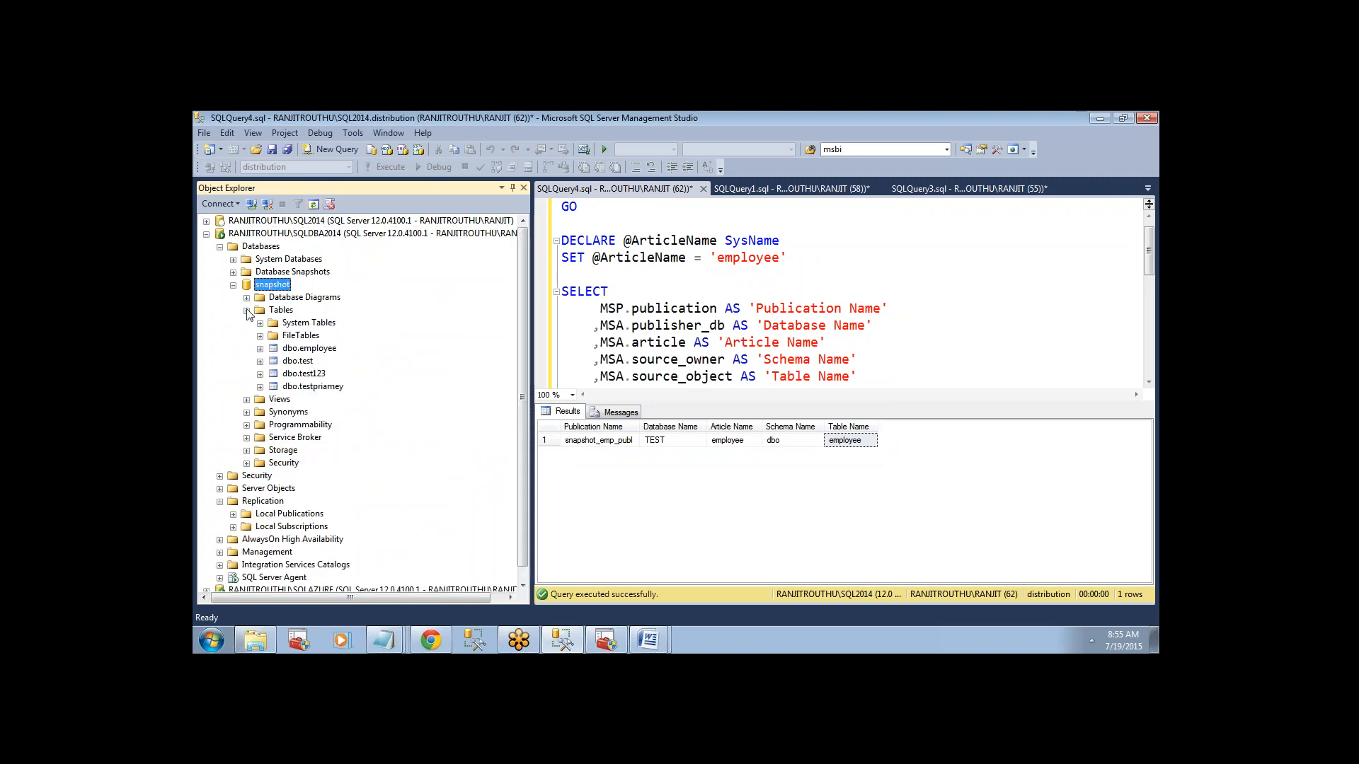
left_click(306, 362)
left_click(309, 374)
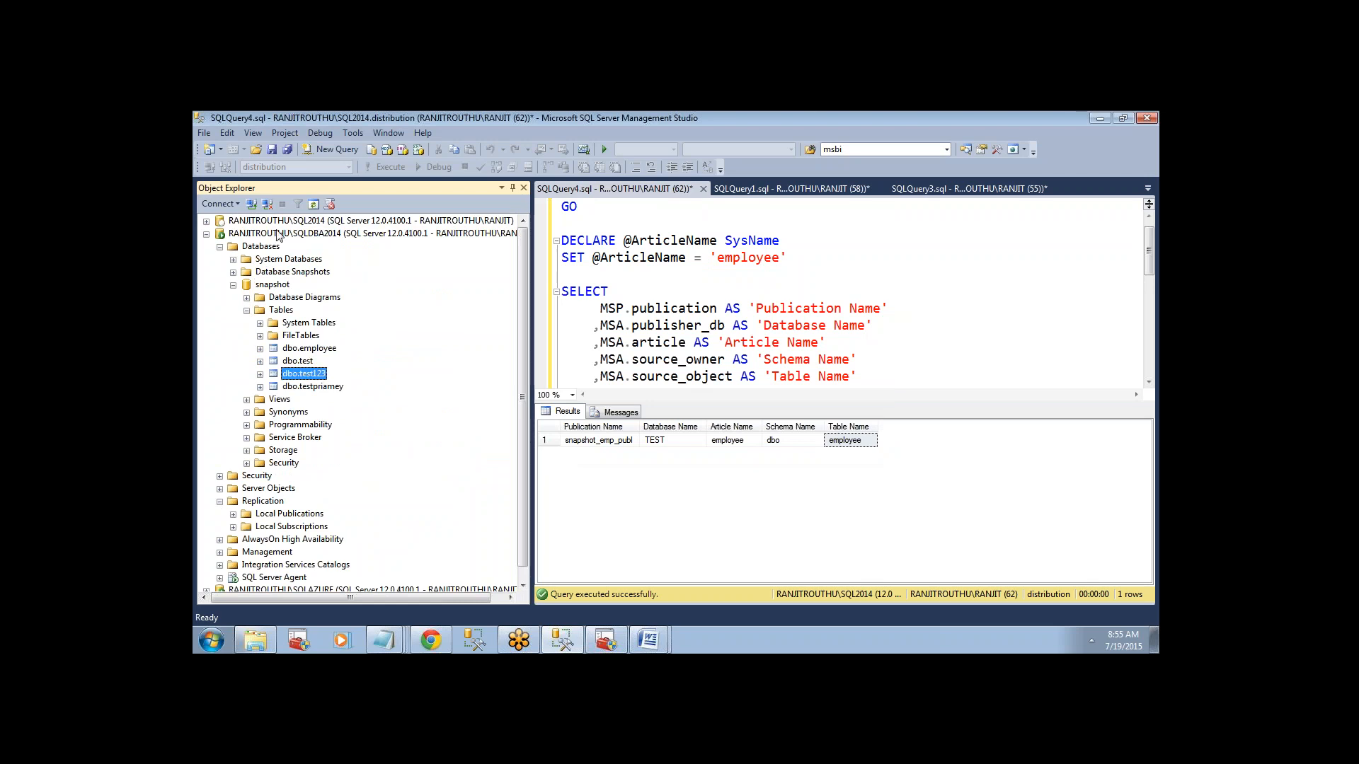
Locate the Transactional_priamry_publ publication on SQL2014 and its matching Task-Transactional_priamry_publ-2 job in SQL Server Agent.
left_click(206, 221)
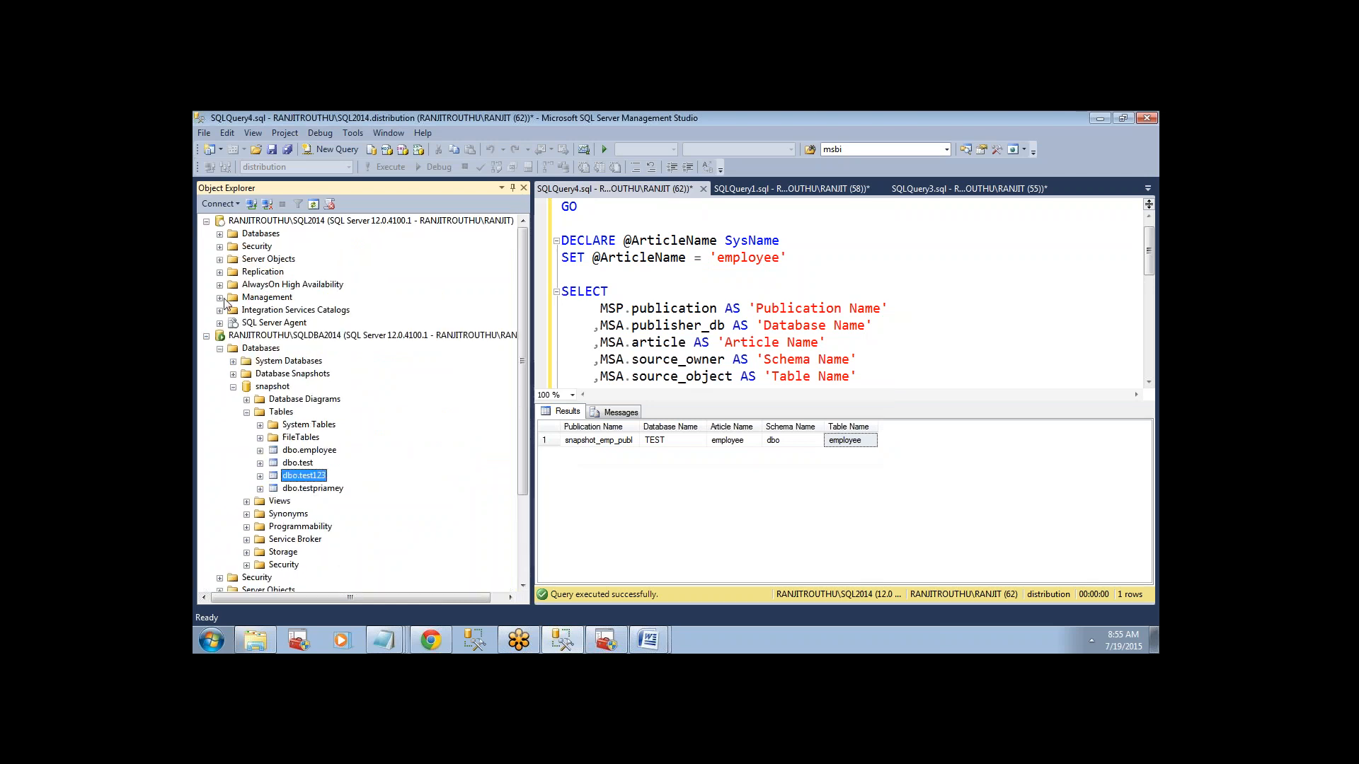
left_click(220, 272)
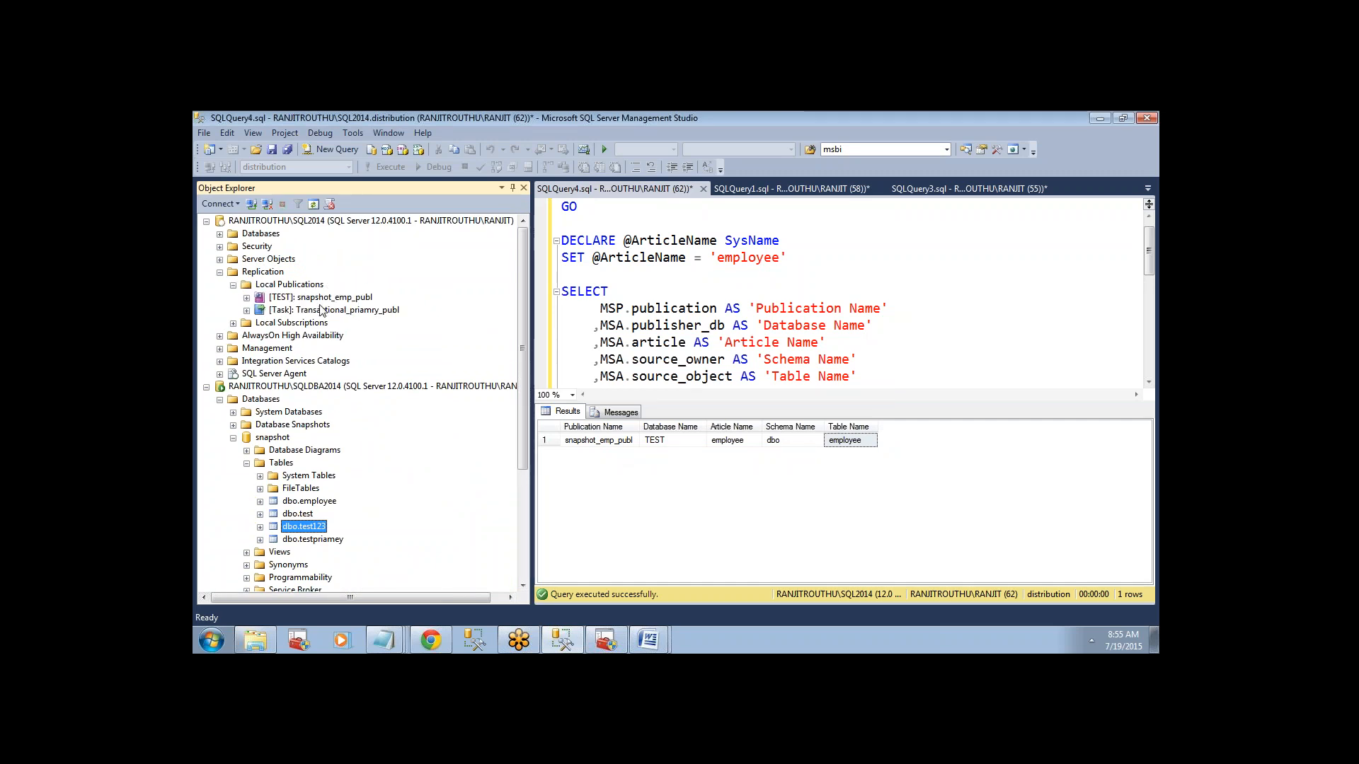
left_click(318, 300)
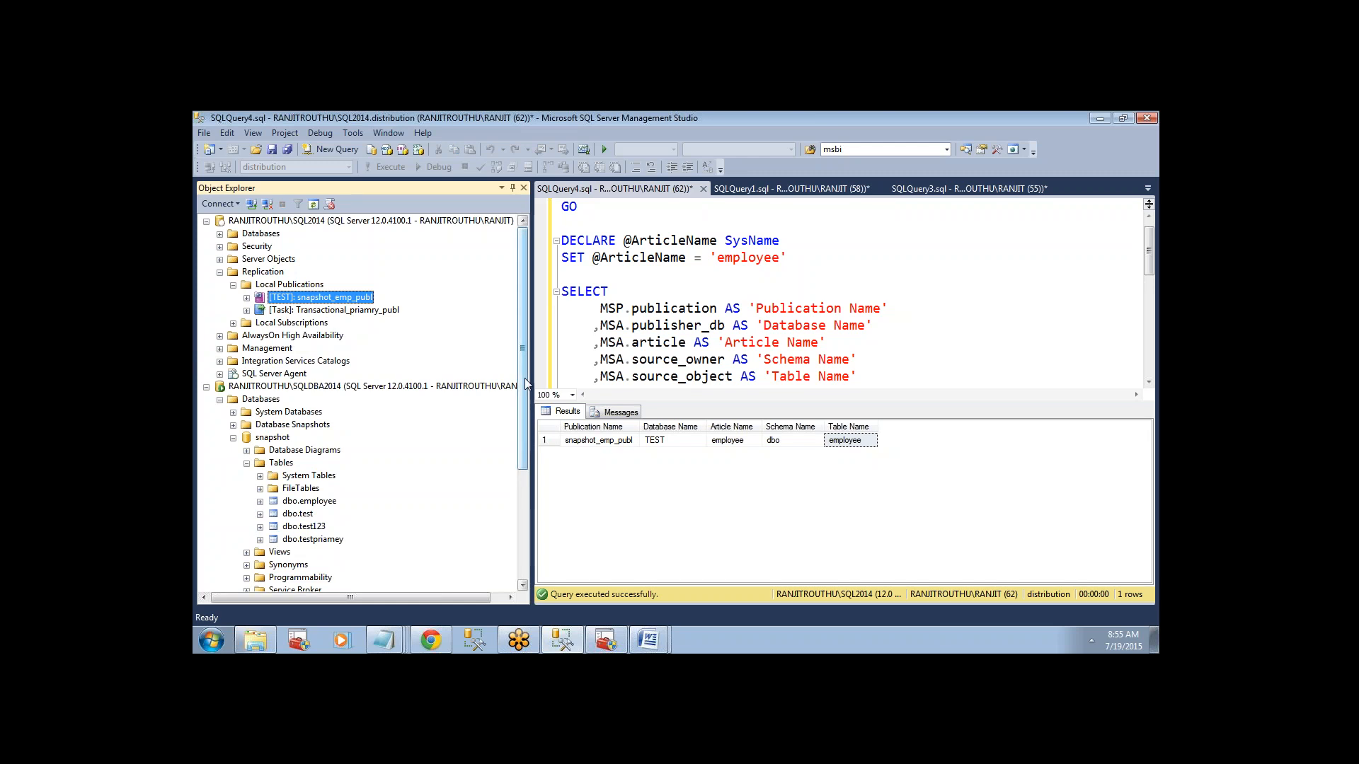
left_click(370, 314)
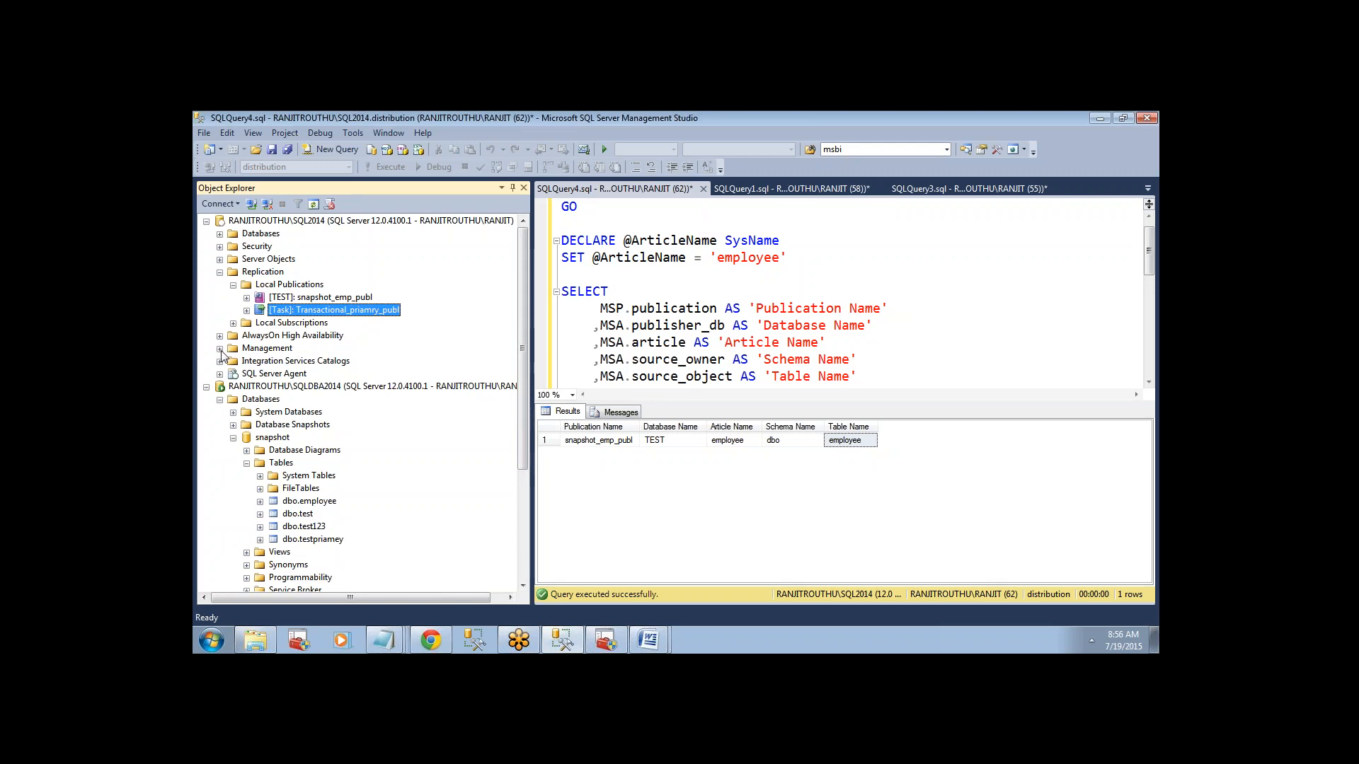
left_click(220, 373)
left_click(234, 386)
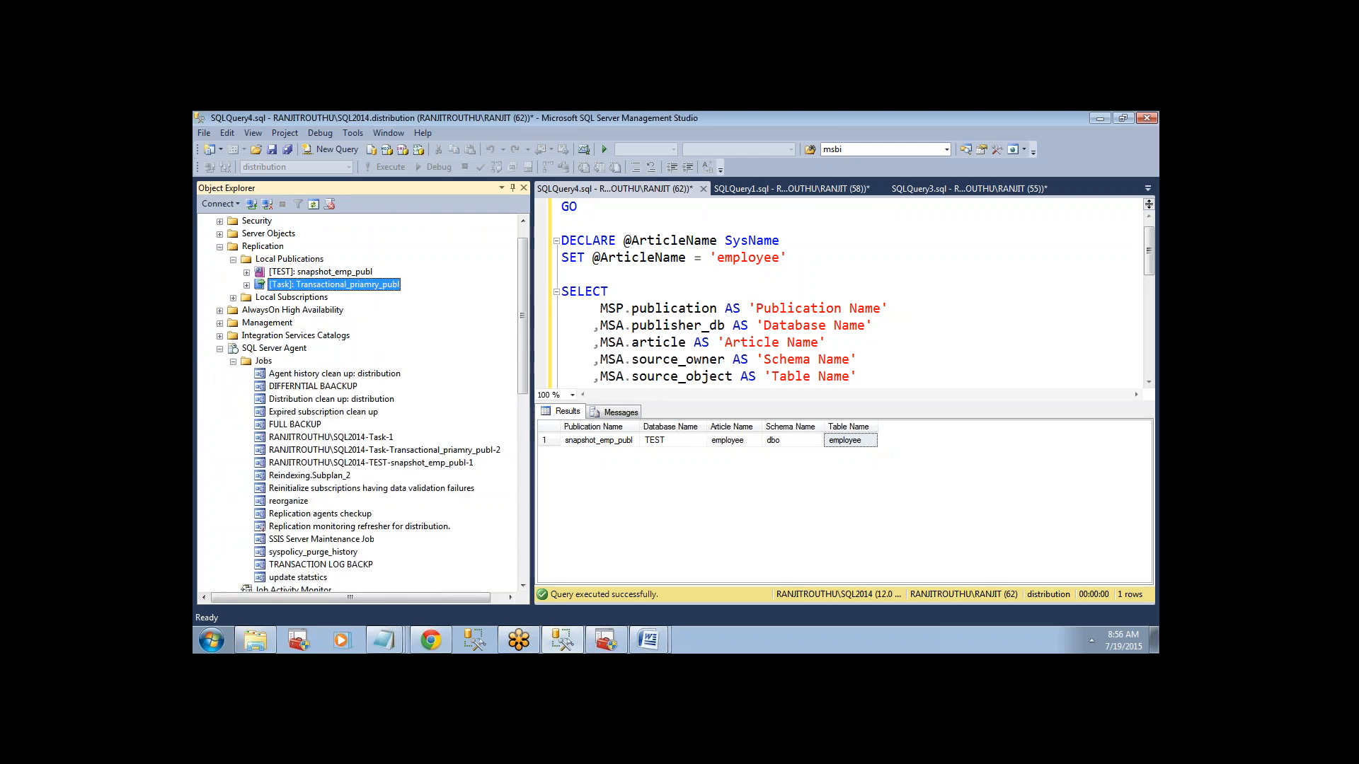
left_click(418, 453)
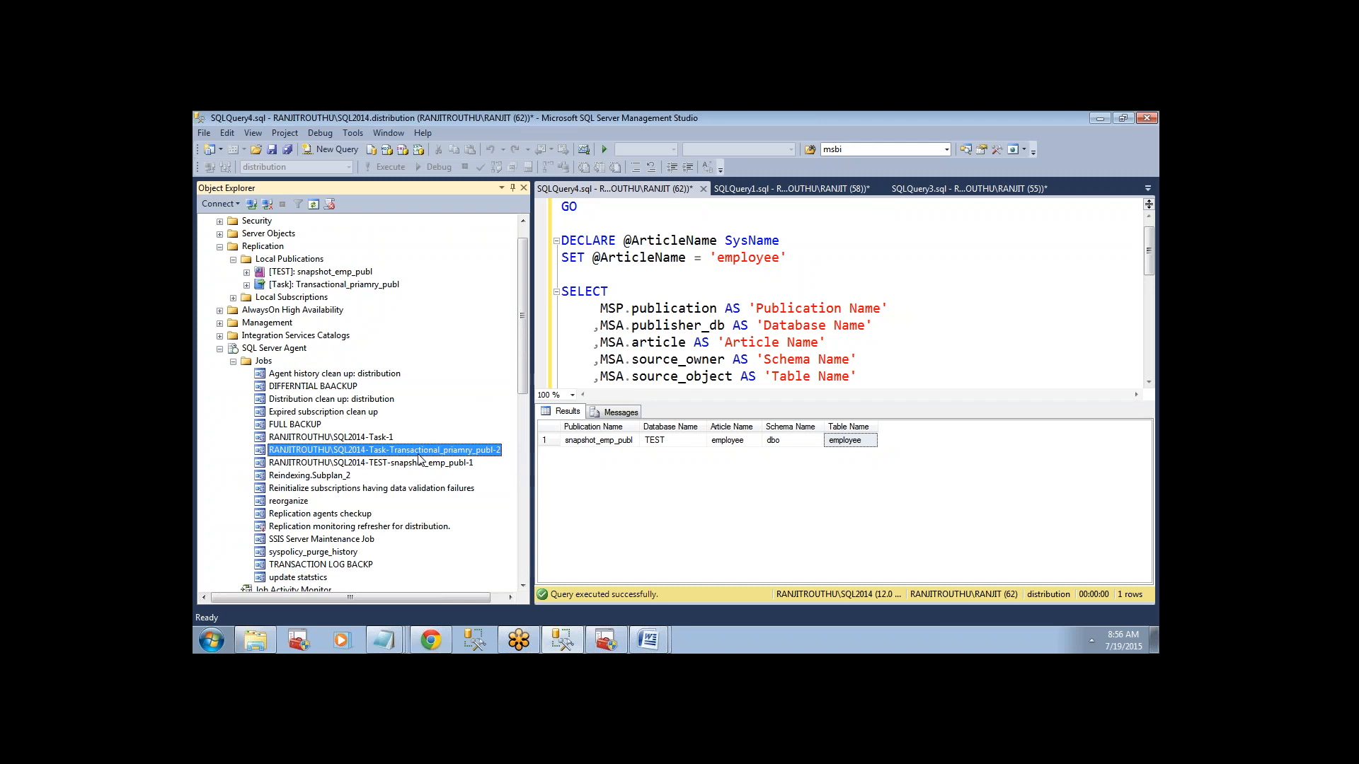
left_click(340, 285)
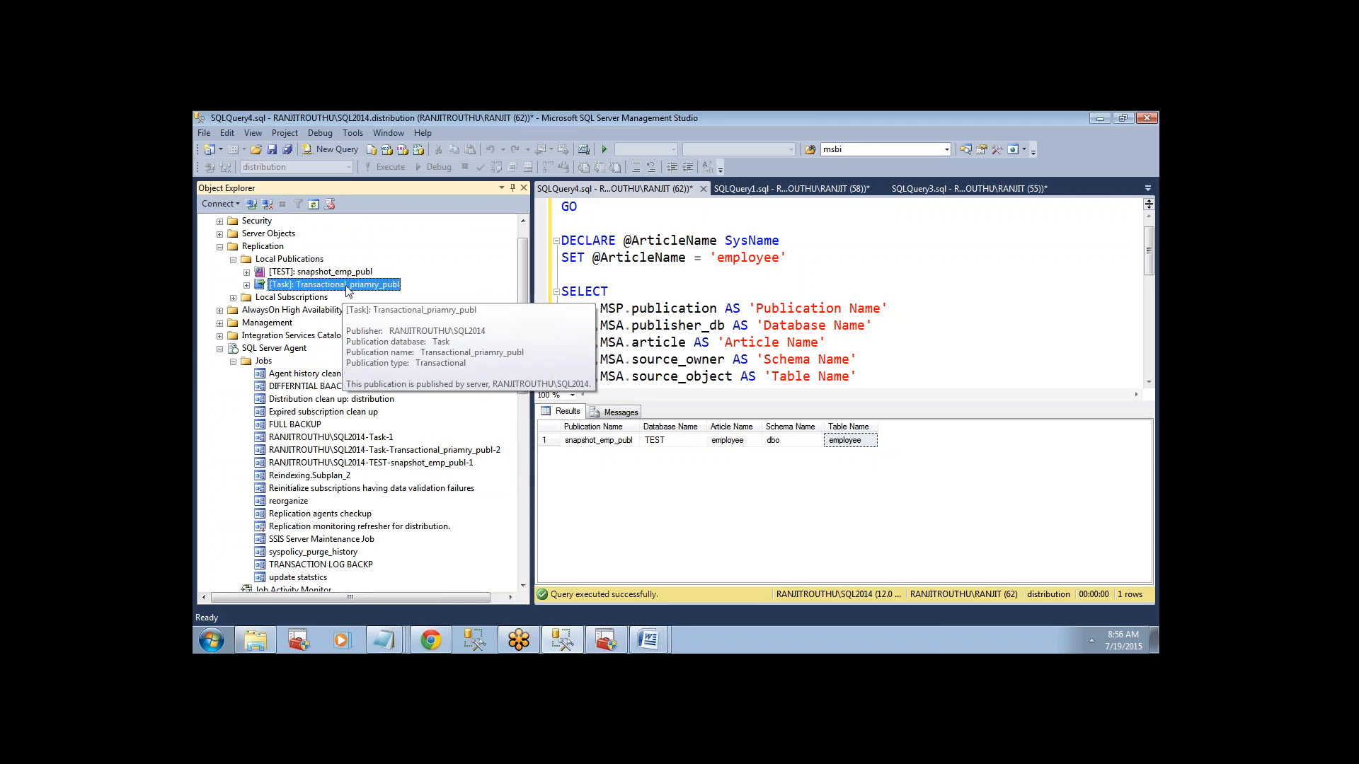
left_click(386, 452)
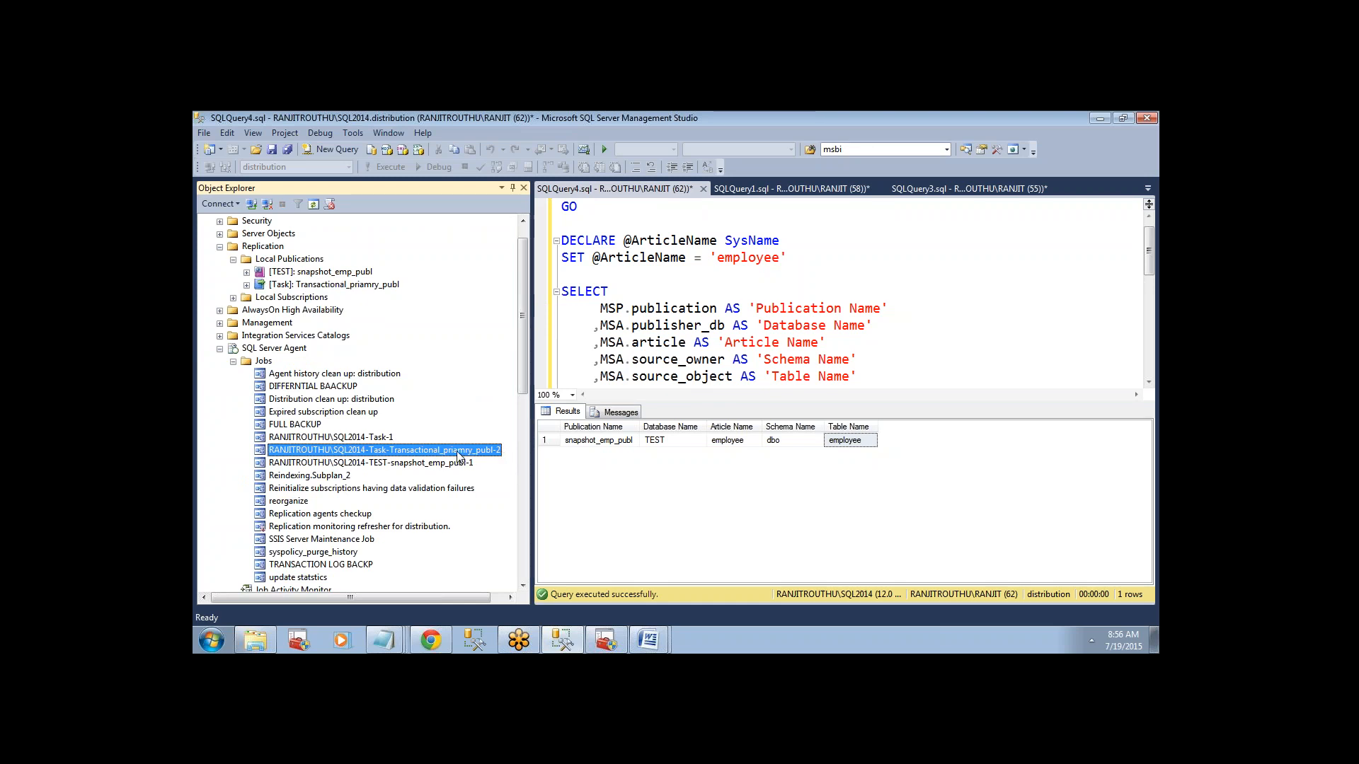
View the history of the Task-Transactional_priamry_publ-2 job, expand its run, and read the step 1 entry in an enlarged details area.
right_click(458, 457)
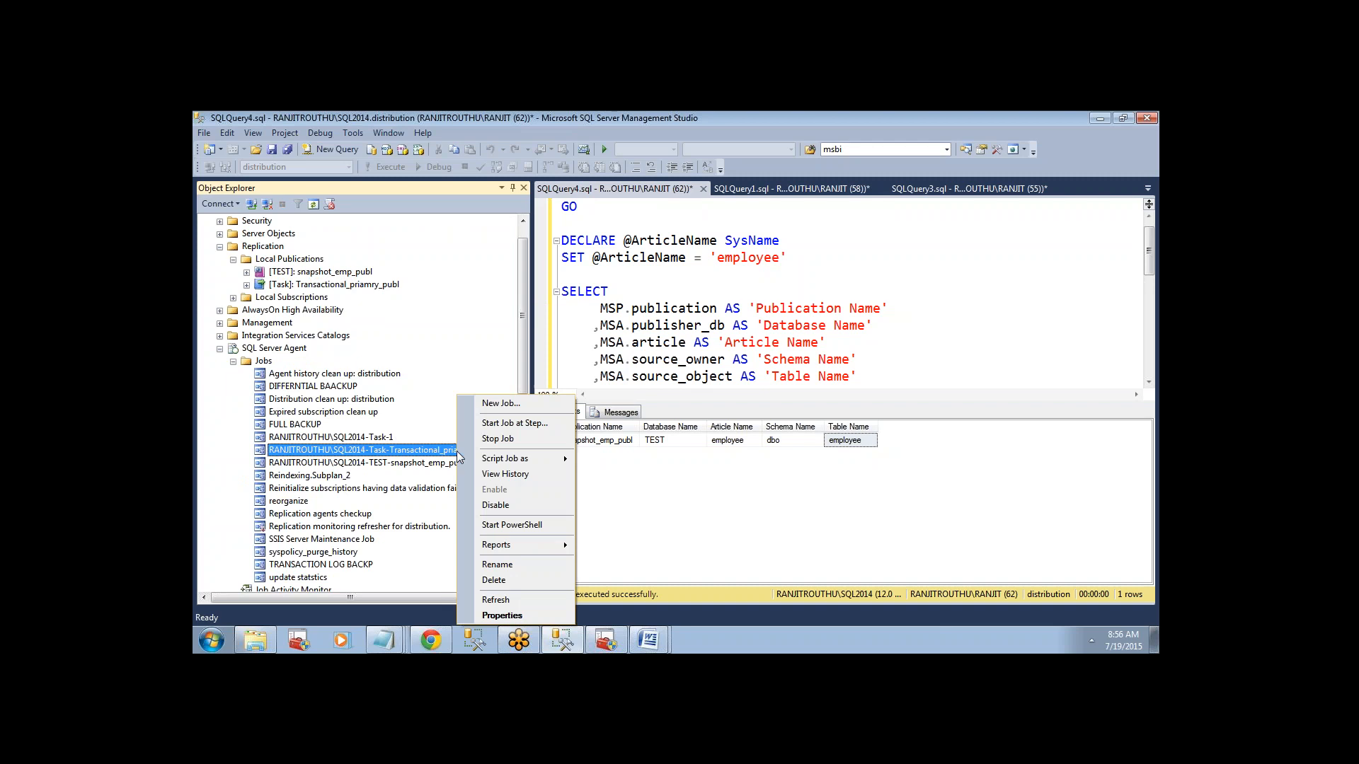
left_click(499, 475)
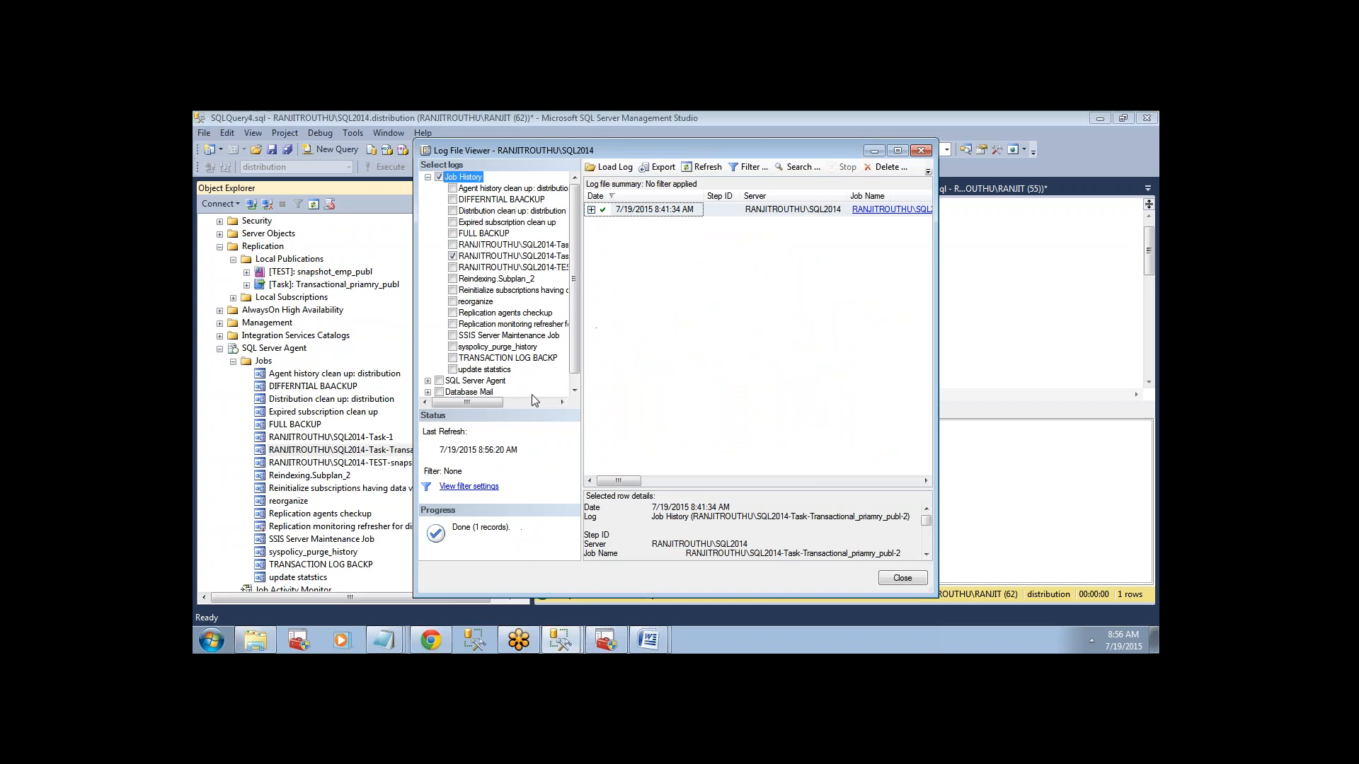
left_click(592, 209)
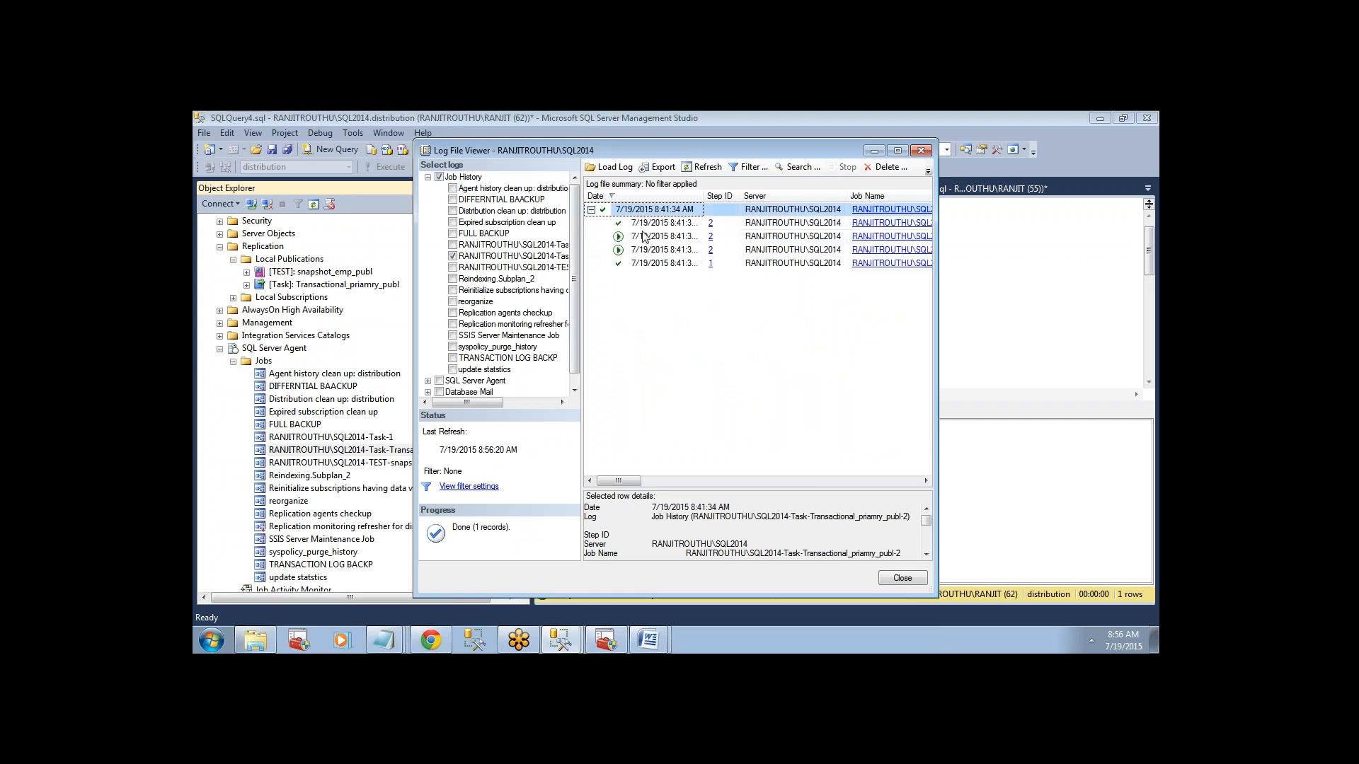
left_click_drag(677, 491, 680, 293)
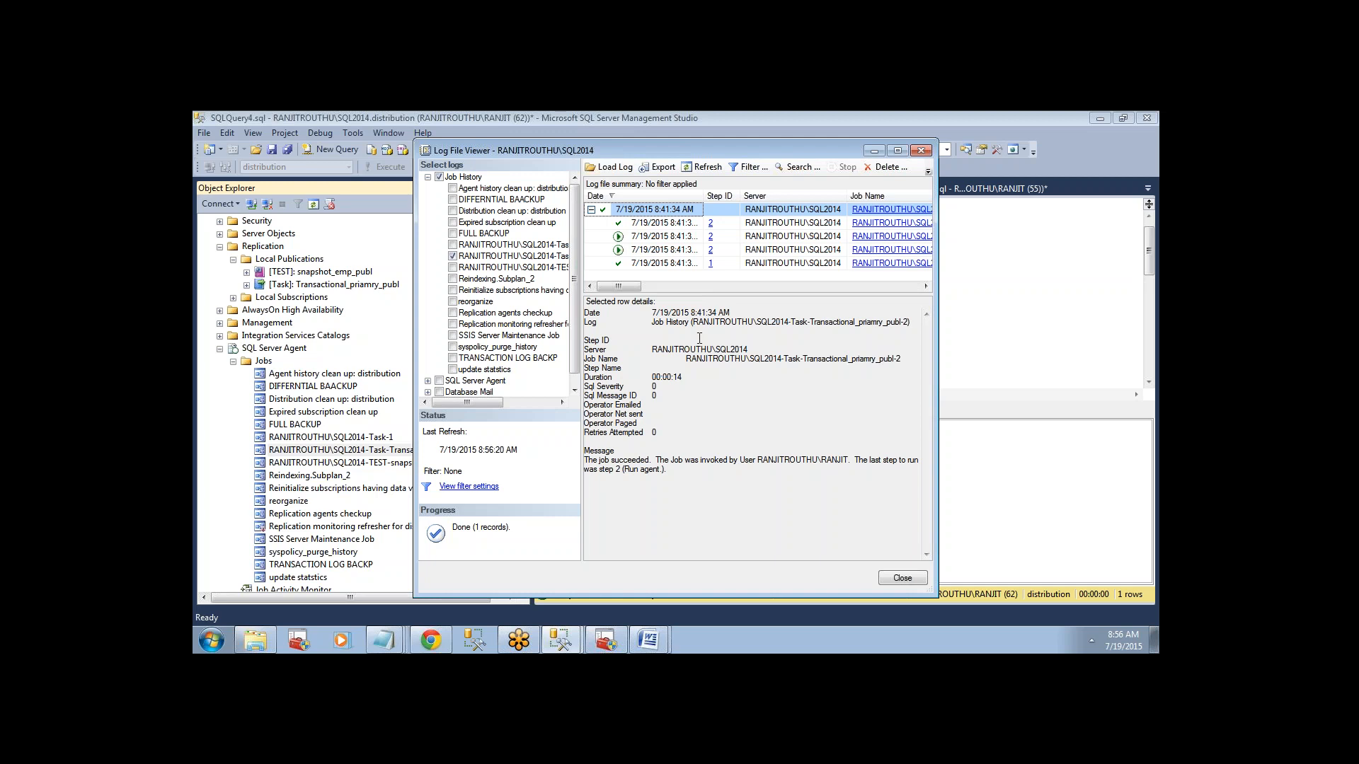
left_click(677, 263)
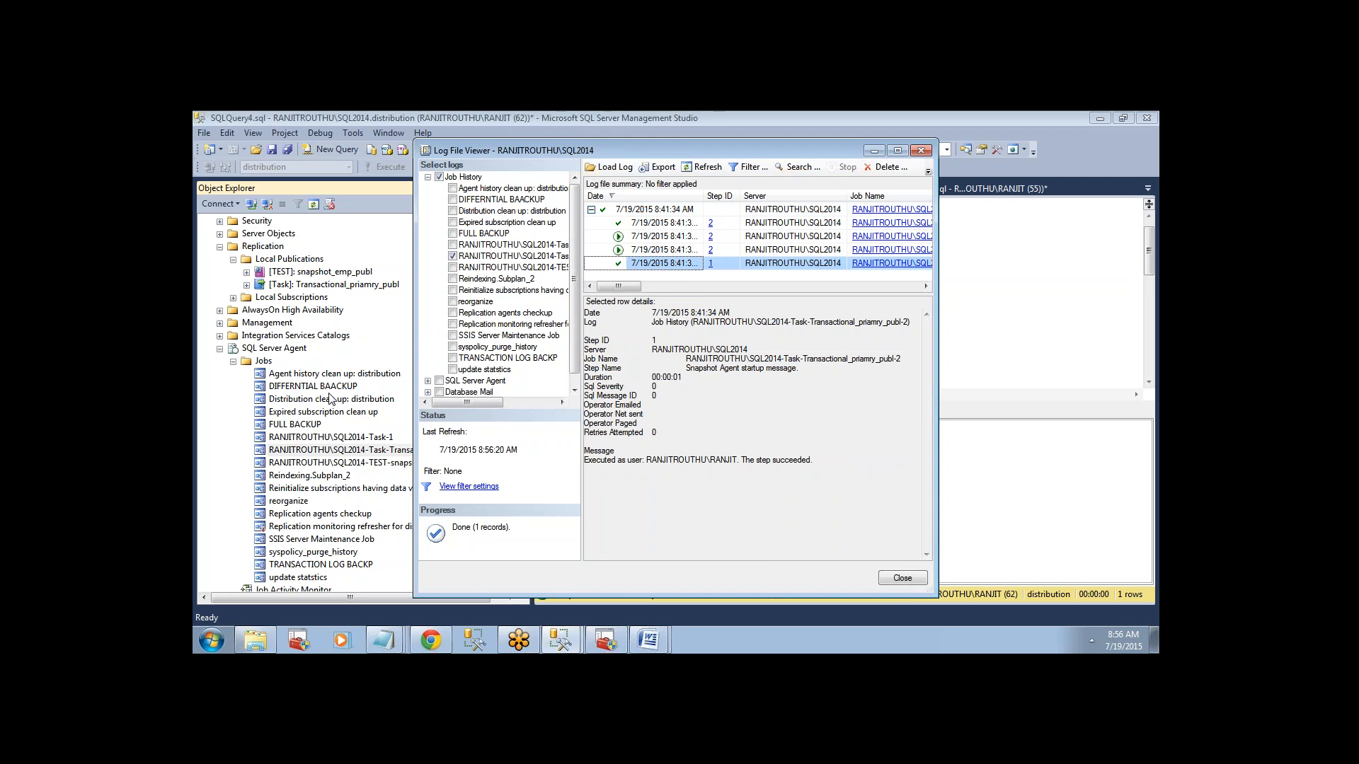
Examine the job run's agent start entry and read the detailed Run agent log through its performance statistics.
left_click(622, 252)
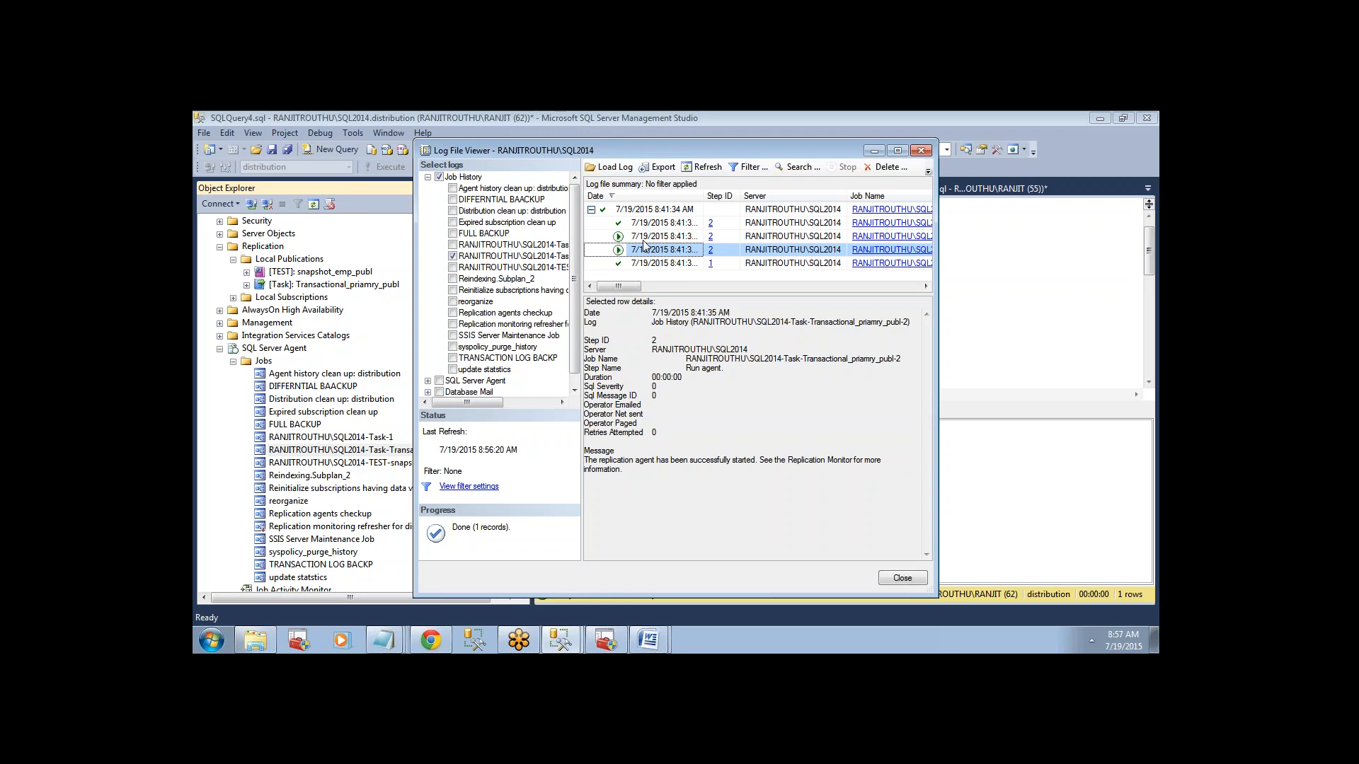
left_click(645, 237)
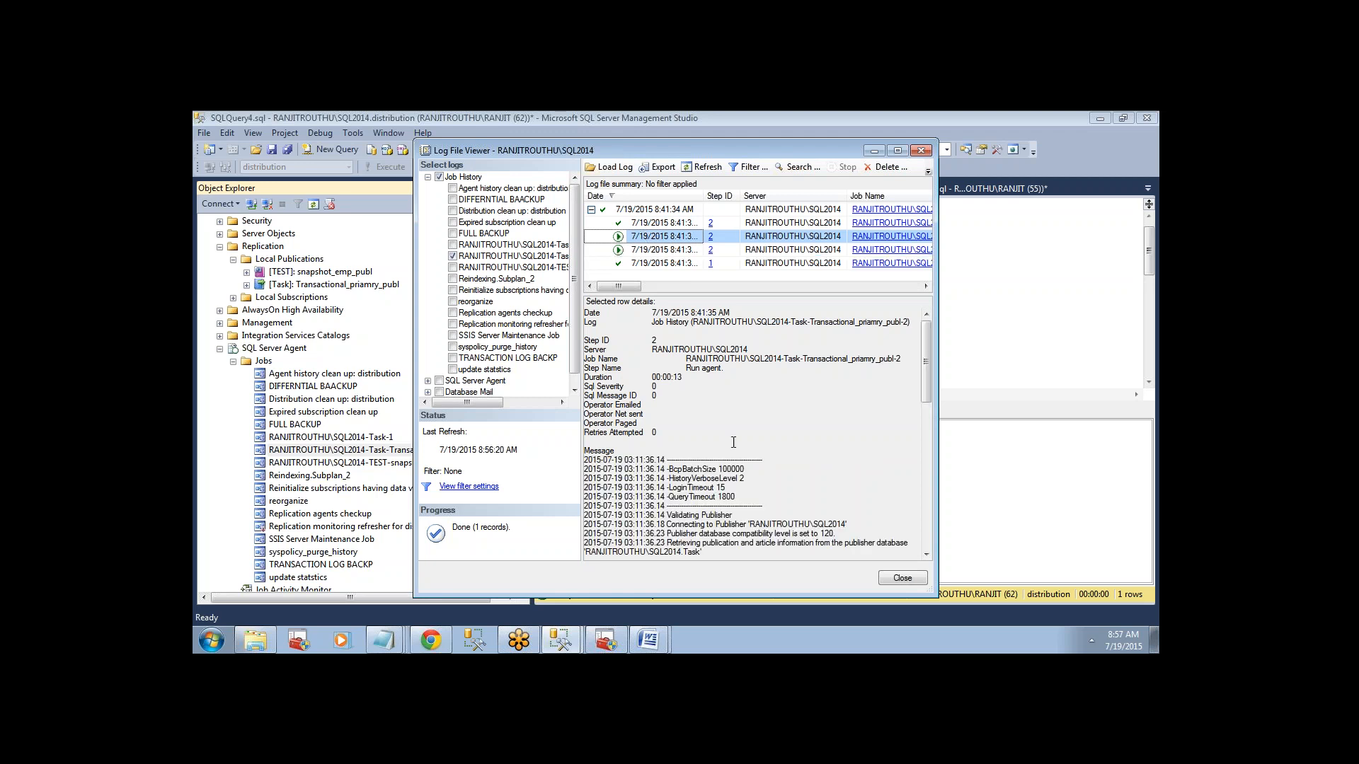
left_click(1019, 247)
left_click_drag(927, 363, 924, 497)
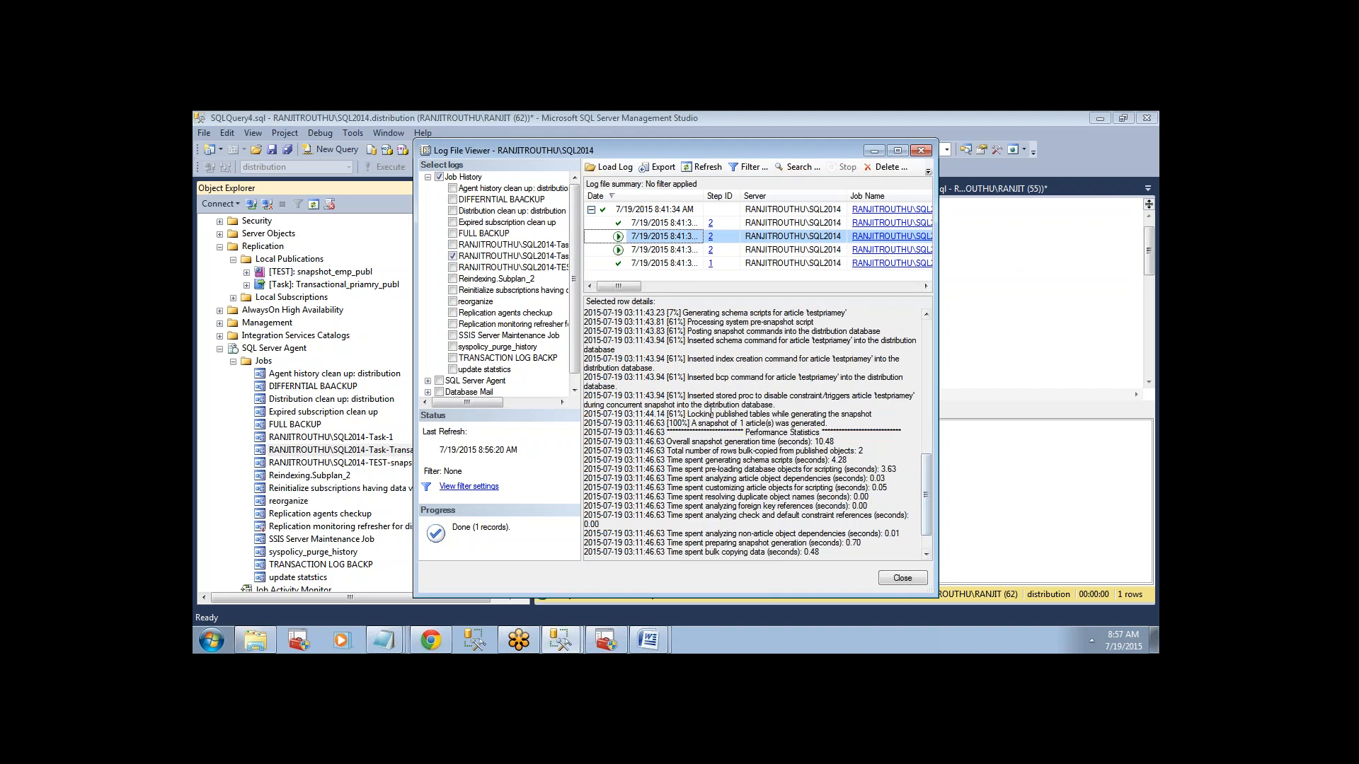
left_click_drag(678, 357, 752, 579)
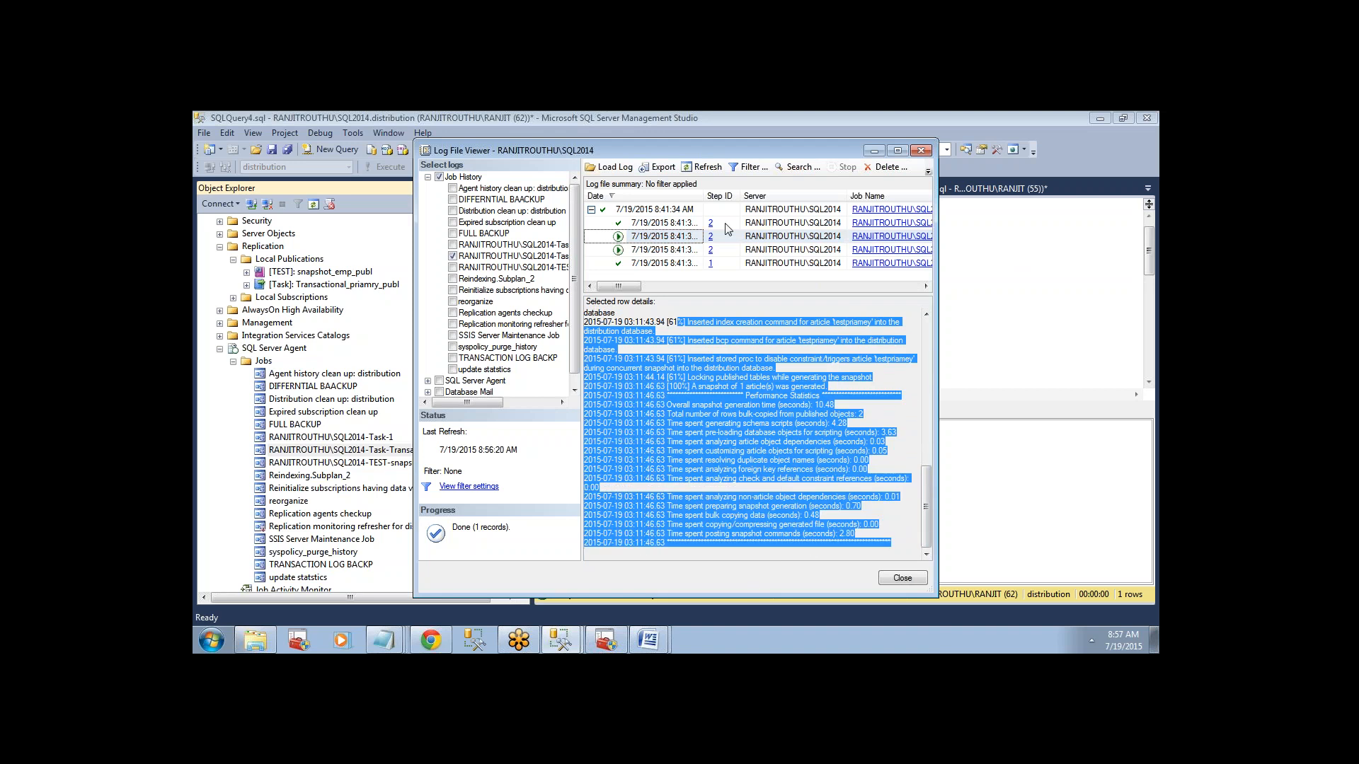
Check the completion message of the Run agent step and the overall job result, and reopen the detailed Run agent log entry.
left_click(672, 224)
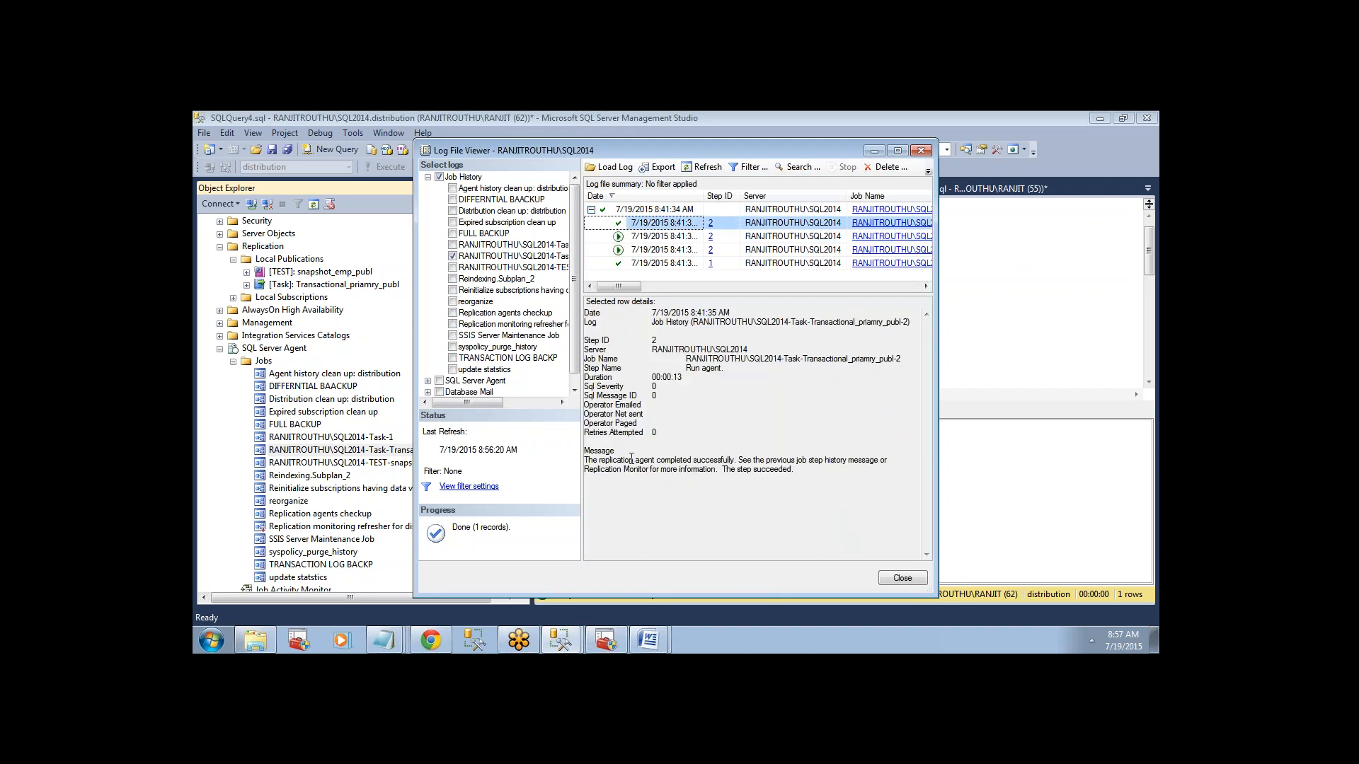
left_click_drag(631, 459, 750, 488)
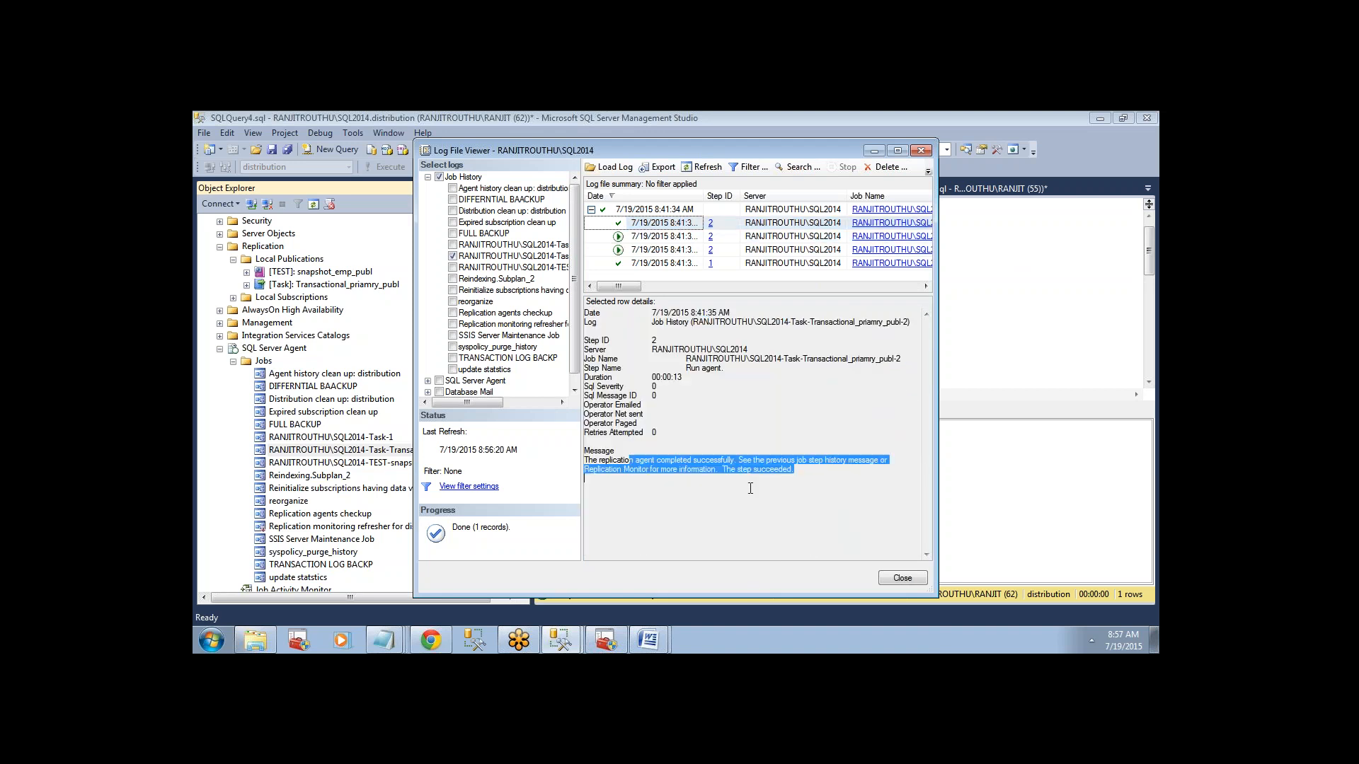
double_click(690, 211)
left_click(591, 209)
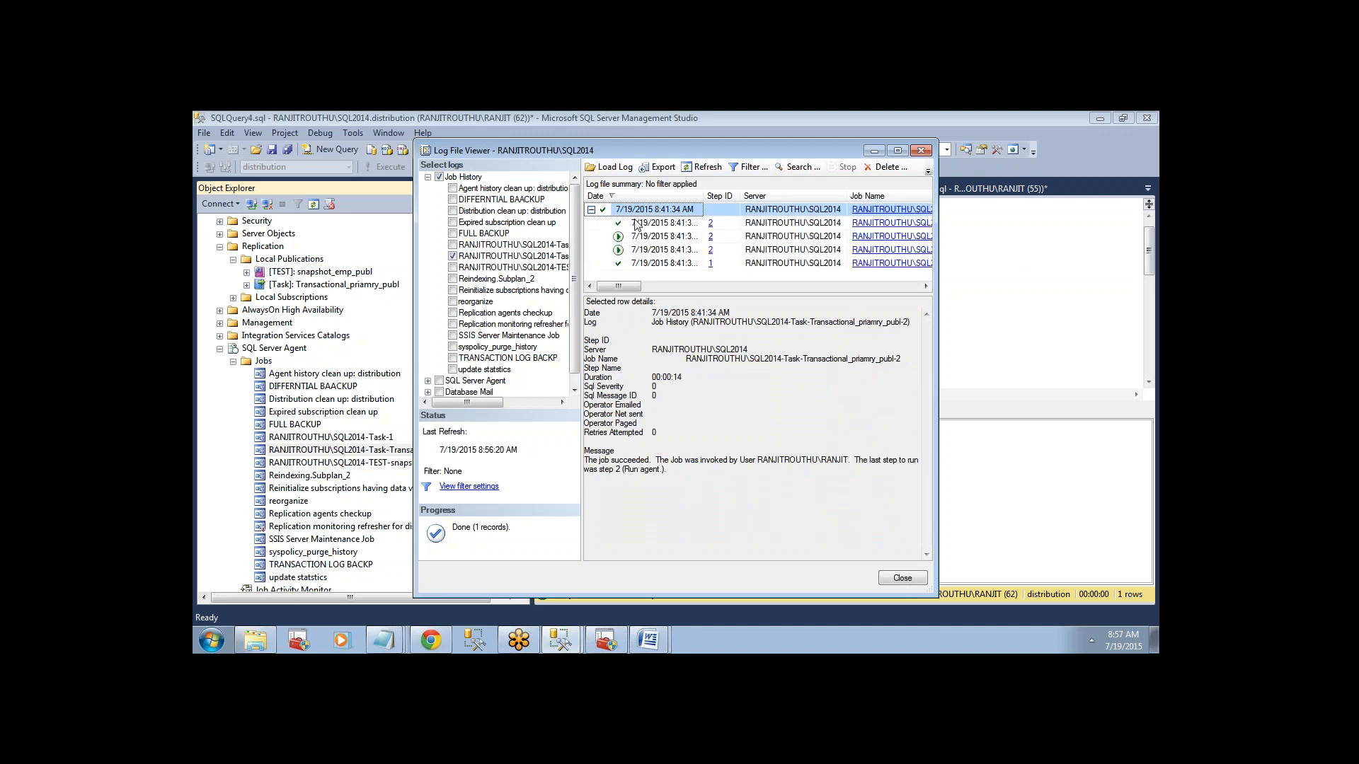
left_click(643, 238)
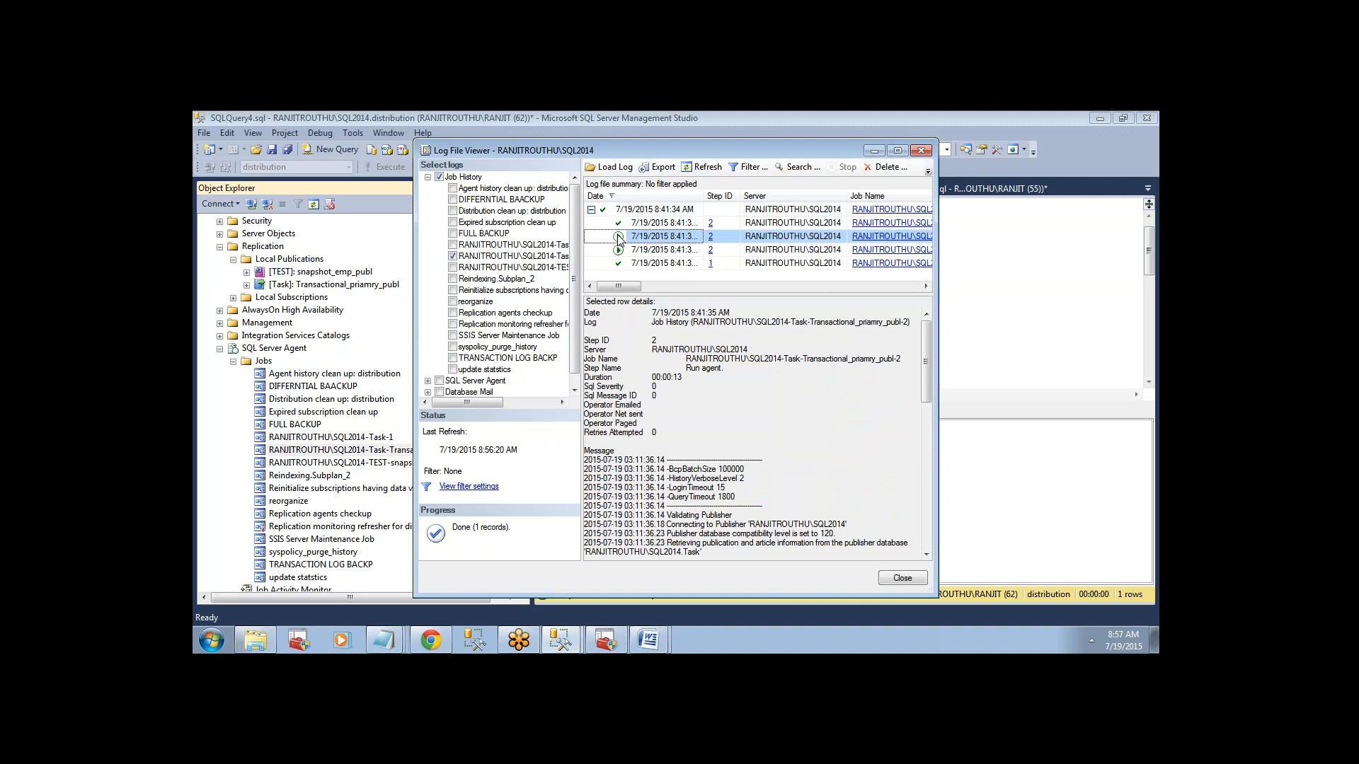
Leave the job history, collapse SQL Server Agent, and launch Replication Monitor from the Transactional_priamry_publ publication.
left_click(897, 579)
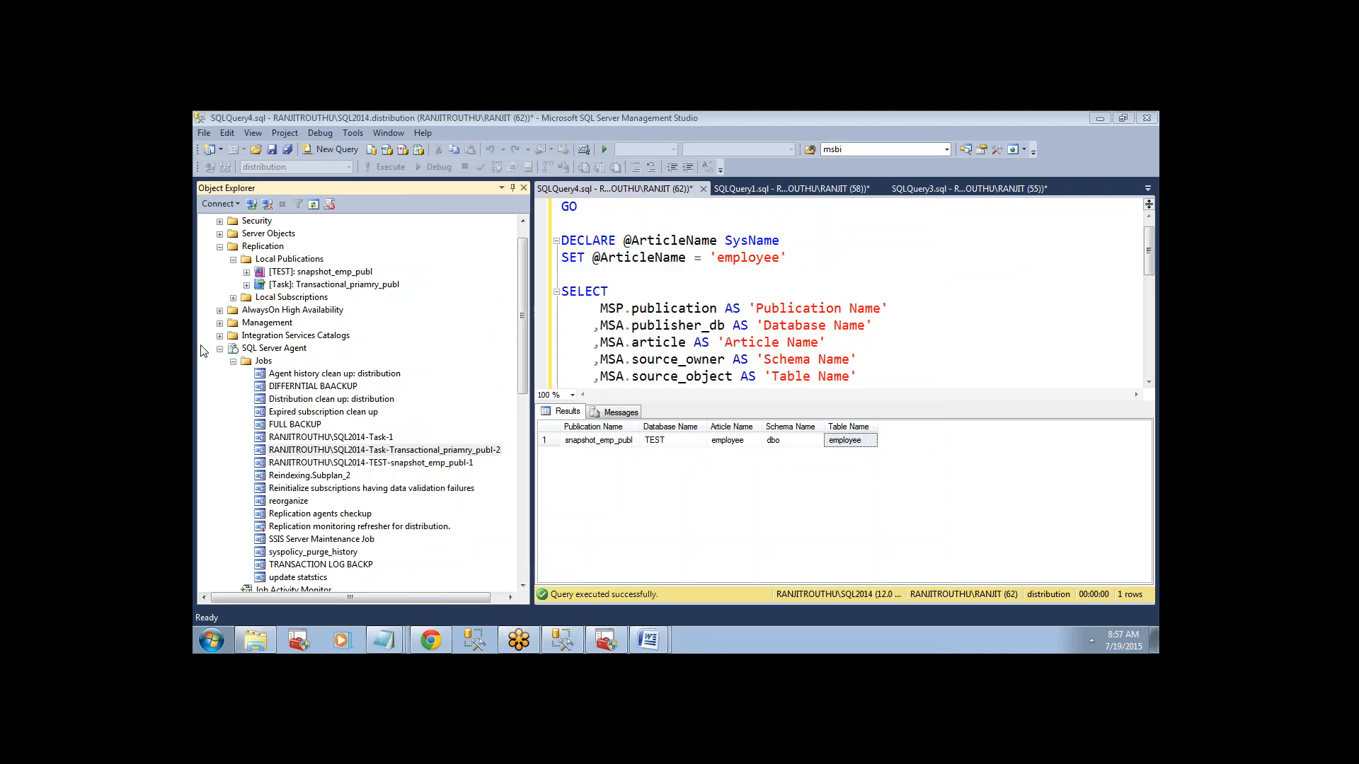
left_click(220, 348)
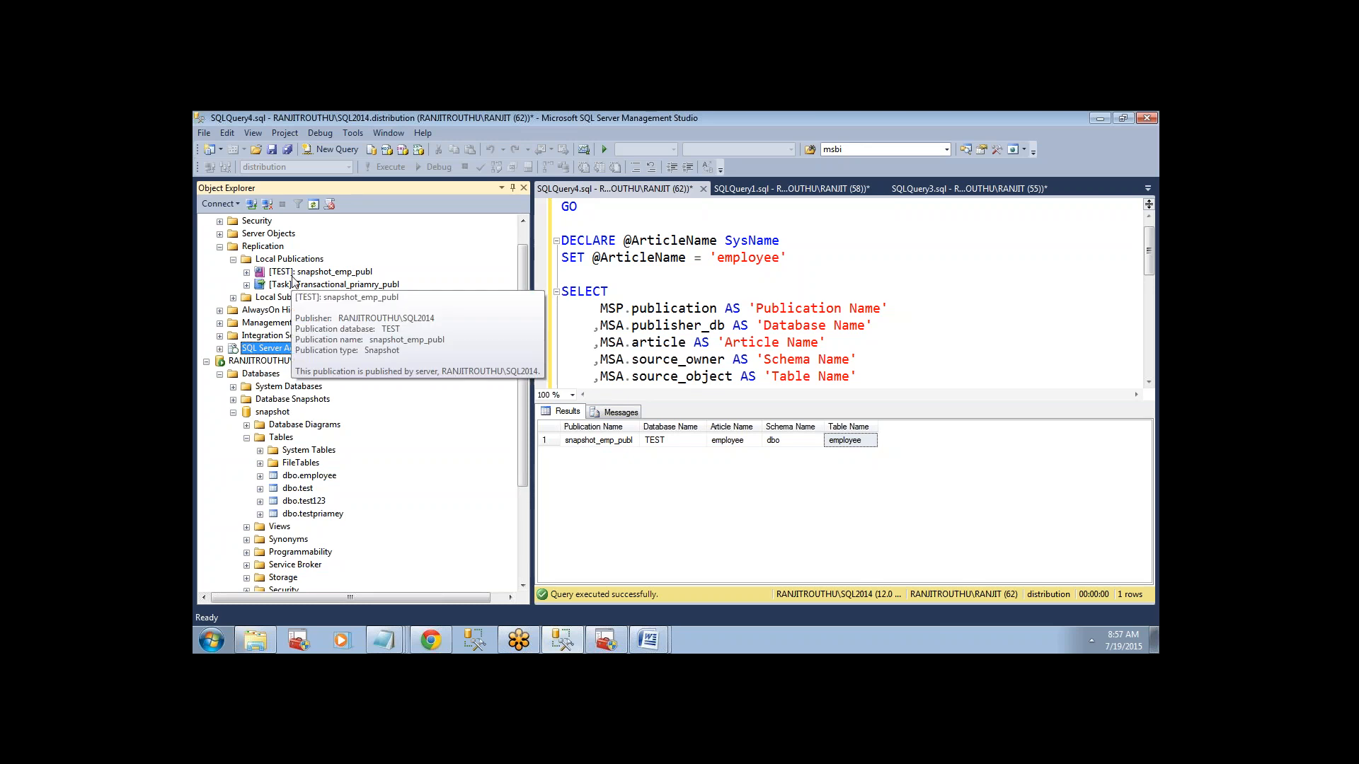
left_click(293, 277)
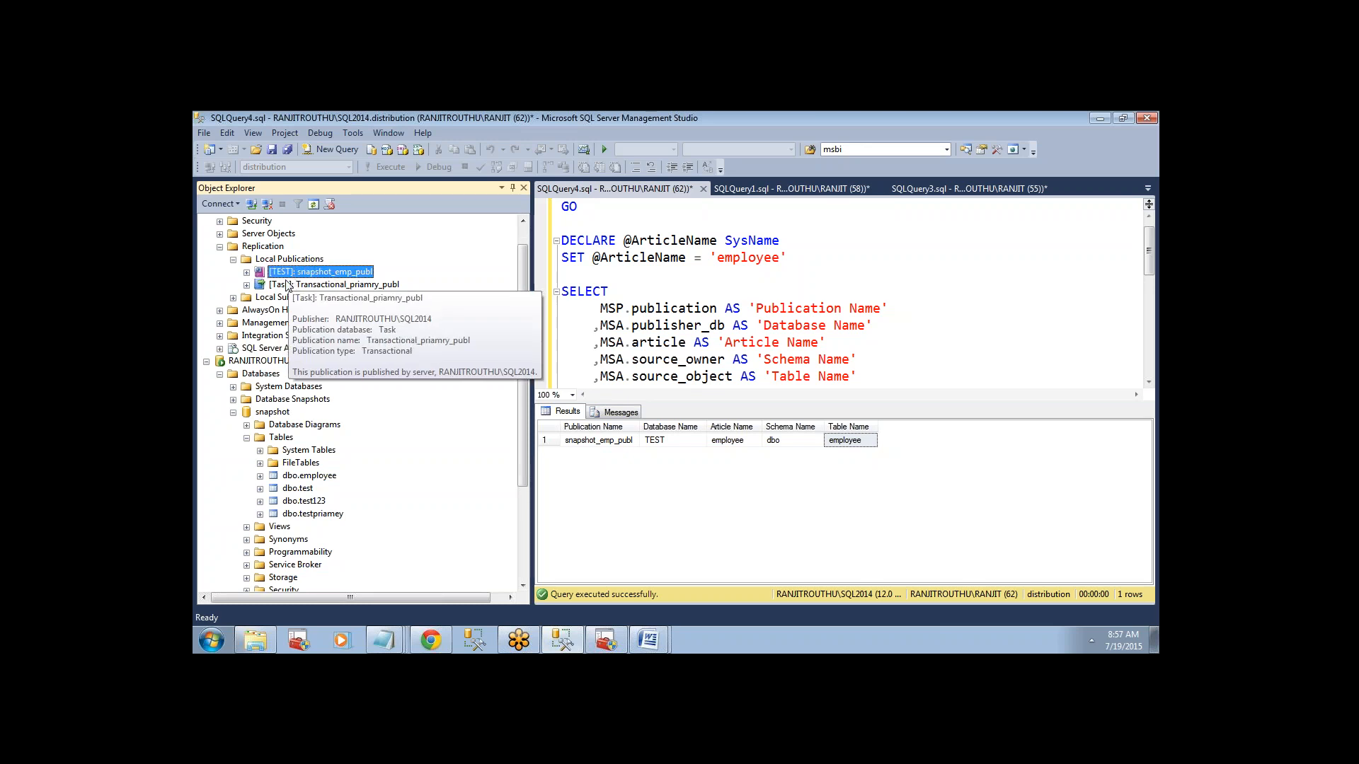
left_click(288, 284)
right_click(287, 284)
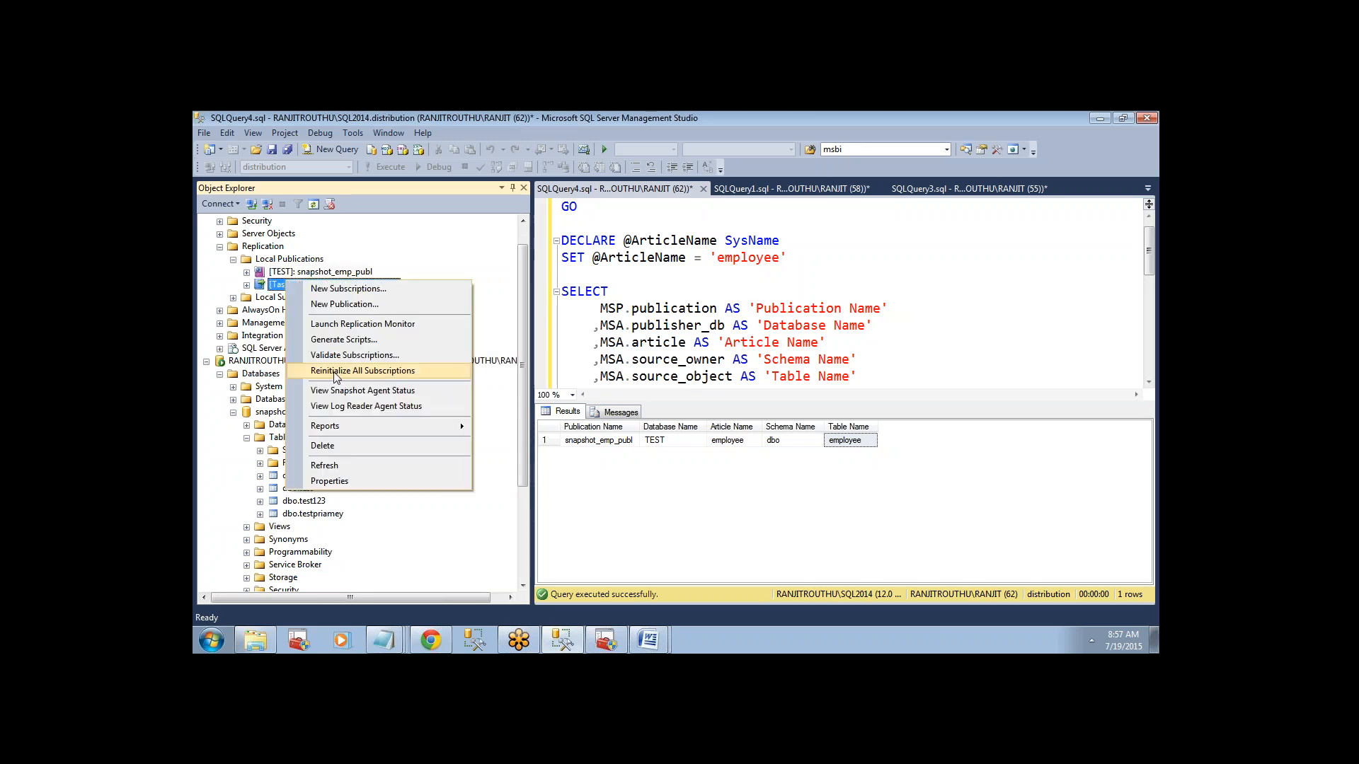
left_click(401, 324)
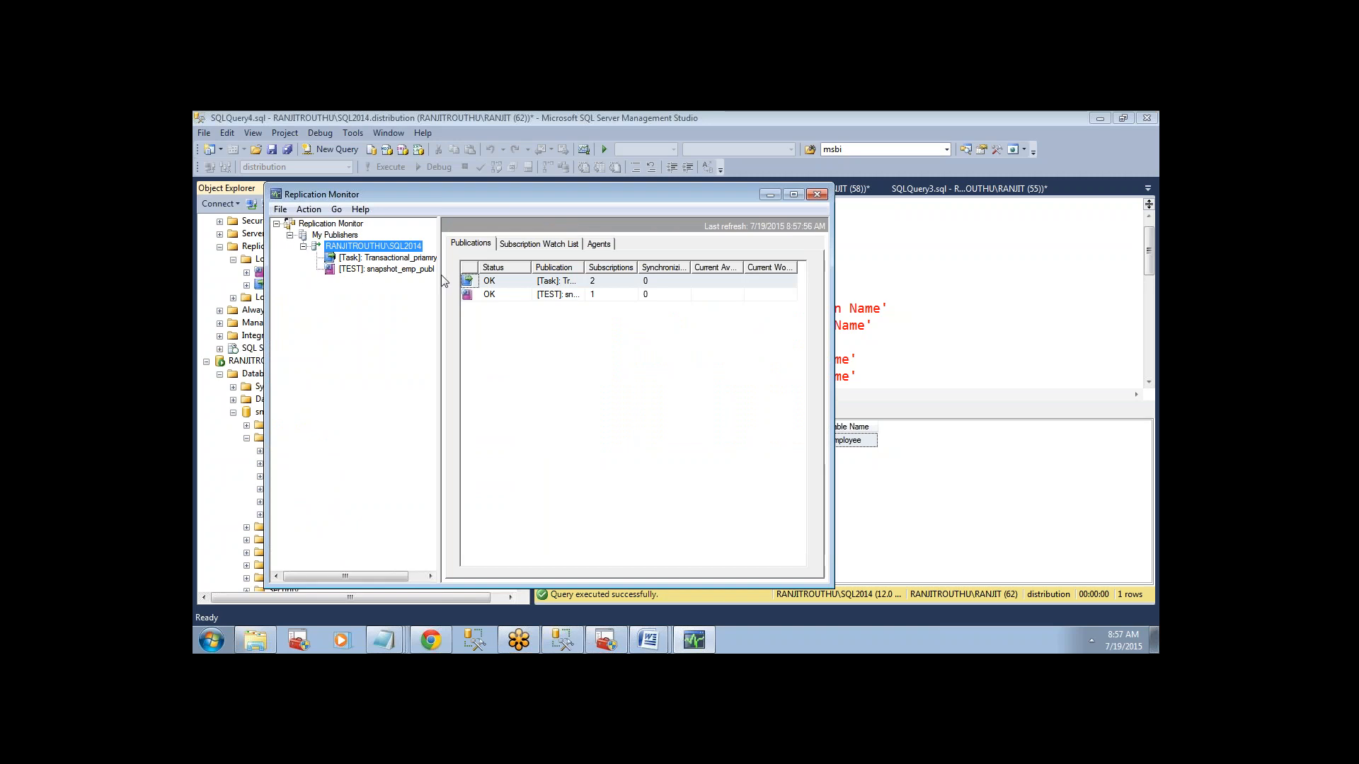
Show all subscriptions of Transactional_priamry_publ in a maximized Replication Monitor with the full publication names readable.
left_click_drag(442, 275, 497, 276)
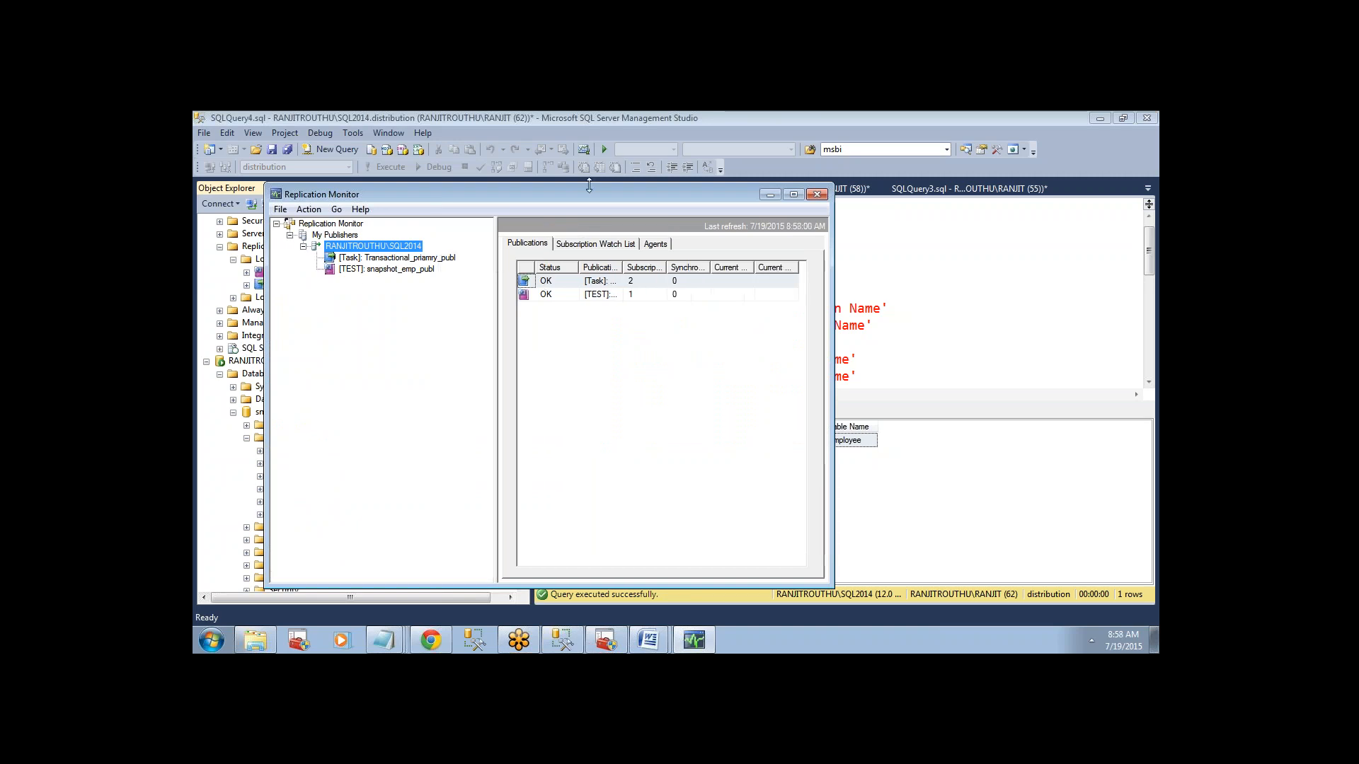
left_click_drag(578, 194, 714, 190)
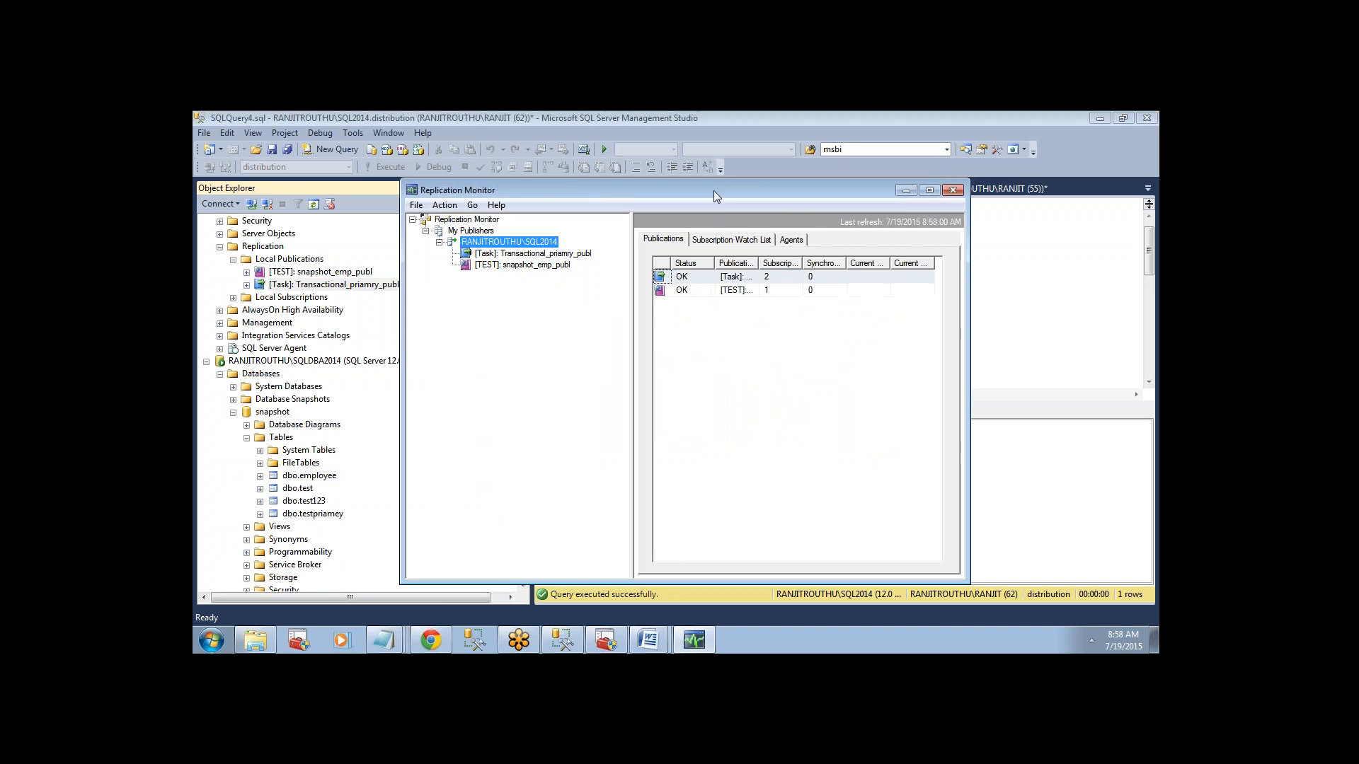
left_click(536, 255)
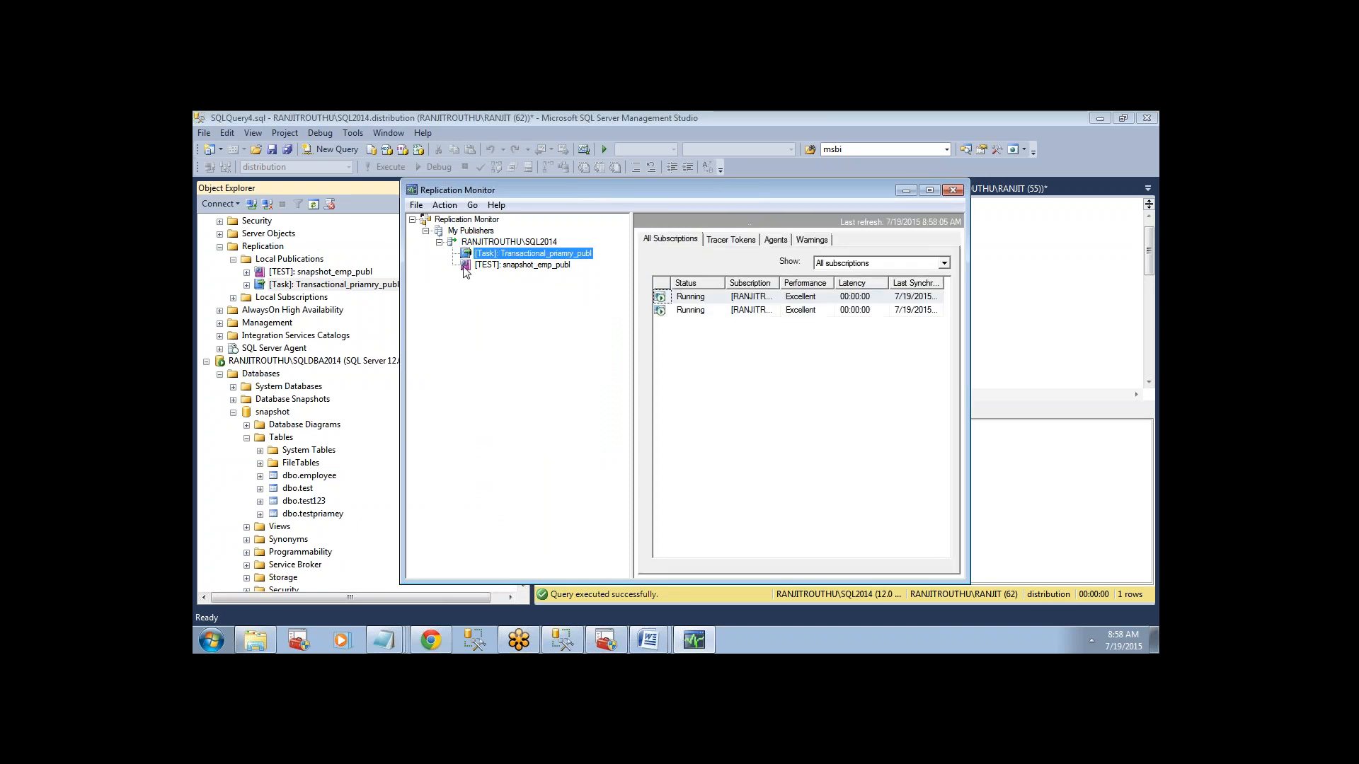
double_click(767, 189)
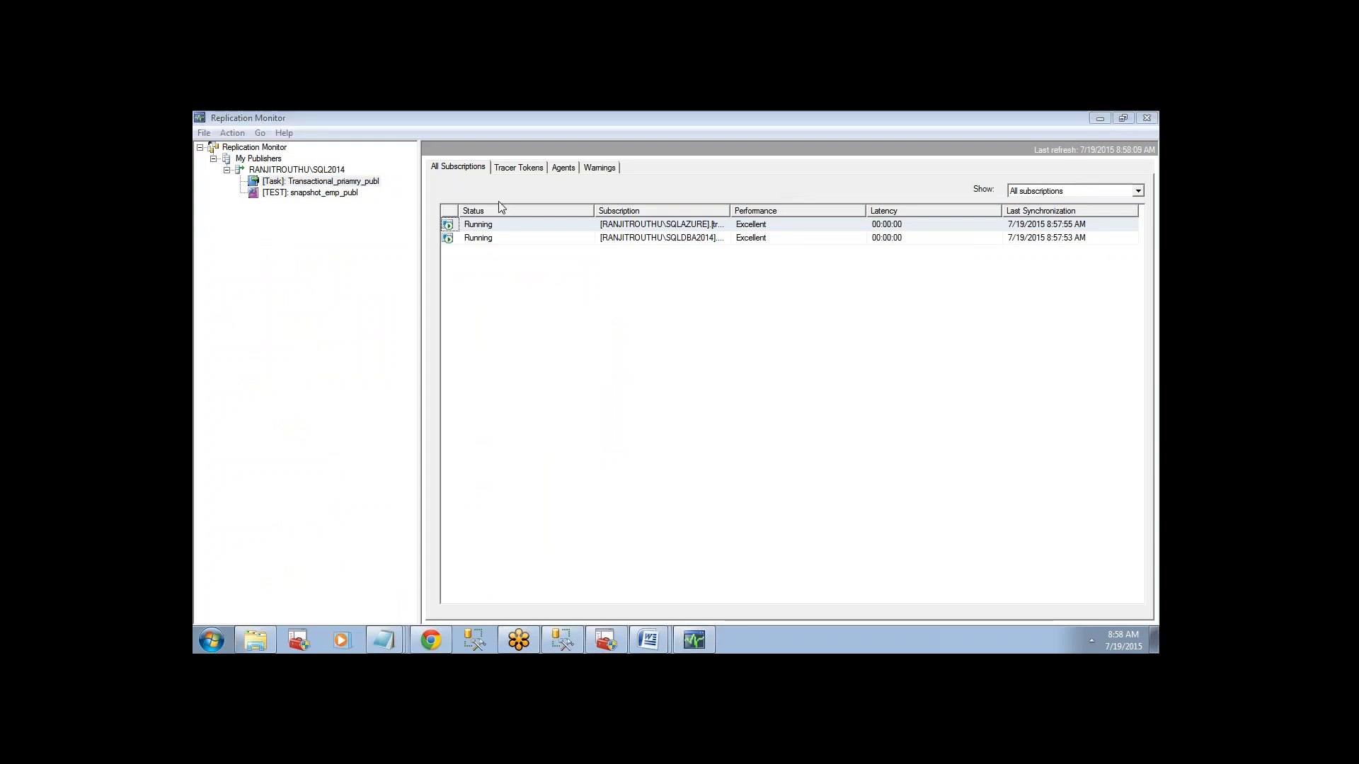
View the details of the SQLAZURE subscription and select its running Distribution Agent session.
left_click(475, 226)
right_click(477, 228)
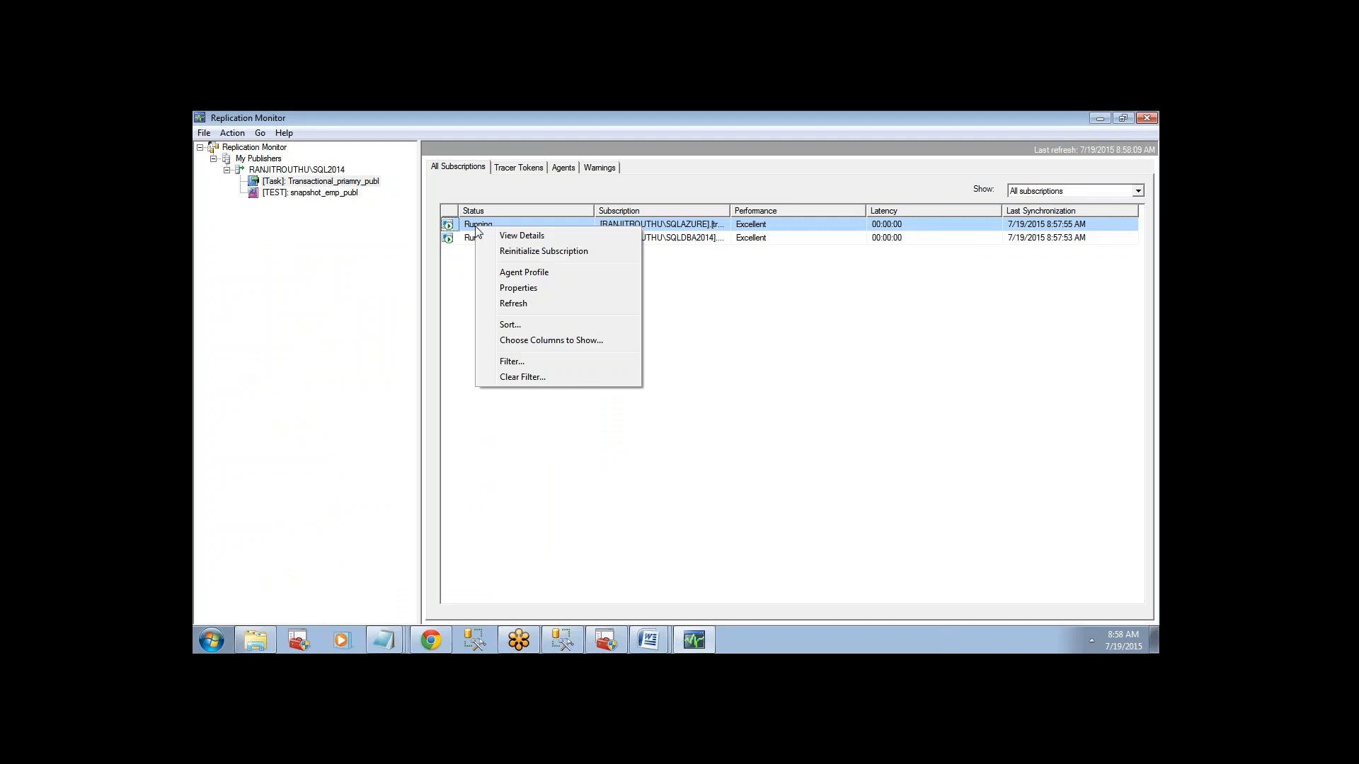
left_click(521, 236)
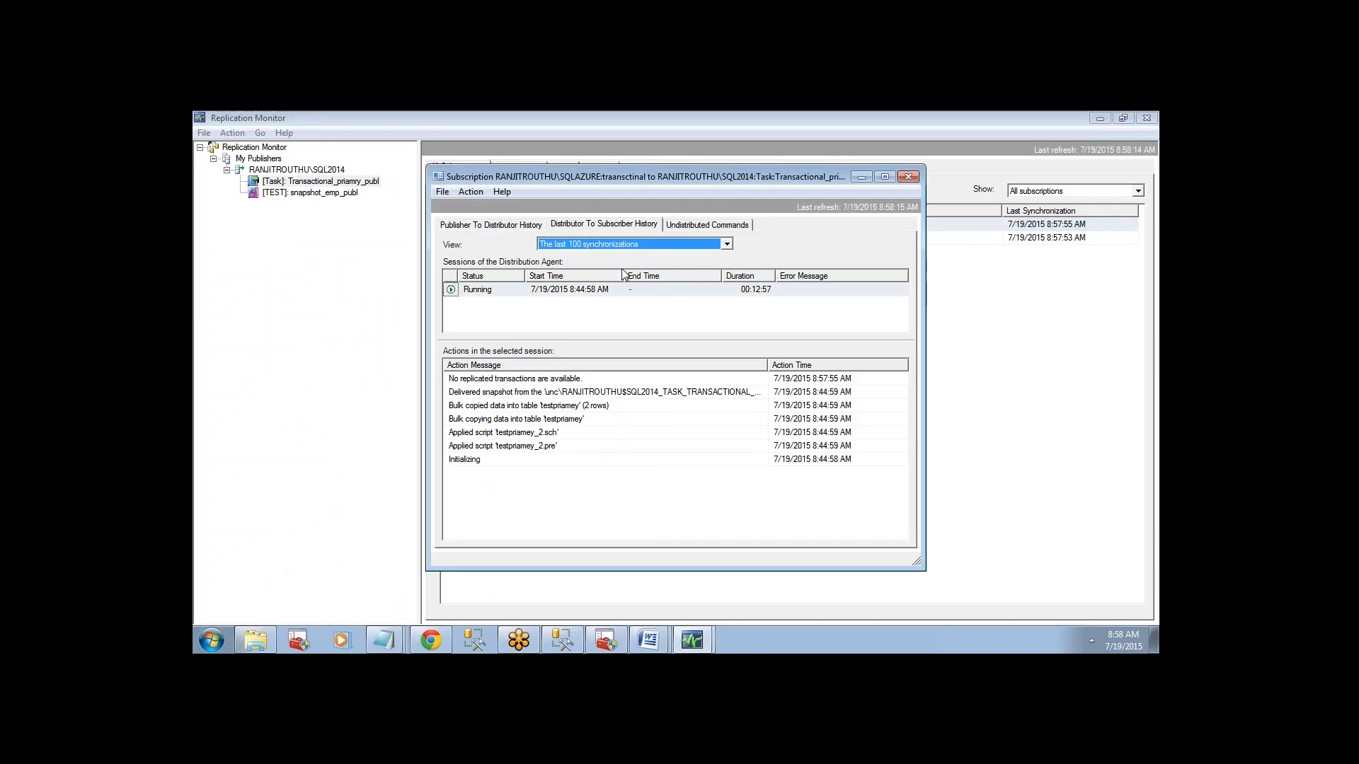
left_click(550, 290)
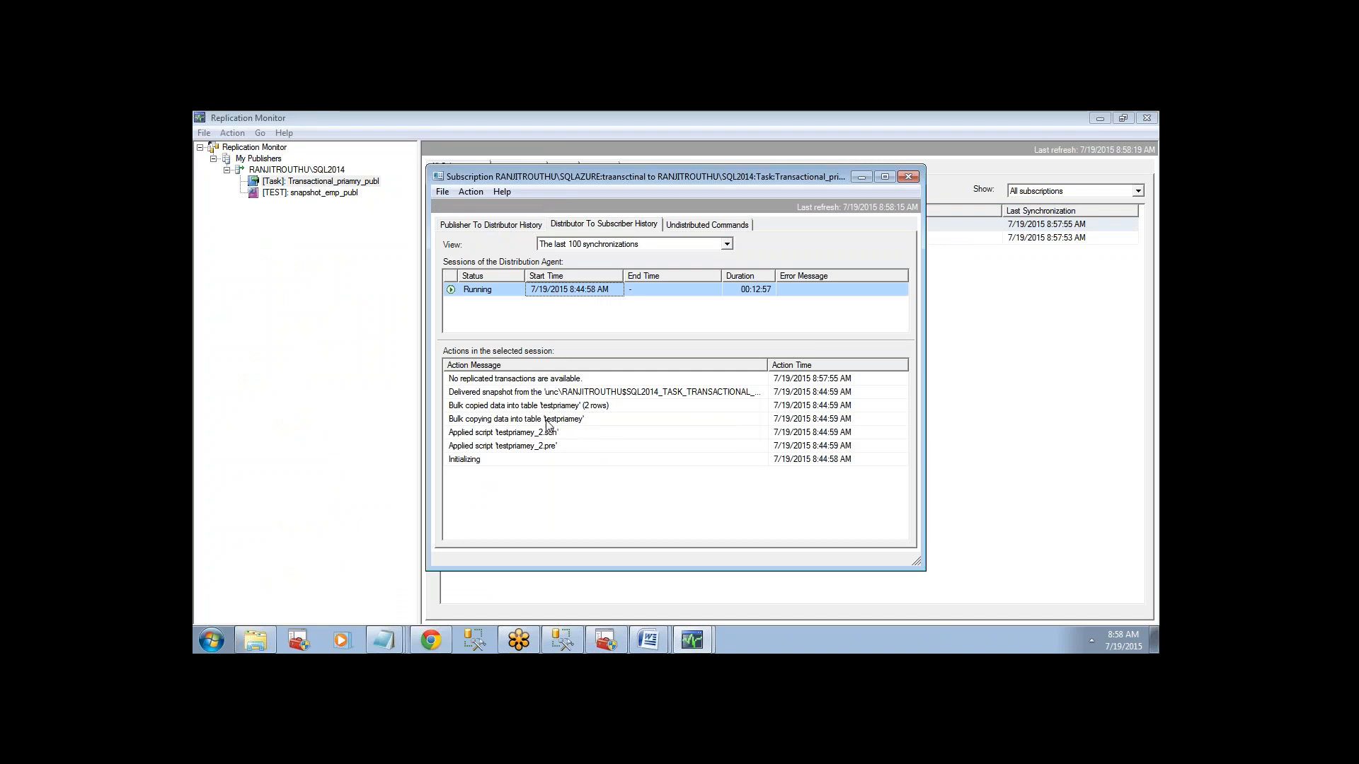
Examine the session's bulk copy, applied script and delivered snapshot actions, widening the message column to read the snapshot path.
left_click(515, 422)
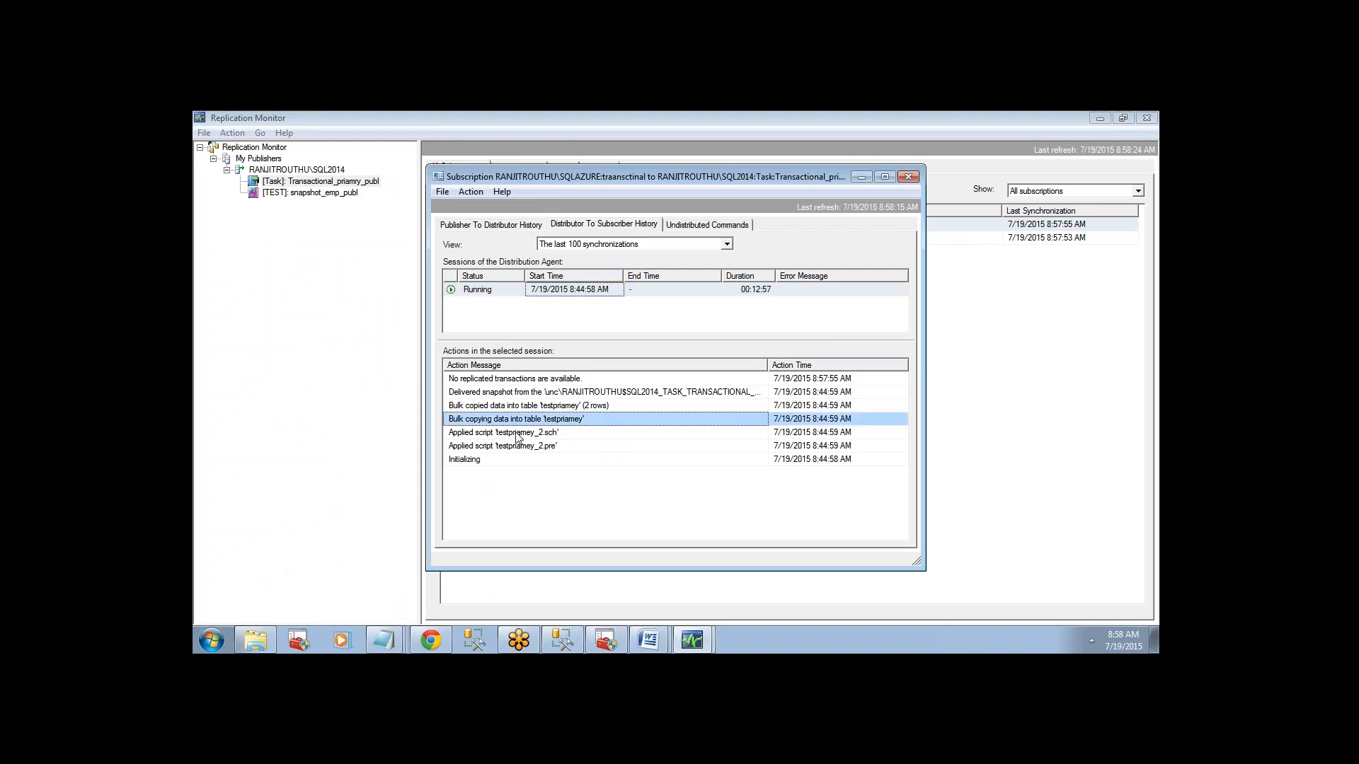
left_click(517, 434)
left_click(519, 445)
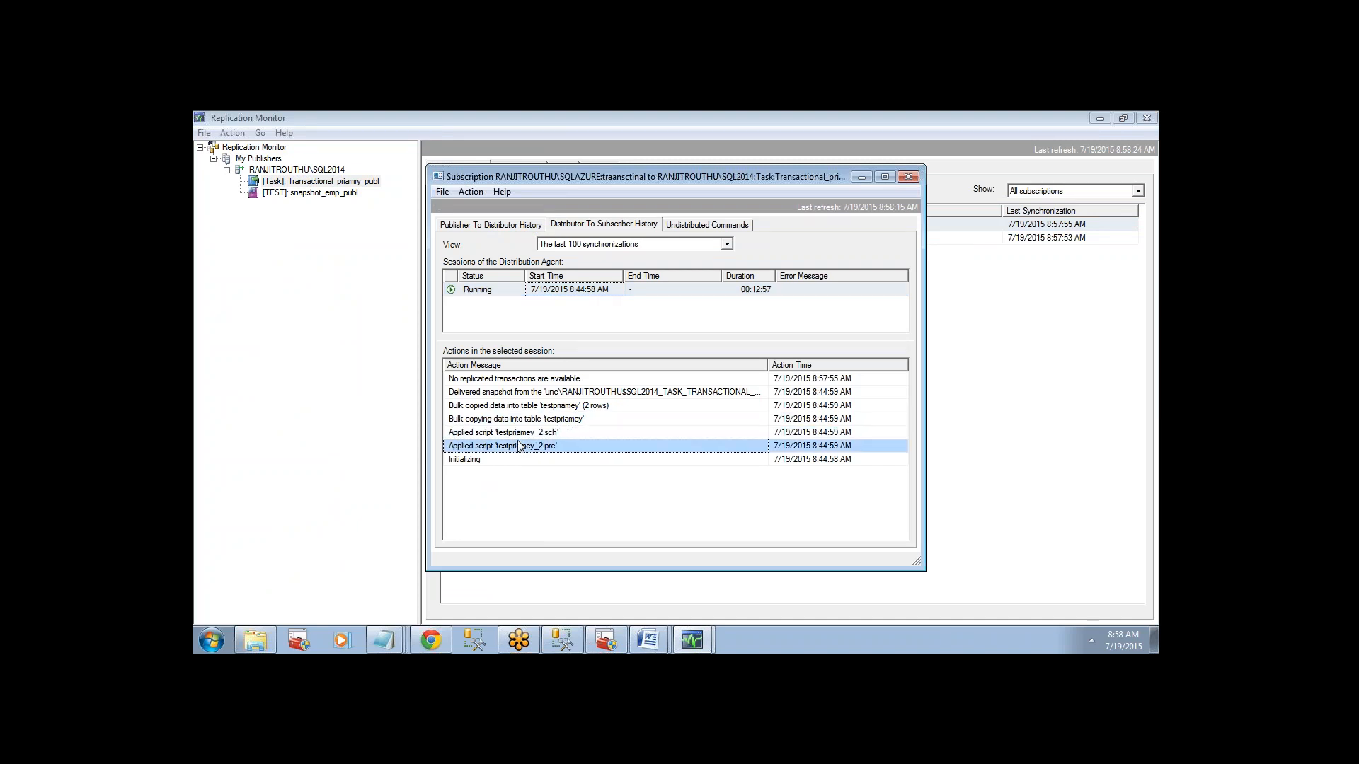
left_click(528, 393)
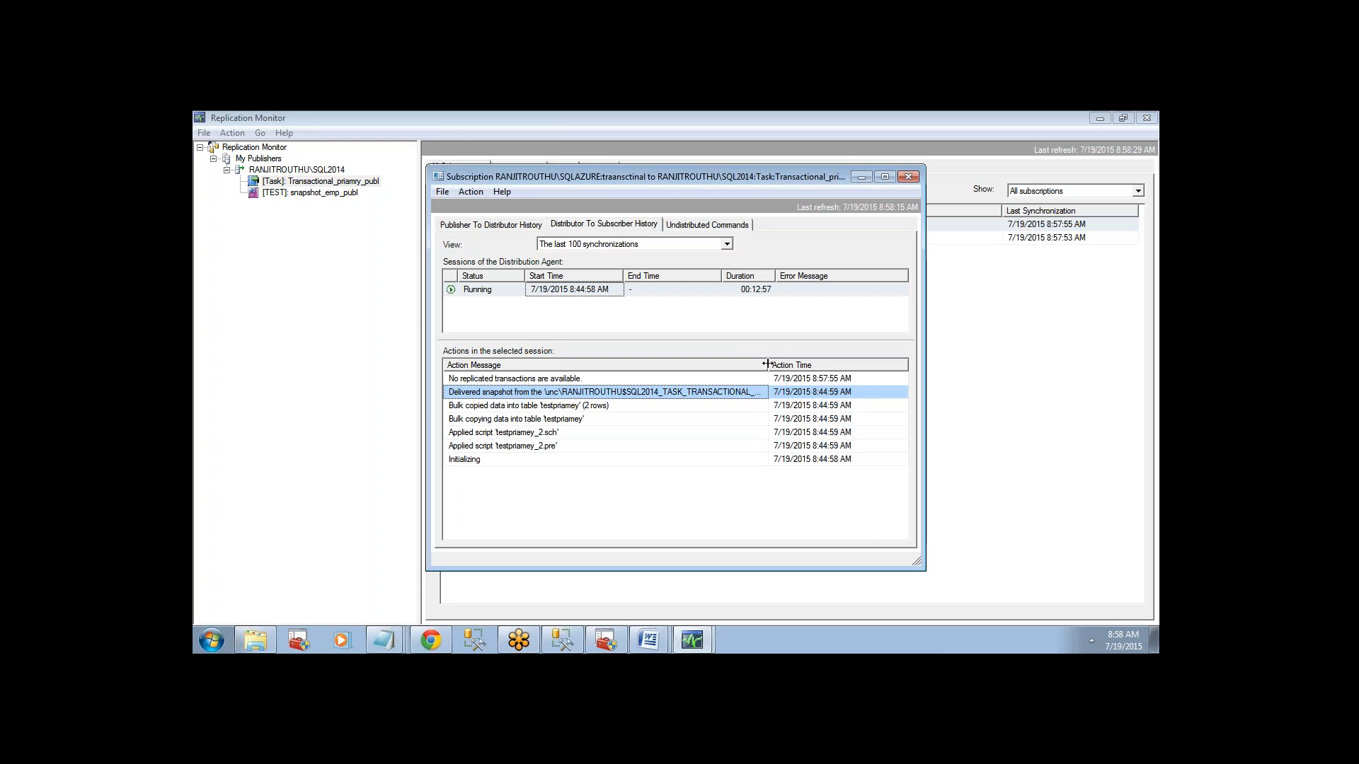
left_click_drag(768, 363, 890, 364)
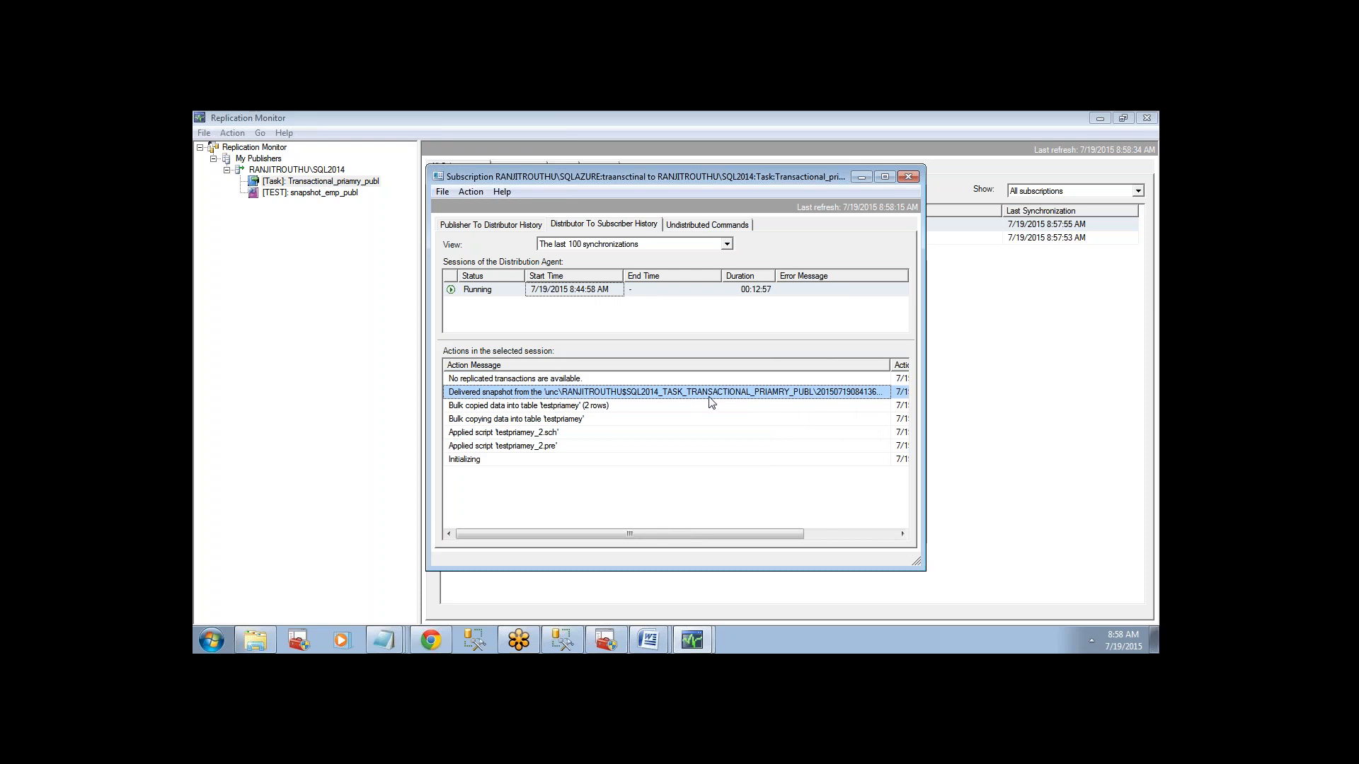
Switch to Windows Explorer and open the "snansho replication shared" folder on Local Disk (E:).
left_click(210, 639)
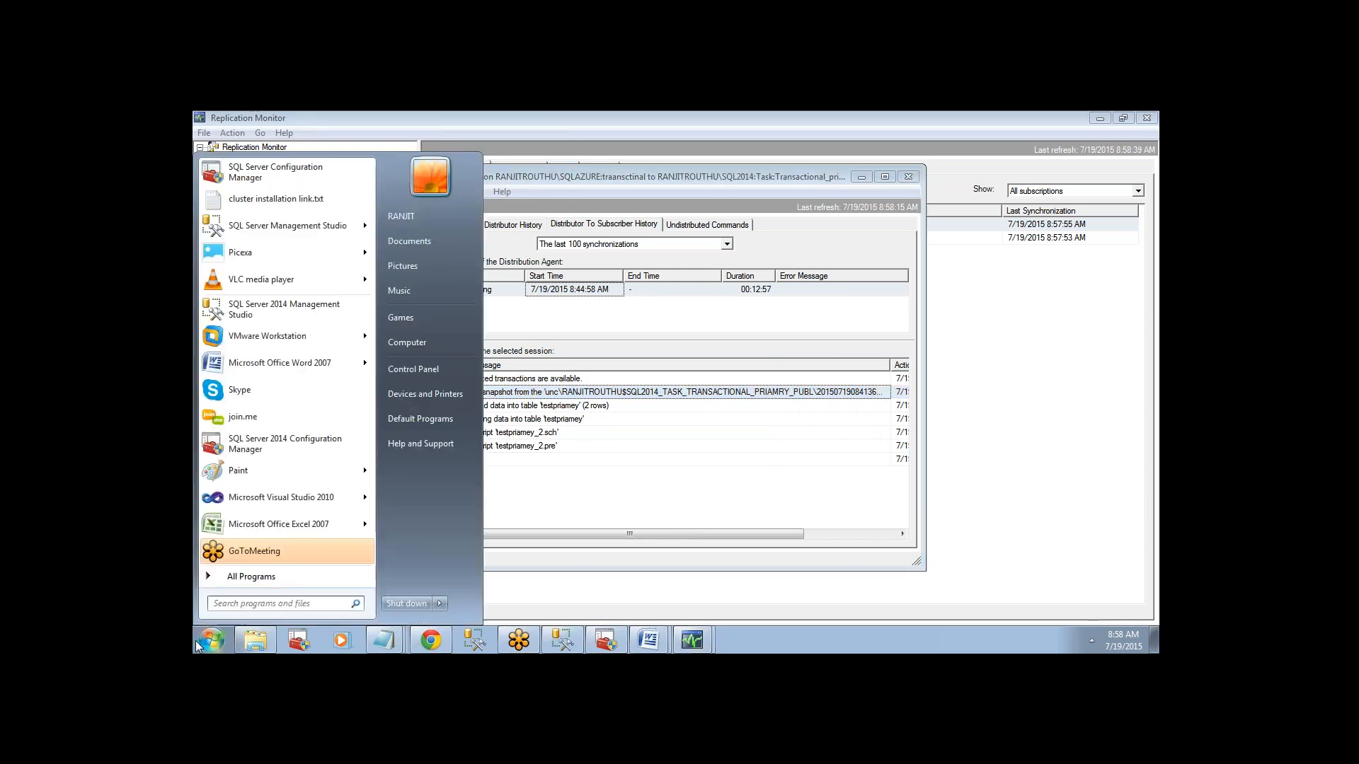
left_click(388, 344)
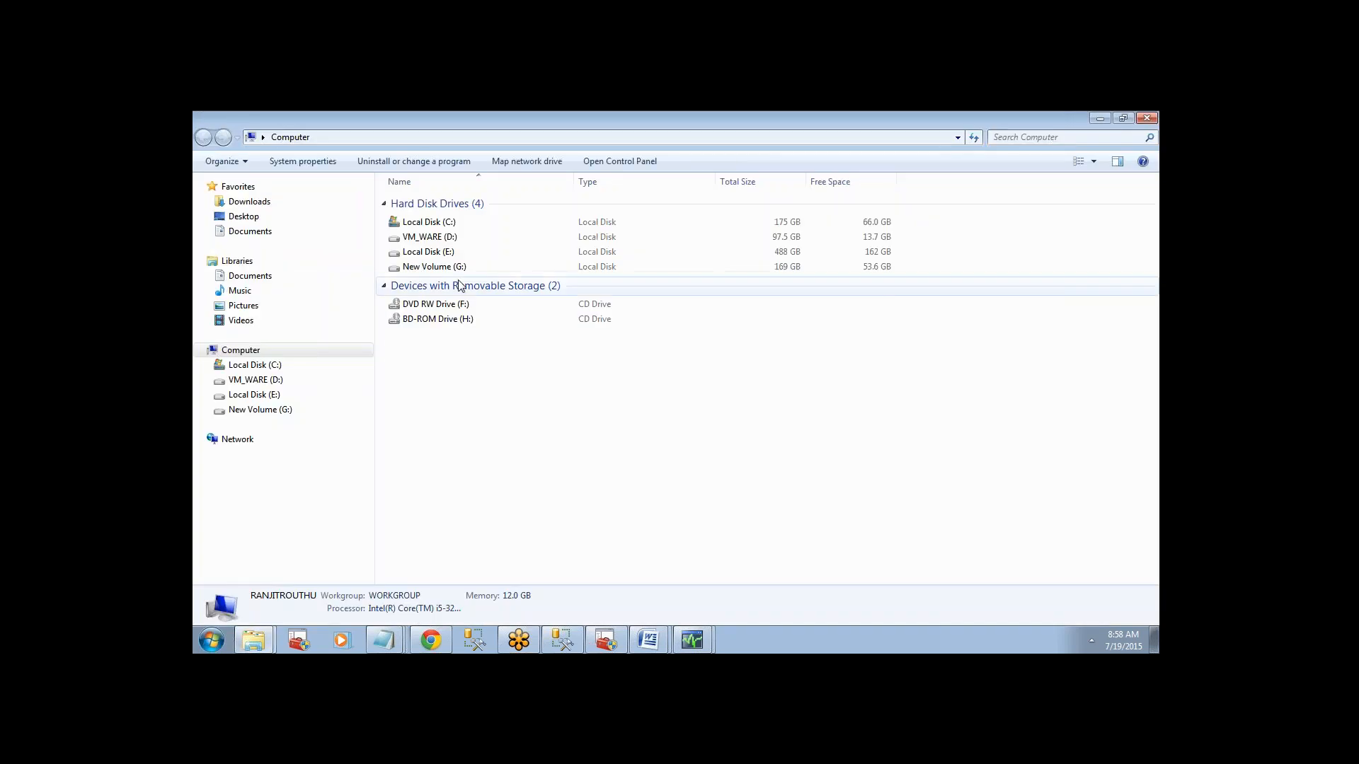
double_click(424, 257)
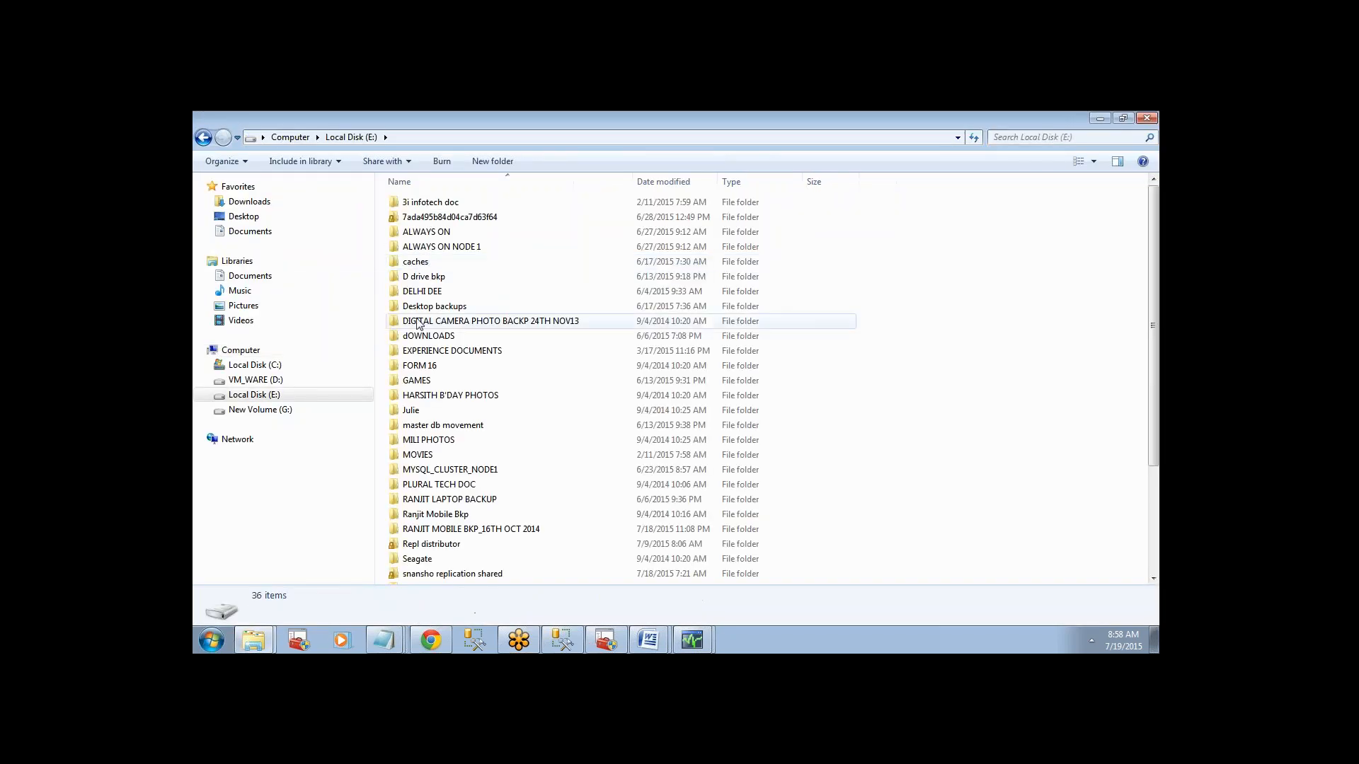
left_click(419, 322)
key("r")
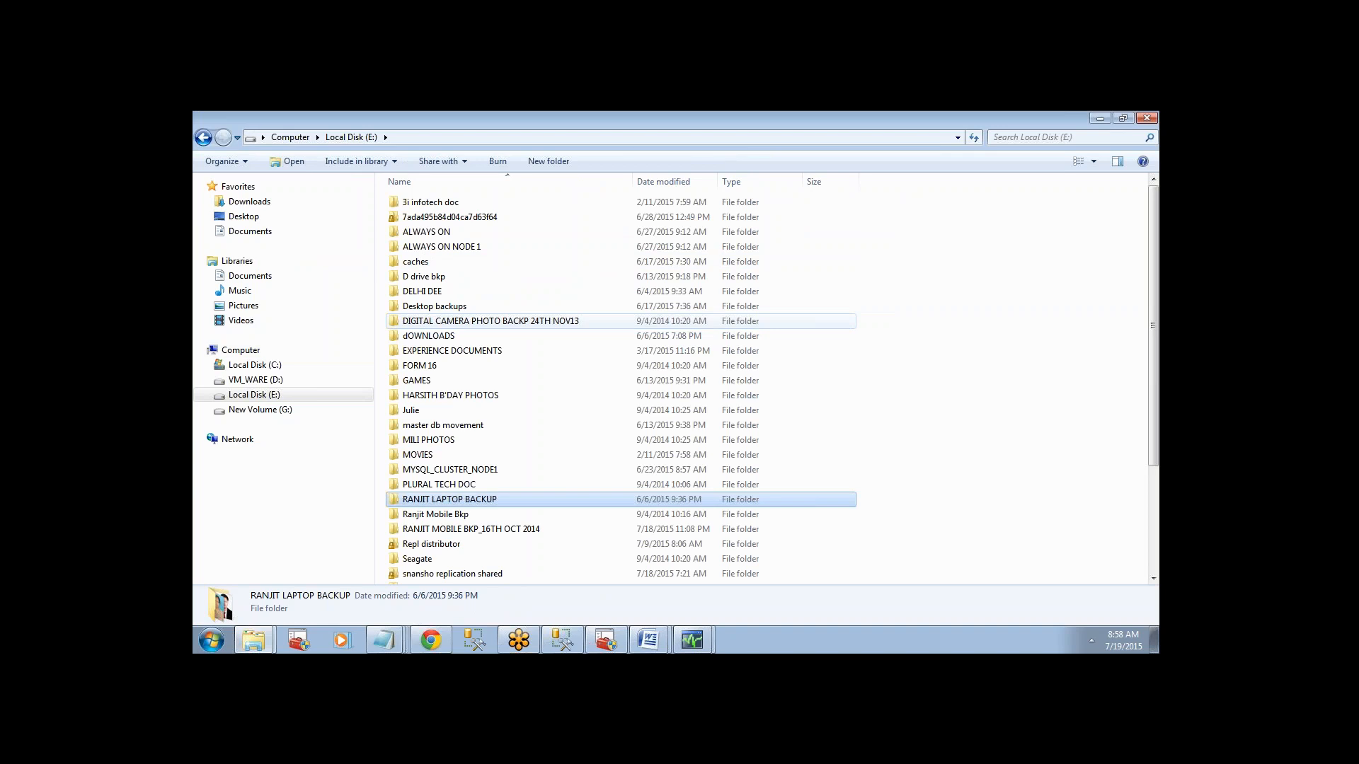
key("r")
key("r")
key("r")
key("r")
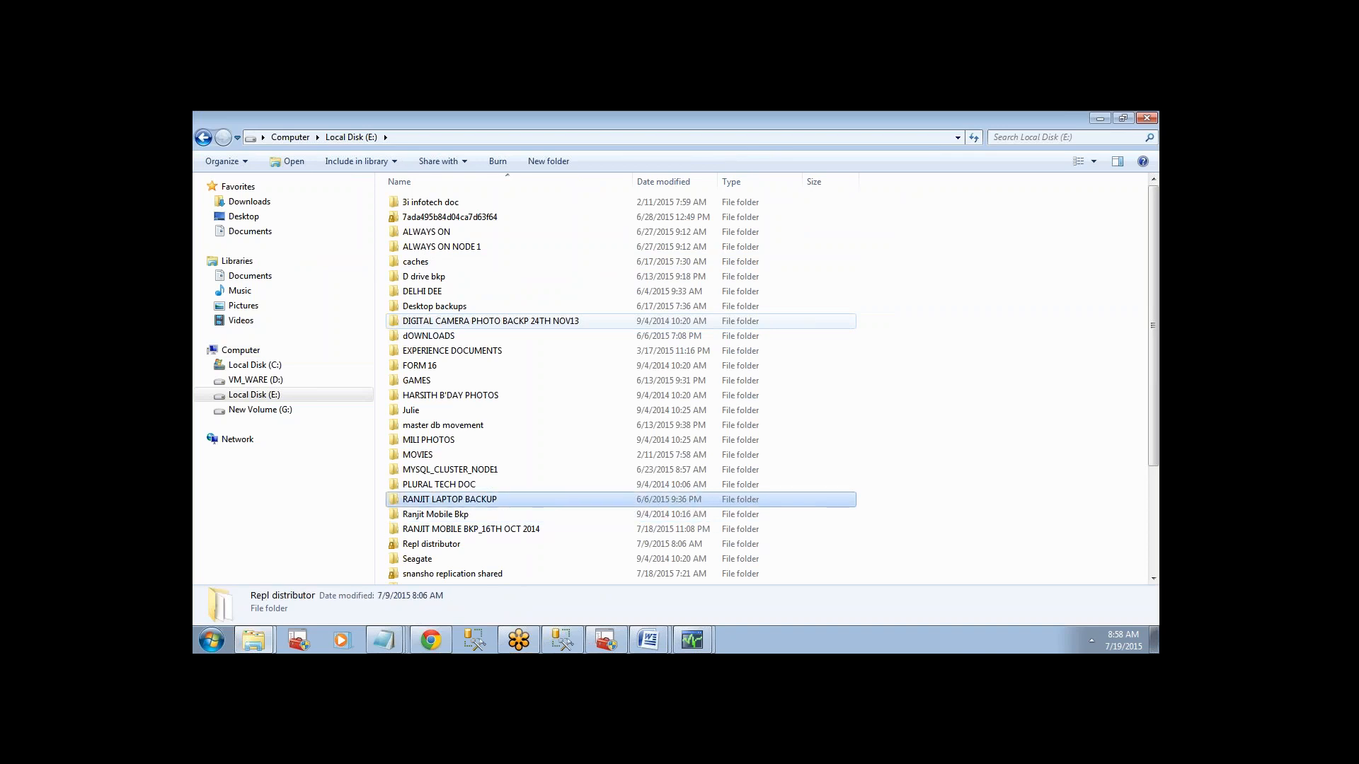
key("s")
key("s")
key("Return")
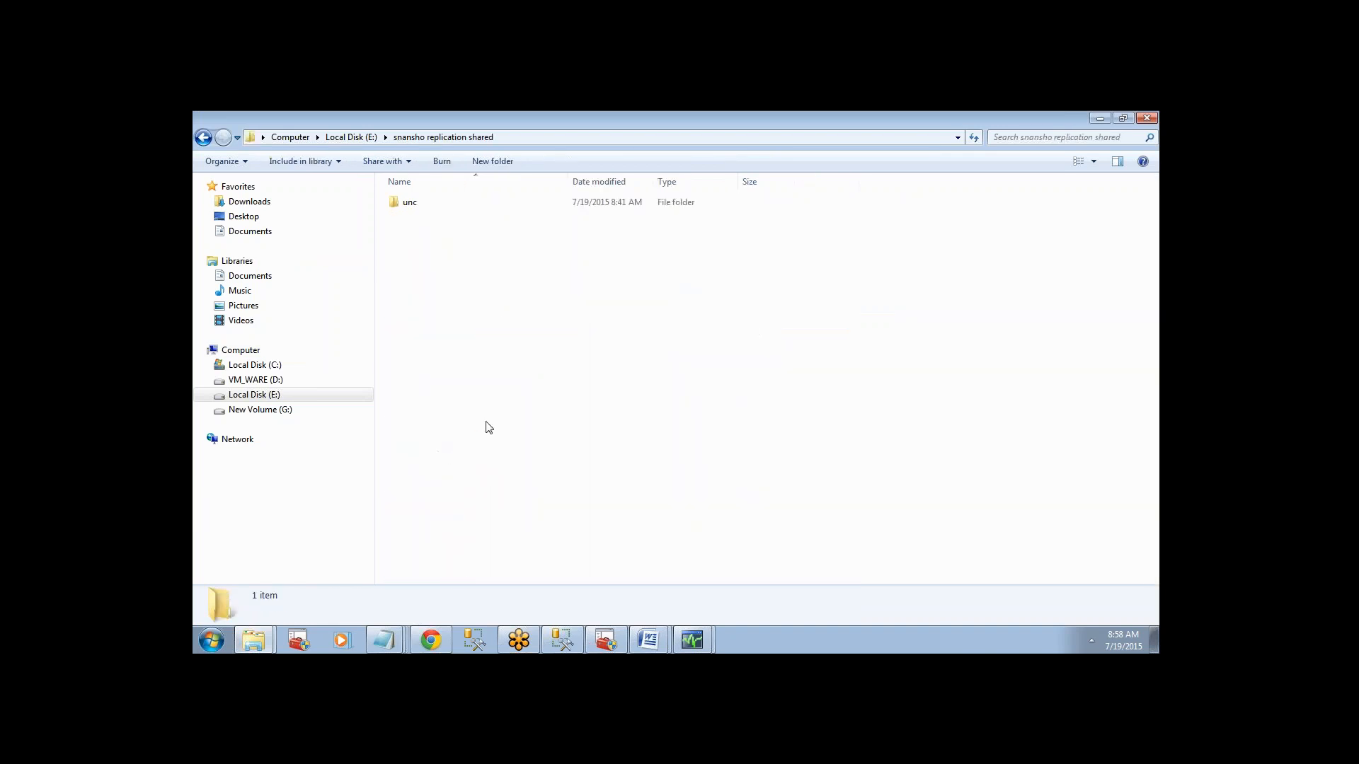
Open the unc folder, show the full names of the publication snapshot folders, and display the folder's path.
double_click(413, 205)
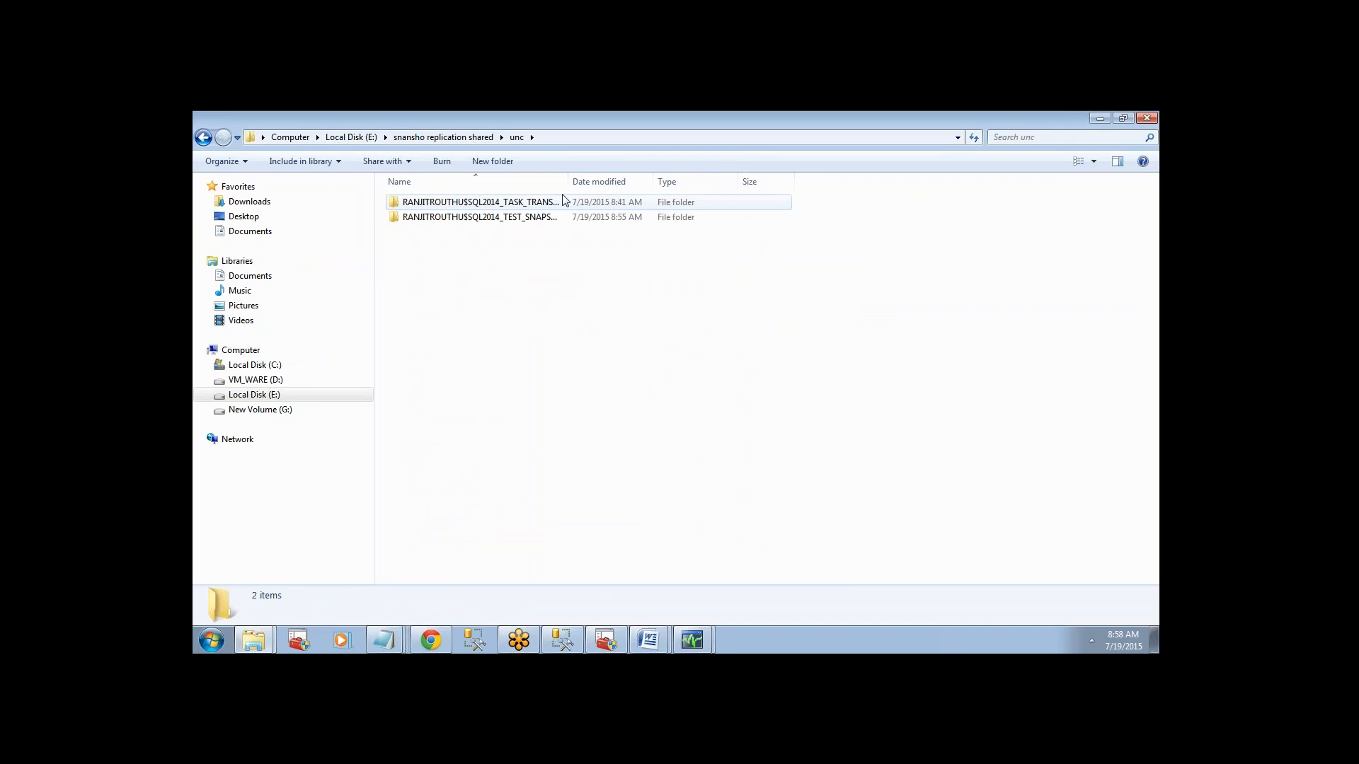
left_click_drag(569, 179, 710, 173)
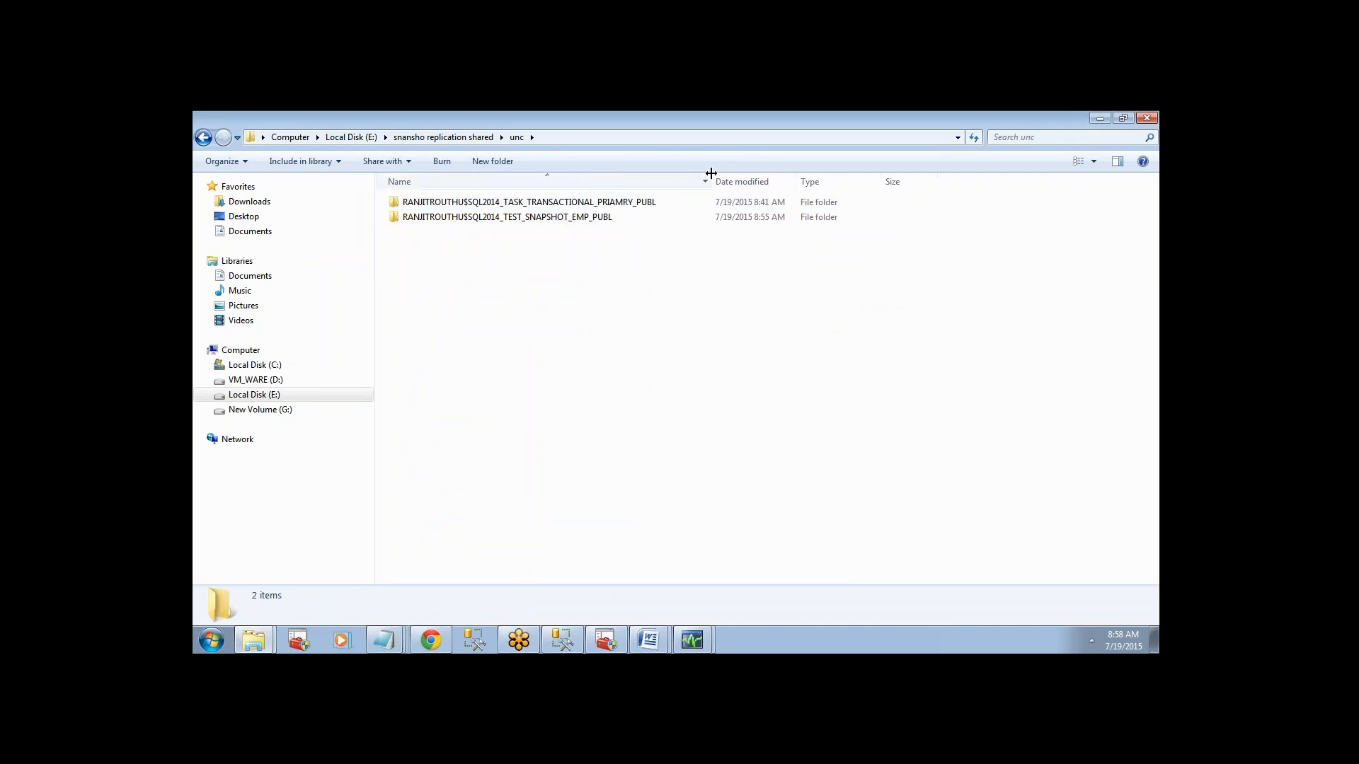
left_click(559, 139)
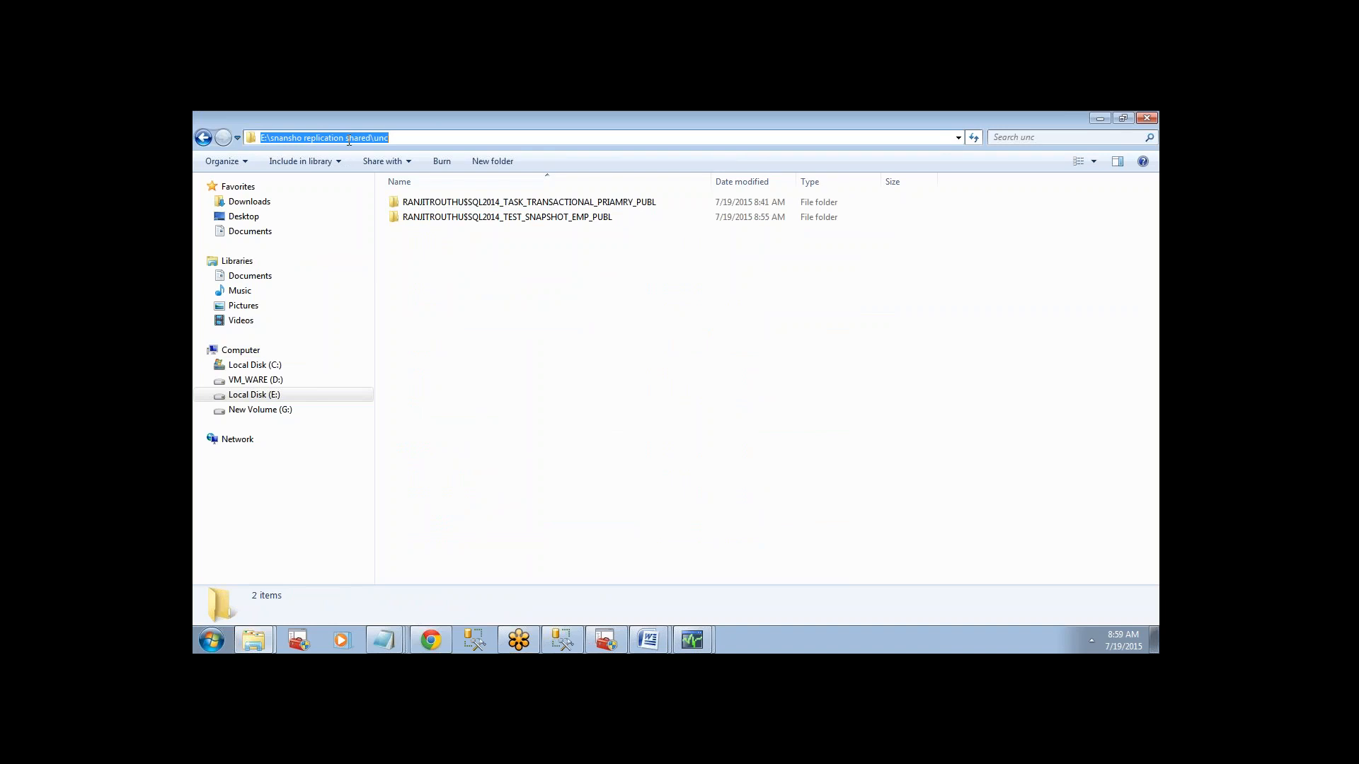
double_click(520, 218)
left_click(456, 204)
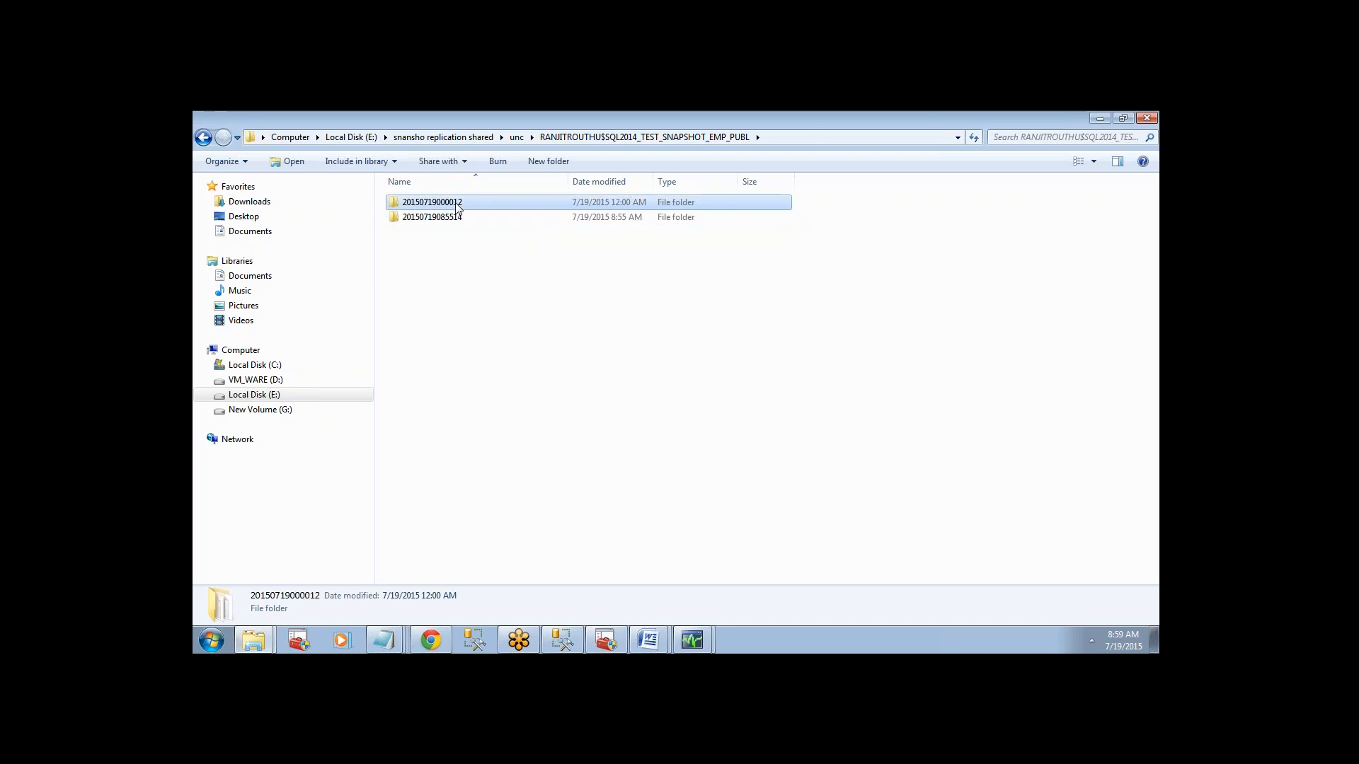
double_click(456, 204)
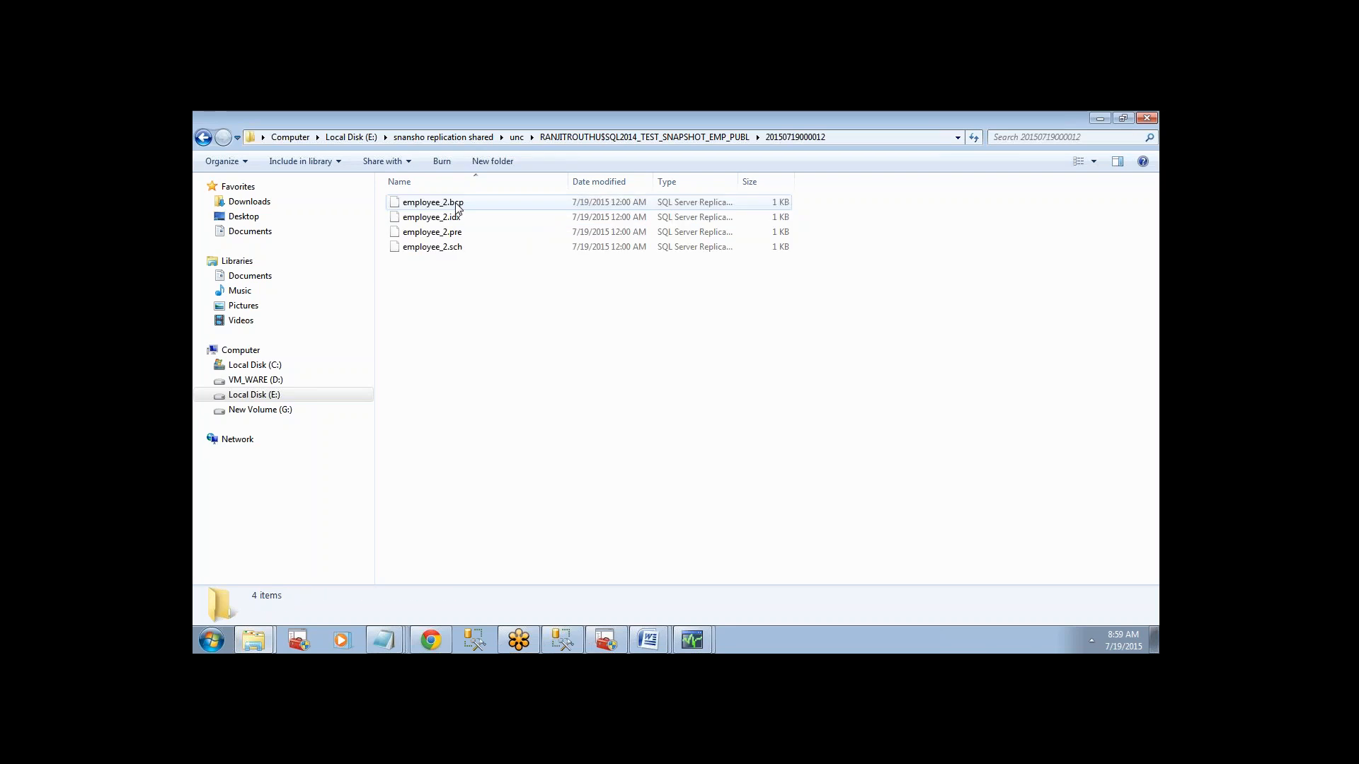
left_click(692, 138)
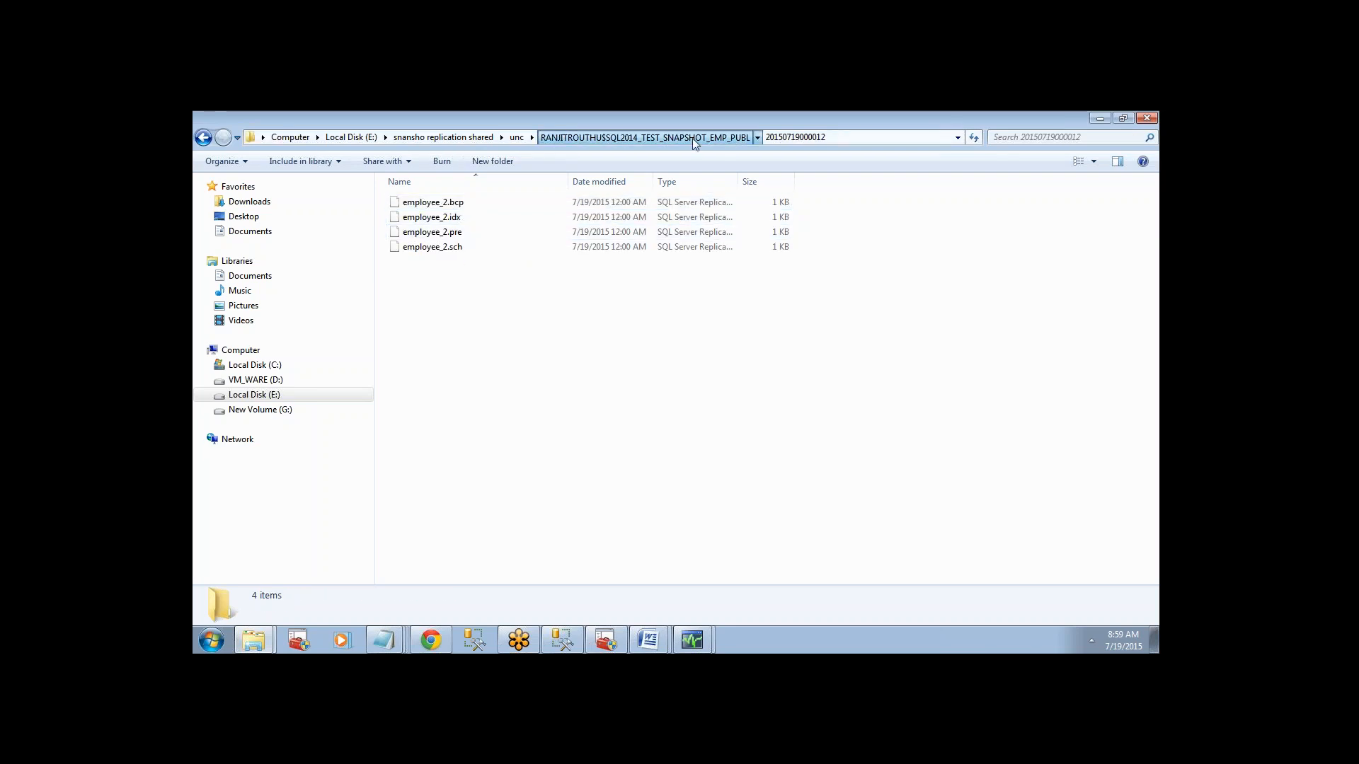
double_click(477, 220)
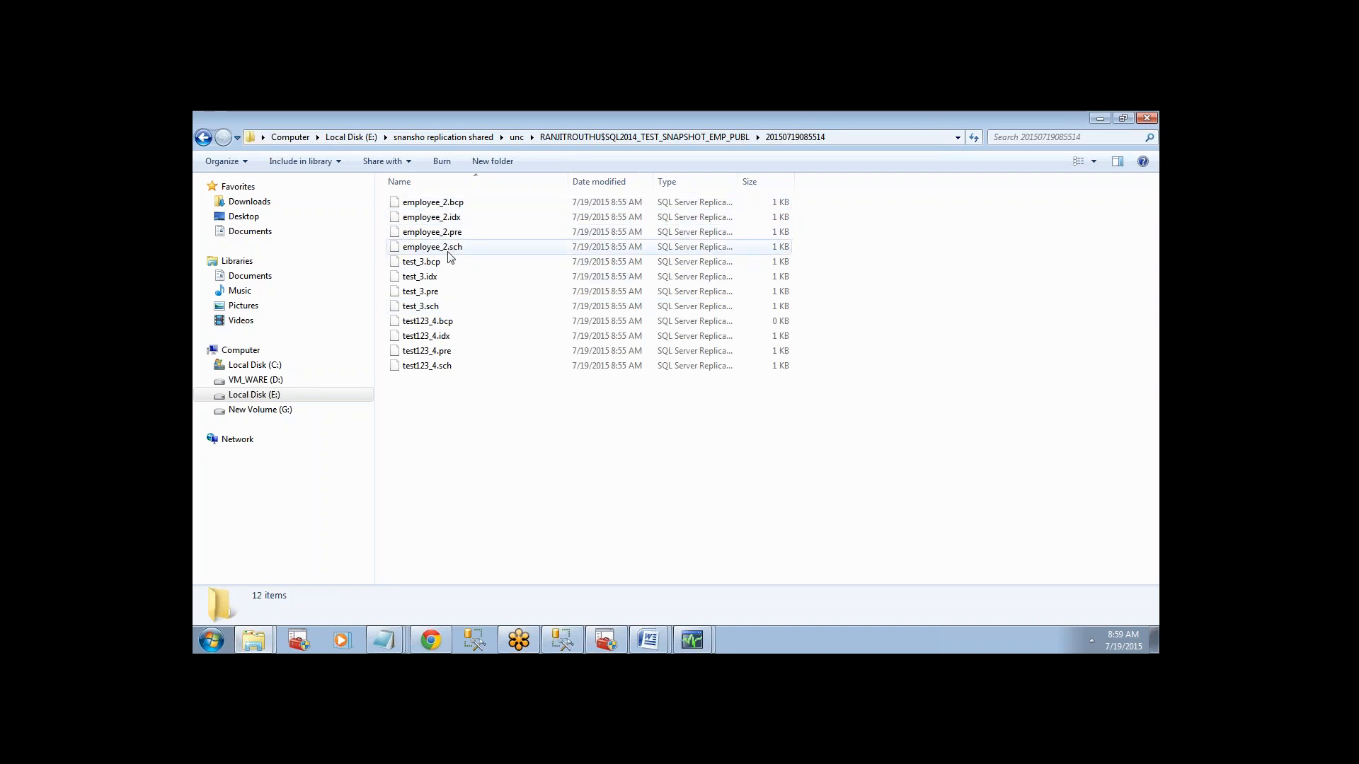
left_click(444, 277)
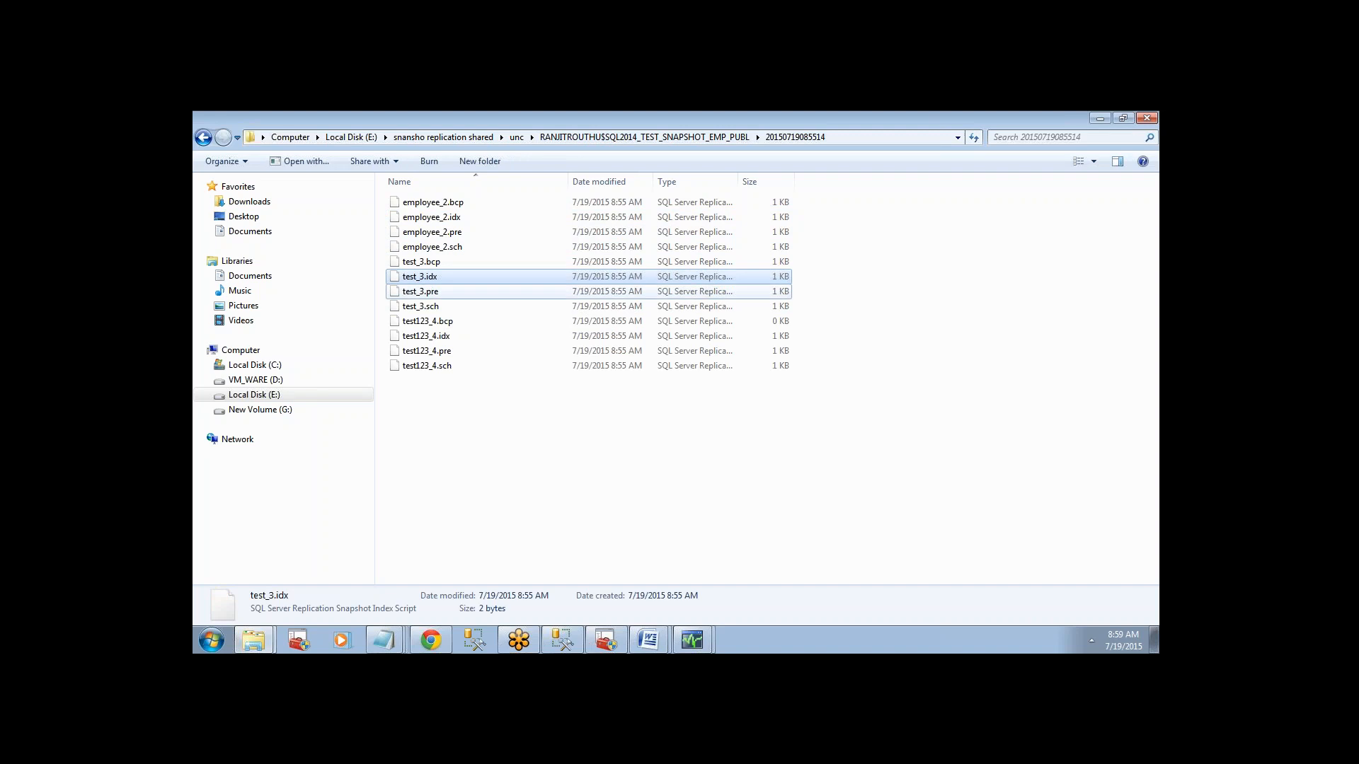
left_click(443, 292)
left_click(441, 322)
left_click(440, 338)
left_click(440, 353)
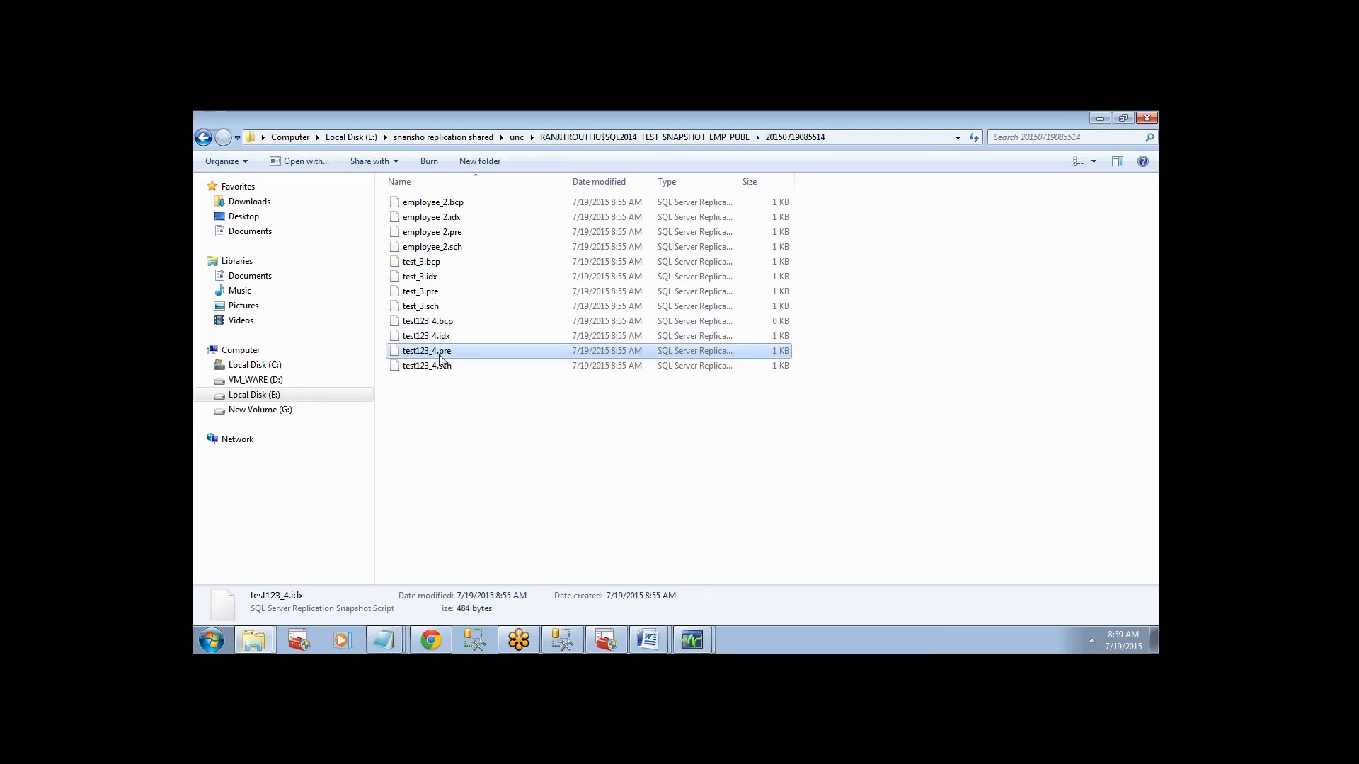
left_click(440, 365)
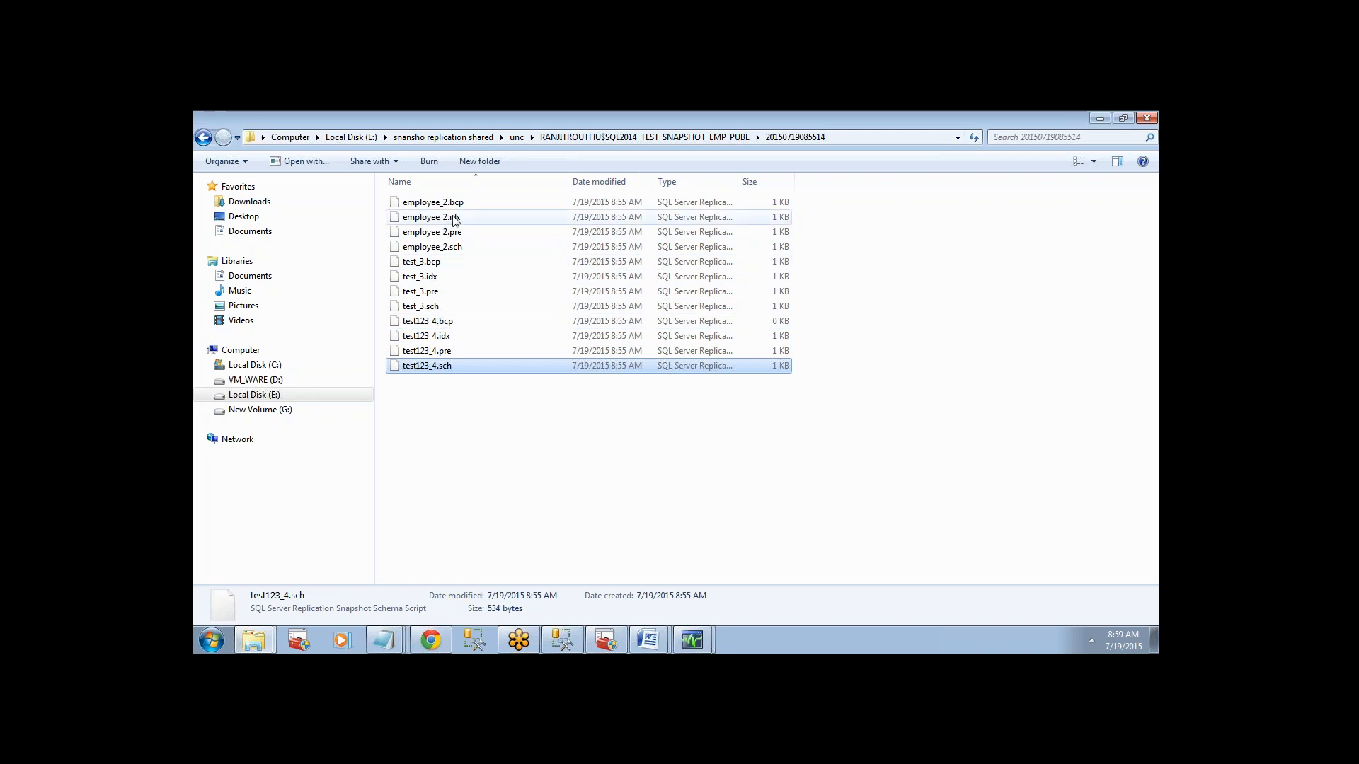
left_click_drag(740, 178, 913, 182)
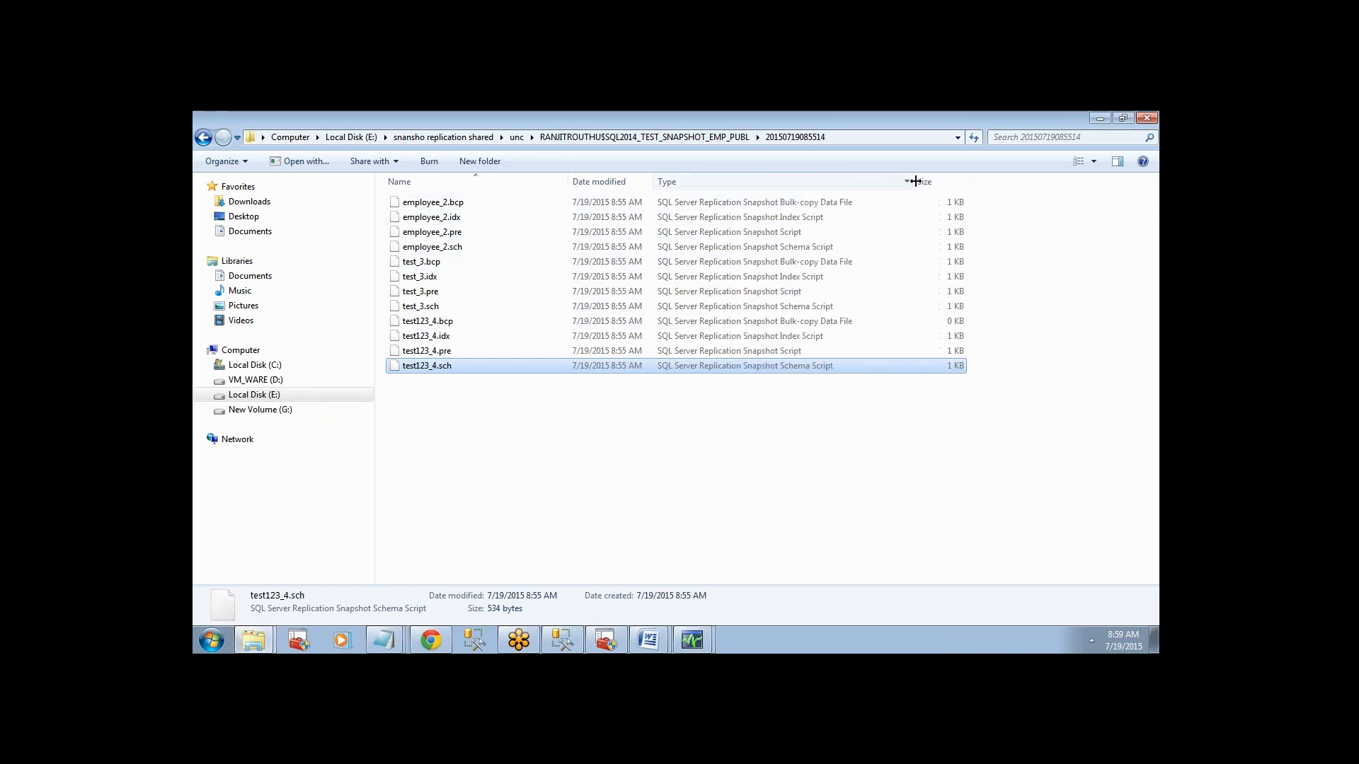
left_click(782, 204)
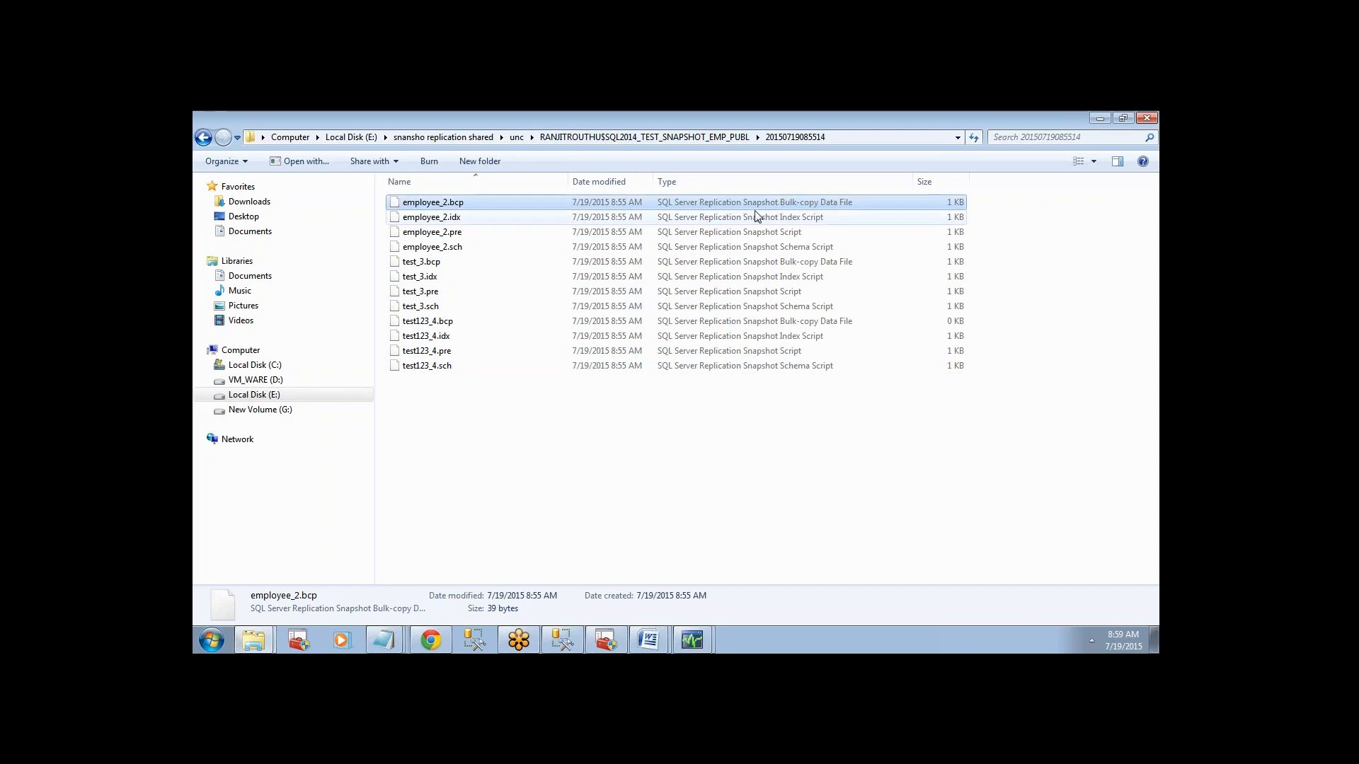
left_click(477, 219)
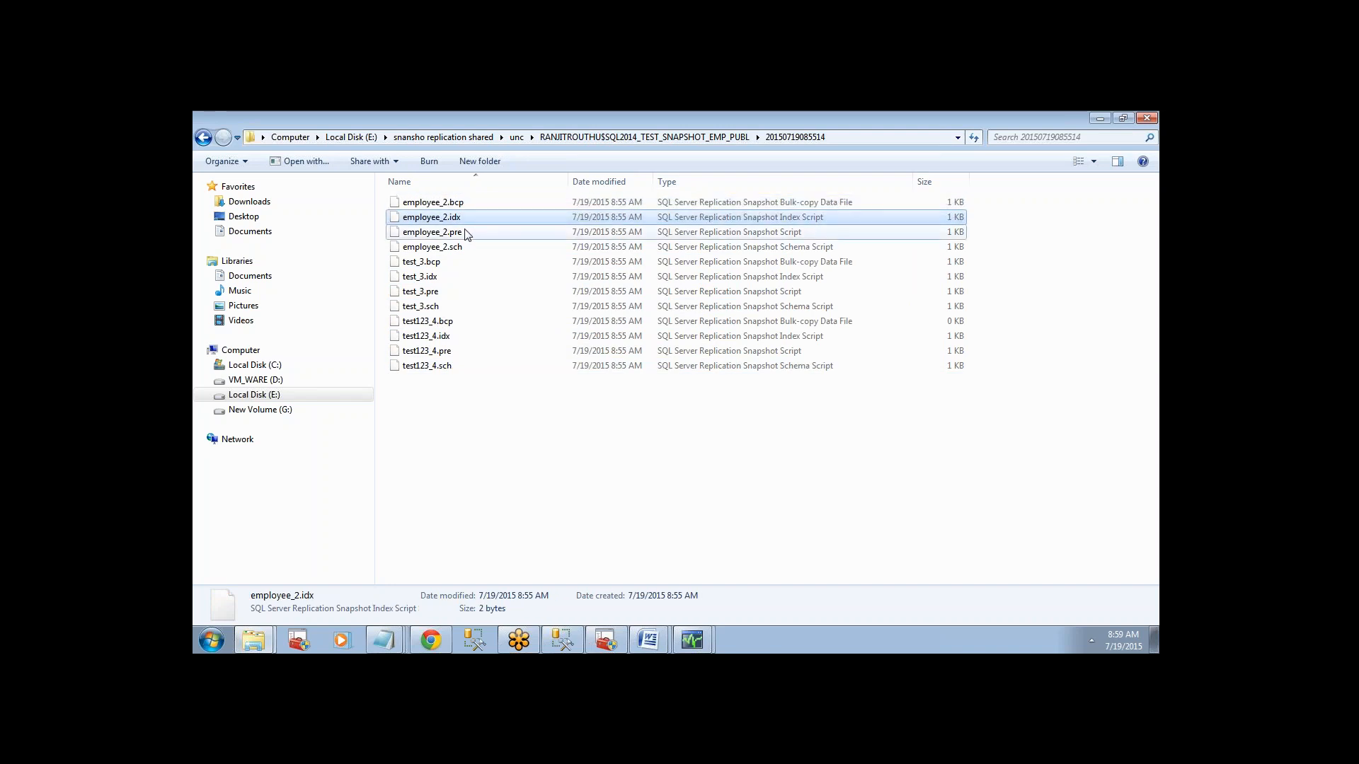
left_click(465, 233)
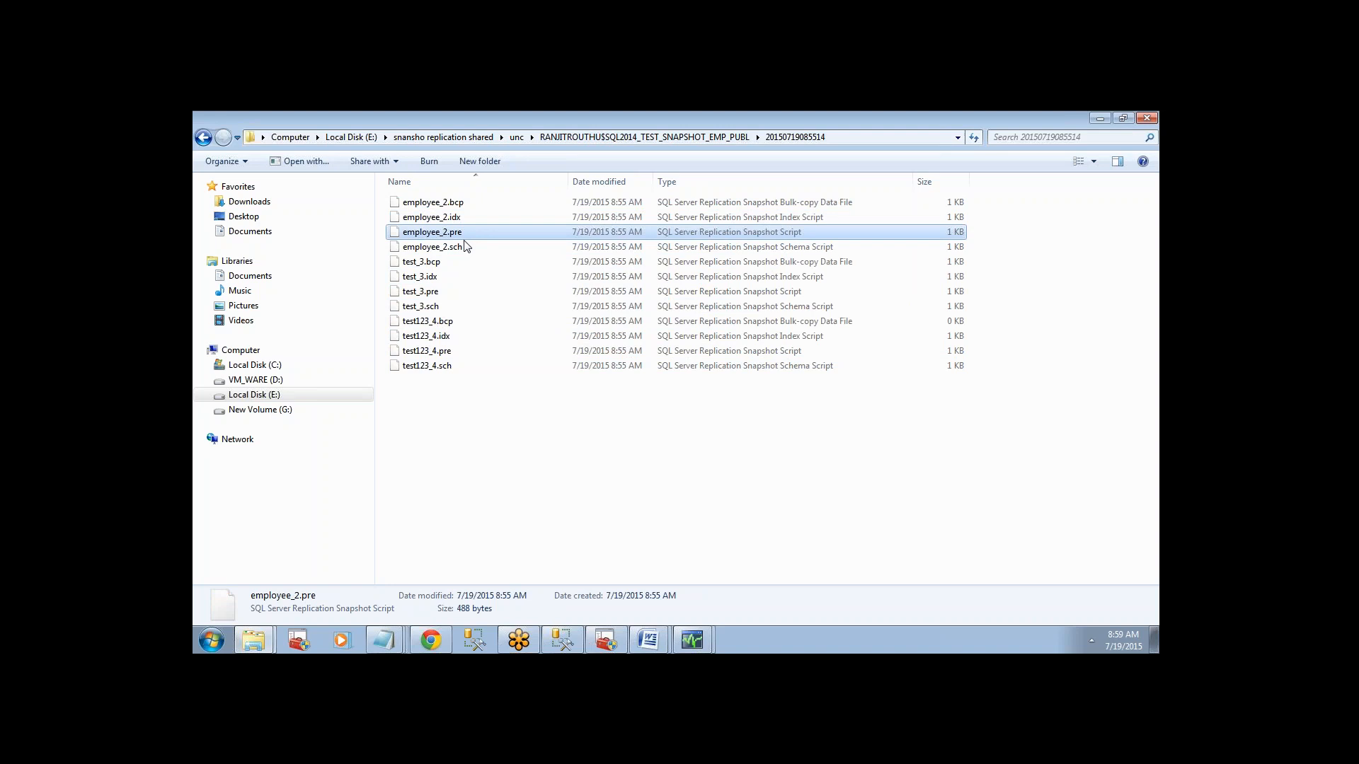
left_click(466, 247)
left_click(464, 254)
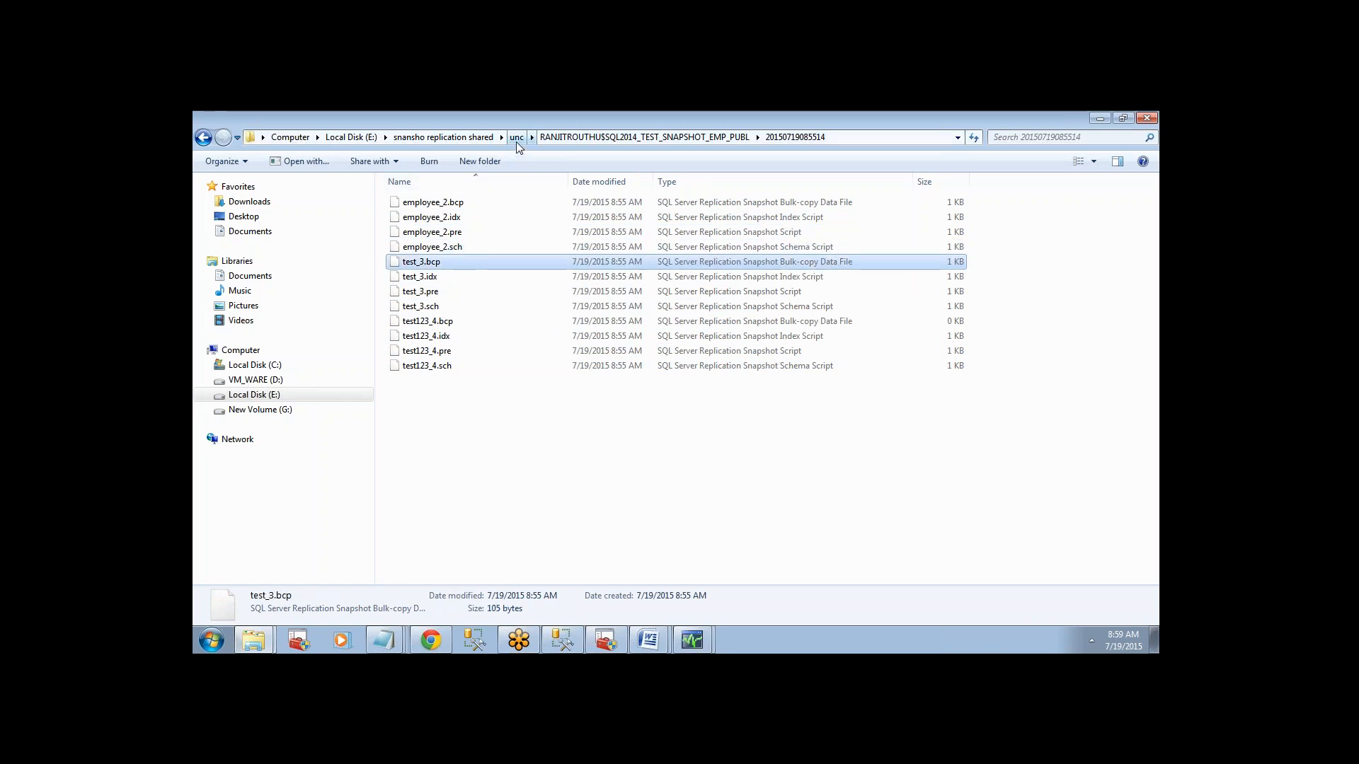
left_click(559, 139)
double_click(456, 204)
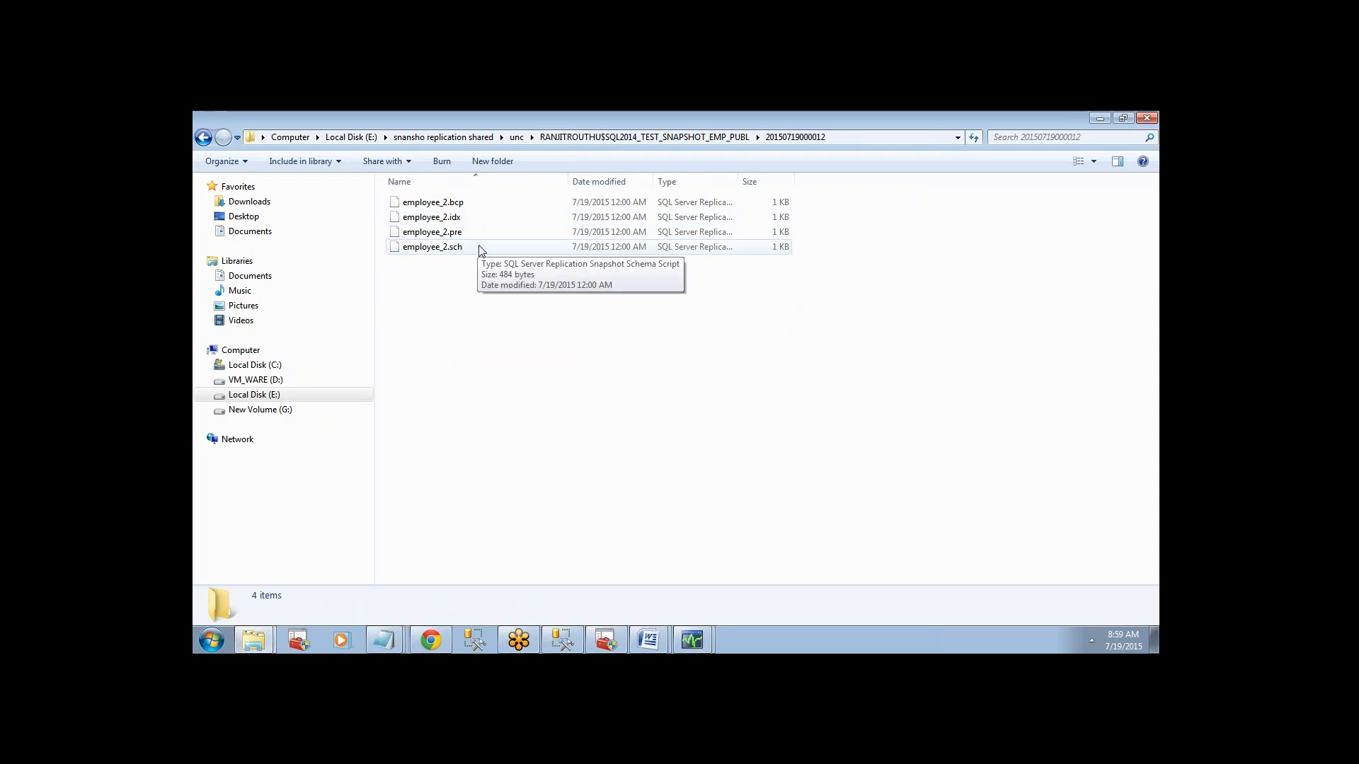
left_click(512, 141)
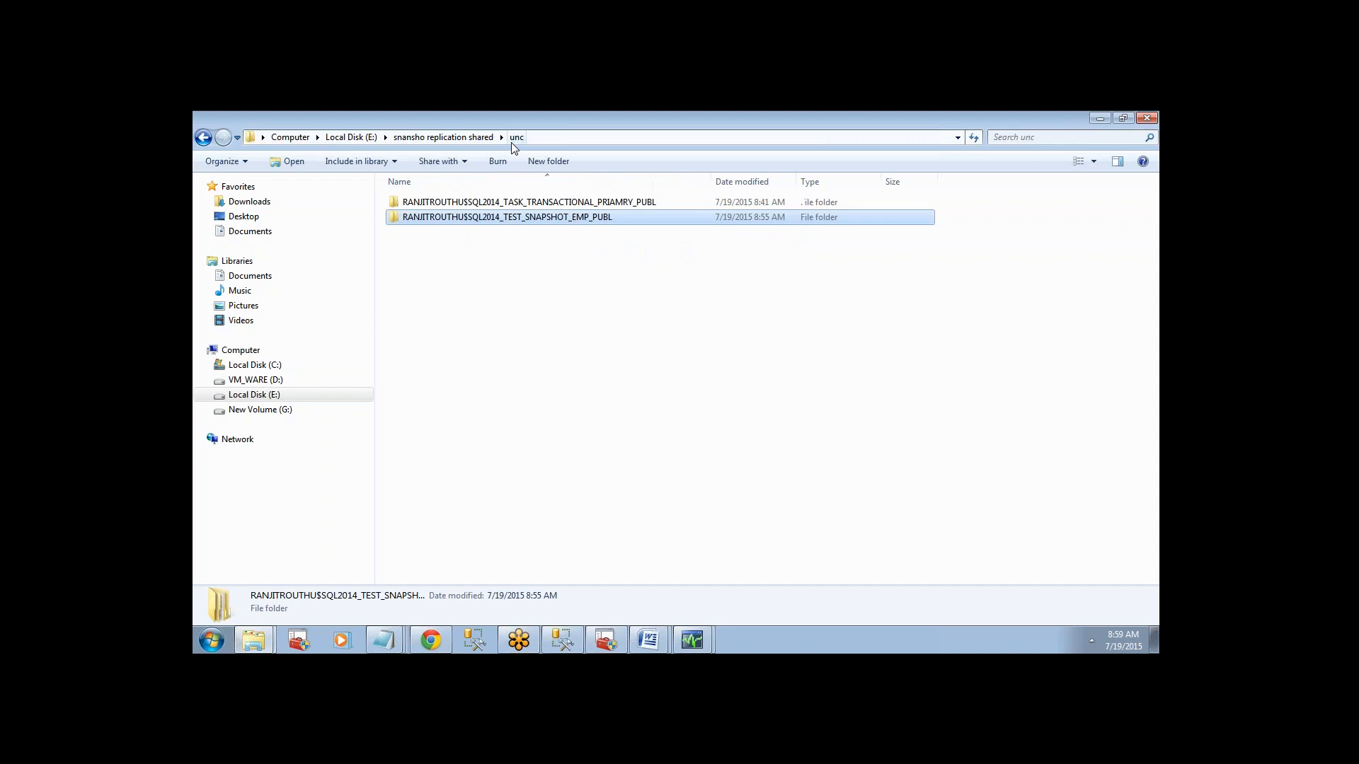
left_click(532, 301)
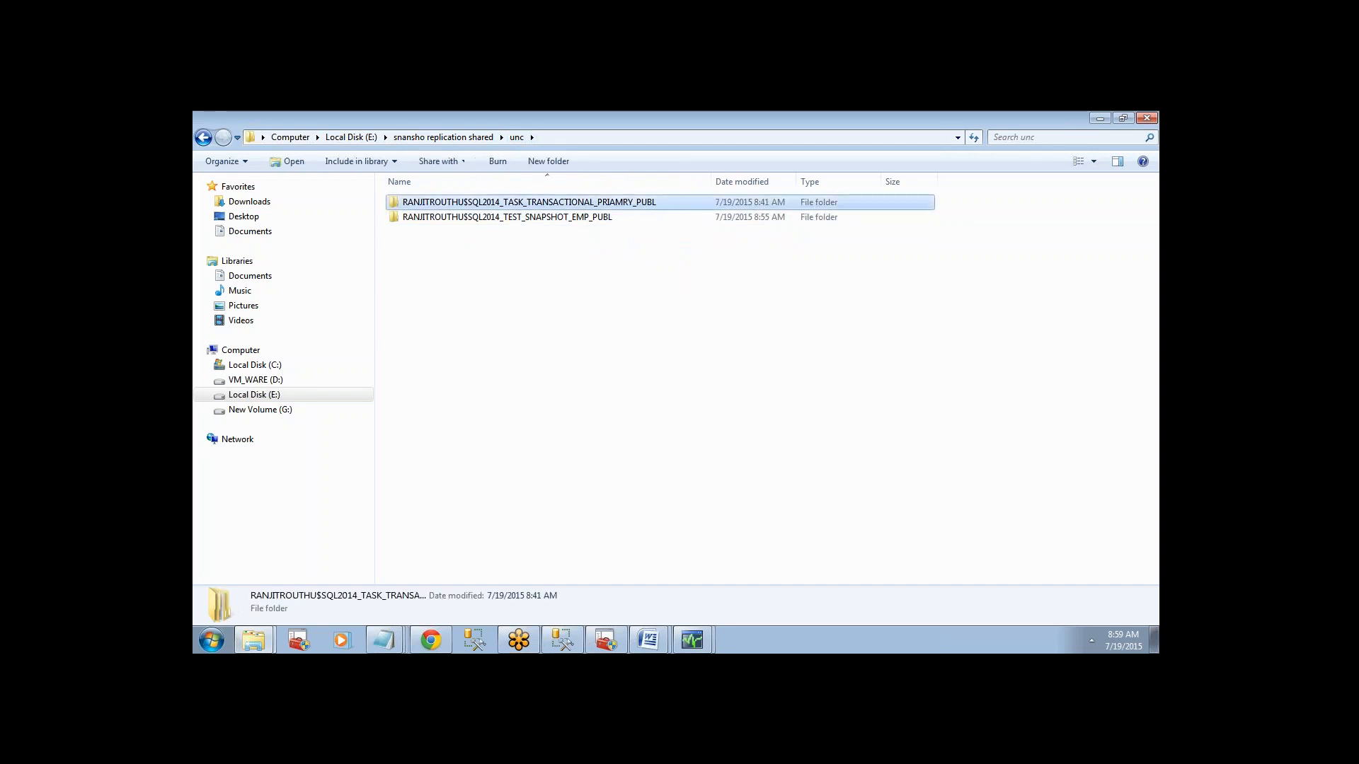
double_click(503, 204)
double_click(487, 205)
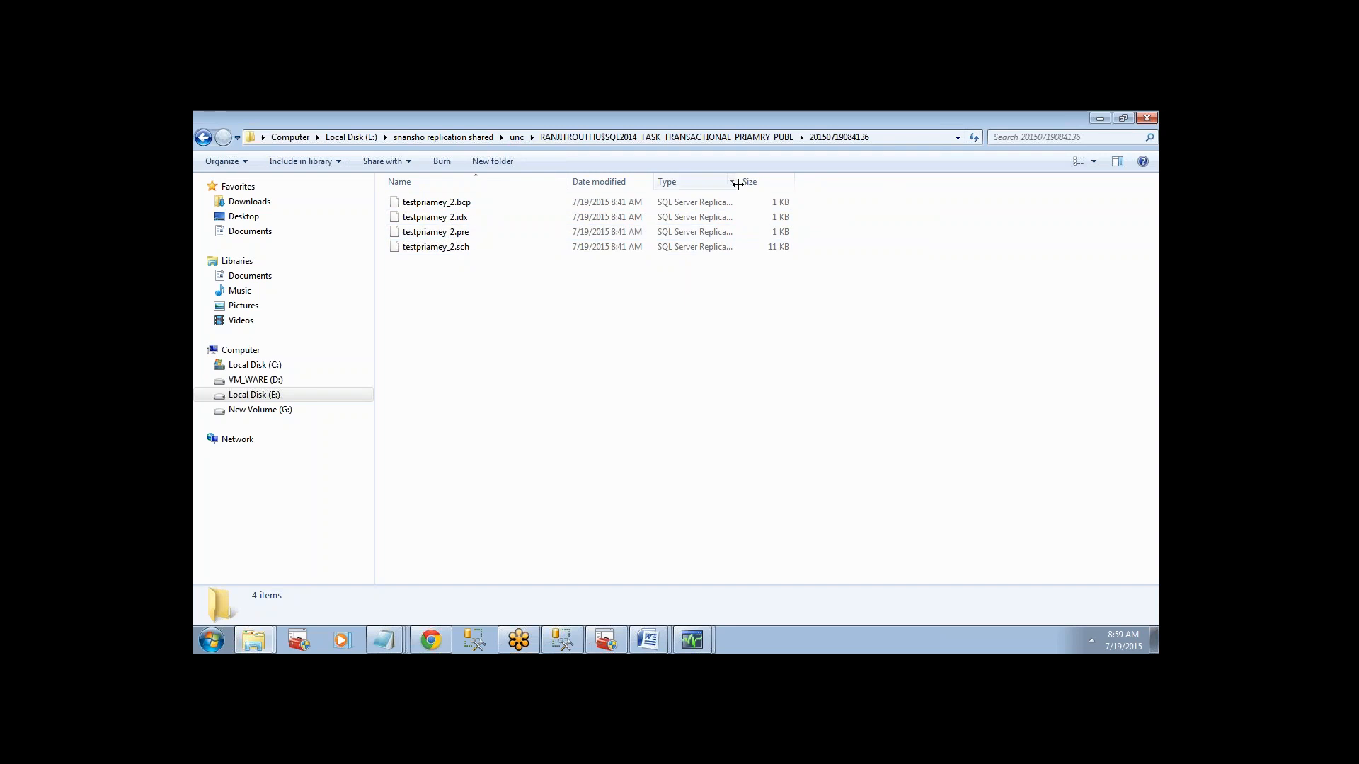
left_click_drag(737, 181, 856, 181)
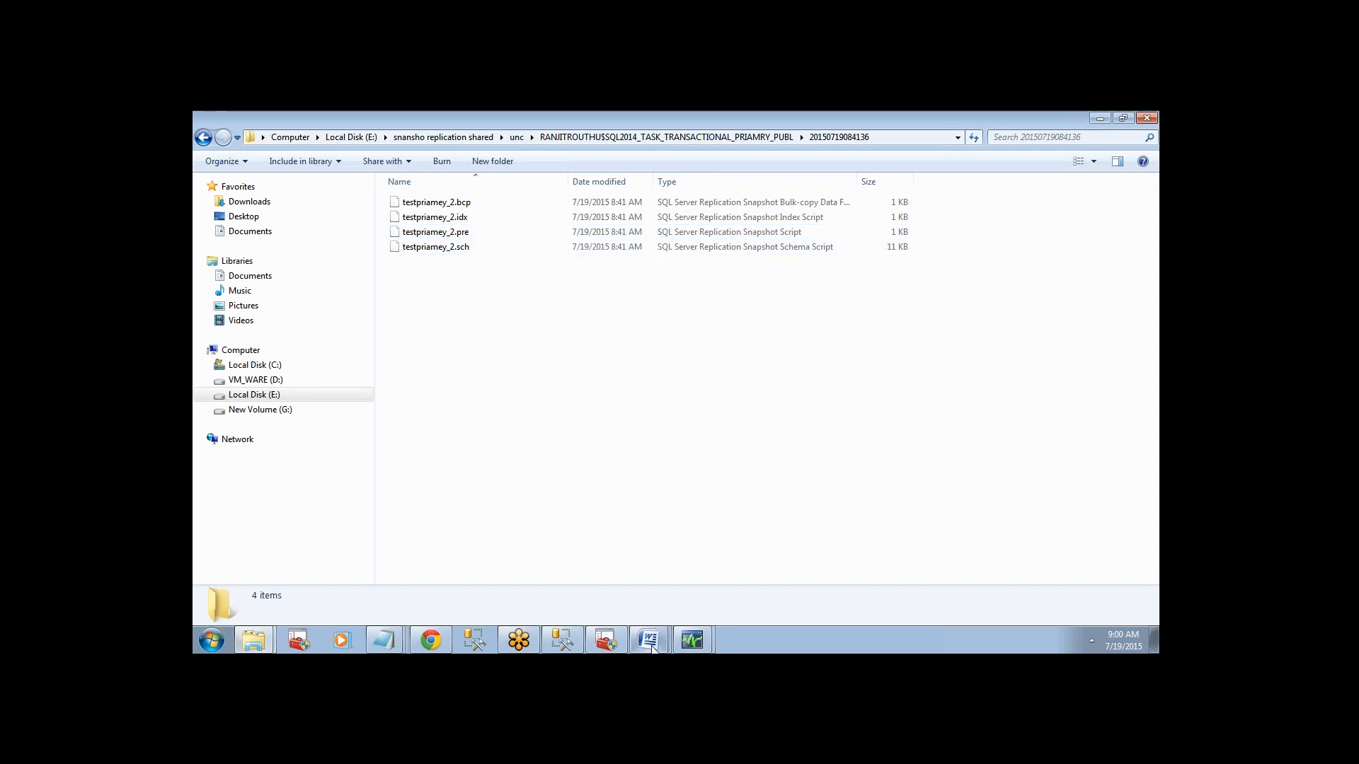
Close the leftover SQLAZURE subscription details window and switch to Replication Monitor.
mouse_move(685, 645)
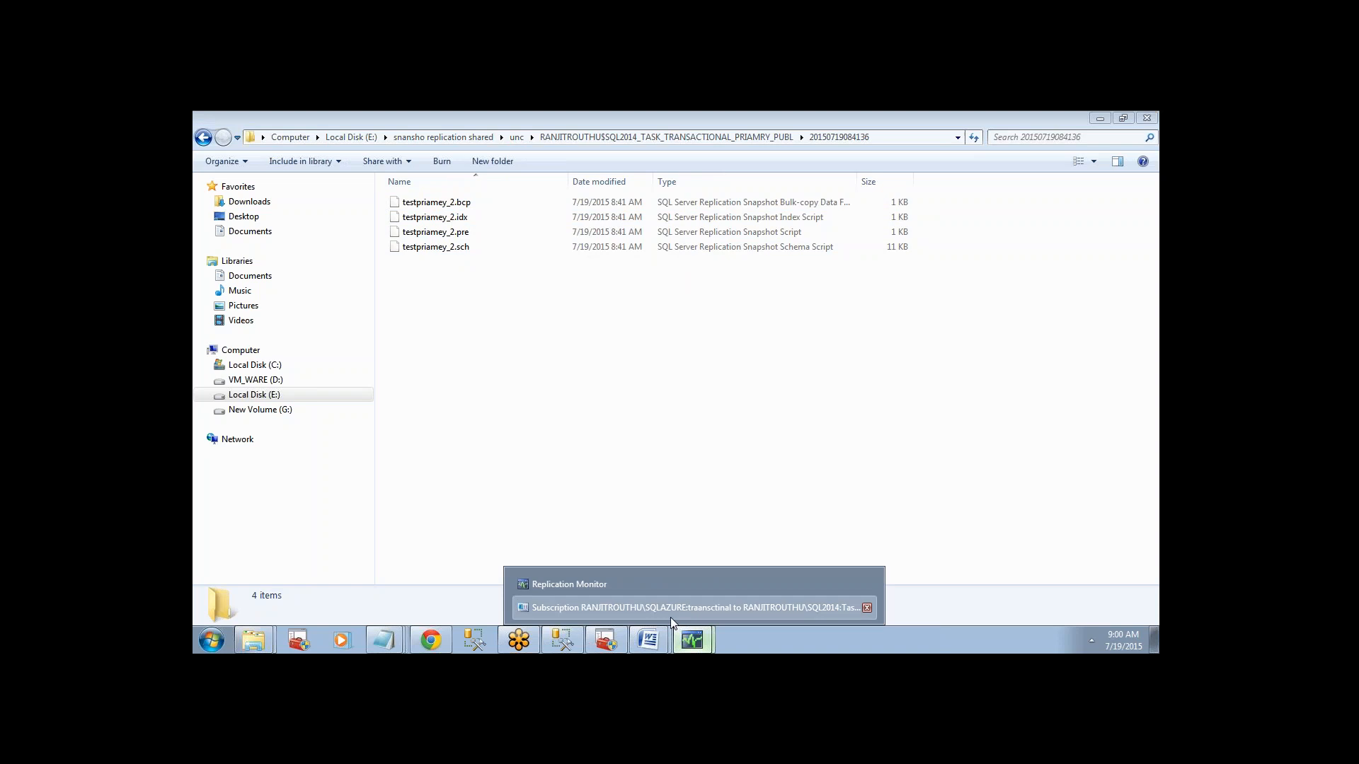
left_click(669, 609)
left_click(908, 177)
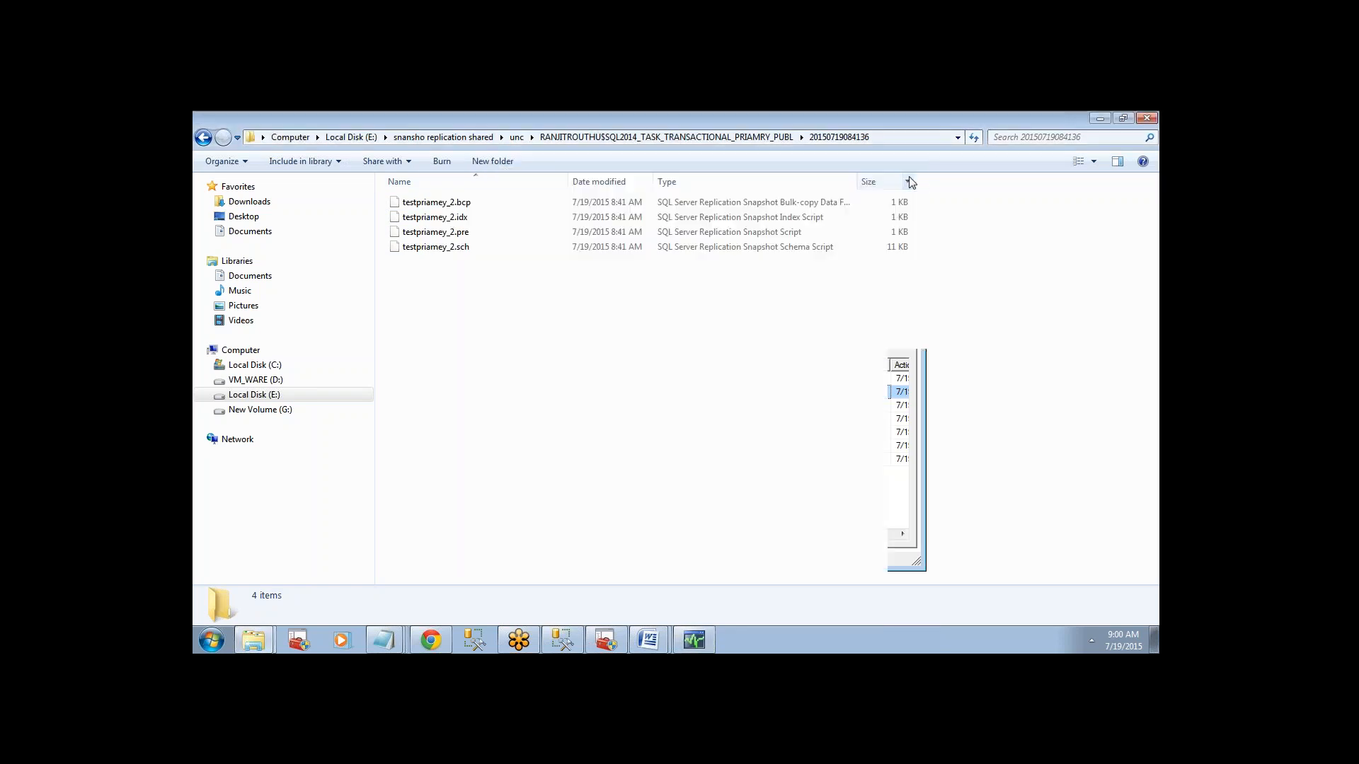
left_click(695, 643)
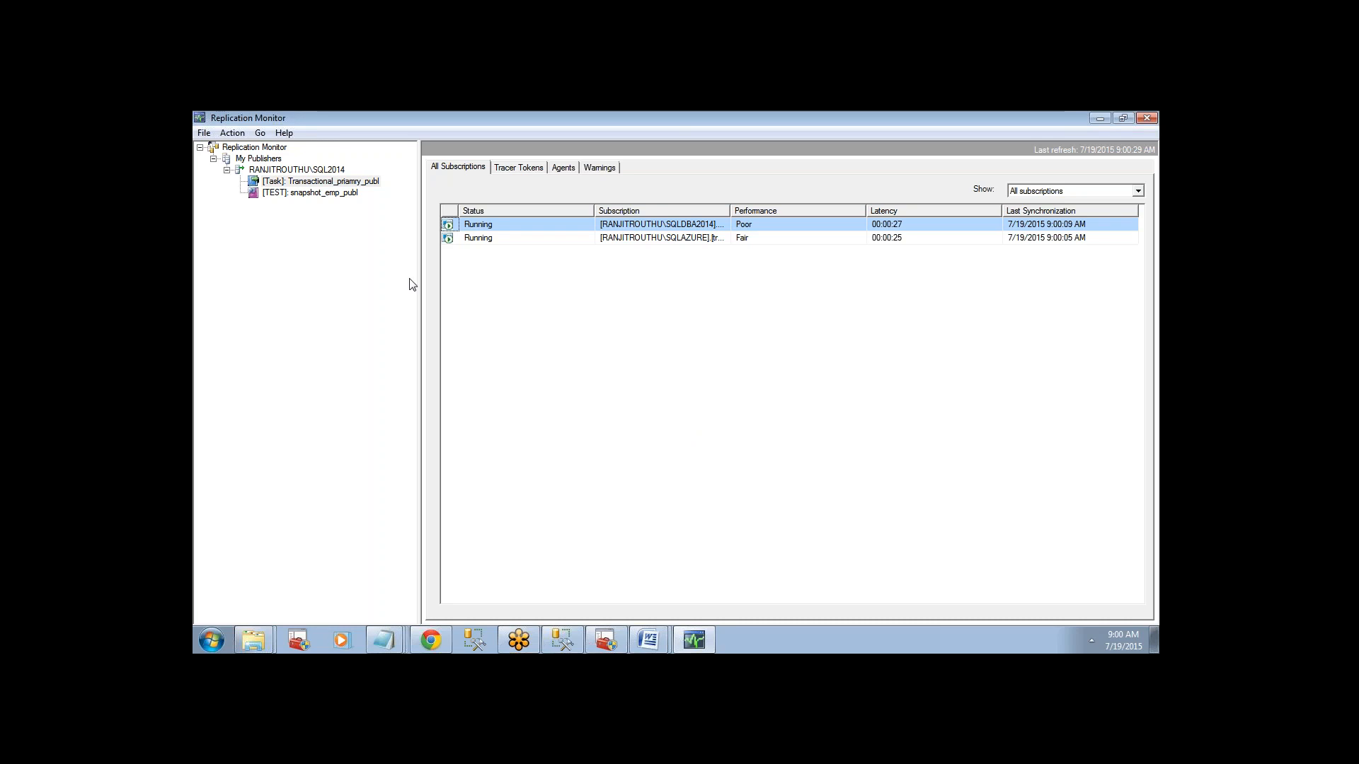
Review the SQLAZURE subscription, tracer tokens and agents of the Transactional_priamry_publ publication.
left_click(520, 240)
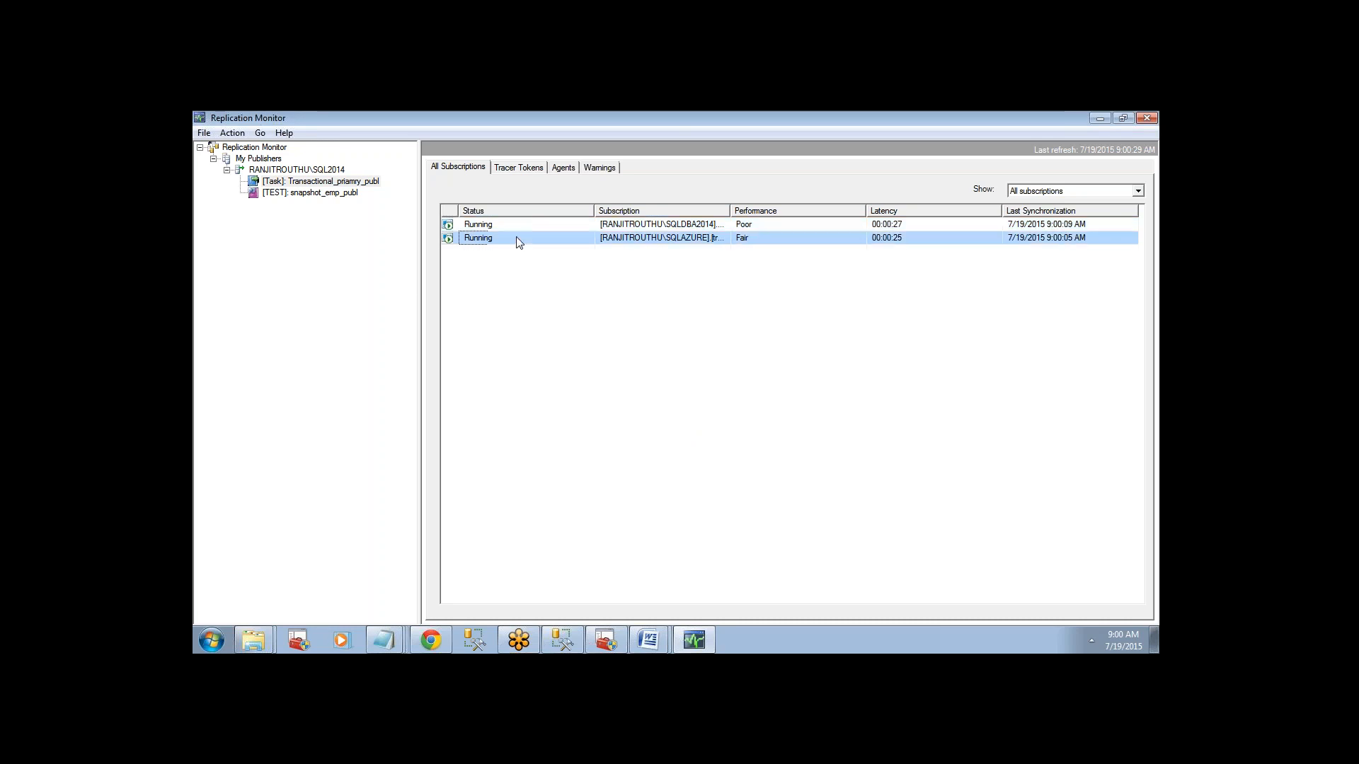
left_click(515, 169)
left_click(564, 168)
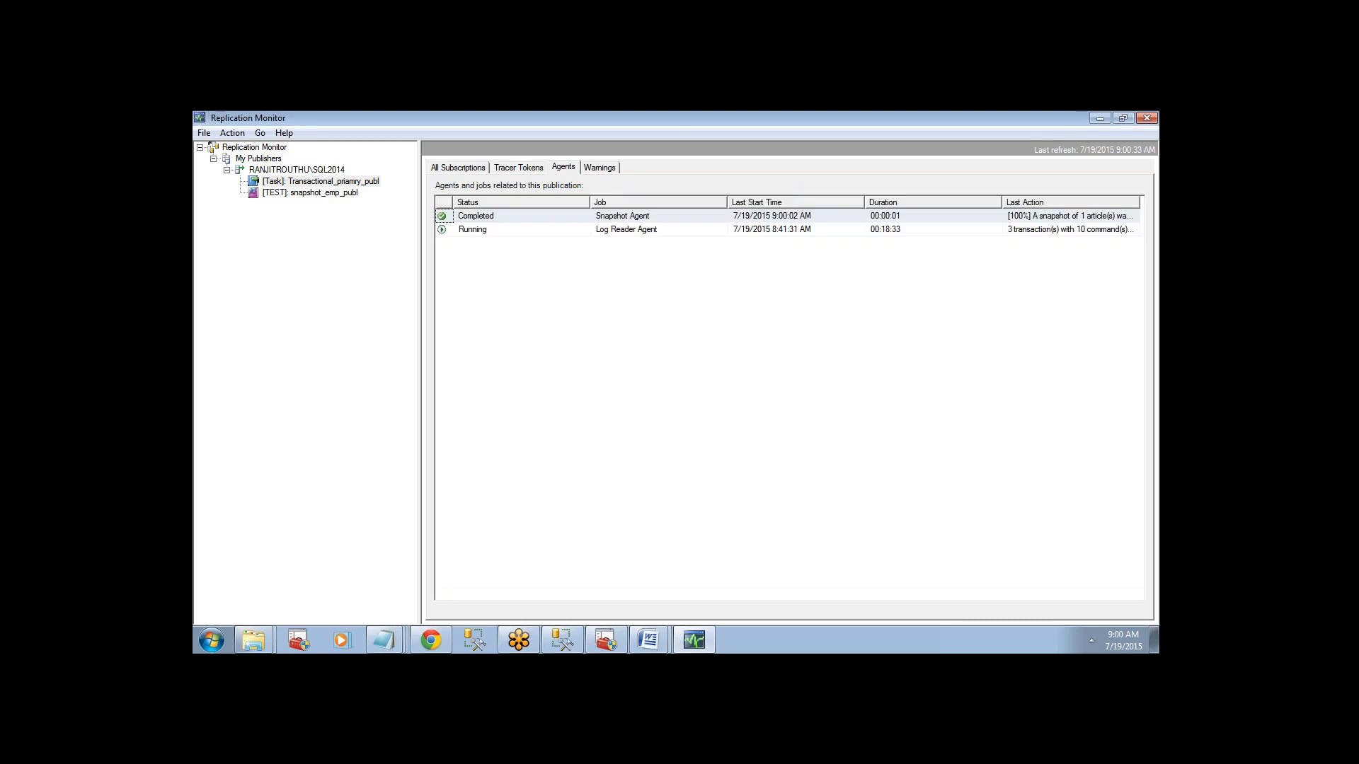
left_click(312, 181)
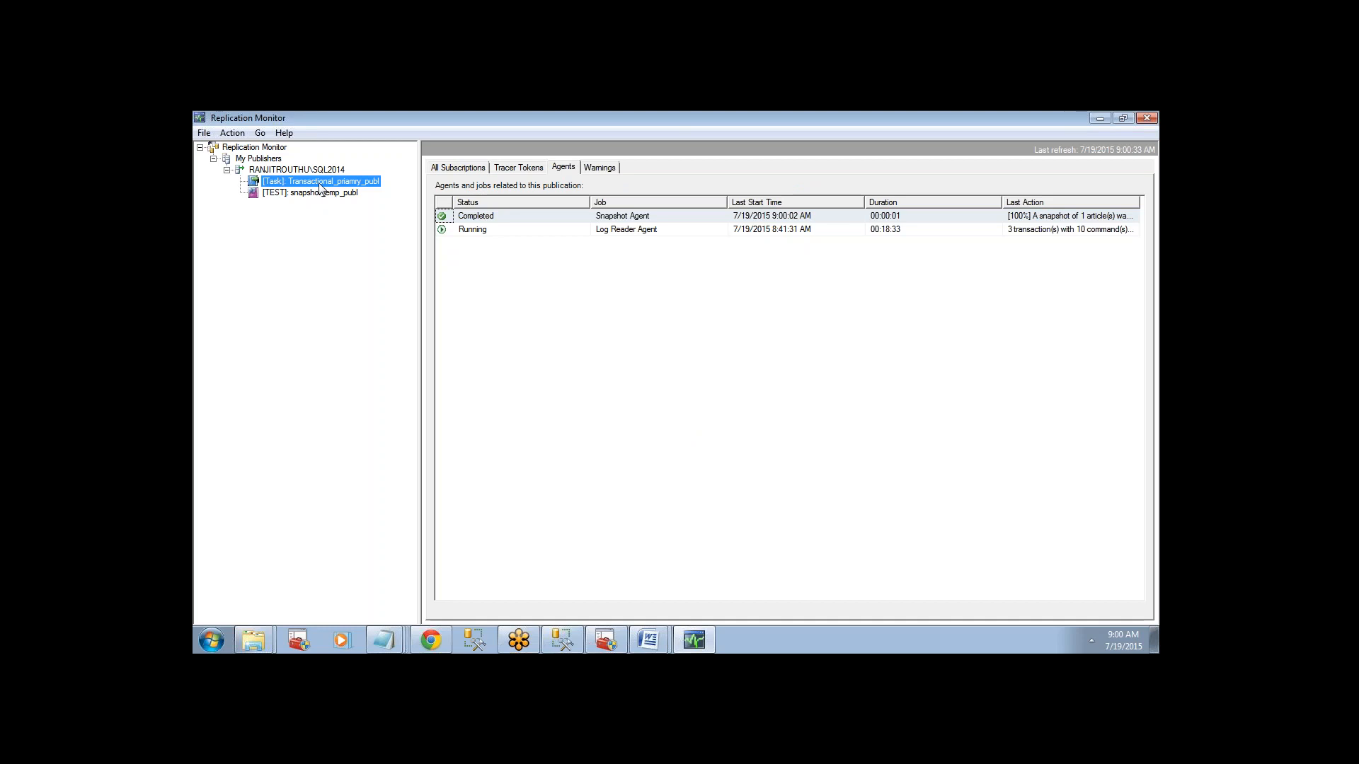
left_click(623, 215)
View the Log Reader Agent's details, go through each action of its running session, and close the window.
left_click(632, 228)
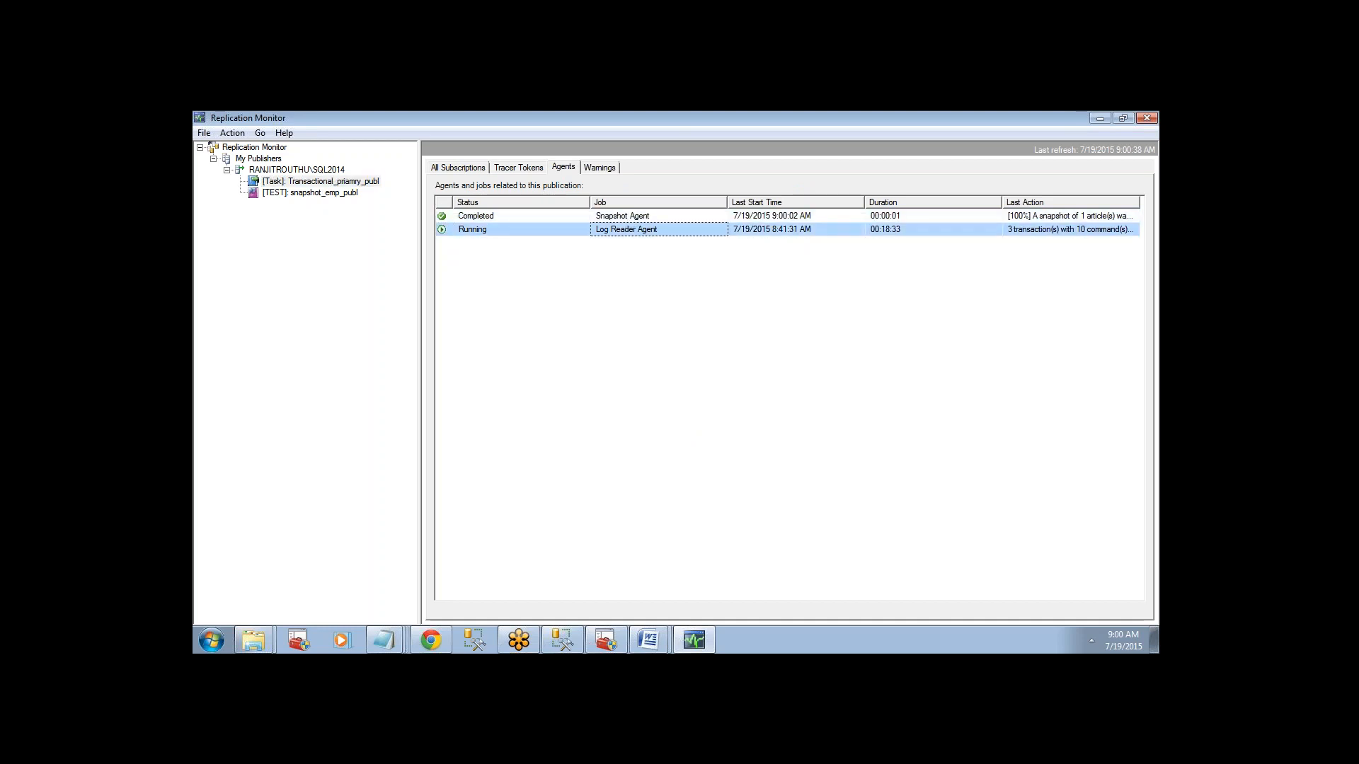
right_click(635, 230)
left_click(669, 239)
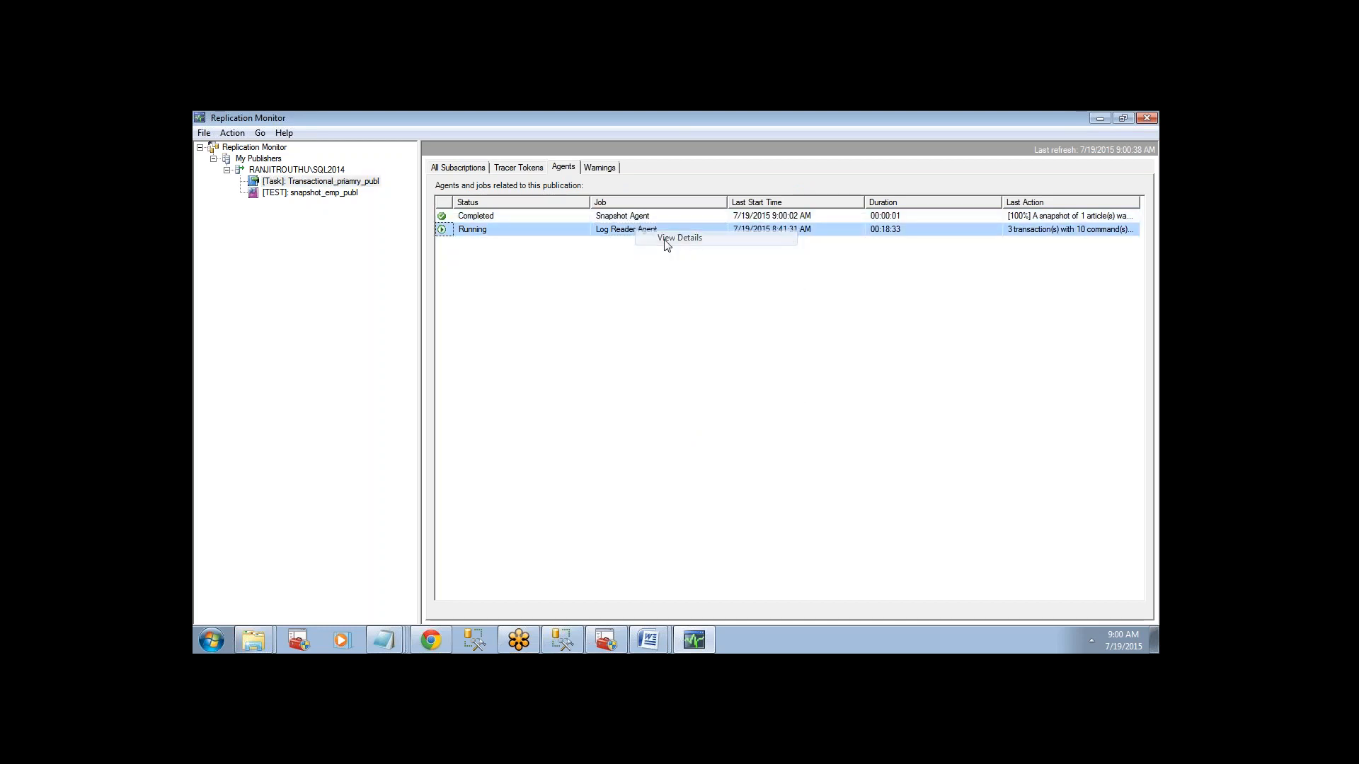
left_click(524, 384)
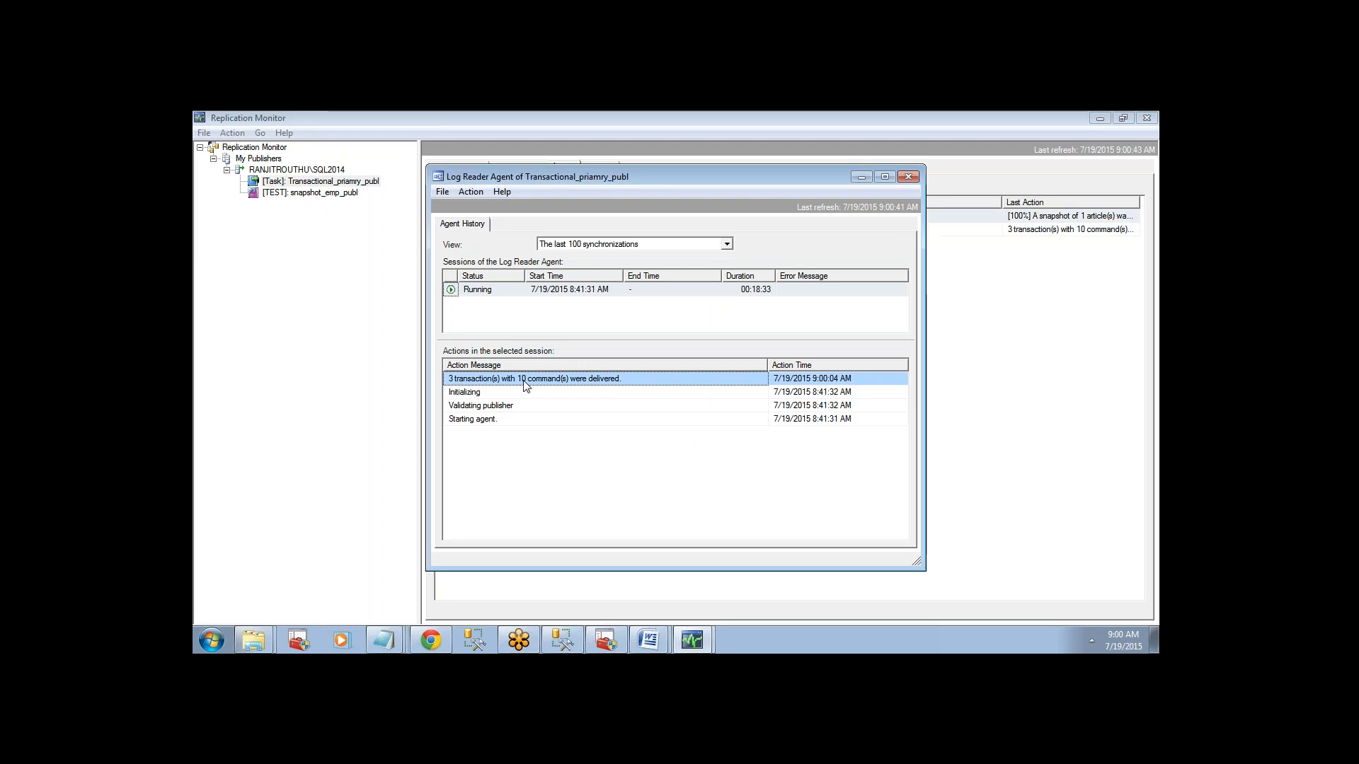
left_click(487, 393)
left_click(490, 407)
left_click(490, 419)
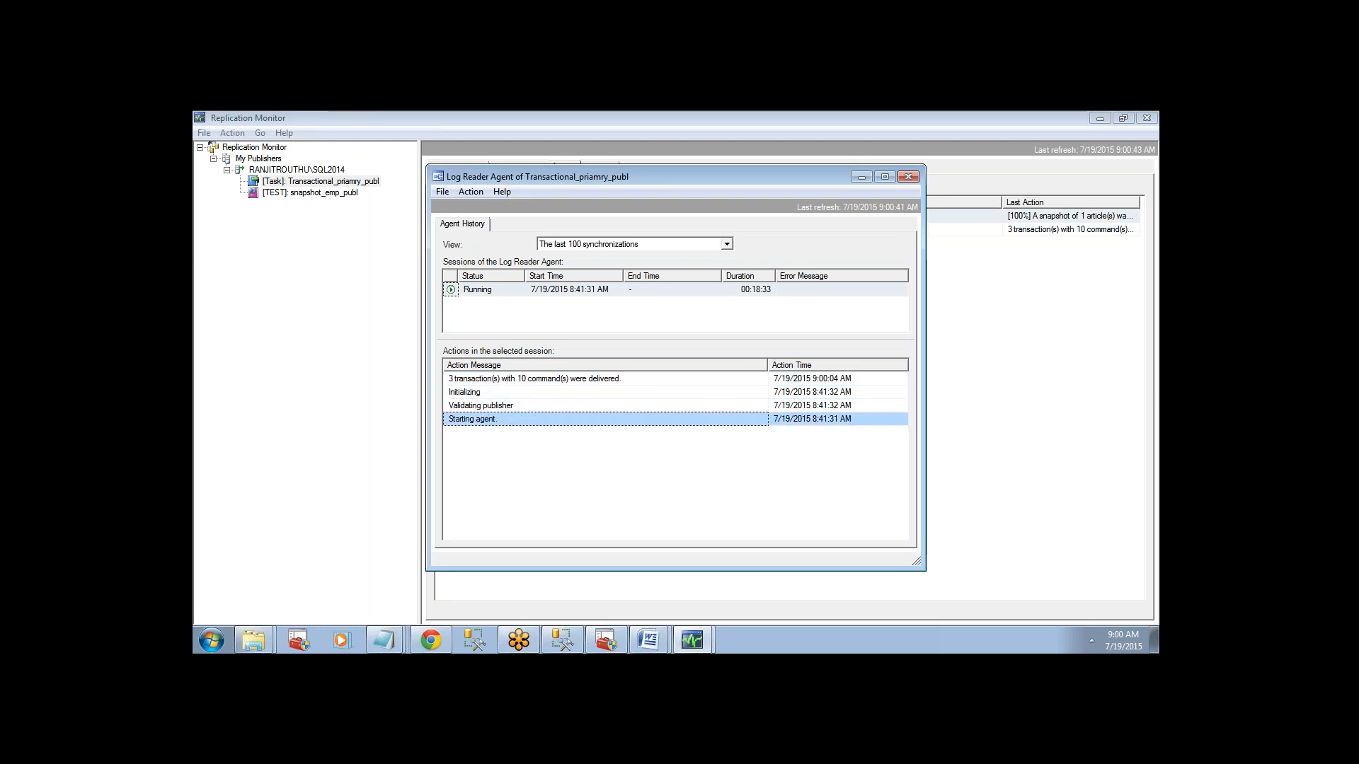
left_click(457, 293)
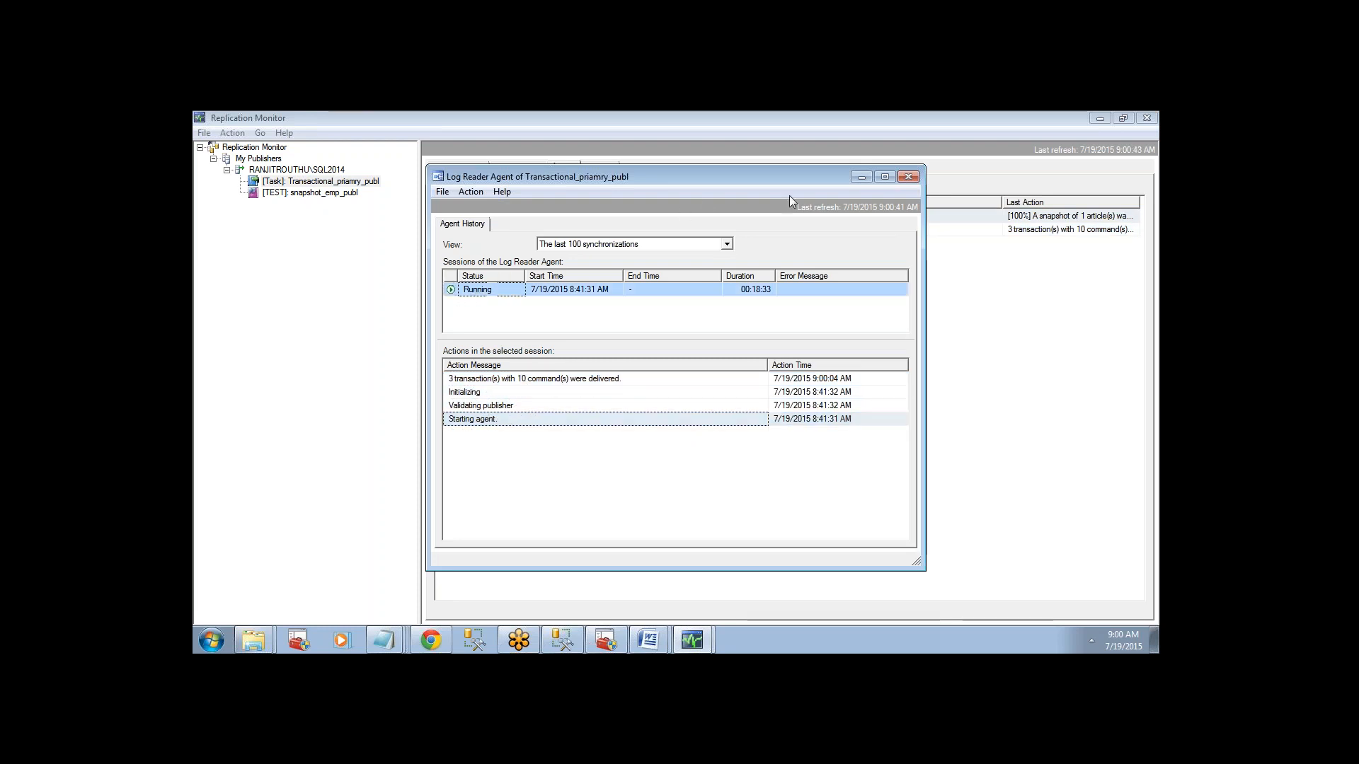
left_click(912, 179)
Reopen the Log Reader Agent's history, filter it by synchronizations with errors and by all synchronizations, and close it.
right_click(646, 234)
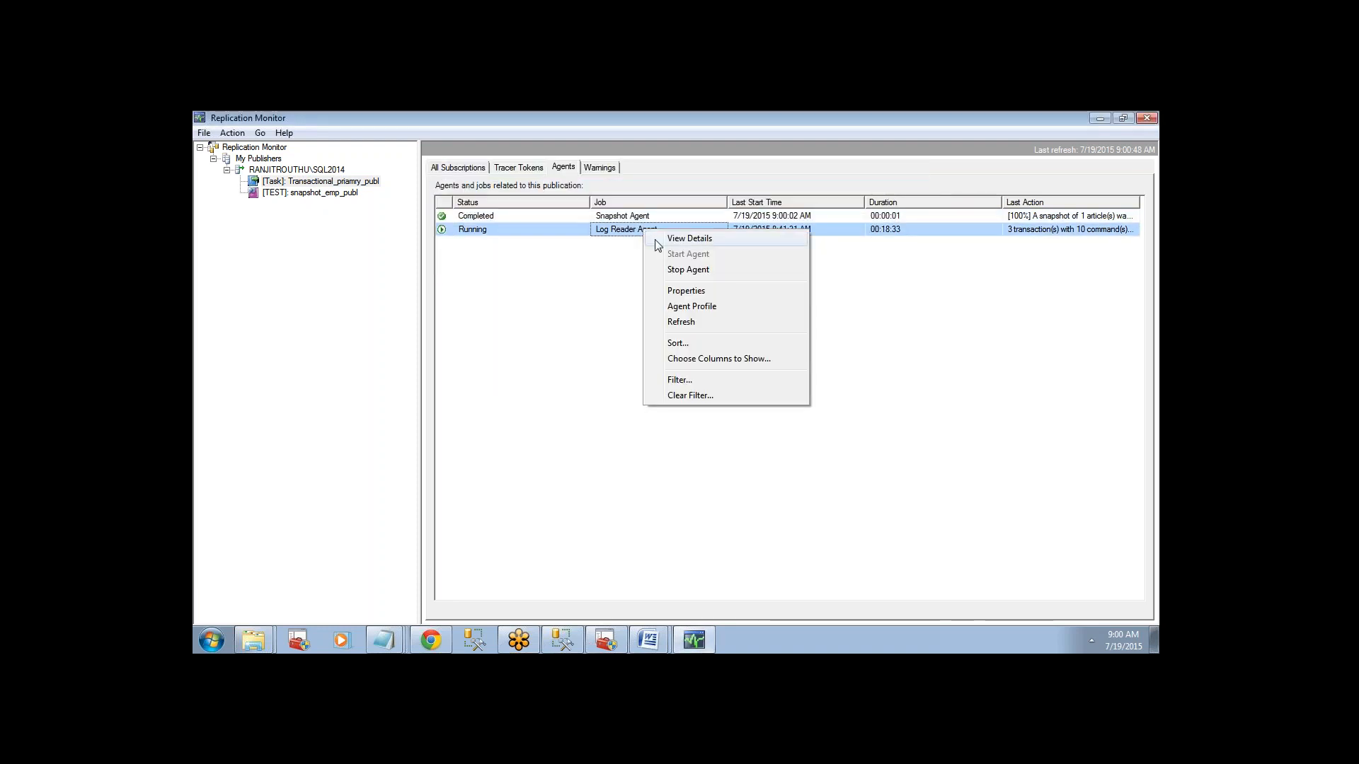
left_click(660, 240)
left_click(573, 245)
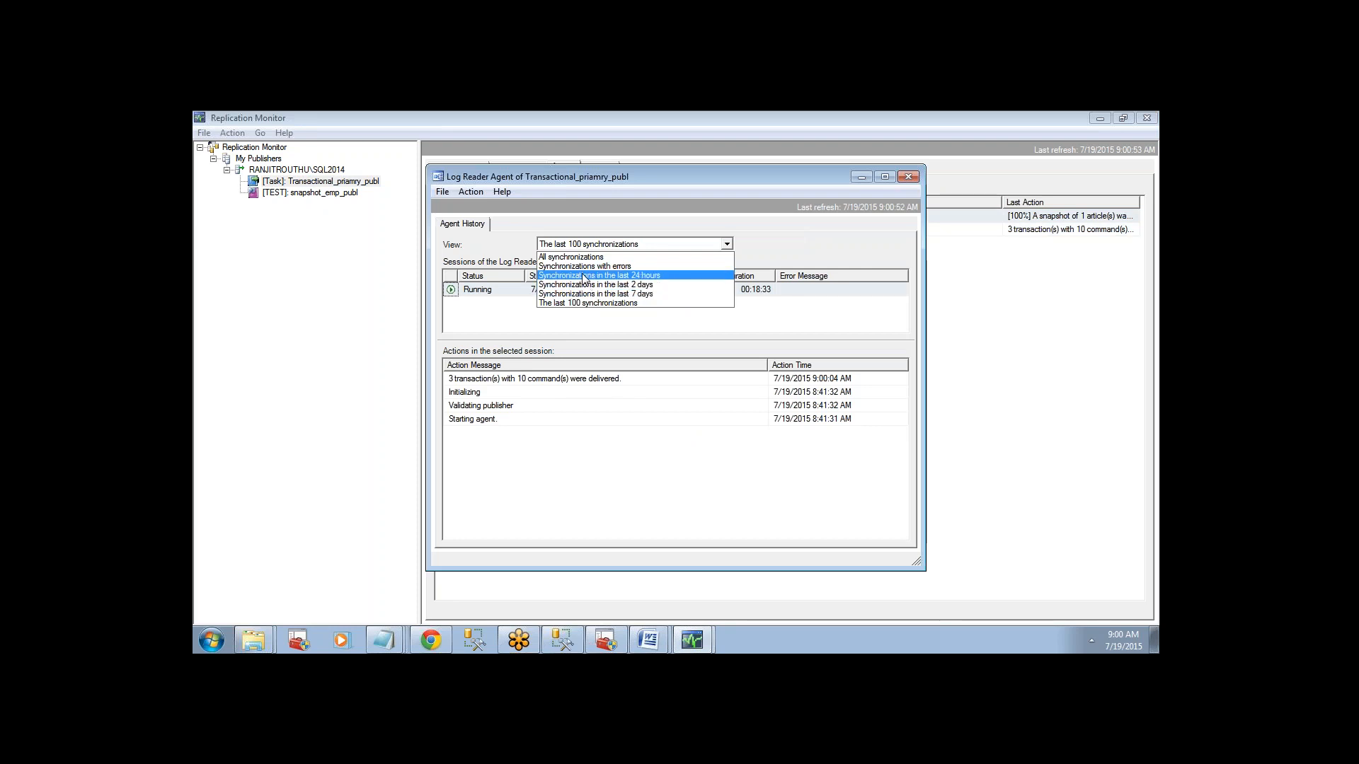
left_click(579, 267)
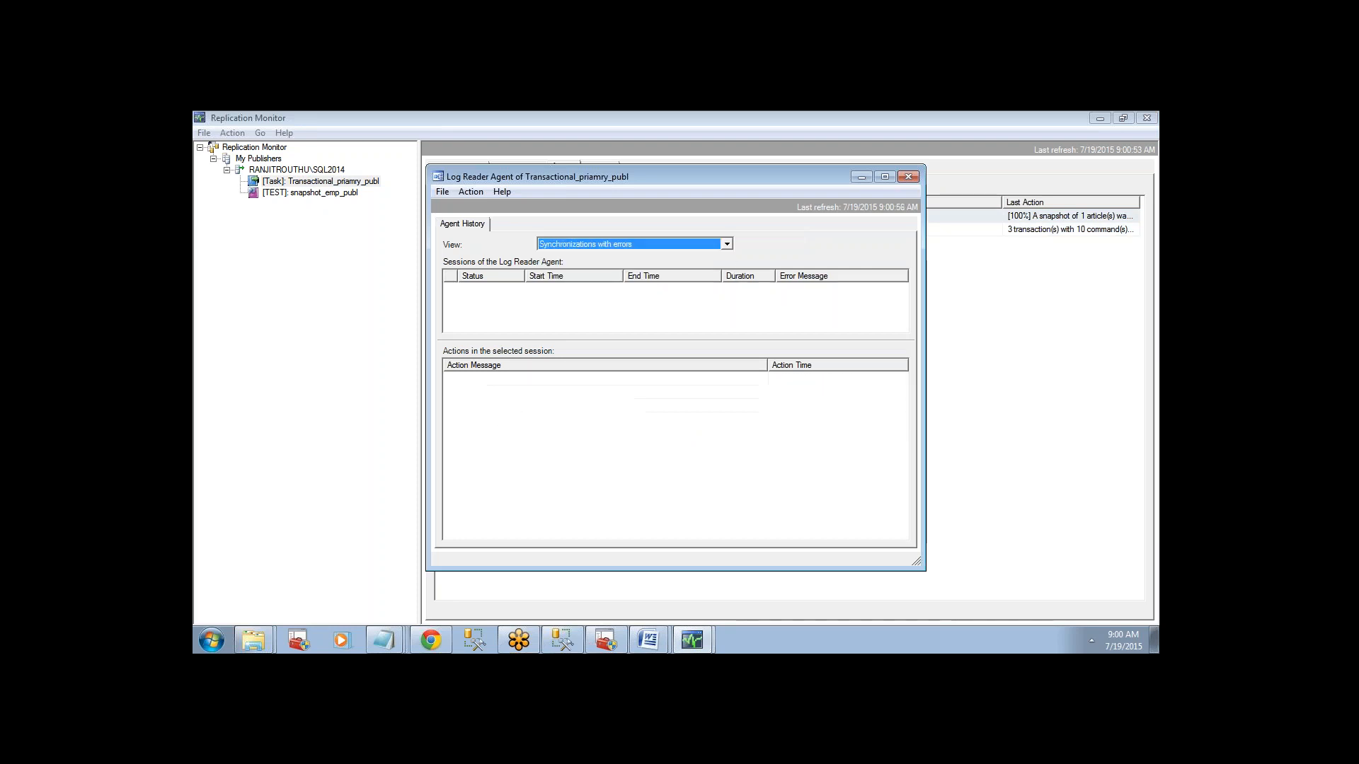
left_click(586, 248)
left_click(588, 256)
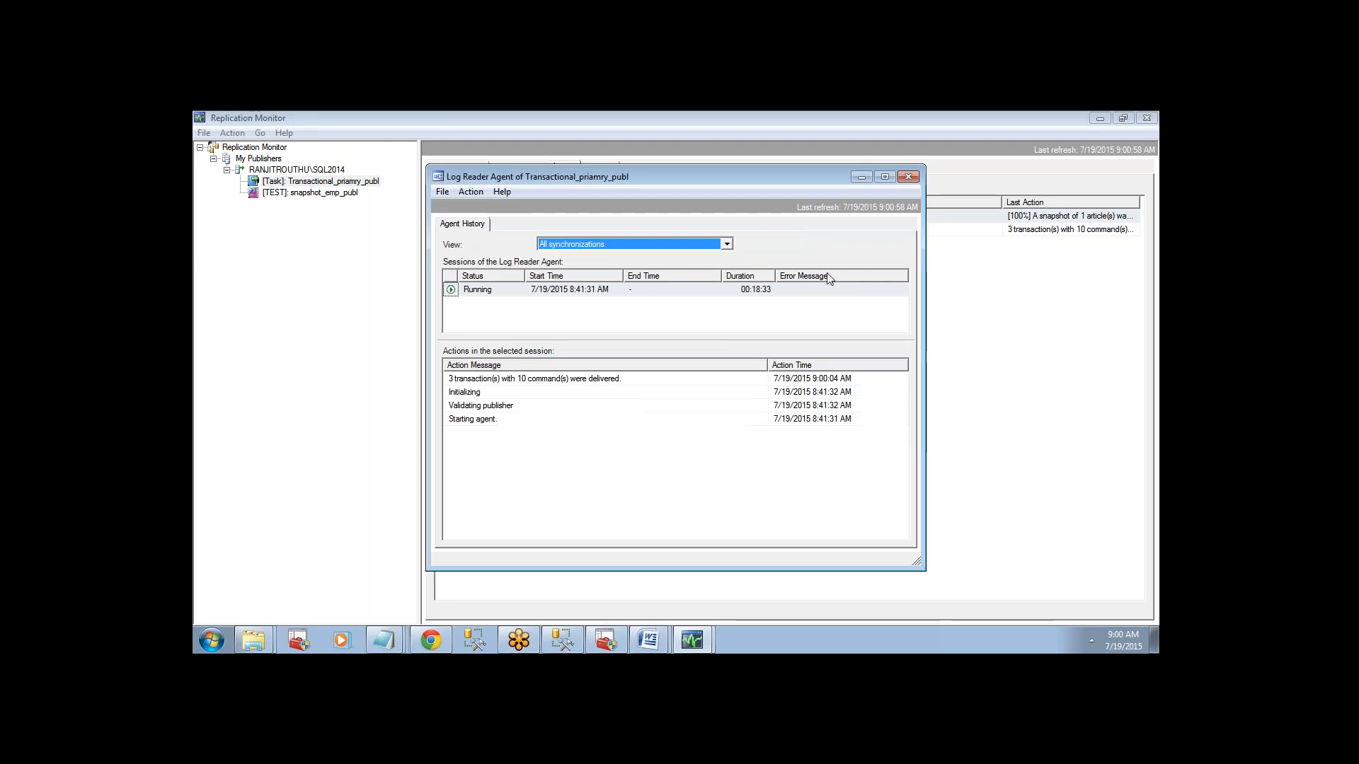
left_click(910, 178)
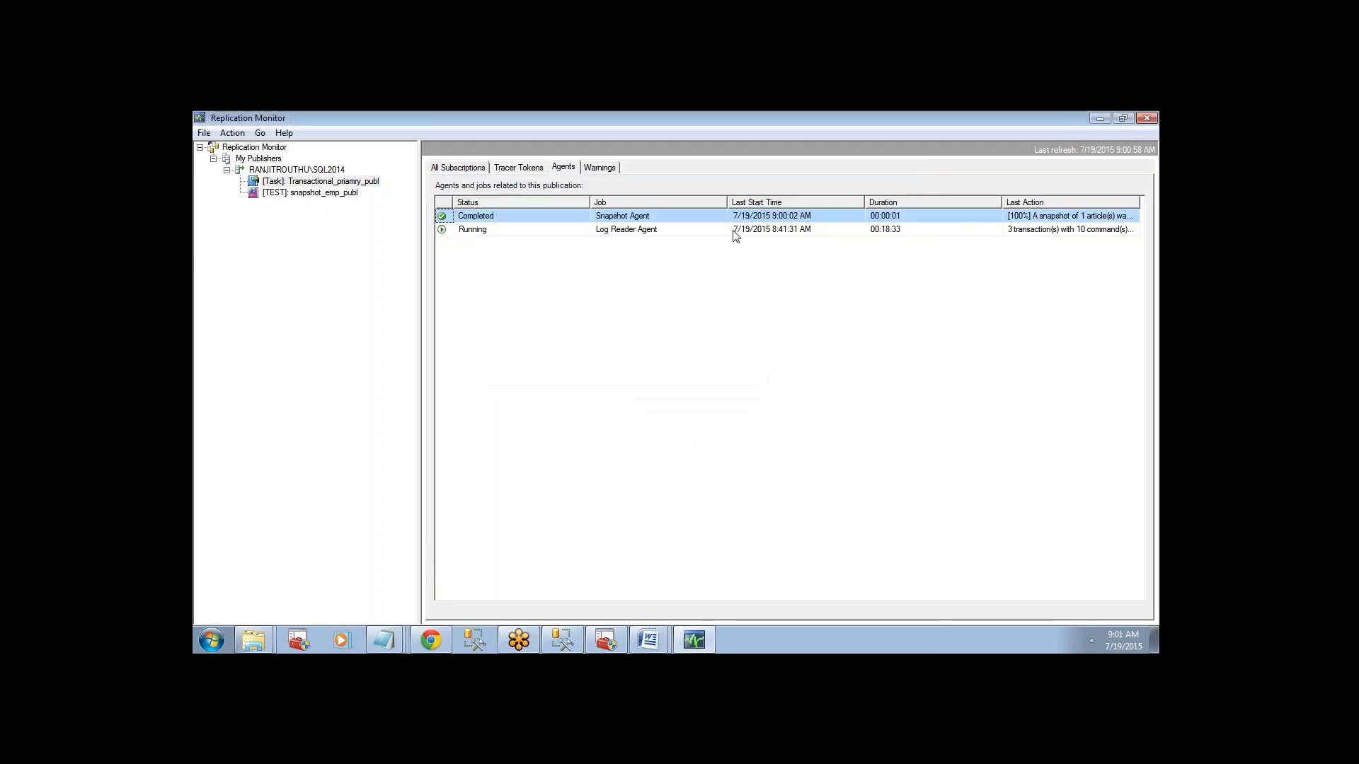
left_click(672, 230)
View the details of snapshot_emp_publ's SQLDBA2014 subscription, read its distribution actions to the end, and close them.
left_click(285, 194)
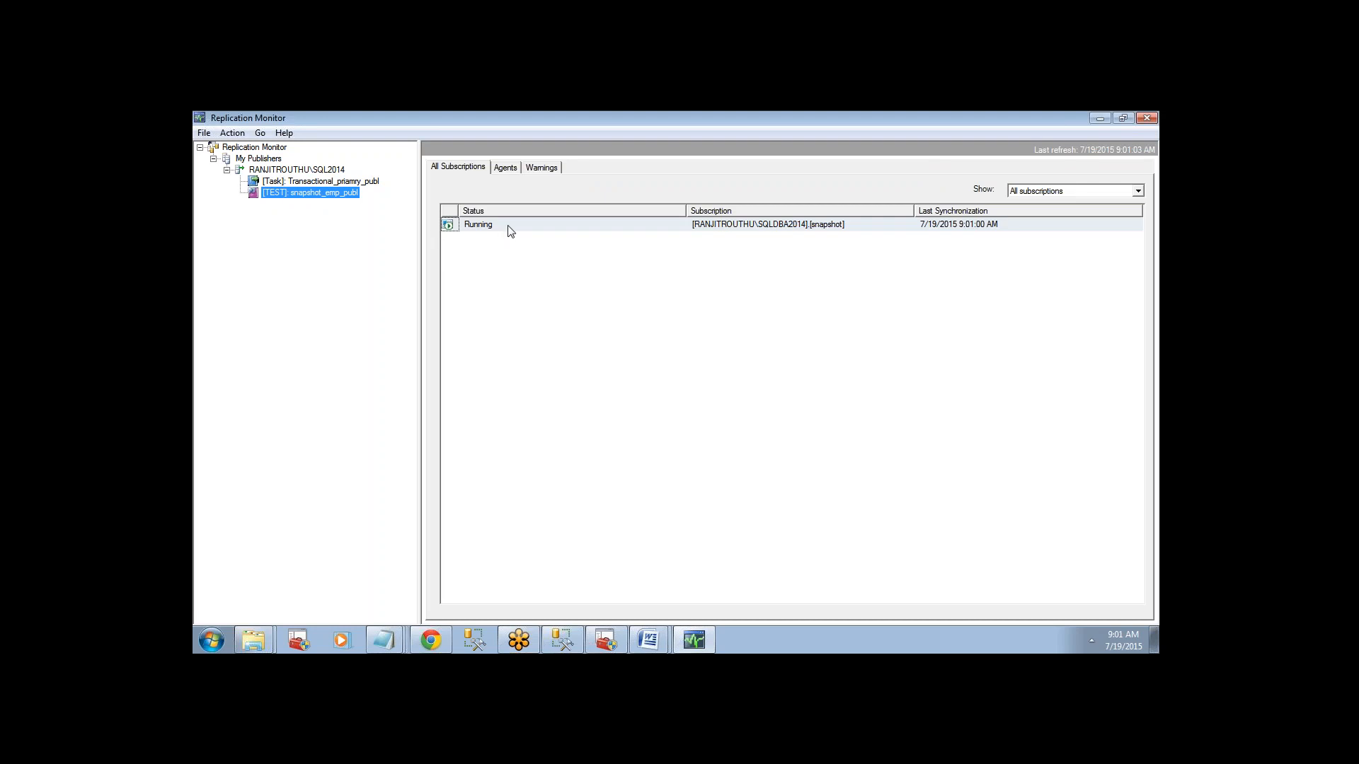
right_click(510, 230)
left_click(549, 234)
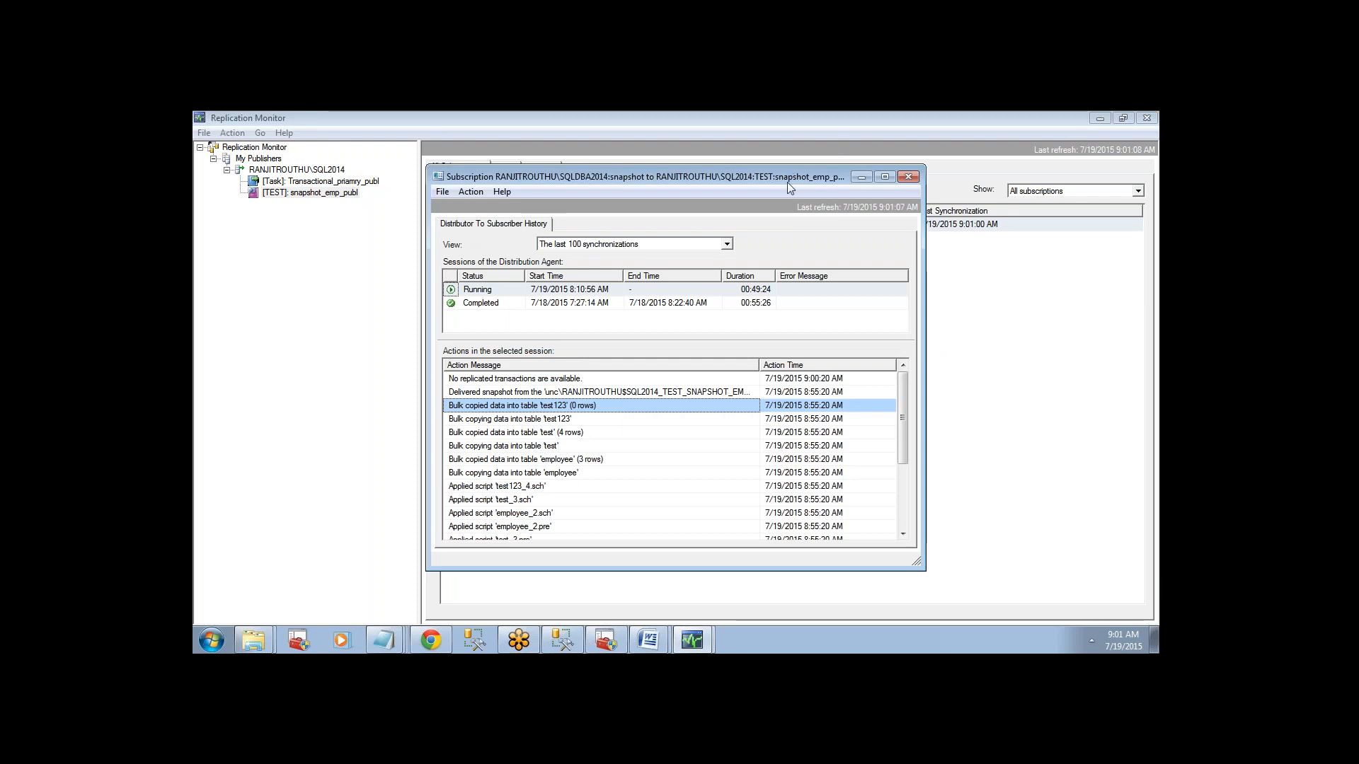
left_click_drag(787, 183, 698, 181)
left_click_drag(812, 419, 781, 538)
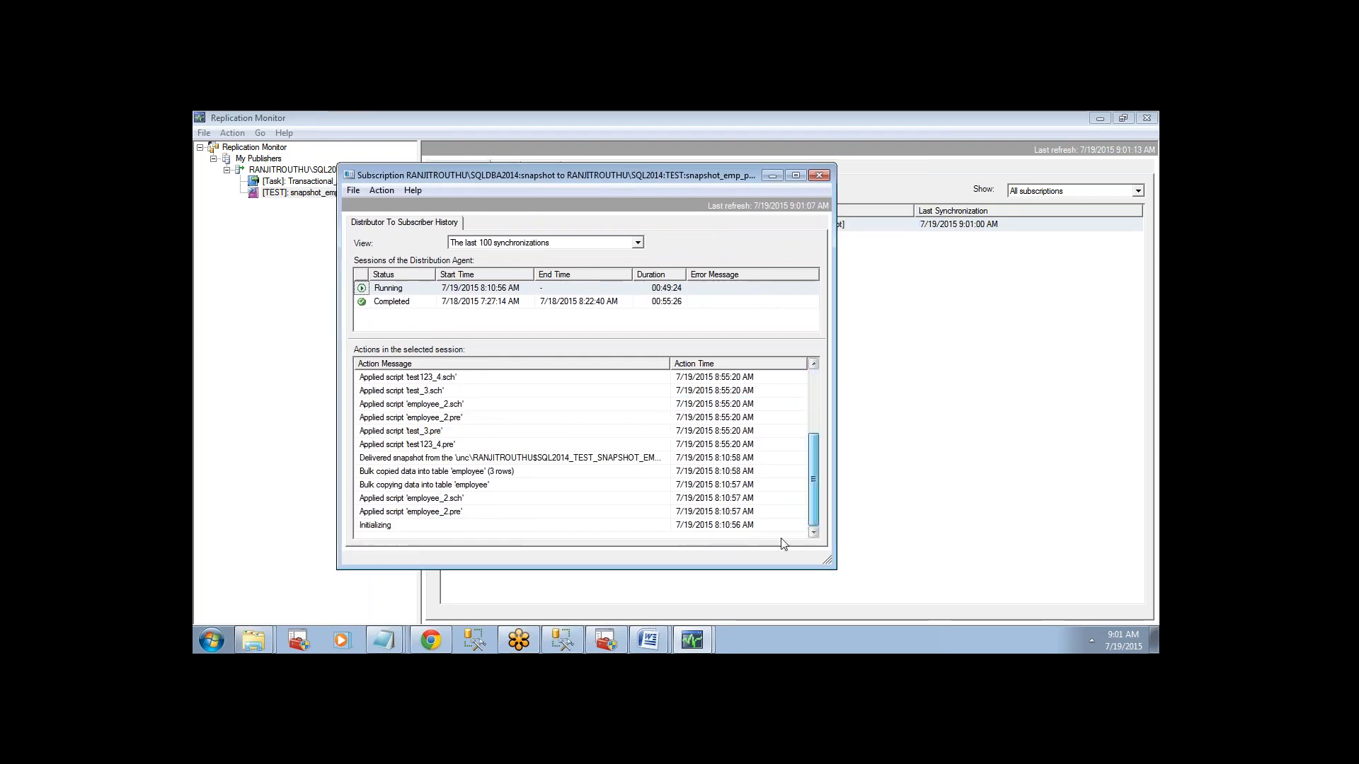
left_click(819, 174)
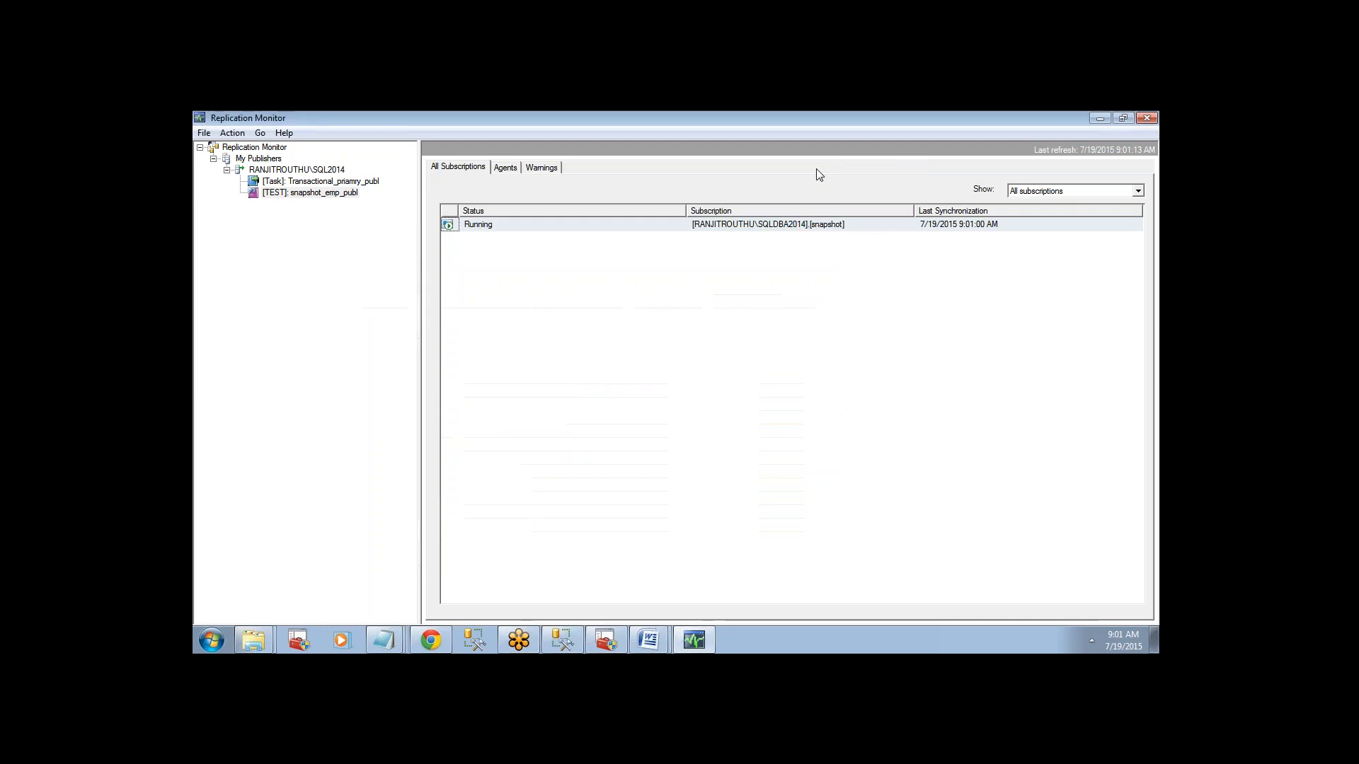
Review the agents and warnings of snapshot_emp_publ, return to Transactional_priamry_publ, and close Replication Monitor.
left_click(507, 169)
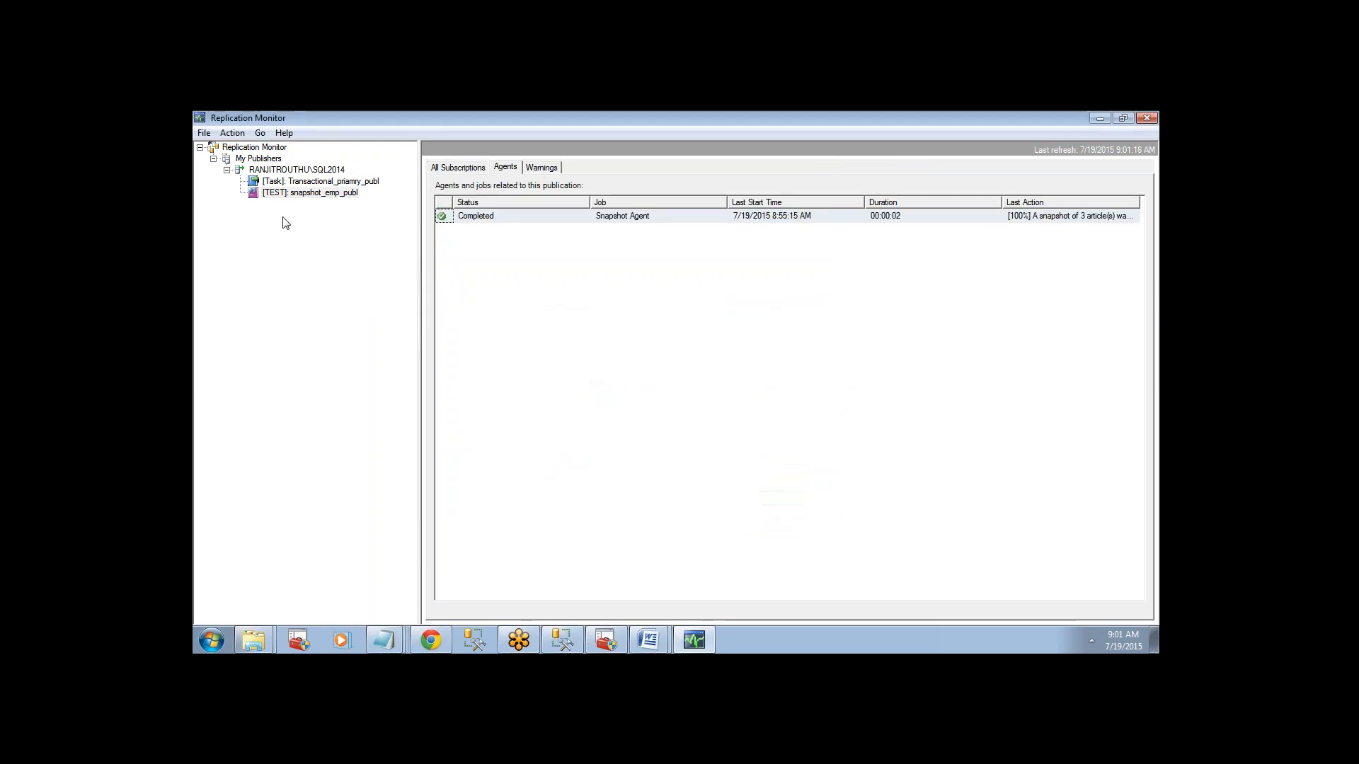
left_click(543, 169)
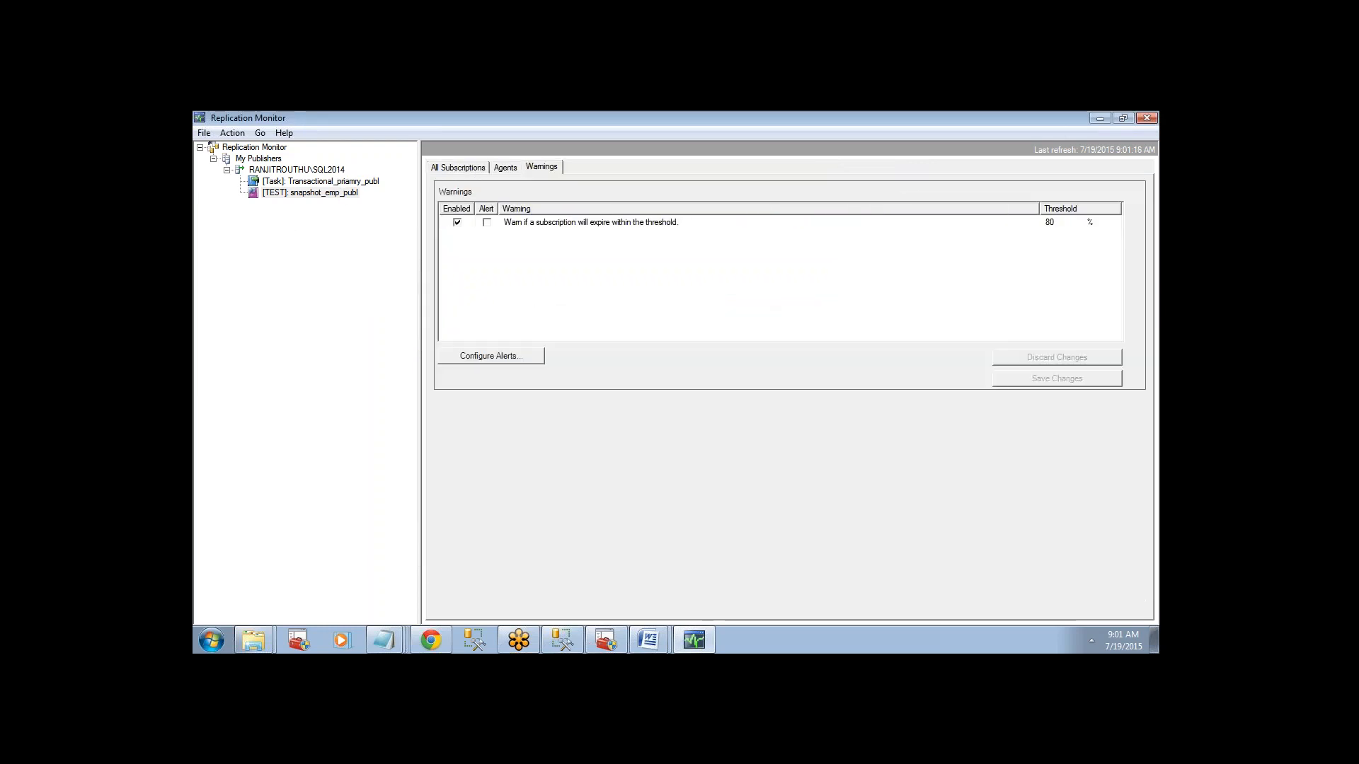
left_click(331, 183)
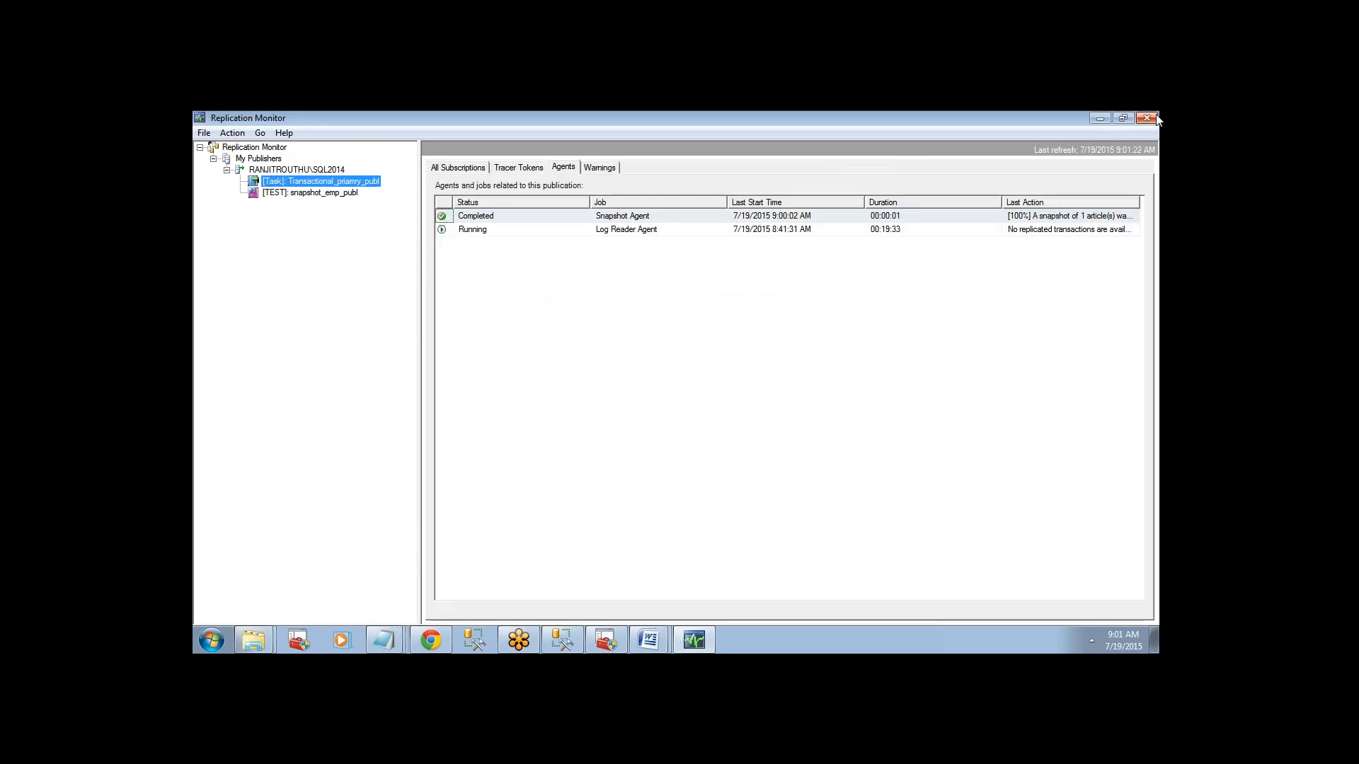
left_click(1155, 119)
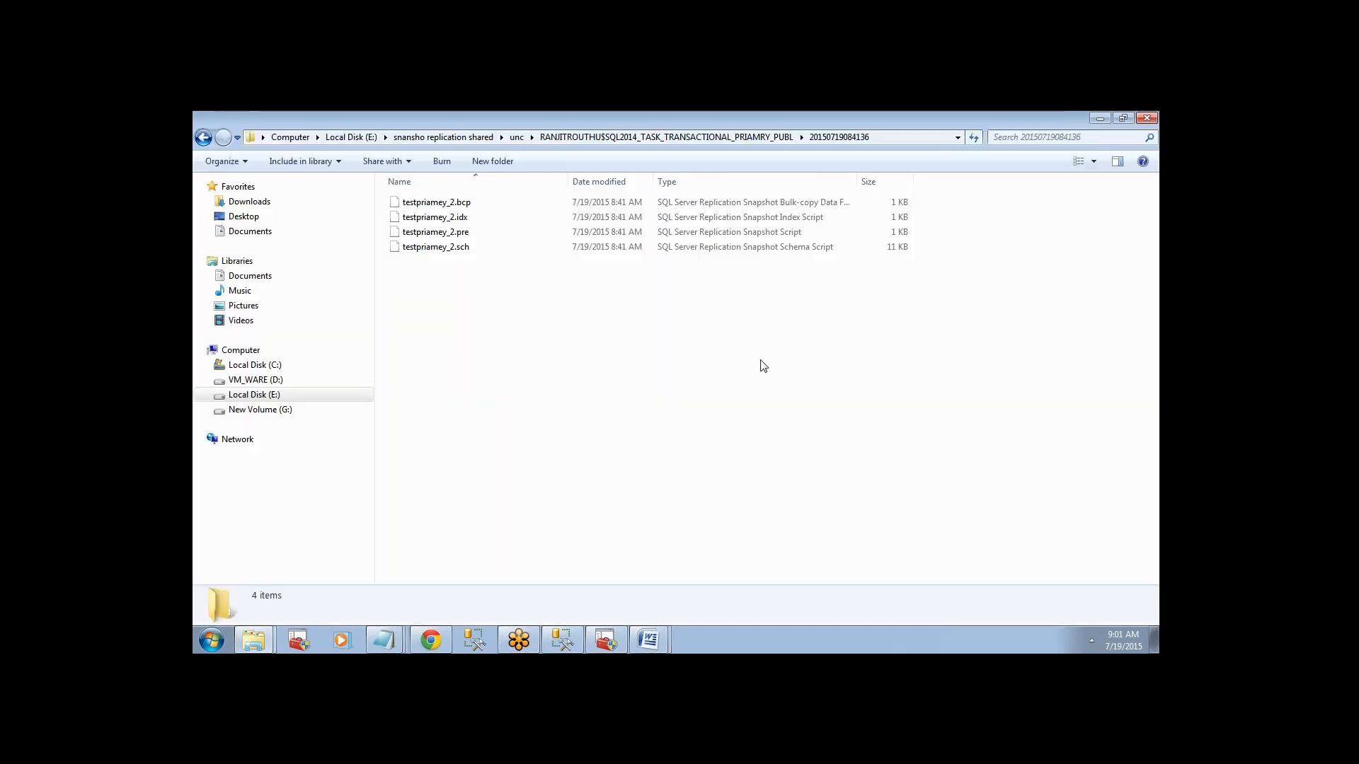
Switch to the Word document "Replication querrys imp.docx", review its first publication query, and minimize it.
left_click(649, 639)
left_click(611, 583)
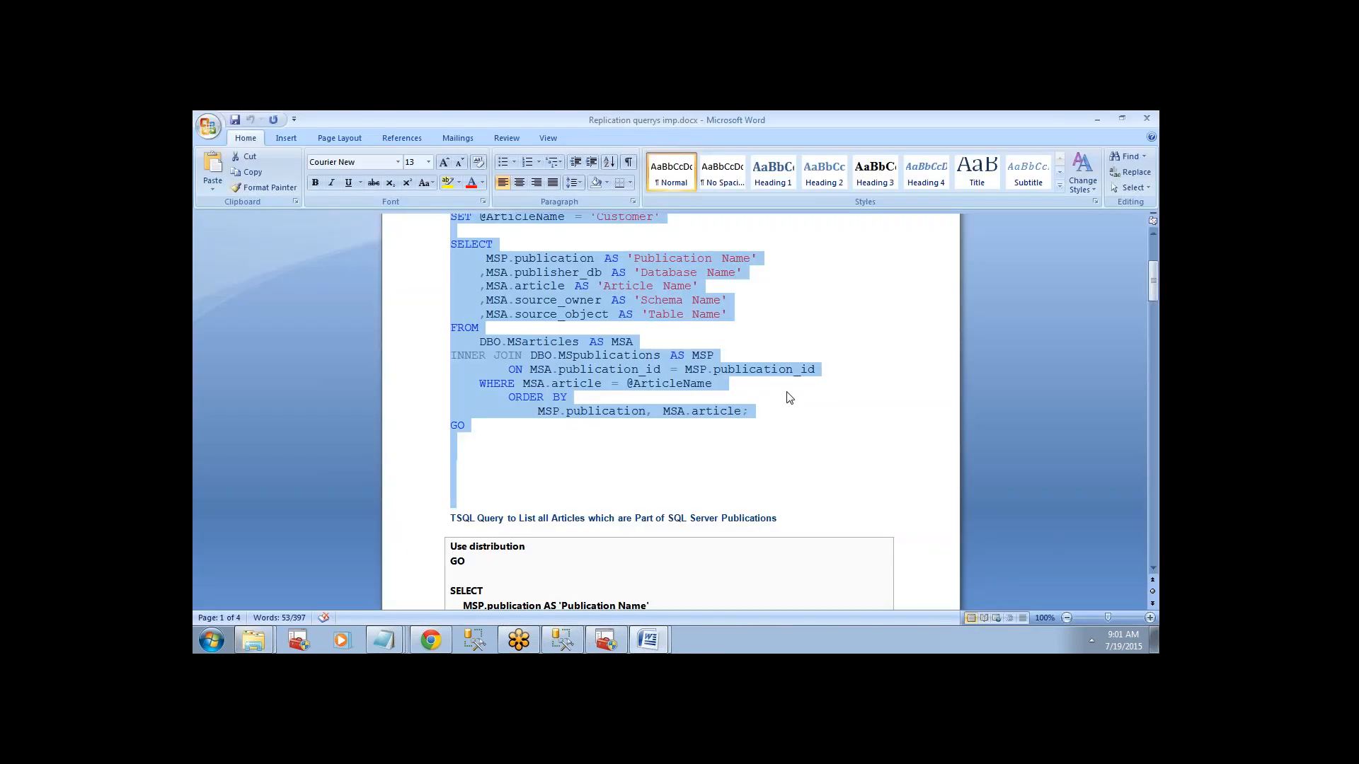
left_click_drag(1158, 280, 1144, 208)
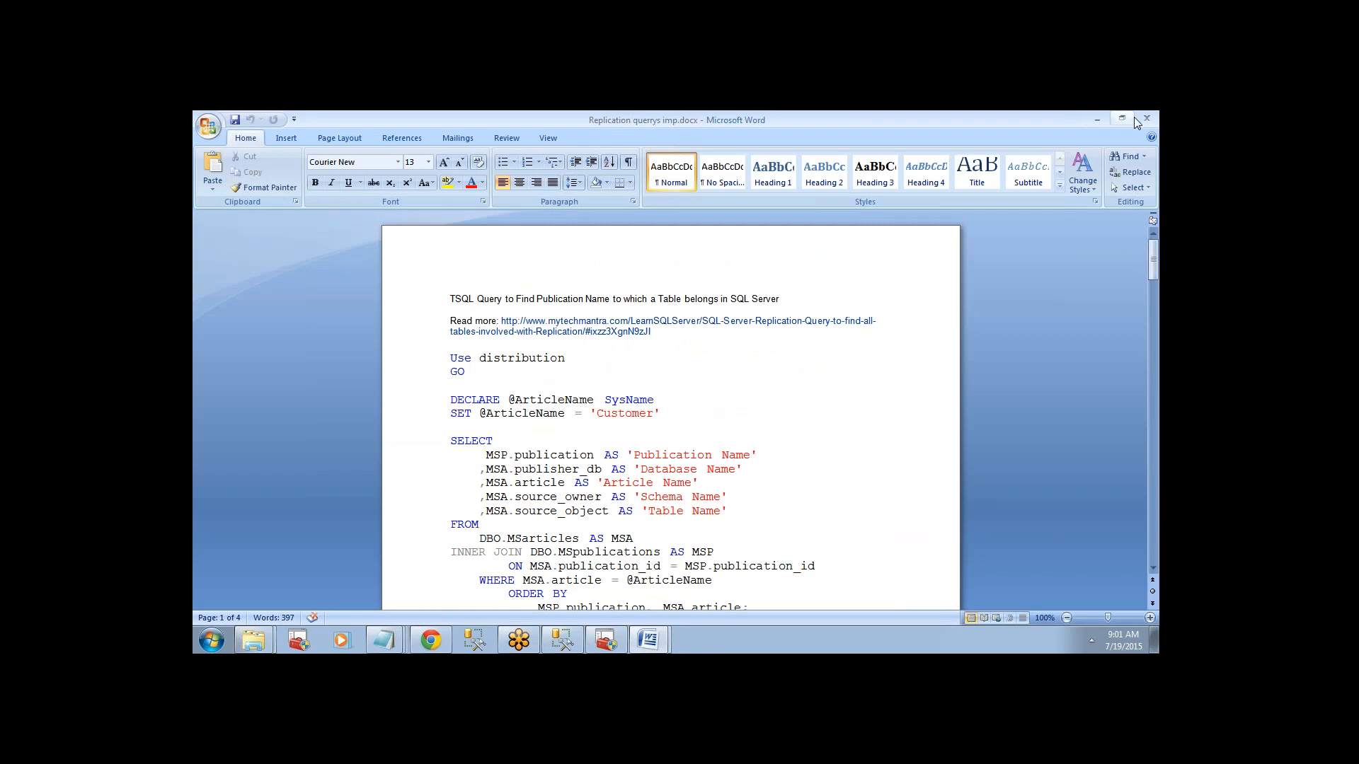
left_click(1095, 119)
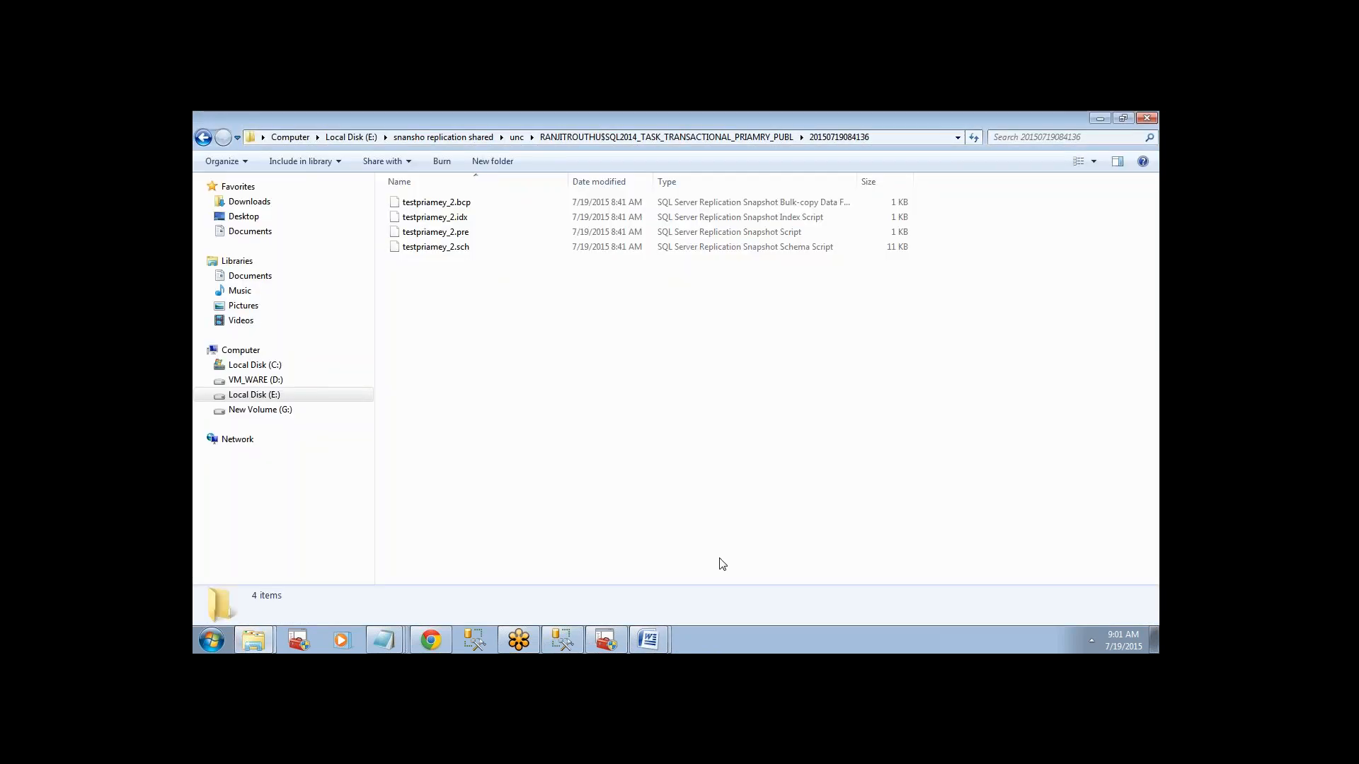
Switch to SQL Server Management Studio and locate the SQL2014 server's local publications in Object Explorer.
left_click(562, 641)
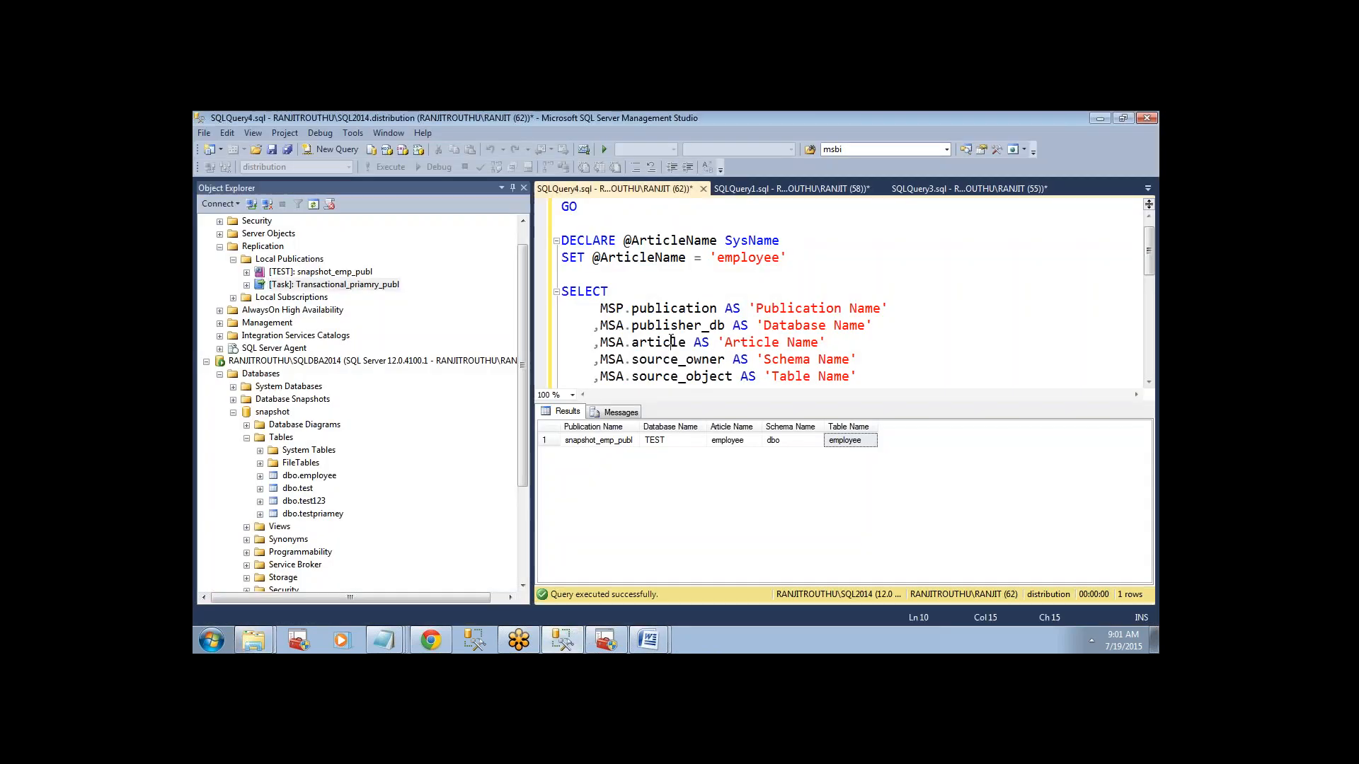
left_click_drag(525, 365, 526, 326)
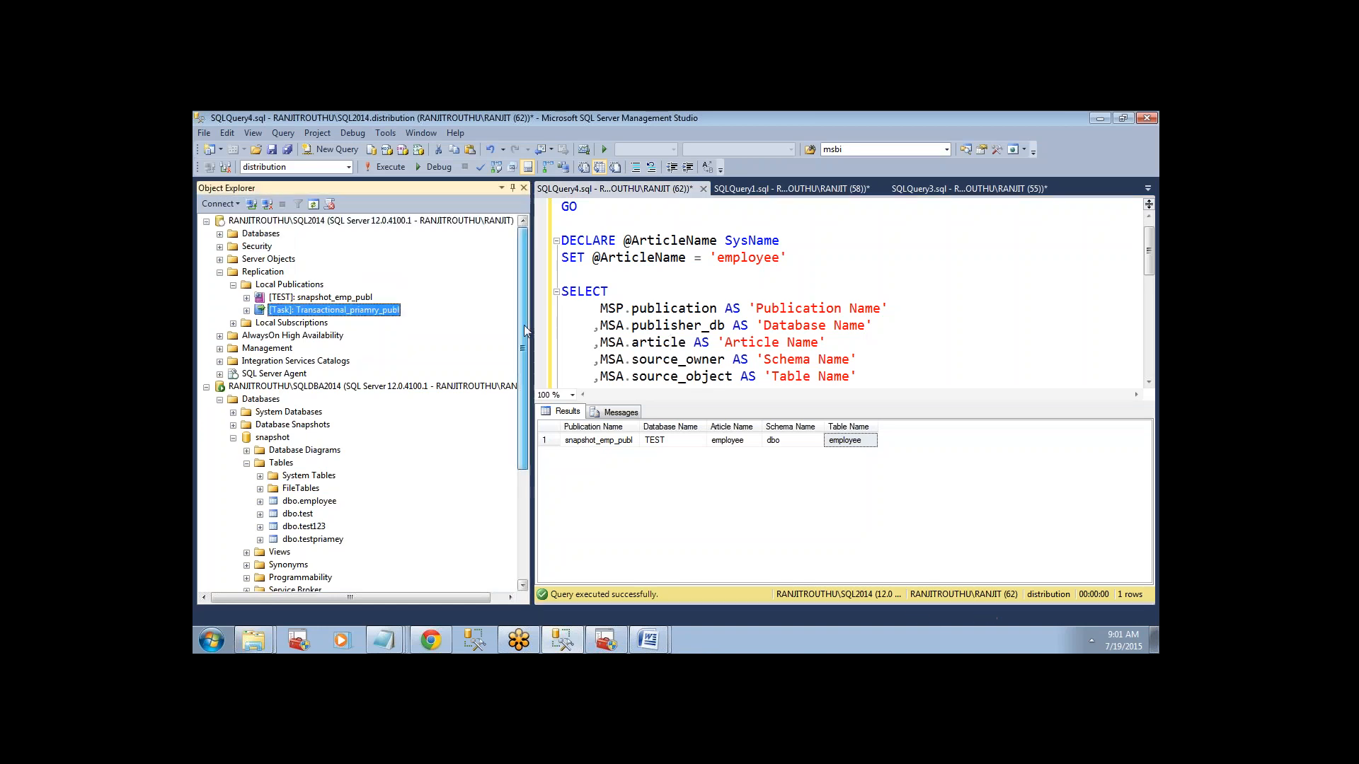